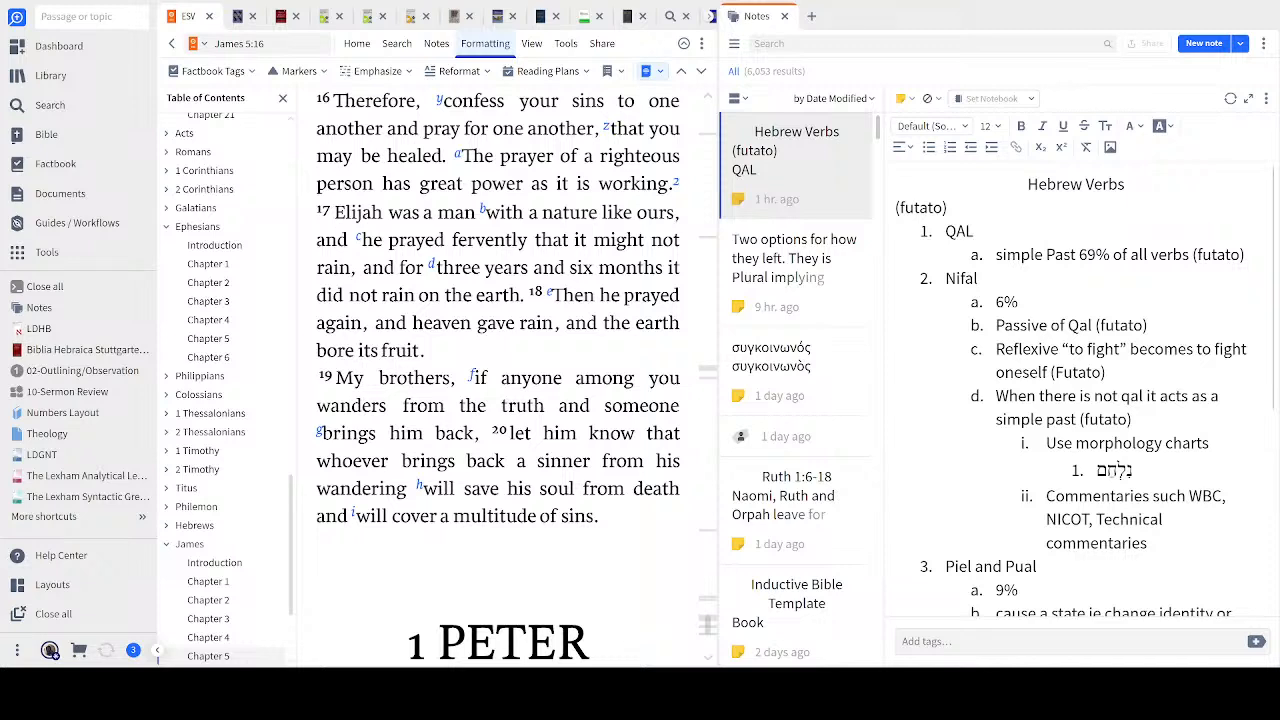
Navigate the ESV Bible to the book of Joshua and bring the beginning of chapter 1 into view
{"action": "left_click", "coordinate": [289, 47]}
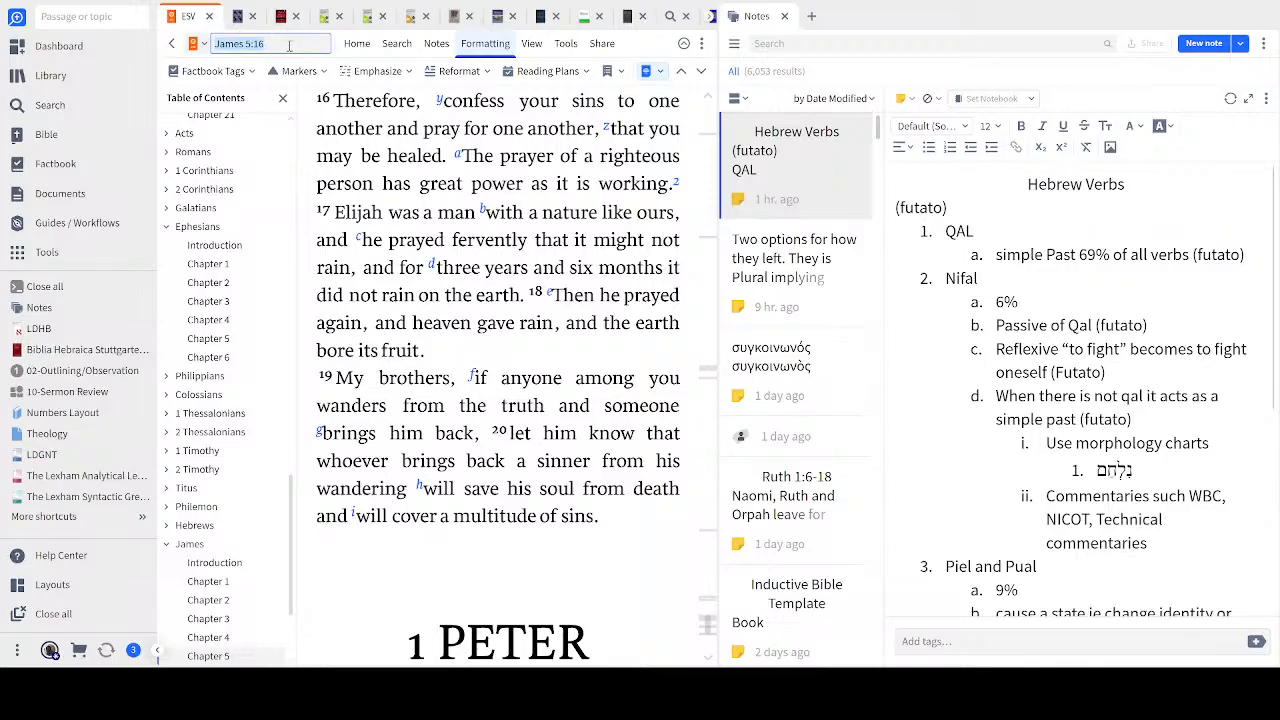
{"action": "type", "text": "psalm 1"}
{"action": "key", "text": "BackSpace"}
{"action": "key", "text": "BackSpace"}
{"action": "key", "text": "BackSpace"}
{"action": "key", "text": "BackSpace"}
{"action": "key", "text": "BackSpace"}
{"action": "type", "text": "Genesis"}
{"action": "key", "text": "BackSpace"}
{"action": "key", "text": "BackSpace"}
{"action": "key", "text": "BackSpace"}
{"action": "key", "text": "BackSpace"}
{"action": "key", "text": "BackSpace"}
{"action": "key", "text": "BackSpace"}
{"action": "key", "text": "BackSpace"}
{"action": "type", "text": "johsh"}
{"action": "key", "text": "BackSpace"}
{"action": "key", "text": "BackSpace"}
{"action": "key", "text": "BackSpace"}
{"action": "key", "text": "BackSpace"}
{"action": "key", "text": "BackSpace"}
{"action": "type", "text": "joshua"}
{"action": "key", "text": "Return"}
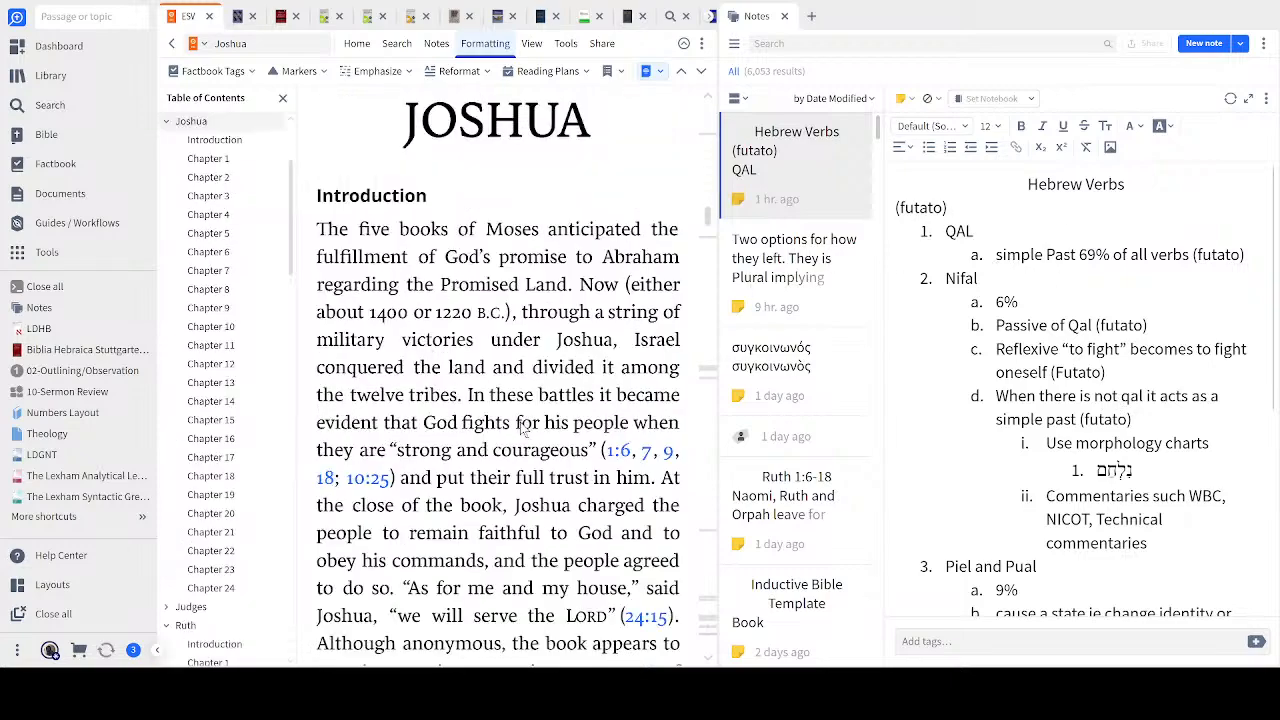
{"action": "scroll", "coordinate": [524, 429], "scroll_direction": "down", "scroll_amount": 2}
{"action": "scroll", "coordinate": [524, 425], "scroll_direction": "down", "scroll_amount": 10}
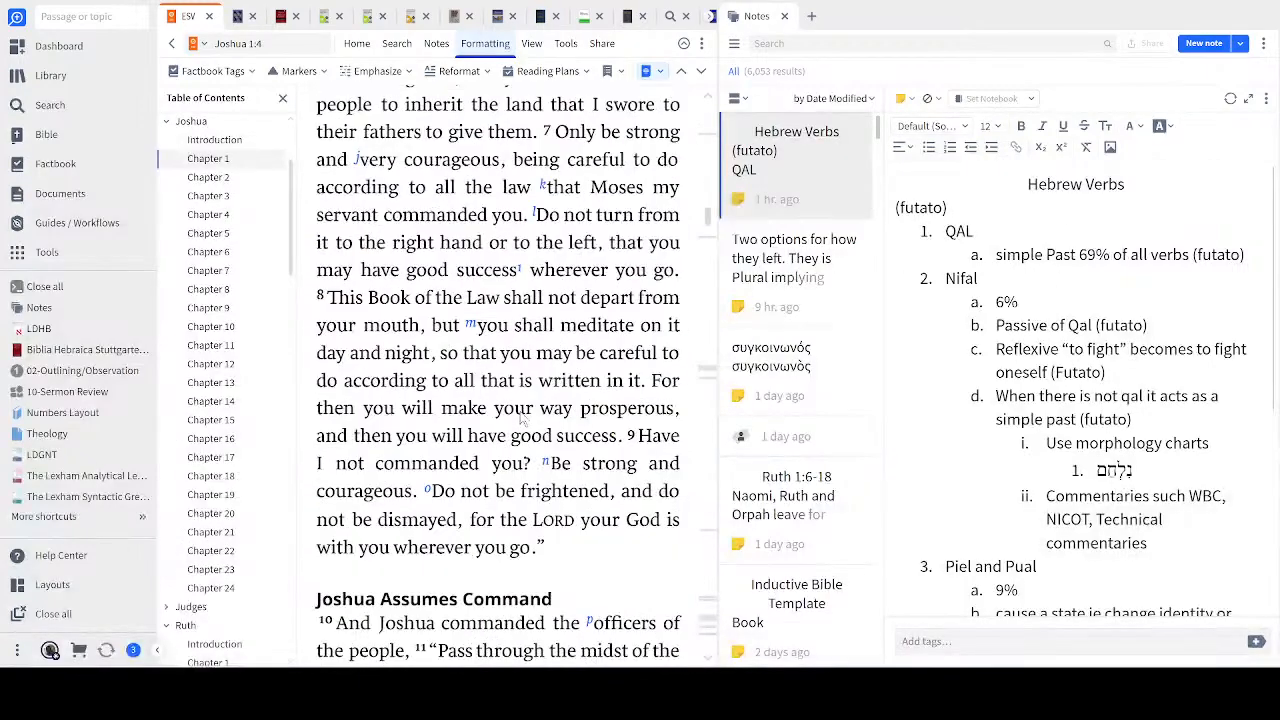
{"action": "scroll", "coordinate": [522, 418], "scroll_direction": "up", "scroll_amount": 6}
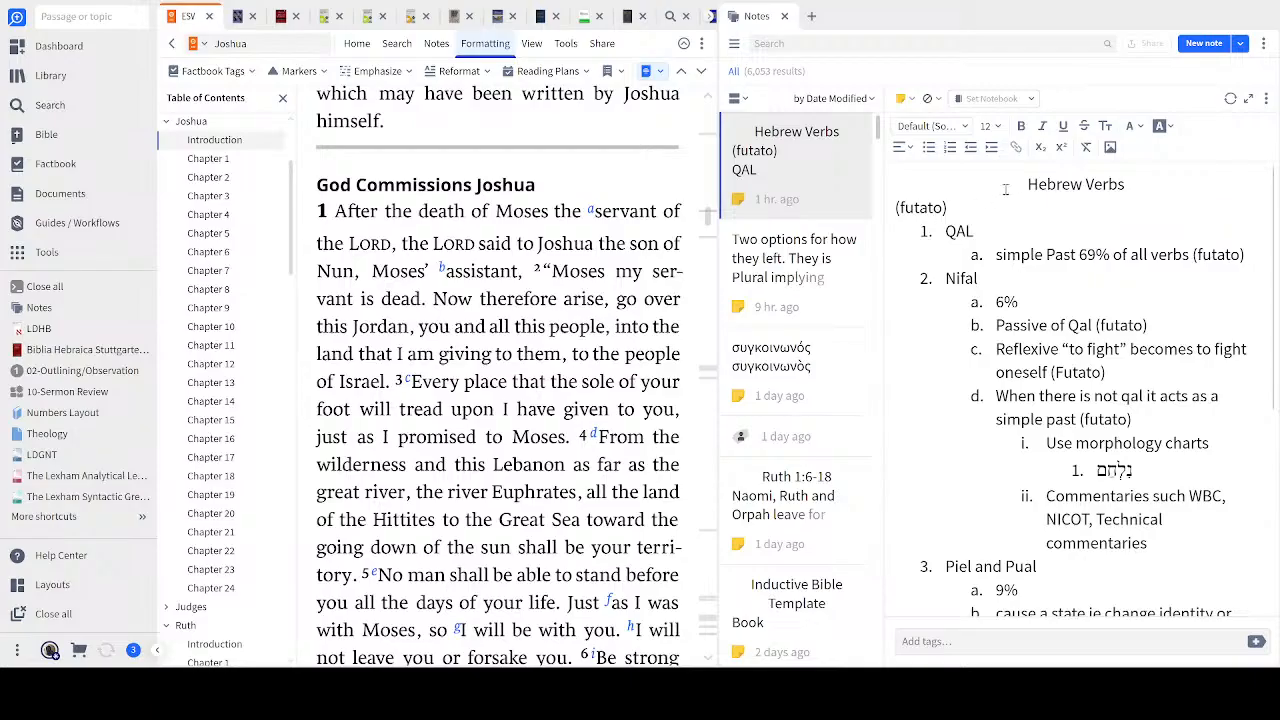
{"action": "left_click_drag", "start_coordinate": [1020, 184], "coordinate": [1163, 190]}
{"action": "left_click", "coordinate": [1076, 219]}
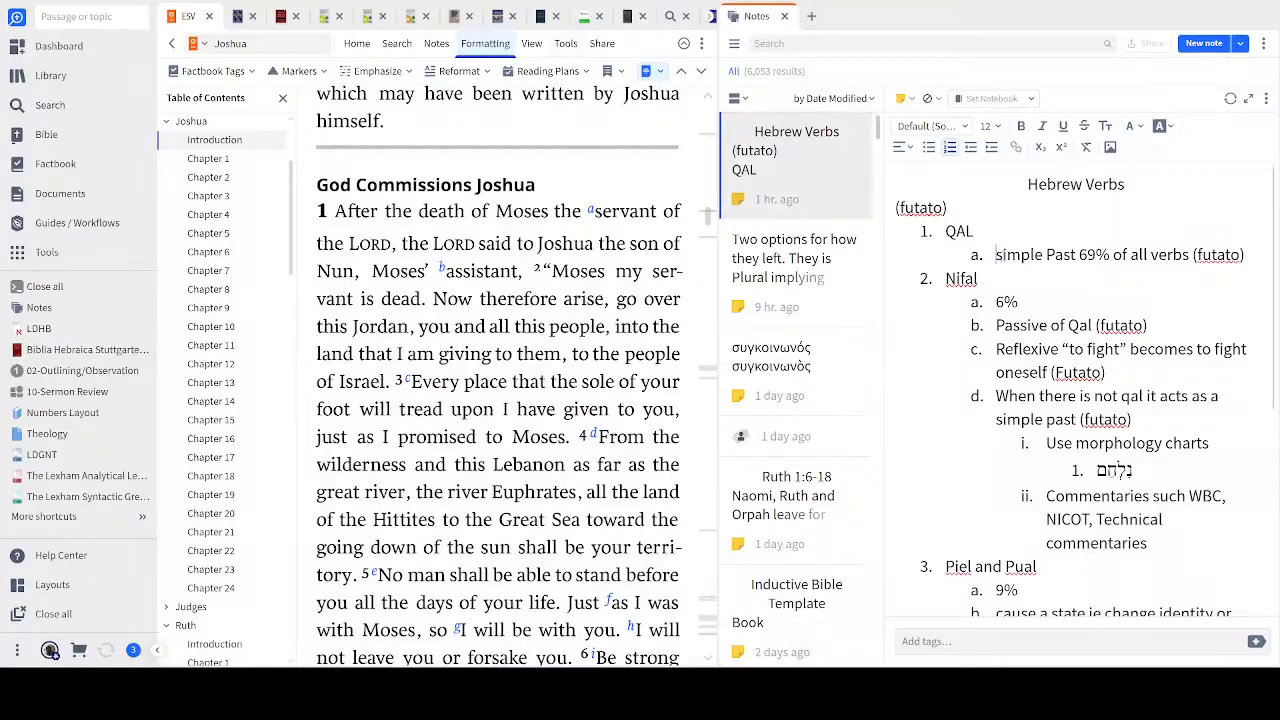
{"action": "mouse_move", "coordinate": [997, 255]}
{"action": "left_mouse_down"}
{"action": "mouse_move", "coordinate": [1278, 270]}
{"action": "mouse_move", "coordinate": [998, 255]}
{"action": "left_mouse_up"}
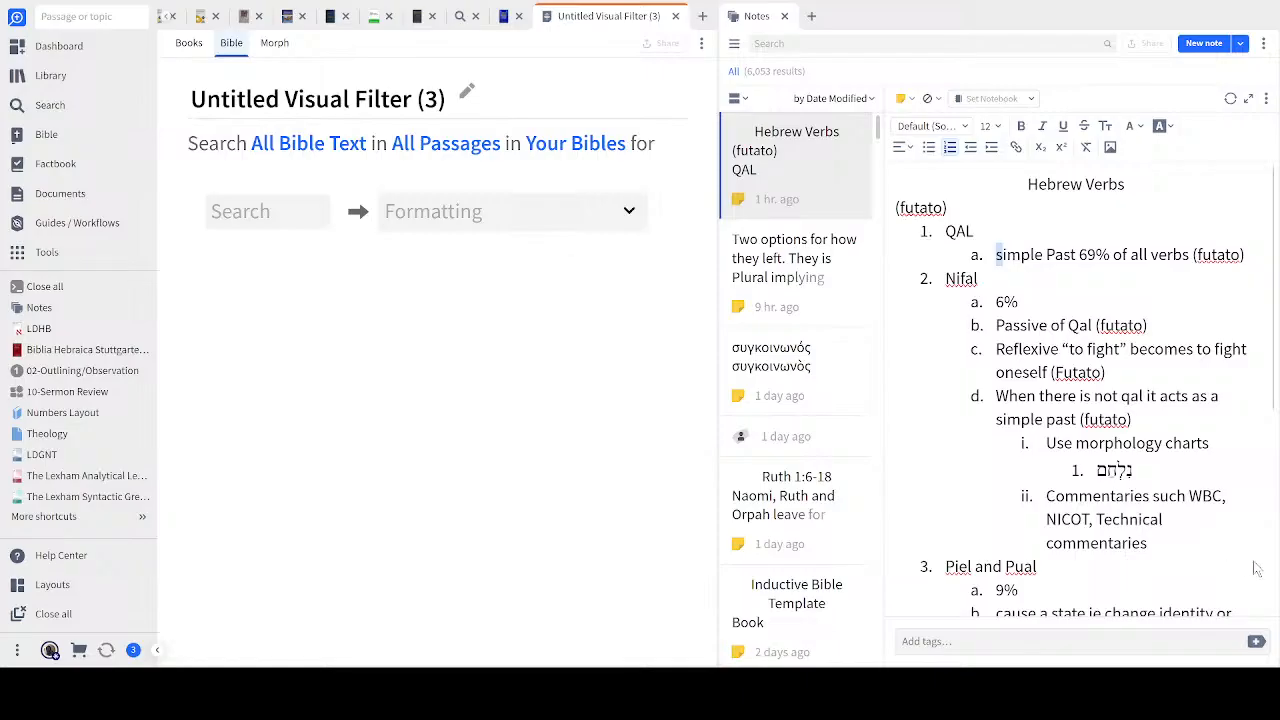
Rename the untitled visual filter as "VF Hebrew Verbs"
{"action": "left_click", "coordinate": [432, 99]}
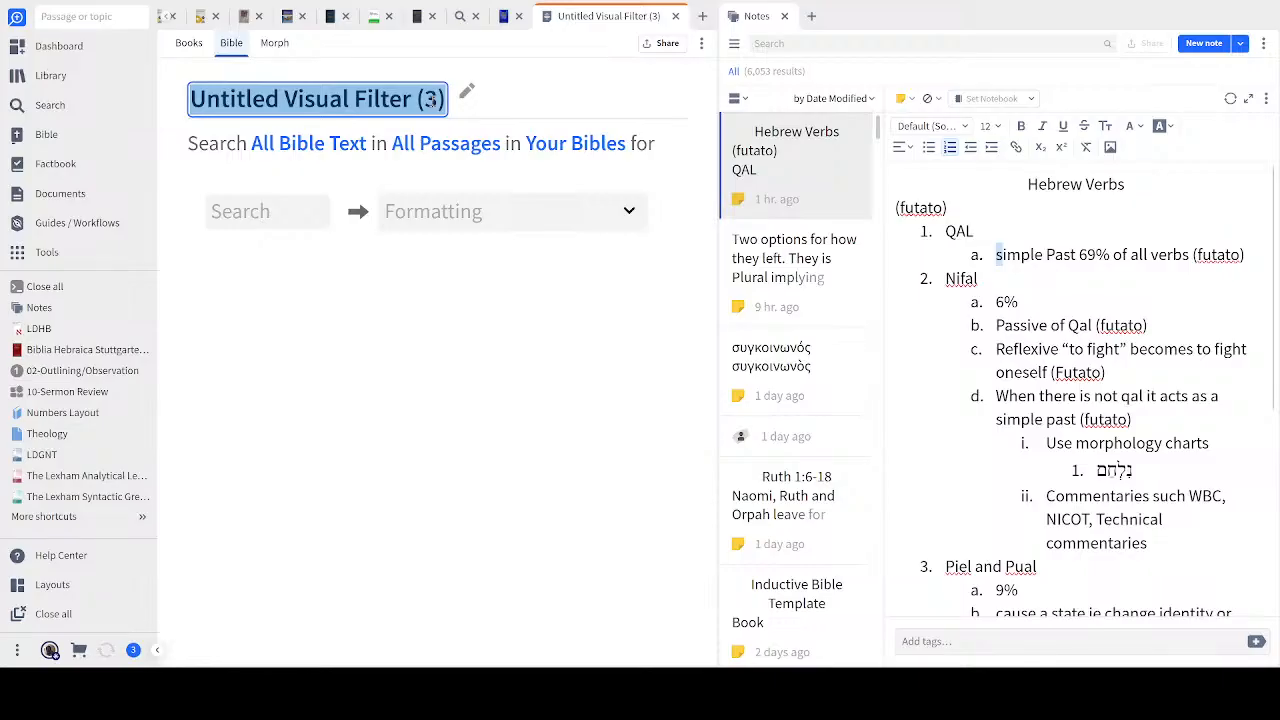
{"action": "type", "text": "VF"}
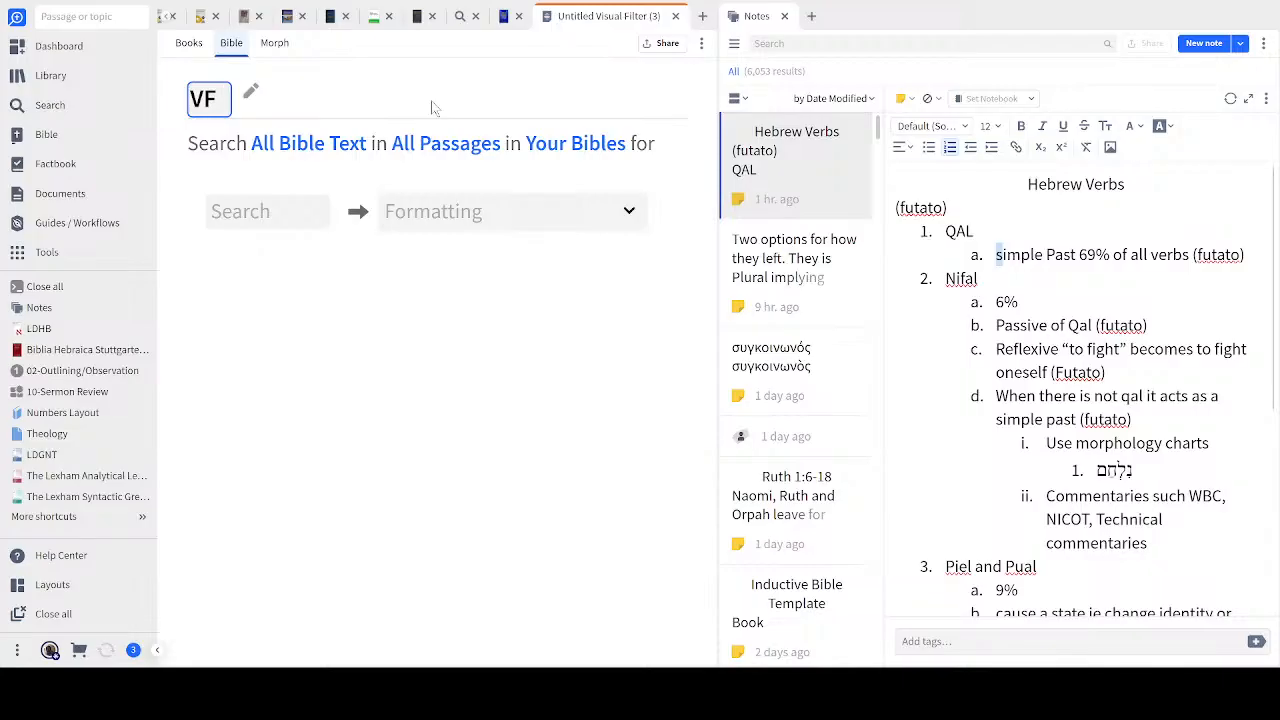
{"action": "type", "text": "Hebrew "}
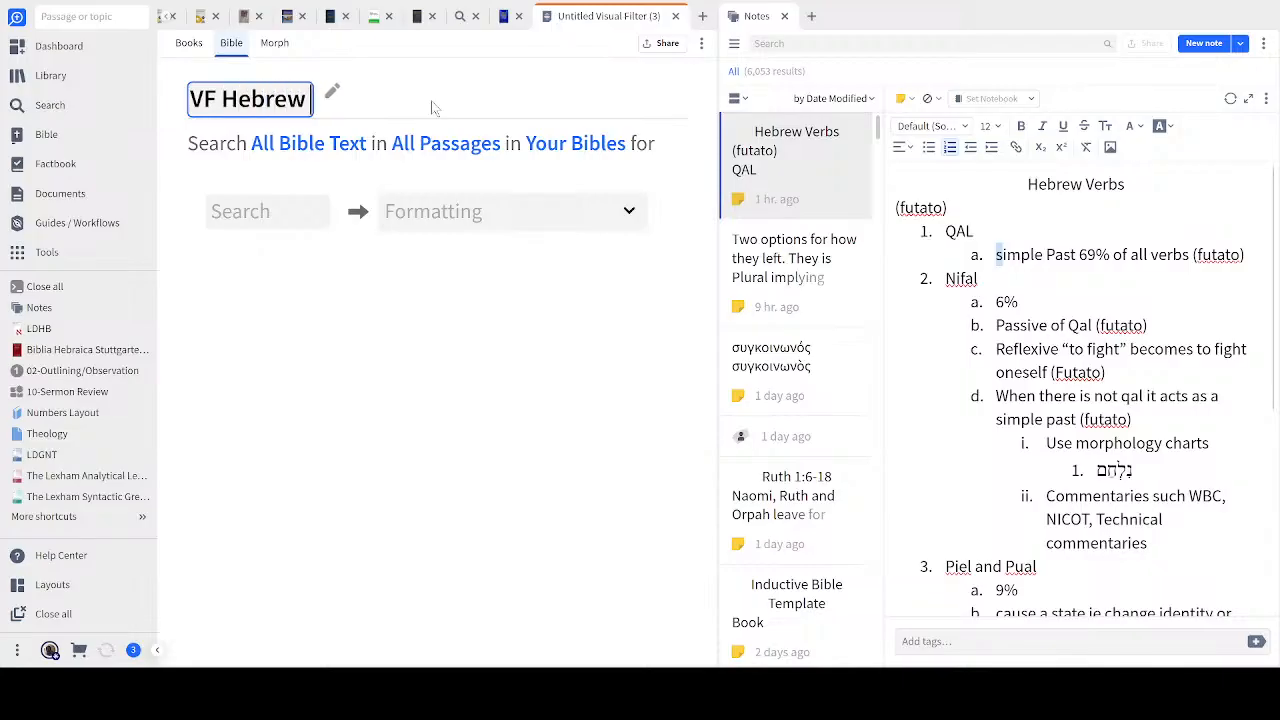
{"action": "type", "text": "Verbs"}
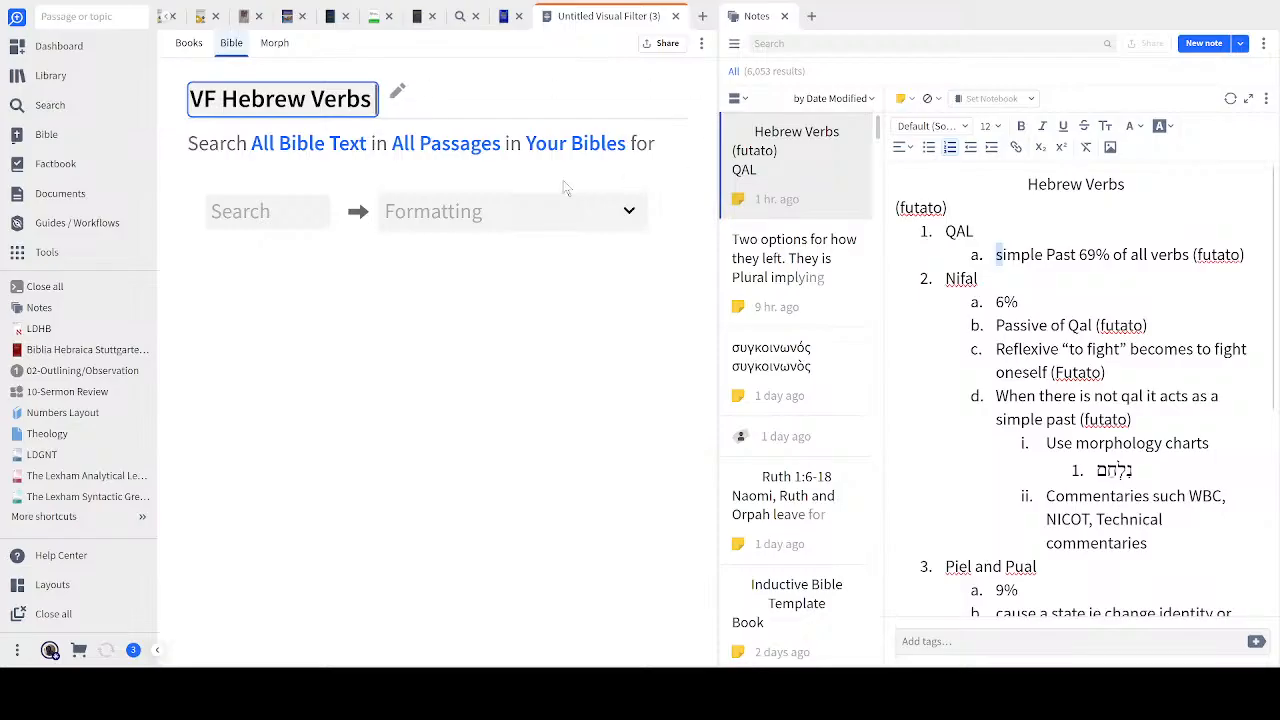
{"action": "key", "text": "Return"}
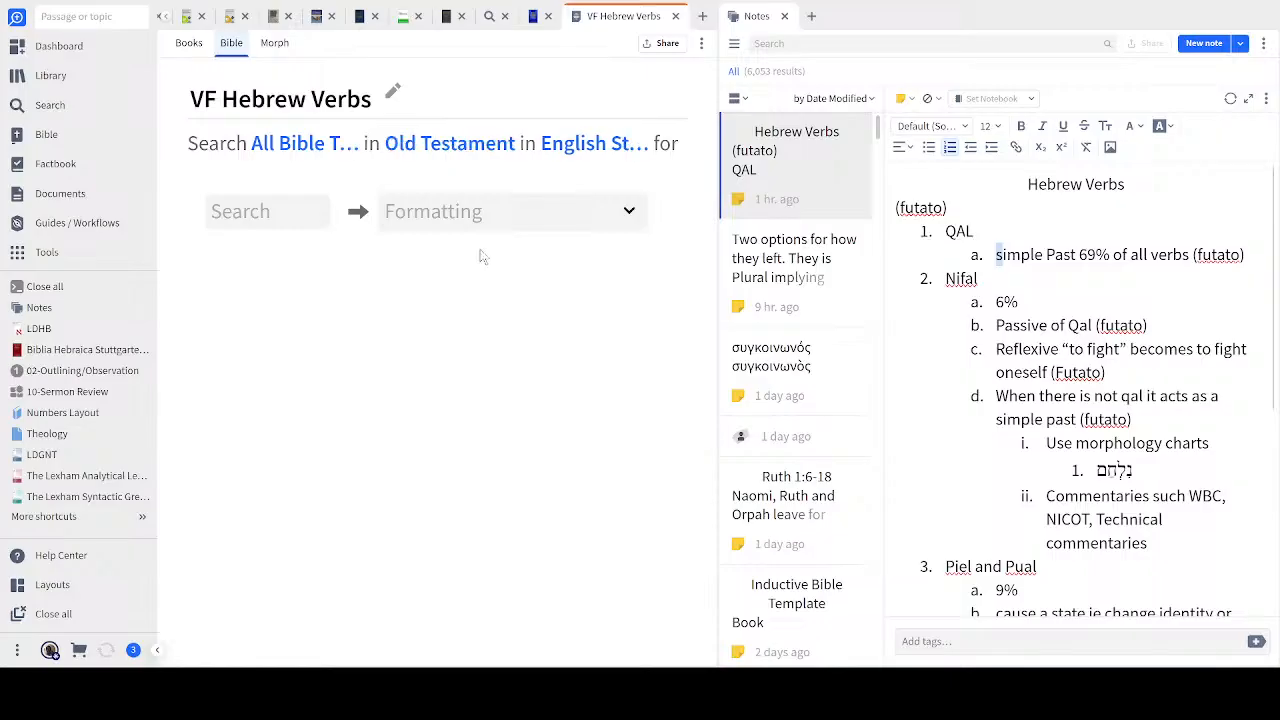
Switch the visual filter to a morphological search and set its first search term to Hebrew verbs, morph.h:V
{"action": "left_click", "coordinate": [280, 215]}
{"action": "type", "text": "@"}
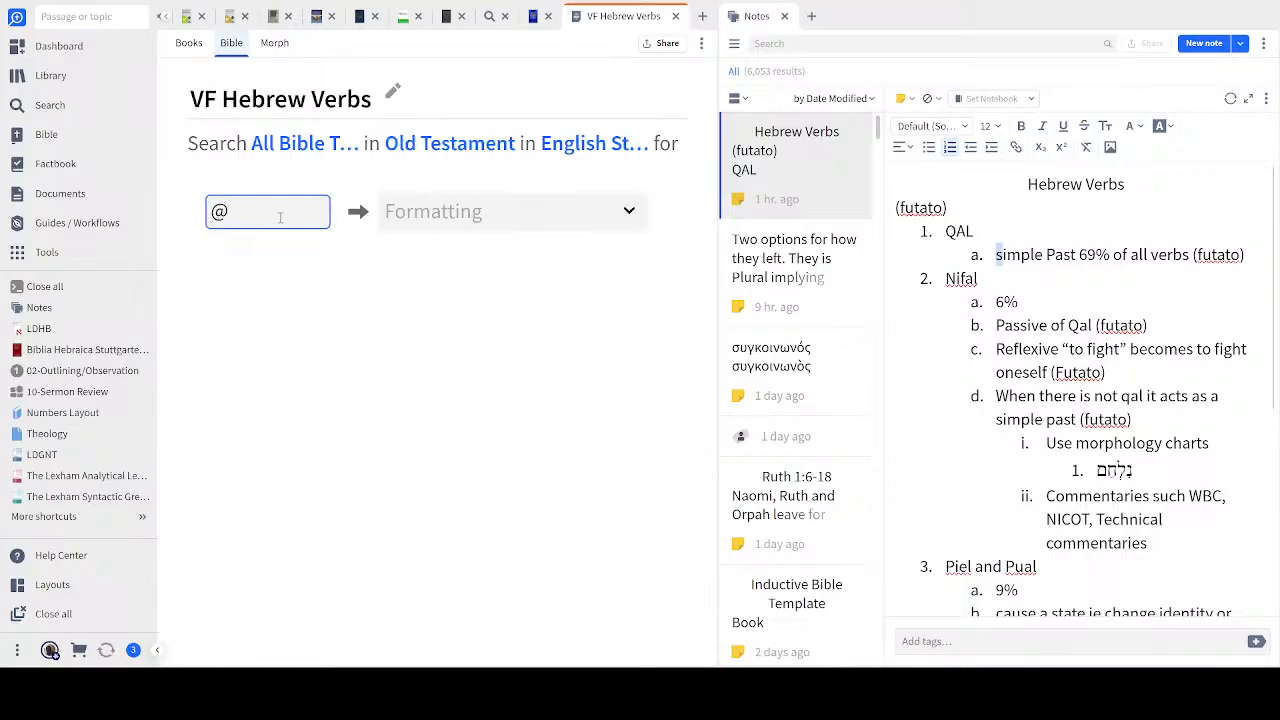
{"action": "left_click", "coordinate": [275, 47]}
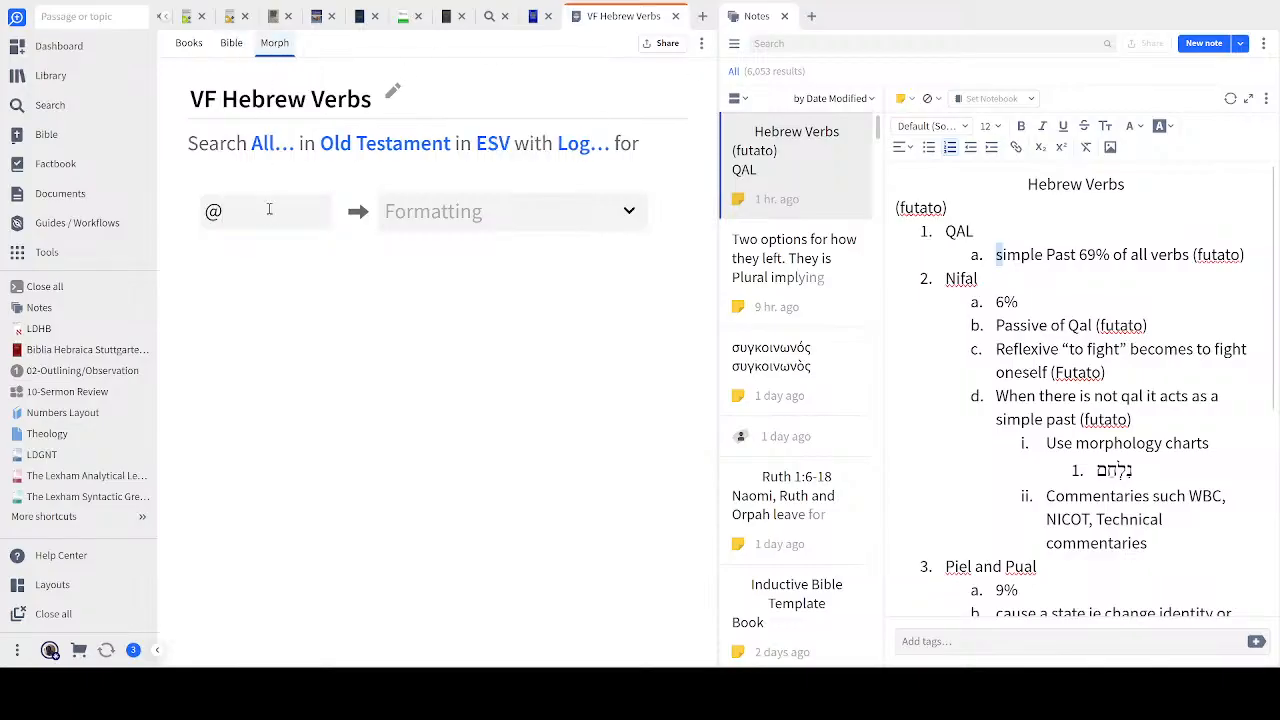
{"action": "left_click", "coordinate": [255, 222]}
{"action": "left_click", "coordinate": [606, 161]}
{"action": "left_click", "coordinate": [283, 212]}
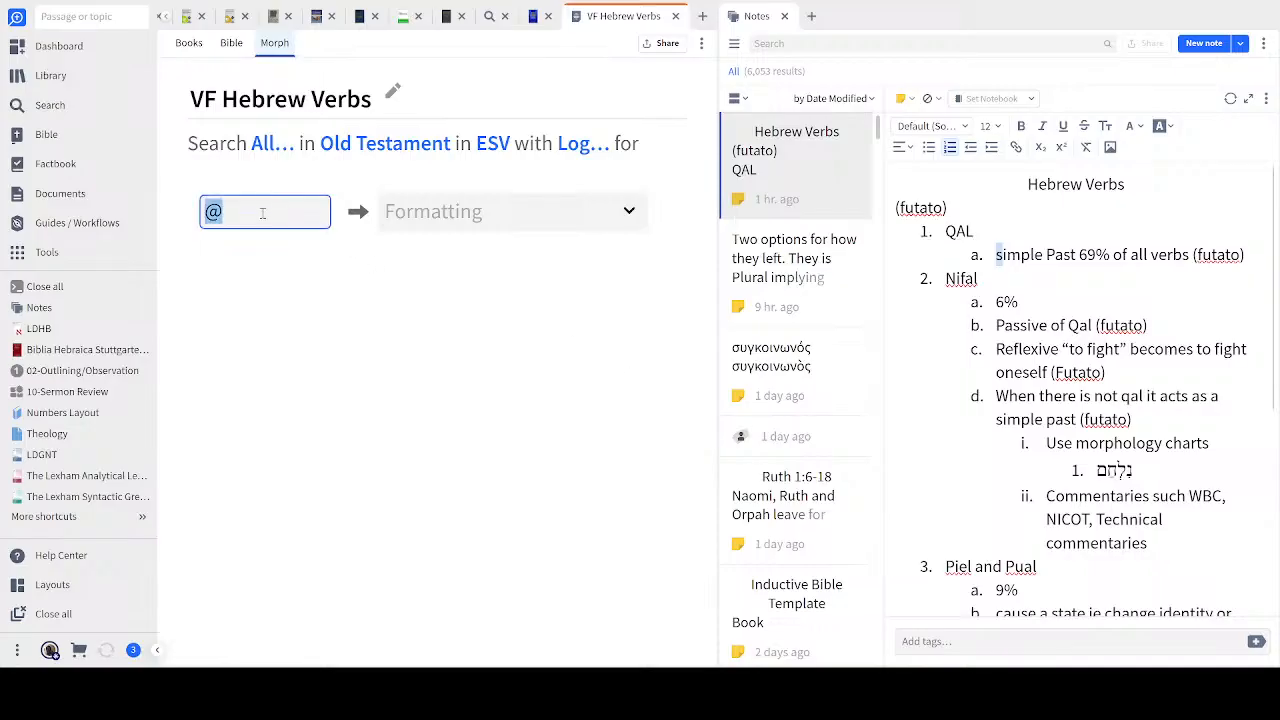
{"action": "left_click", "coordinate": [262, 213]}
{"action": "left_click", "coordinate": [270, 384]}
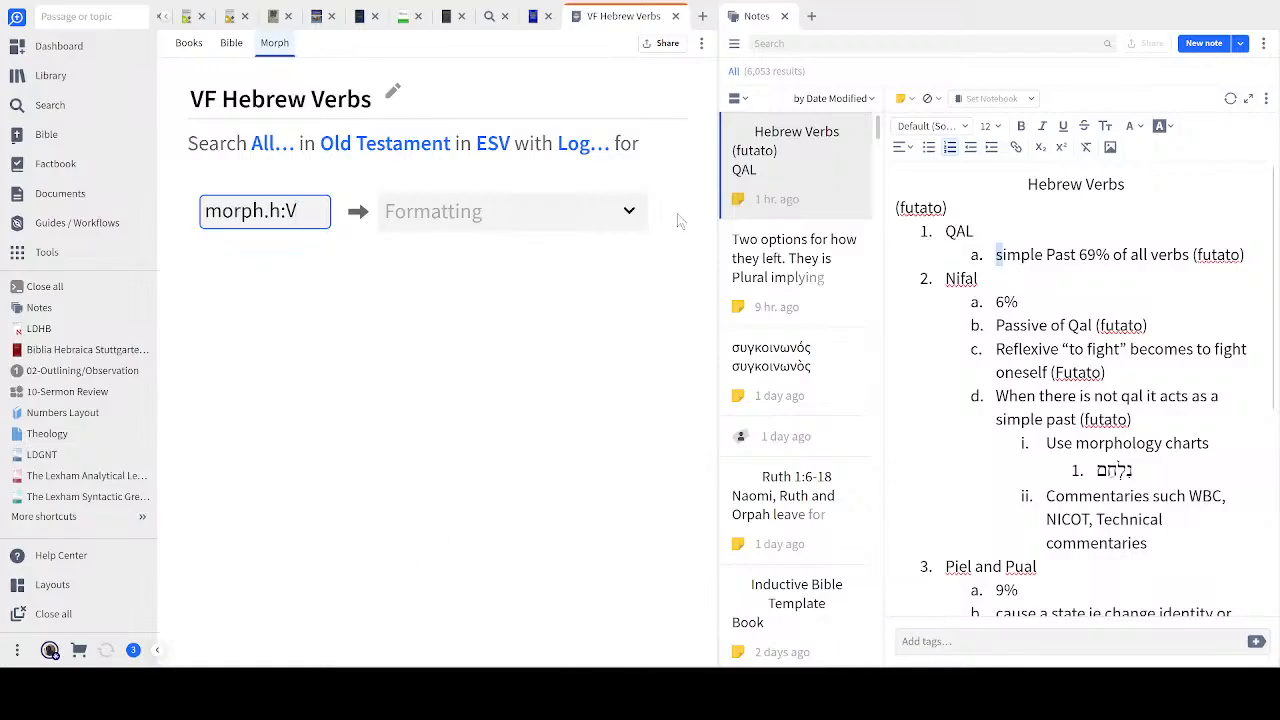
Format the Hebrew verb matches with the Red highlight and dock the VF Hebrew Verbs filter beside the Notes document
{"action": "left_click", "coordinate": [628, 214]}
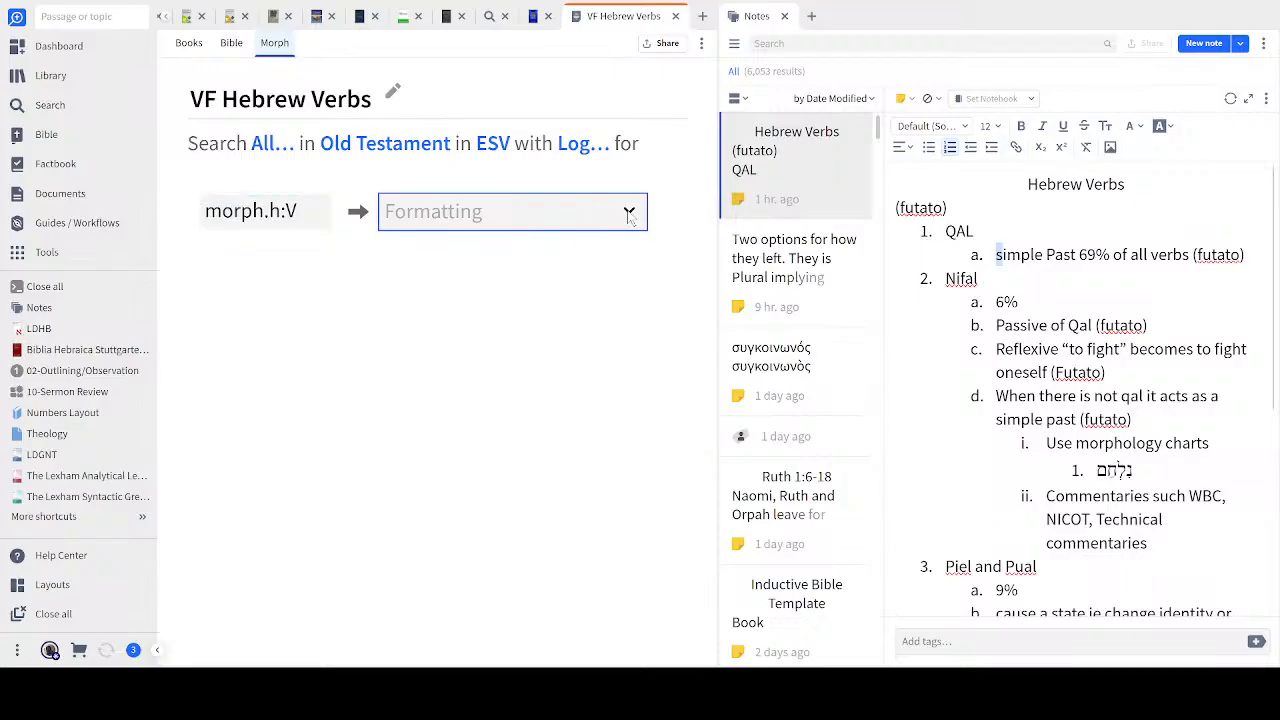
{"action": "left_click", "coordinate": [634, 211]}
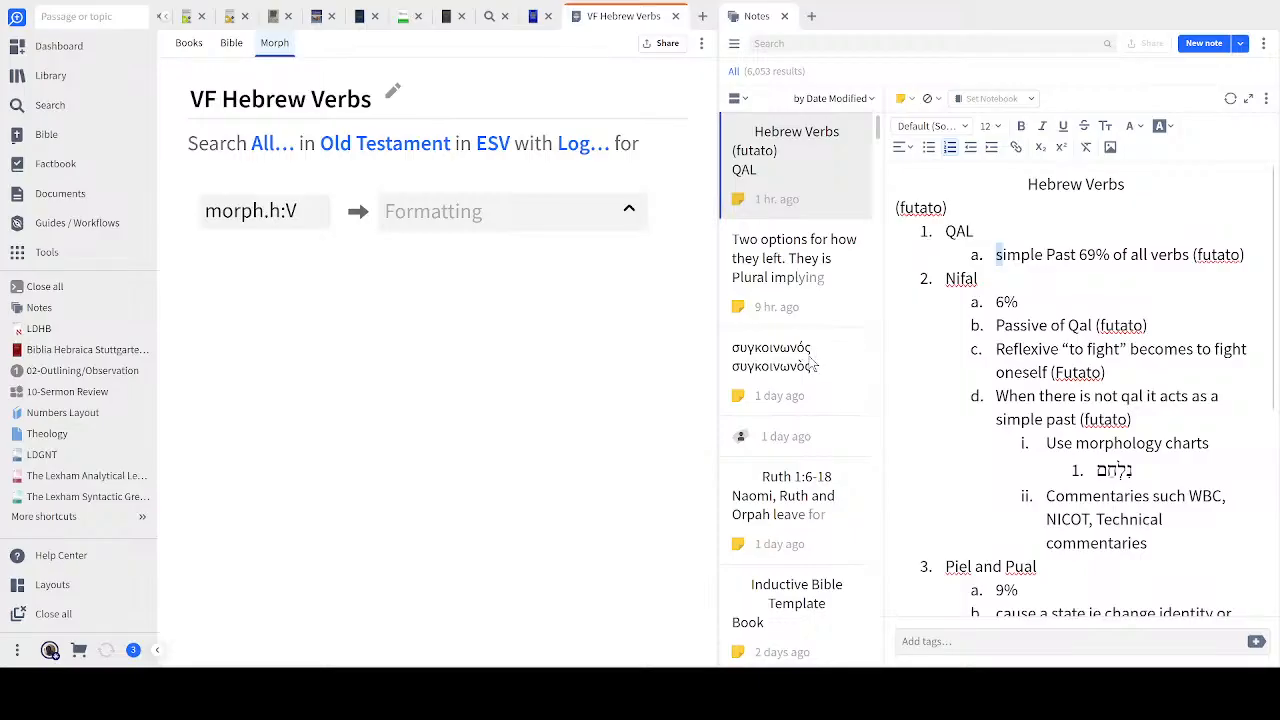
{"action": "left_click", "coordinate": [803, 569]}
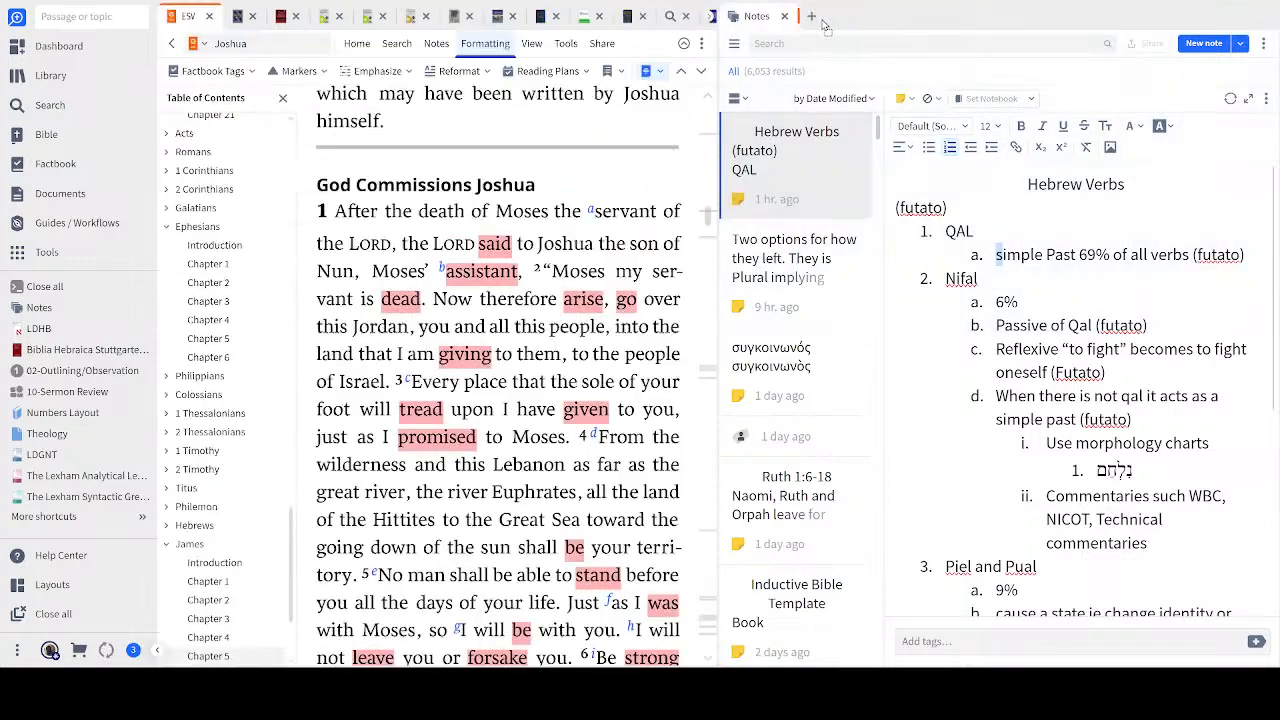
{"action": "left_click_drag", "start_coordinate": [823, 21], "coordinate": [822, 23]}
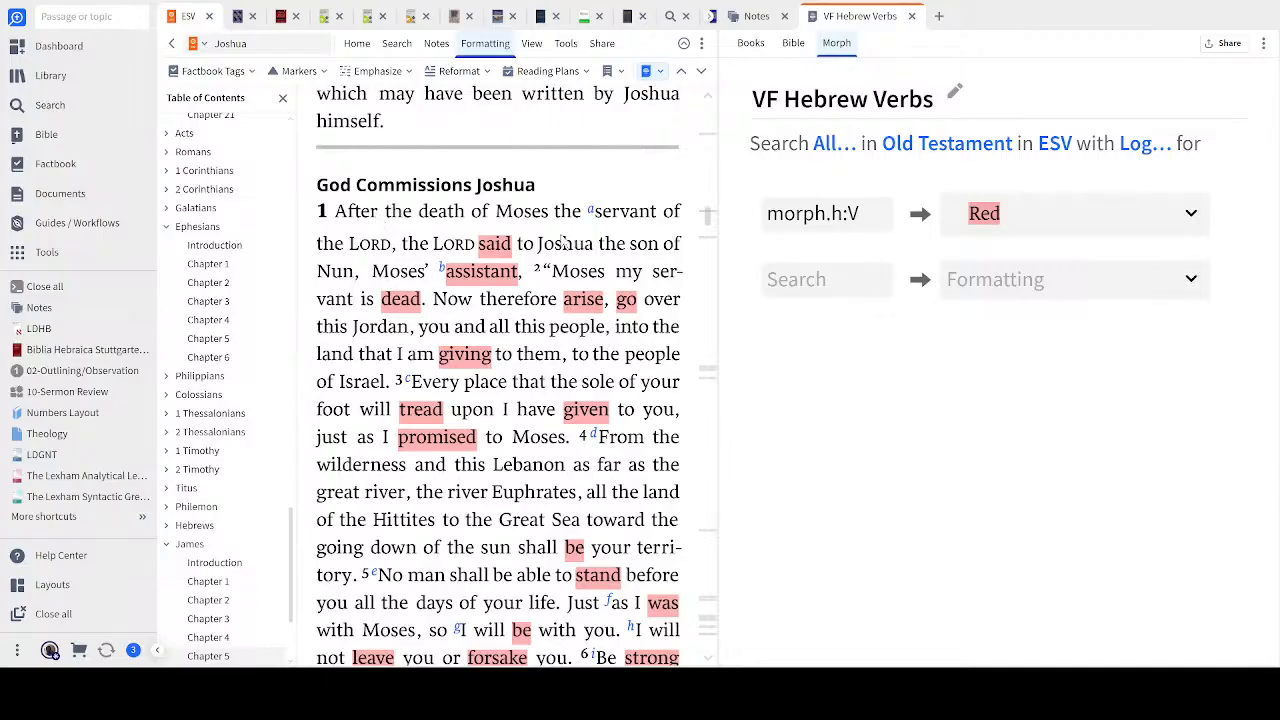
Change the filter's search term to morph.h:Va and inspect the words "assistant" and "dead" in Joshua 1:1–2
{"action": "double_click", "coordinate": [467, 282]}
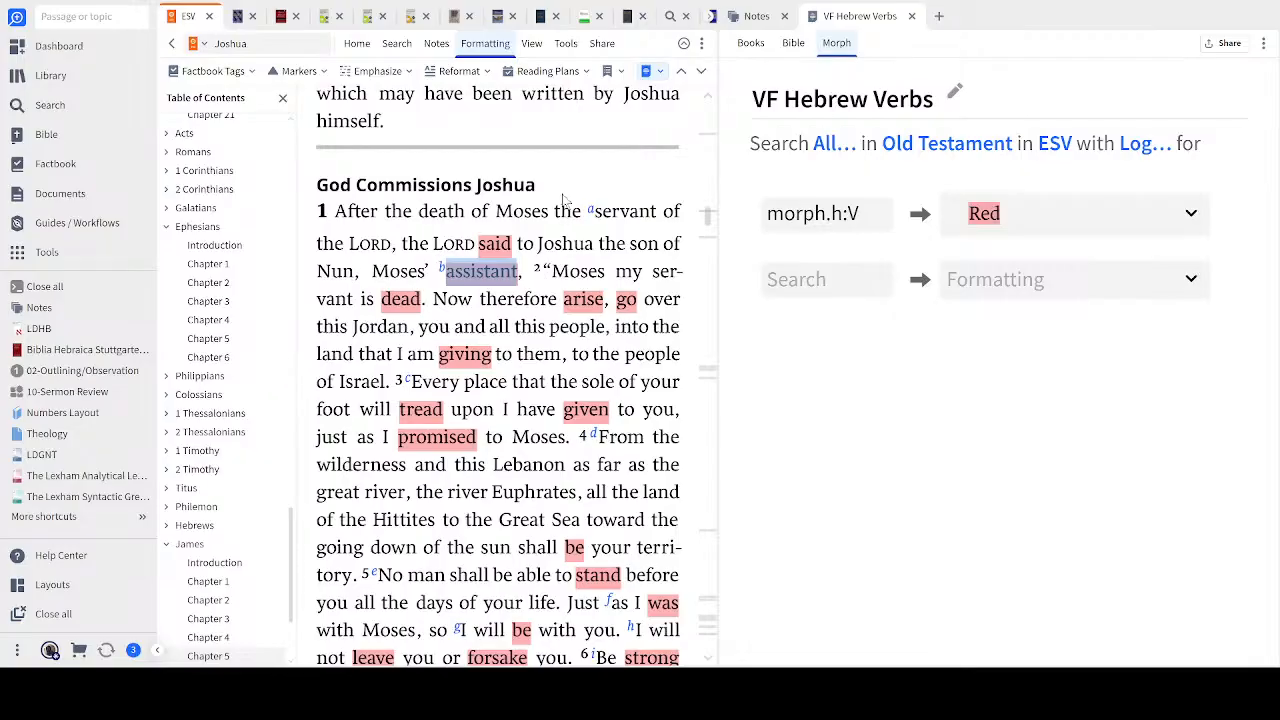
{"action": "left_click", "coordinate": [603, 180]}
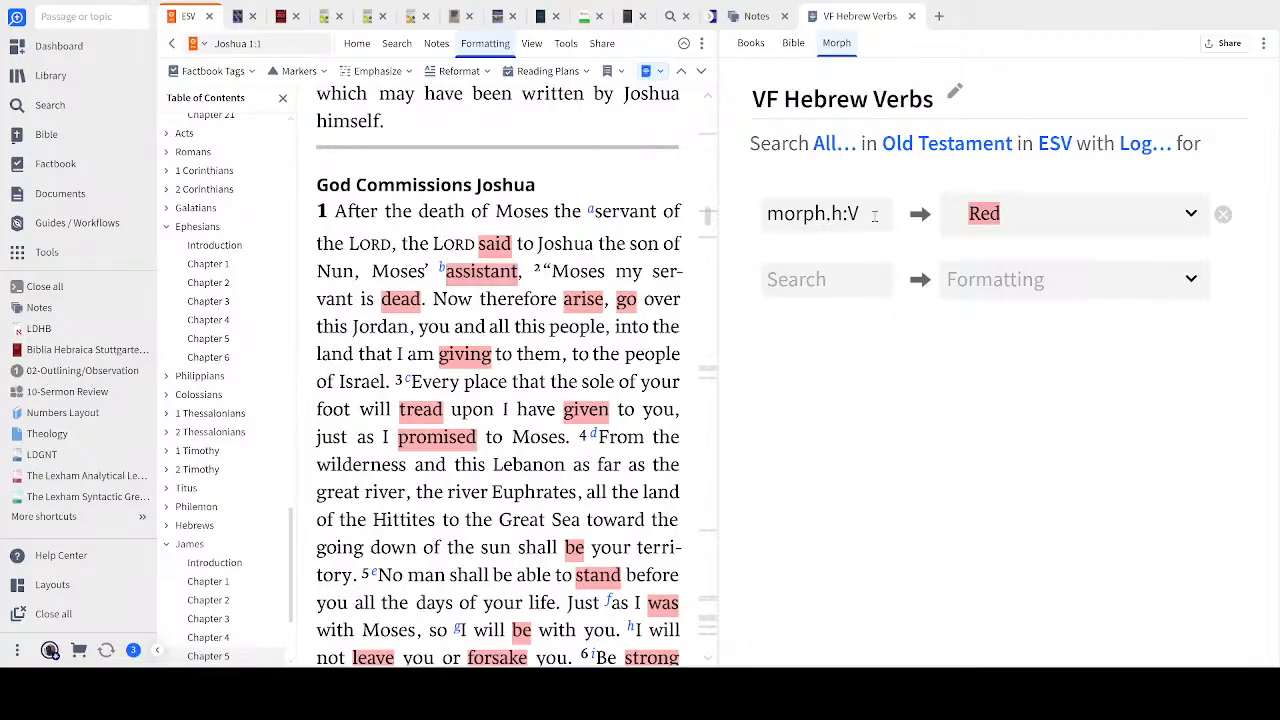
{"action": "left_click", "coordinate": [874, 216]}
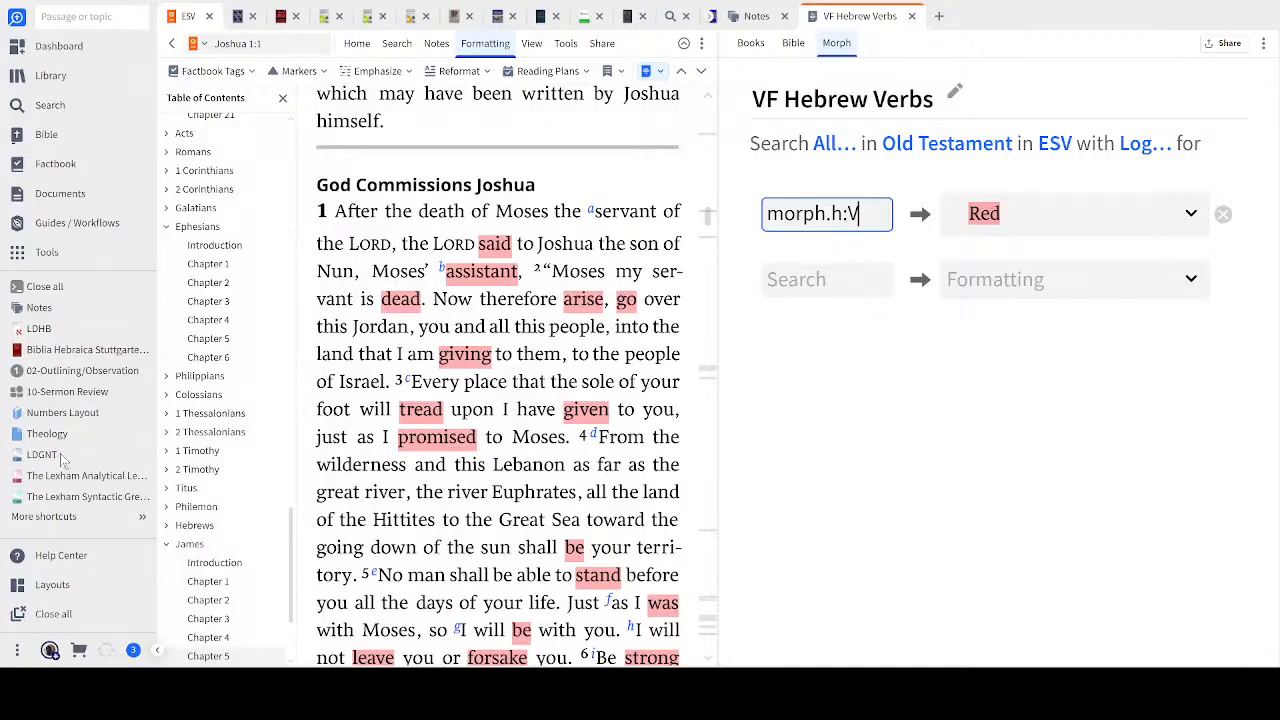
{"action": "type", "text": "a"}
{"action": "key", "text": "Return"}
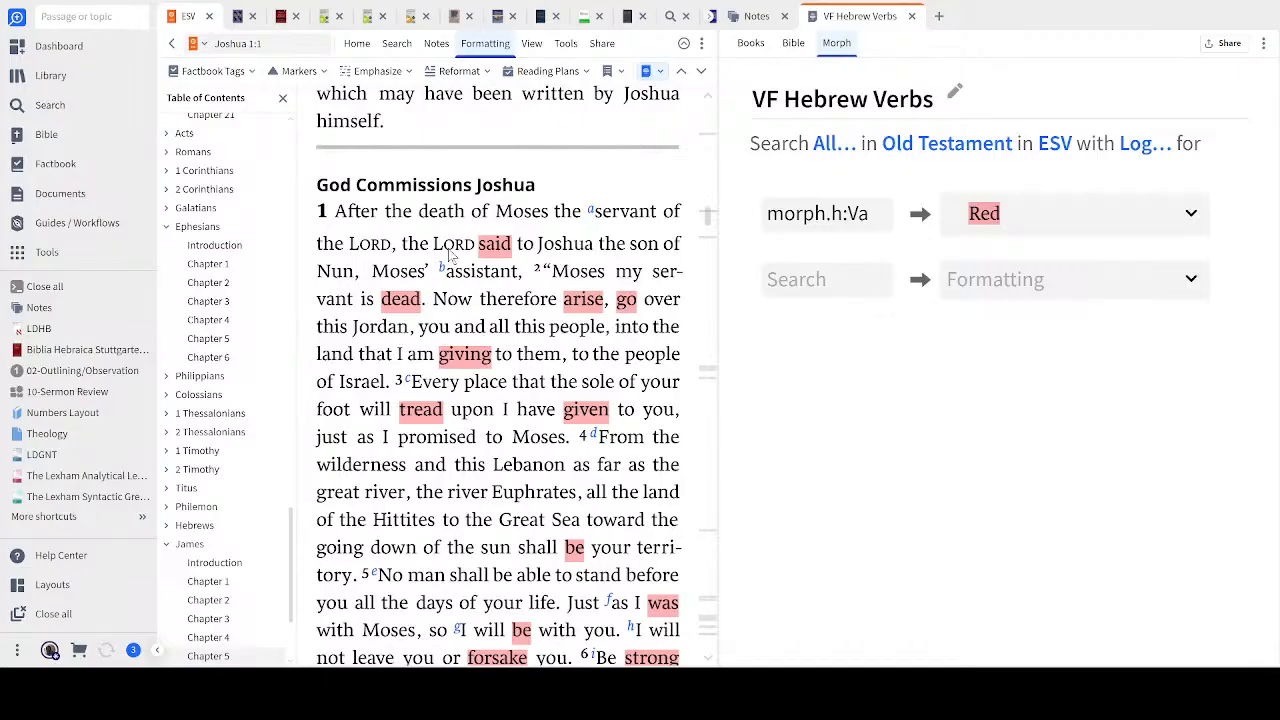
{"action": "double_click", "coordinate": [398, 301]}
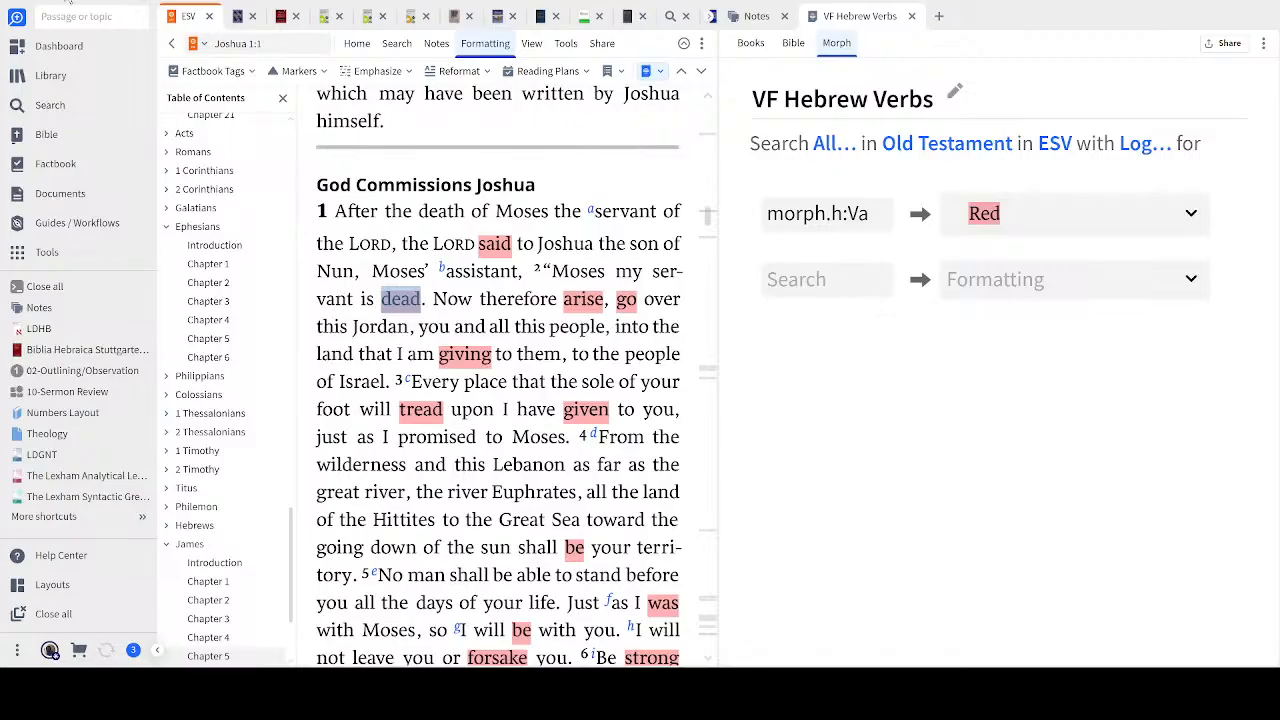
{"action": "left_click", "coordinate": [512, 137]}
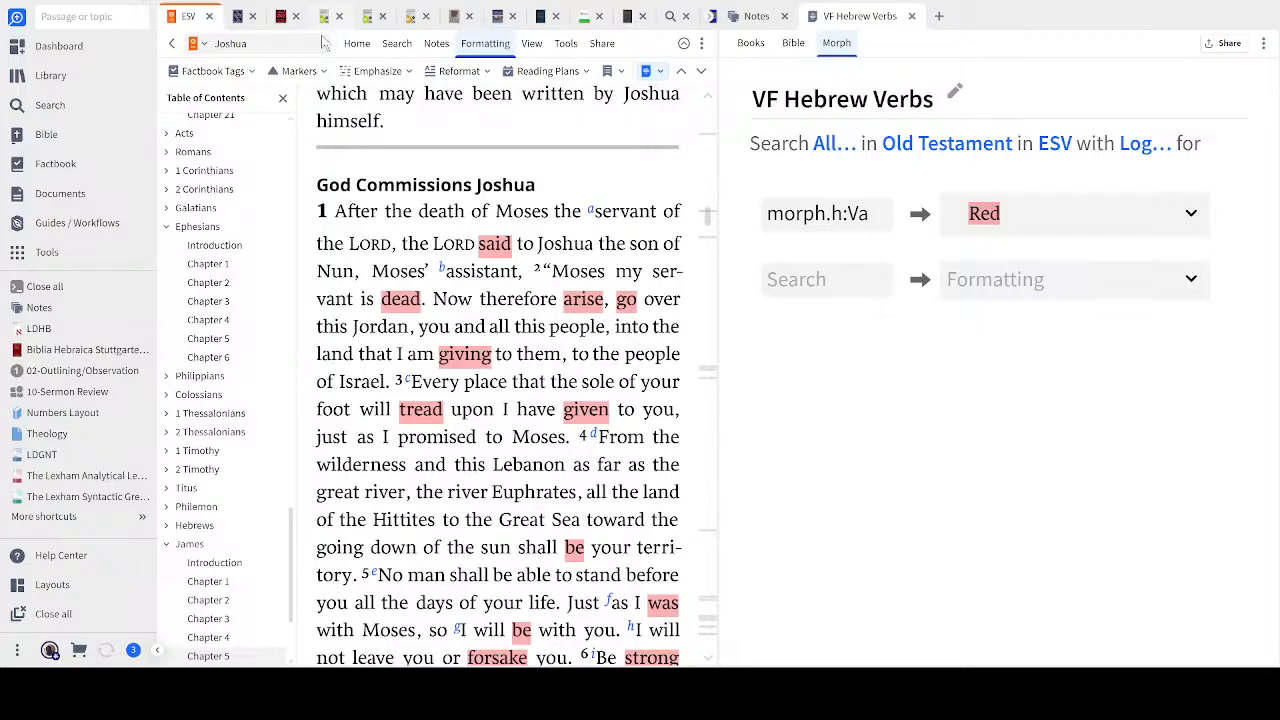
Open the HB101 Hebrew course at its title page and examine the credits and the syllabus course description
{"action": "left_click", "coordinate": [323, 24]}
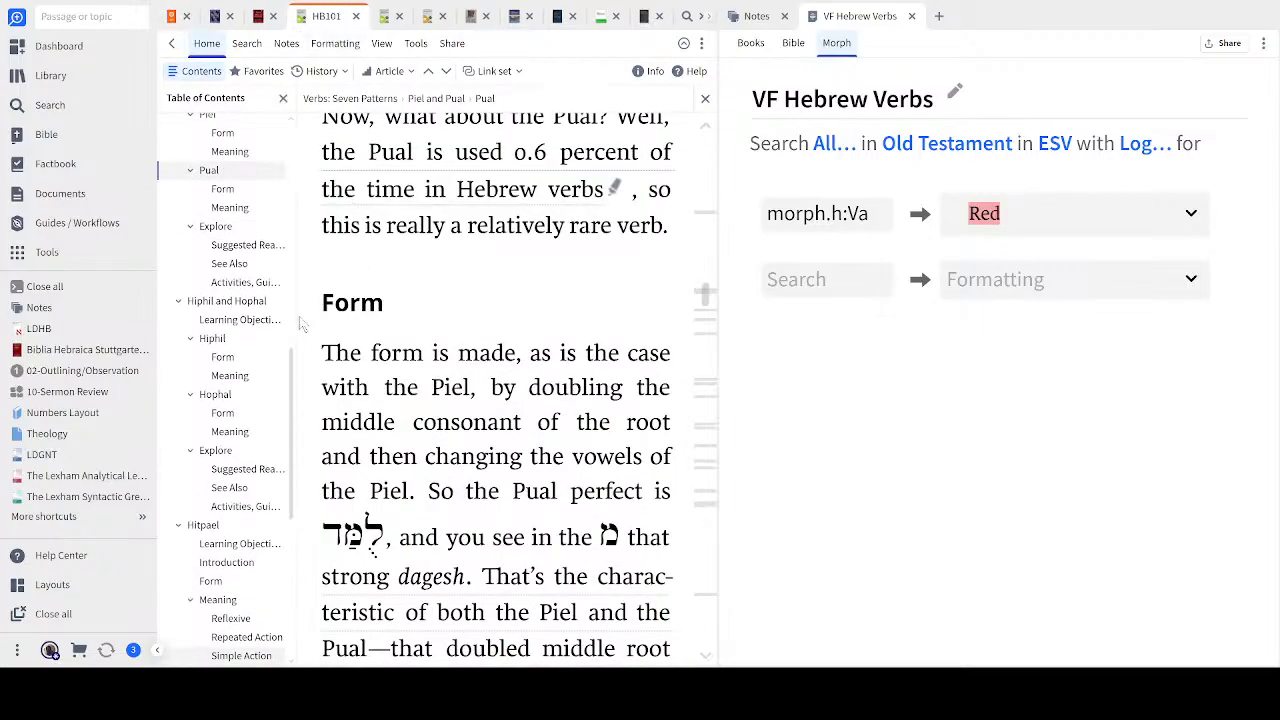
{"action": "scroll", "coordinate": [243, 191], "scroll_direction": "up", "scroll_amount": 10}
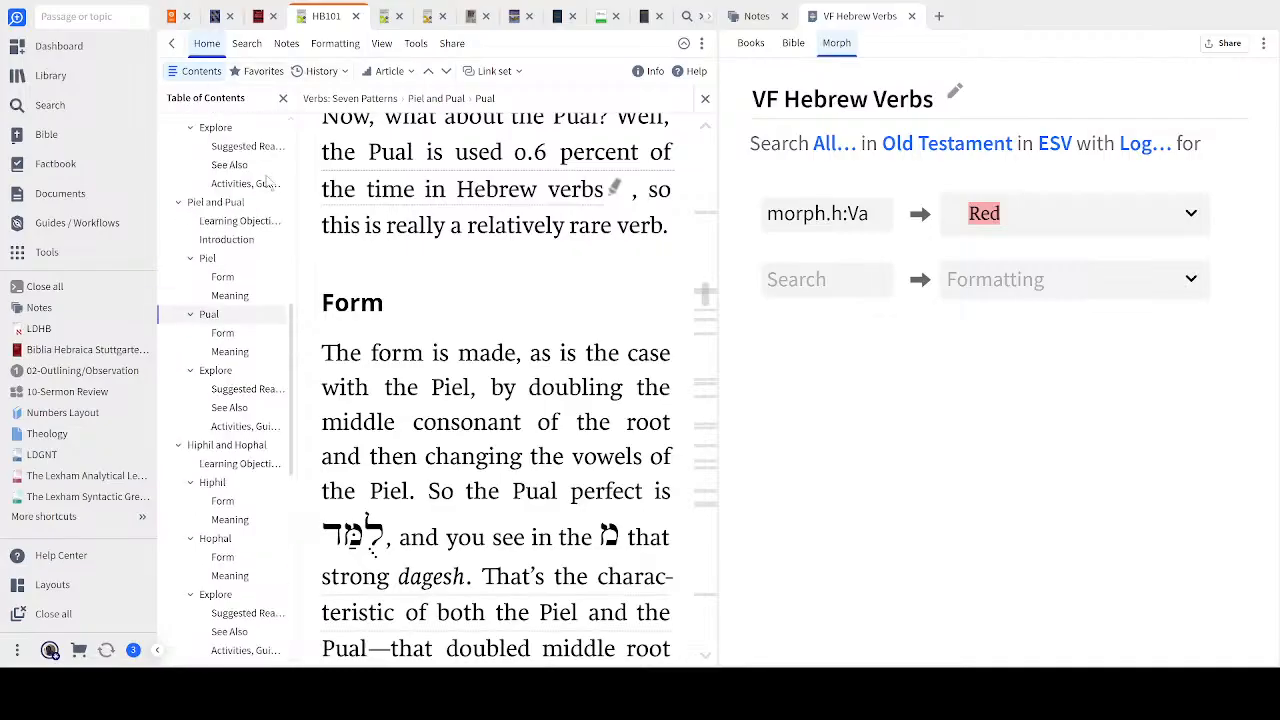
{"action": "scroll", "coordinate": [243, 191], "scroll_direction": "up", "scroll_amount": 2}
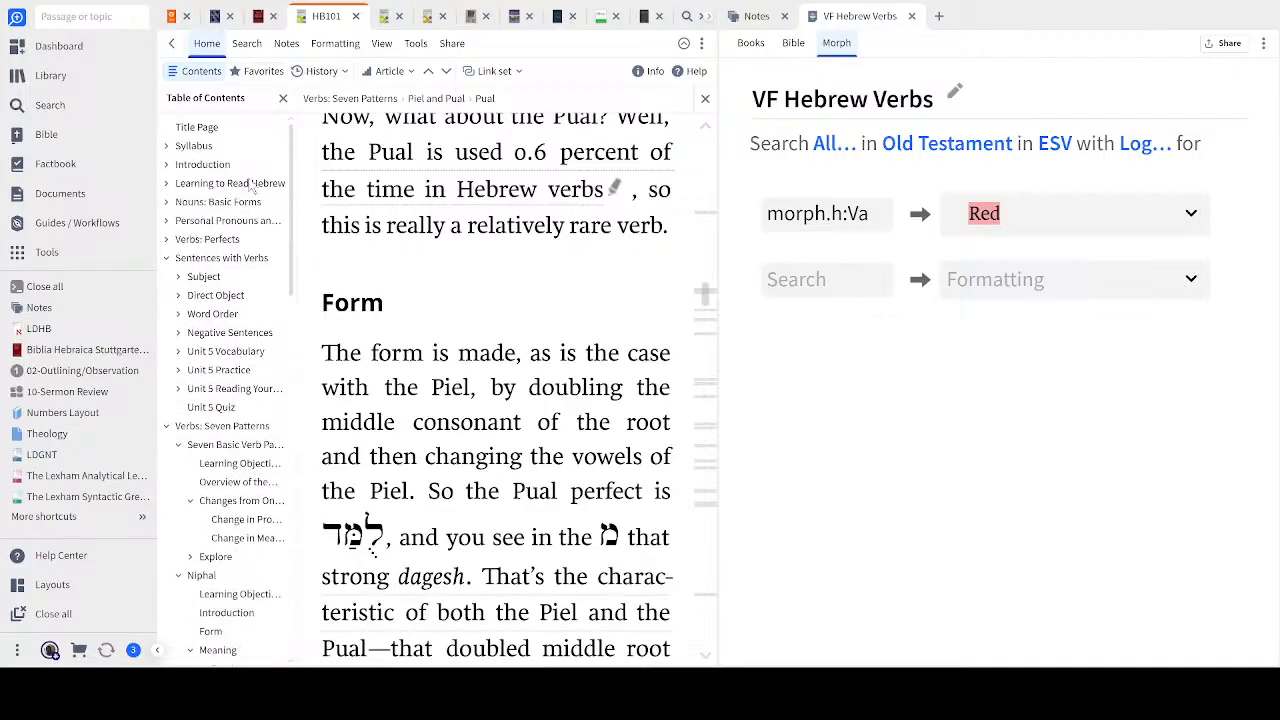
{"action": "left_click", "coordinate": [218, 130]}
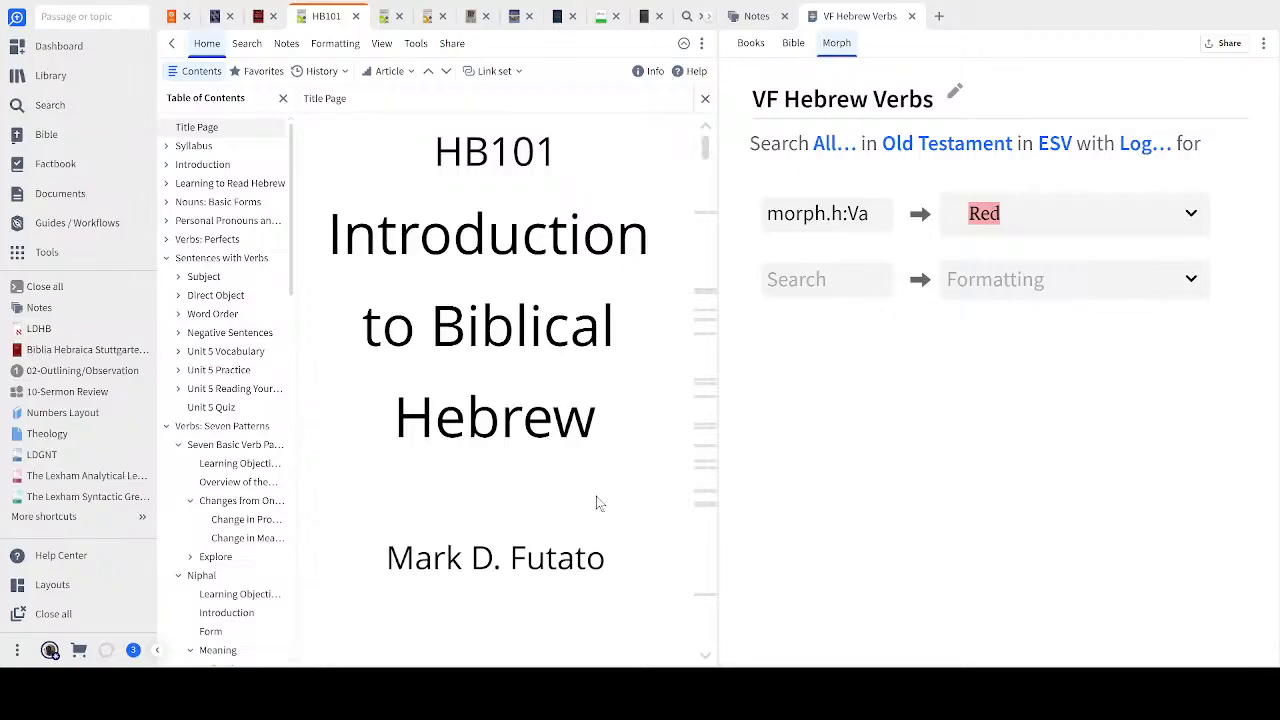
{"action": "scroll", "coordinate": [590, 493], "scroll_direction": "down", "scroll_amount": 5}
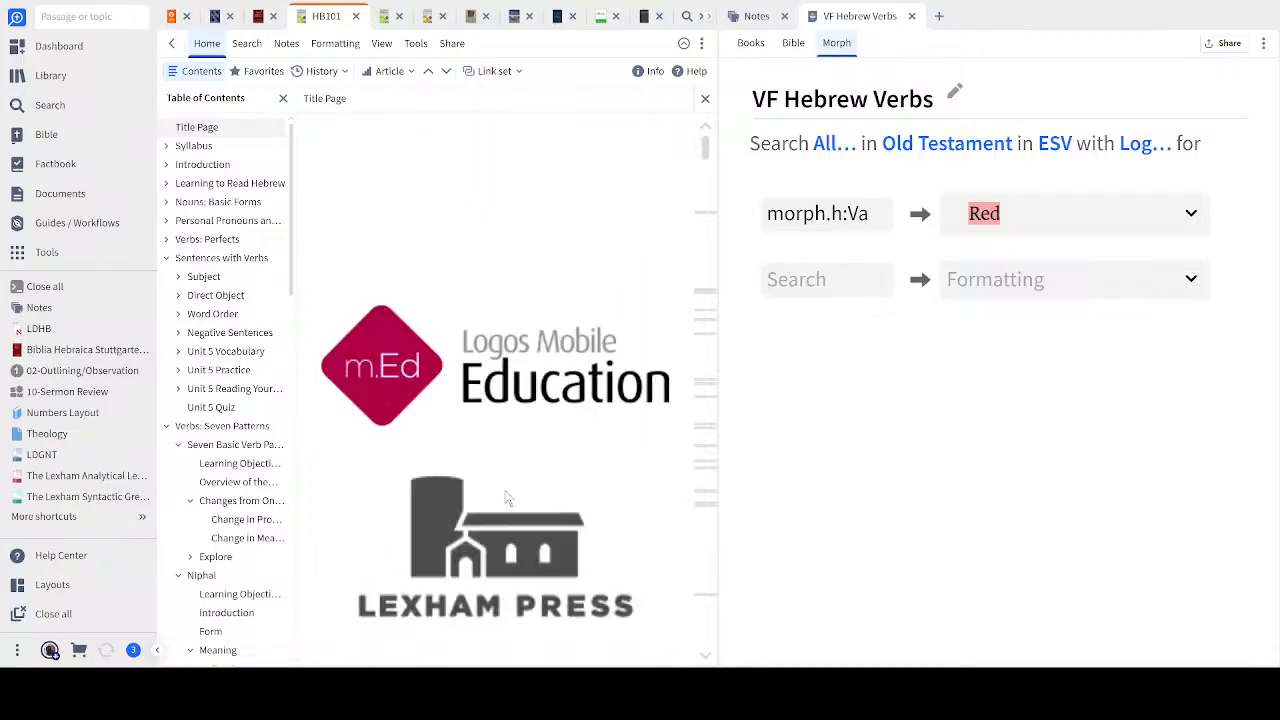
{"action": "scroll", "coordinate": [480, 490], "scroll_direction": "down", "scroll_amount": 10}
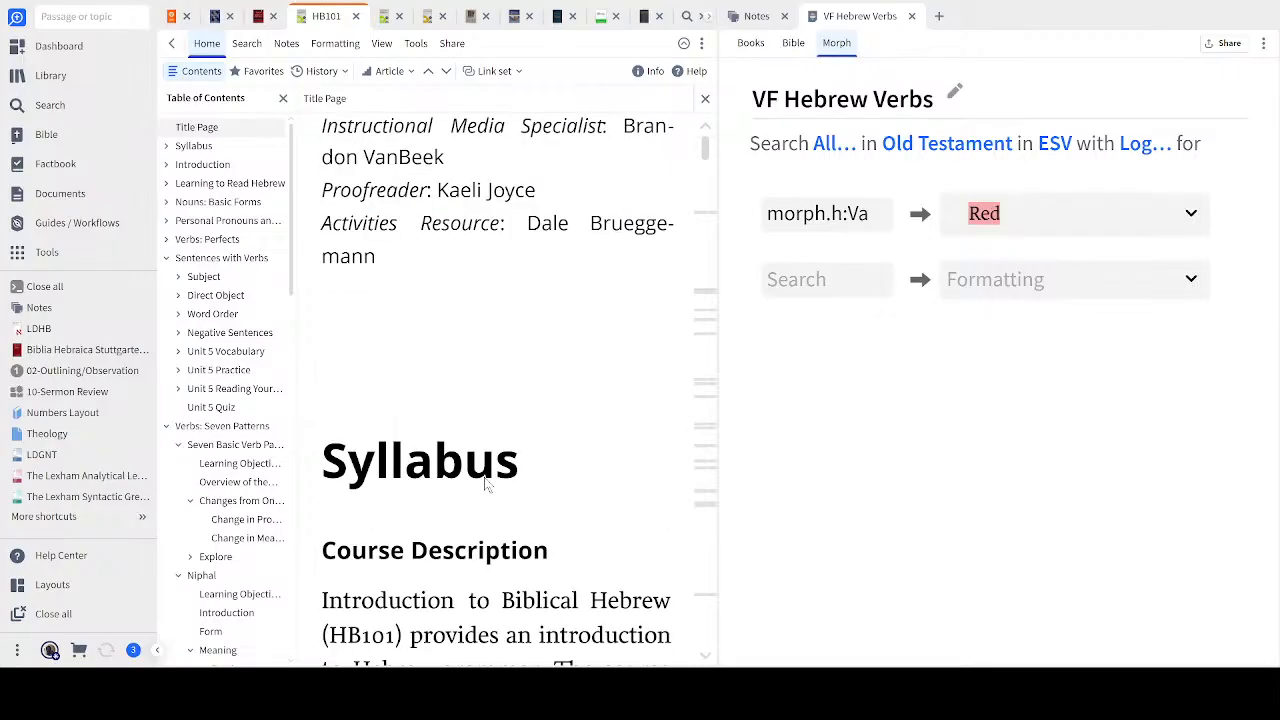
{"action": "scroll", "coordinate": [490, 483], "scroll_direction": "down", "scroll_amount": 3}
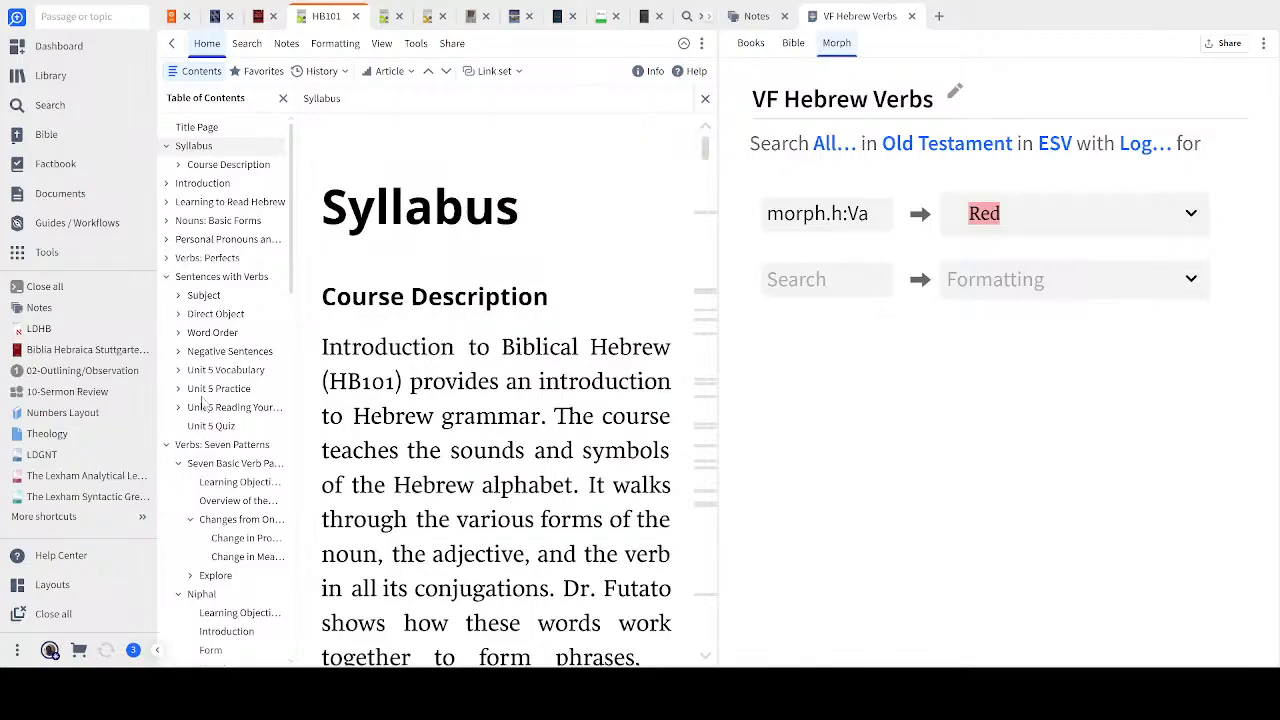
Expand the "Verbs: Perfects" section in the HB101 table of contents
{"action": "scroll", "coordinate": [257, 495], "scroll_direction": "down", "scroll_amount": 2}
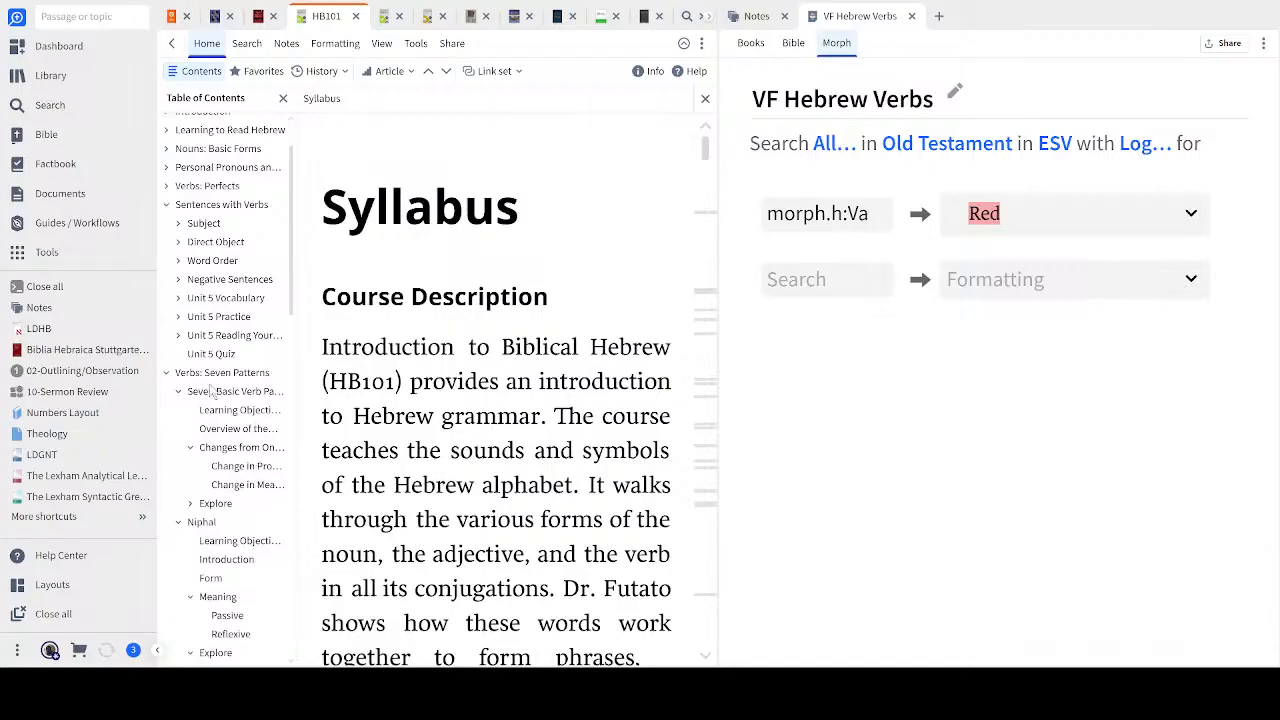
{"action": "scroll", "coordinate": [216, 250], "scroll_direction": "up", "scroll_amount": 1}
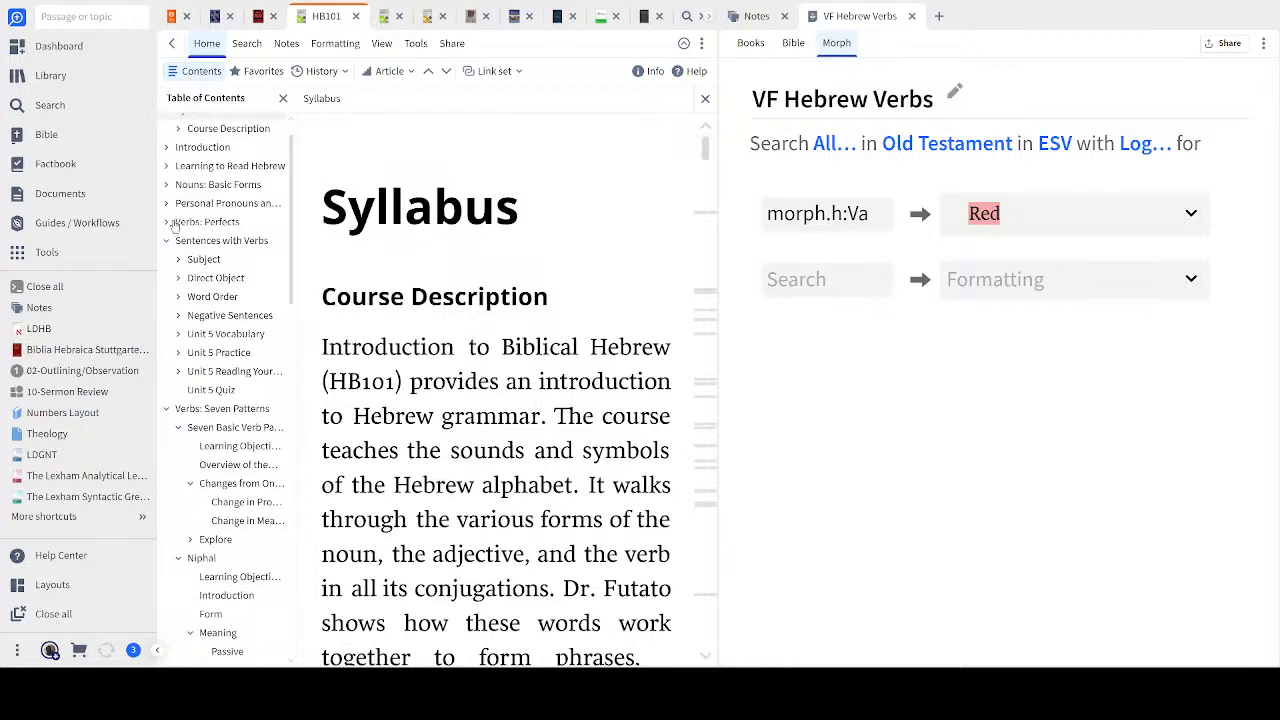
{"action": "left_click", "coordinate": [166, 222]}
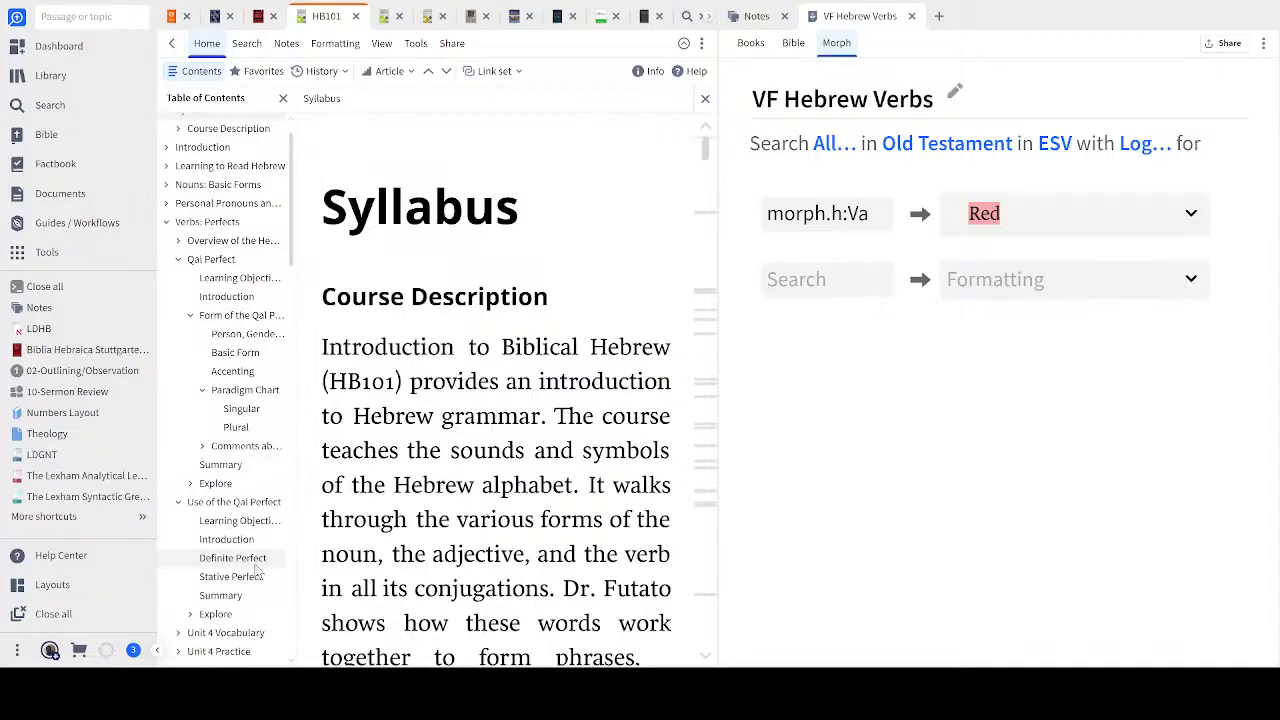
Read the Basic Form, Accenting and Paradigm Chart sections of the Qal Perfect in the HB101 course
{"action": "left_click", "coordinate": [233, 356]}
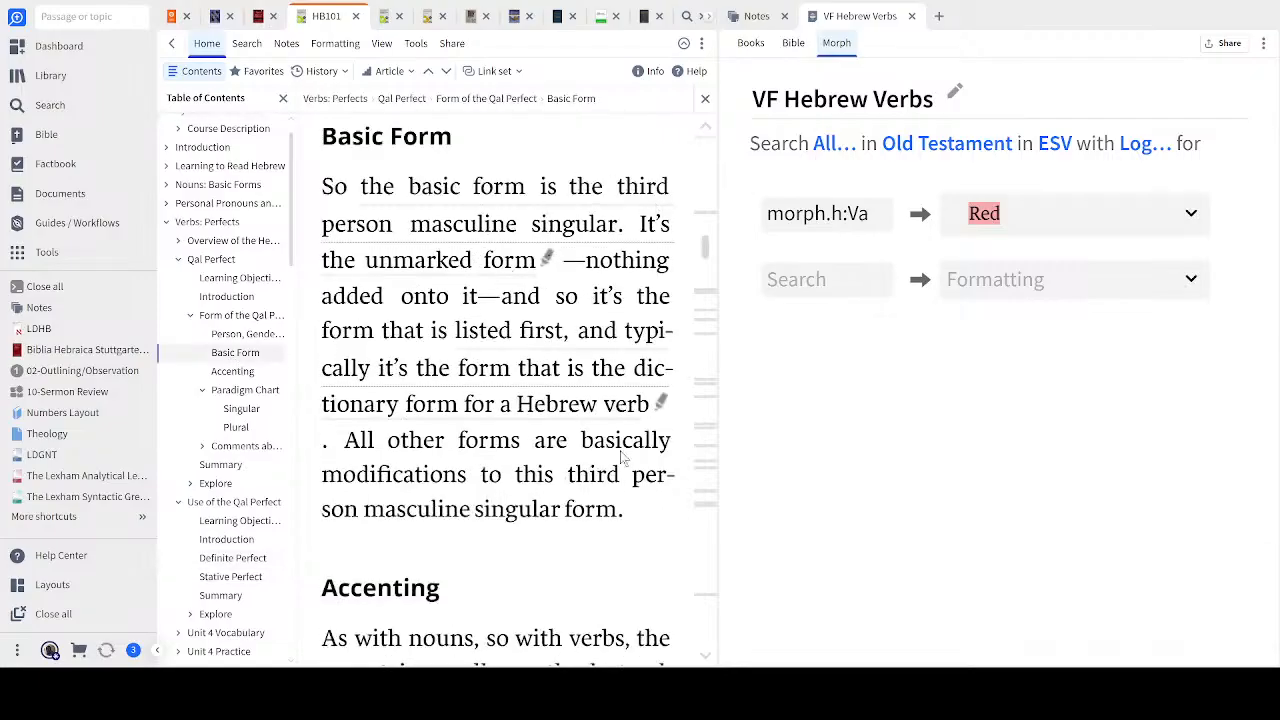
{"action": "scroll", "coordinate": [621, 479], "scroll_direction": "down", "scroll_amount": 3}
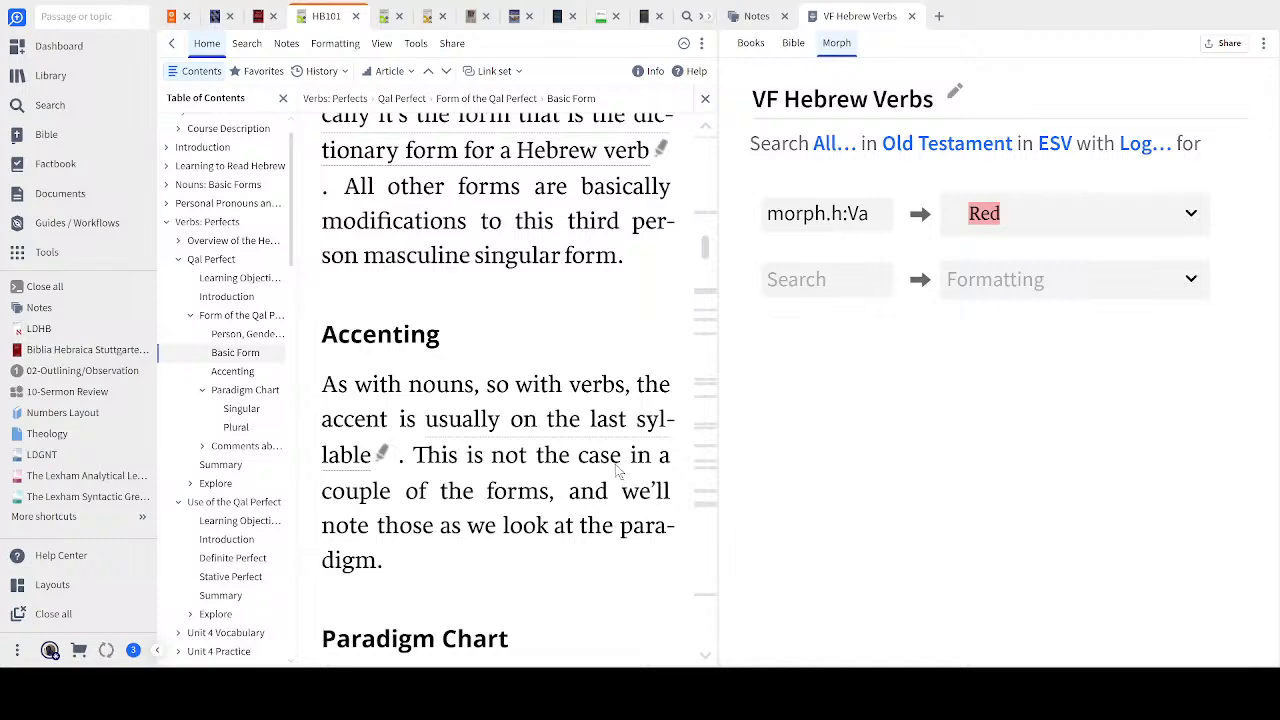
{"action": "scroll", "coordinate": [618, 474], "scroll_direction": "down", "scroll_amount": 6}
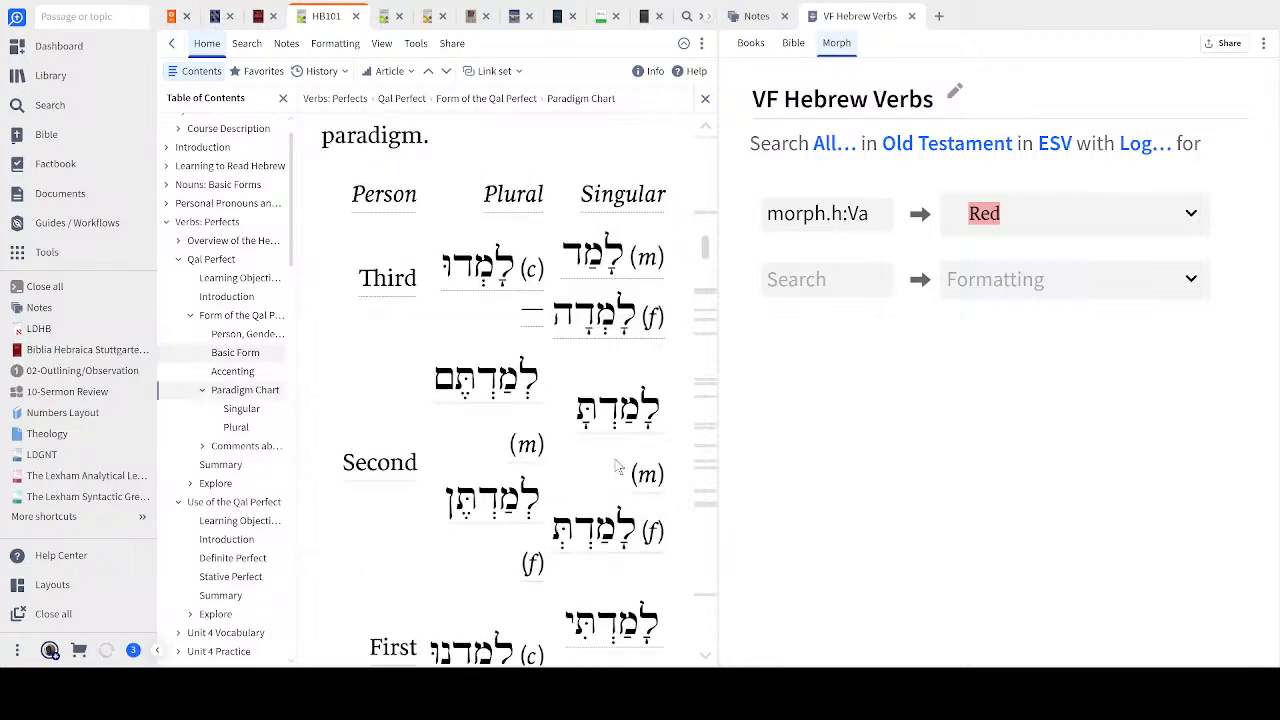
{"action": "scroll", "coordinate": [618, 466], "scroll_direction": "down", "scroll_amount": 5}
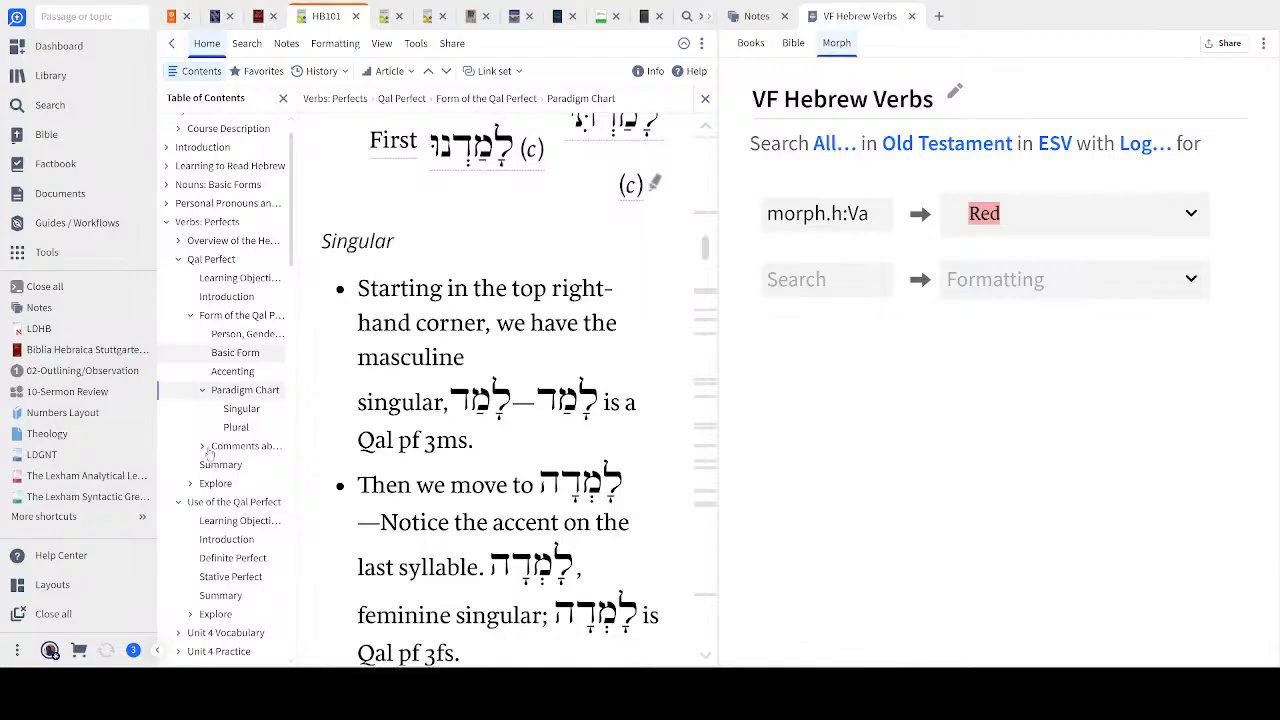
Read the Introduction and Definite Perfect paragraphs of "Use of the Qal Perfect", selecting their opening passages
{"action": "scroll", "coordinate": [245, 460], "scroll_direction": "down", "scroll_amount": 3}
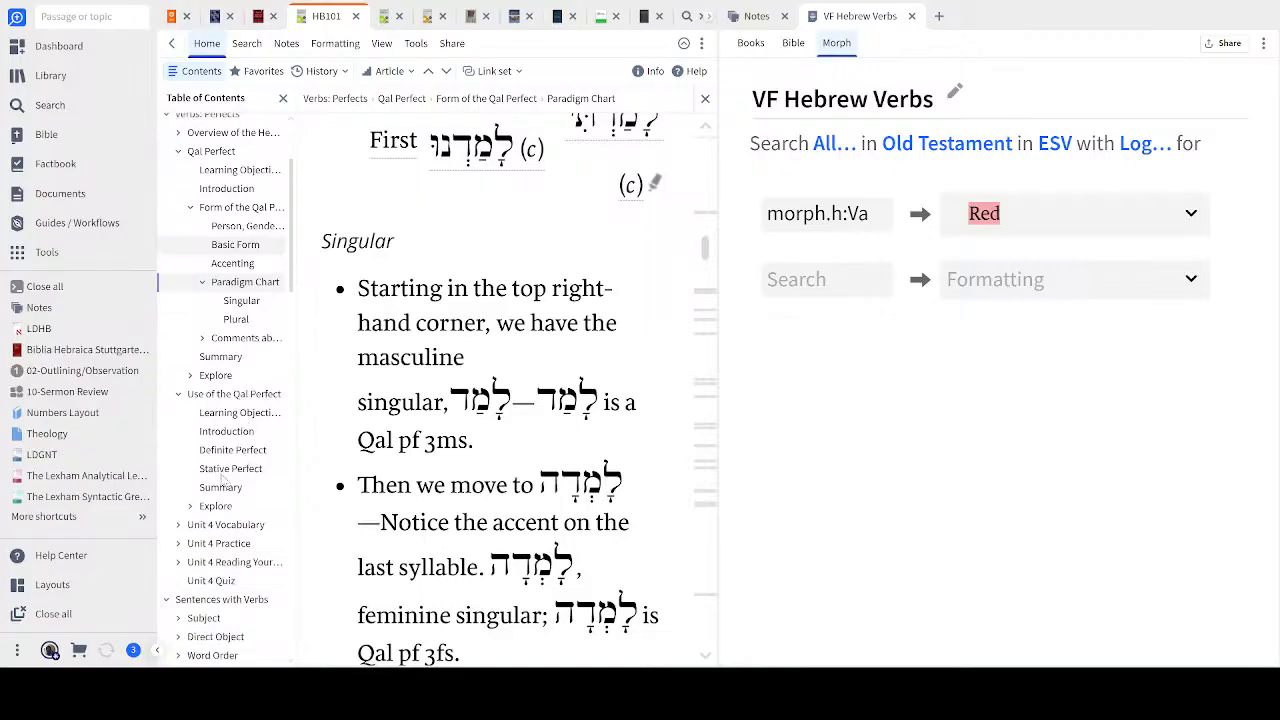
{"action": "left_click", "coordinate": [248, 396]}
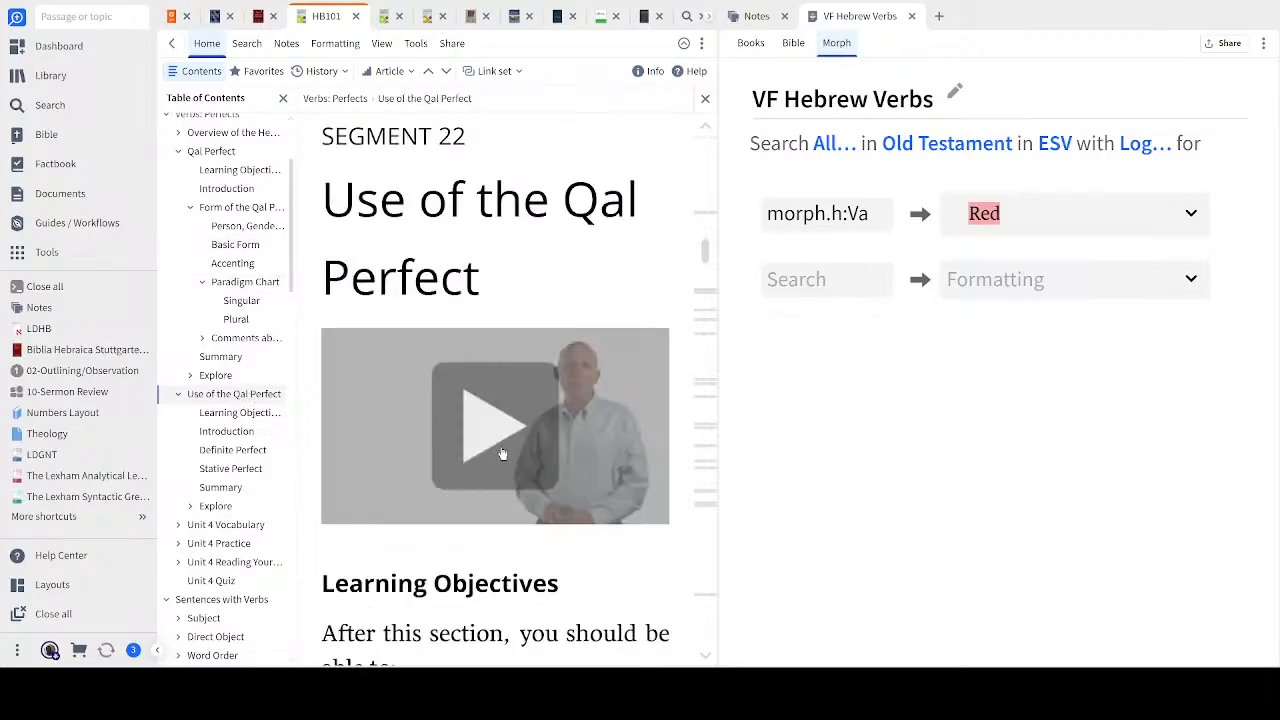
{"action": "scroll", "coordinate": [505, 460], "scroll_direction": "down", "scroll_amount": 4}
{"action": "scroll", "coordinate": [513, 470], "scroll_direction": "down", "scroll_amount": 3}
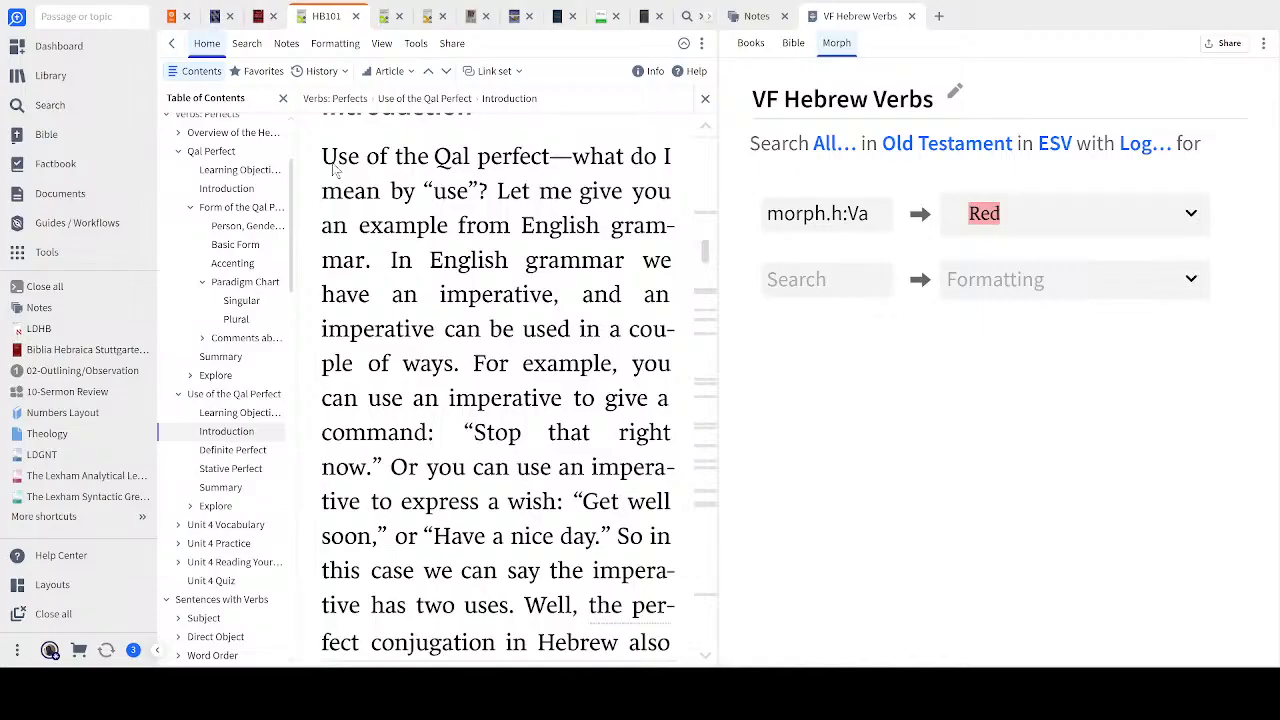
{"action": "left_click_drag", "start_coordinate": [322, 160], "coordinate": [374, 262]}
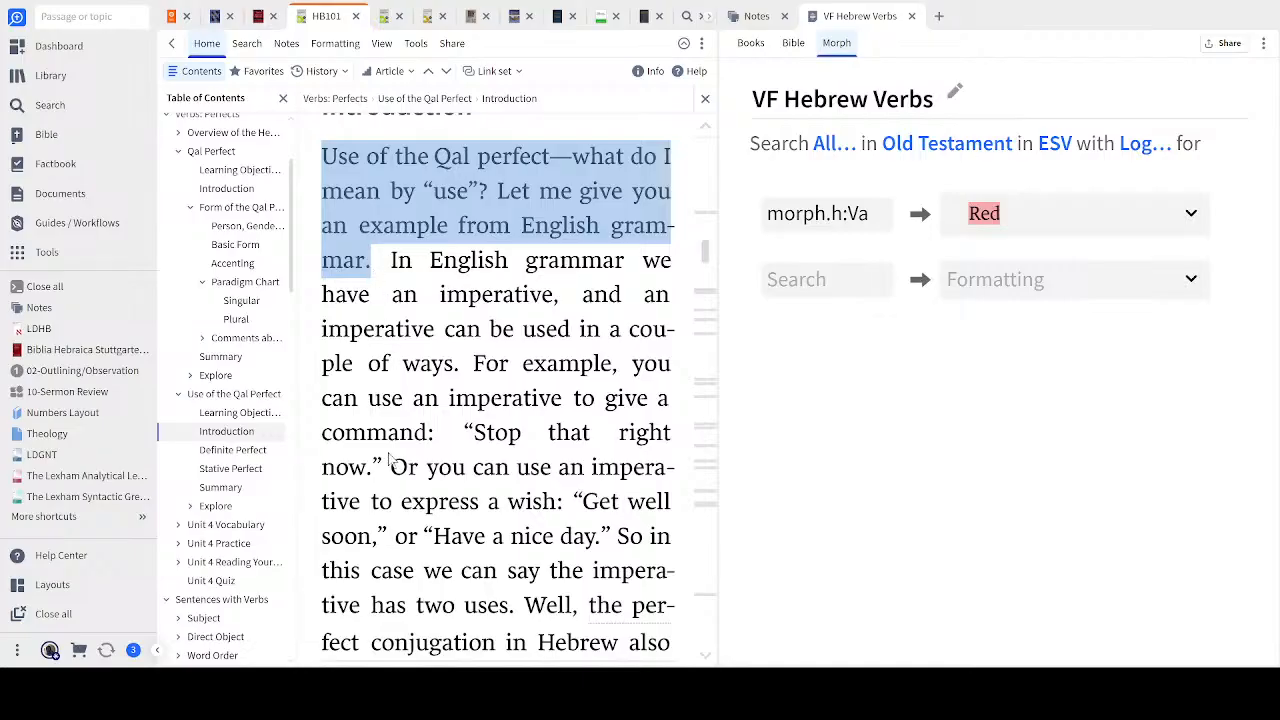
{"action": "scroll", "coordinate": [460, 515], "scroll_direction": "down", "scroll_amount": 2}
{"action": "scroll", "coordinate": [462, 515], "scroll_direction": "down", "scroll_amount": 2}
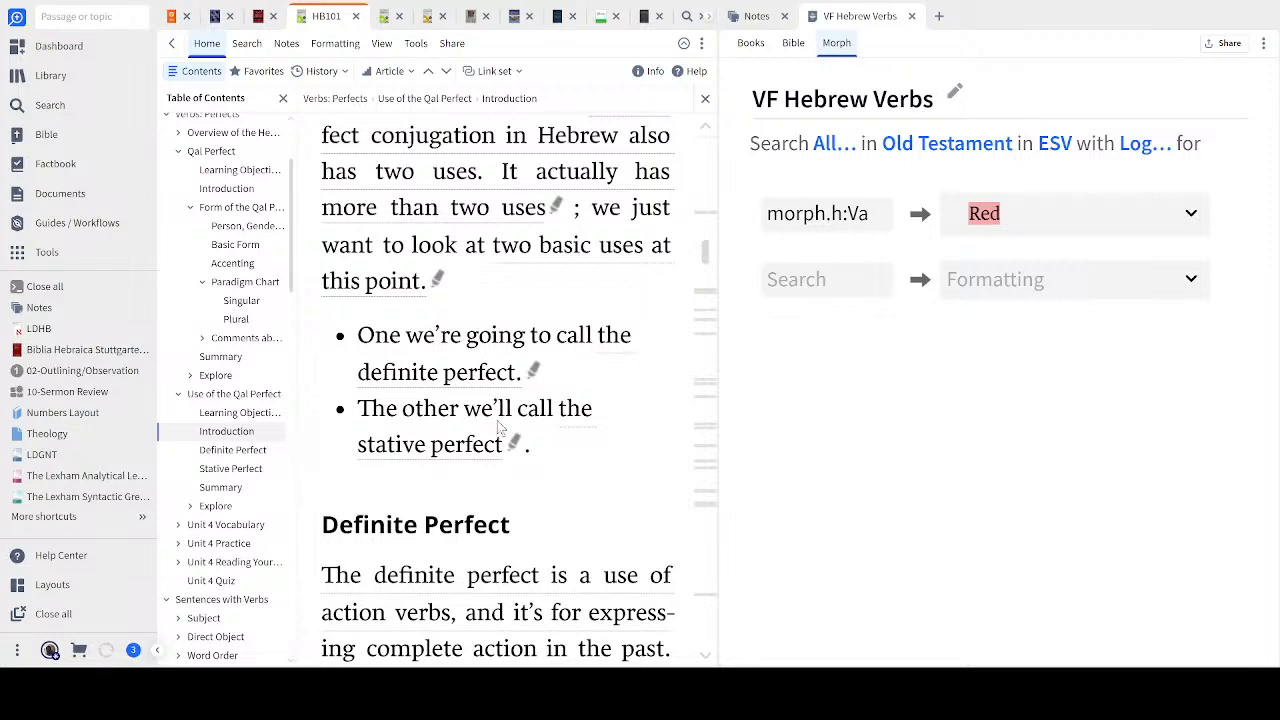
{"action": "scroll", "coordinate": [495, 425], "scroll_direction": "down", "scroll_amount": 2}
{"action": "left_click_drag", "start_coordinate": [323, 330], "coordinate": [657, 469]}
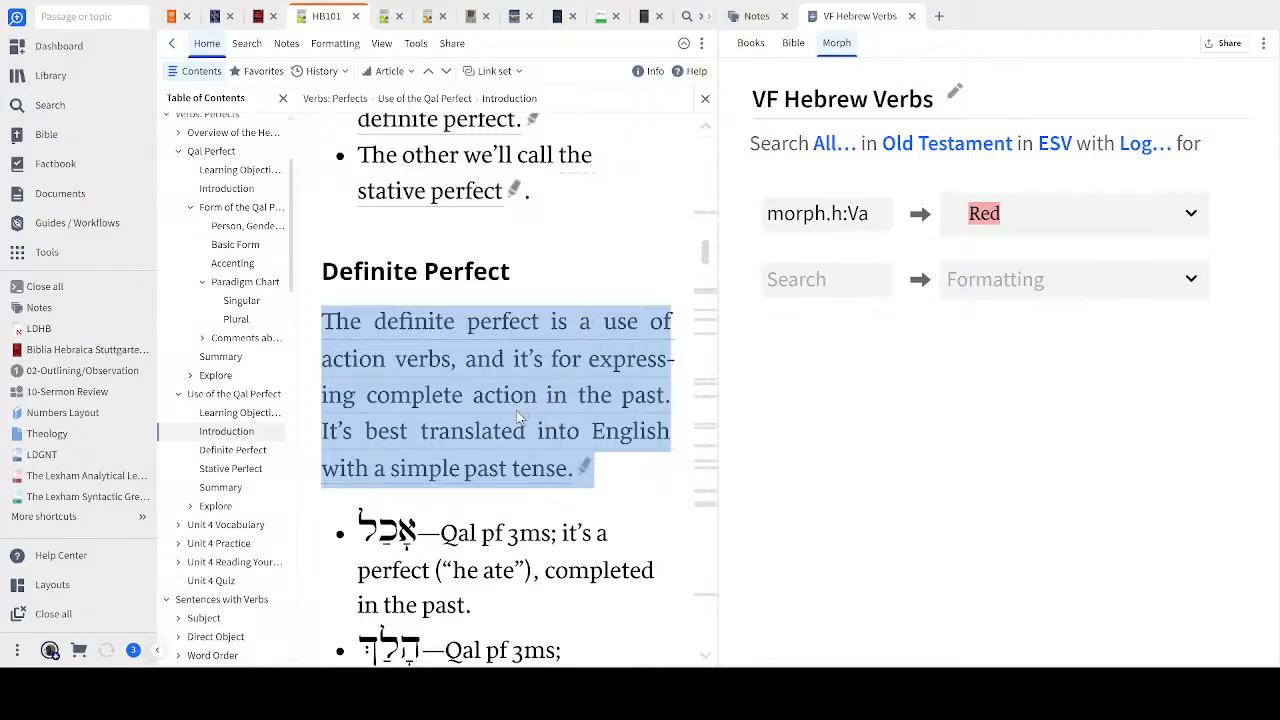
Read the Stative Perfect section, selecting its definition and the passage on translating it into English
{"action": "left_click", "coordinate": [232, 469]}
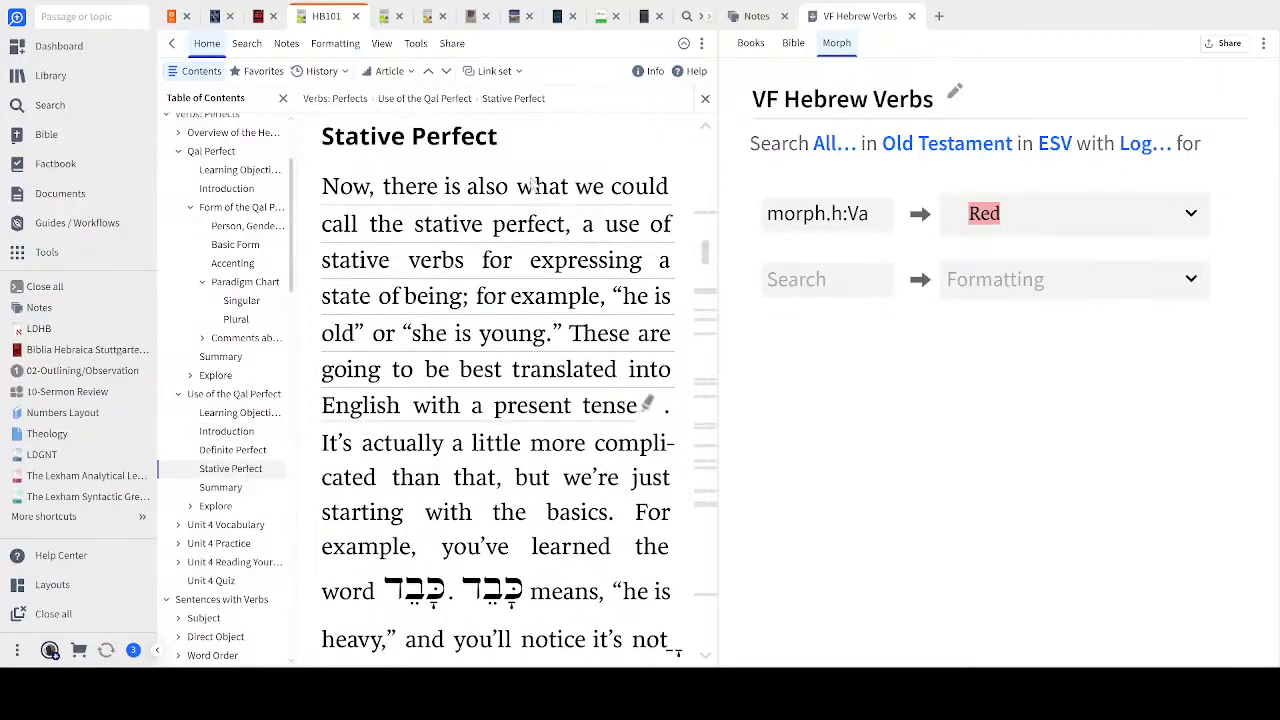
{"action": "left_click_drag", "start_coordinate": [325, 190], "coordinate": [480, 296]}
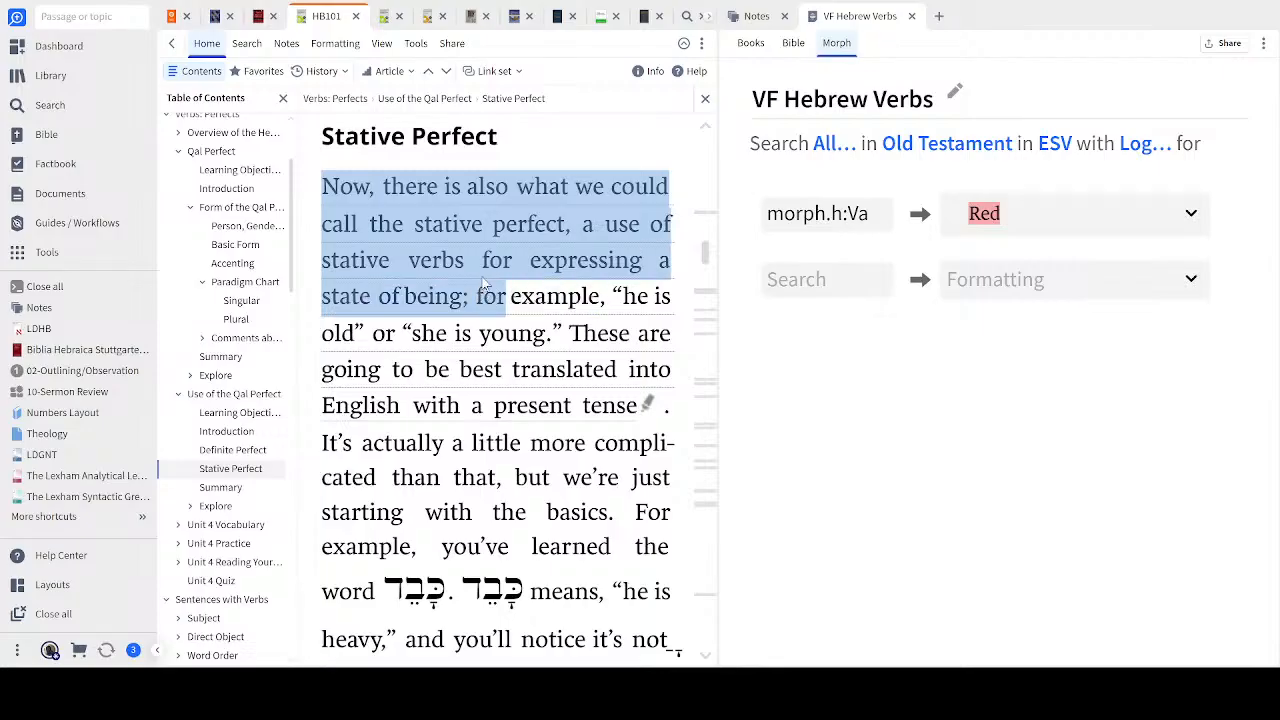
{"action": "left_click", "coordinate": [570, 343]}
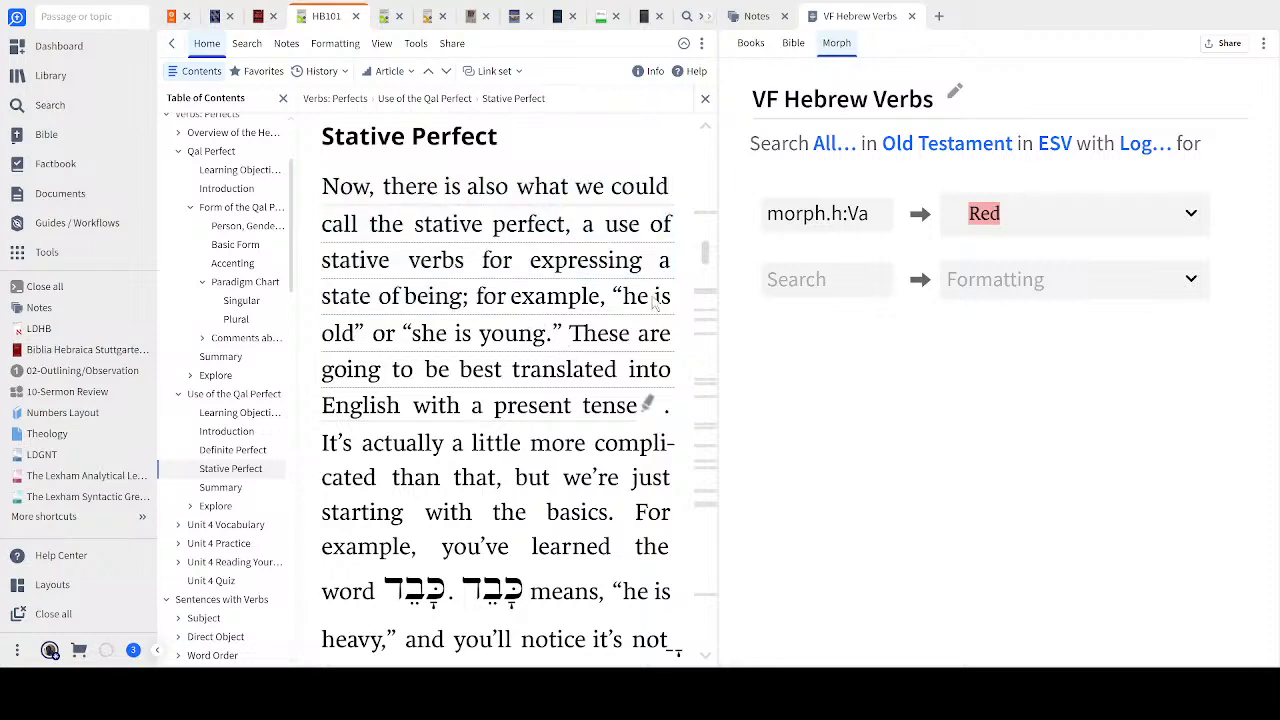
{"action": "left_click_drag", "start_coordinate": [615, 298], "coordinate": [640, 410]}
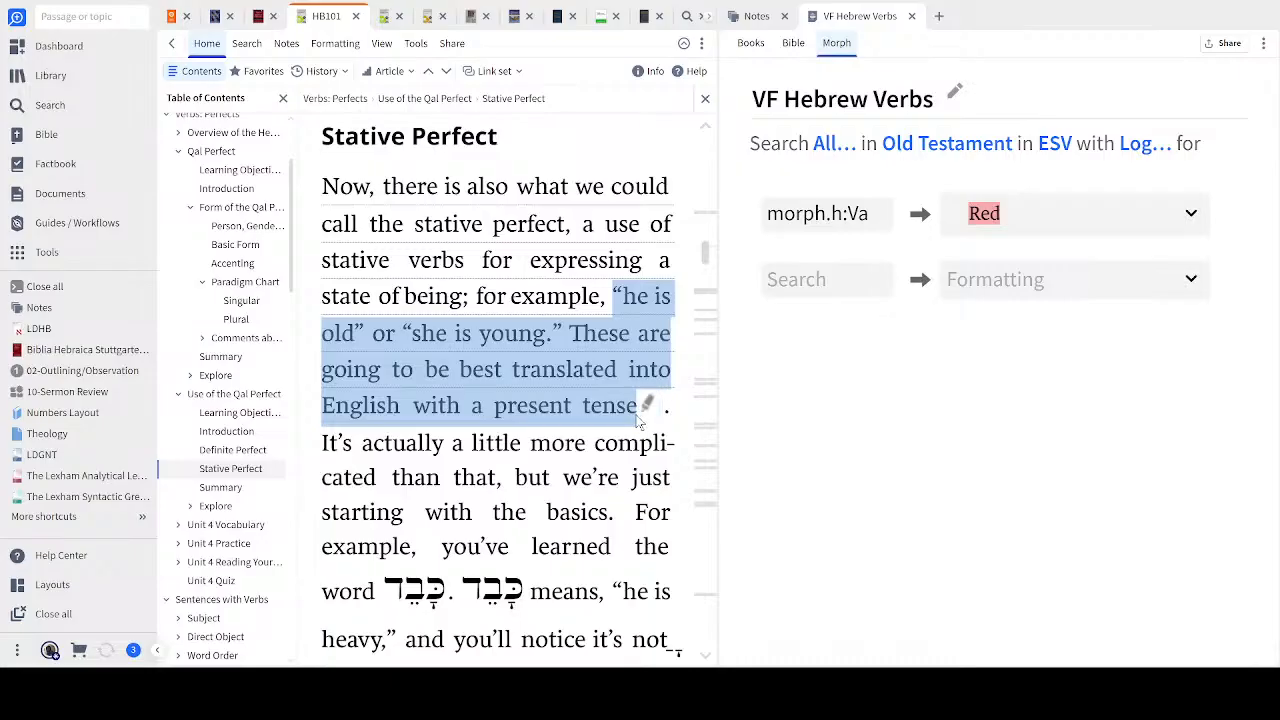
{"action": "left_click", "coordinate": [614, 147]}
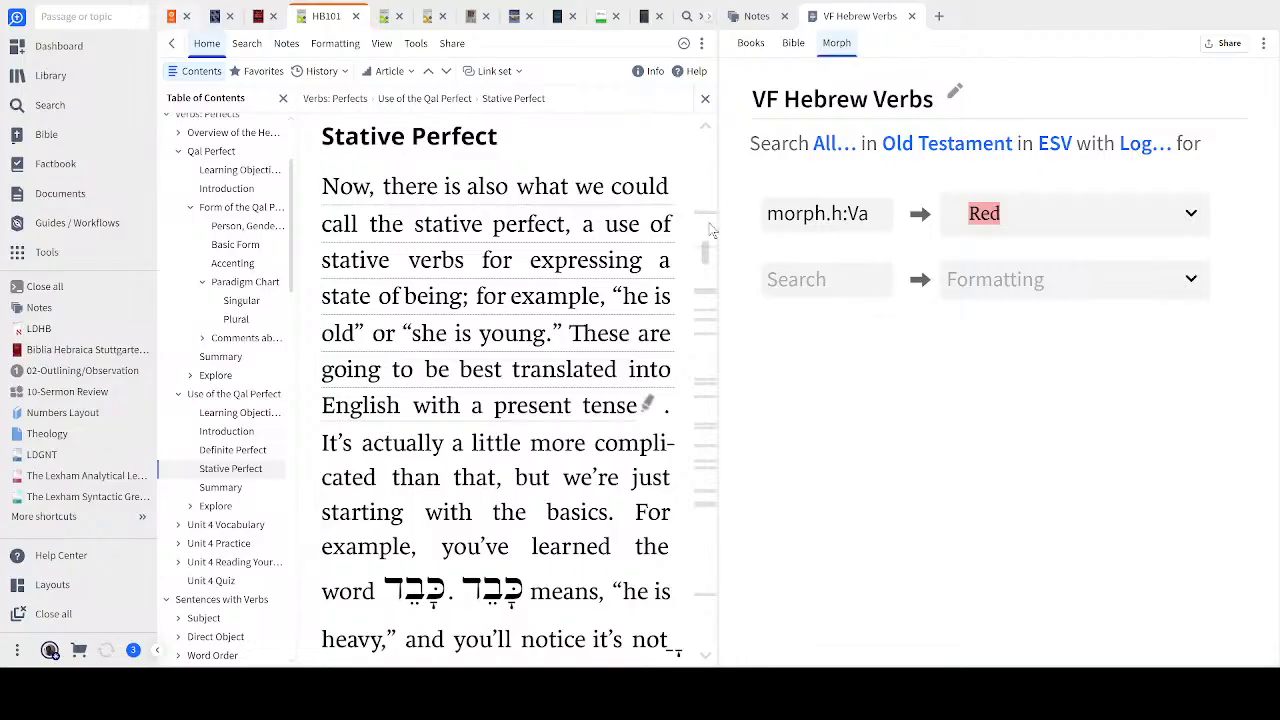
Return to Joshua 1 in the ESV and review the QAL entry of the Hebrew Verbs note
{"action": "left_click", "coordinate": [171, 16]}
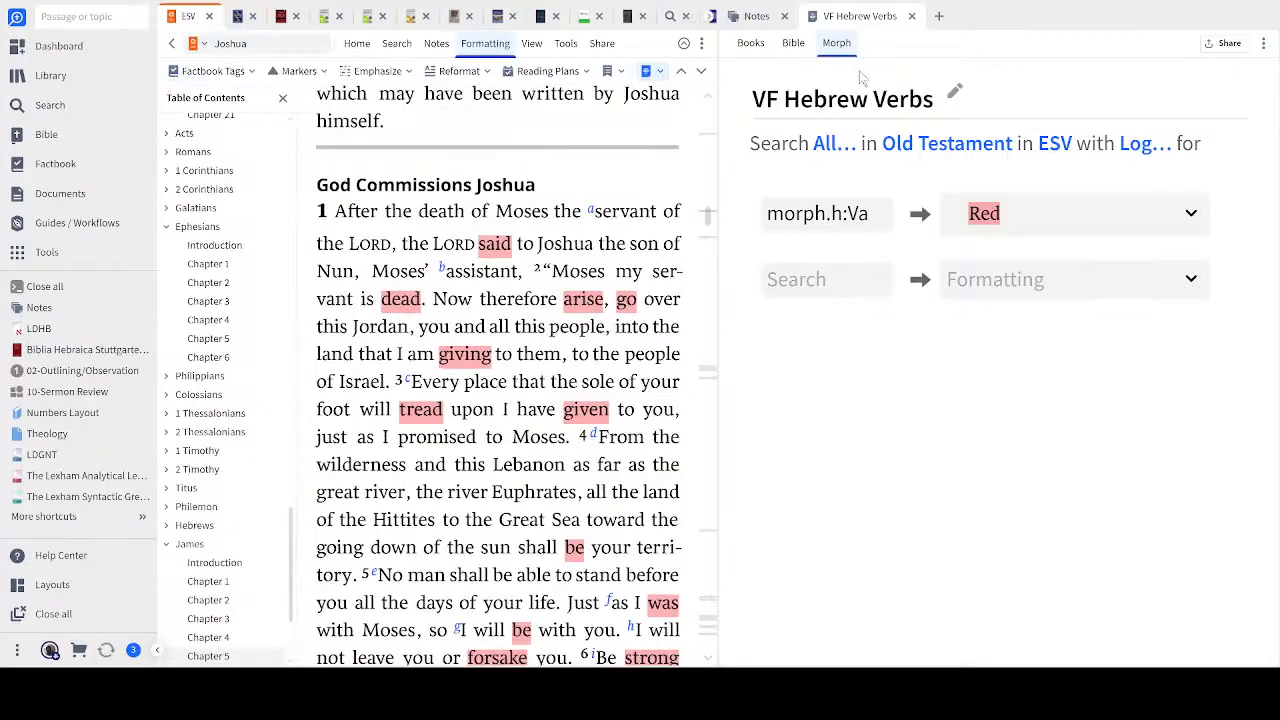
{"action": "left_click", "coordinate": [755, 18]}
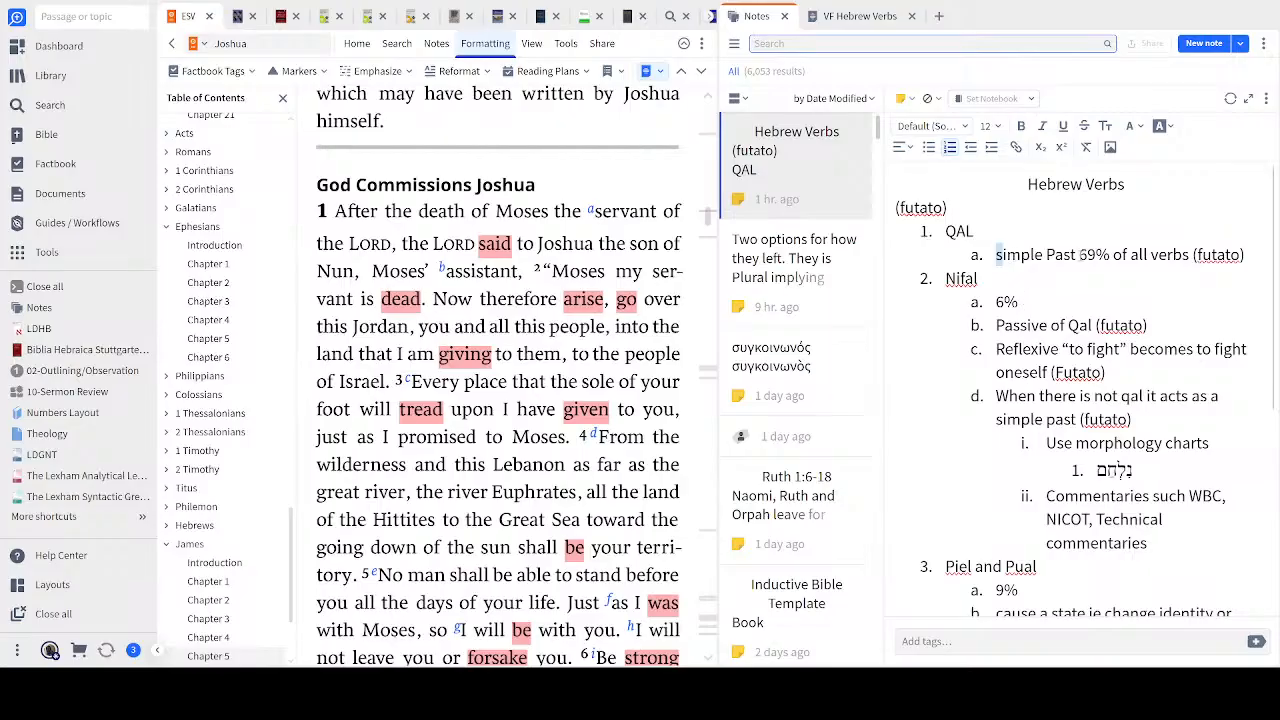
{"action": "left_click", "coordinate": [1098, 255]}
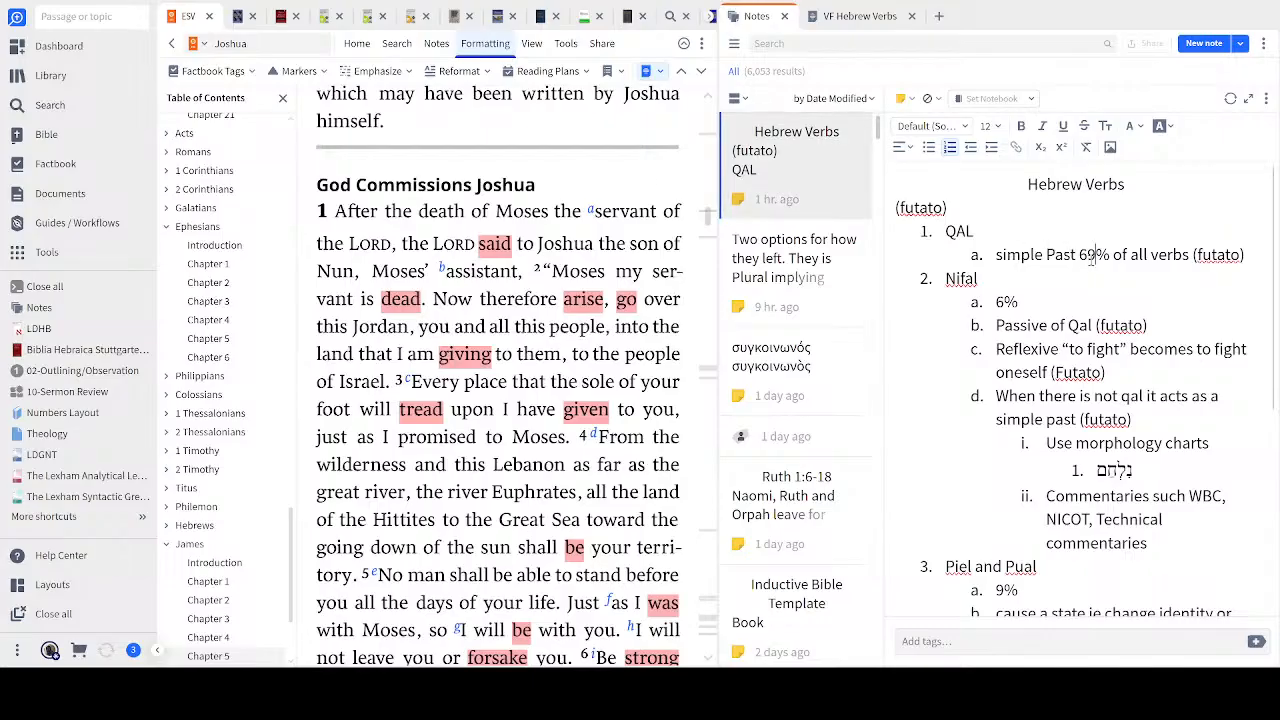
Dock a Bible search beside the VF Hebrew Verbs filter and search the English Standard Version for morph.h:V
{"action": "left_click", "coordinate": [670, 17]}
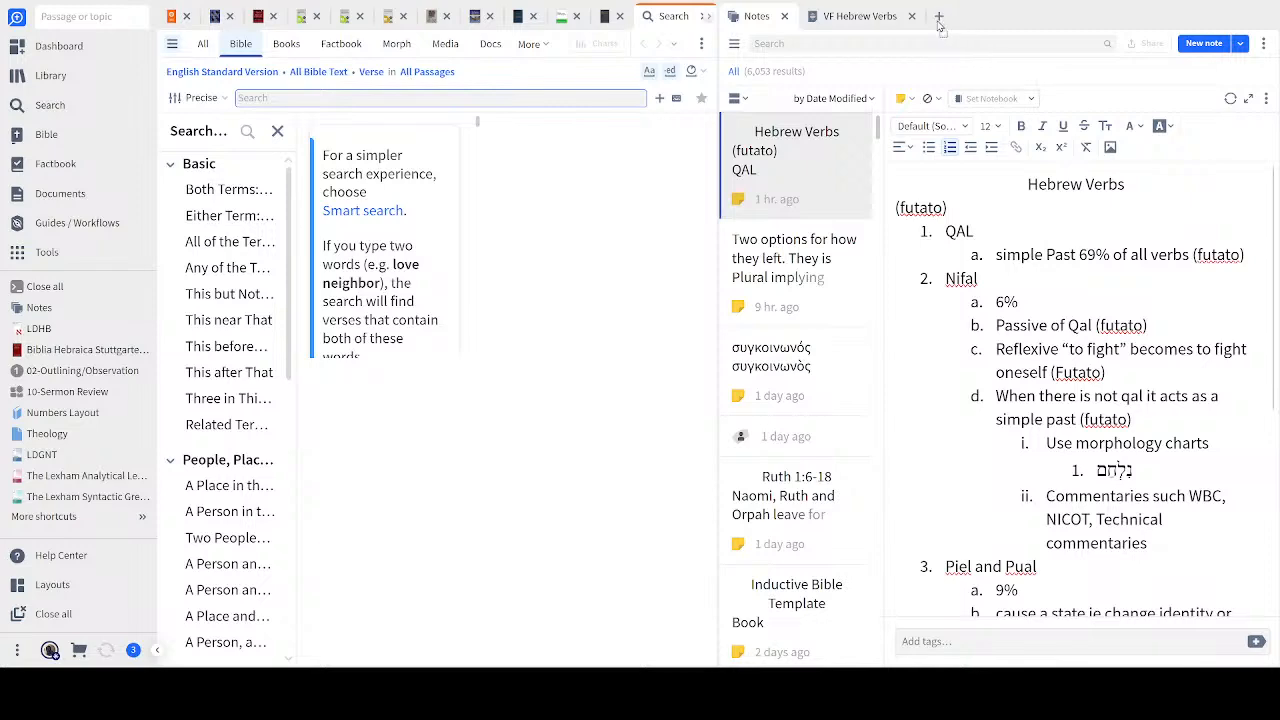
{"action": "left_click_drag", "start_coordinate": [934, 22], "coordinate": [937, 22]}
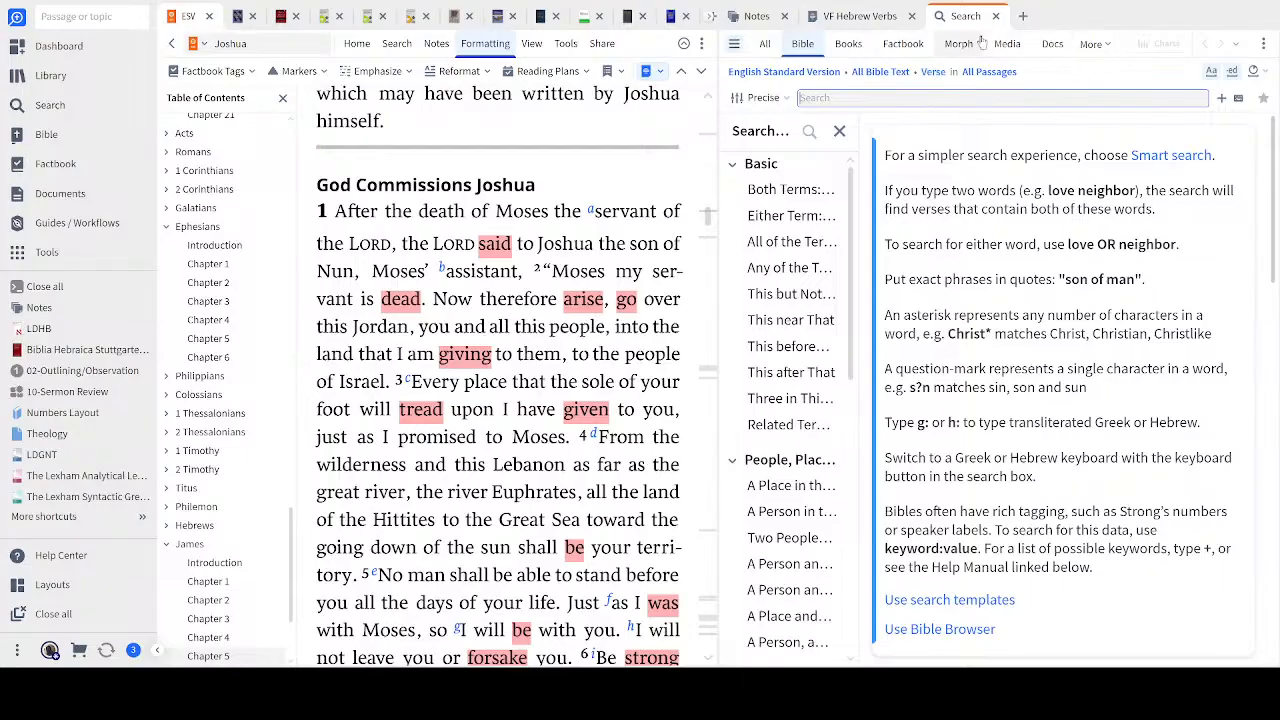
{"action": "type", "text": "@"}
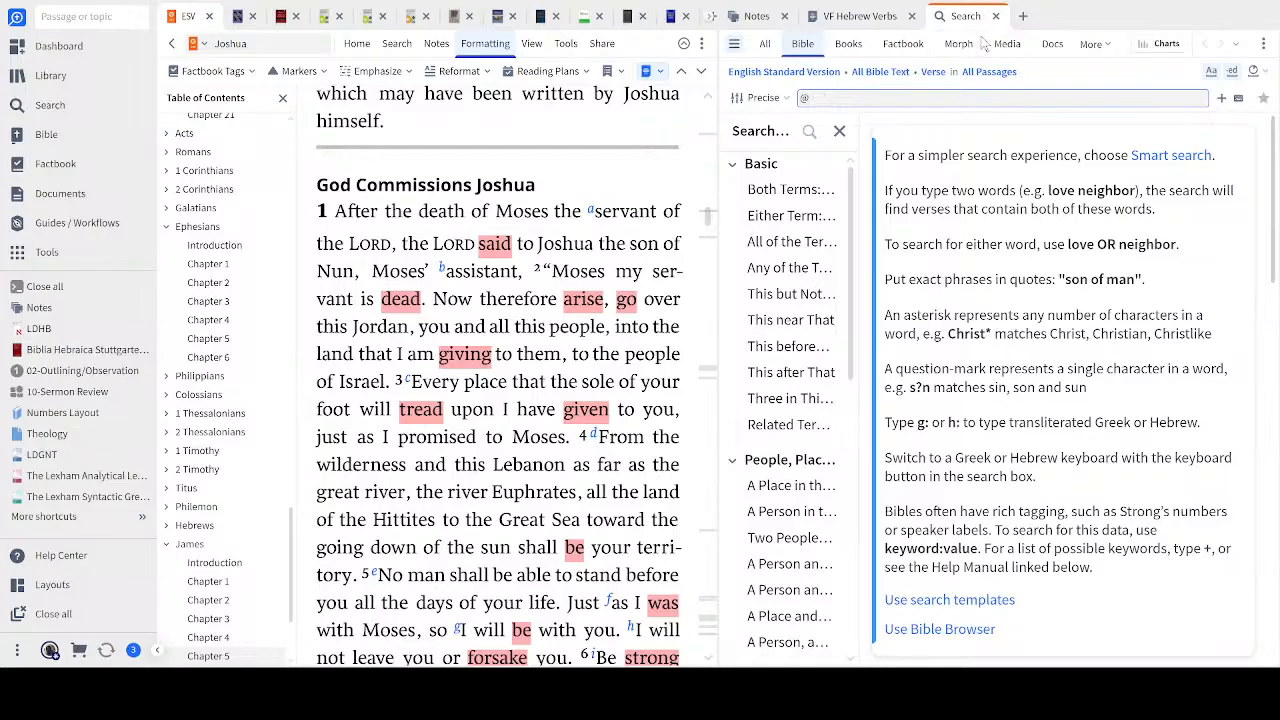
{"action": "left_click", "coordinate": [1234, 116]}
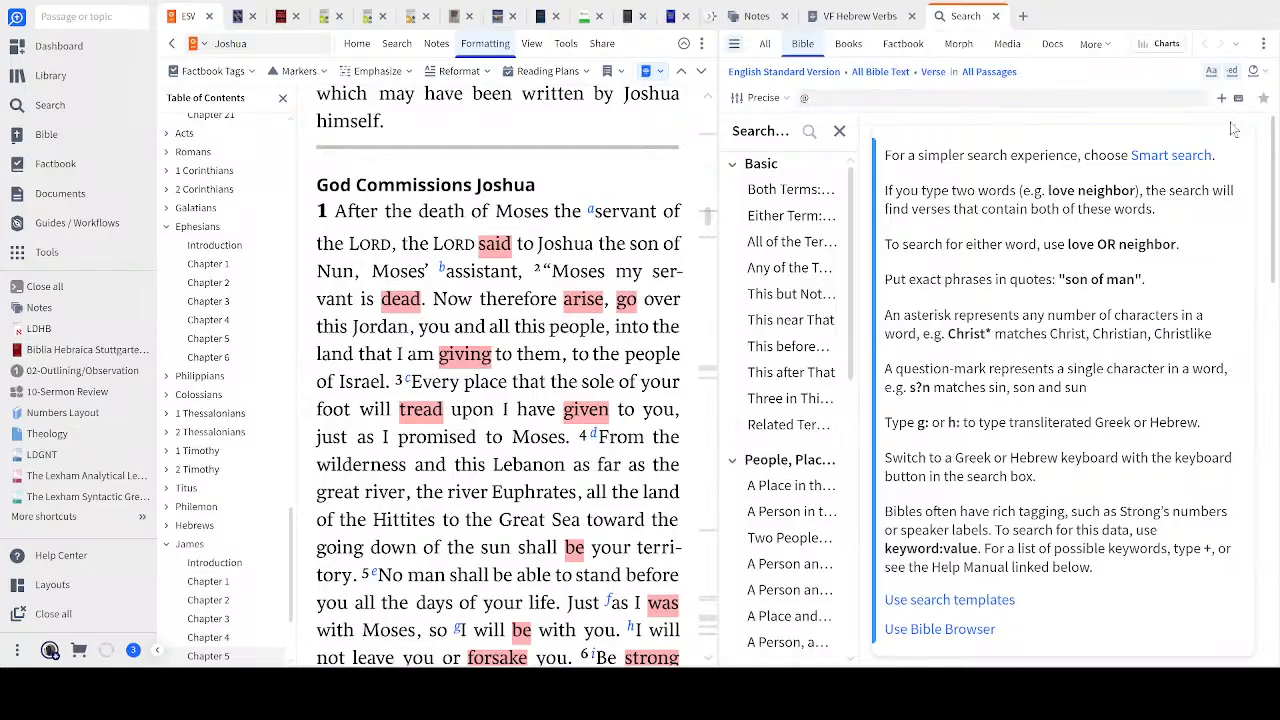
{"action": "left_click", "coordinate": [1226, 194]}
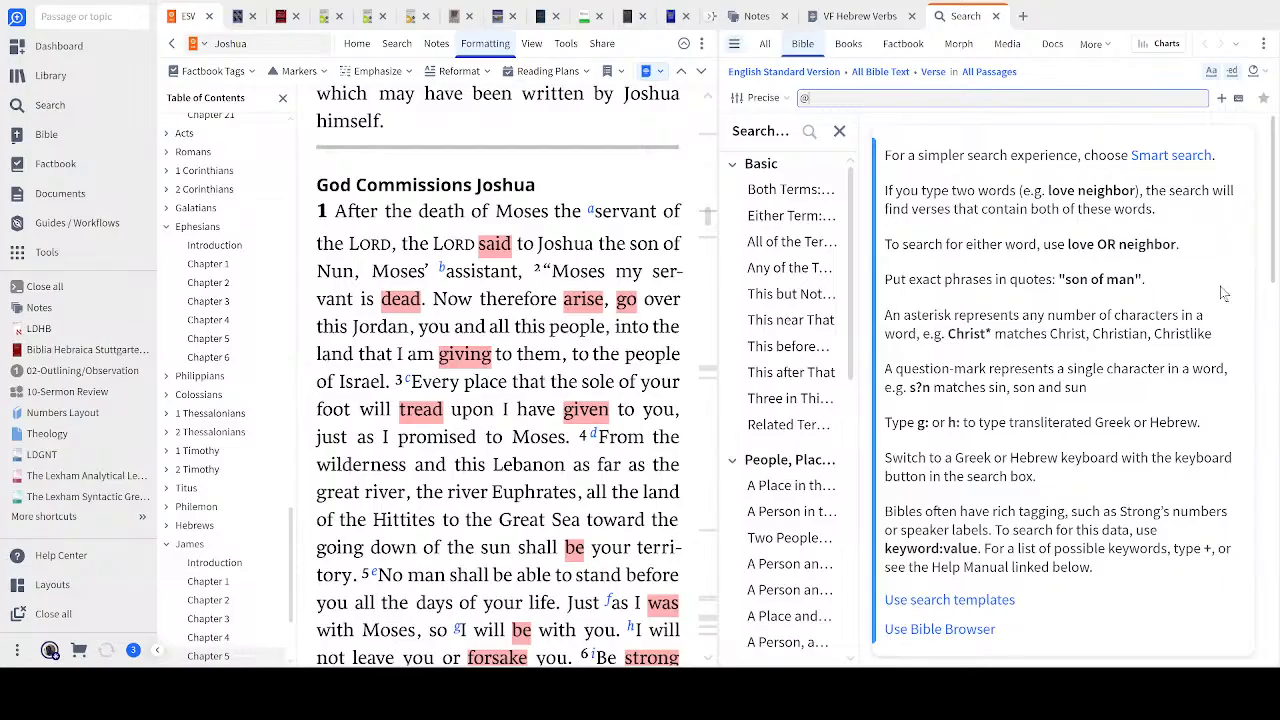
{"action": "left_click", "coordinate": [1195, 334]}
{"action": "left_click", "coordinate": [902, 97]}
{"action": "key", "text": "Return"}
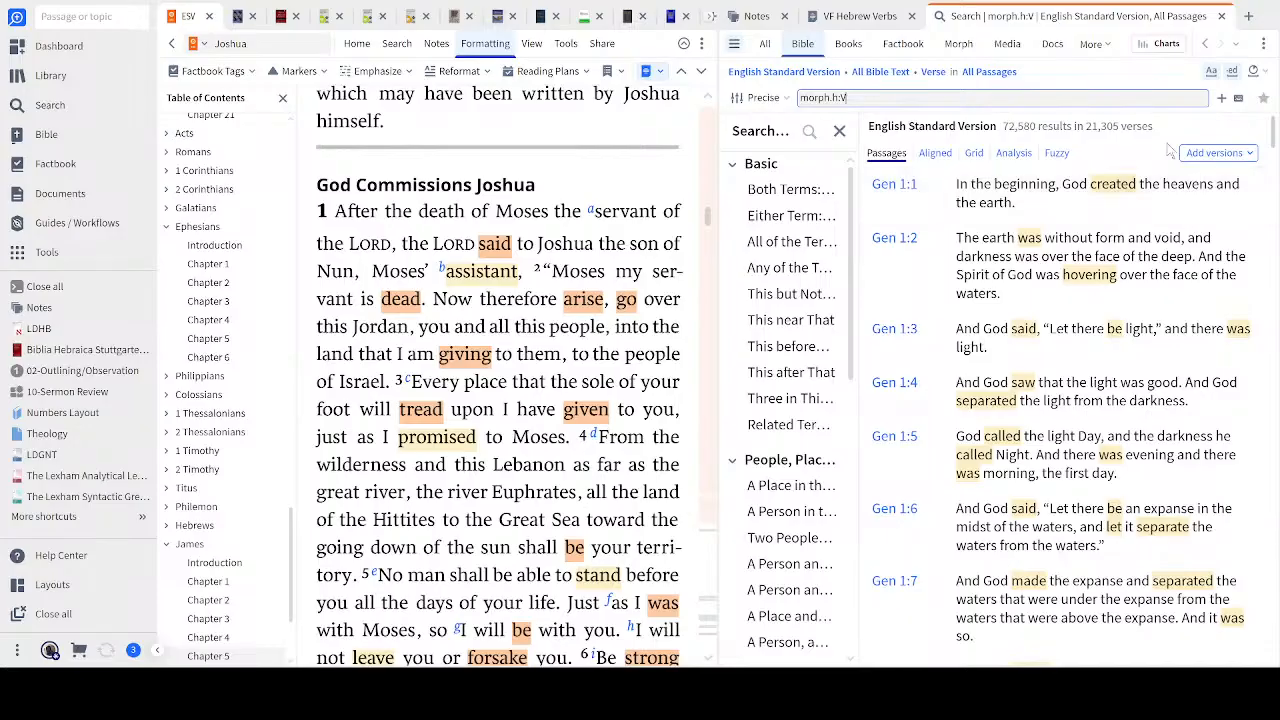
Show the Analysis view of the morph.h:V results and check the Nifal entry in the Hebrew Verbs note
{"action": "left_click", "coordinate": [1016, 158]}
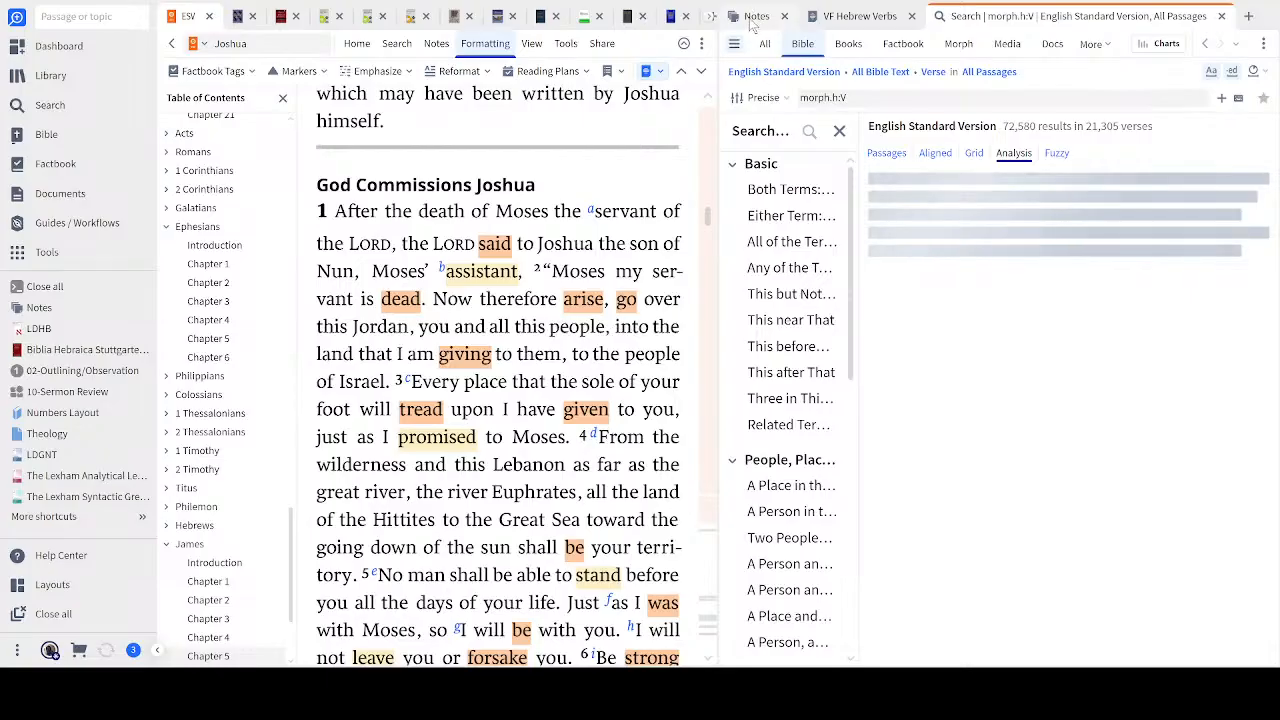
{"action": "left_click", "coordinate": [752, 20]}
{"action": "left_click", "coordinate": [1052, 20]}
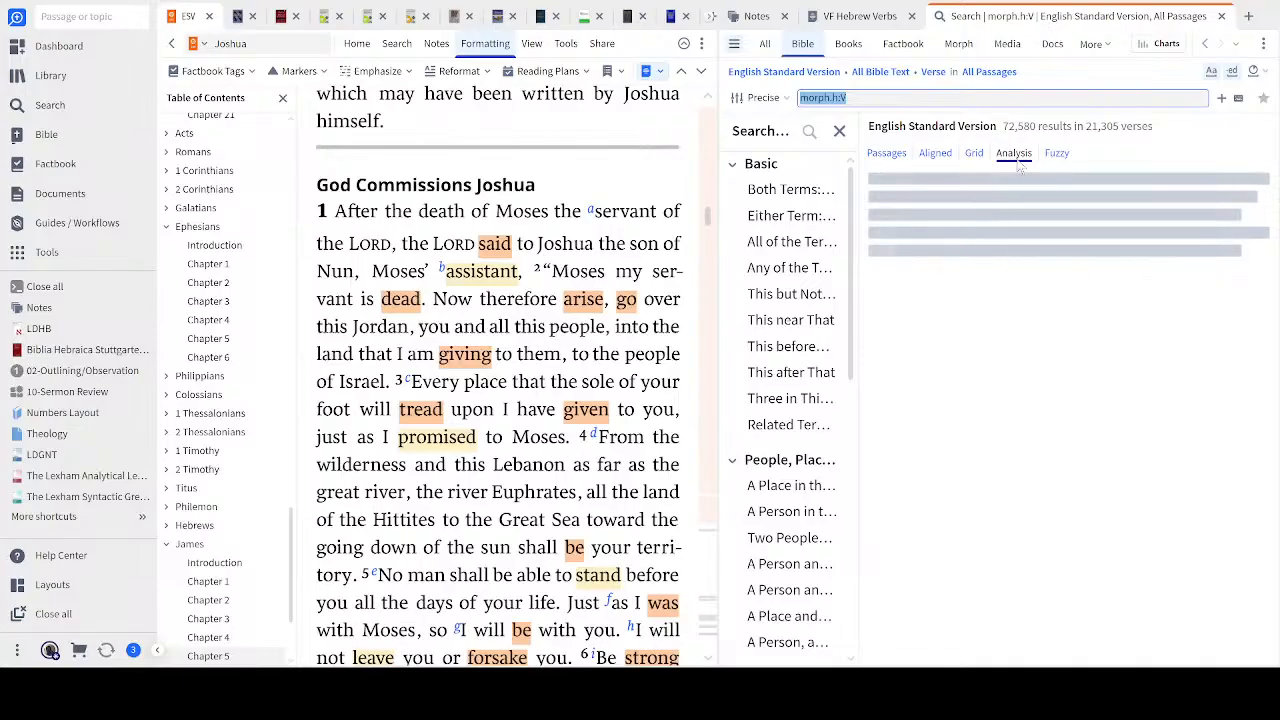
{"action": "left_click", "coordinate": [754, 22]}
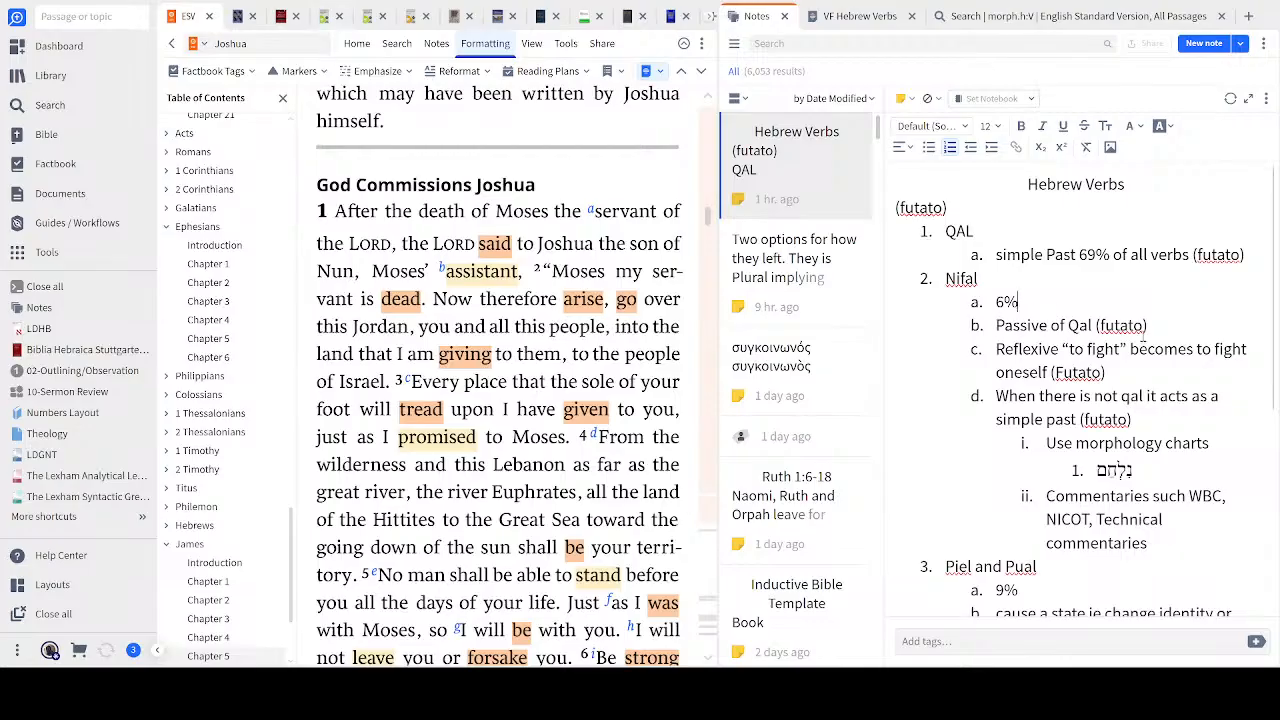
{"action": "left_click", "coordinate": [1040, 18]}
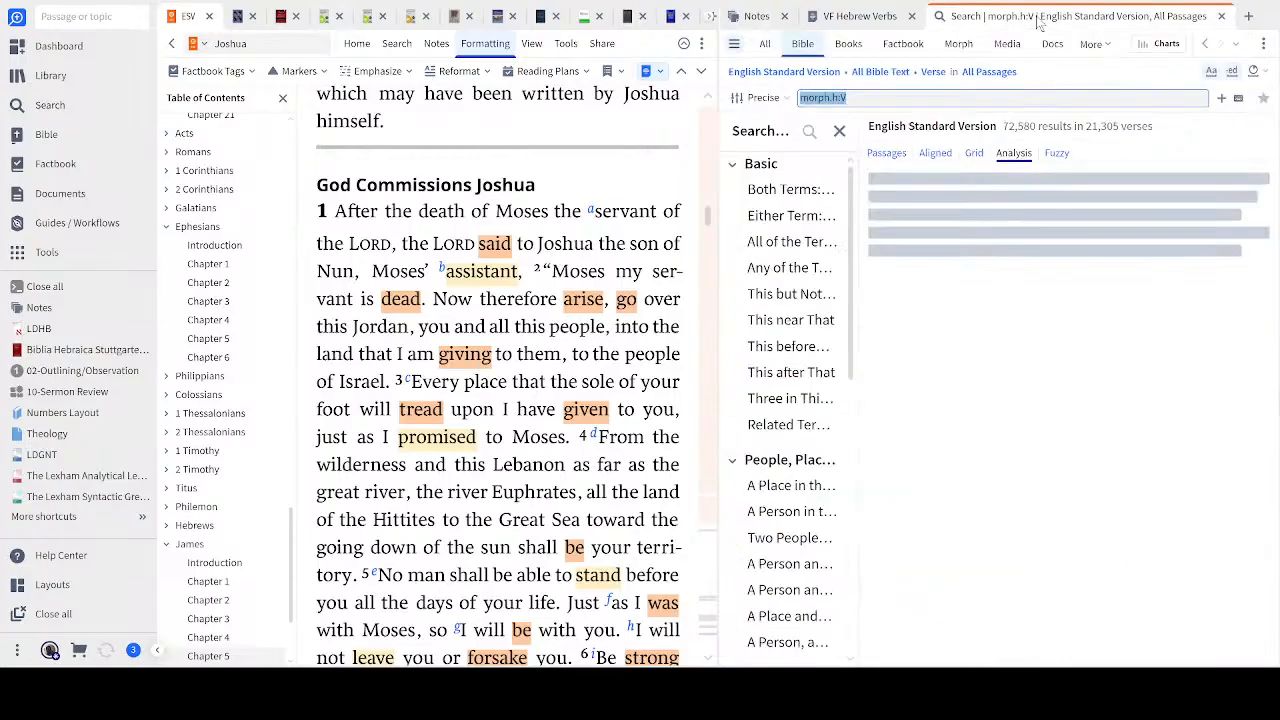
Copy the Hebrew word under "Use morphology charts" in the Nifal section of the Hebrew Verbs note
{"action": "left_click", "coordinate": [757, 17]}
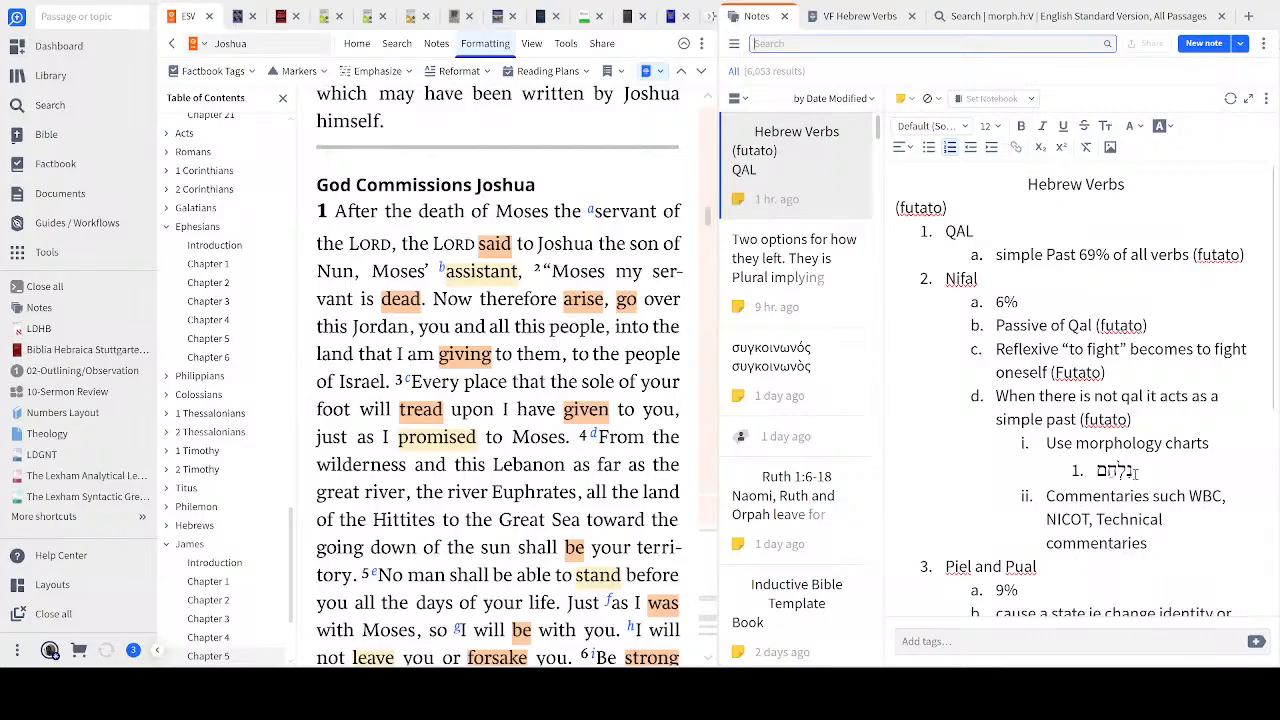
{"action": "left_click_drag", "start_coordinate": [1135, 471], "coordinate": [1095, 472]}
{"action": "key", "text": "ctrl+c"}
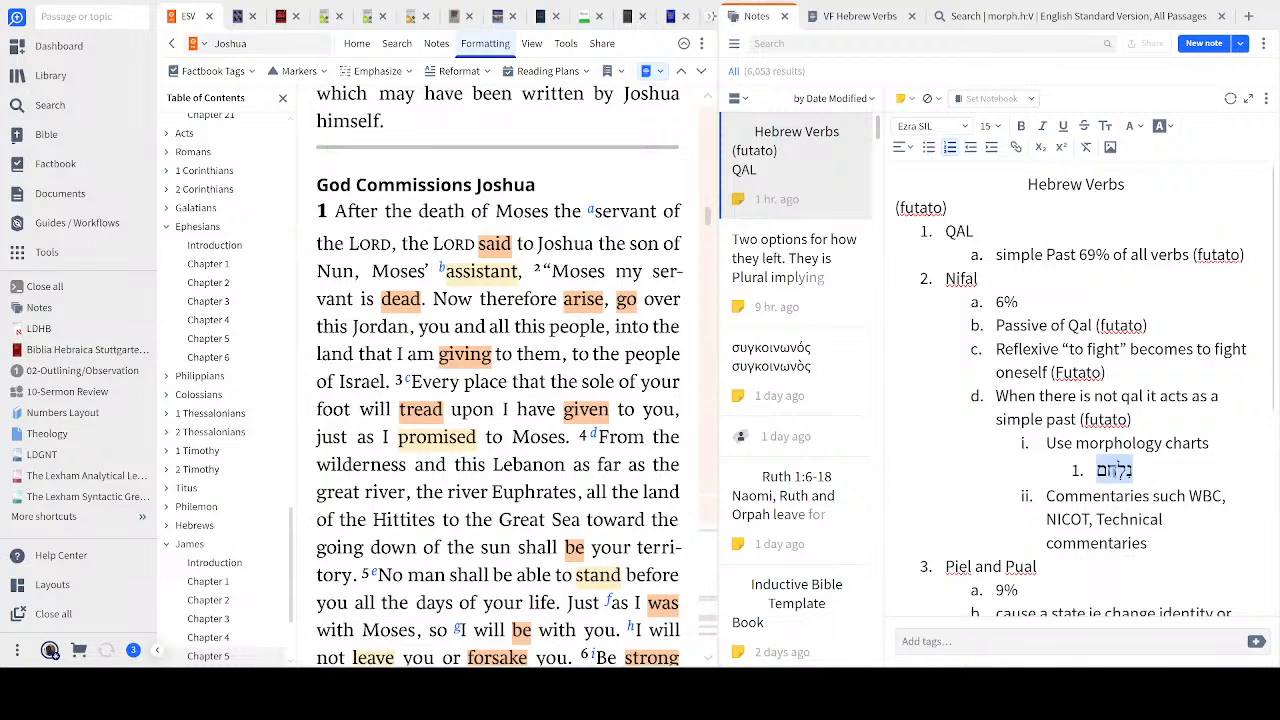
Open the Hebrew morphology chart and look over the verb forms of שמע
{"action": "left_click", "coordinate": [1118, 18]}
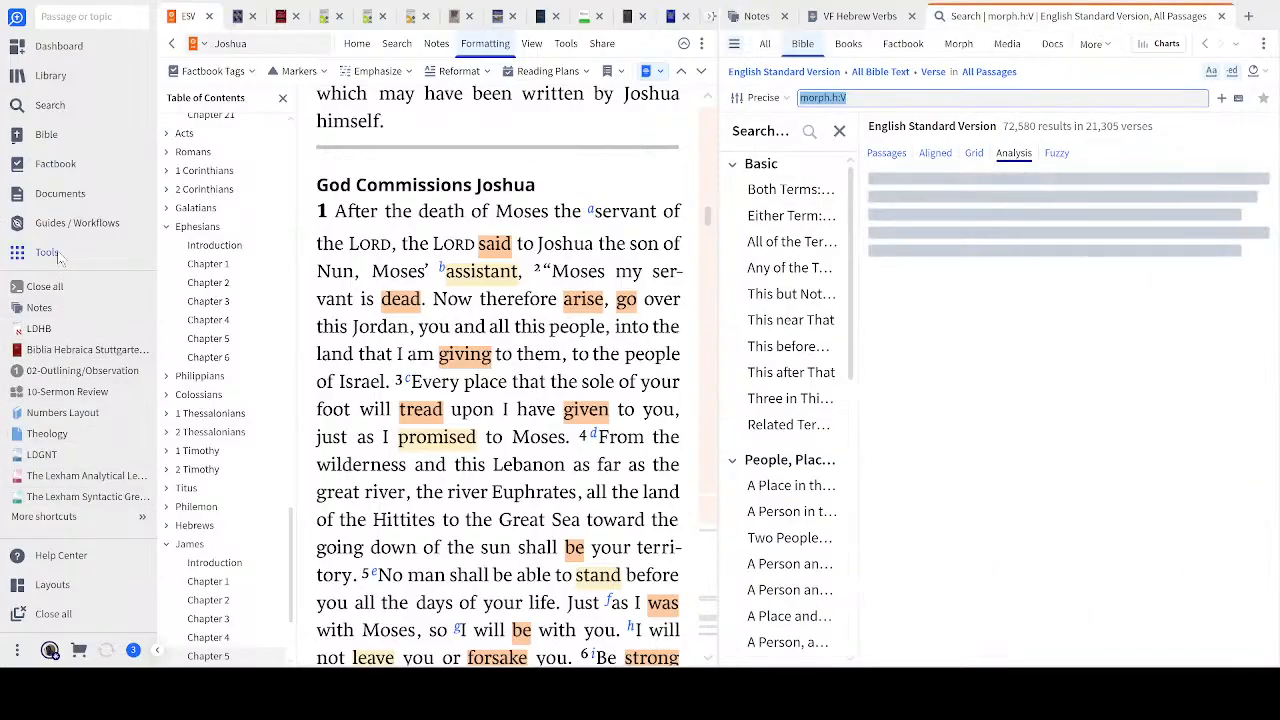
{"action": "left_click", "coordinate": [104, 242]}
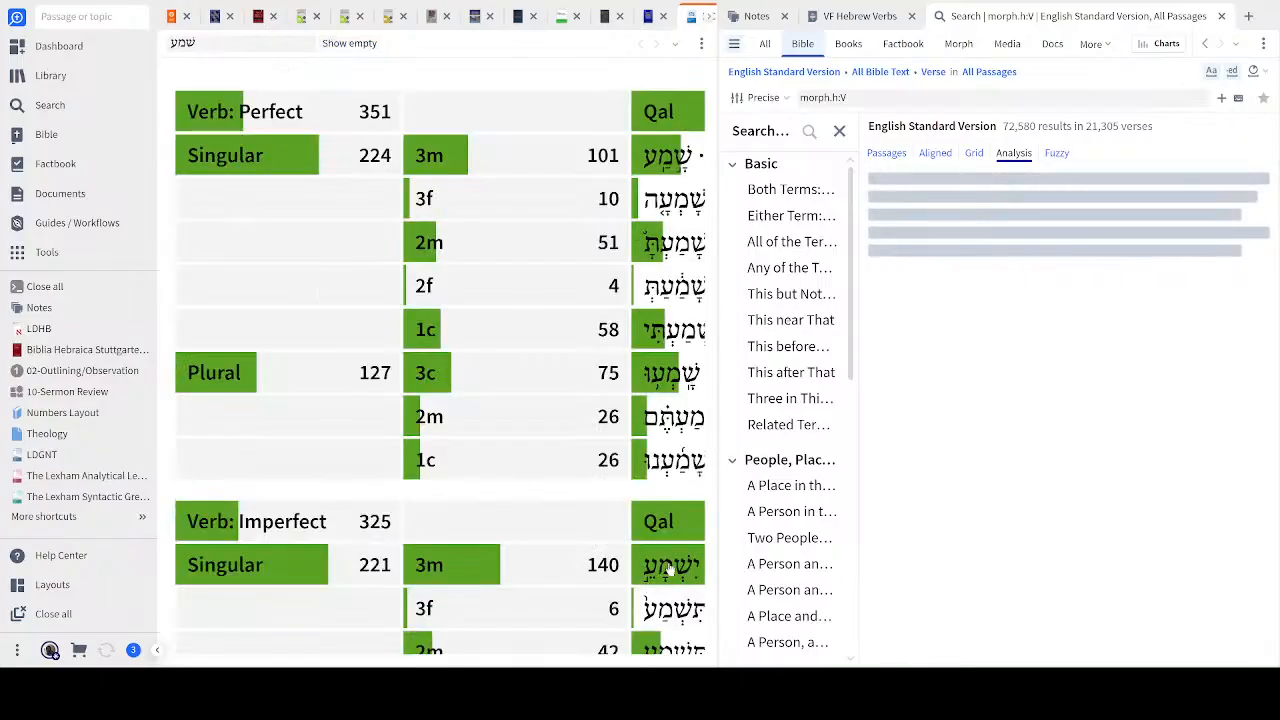
{"action": "scroll", "coordinate": [668, 568], "scroll_direction": "down", "scroll_amount": 4}
{"action": "scroll", "coordinate": [648, 552], "scroll_direction": "up", "scroll_amount": 4}
Try to replace שמע with the copied word נלחם in the Hebrew morphology chart
{"action": "left_click", "coordinate": [244, 43]}
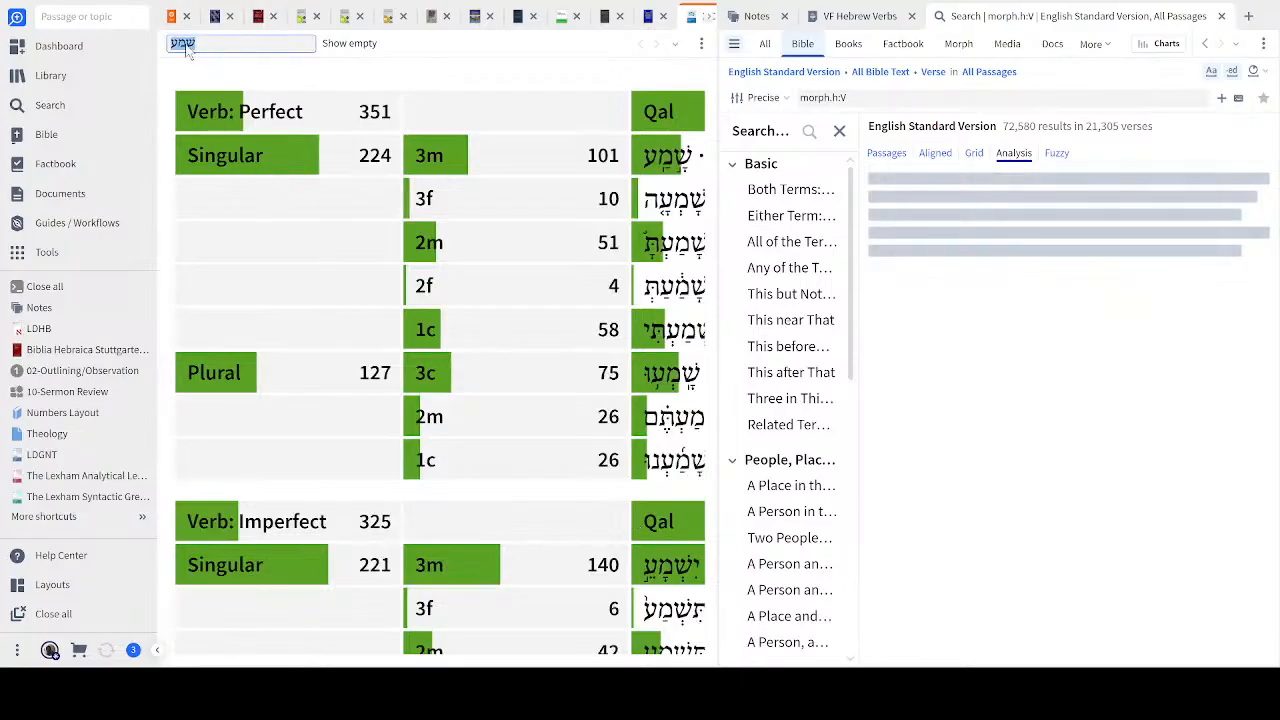
{"action": "left_click", "coordinate": [114, 114]}
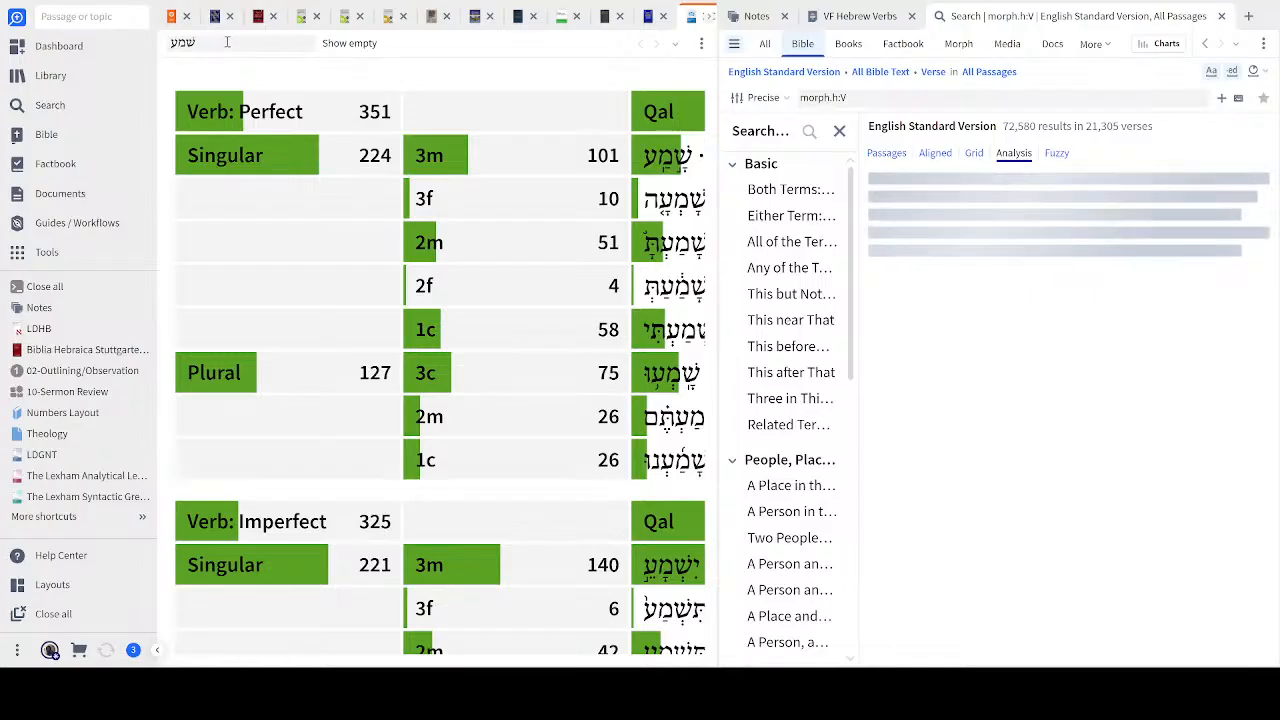
{"action": "left_click", "coordinate": [227, 42]}
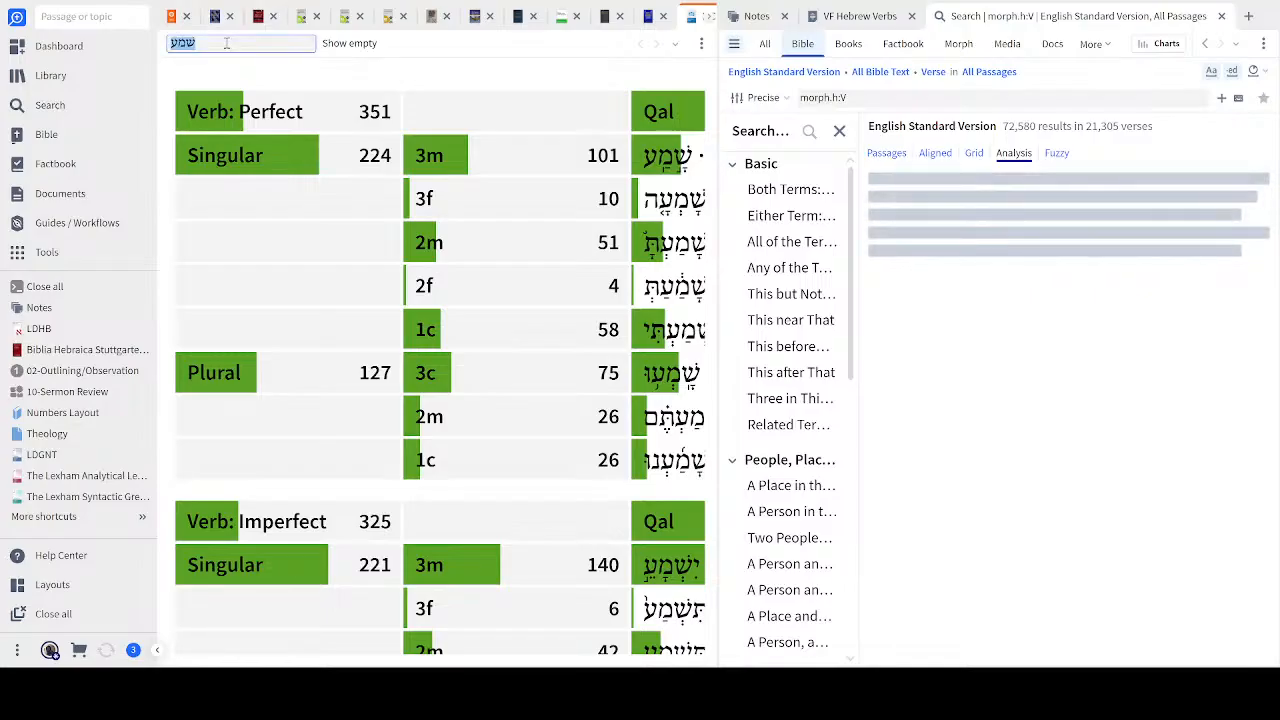
{"action": "key", "text": "BackSpace"}
{"action": "type", "text": "שמע"}
{"action": "key", "text": "Return"}
{"action": "left_click", "coordinate": [235, 45]}
{"action": "left_click_drag", "start_coordinate": [204, 44], "coordinate": [157, 50]}
{"action": "left_click", "coordinate": [108, 113]}
{"action": "left_click_drag", "start_coordinate": [170, 47], "coordinate": [208, 43]}
{"action": "type", "text": "1. 1. 1. נלחם"}
{"action": "key", "text": "BackSpace"}
{"action": "type", "text": "שמע"}
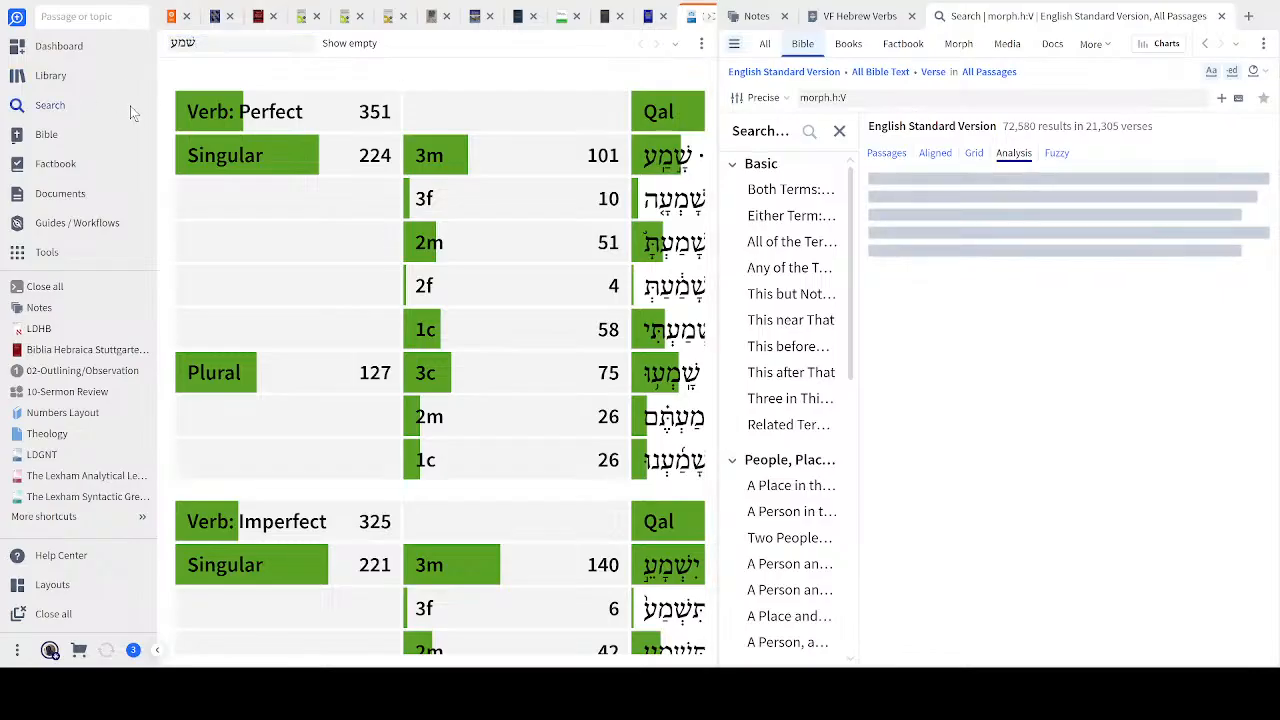
Paste נלחם below the Hitpael section at the end of the Hebrew Verbs note and outdent it out of the numbered list
{"action": "left_click", "coordinate": [756, 16]}
{"action": "scroll", "coordinate": [1163, 477], "scroll_direction": "down", "scroll_amount": 4}
{"action": "scroll", "coordinate": [1140, 478], "scroll_direction": "up", "scroll_amount": 3}
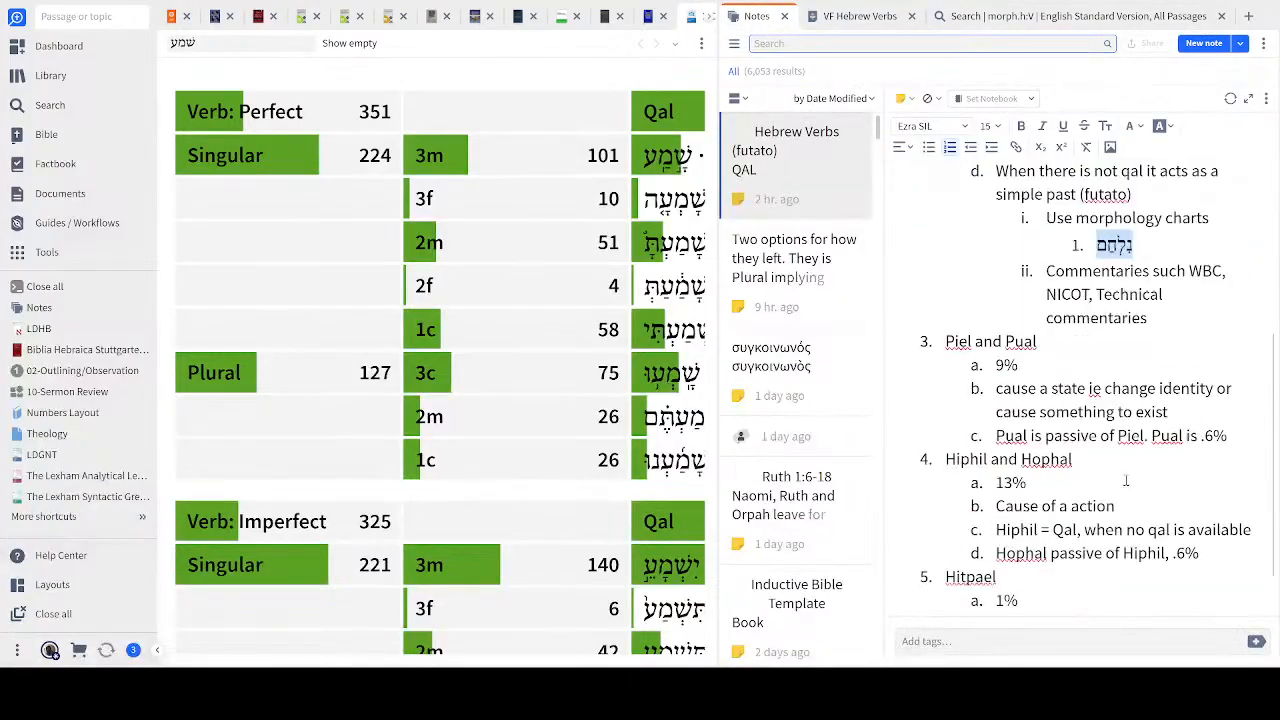
{"action": "scroll", "coordinate": [1143, 397], "scroll_direction": "down", "scroll_amount": 3}
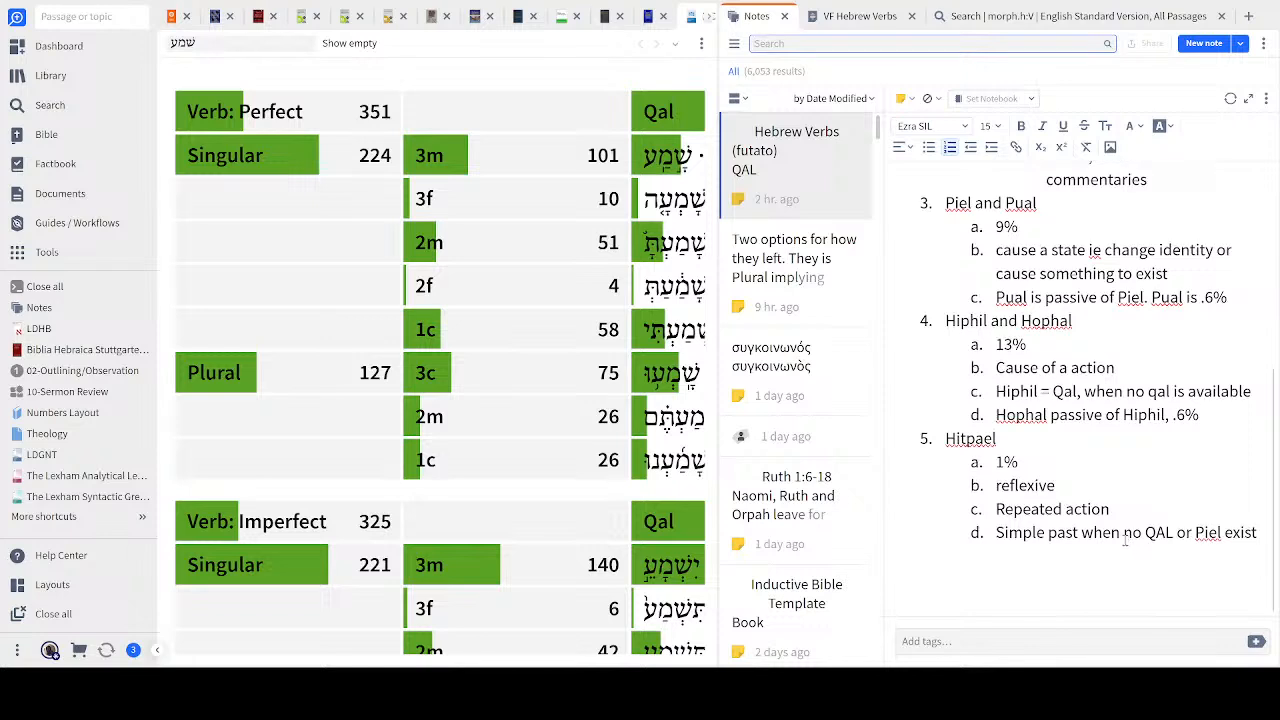
{"action": "left_click", "coordinate": [1137, 566]}
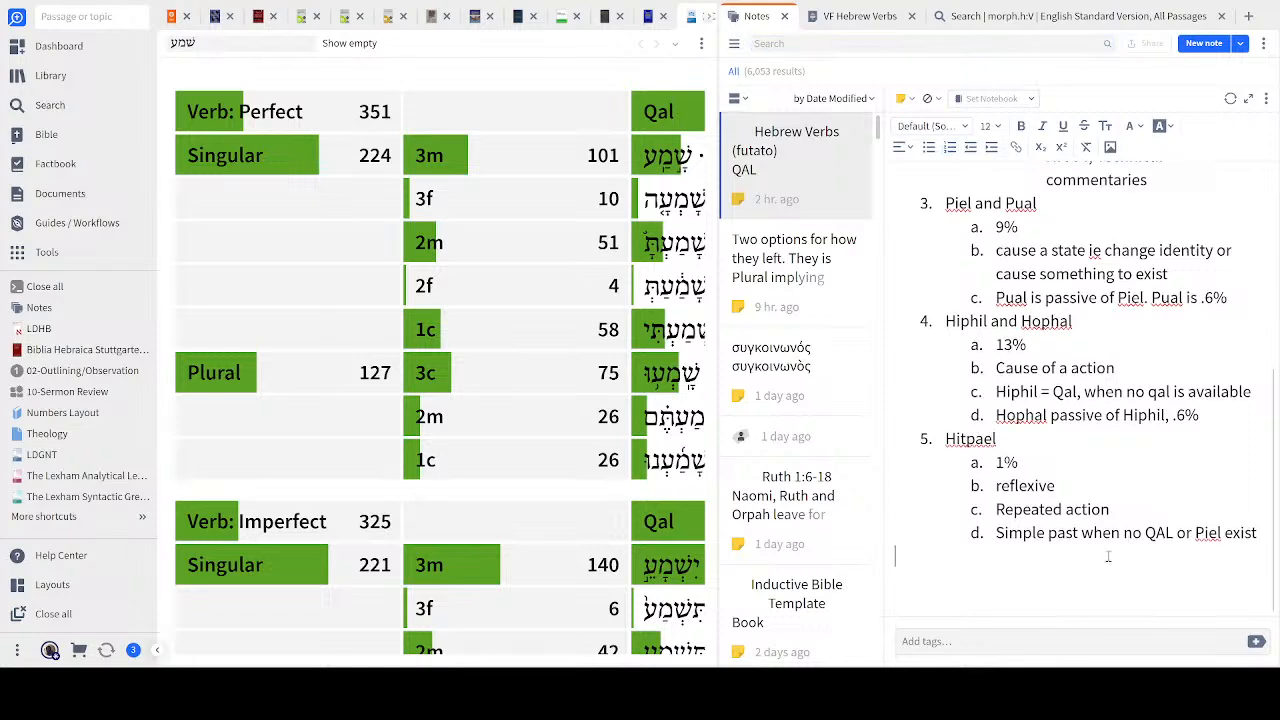
{"action": "key", "text": "ctrl+v"}
{"action": "left_click", "coordinate": [1096, 563]}
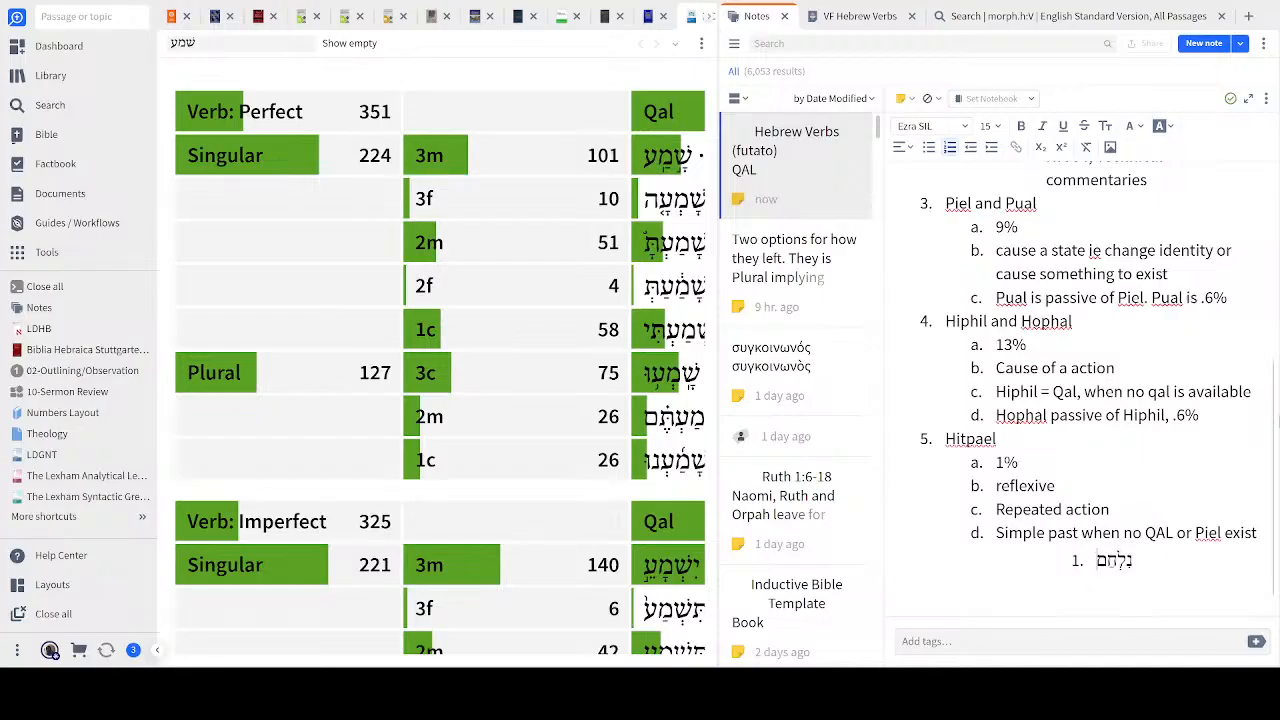
{"action": "key", "text": "Tab"}
{"action": "key", "text": "shift+Tab"}
{"action": "key", "text": "shift+Tab"}
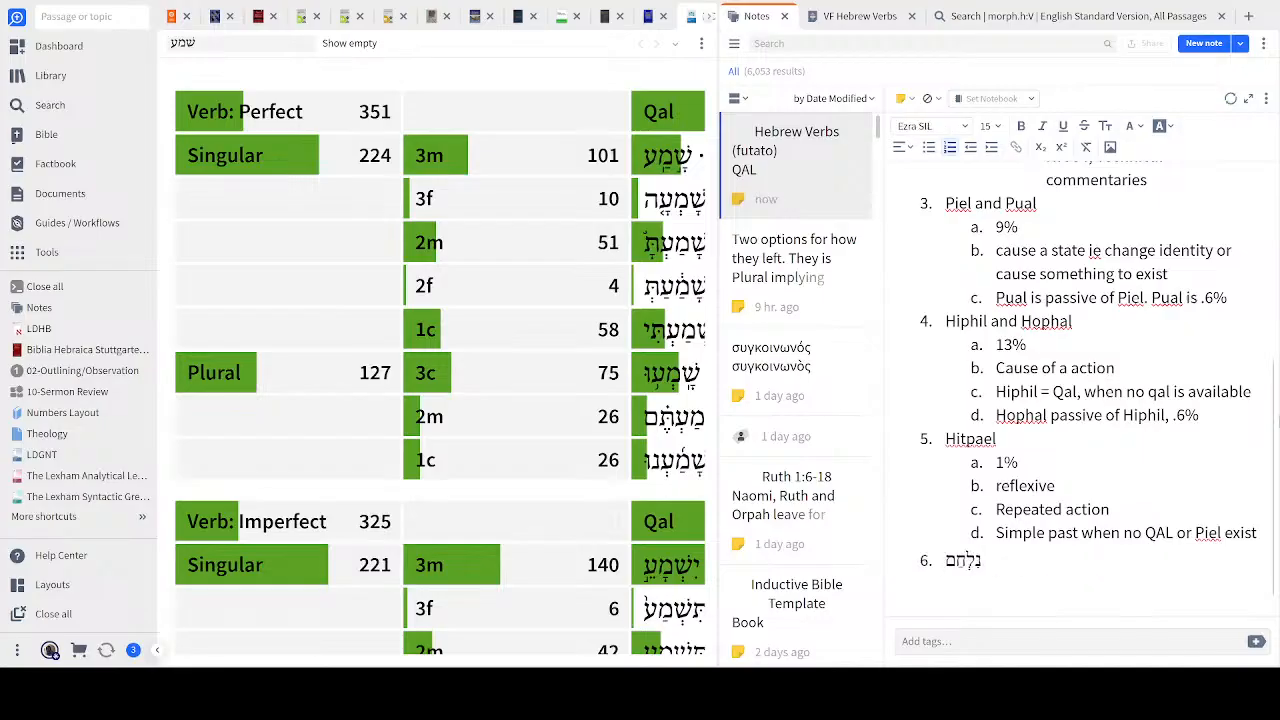
{"action": "key", "text": "shift+Tab"}
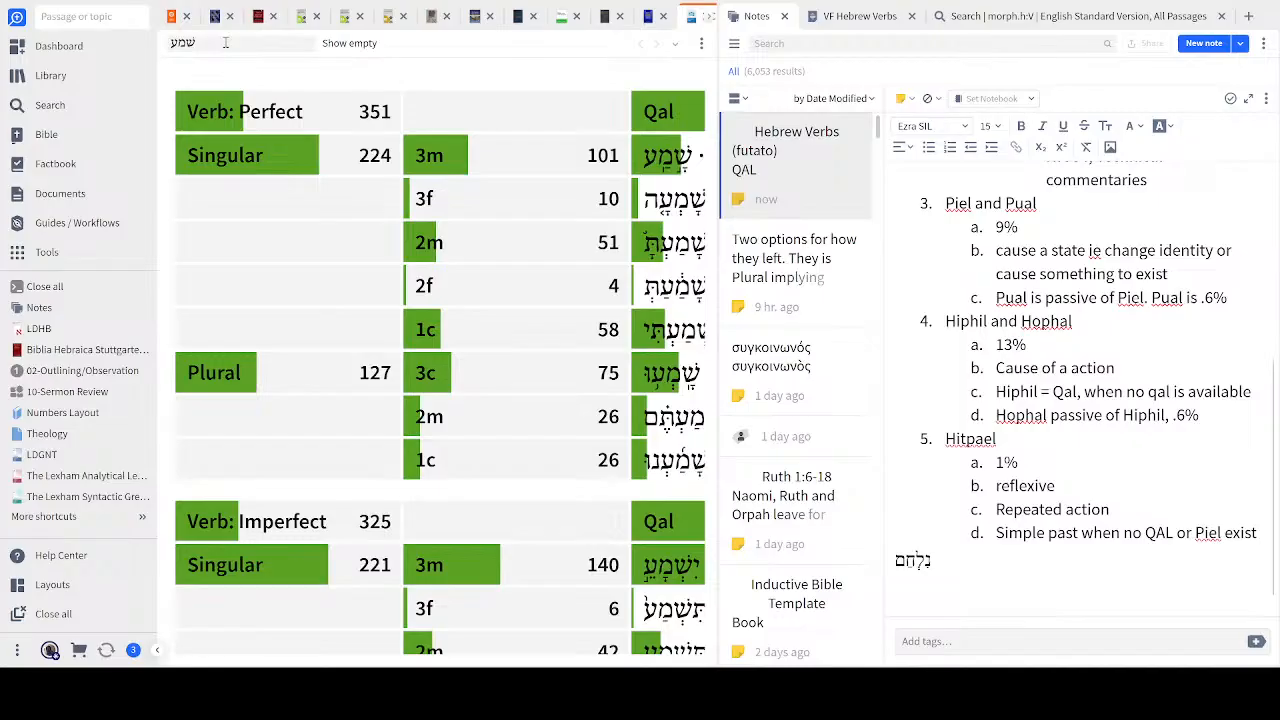
Try to enter a different Hebrew verb in place of שמע in the morphology chart
{"action": "left_click", "coordinate": [208, 43]}
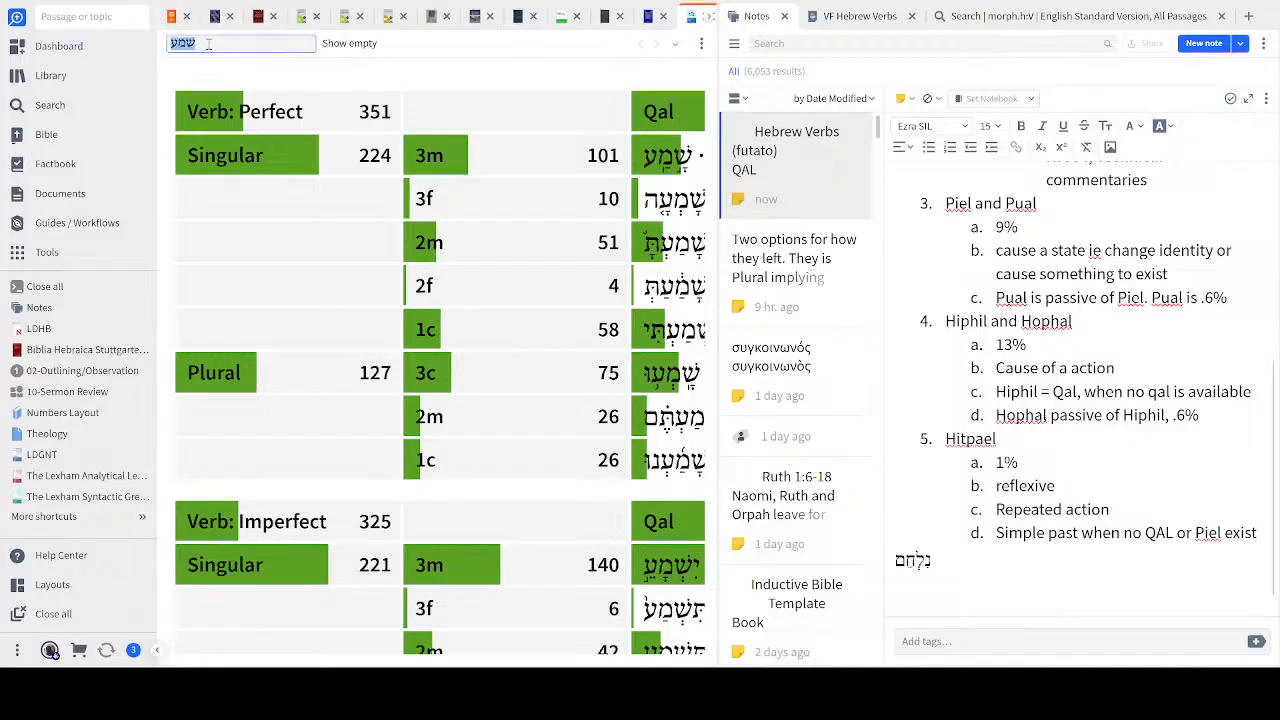
{"action": "key", "text": "BackSpace"}
{"action": "type", "text": "h"}
{"action": "key", "text": "BackSpace"}
{"action": "type", "text": "n"}
{"action": "key", "text": "BackSpace"}
{"action": "type", "text": "le"}
{"action": "key", "text": "BackSpace"}
{"action": "key", "text": "BackSpace"}
{"action": "key", "text": "BackSpace"}
{"action": "key", "text": "BackSpace"}
{"action": "left_click", "coordinate": [127, 113]}
Copy the unnumbered נלחם from the end of the Hebrew Verbs note and try to chart it
{"action": "left_click", "coordinate": [967, 589]}
{"action": "left_click_drag", "start_coordinate": [936, 560], "coordinate": [894, 564]}
{"action": "key", "text": "ctrl+c"}
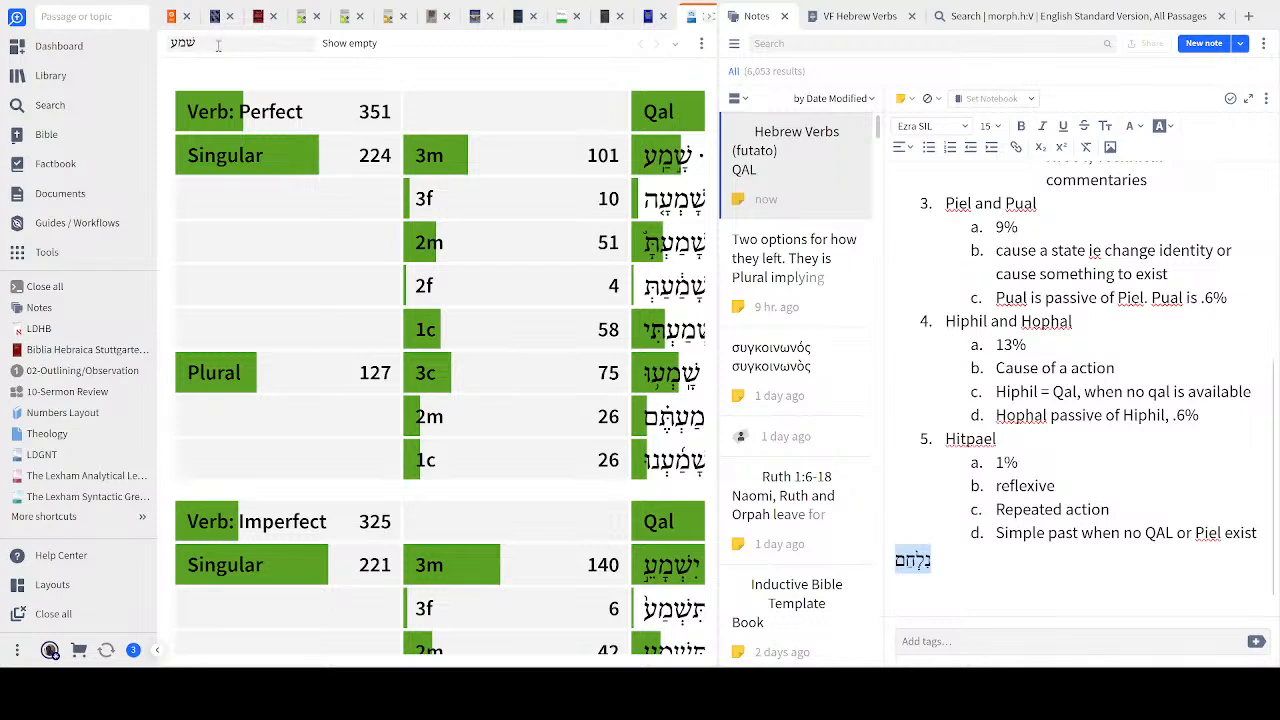
{"action": "left_click", "coordinate": [218, 45]}
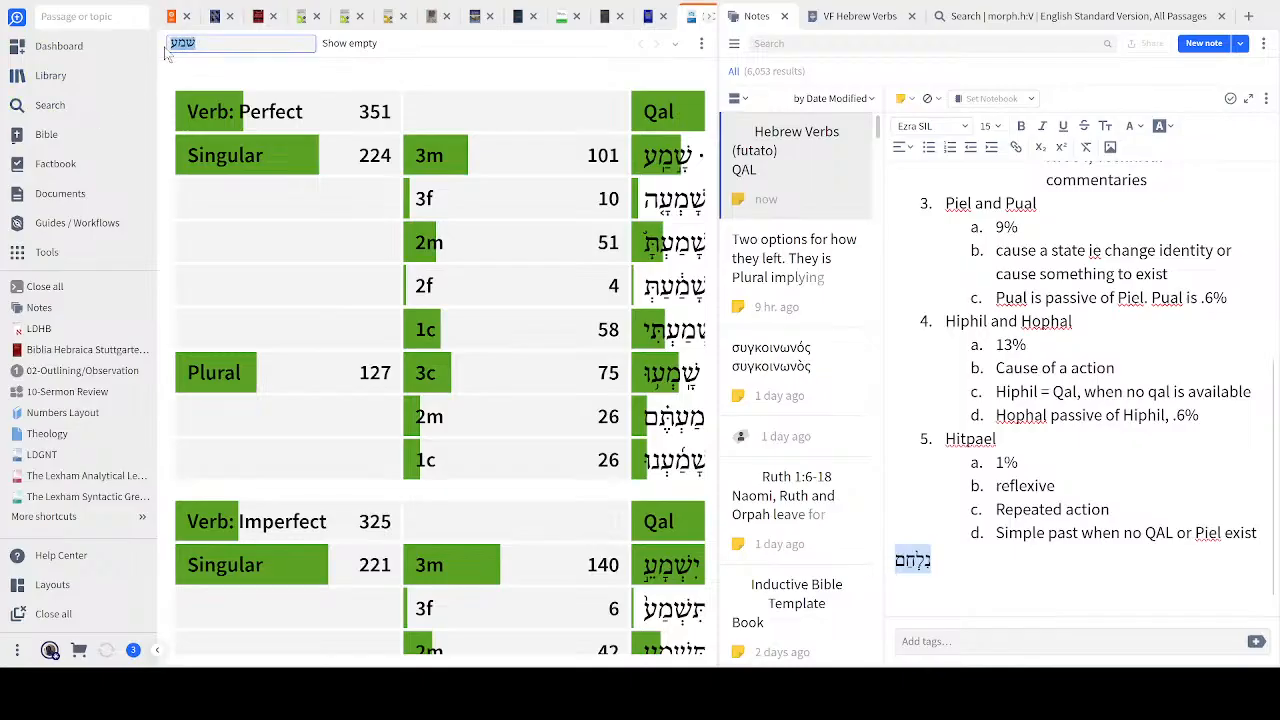
{"action": "key", "text": "ctrl+v"}
Look up the Hebrew lemma behind "assistant" in Joshua 1:1 of the ESV, and close the lemma search on returning to the morphology chart
{"action": "left_click", "coordinate": [172, 20]}
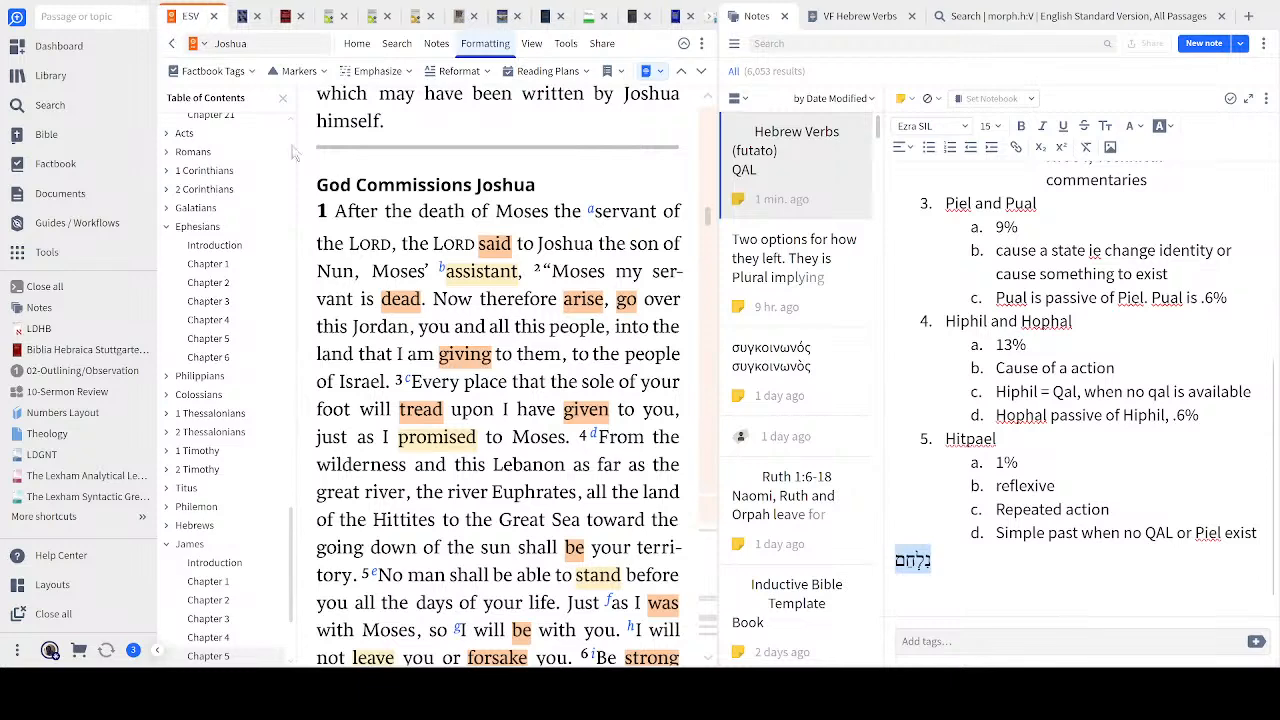
{"action": "double_click", "coordinate": [494, 279]}
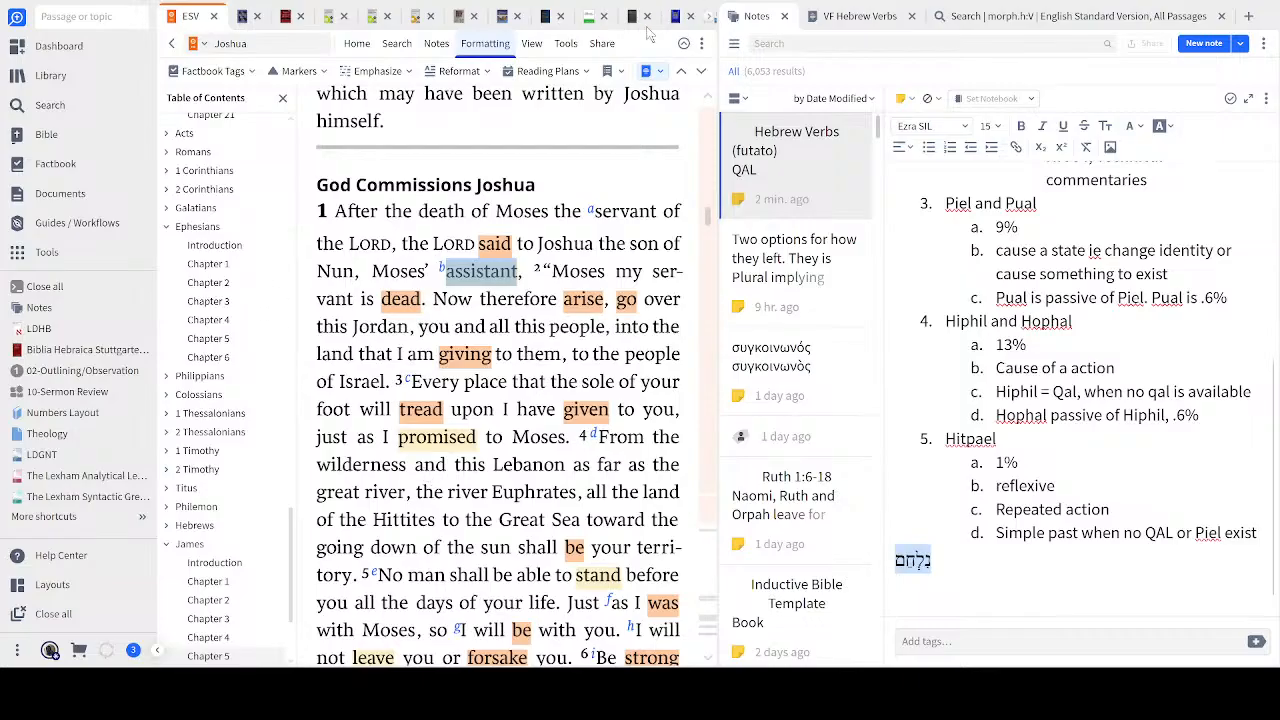
{"action": "left_click", "coordinate": [709, 19]}
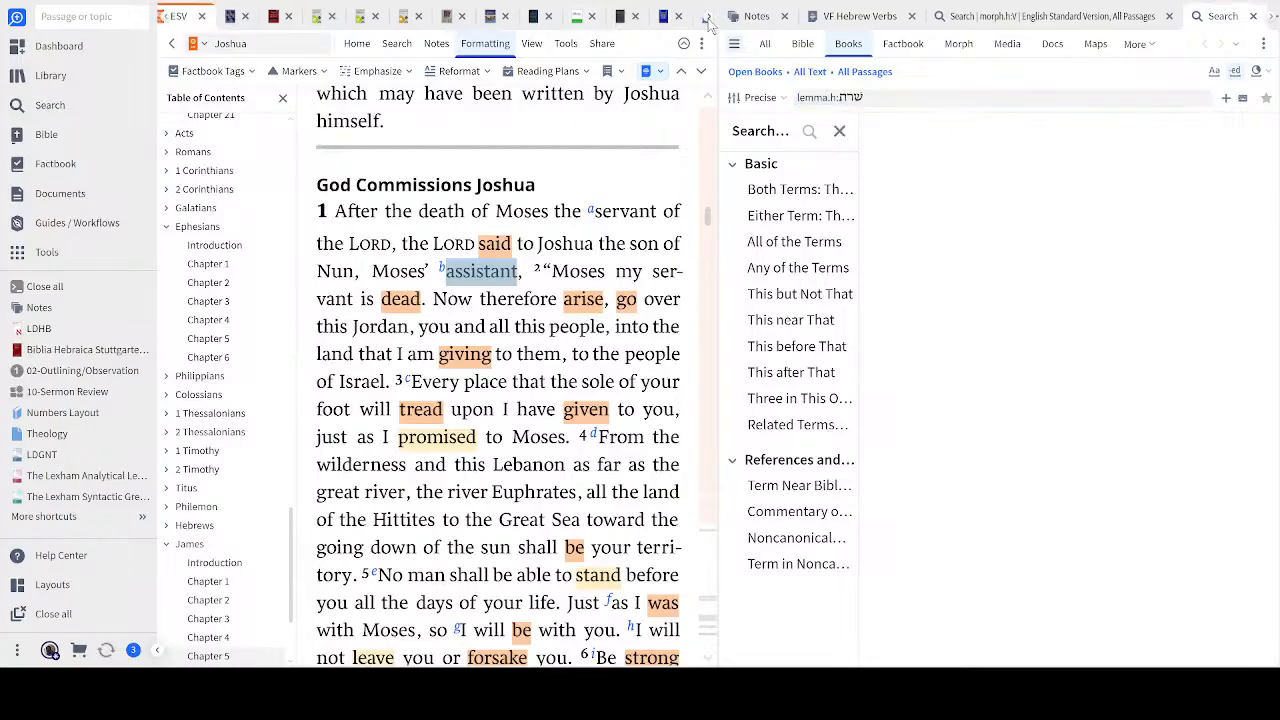
{"action": "left_click", "coordinate": [709, 19]}
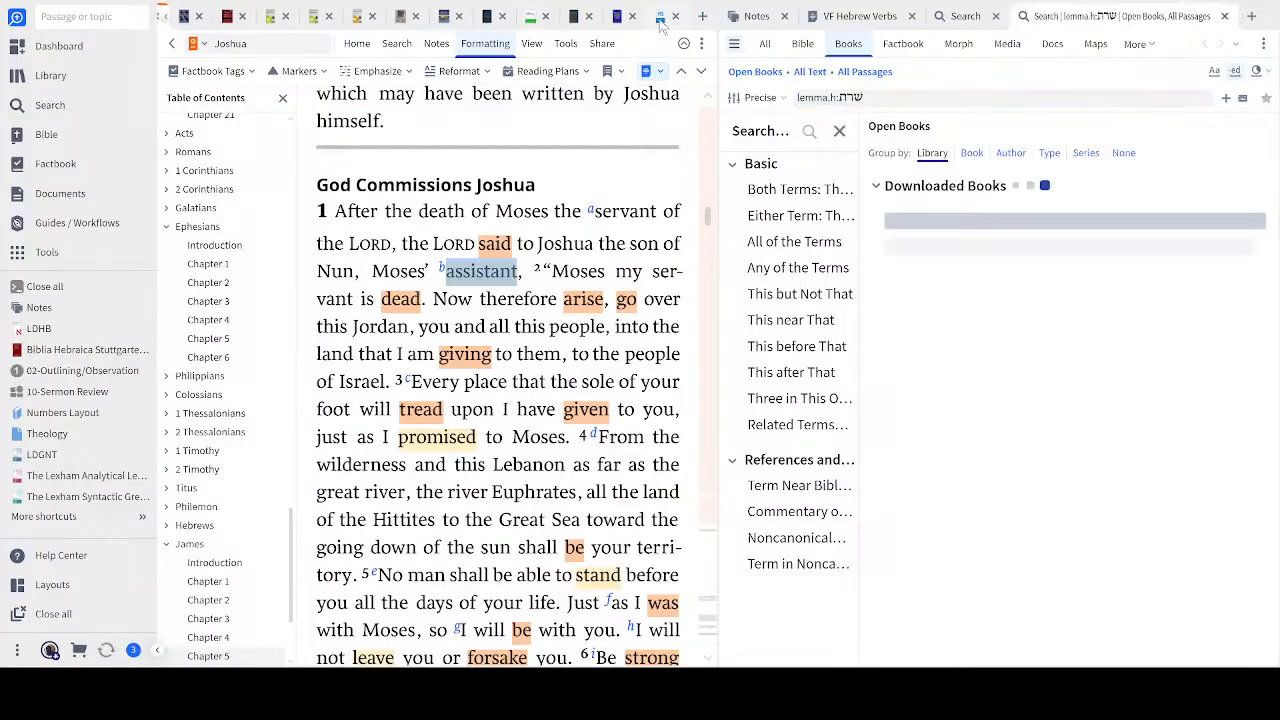
{"action": "left_click", "coordinate": [660, 20]}
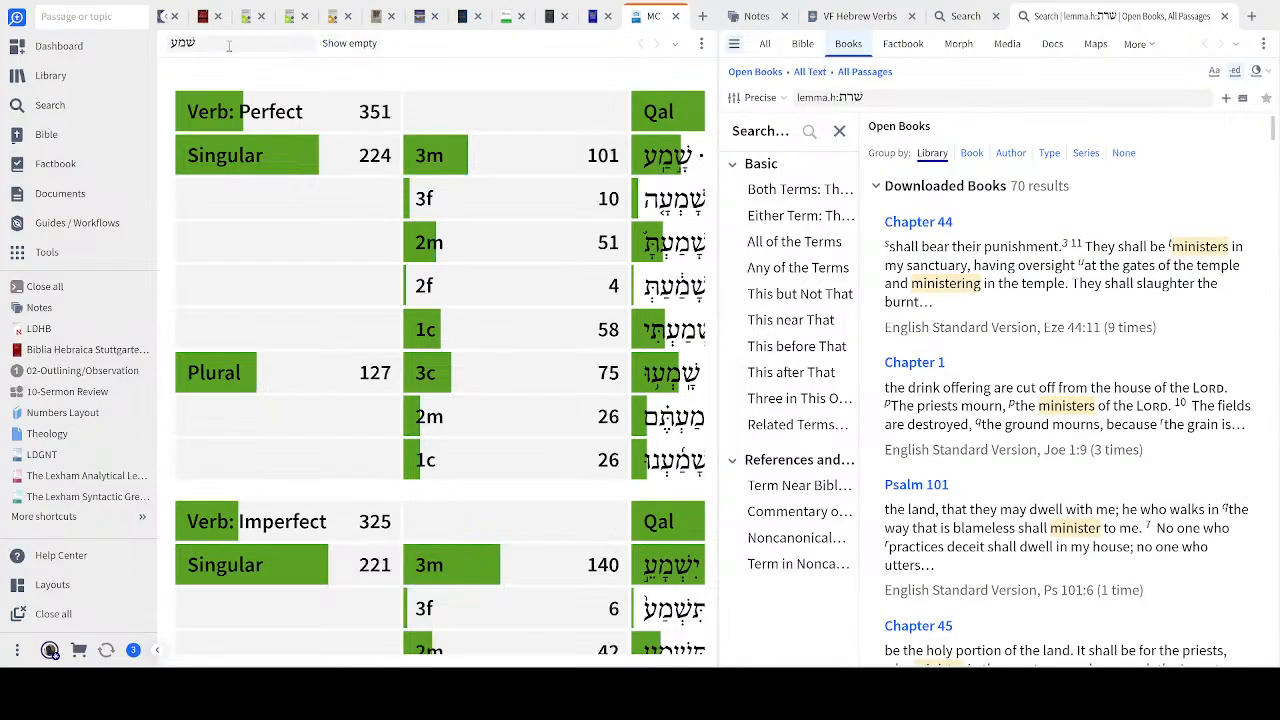
{"action": "left_click", "coordinate": [1225, 18]}
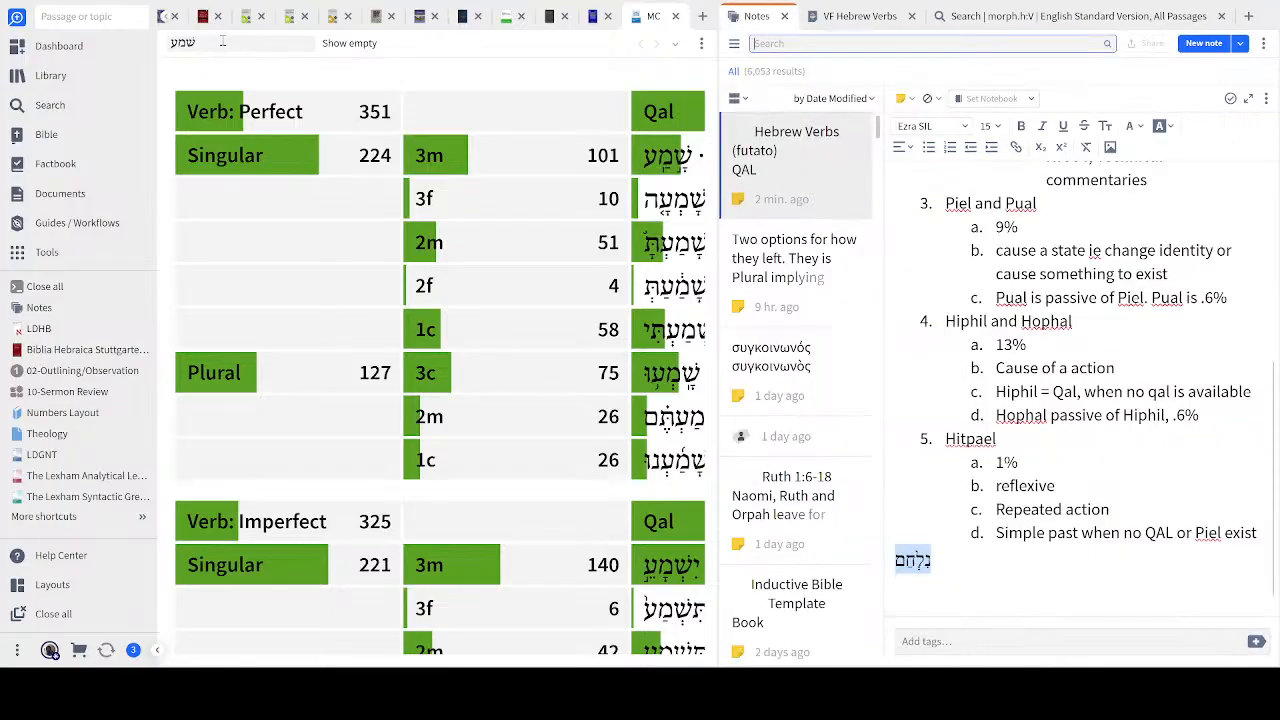
Chart the verb שרת in the Hebrew morphology chart and look over its forms and stems
{"action": "left_click", "coordinate": [221, 43]}
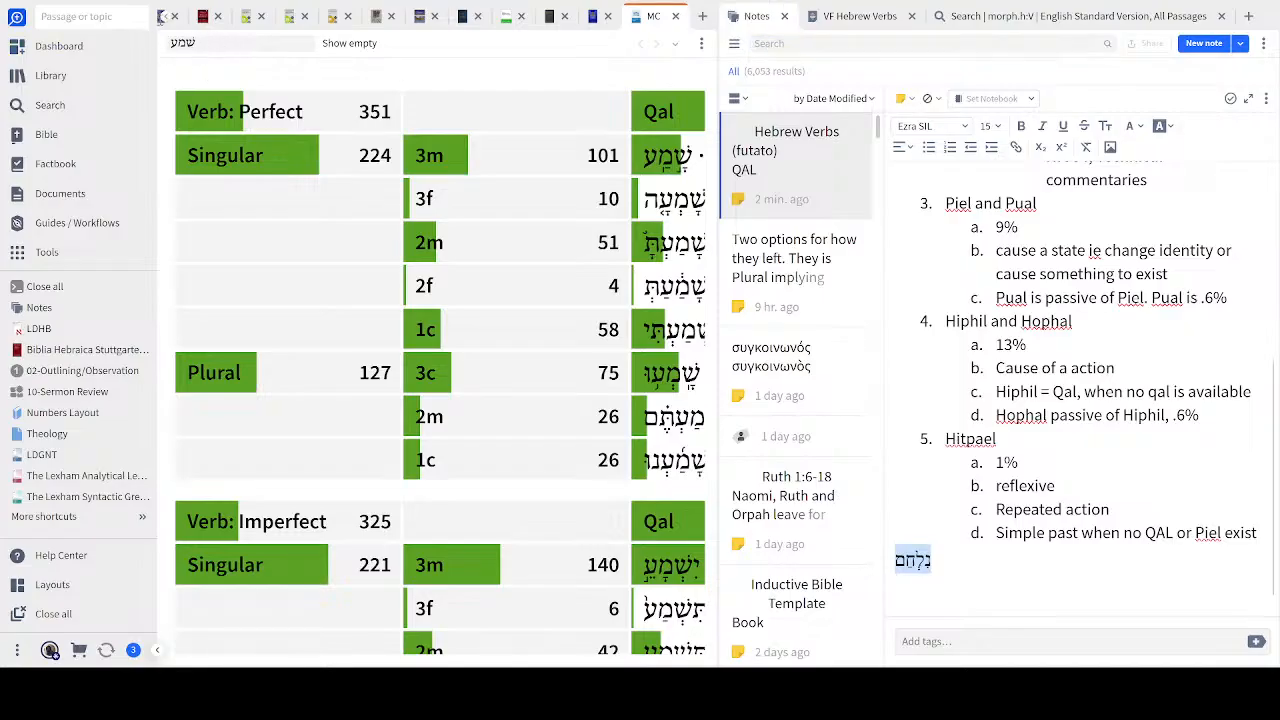
{"action": "double_click", "coordinate": [177, 46]}
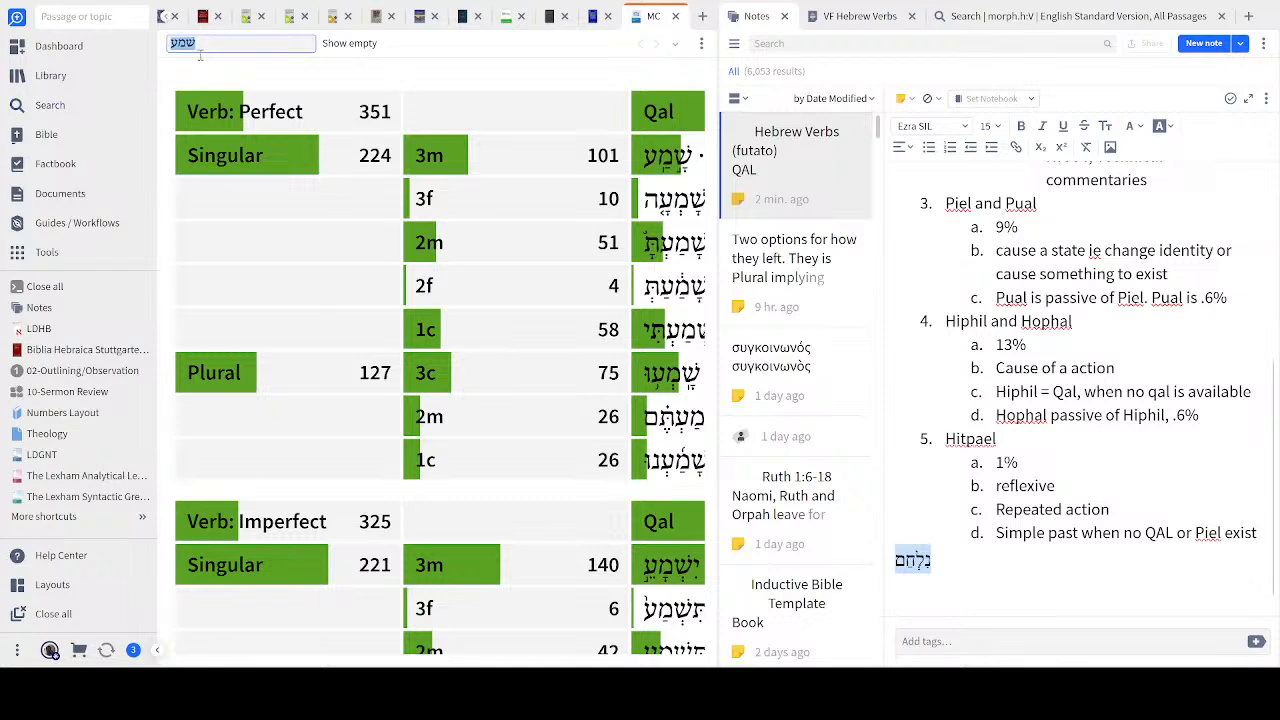
{"action": "type", "text": "שרת"}
{"action": "key", "text": "Return"}
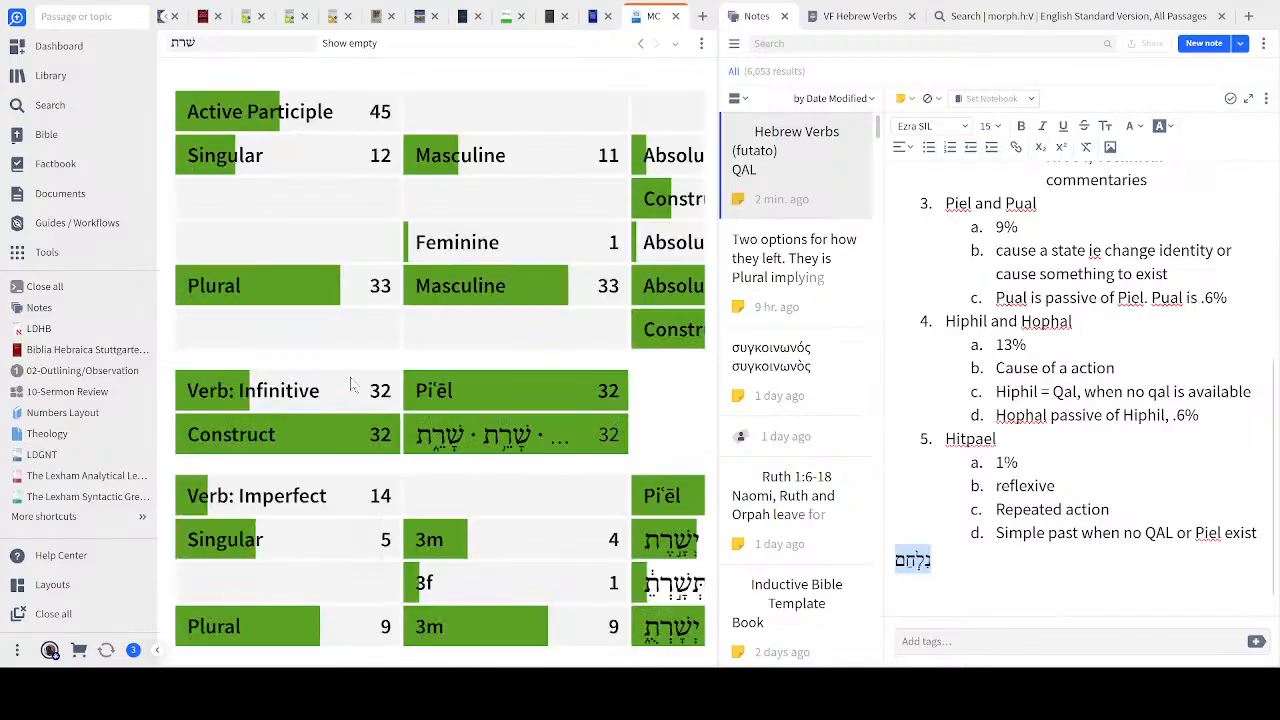
{"action": "scroll", "coordinate": [350, 385], "scroll_direction": "down", "scroll_amount": 3}
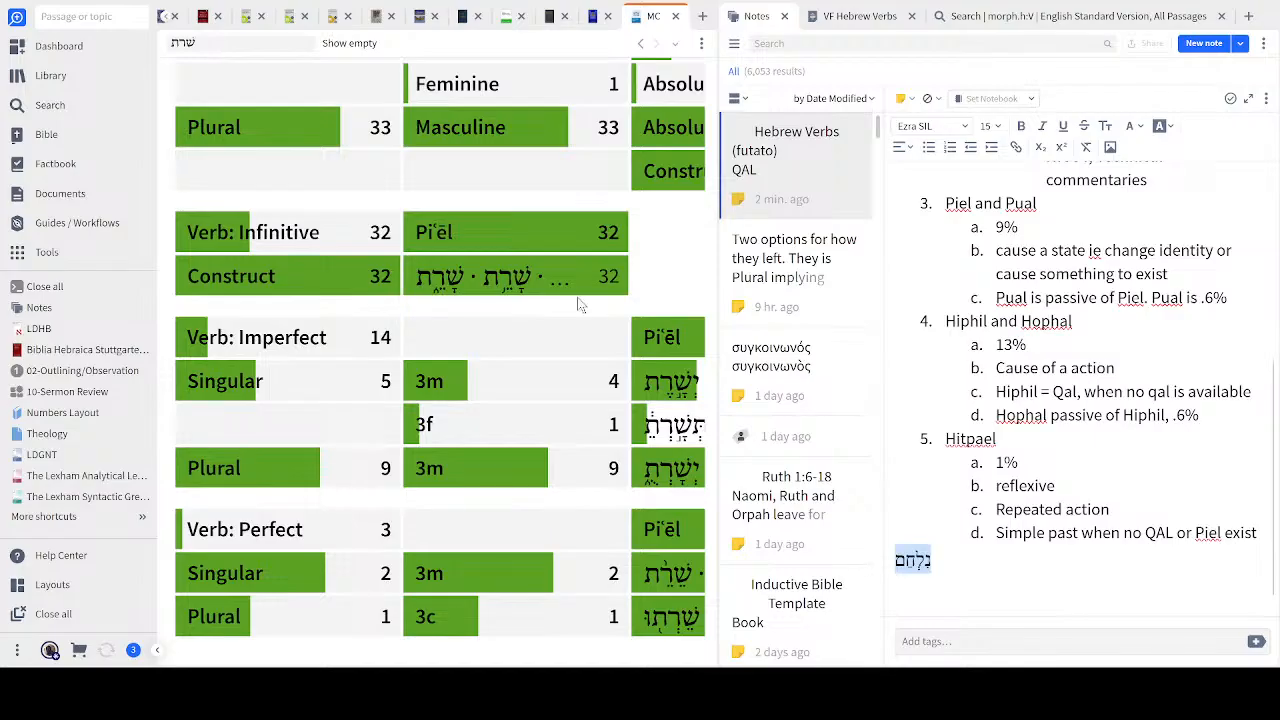
{"action": "scroll", "coordinate": [580, 305], "scroll_direction": "up", "scroll_amount": 3}
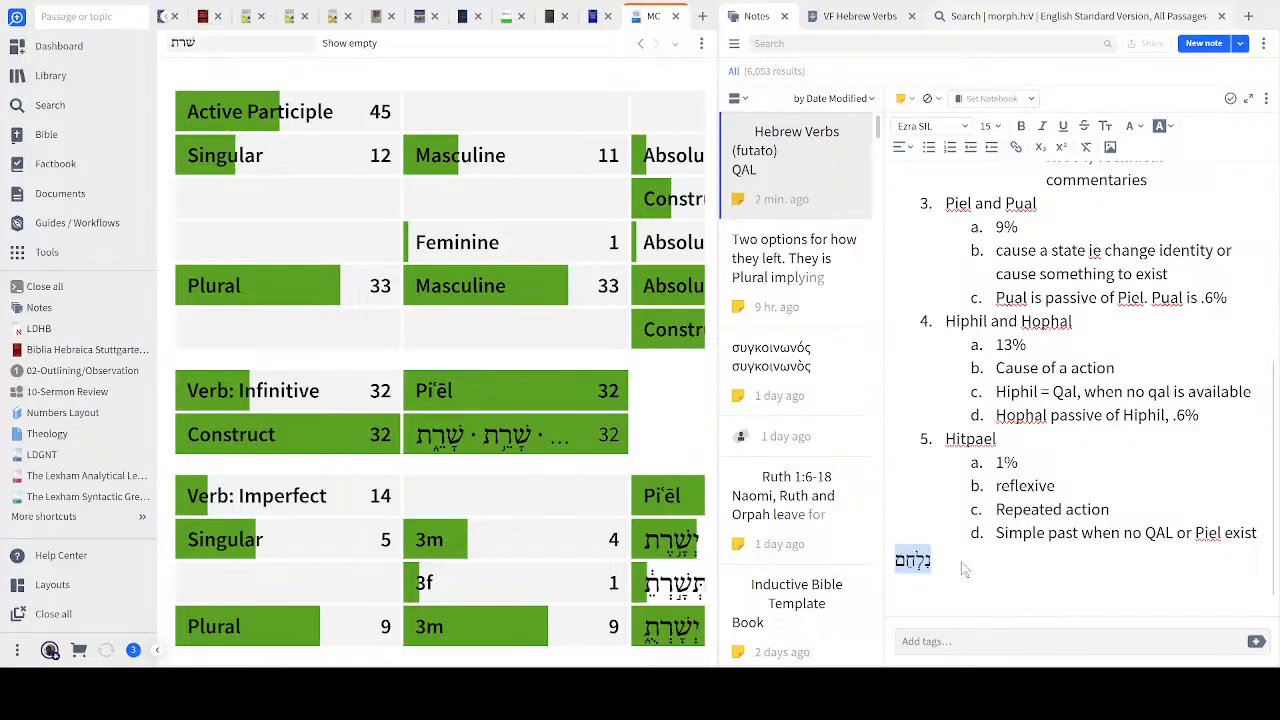
Collapse the verb stem groups from Qal through Pôlēl in the morph.h:V search analysis to compare the Hebrew stems
{"action": "key", "text": "ctrl+Tab"}
{"action": "scroll", "coordinate": [660, 508], "scroll_direction": "down", "scroll_amount": 3}
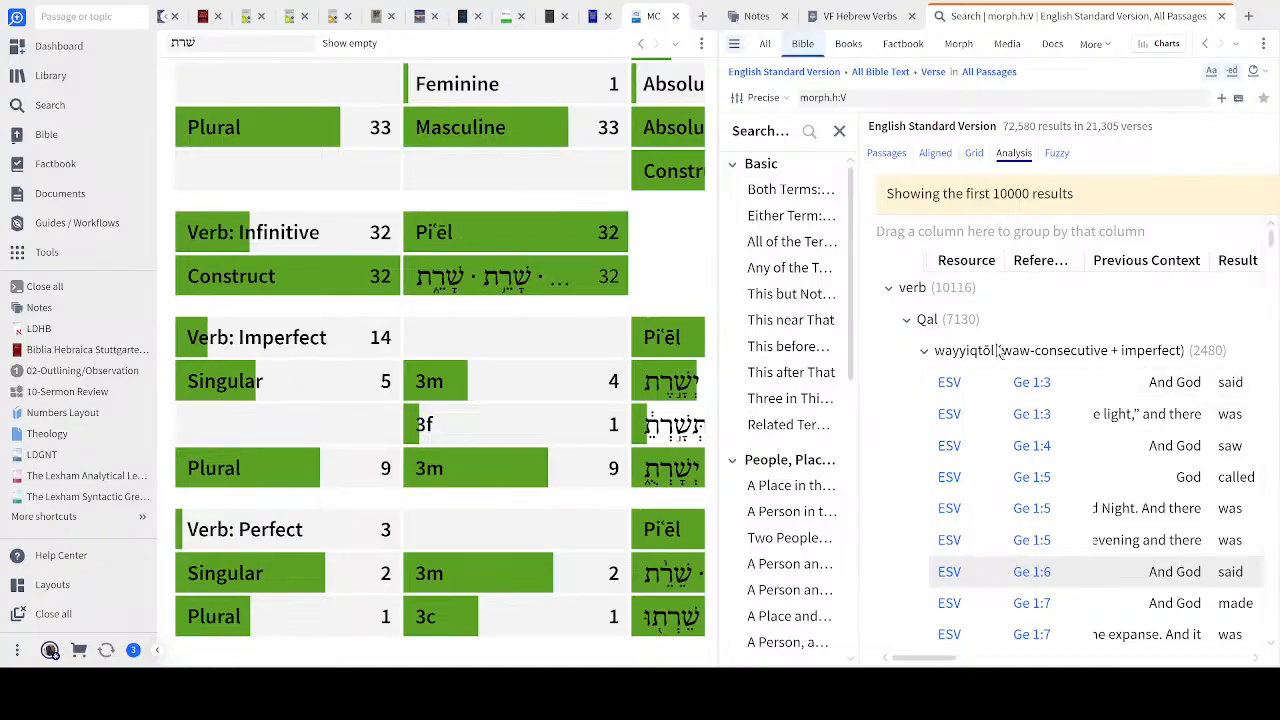
{"action": "left_click", "coordinate": [925, 354]}
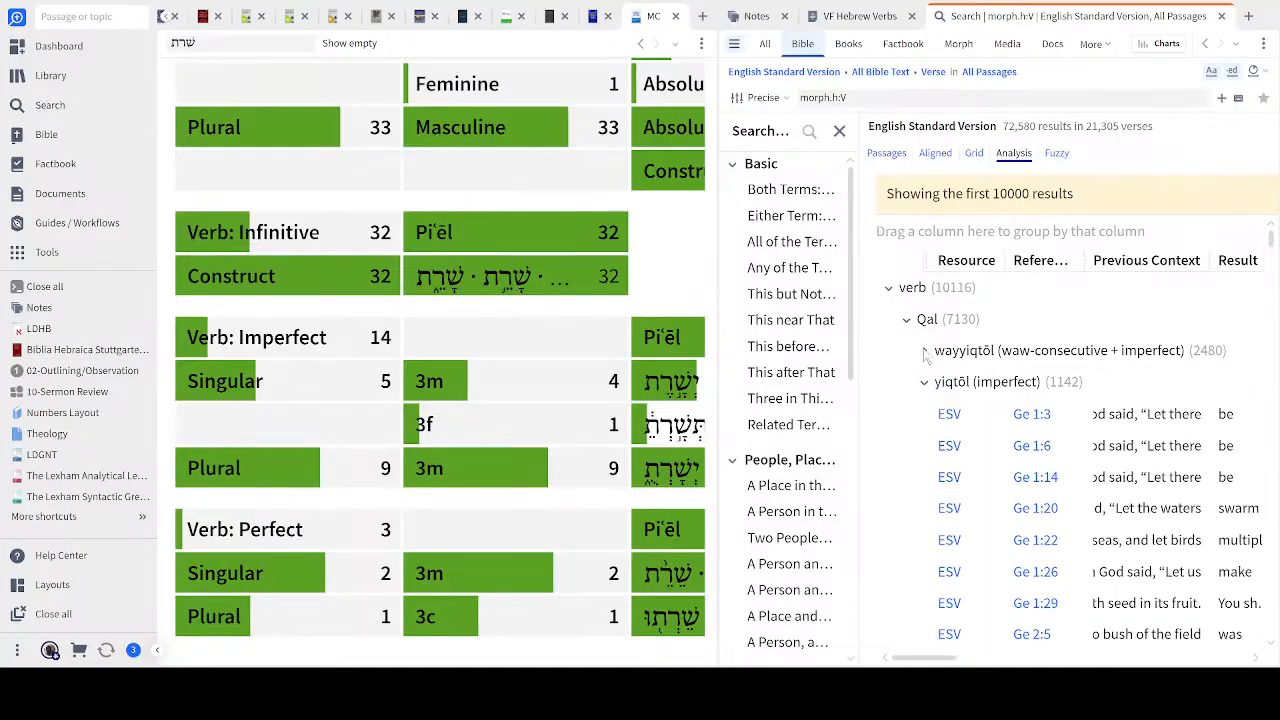
{"action": "left_click", "coordinate": [907, 321]}
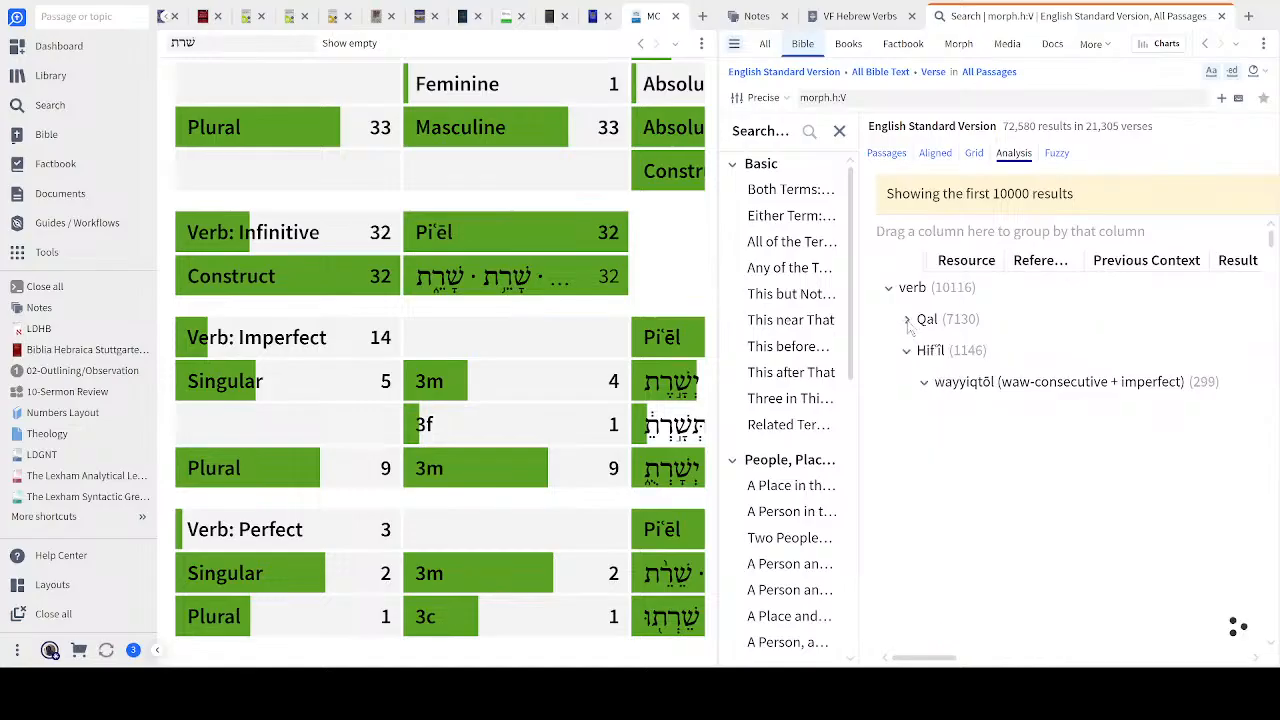
{"action": "left_click", "coordinate": [907, 352]}
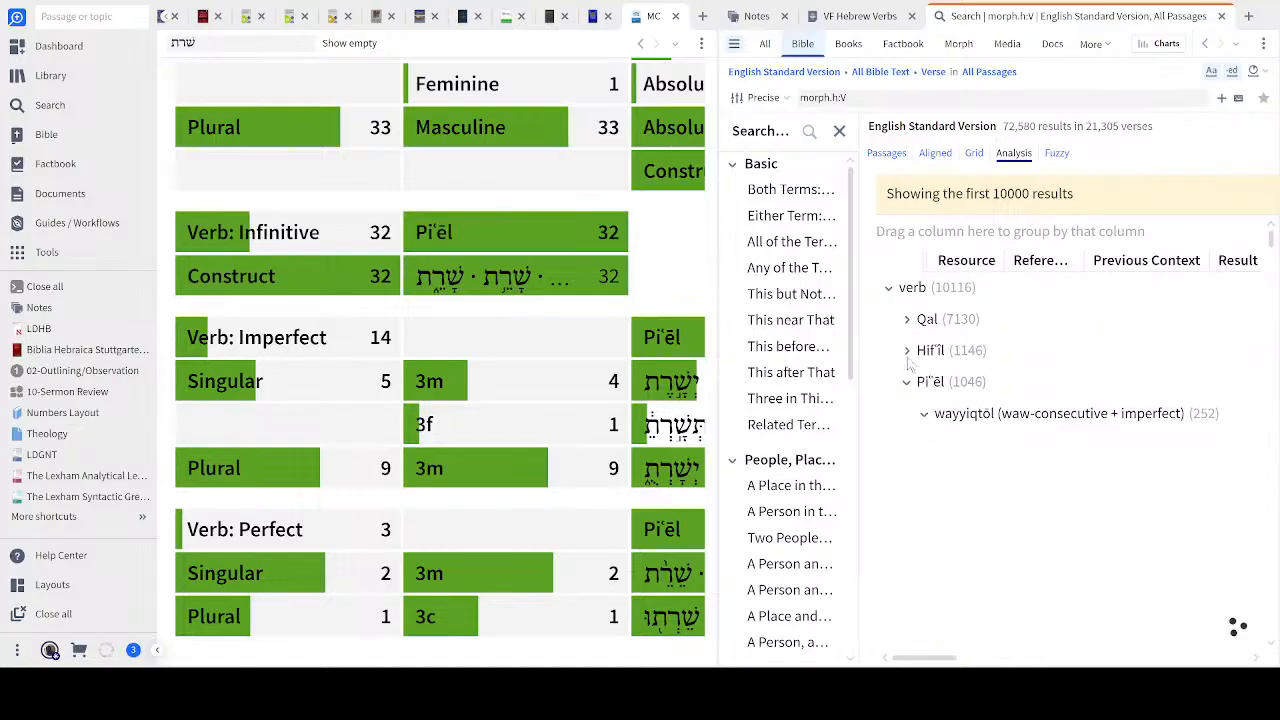
{"action": "left_click", "coordinate": [907, 382]}
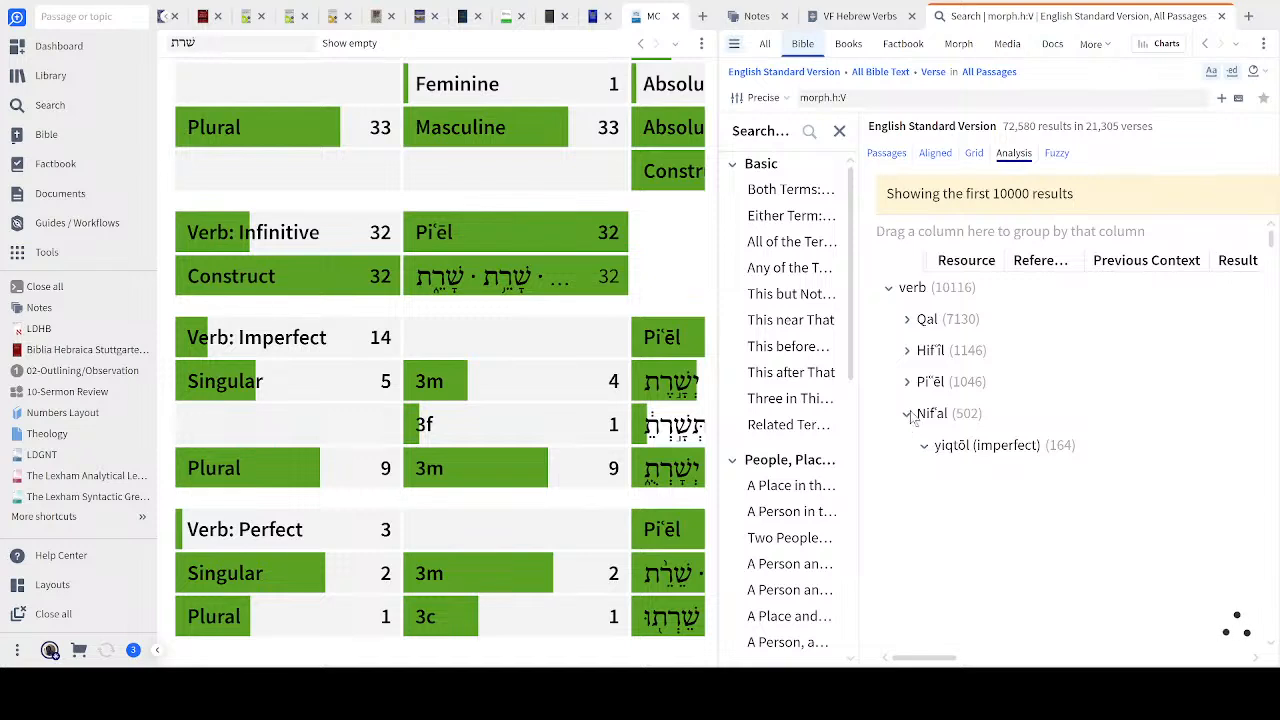
{"action": "left_click", "coordinate": [907, 415]}
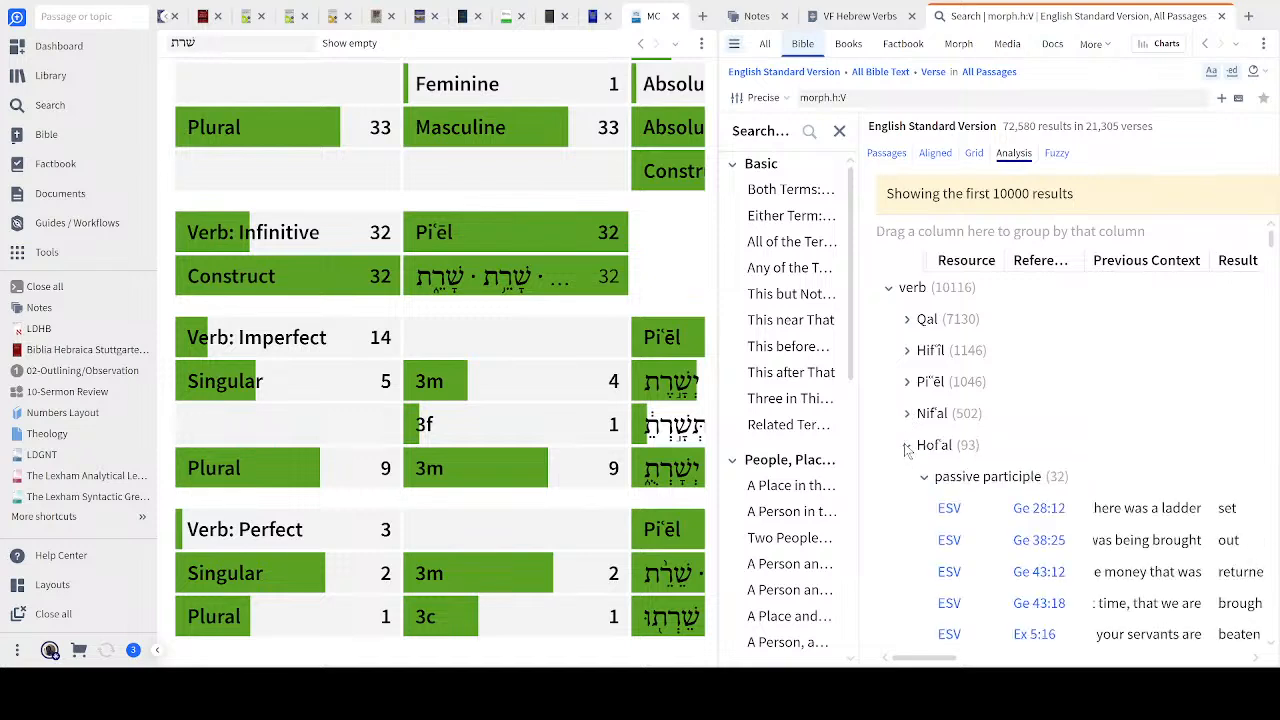
{"action": "left_click", "coordinate": [907, 446]}
{"action": "left_click", "coordinate": [907, 477]}
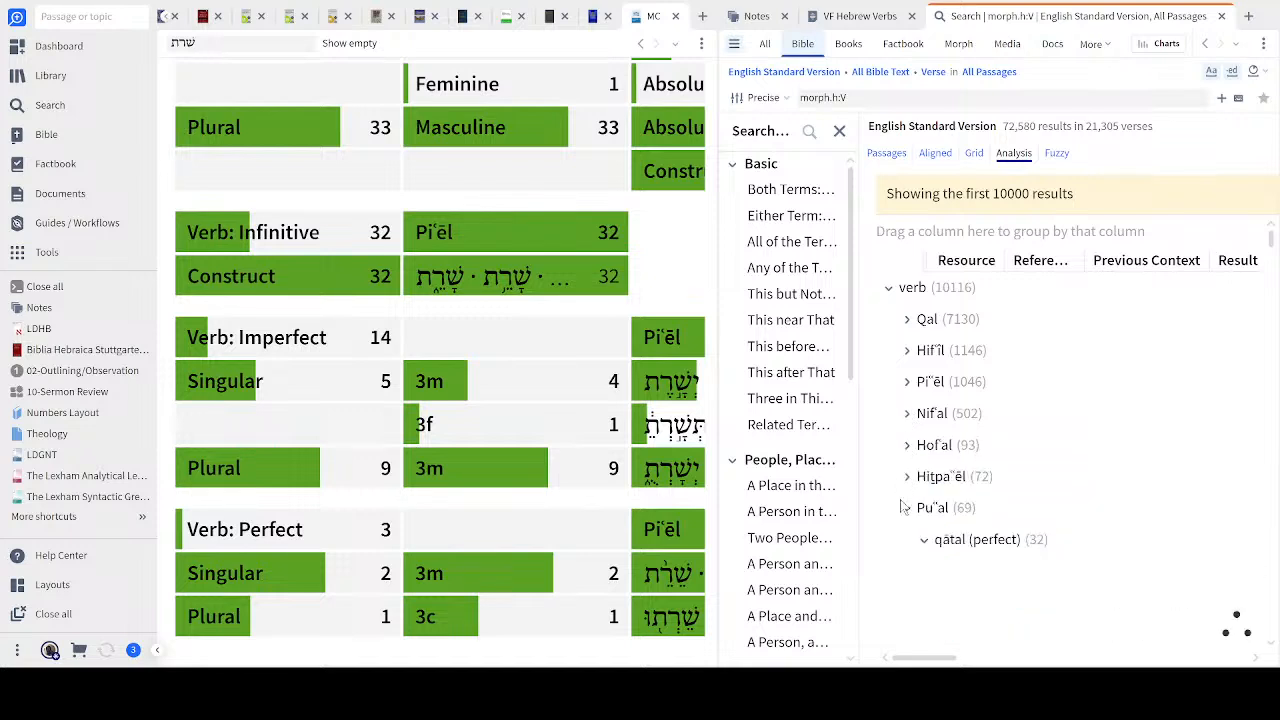
{"action": "left_click", "coordinate": [907, 509]}
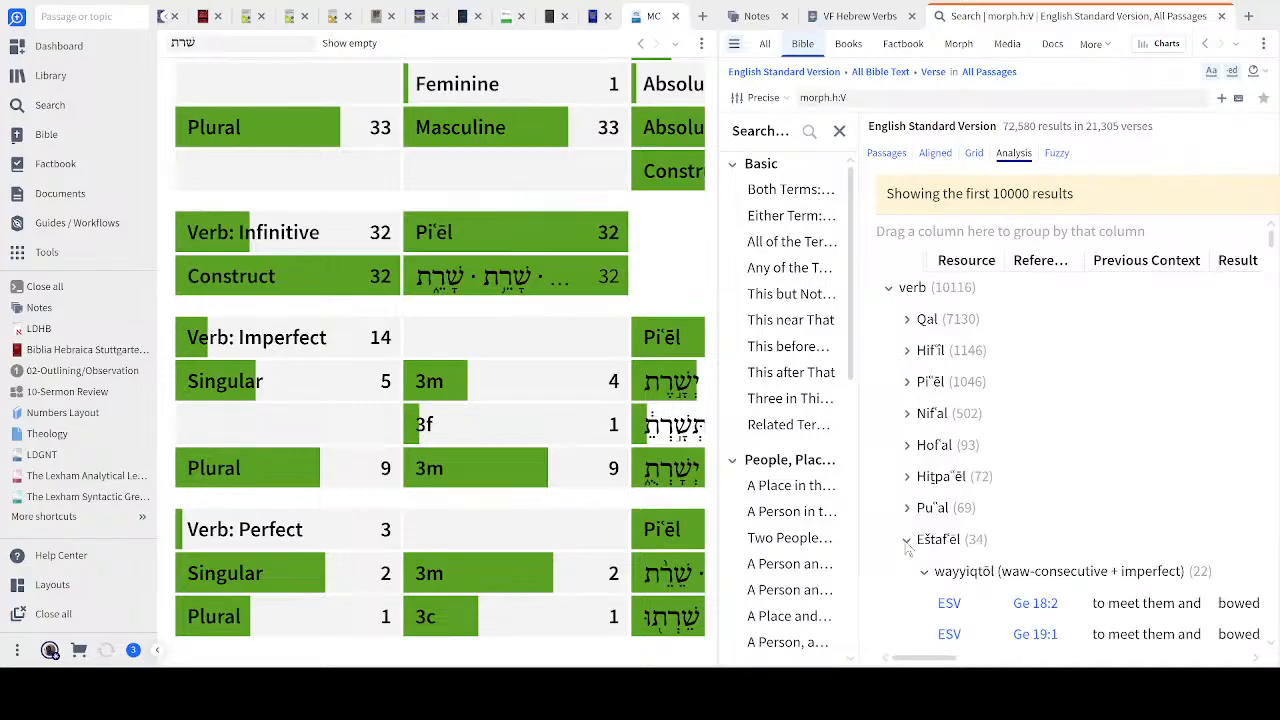
{"action": "left_click", "coordinate": [907, 540]}
{"action": "left_click", "coordinate": [907, 572]}
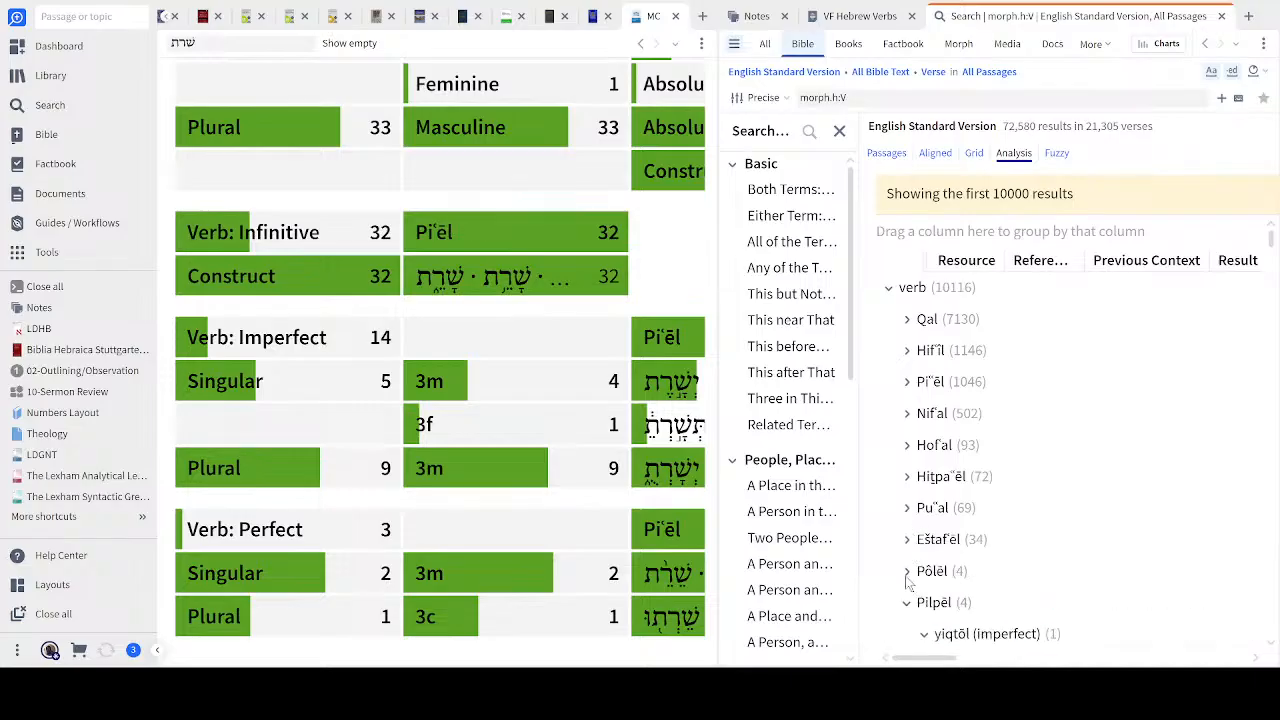
{"action": "scroll", "coordinate": [913, 580], "scroll_direction": "down", "scroll_amount": 4}
{"action": "scroll", "coordinate": [912, 531], "scroll_direction": "up", "scroll_amount": 5}
Return to the ESV text of Joshua 1 and review the stem entries in the Hebrew Verbs note, including Pual as the passive of Piel
{"action": "left_click", "coordinate": [168, 22]}
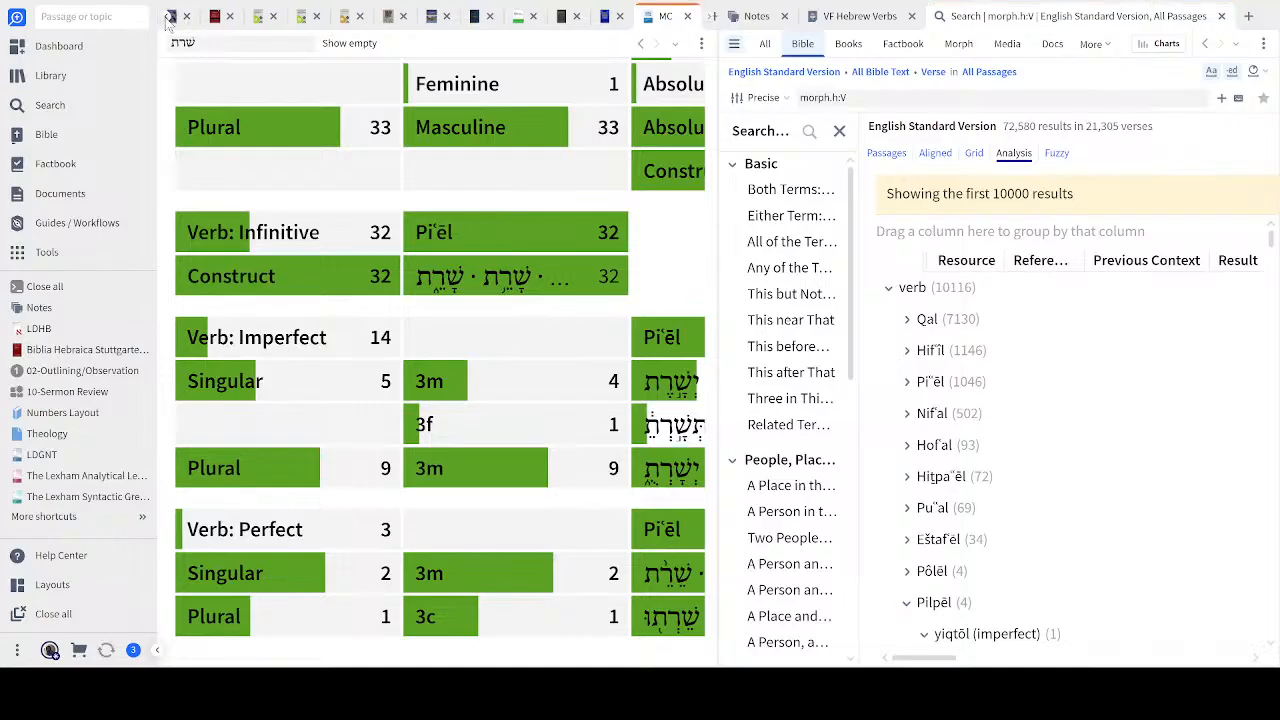
{"action": "left_click", "coordinate": [170, 22]}
{"action": "left_click", "coordinate": [169, 22]}
{"action": "left_click", "coordinate": [168, 20]}
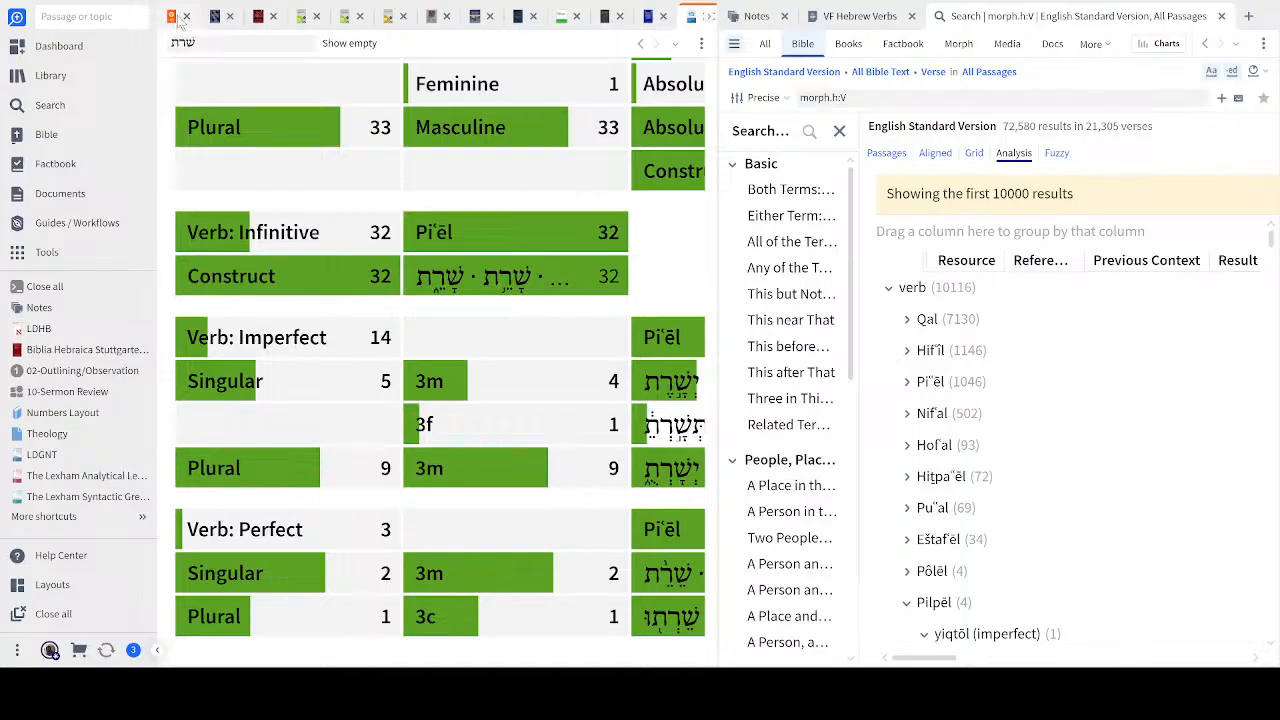
{"action": "left_click", "coordinate": [757, 19]}
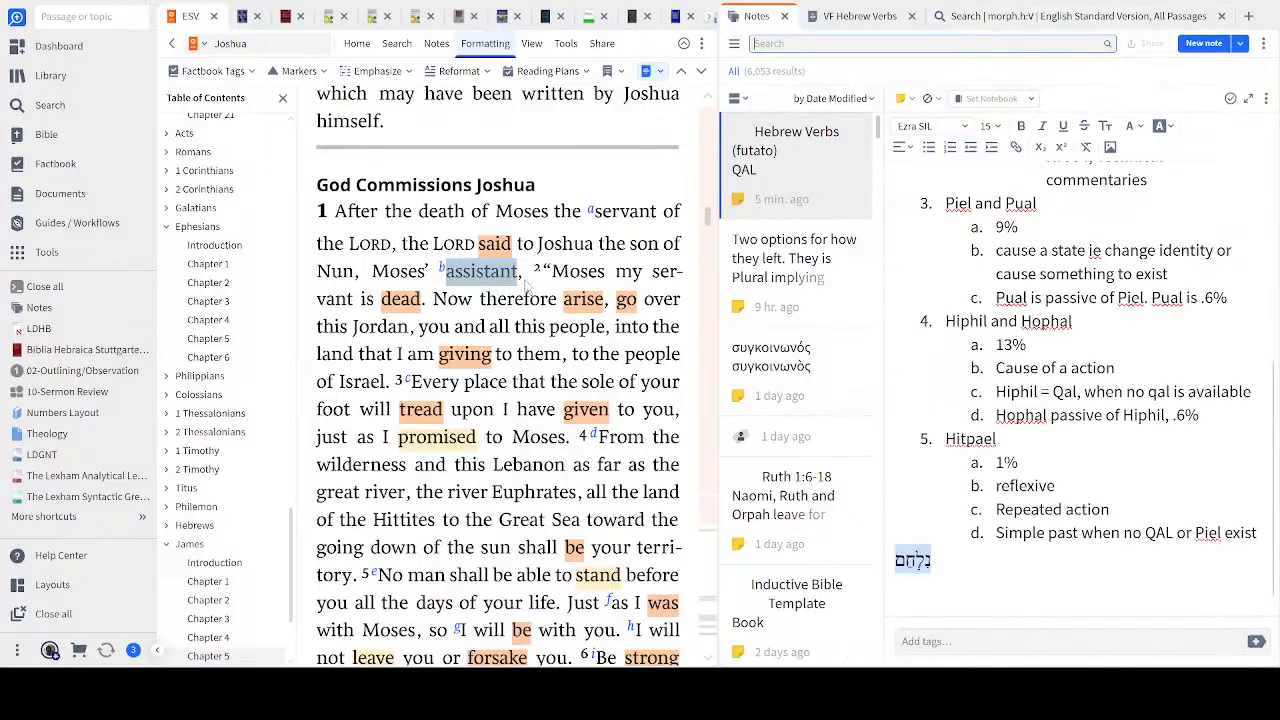
{"action": "left_click", "coordinate": [1080, 321]}
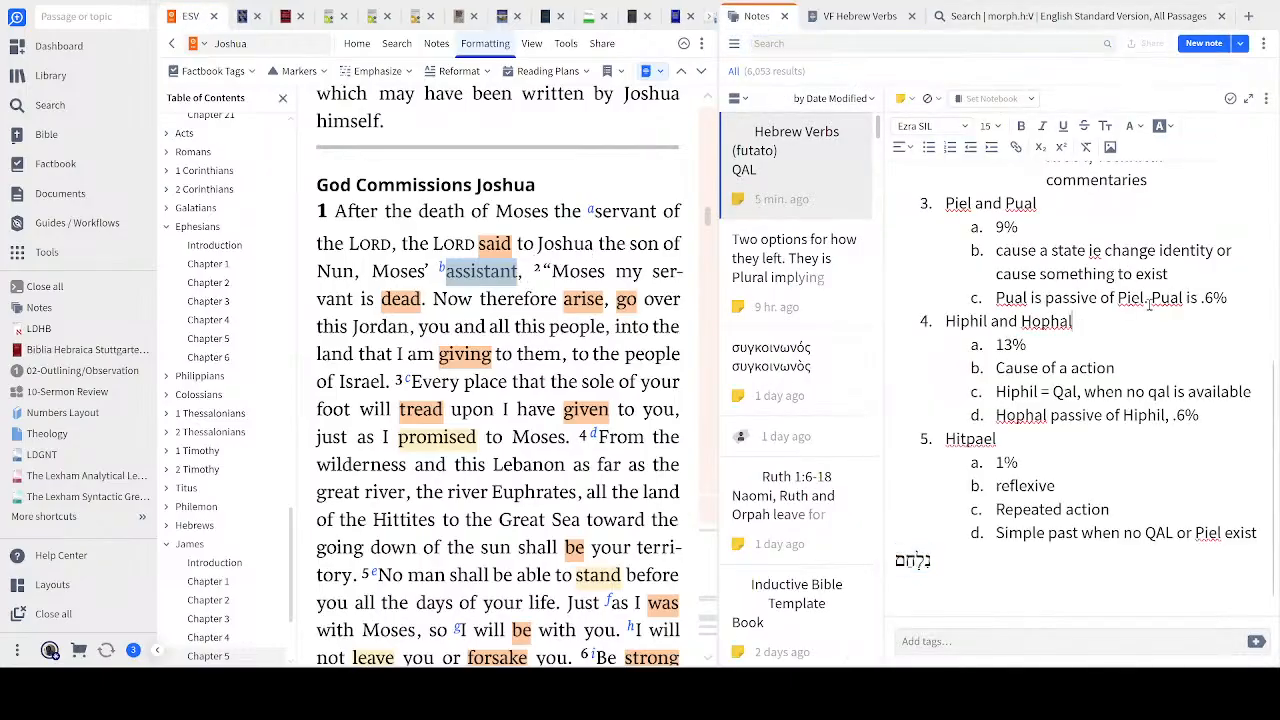
{"action": "left_click_drag", "start_coordinate": [1229, 298], "coordinate": [1009, 298]}
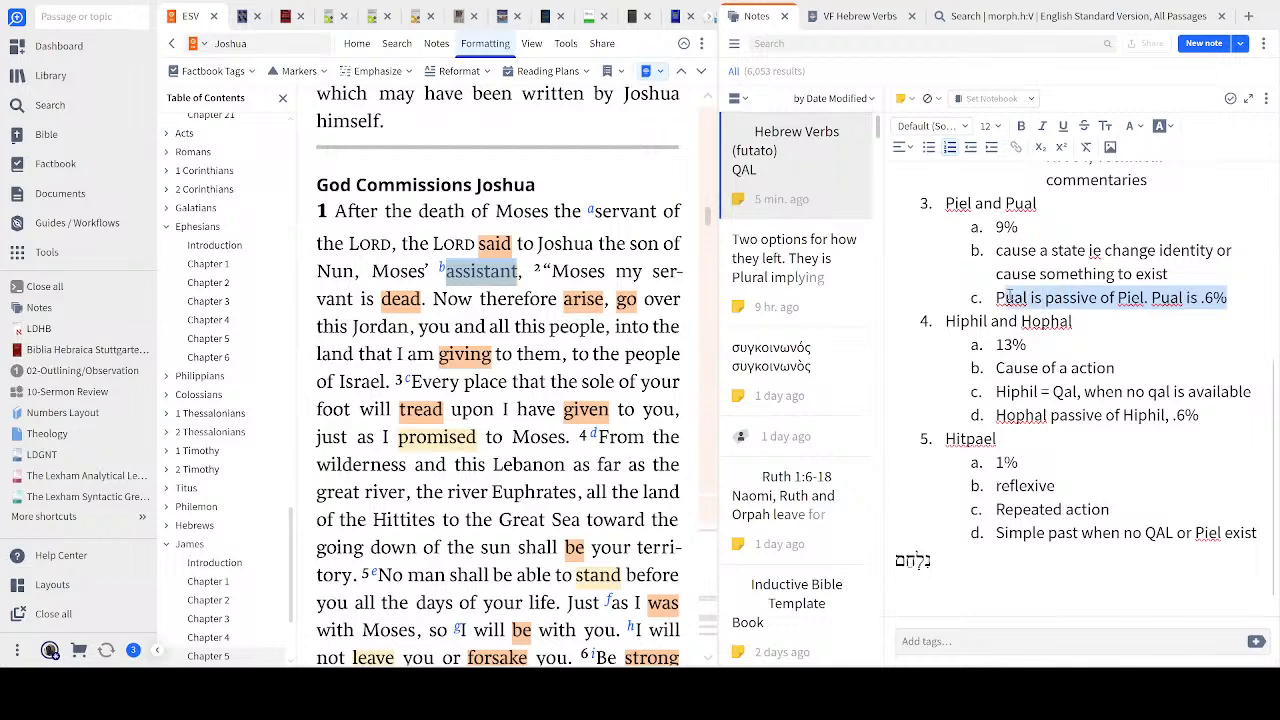
{"action": "scroll", "coordinate": [1012, 298], "scroll_direction": "up", "scroll_amount": 5}
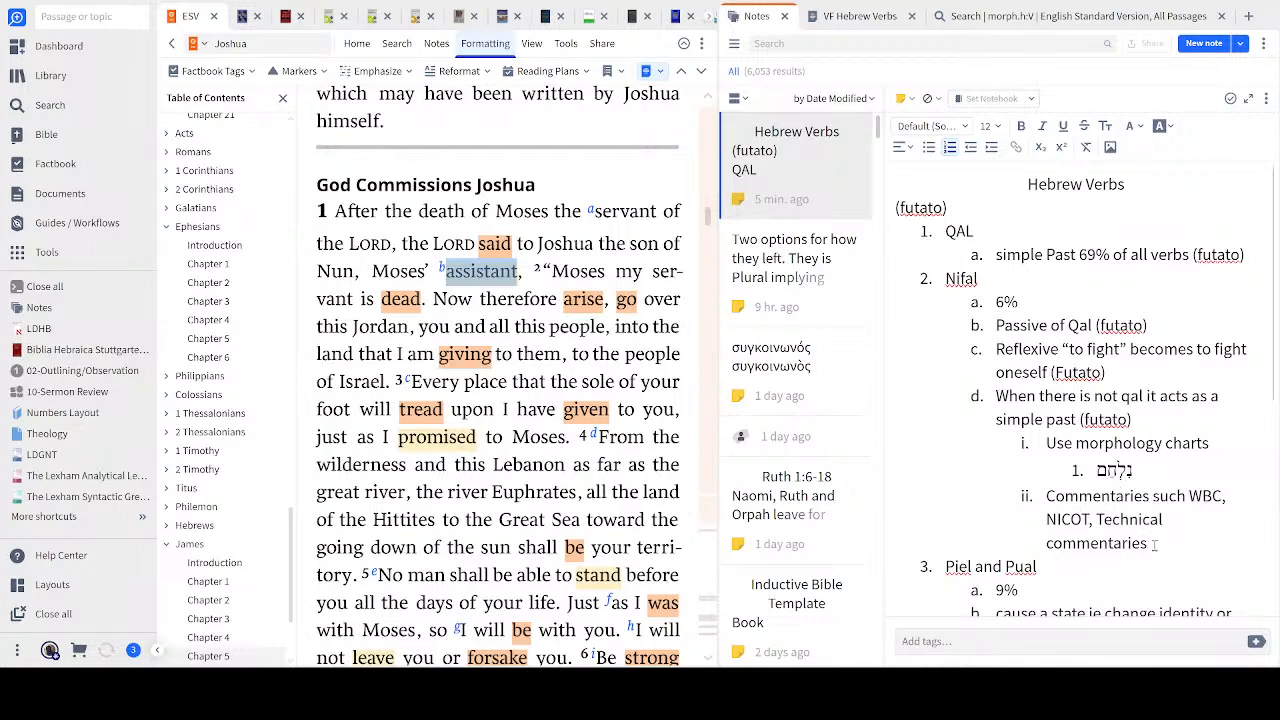
Add a second rule to the VF Hebrew Verbs visual filter that formats morph.h:Vd in Purple
{"action": "left_click", "coordinate": [862, 20]}
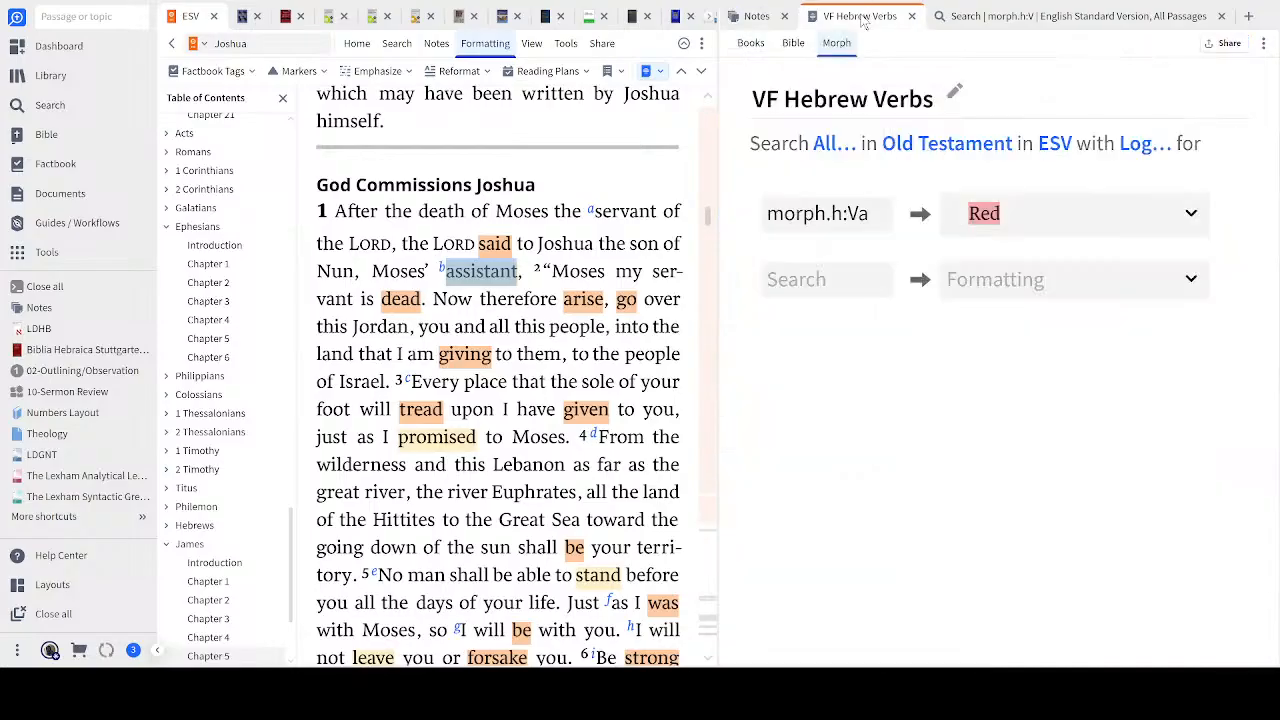
{"action": "left_click", "coordinate": [818, 280]}
{"action": "type", "text": "@"}
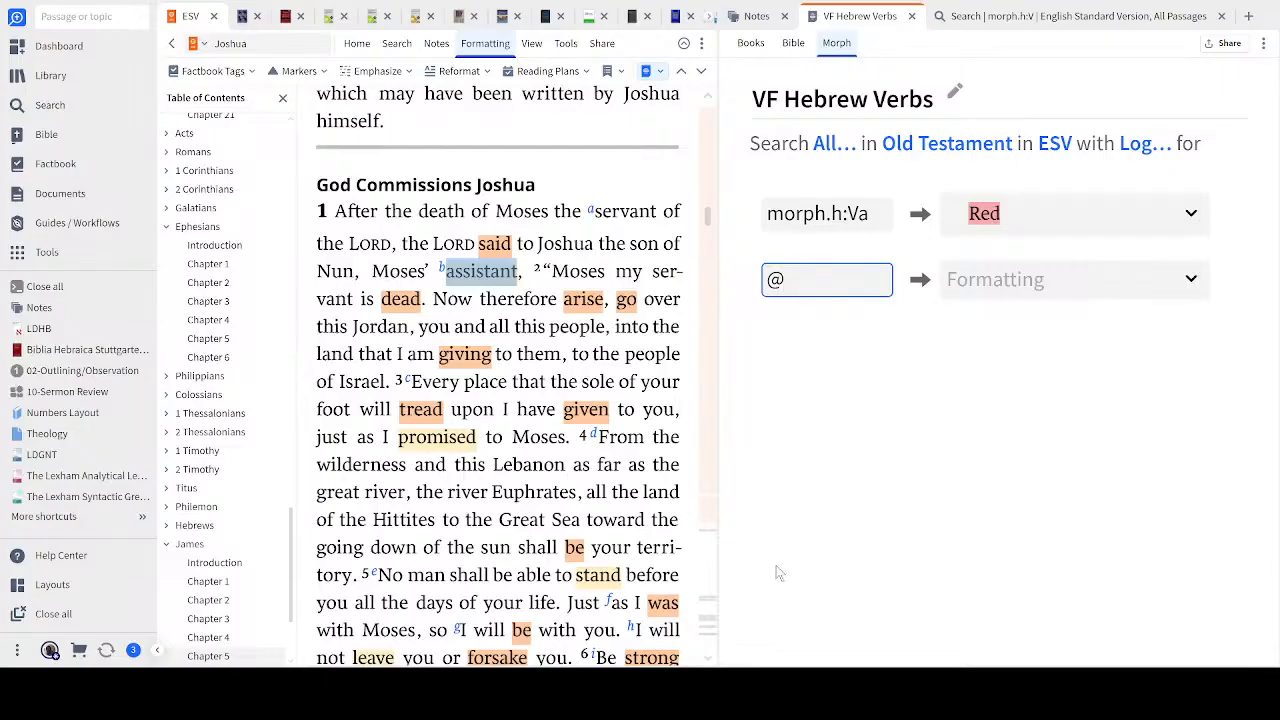
{"action": "type", "text": "V"}
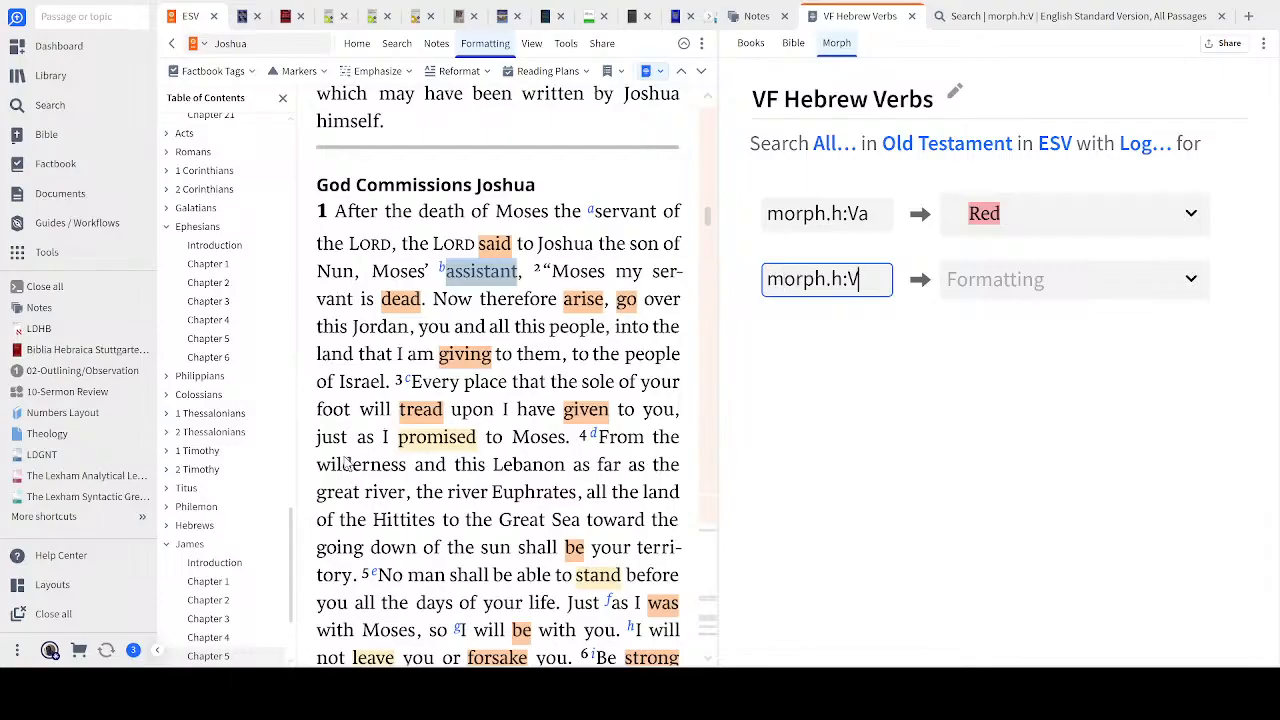
{"action": "type", "text": "d"}
{"action": "left_click", "coordinate": [1197, 288]}
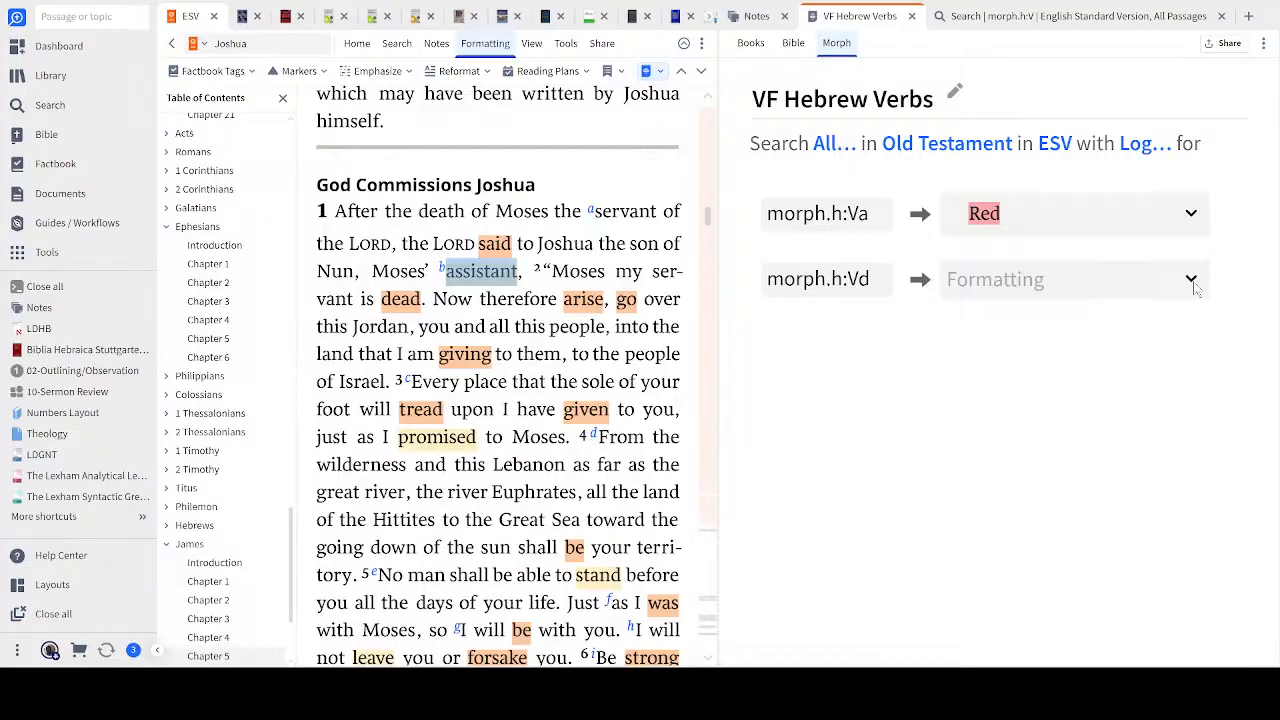
{"action": "left_click", "coordinate": [1193, 284]}
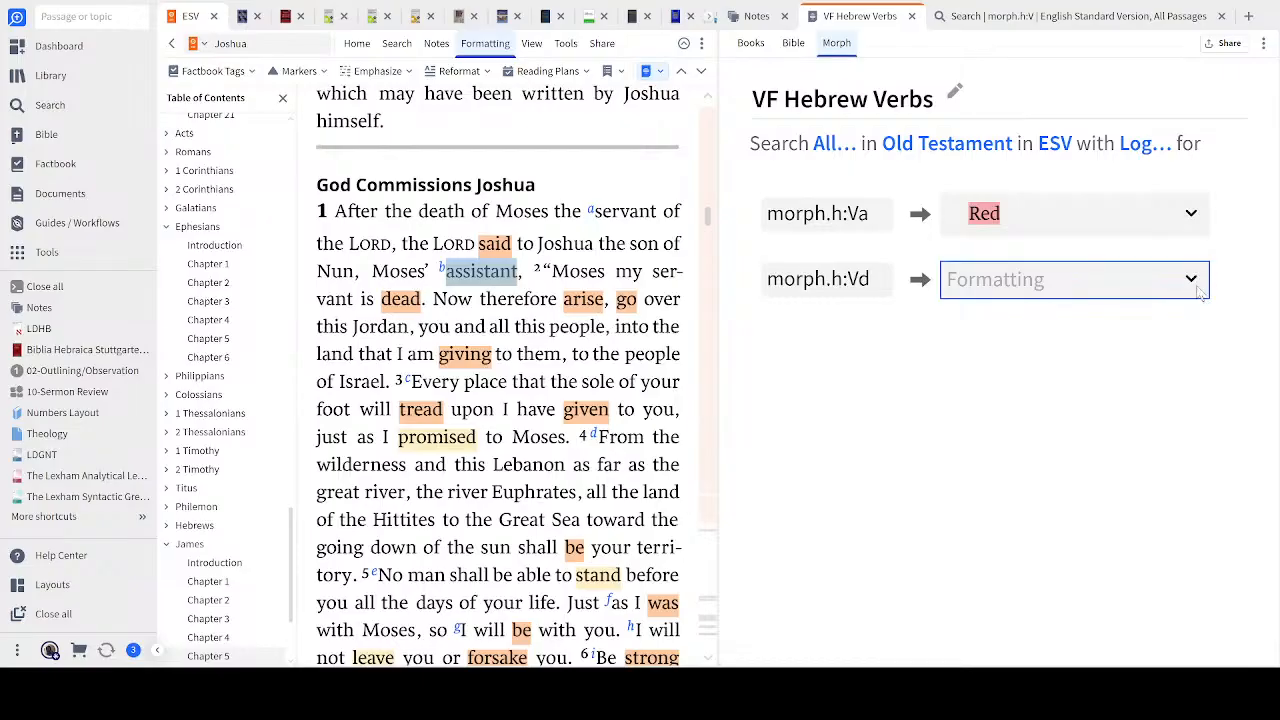
{"action": "left_click", "coordinate": [1193, 284]}
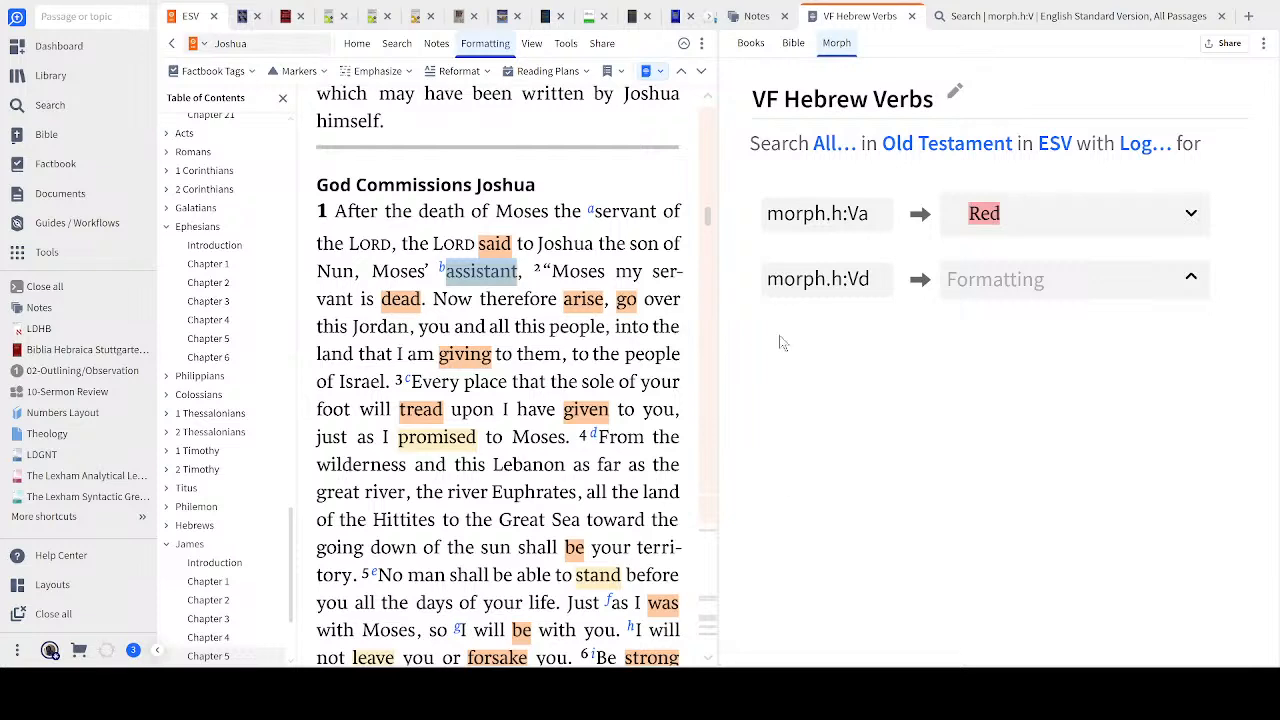
{"action": "left_click", "coordinate": [900, 248]}
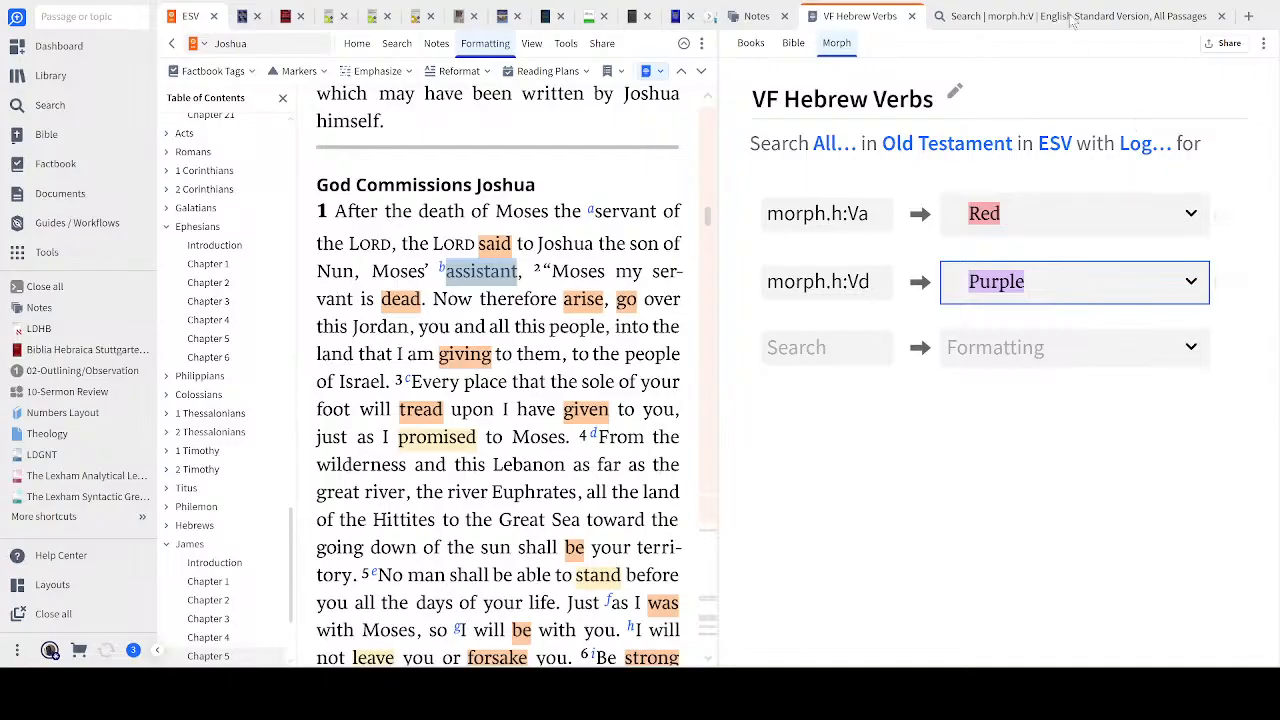
Close the morph.h:V search and look over the red and purple verb highlights in the ESV text of Joshua 1
{"action": "left_click", "coordinate": [1180, 22]}
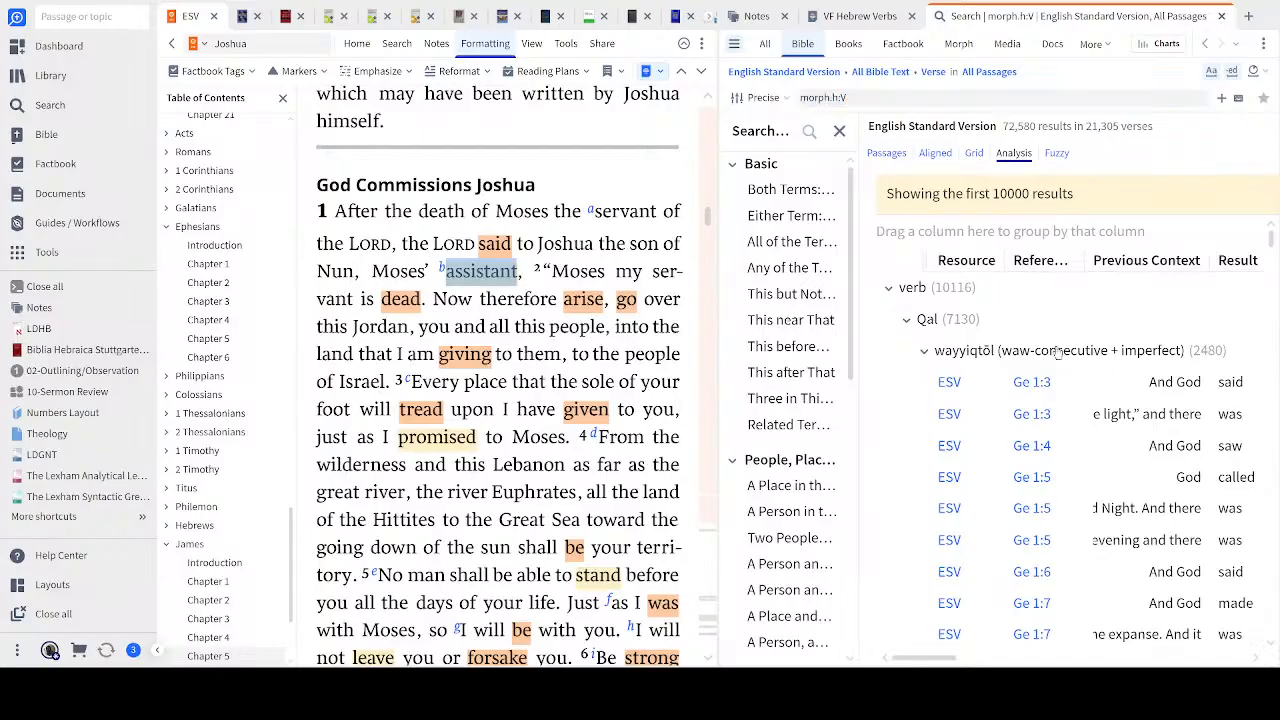
{"action": "key", "text": "ctrl+w"}
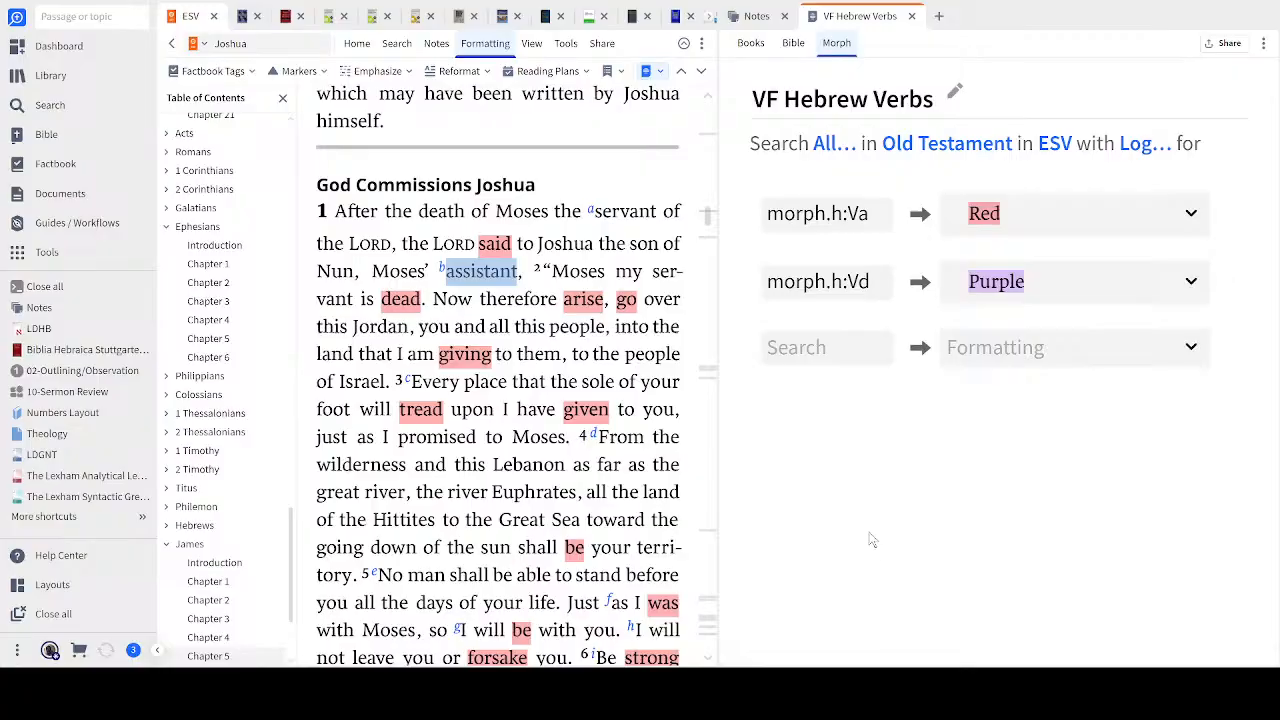
{"action": "scroll", "coordinate": [600, 568], "scroll_direction": "down", "scroll_amount": 3}
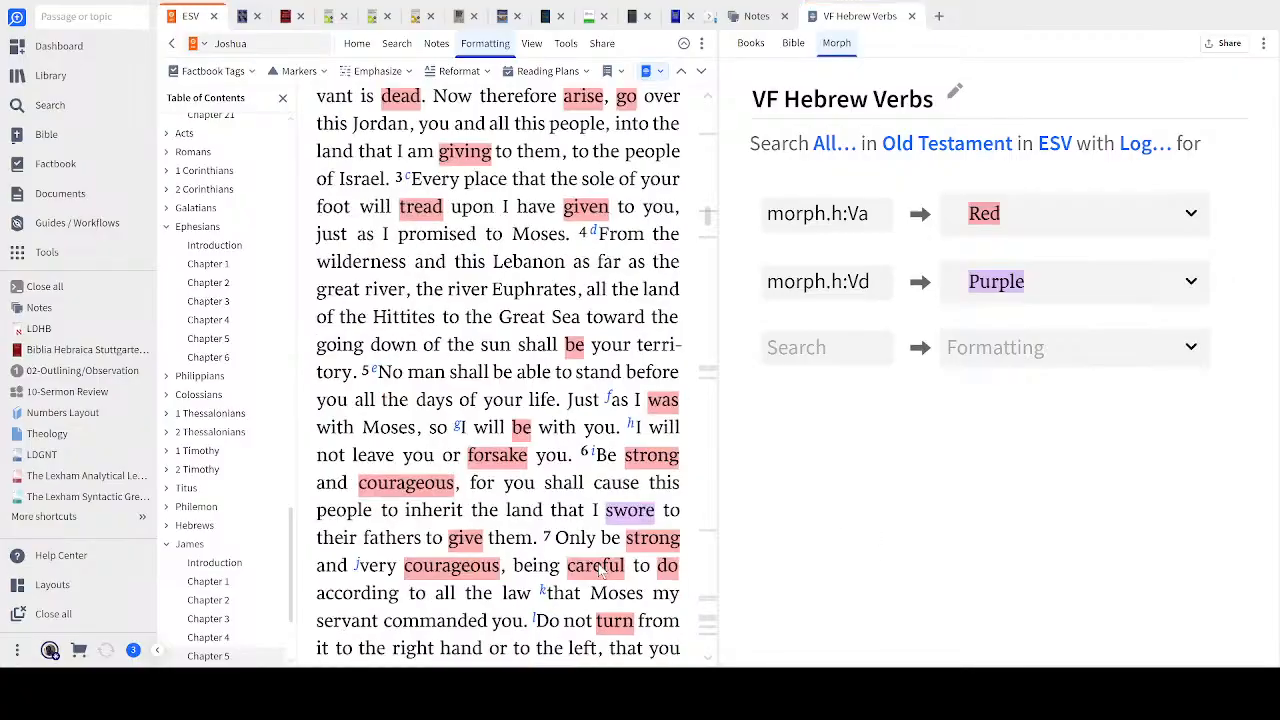
{"action": "scroll", "coordinate": [600, 568], "scroll_direction": "down", "scroll_amount": 6}
{"action": "scroll", "coordinate": [616, 570], "scroll_direction": "up", "scroll_amount": 3}
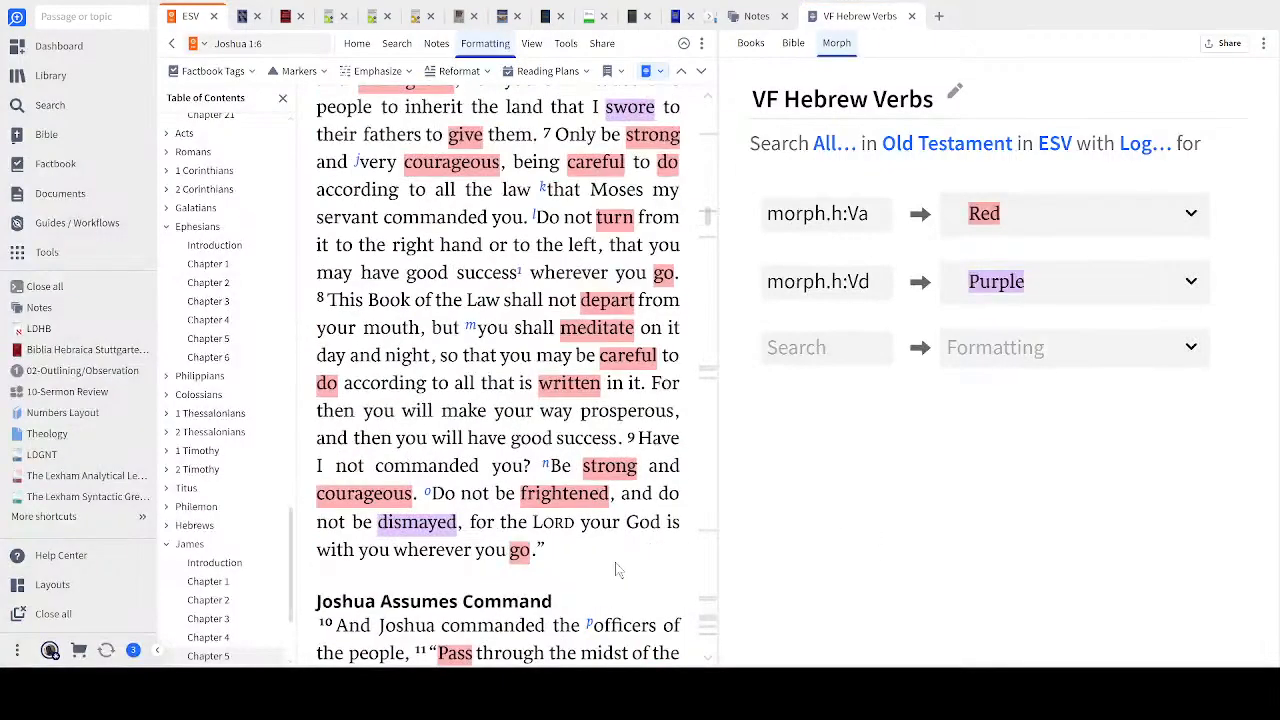
{"action": "scroll", "coordinate": [616, 570], "scroll_direction": "up", "scroll_amount": 6}
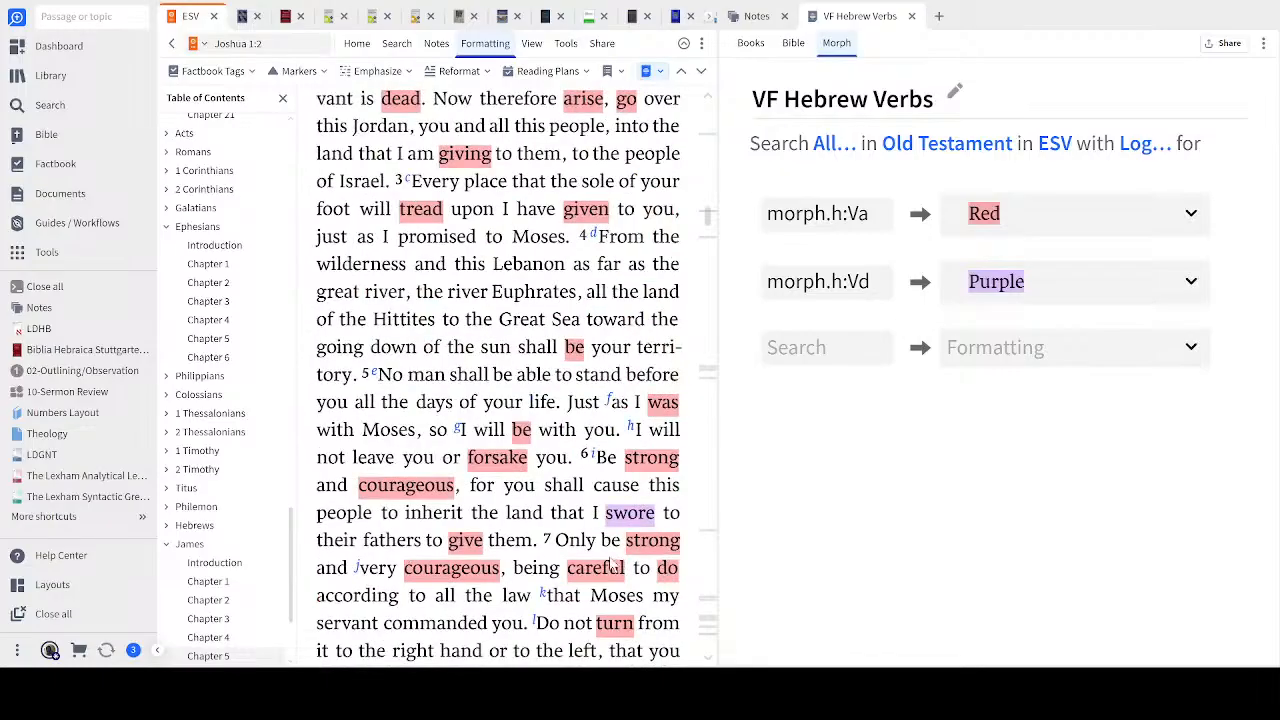
{"action": "scroll", "coordinate": [613, 566], "scroll_direction": "up", "scroll_amount": 5}
{"action": "scroll", "coordinate": [613, 566], "scroll_direction": "down", "scroll_amount": 2}
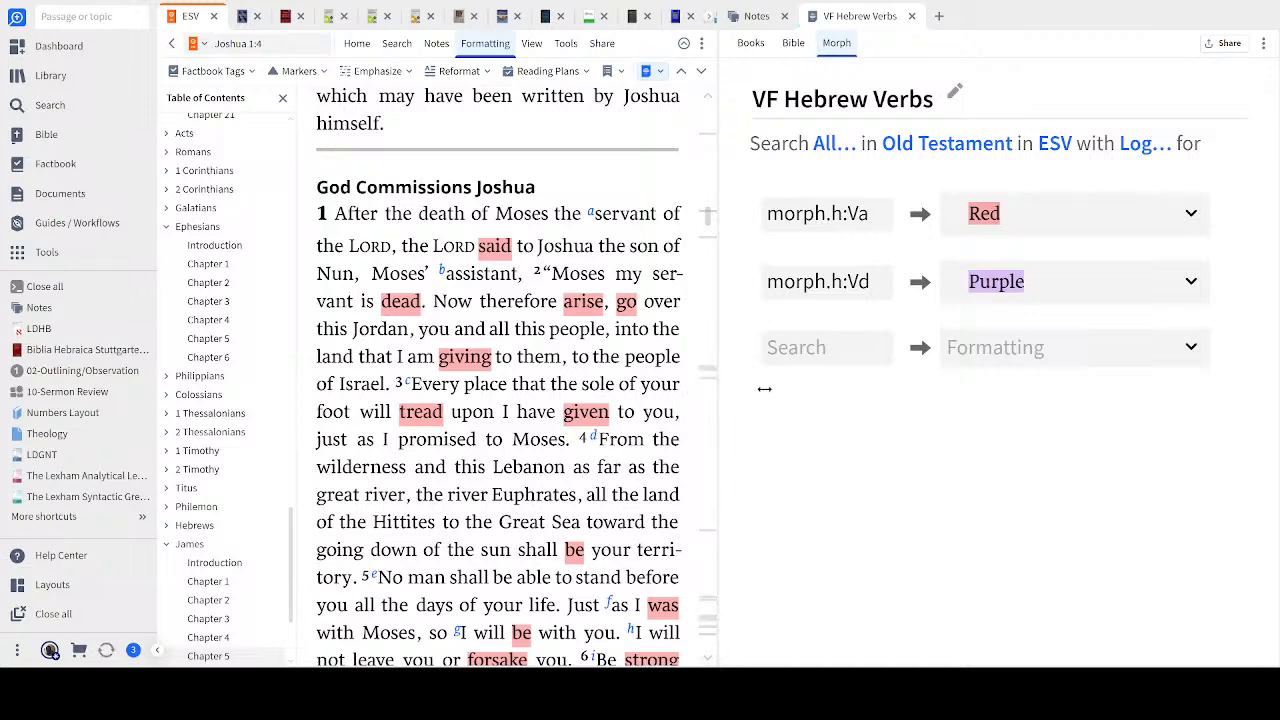
Widen the ESV pane and compare "swore" in Joshua 1:6 with the Nifal meanings in the Hebrew Verbs note
{"action": "left_click_drag", "start_coordinate": [764, 388], "coordinate": [812, 396]}
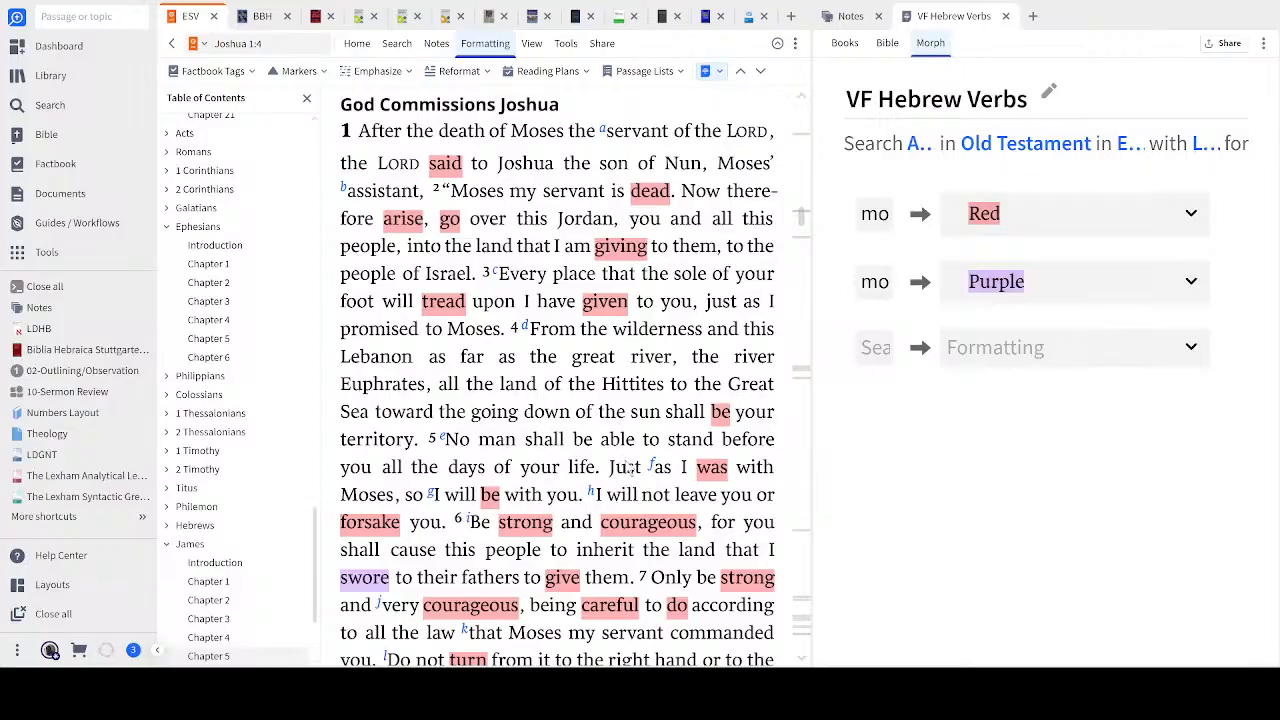
{"action": "left_click", "coordinate": [850, 18]}
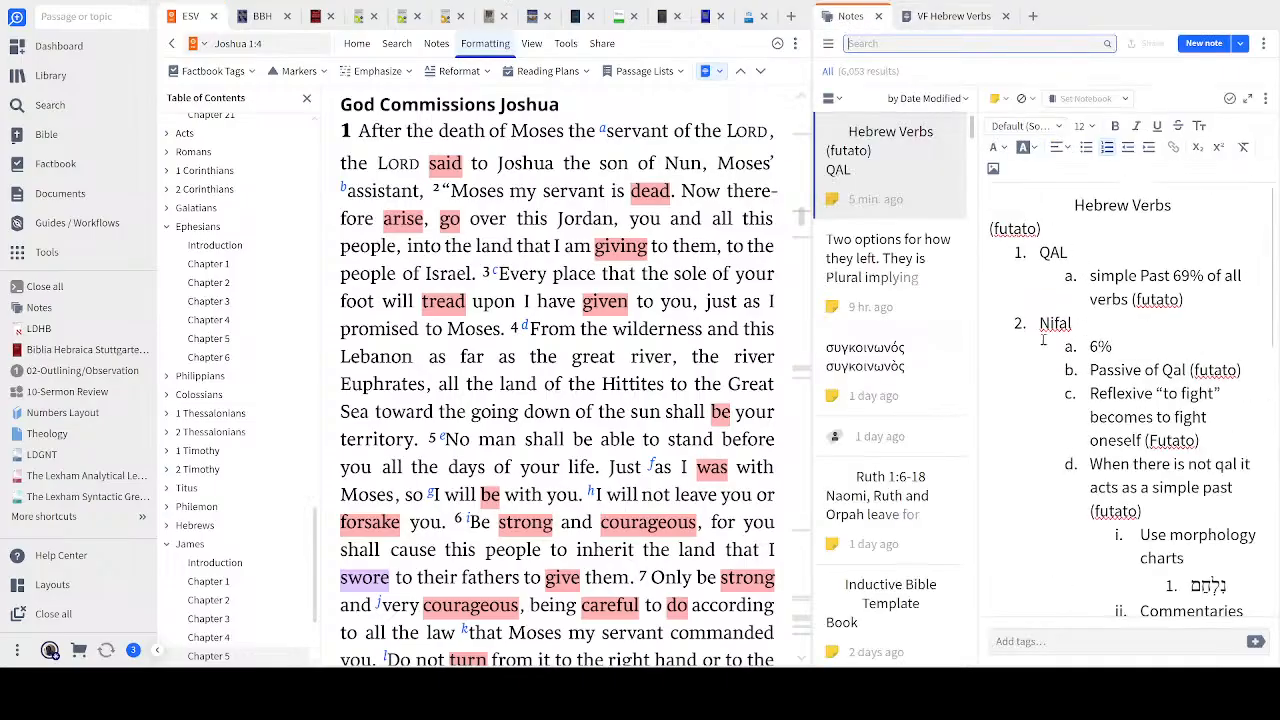
{"action": "double_click", "coordinate": [366, 580]}
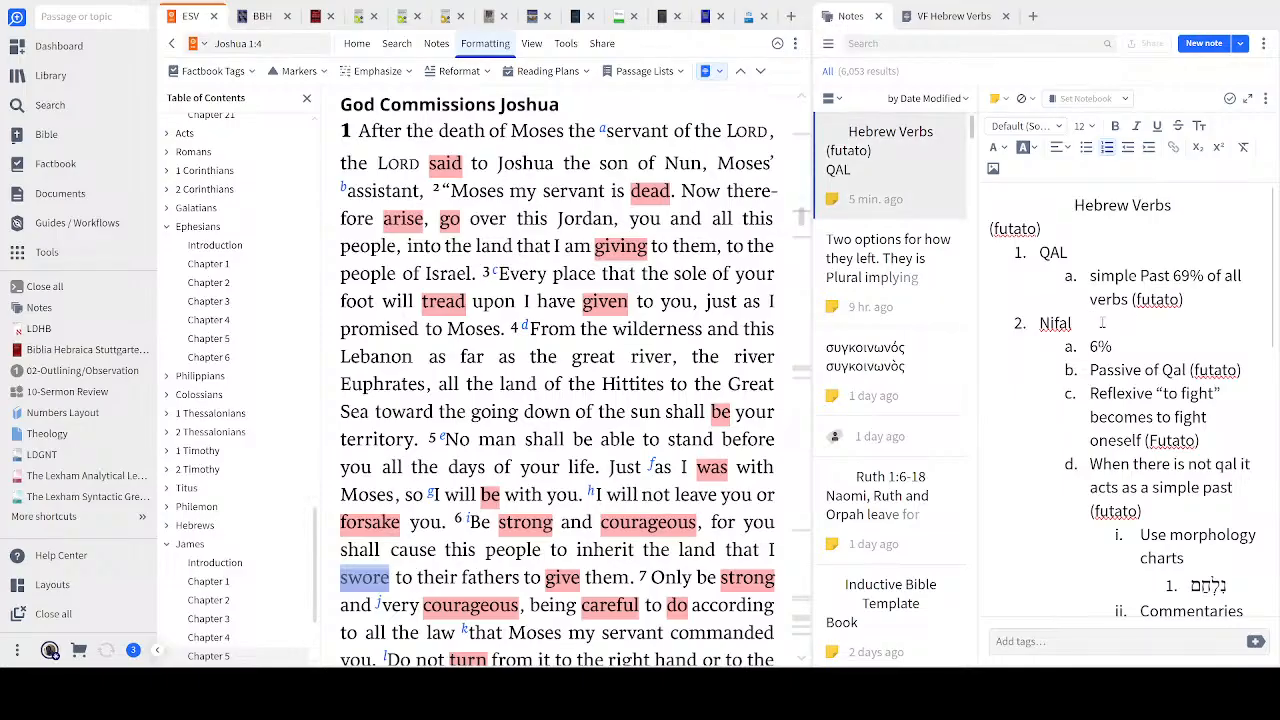
{"action": "left_click_drag", "start_coordinate": [1090, 370], "coordinate": [1243, 372]}
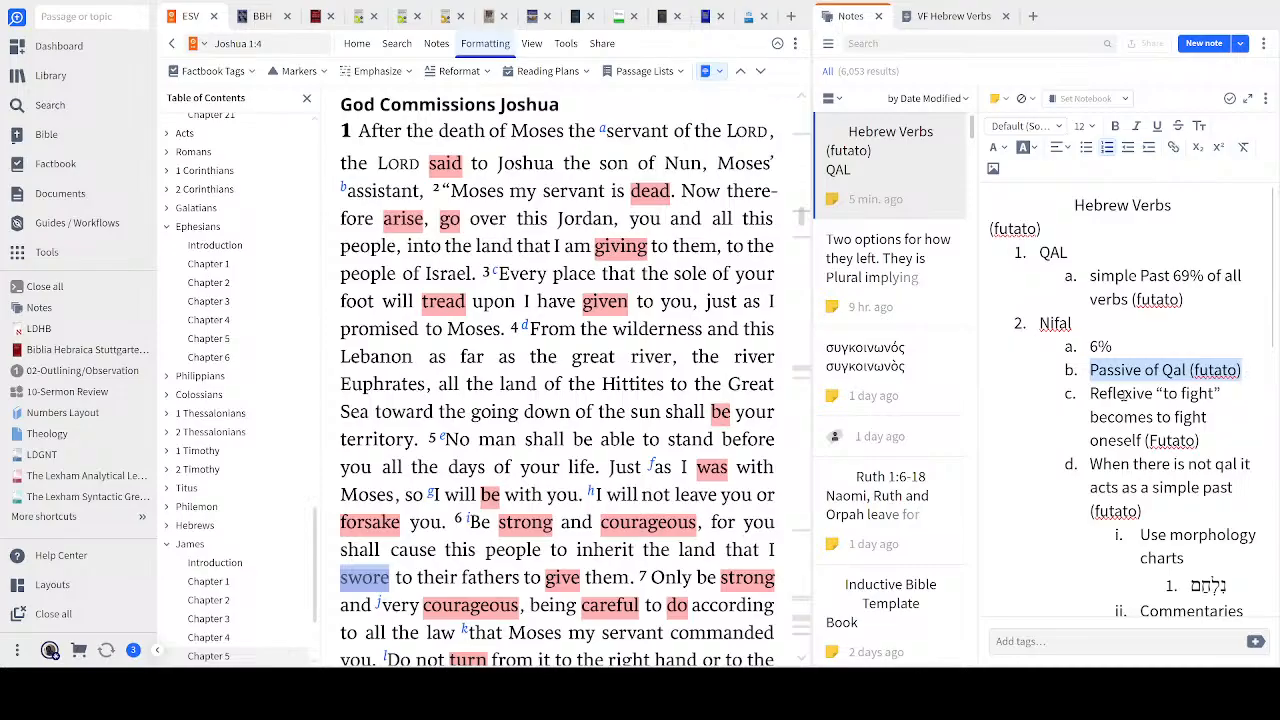
{"action": "left_click_drag", "start_coordinate": [1090, 393], "coordinate": [1221, 438]}
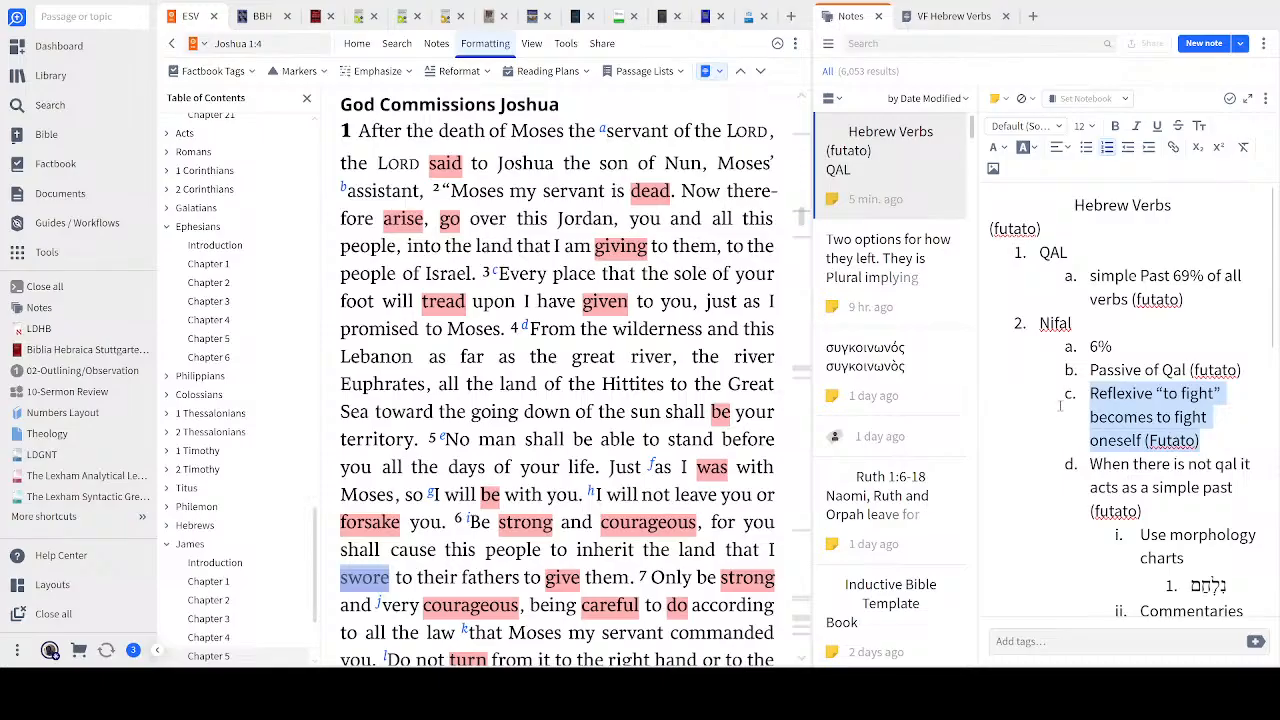
{"action": "scroll", "coordinate": [1060, 405], "scroll_direction": "down", "scroll_amount": 1}
{"action": "left_click_drag", "start_coordinate": [1090, 388], "coordinate": [1246, 433]}
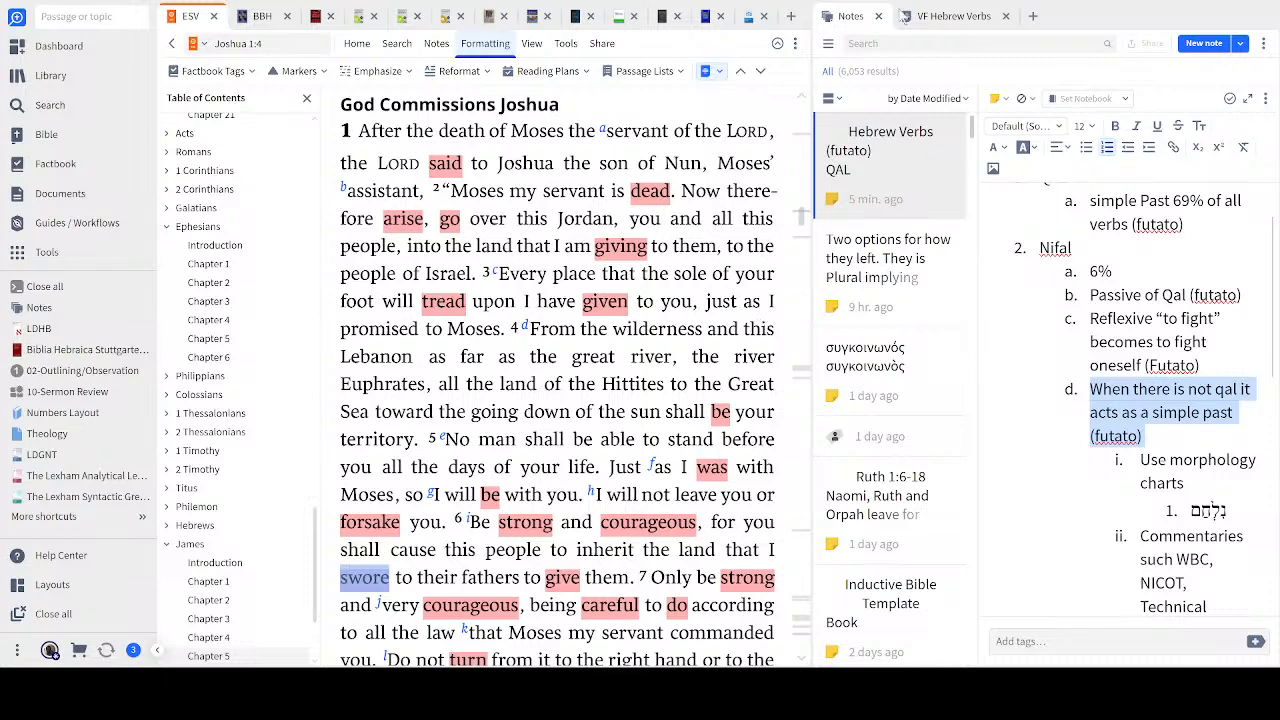
Try to chart the verb שבע in place of שרת in the Hebrew morphology chart, and return to the ESV text
{"action": "left_click", "coordinate": [748, 18]}
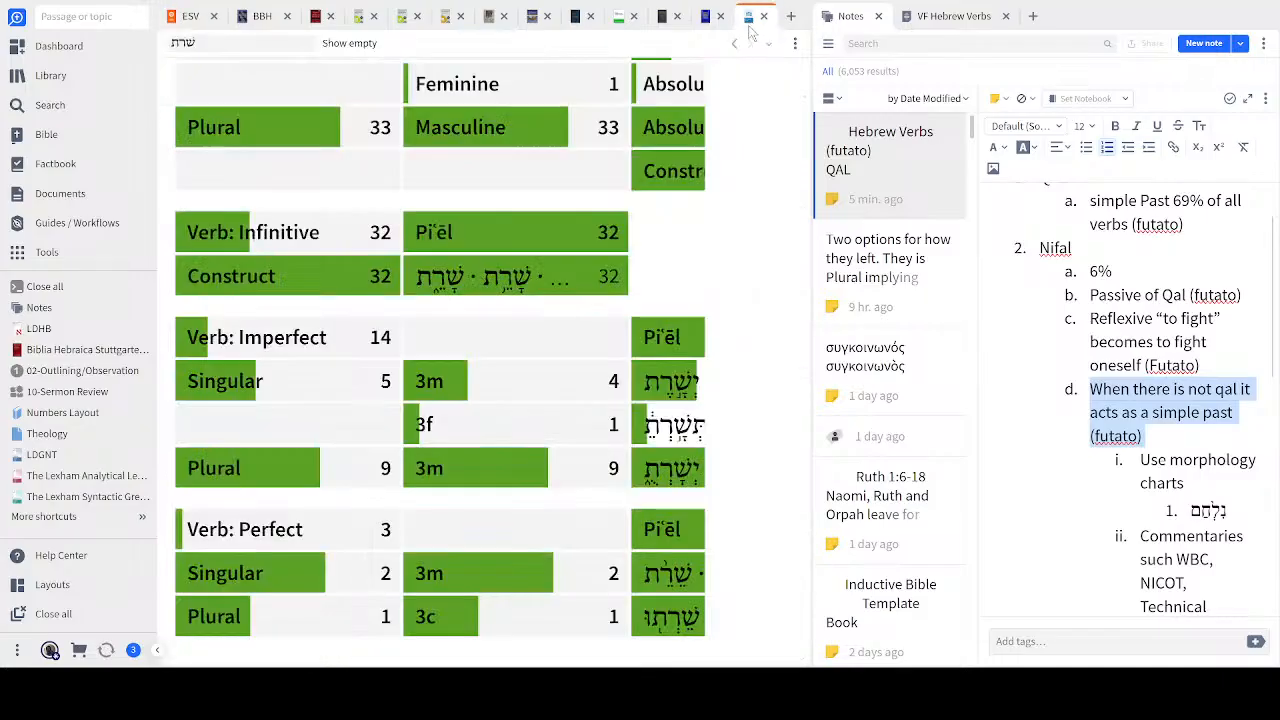
{"action": "left_click", "coordinate": [175, 43]}
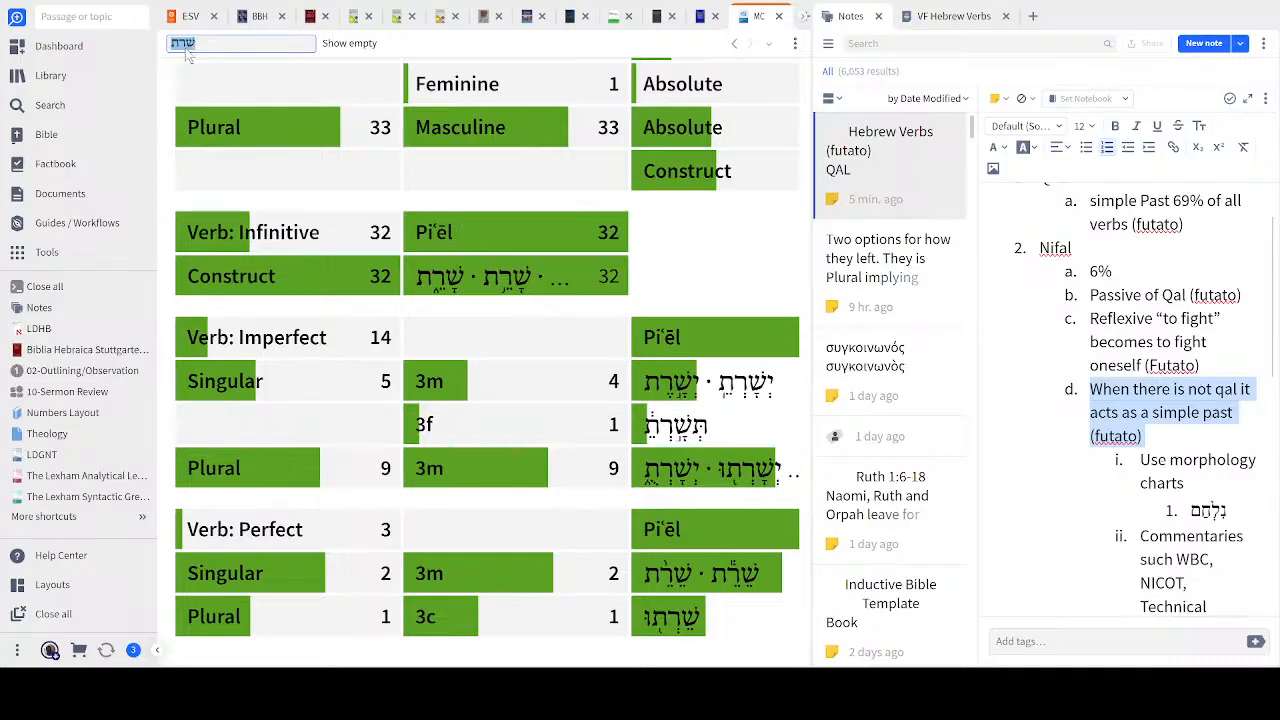
{"action": "type", "text": "שבע"}
{"action": "left_click_drag", "start_coordinate": [172, 43], "coordinate": [196, 45]}
{"action": "type", "text": "שבע"}
{"action": "left_click", "coordinate": [712, 219]}
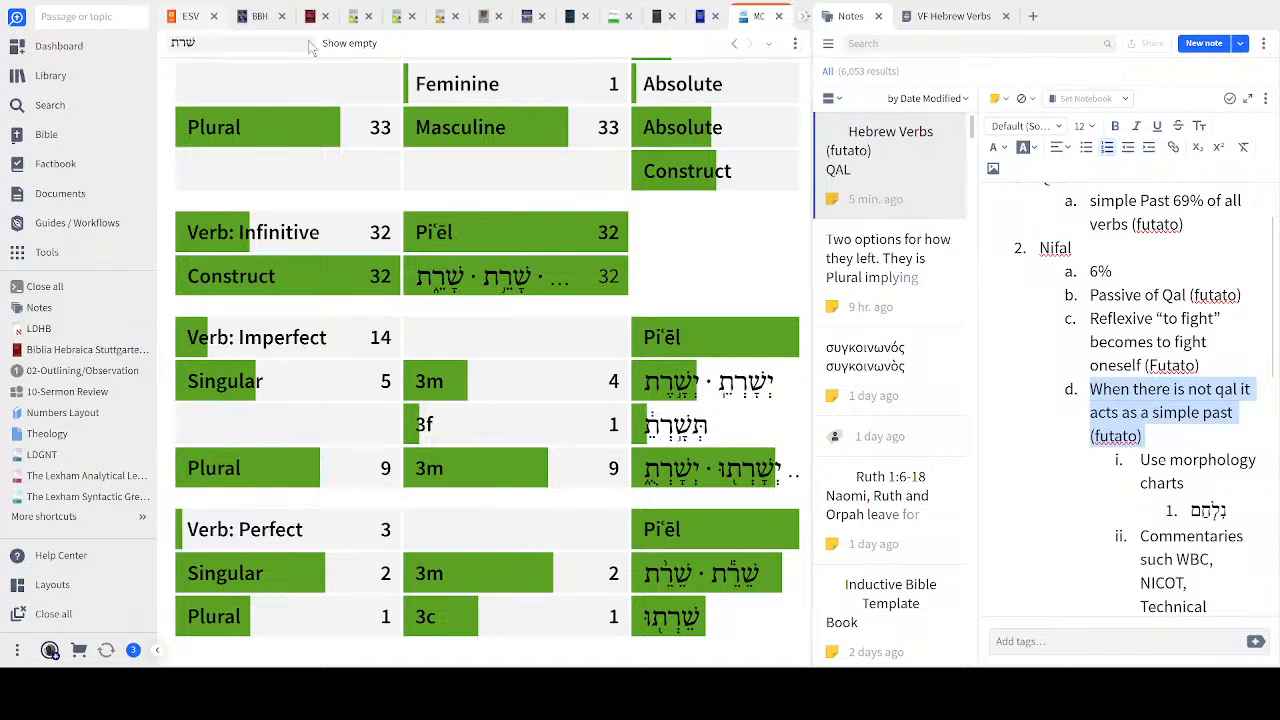
{"action": "left_click", "coordinate": [184, 20]}
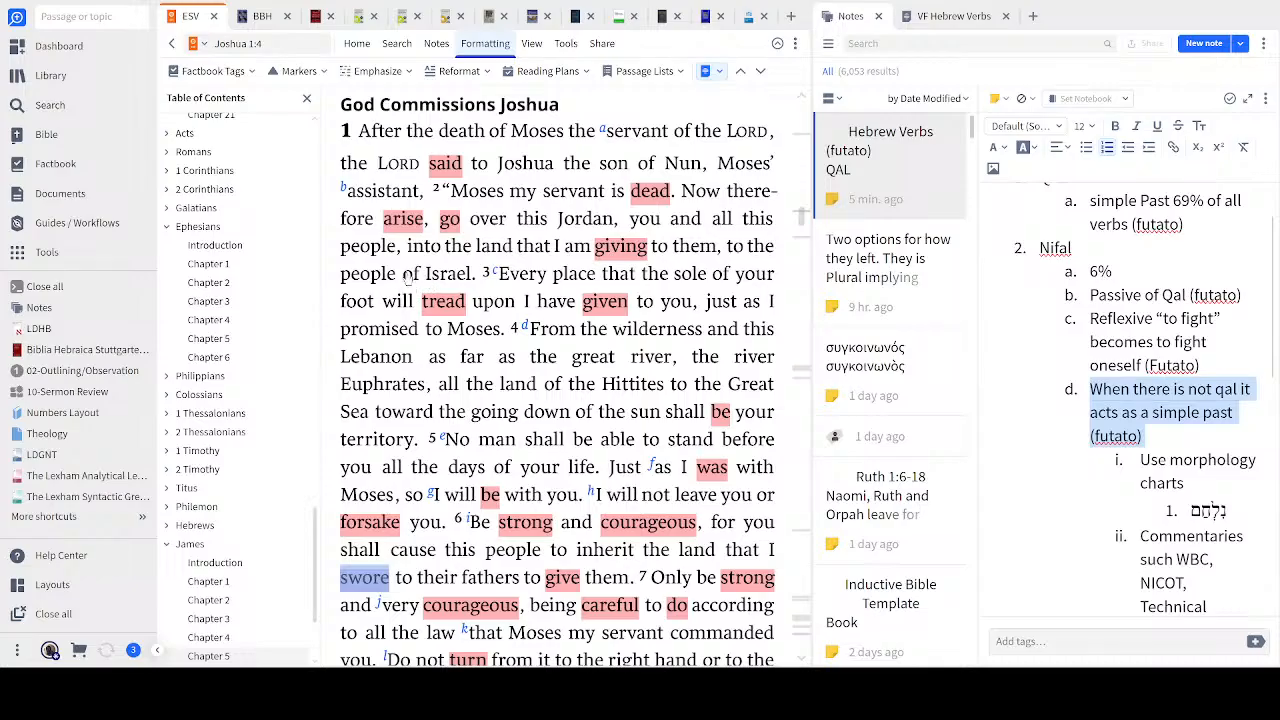
Reopen the morphology chart for שרת, show its empty entries and hide them again
{"action": "left_click", "coordinate": [738, 20]}
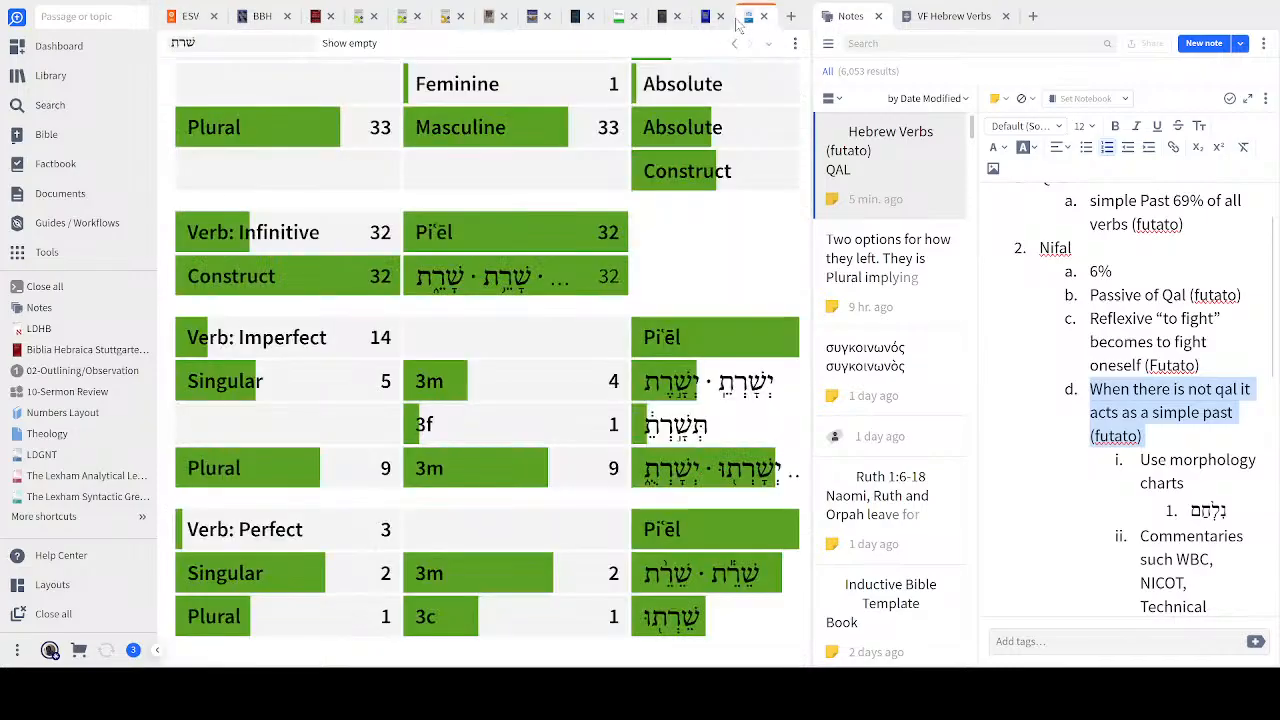
{"action": "left_click", "coordinate": [208, 40]}
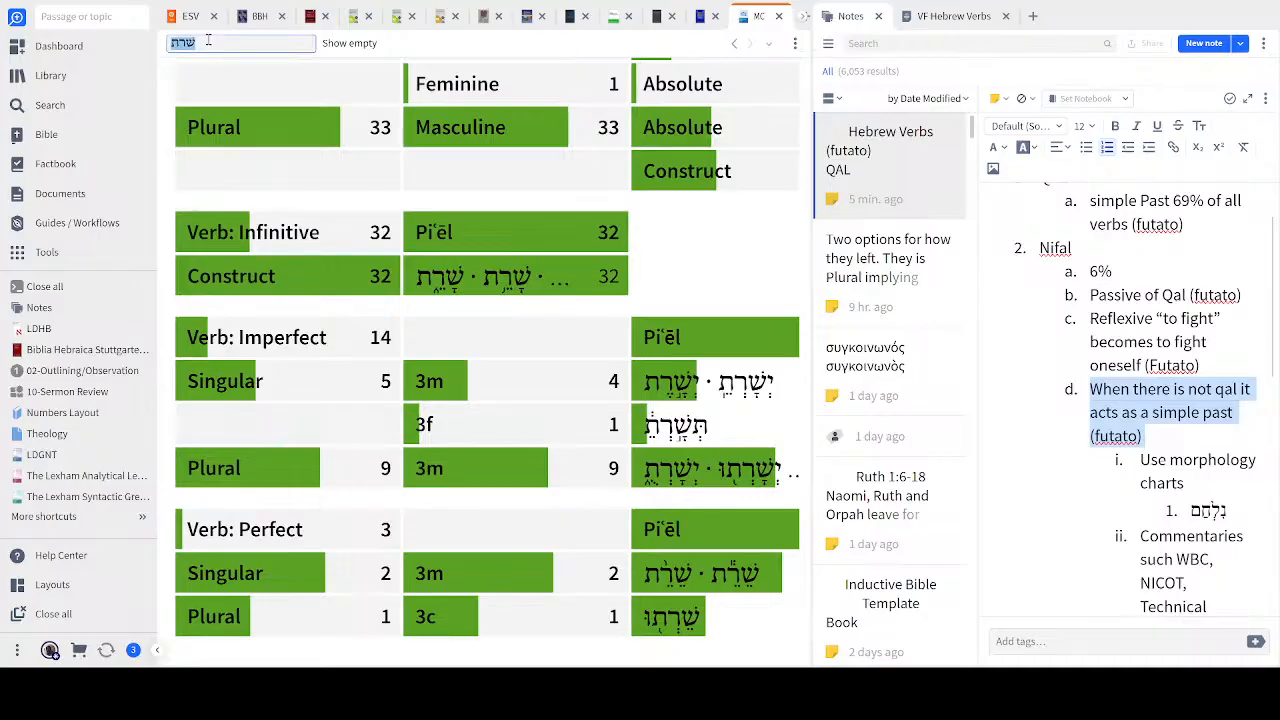
{"action": "left_click", "coordinate": [208, 40]}
{"action": "left_click", "coordinate": [352, 44]}
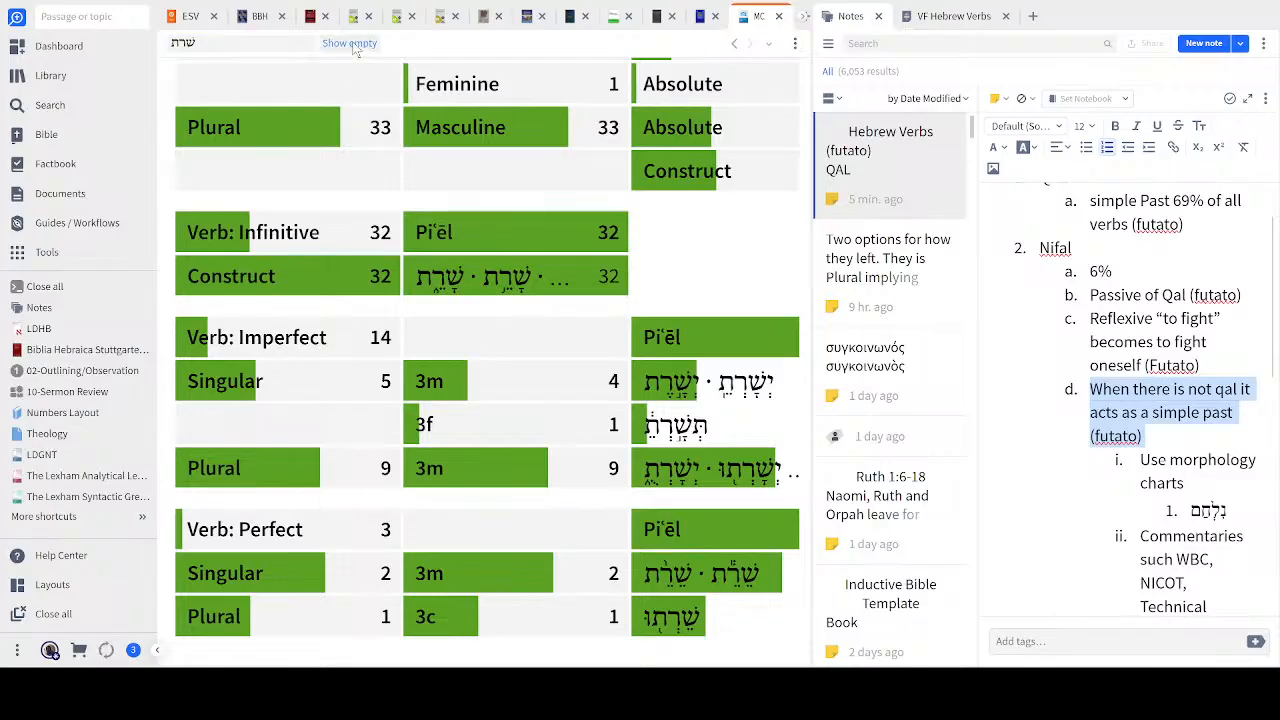
{"action": "double_click", "coordinate": [356, 48]}
{"action": "left_click", "coordinate": [352, 48]}
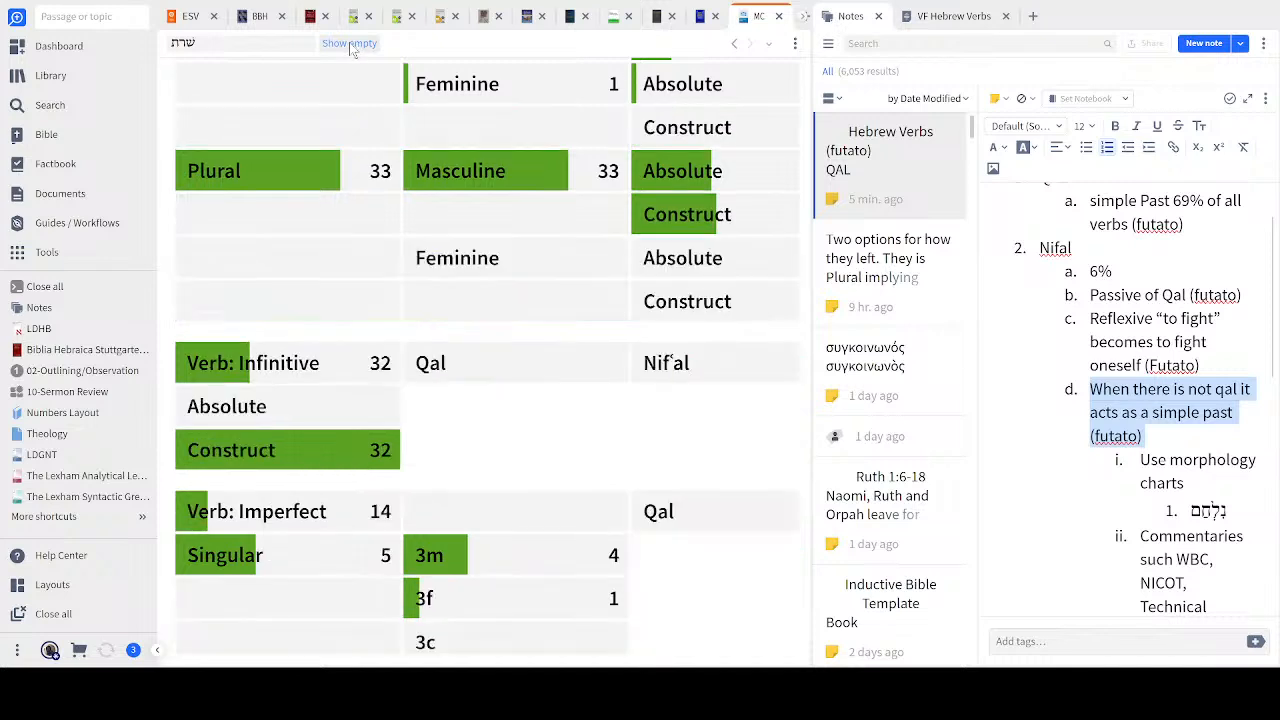
{"action": "left_click", "coordinate": [352, 48]}
Try once more to replace שרת with שבע in the morphology chart, and go back to Joshua 1 in the ESV
{"action": "double_click", "coordinate": [261, 43]}
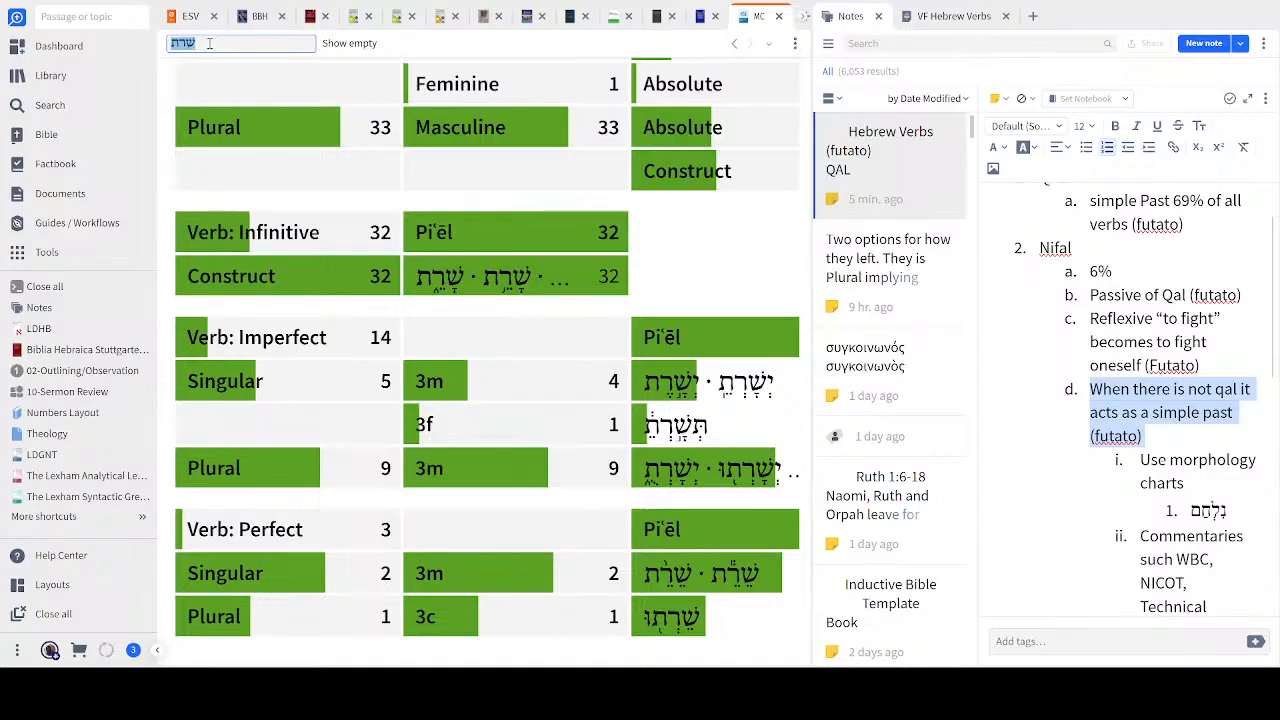
{"action": "type", "text": "שבע"}
{"action": "left_click", "coordinate": [186, 19]}
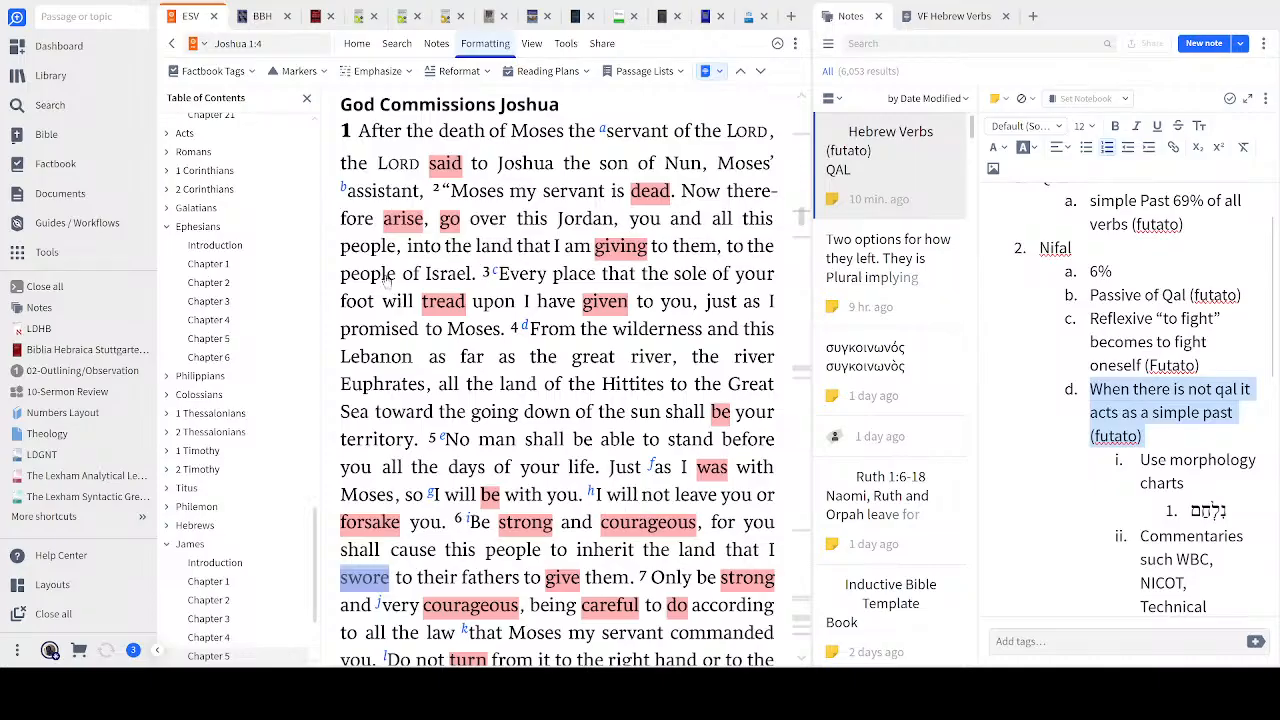
Replace שרת with the verb שבע 1 in the Hebrew morphology chart and generate its chart
{"action": "left_click", "coordinate": [747, 17]}
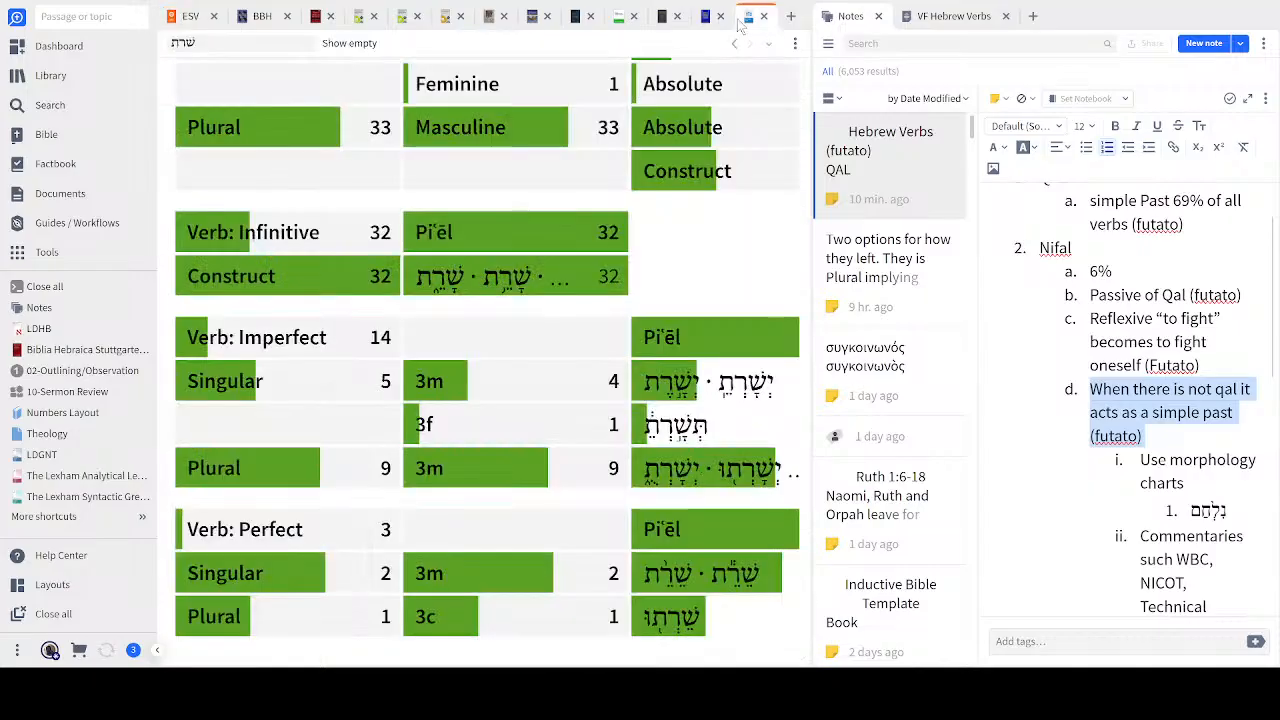
{"action": "left_click", "coordinate": [200, 42]}
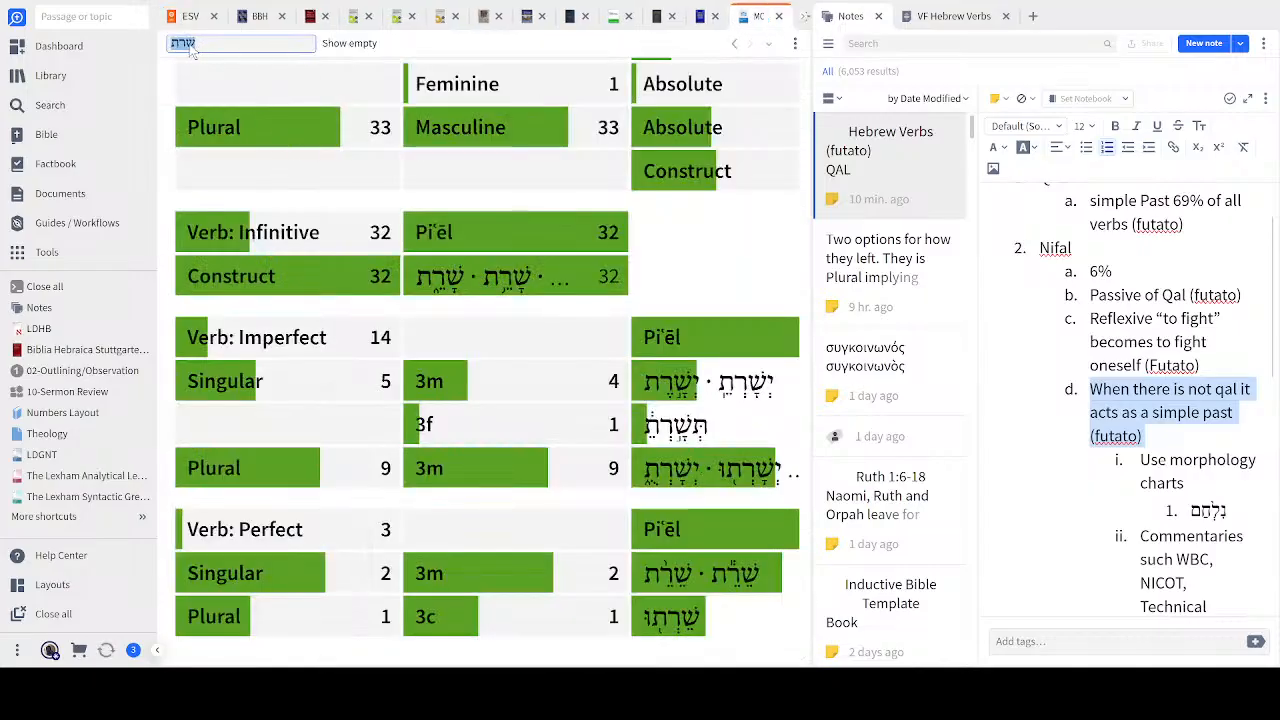
{"action": "type", "text": "שבע"}
{"action": "double_click", "coordinate": [172, 46]}
{"action": "type", "text": "שבע"}
{"action": "key", "text": "Return"}
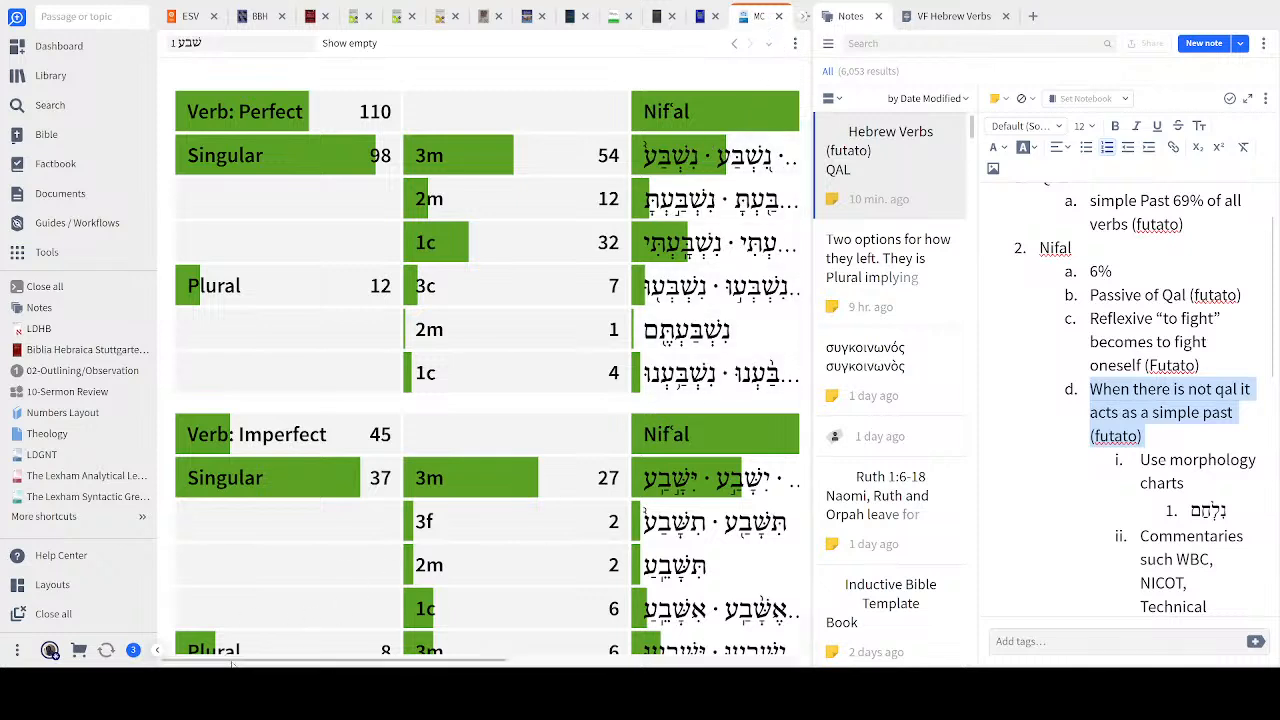
Examine which stems שבע uses across the perfect, imperfect, participle and infinitive sections of its morphology chart
{"action": "left_click_drag", "start_coordinate": [270, 662], "coordinate": [300, 663]}
{"action": "left_click_drag", "start_coordinate": [263, 657], "coordinate": [63, 621]}
{"action": "scroll", "coordinate": [313, 508], "scroll_direction": "down", "scroll_amount": 3}
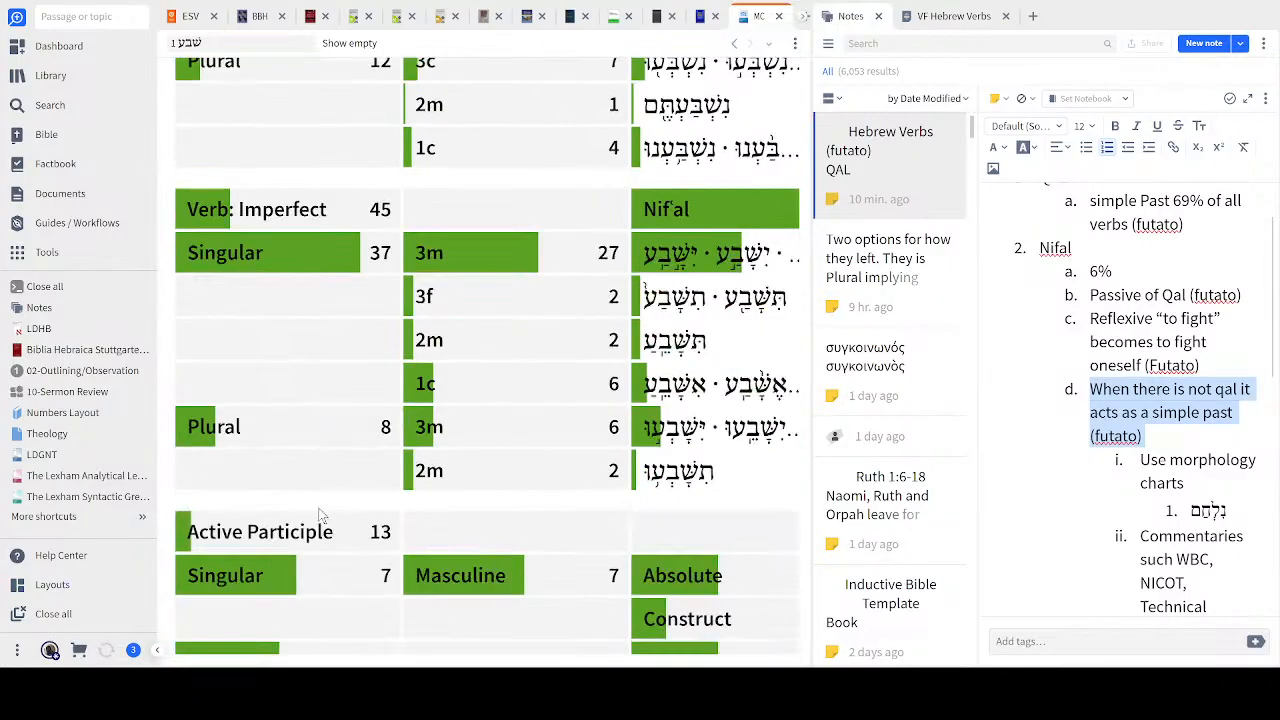
{"action": "left_click_drag", "start_coordinate": [218, 662], "coordinate": [313, 633]}
{"action": "scroll", "coordinate": [368, 517], "scroll_direction": "down", "scroll_amount": 3}
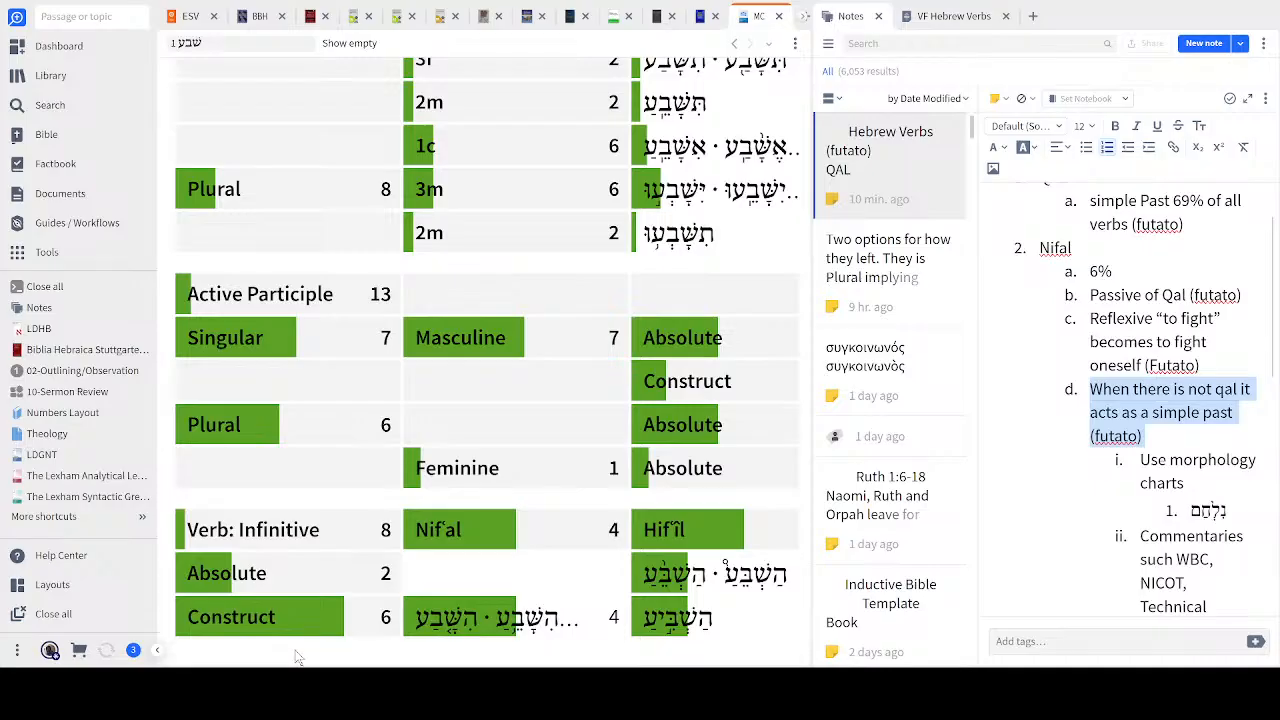
{"action": "left_click_drag", "start_coordinate": [430, 662], "coordinate": [355, 663]}
{"action": "scroll", "coordinate": [169, 267], "scroll_direction": "up", "scroll_amount": 6}
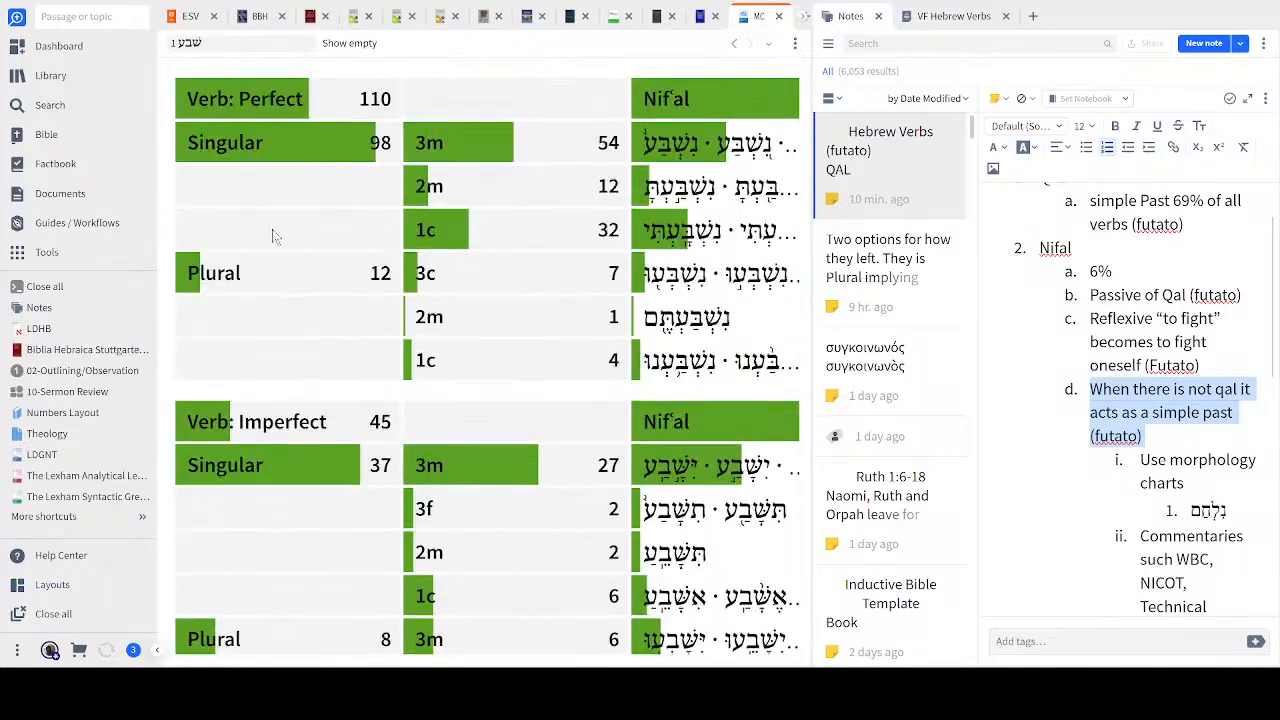
{"action": "scroll", "coordinate": [272, 230], "scroll_direction": "up", "scroll_amount": 1}
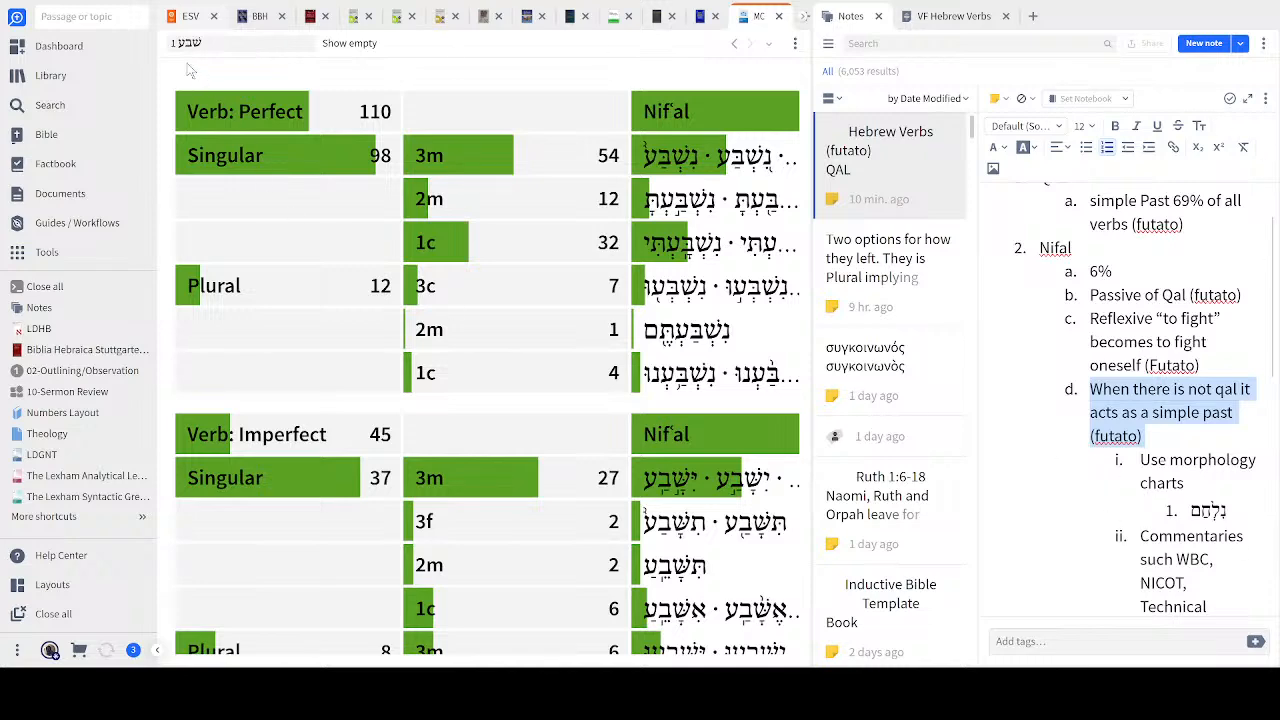
Return to Joshua 1 in the ESV and review the Nifal and Piel sections of the Hebrew Verbs note
{"action": "left_click", "coordinate": [190, 17]}
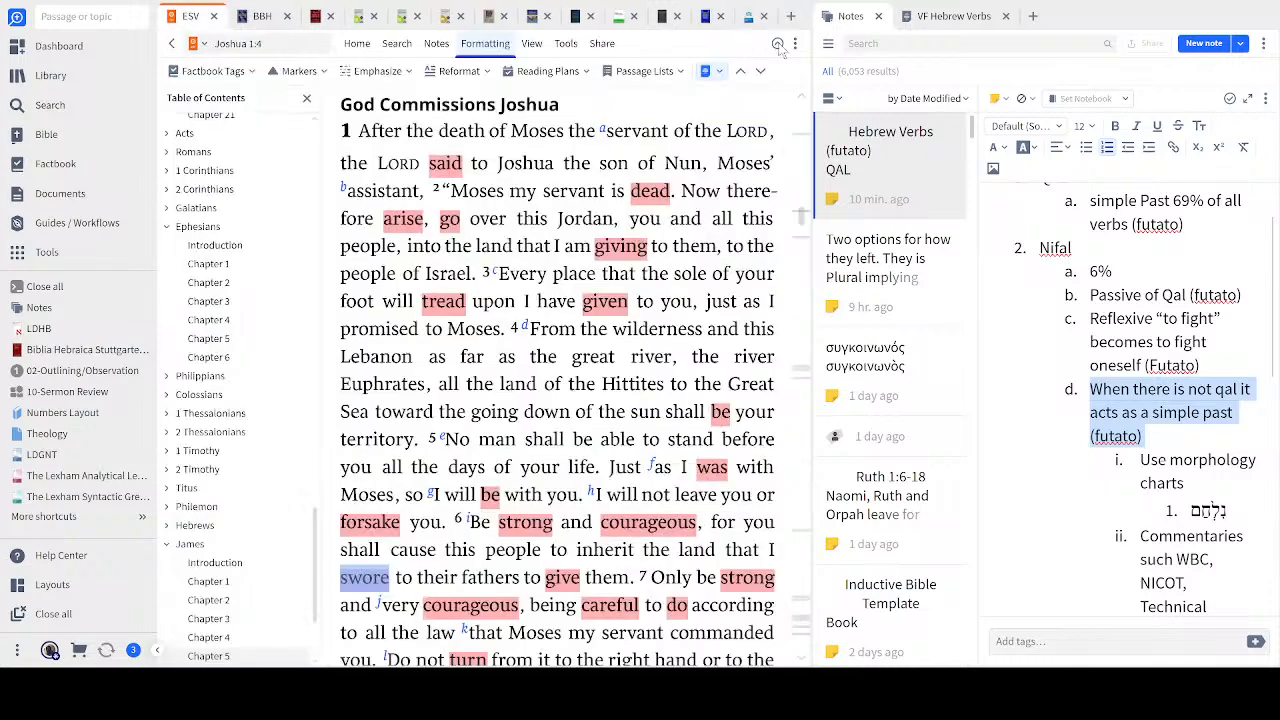
{"action": "scroll", "coordinate": [1127, 448], "scroll_direction": "down", "scroll_amount": 5}
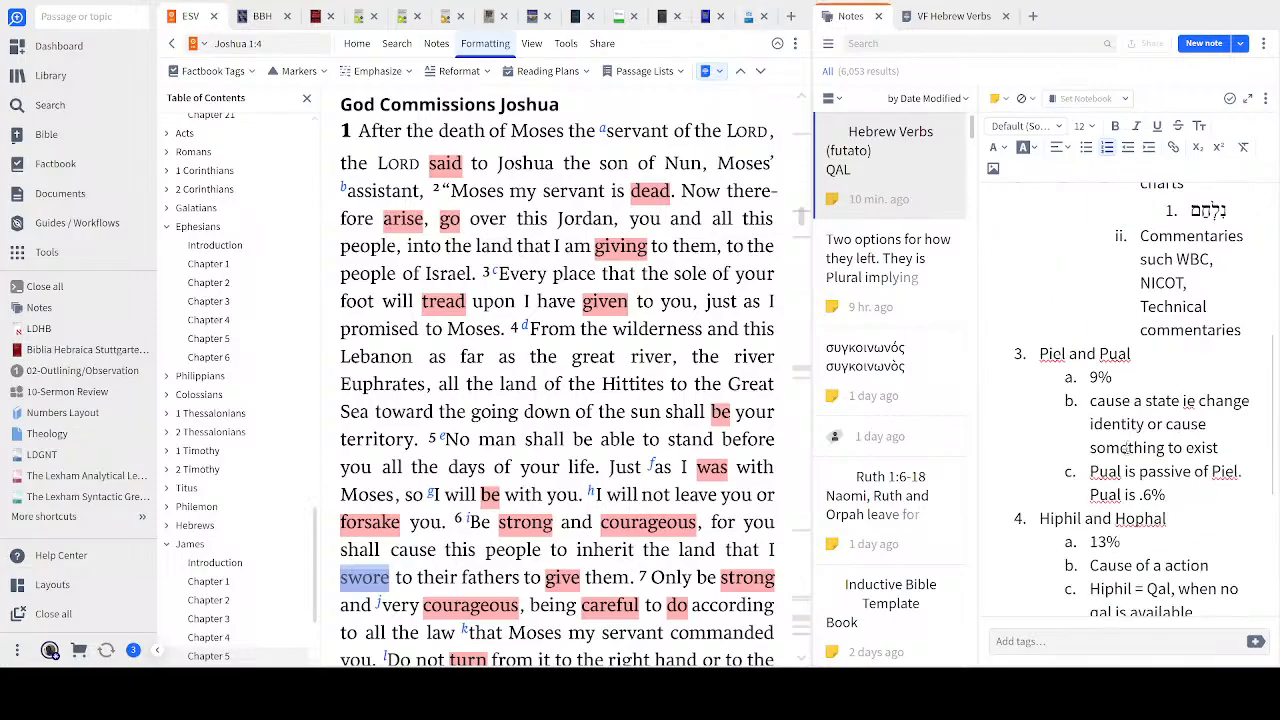
{"action": "scroll", "coordinate": [1104, 402], "scroll_direction": "up", "scroll_amount": 3}
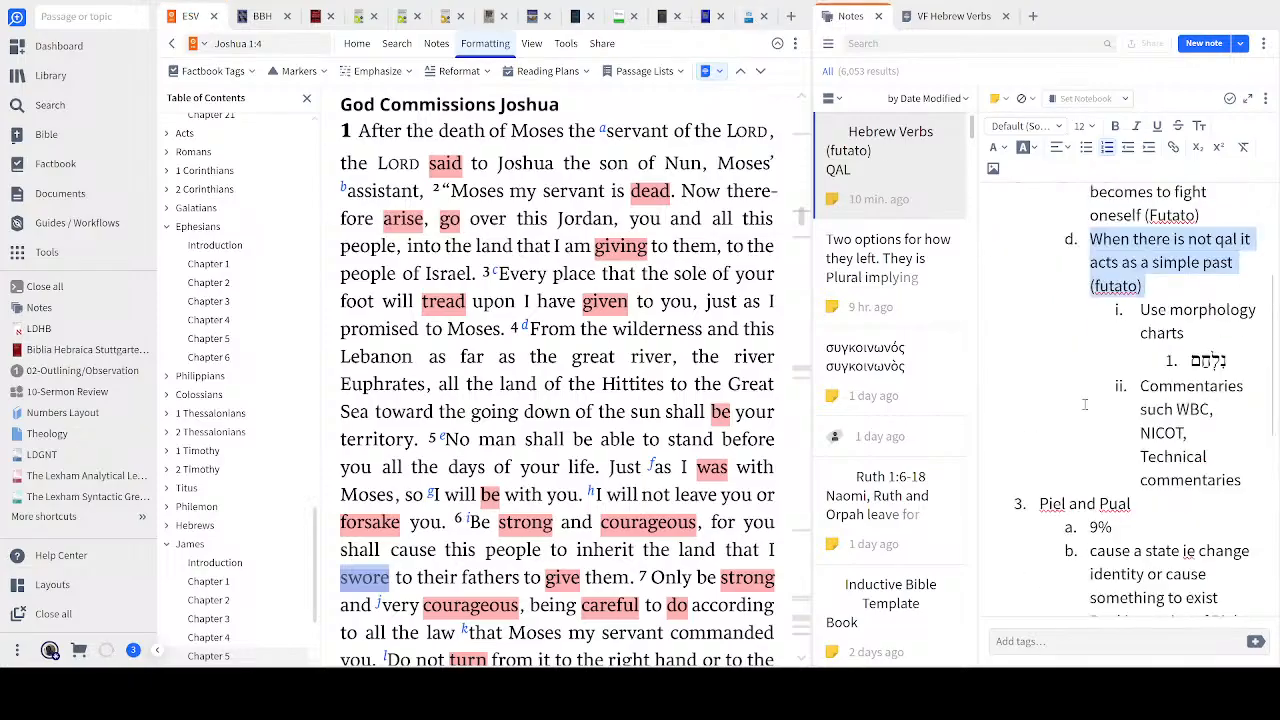
Open the Meaning article on the Niphal in the HB101 course
{"action": "left_click", "coordinate": [376, 20]}
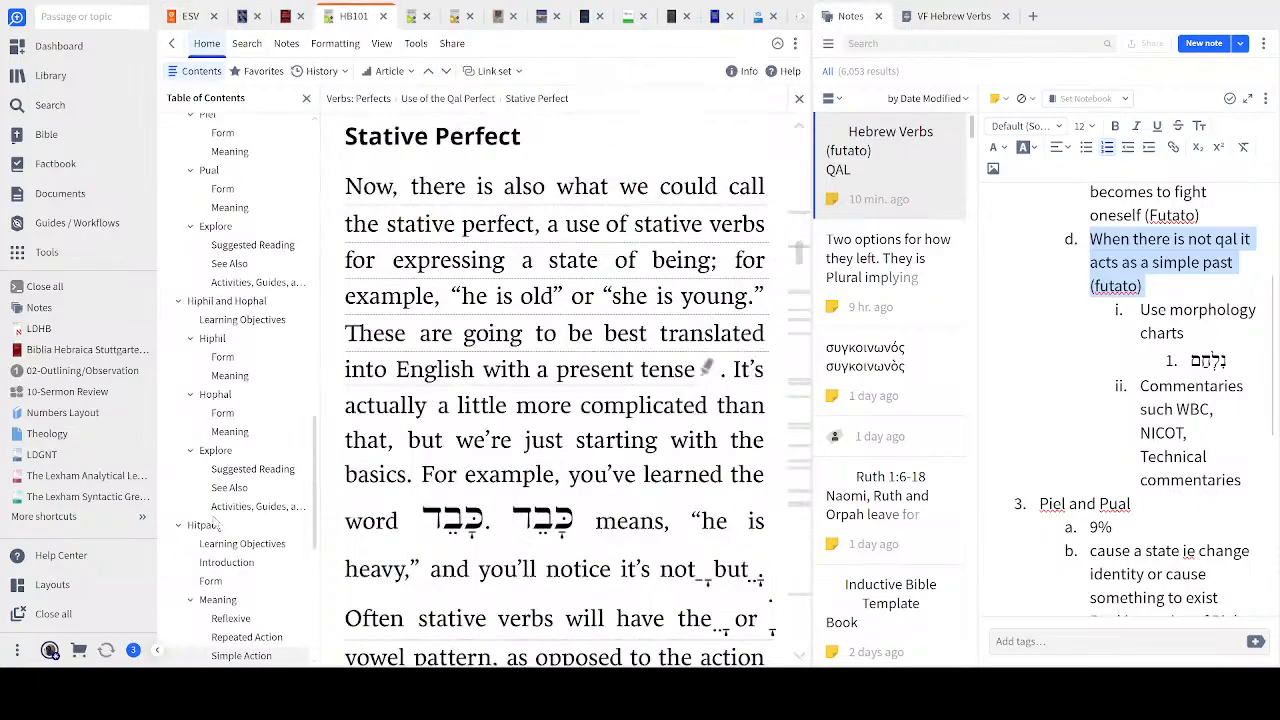
{"action": "scroll", "coordinate": [240, 320], "scroll_direction": "up", "scroll_amount": 3}
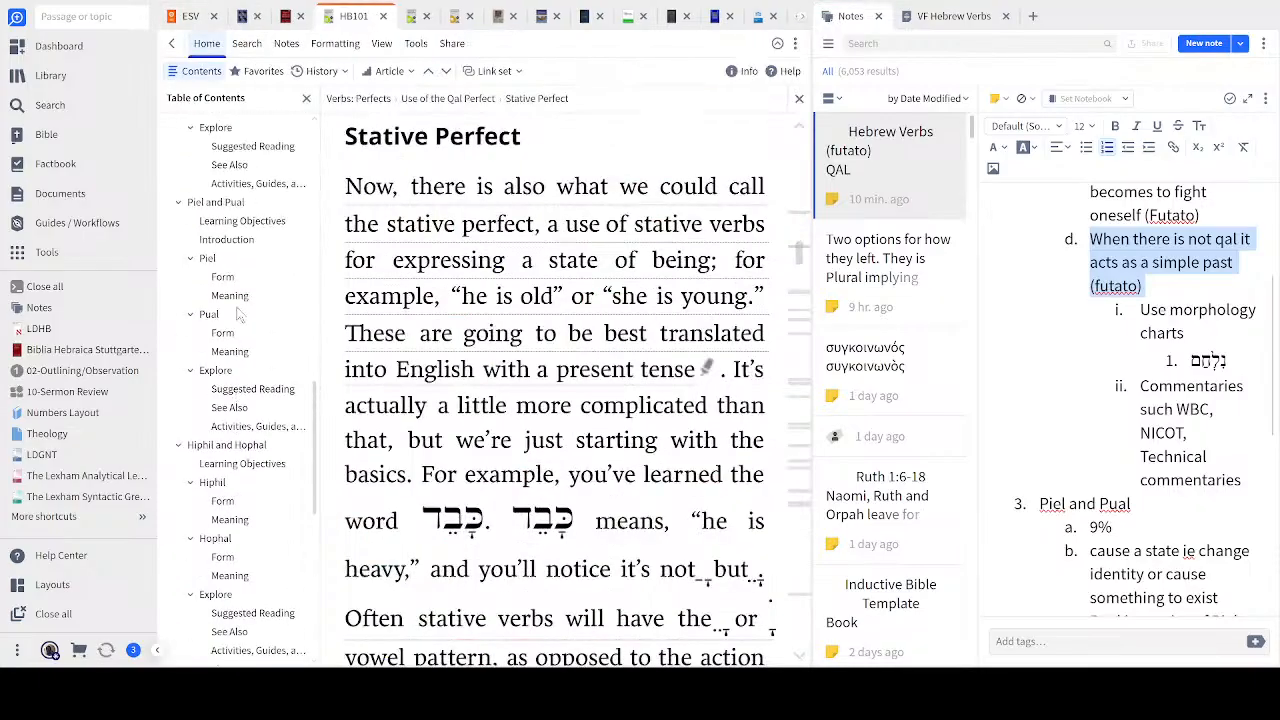
{"action": "scroll", "coordinate": [240, 315], "scroll_direction": "up", "scroll_amount": 4}
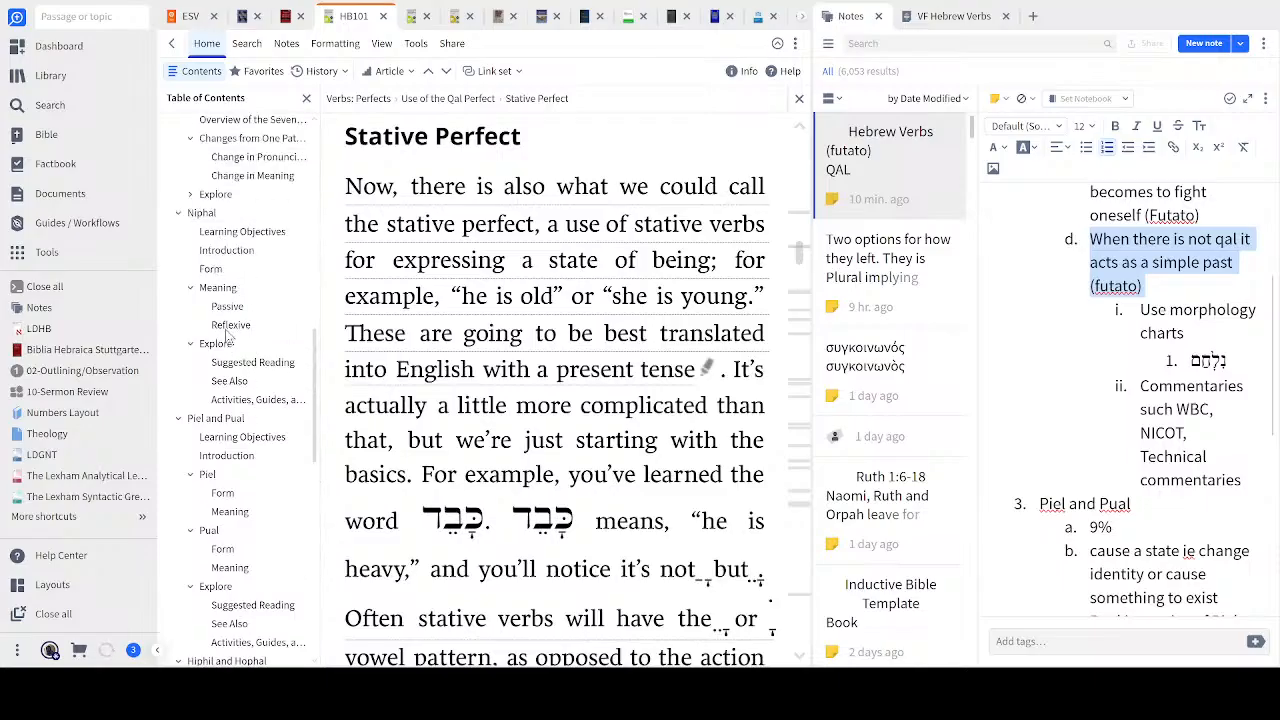
{"action": "left_click", "coordinate": [220, 289]}
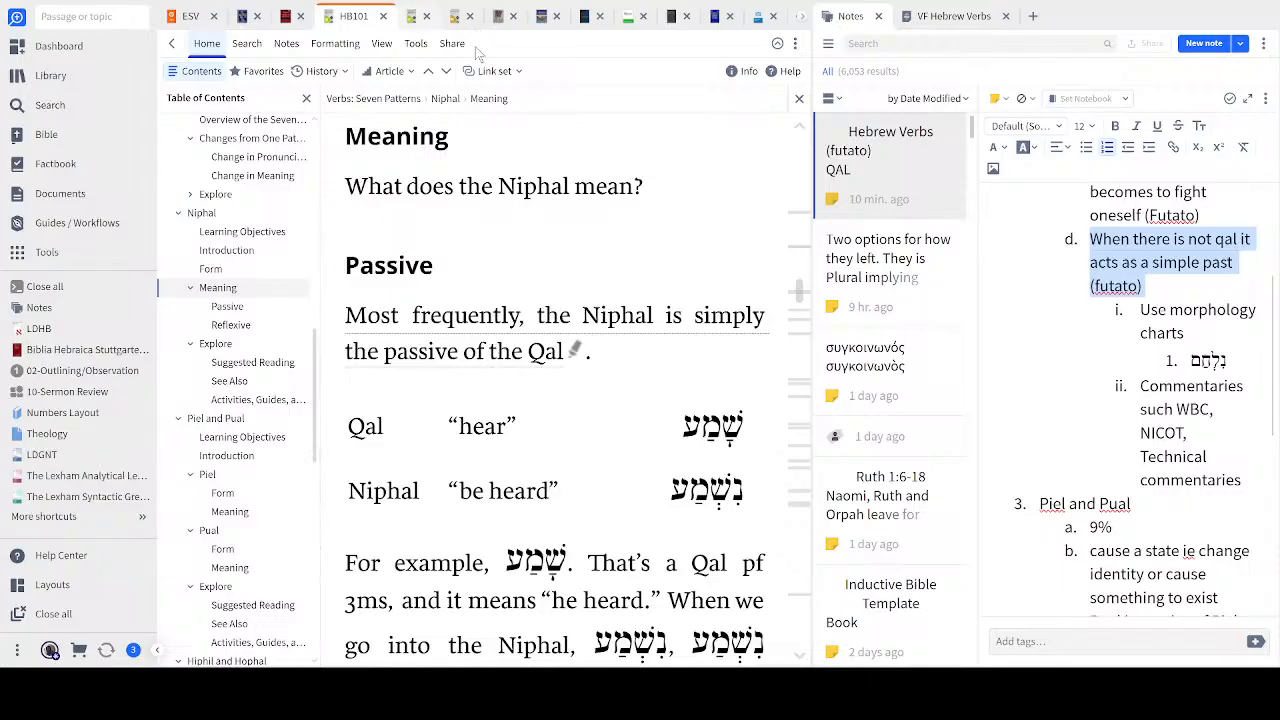
Show the title page of the LA151 course and select its title, "Learn to Use Biblical Hebrew with Logos"
{"action": "key", "text": "ctrl+Tab"}
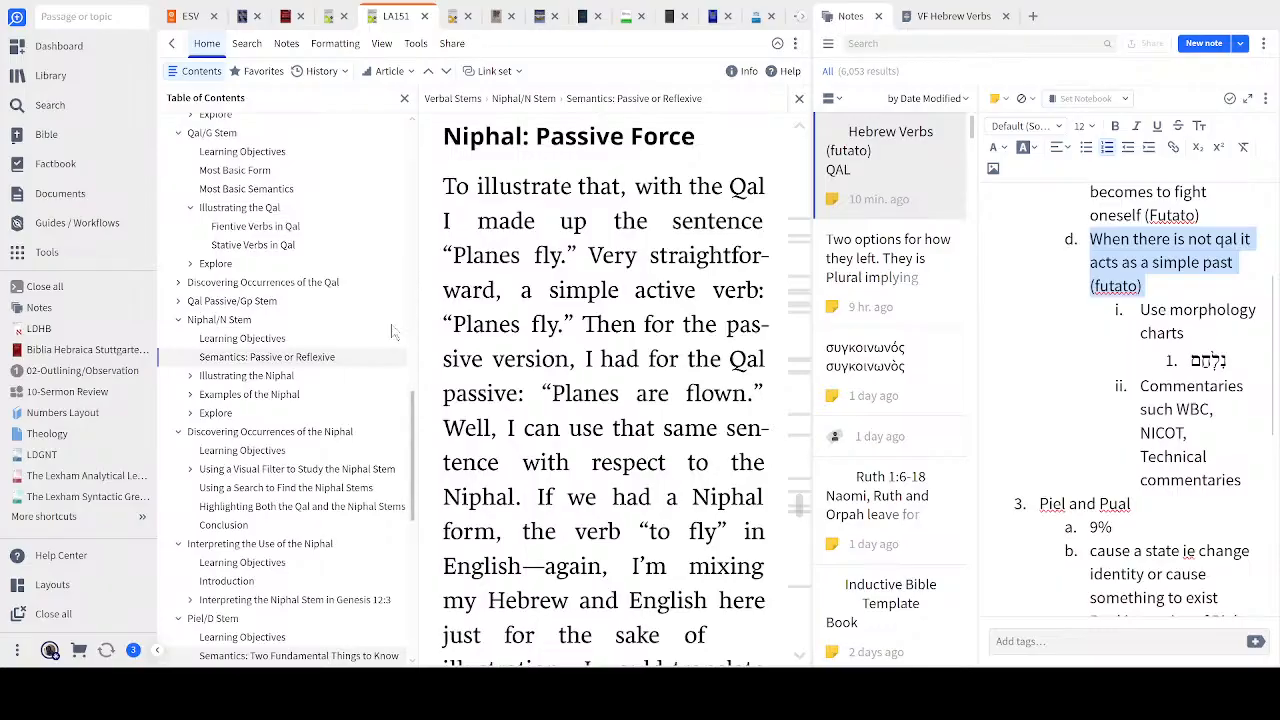
{"action": "scroll", "coordinate": [393, 333], "scroll_direction": "up", "scroll_amount": 10}
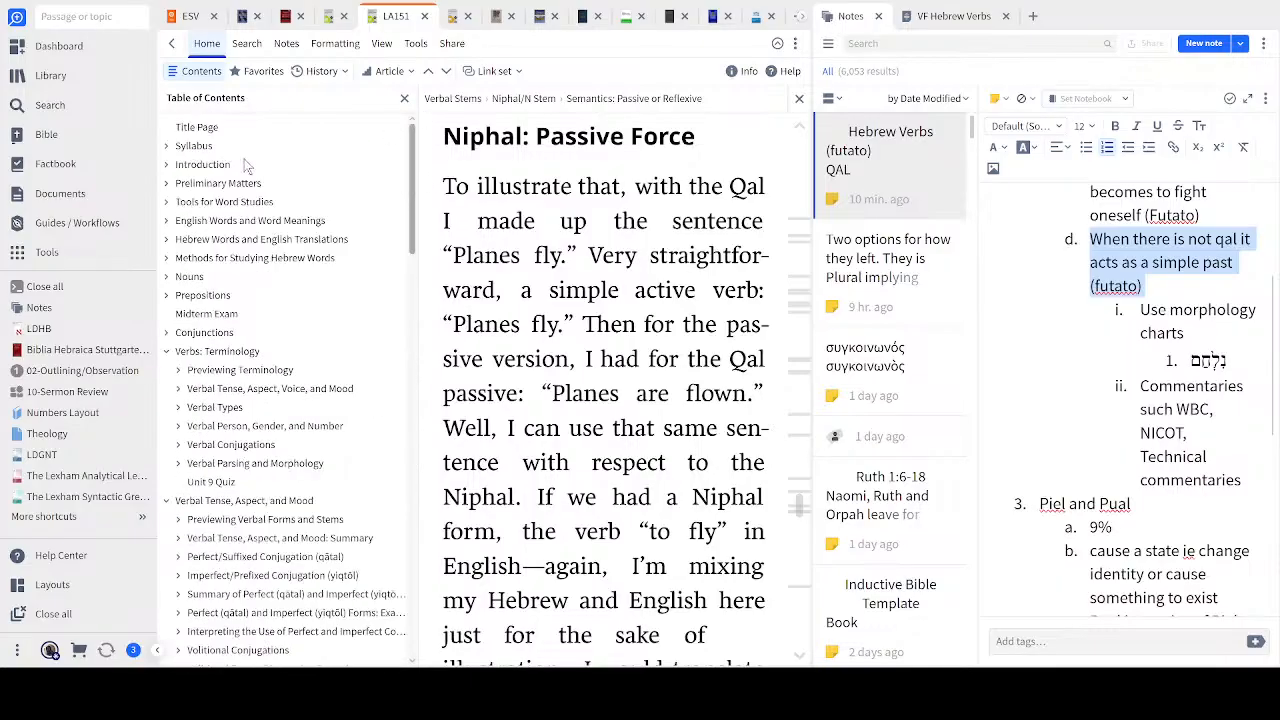
{"action": "left_click", "coordinate": [214, 131]}
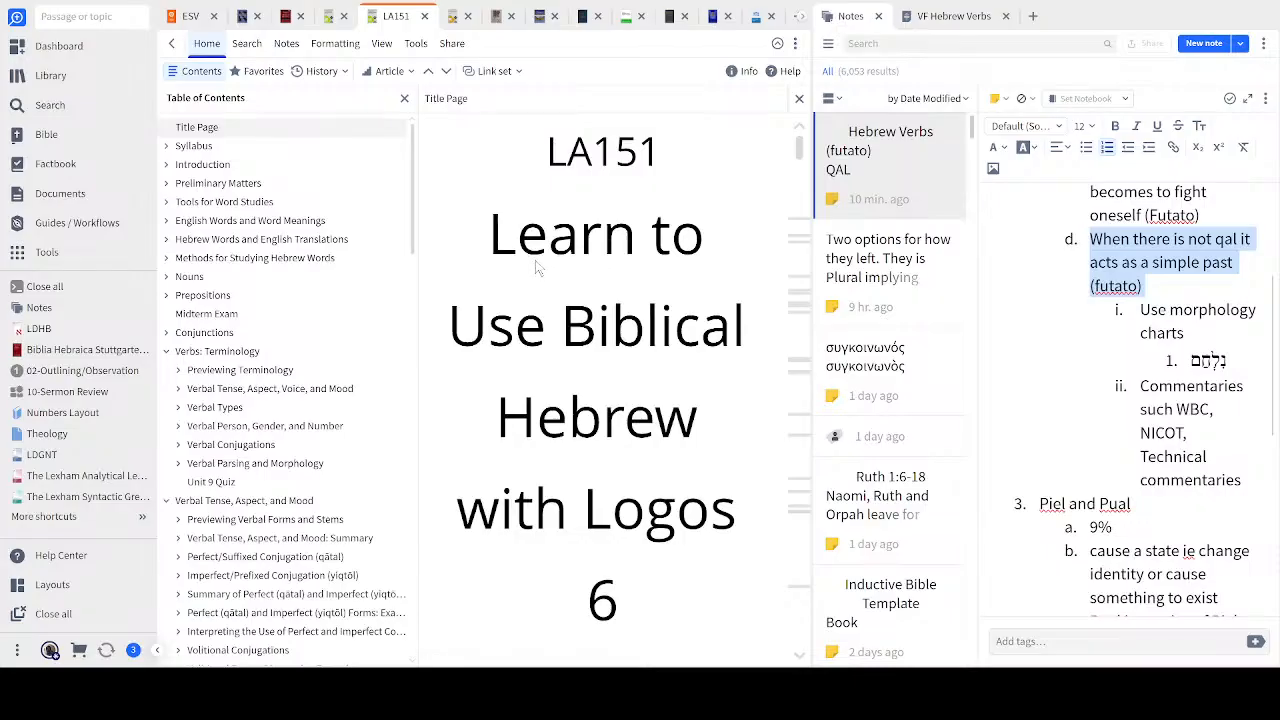
{"action": "left_click_drag", "start_coordinate": [492, 237], "coordinate": [732, 528]}
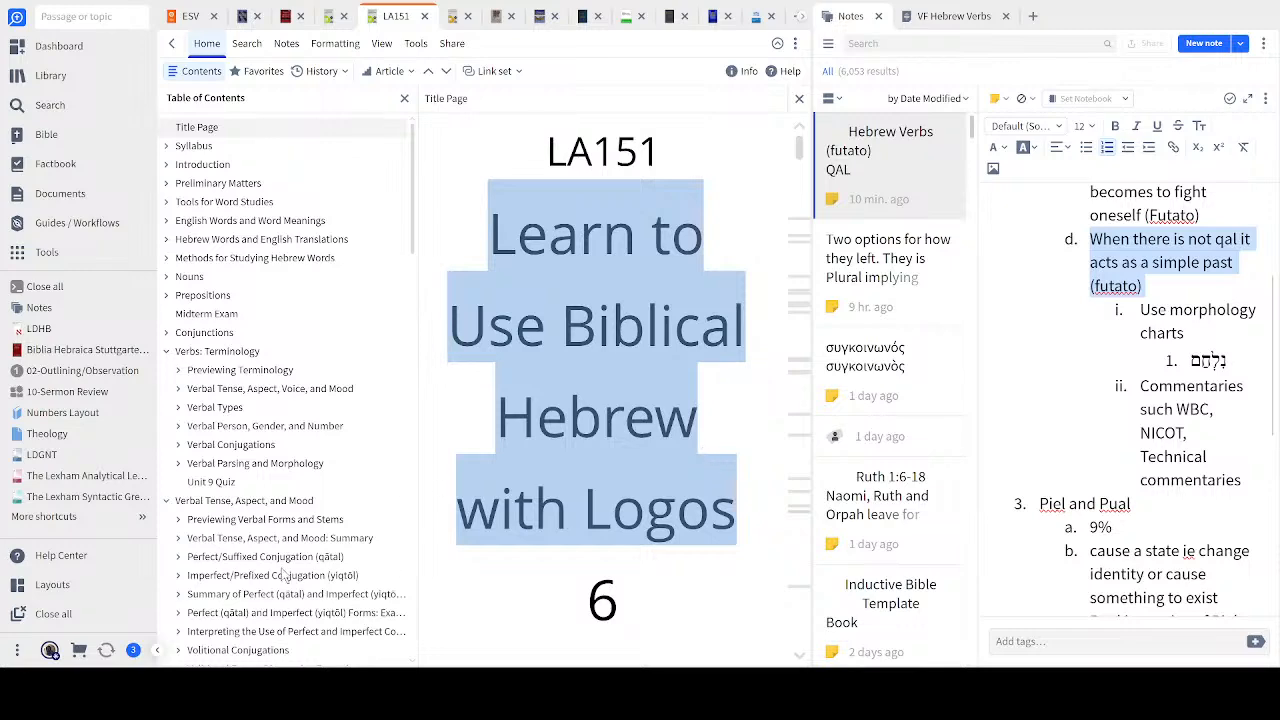
Collapse the expanded sections under Verbal Stems in the LA151 table of contents, from Eight Major Verbal Stems through Piel/D Stem
{"action": "scroll", "coordinate": [266, 482], "scroll_direction": "down", "scroll_amount": 2}
{"action": "scroll", "coordinate": [266, 484], "scroll_direction": "down", "scroll_amount": 10}
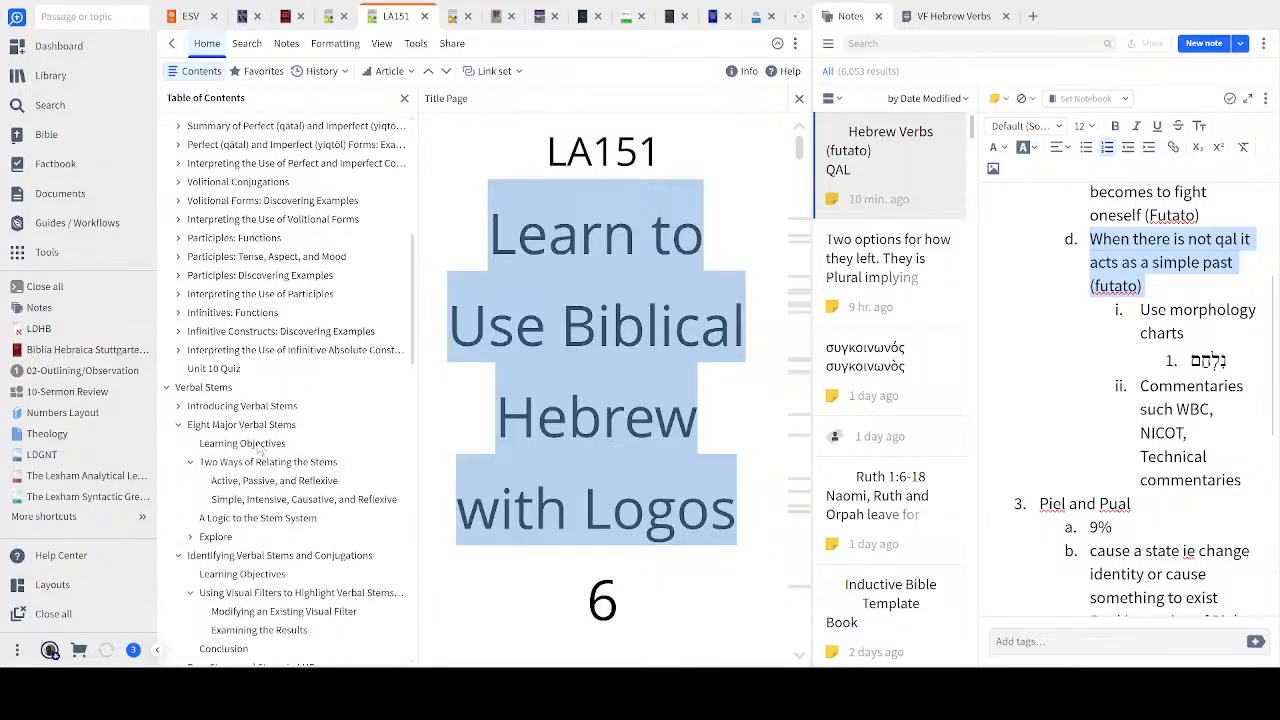
{"action": "left_click", "coordinate": [178, 429]}
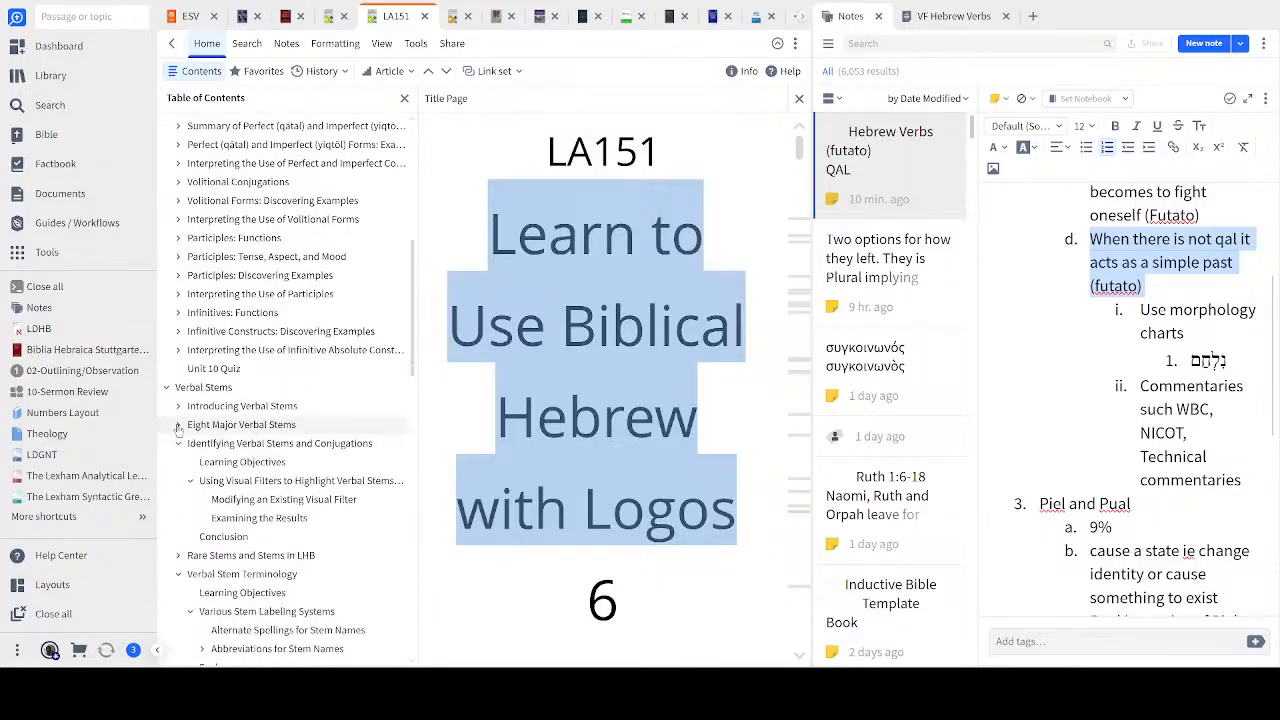
{"action": "left_click", "coordinate": [180, 446]}
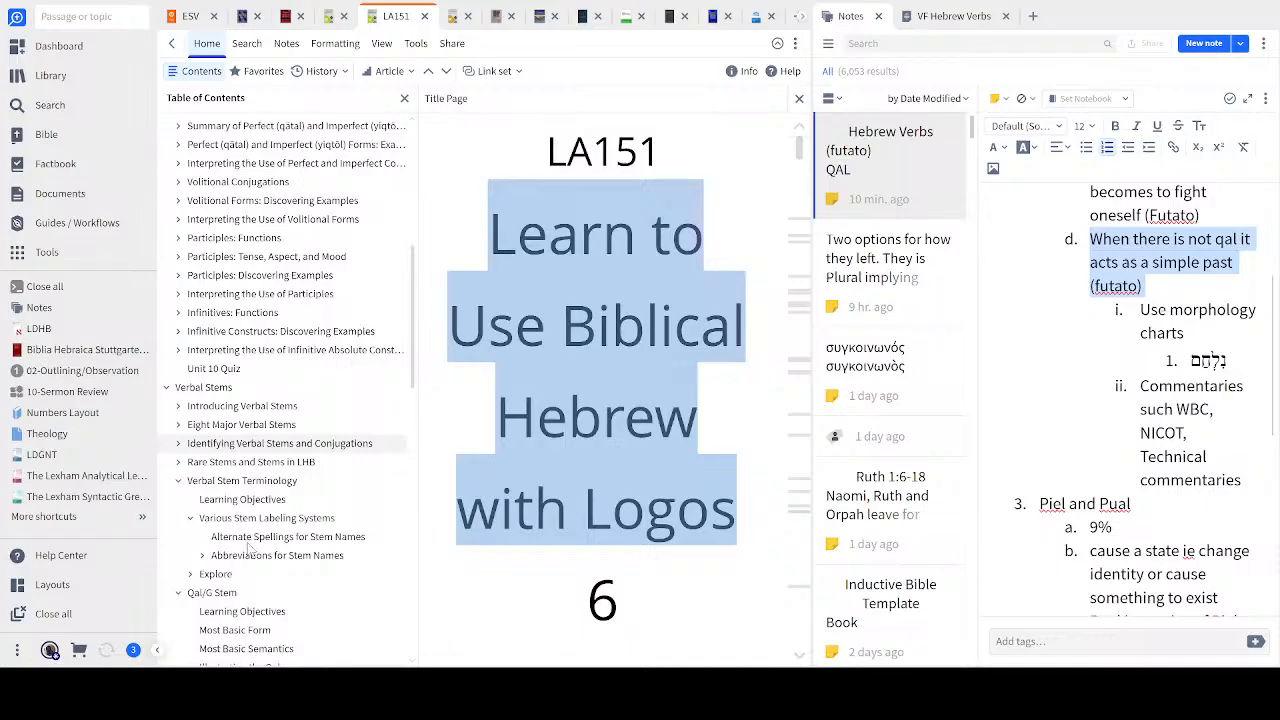
{"action": "scroll", "coordinate": [250, 352], "scroll_direction": "down", "scroll_amount": 5}
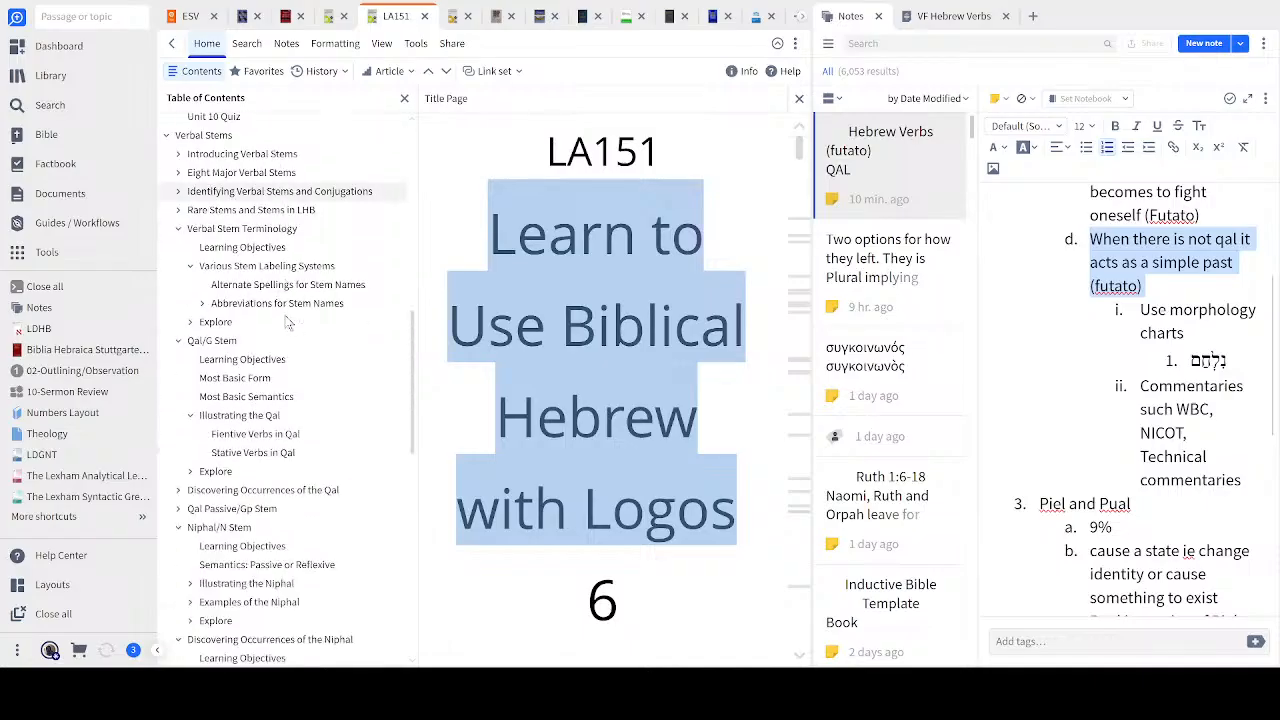
{"action": "left_click", "coordinate": [178, 229]}
{"action": "left_click", "coordinate": [178, 248]}
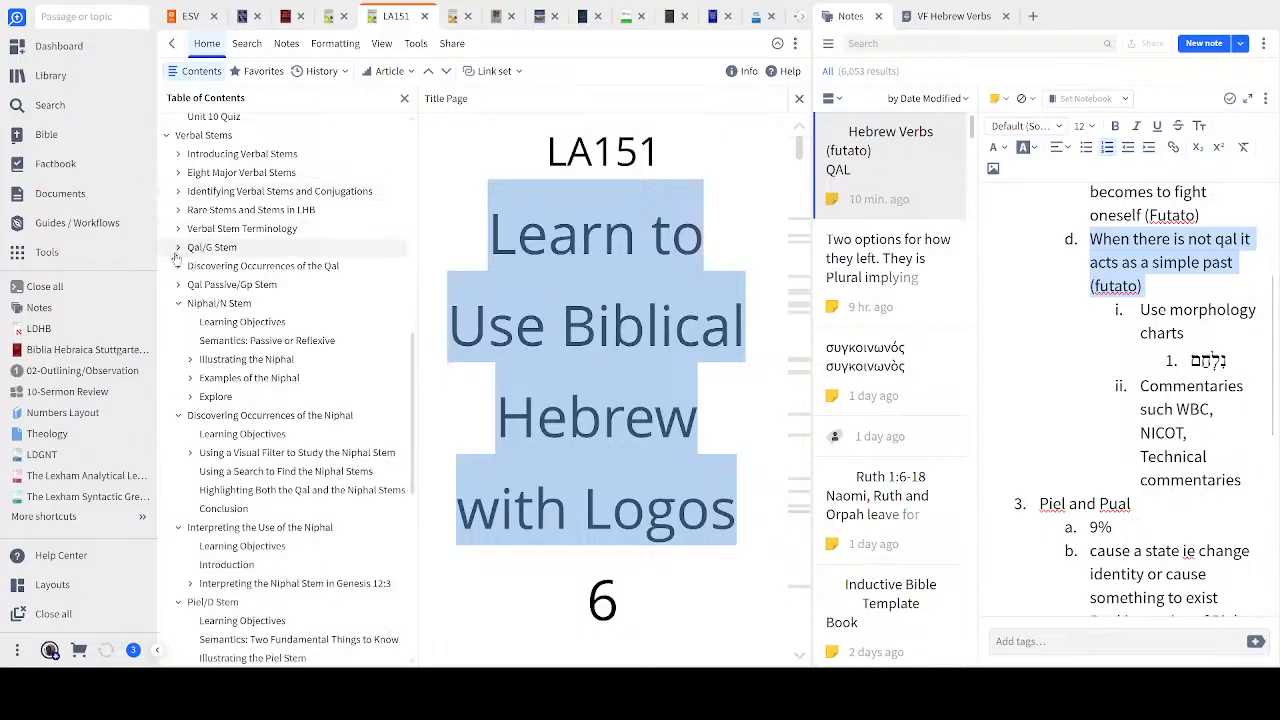
{"action": "left_click", "coordinate": [178, 304]}
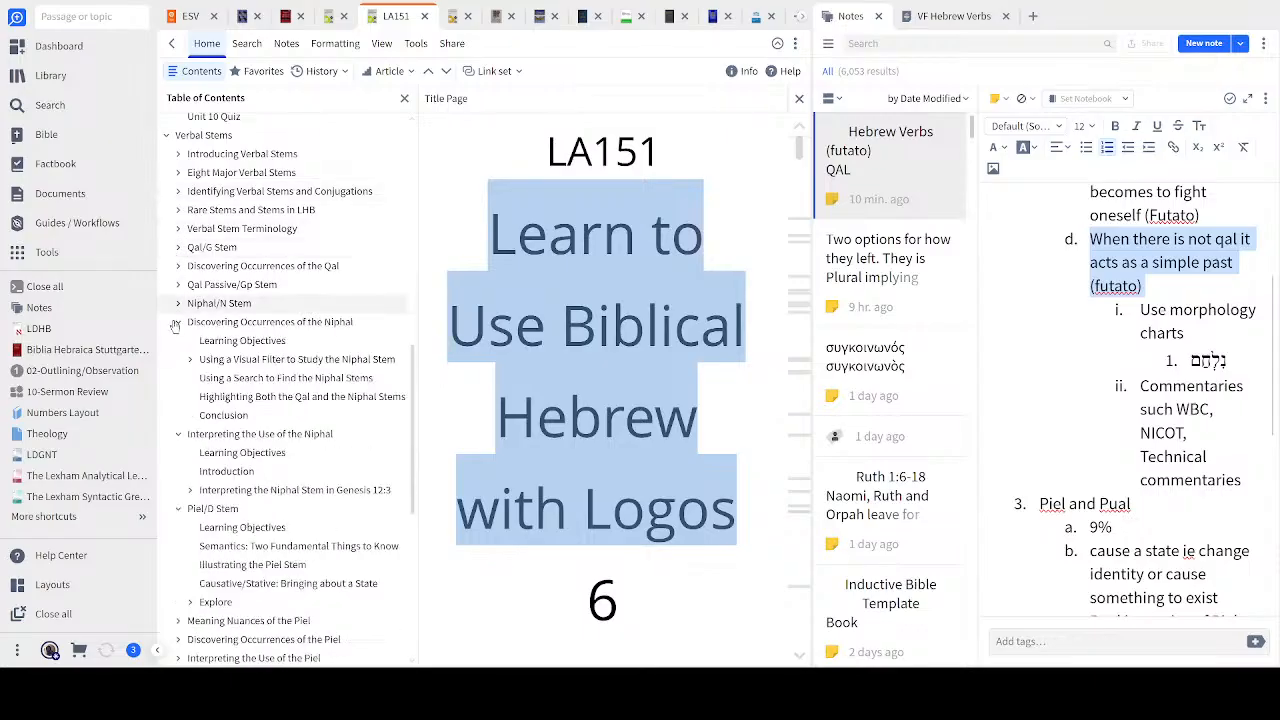
{"action": "left_click", "coordinate": [178, 322]}
{"action": "left_click", "coordinate": [178, 341]}
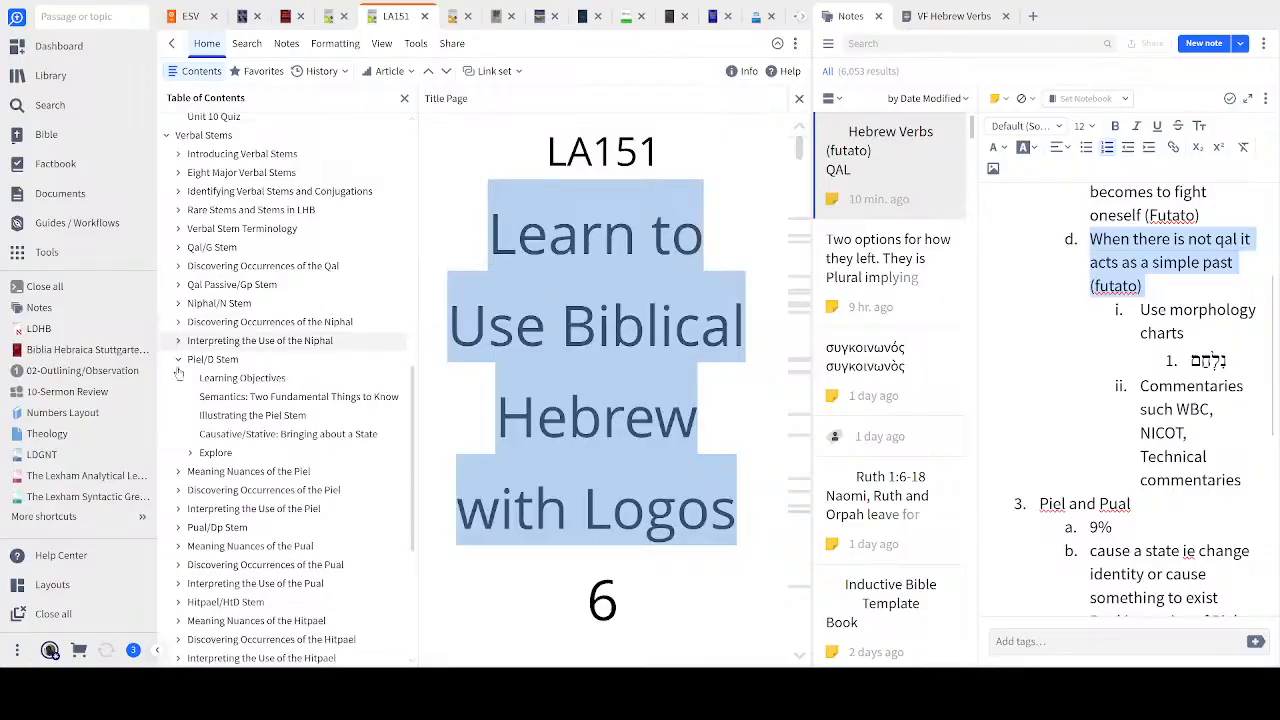
{"action": "left_click", "coordinate": [178, 360]}
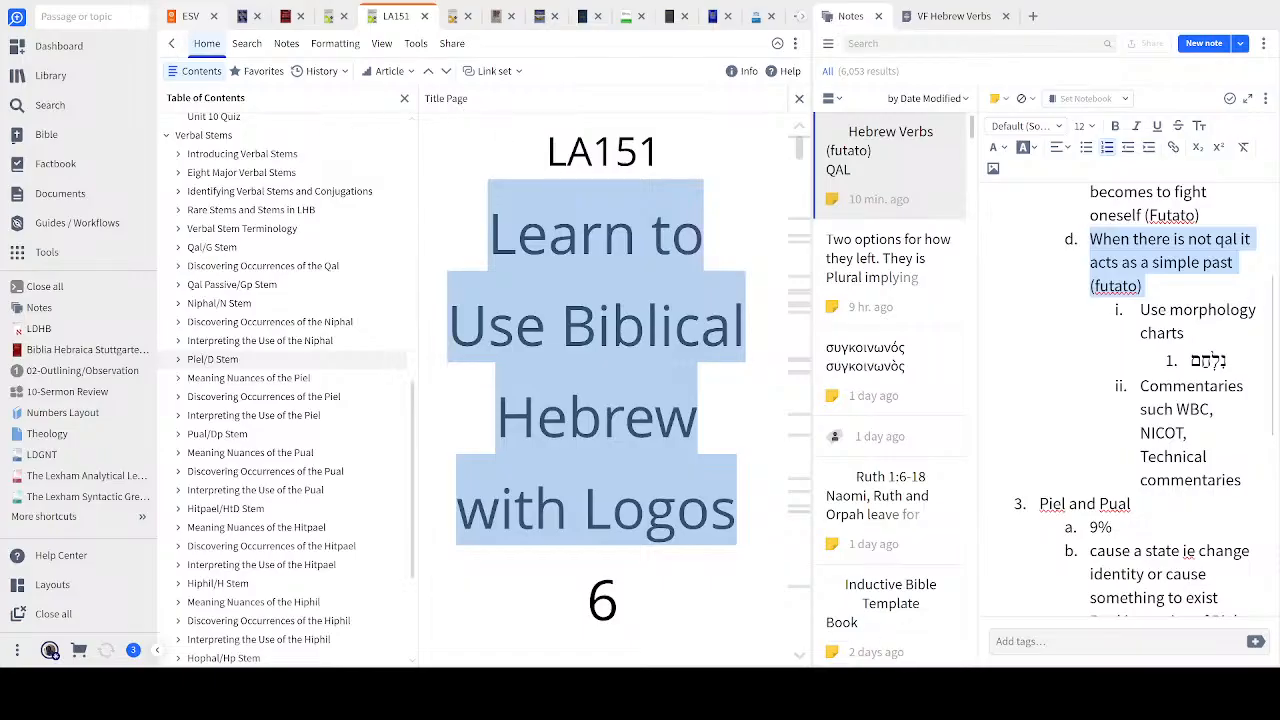
Review the Piel and Pual entries in the note beside the ESV, and open the Piel's Meaning article in HB101
{"action": "left_click", "coordinate": [192, 17]}
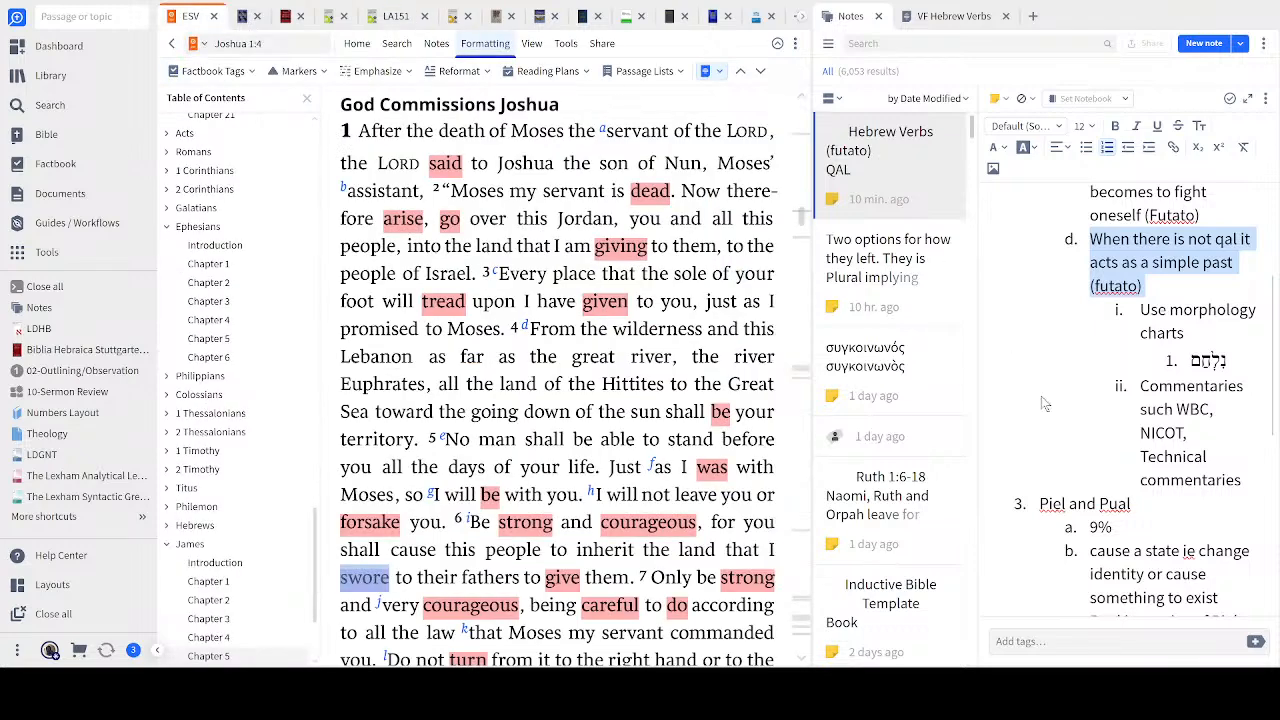
{"action": "scroll", "coordinate": [1163, 508], "scroll_direction": "down", "scroll_amount": 5}
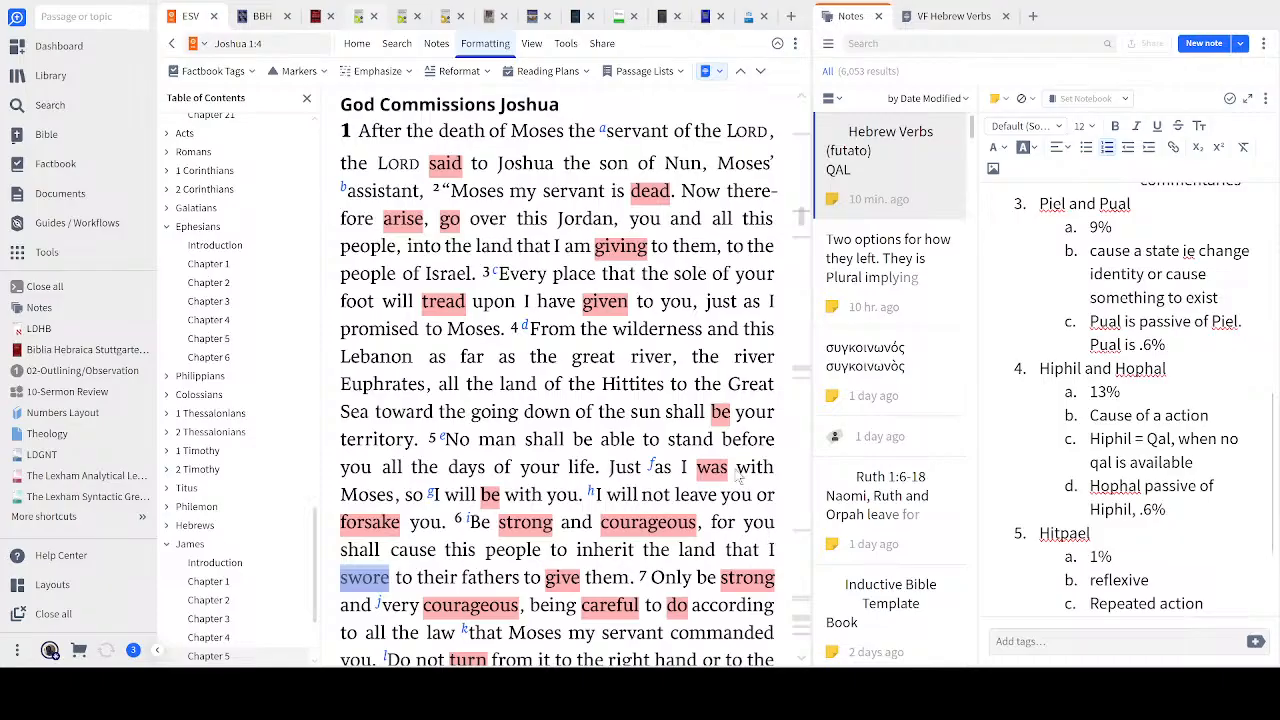
{"action": "left_click", "coordinate": [357, 17]}
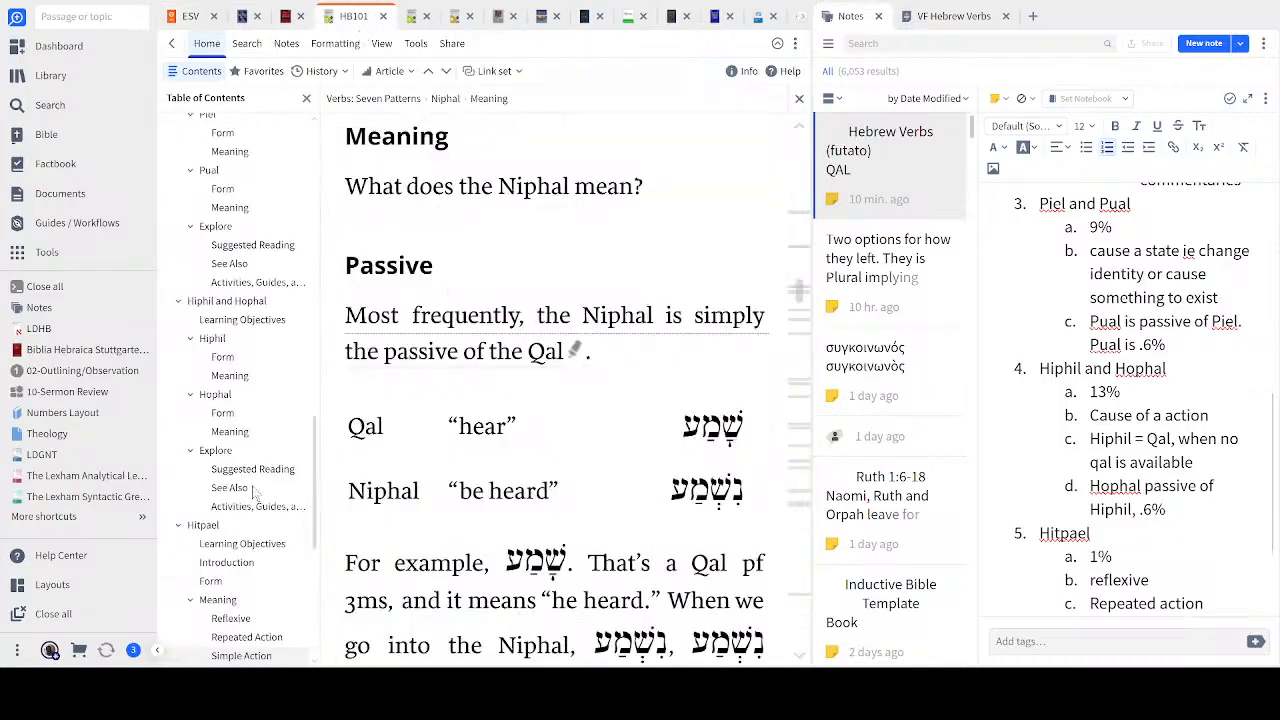
{"action": "scroll", "coordinate": [225, 195], "scroll_direction": "up", "scroll_amount": 2}
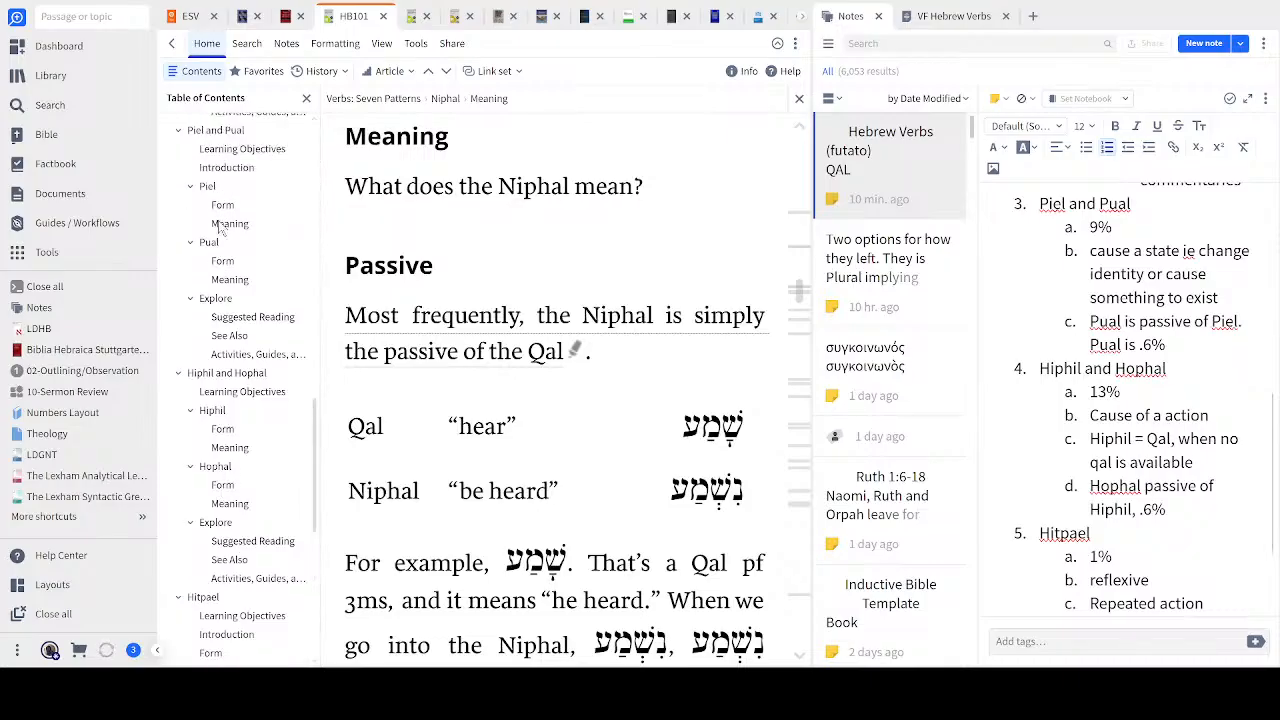
{"action": "left_click", "coordinate": [229, 224]}
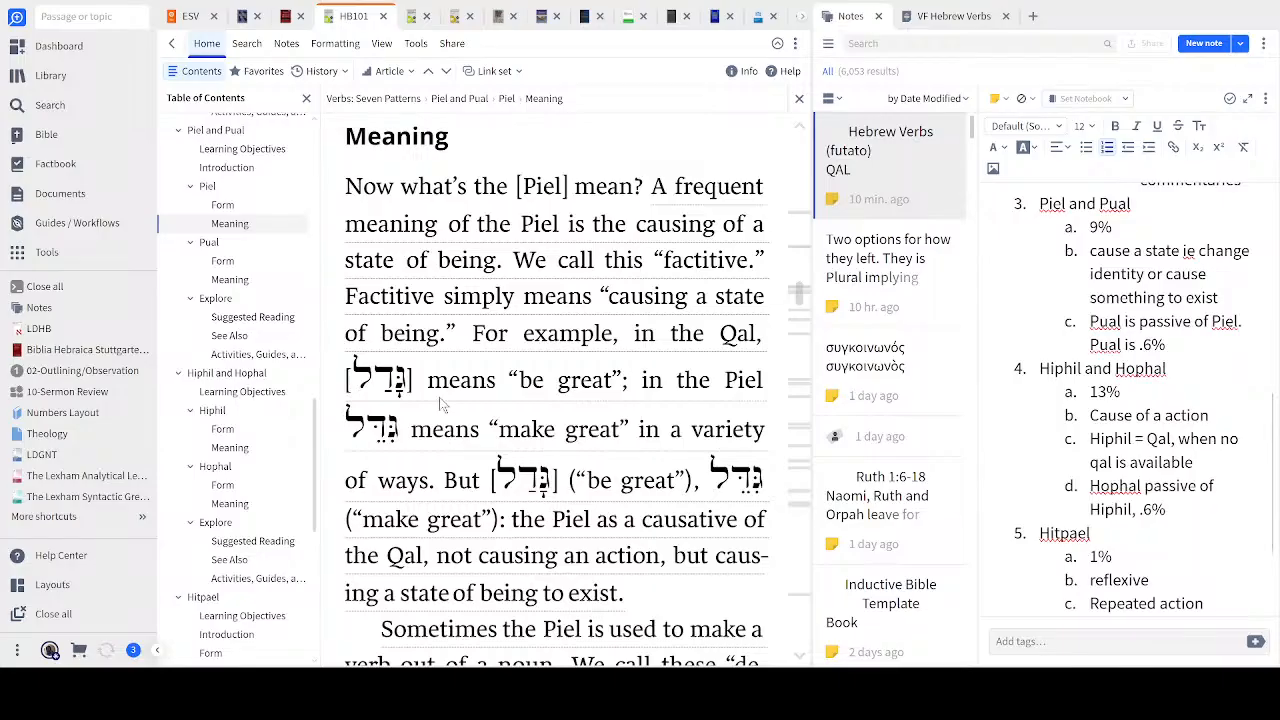
Open the Use of the Piel article under Meaning Nuances of the Piel in the LA151 course
{"action": "left_click", "coordinate": [415, 18]}
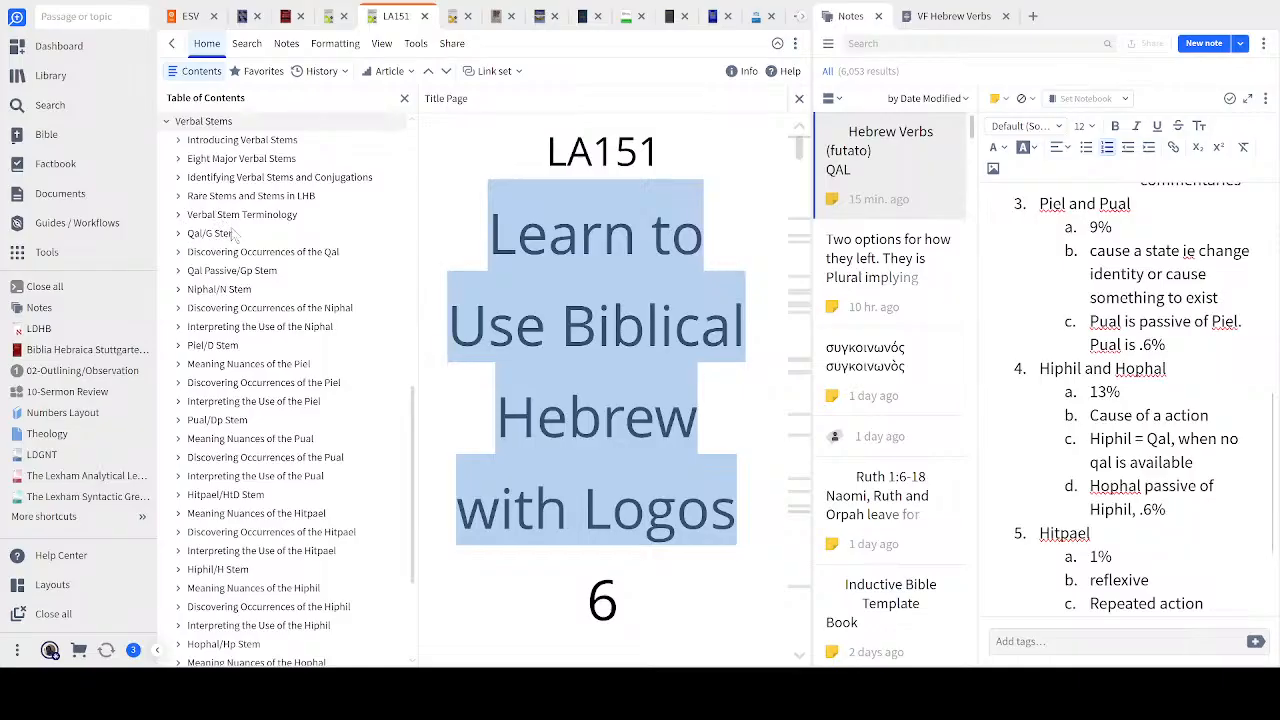
{"action": "left_click", "coordinate": [210, 345]}
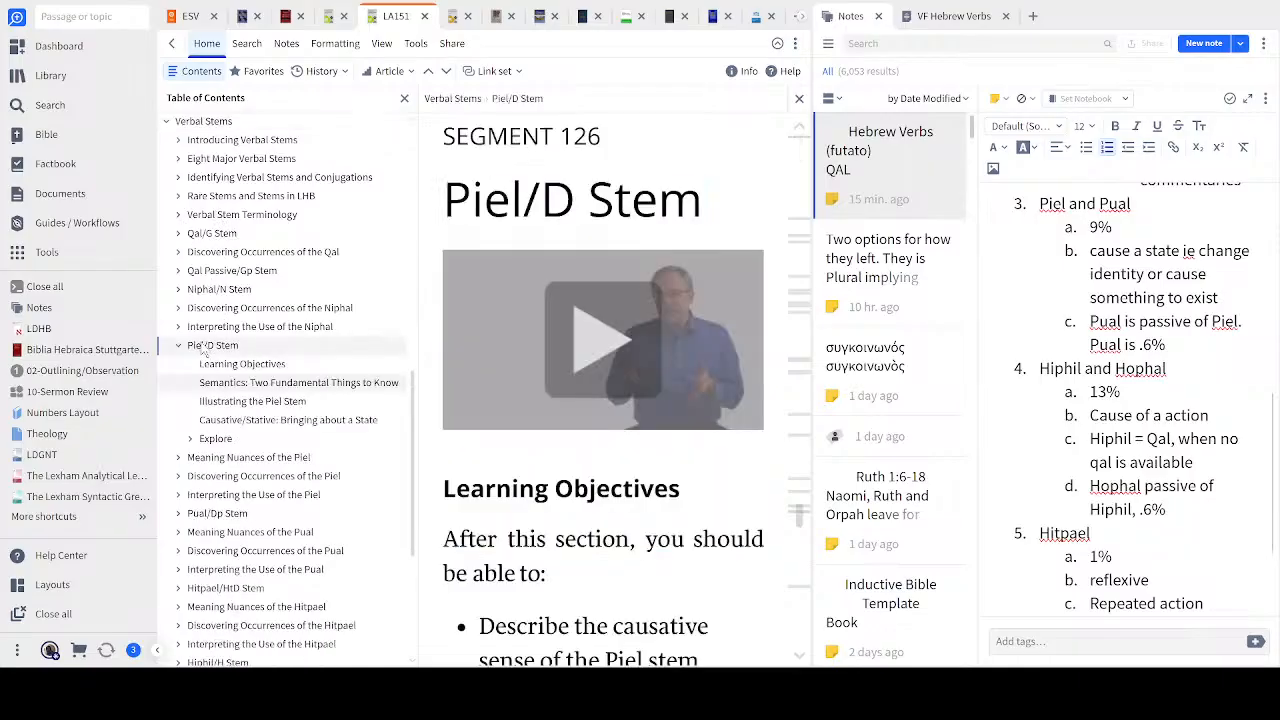
{"action": "left_click", "coordinate": [240, 459]}
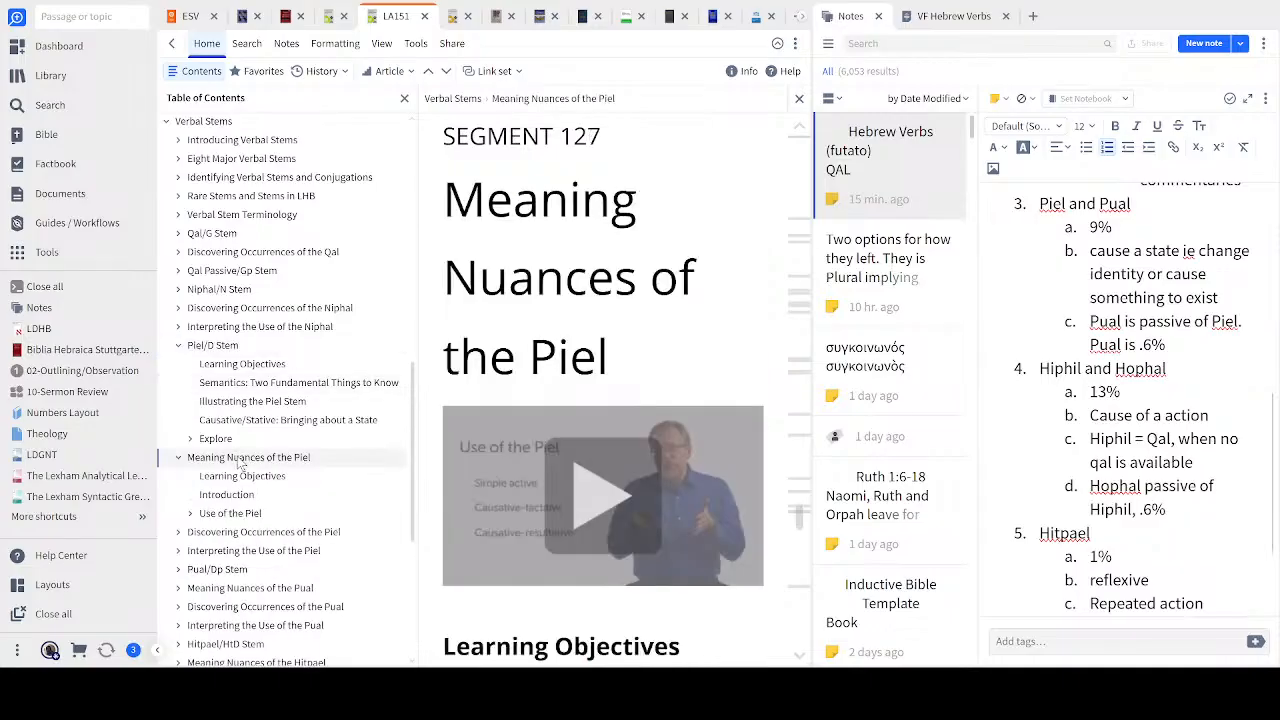
{"action": "left_click", "coordinate": [249, 515]}
{"action": "scroll", "coordinate": [323, 465], "scroll_direction": "down", "scroll_amount": 1}
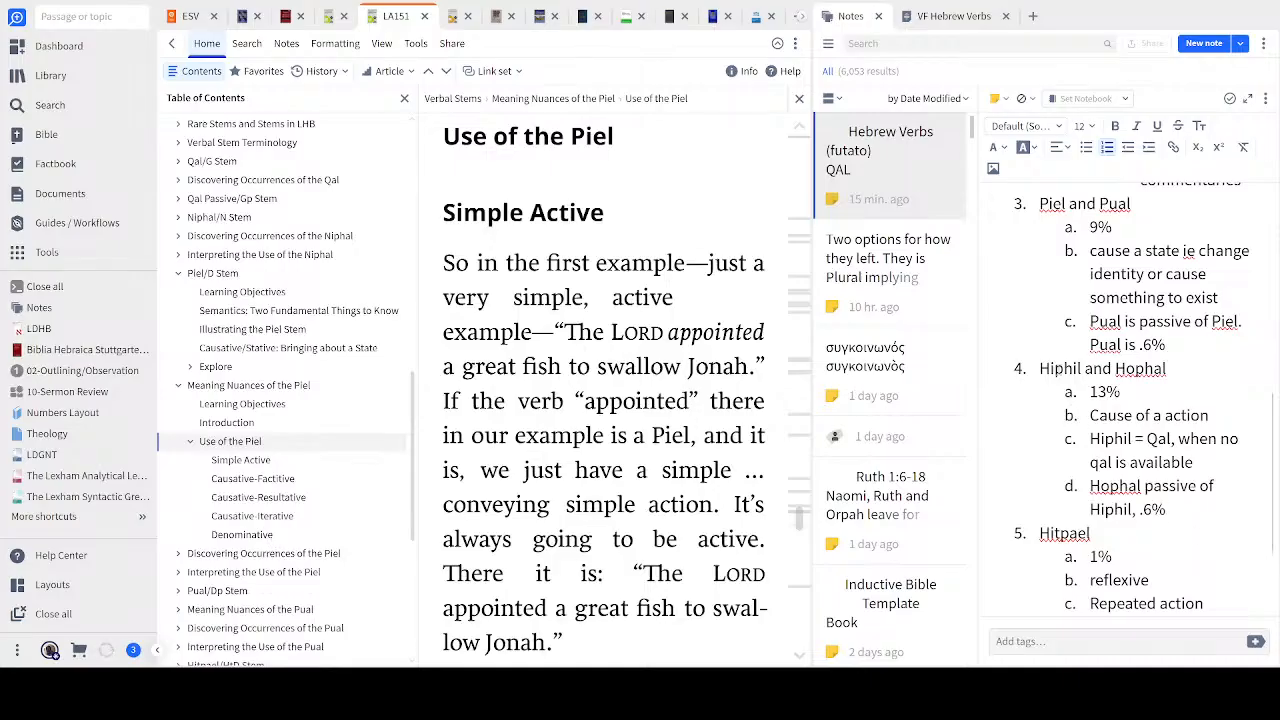
Select the Piel and Pual entry in the note, and show the VF Hebrew Verbs filter in a widened pane beside the ESV
{"action": "left_click_drag", "start_coordinate": [1040, 203], "coordinate": [1166, 344]}
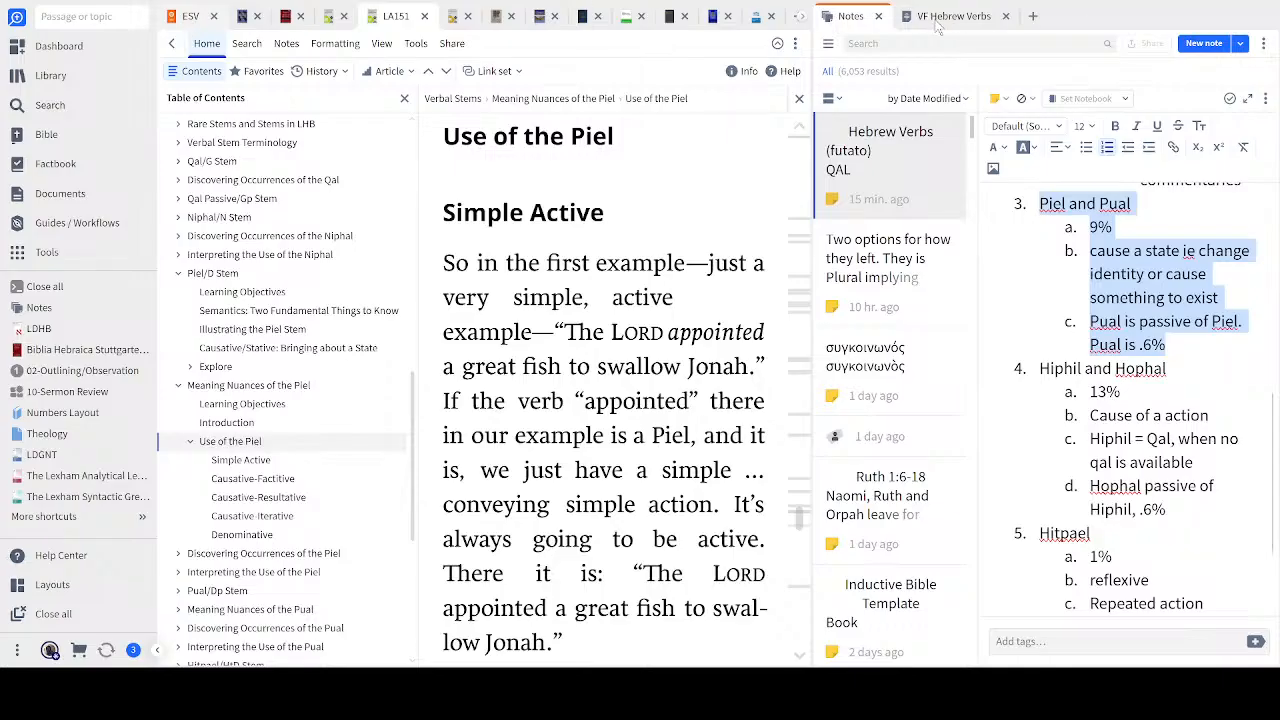
{"action": "left_click", "coordinate": [188, 18]}
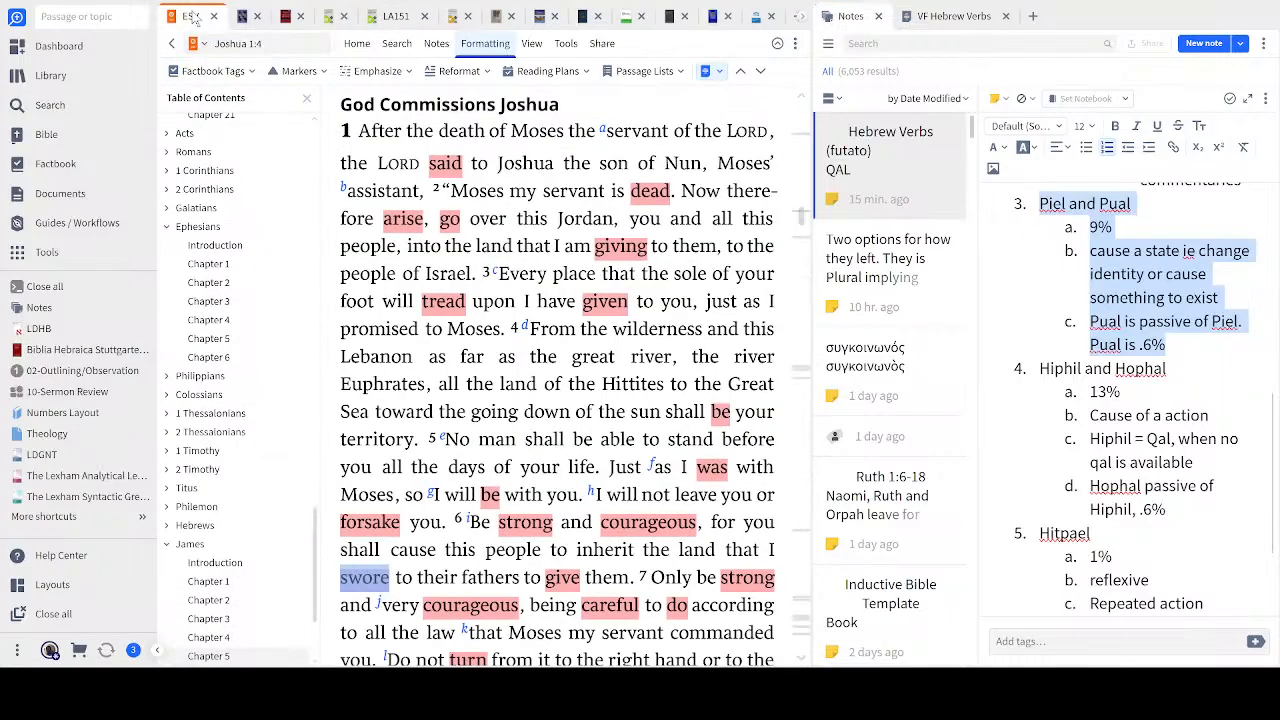
{"action": "left_click", "coordinate": [951, 17]}
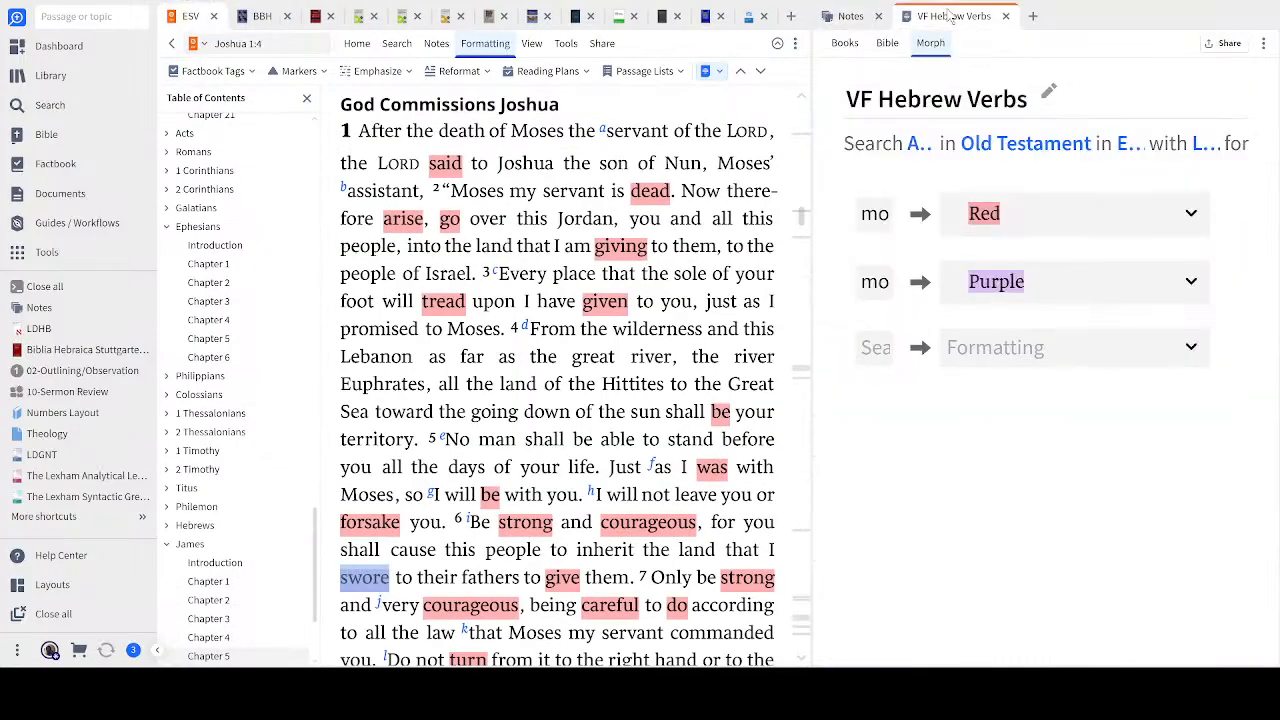
{"action": "left_click", "coordinate": [874, 348]}
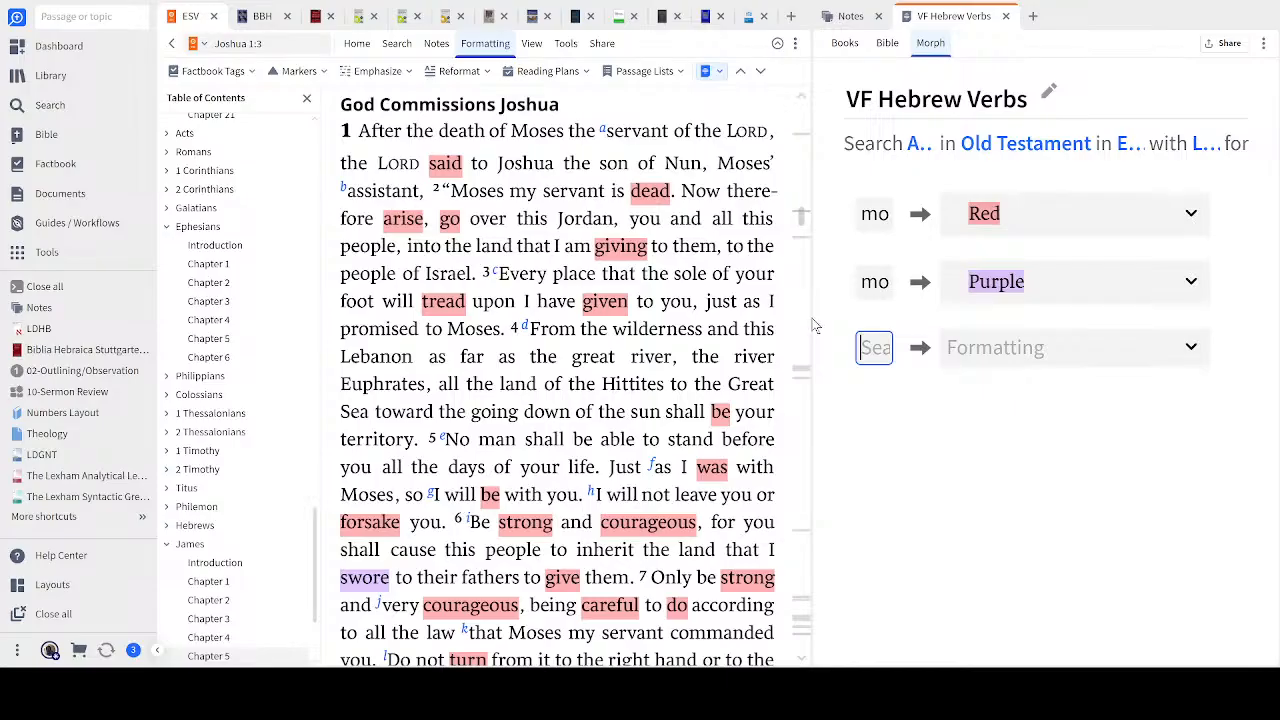
{"action": "left_click", "coordinate": [811, 325]}
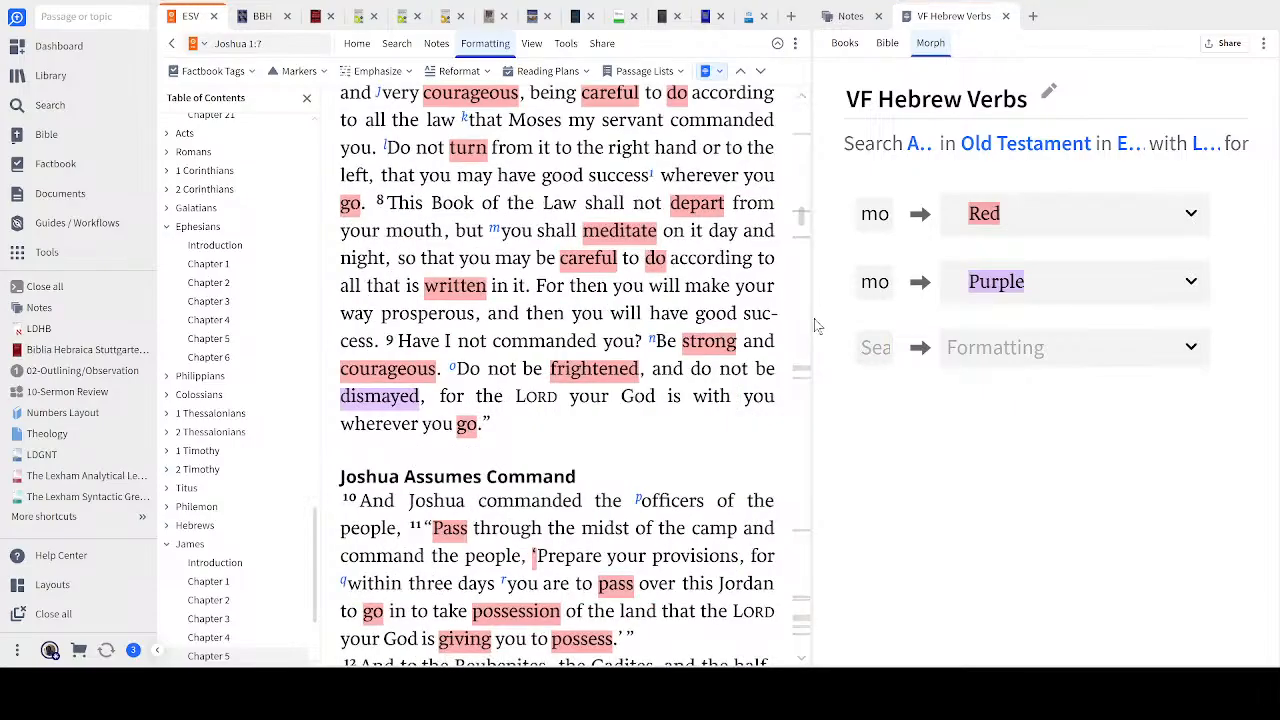
{"action": "left_click_drag", "start_coordinate": [799, 320], "coordinate": [625, 320]}
Add a morph.h:Vb search with Pink formatting to the filter, and start the next search row
{"action": "left_click", "coordinate": [783, 346]}
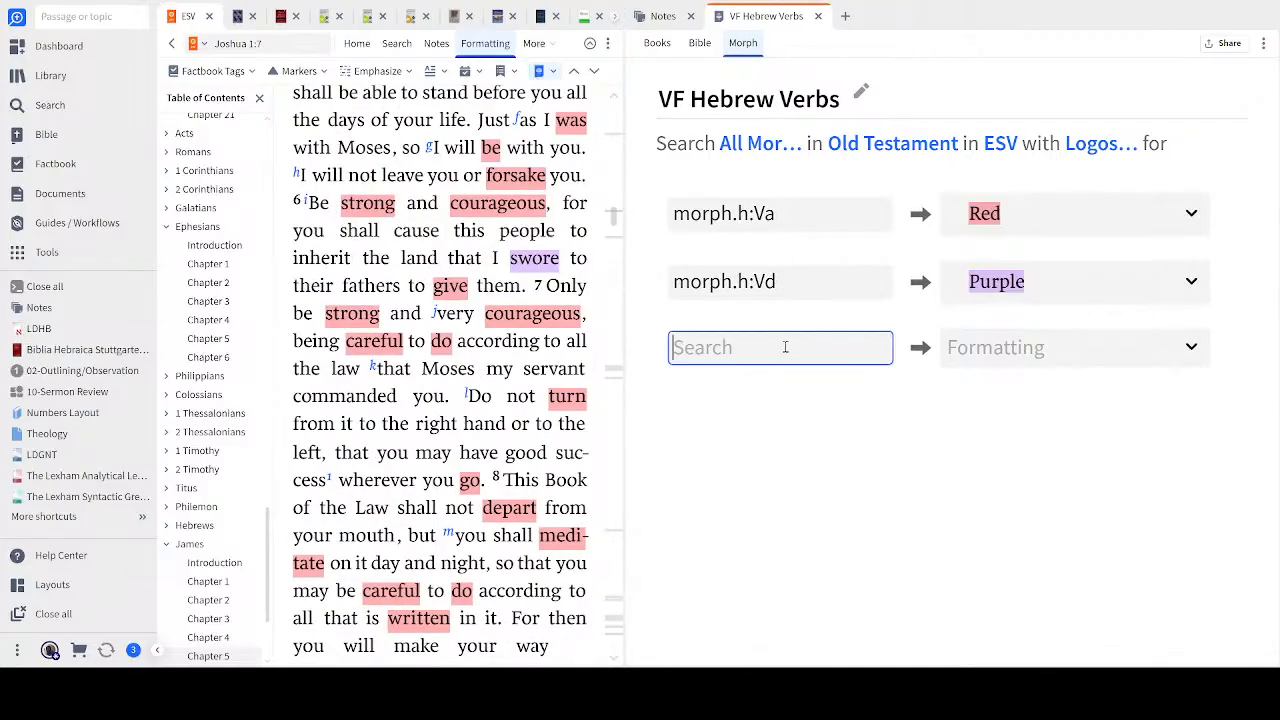
{"action": "type", "text": "@"}
{"action": "type", "text": "V"}
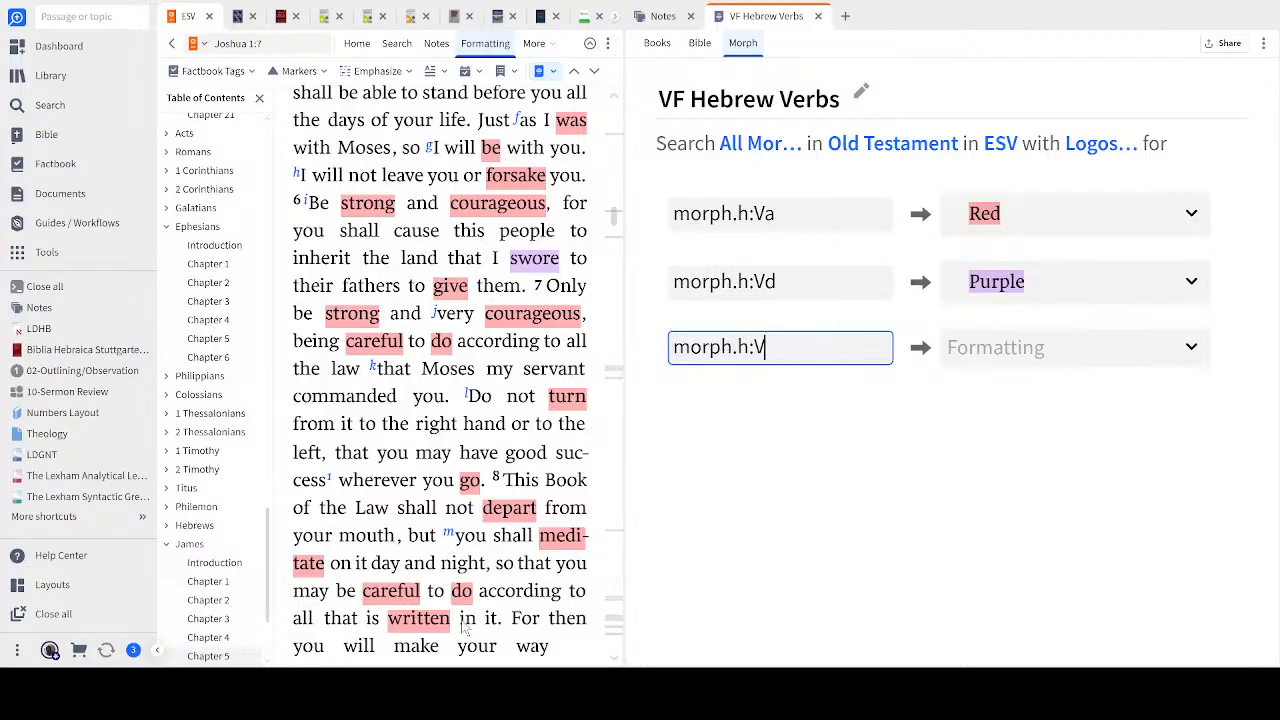
{"action": "type", "text": "b"}
{"action": "left_click", "coordinate": [1068, 357]}
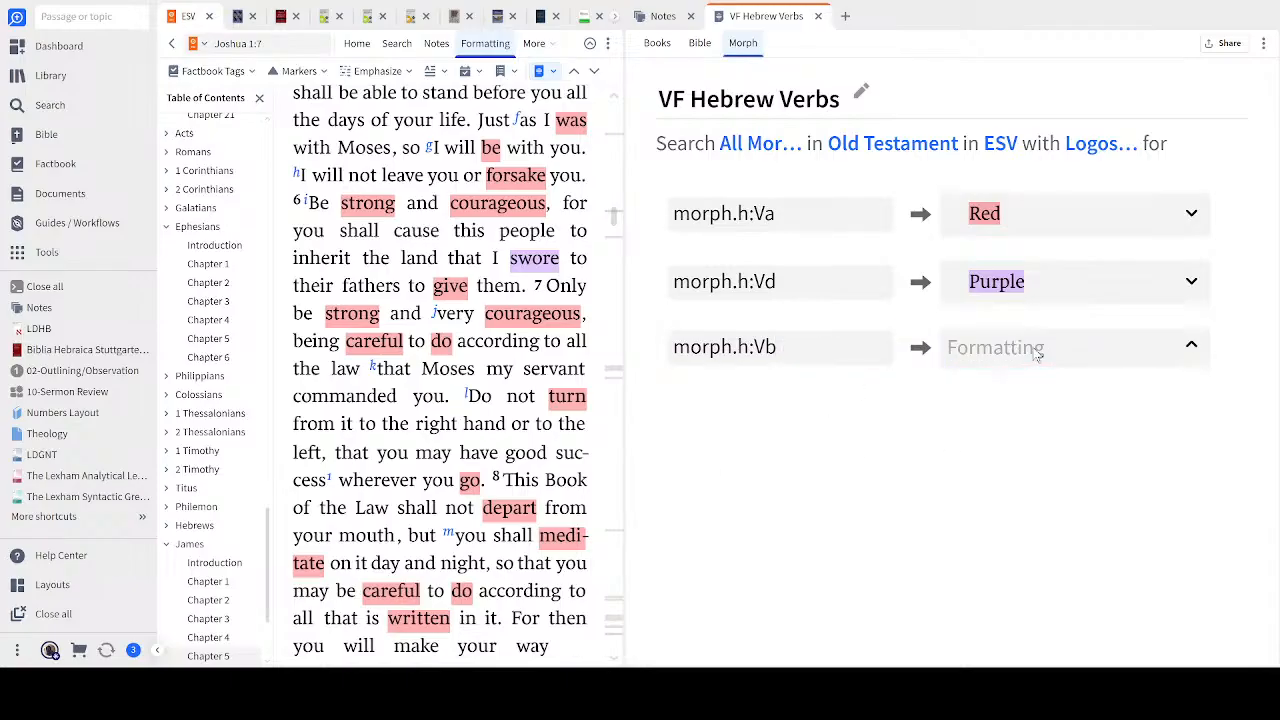
{"action": "left_click", "coordinate": [1037, 353]}
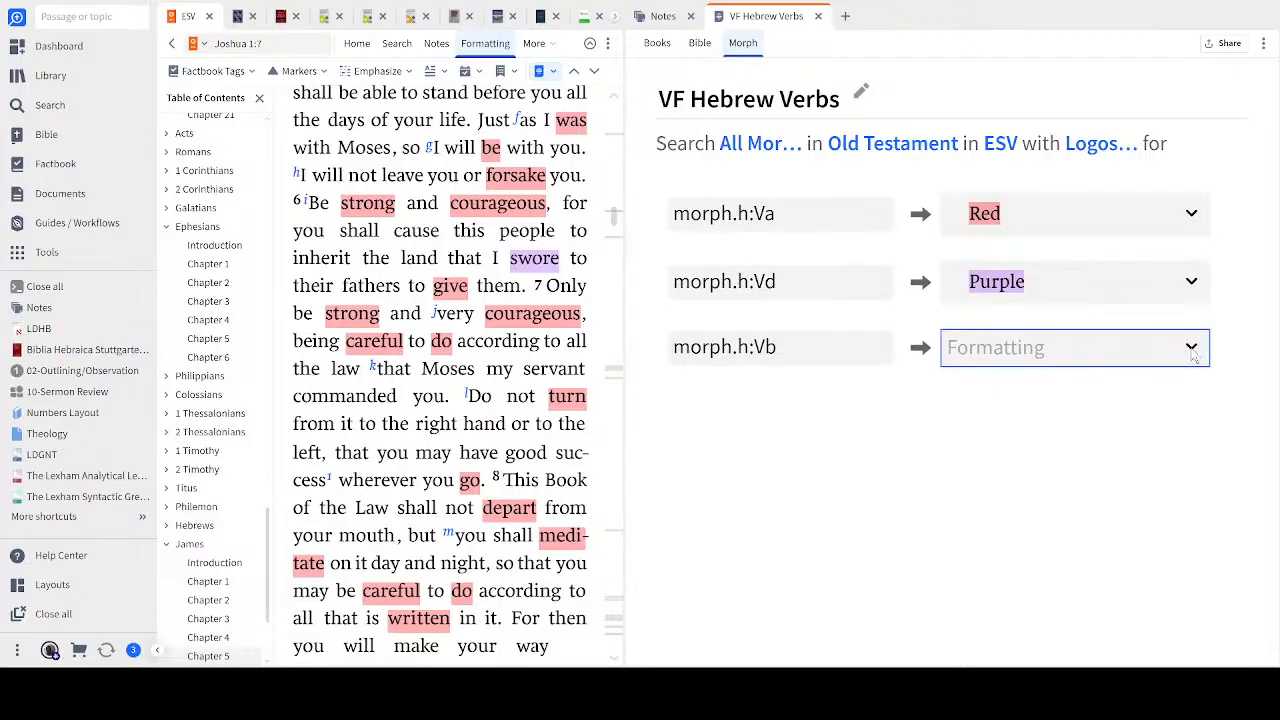
{"action": "left_click", "coordinate": [1192, 352]}
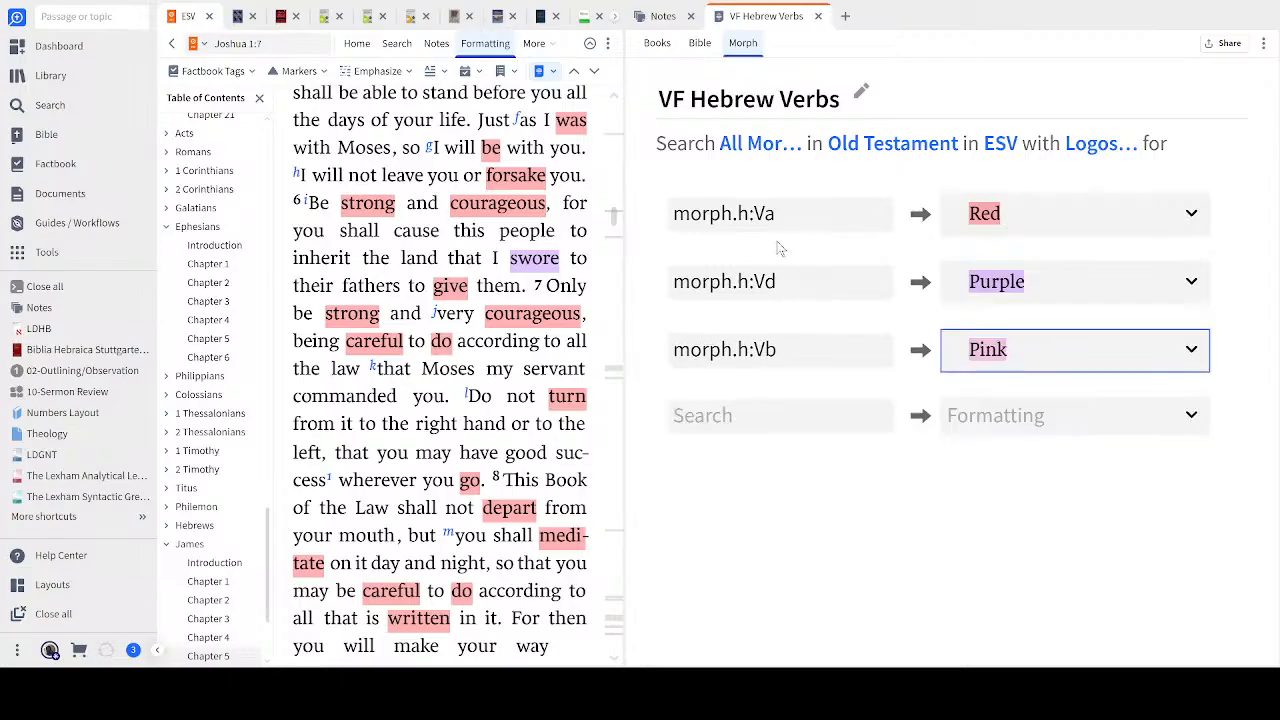
{"action": "left_click", "coordinate": [770, 424]}
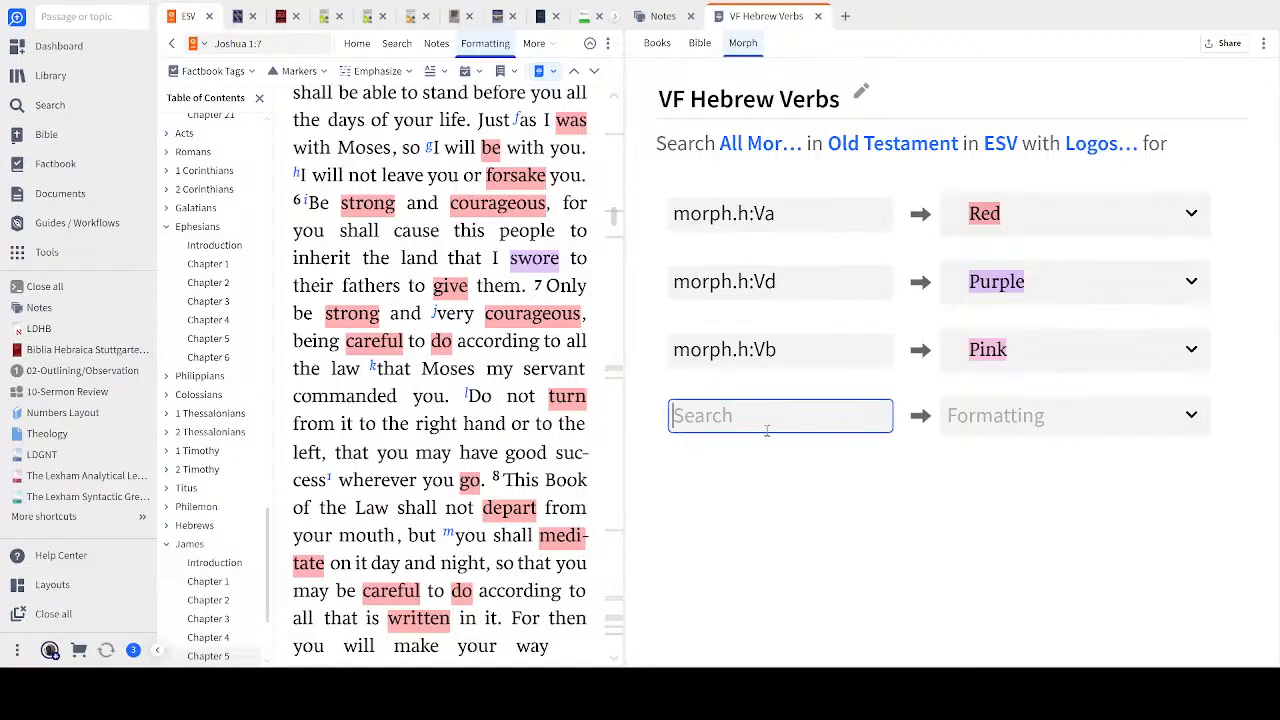
{"action": "type", "text": "MArph"}
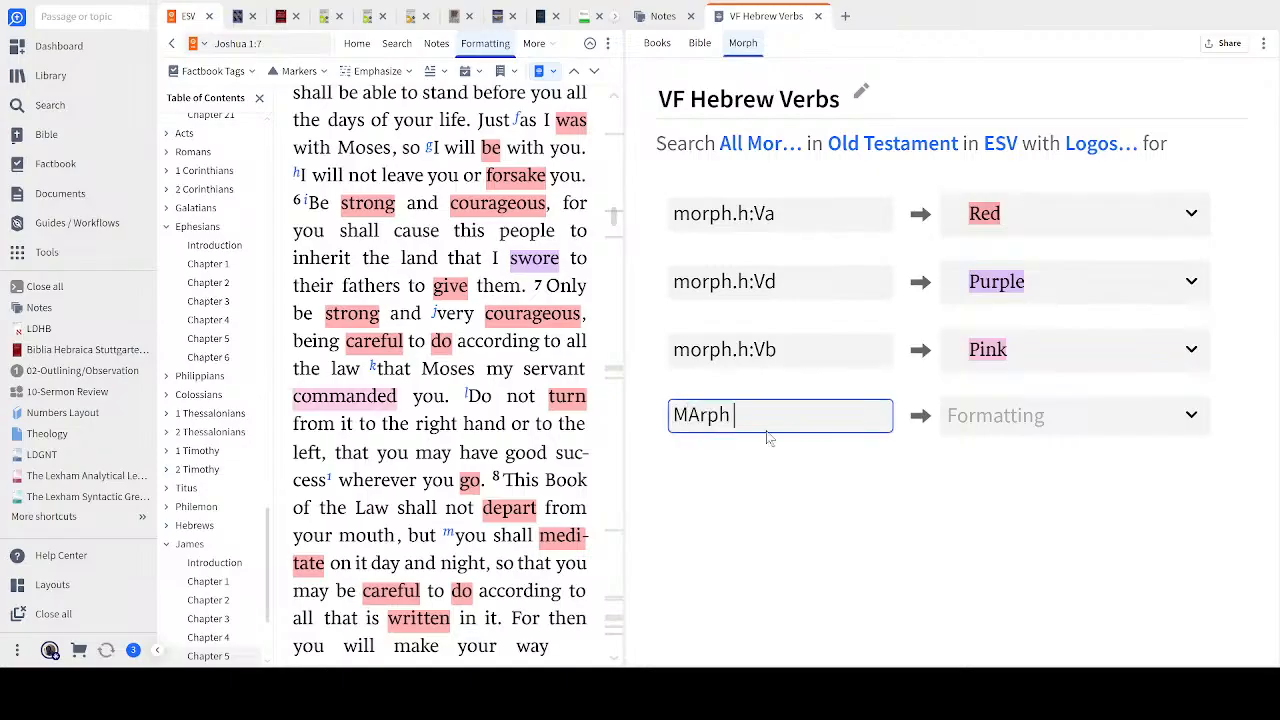
{"action": "key", "text": "BackSpace"}
{"action": "key", "text": "BackSpace"}
{"action": "key", "text": "BackSpace"}
{"action": "key", "text": "BackSpace"}
{"action": "key", "text": "BackSpace"}
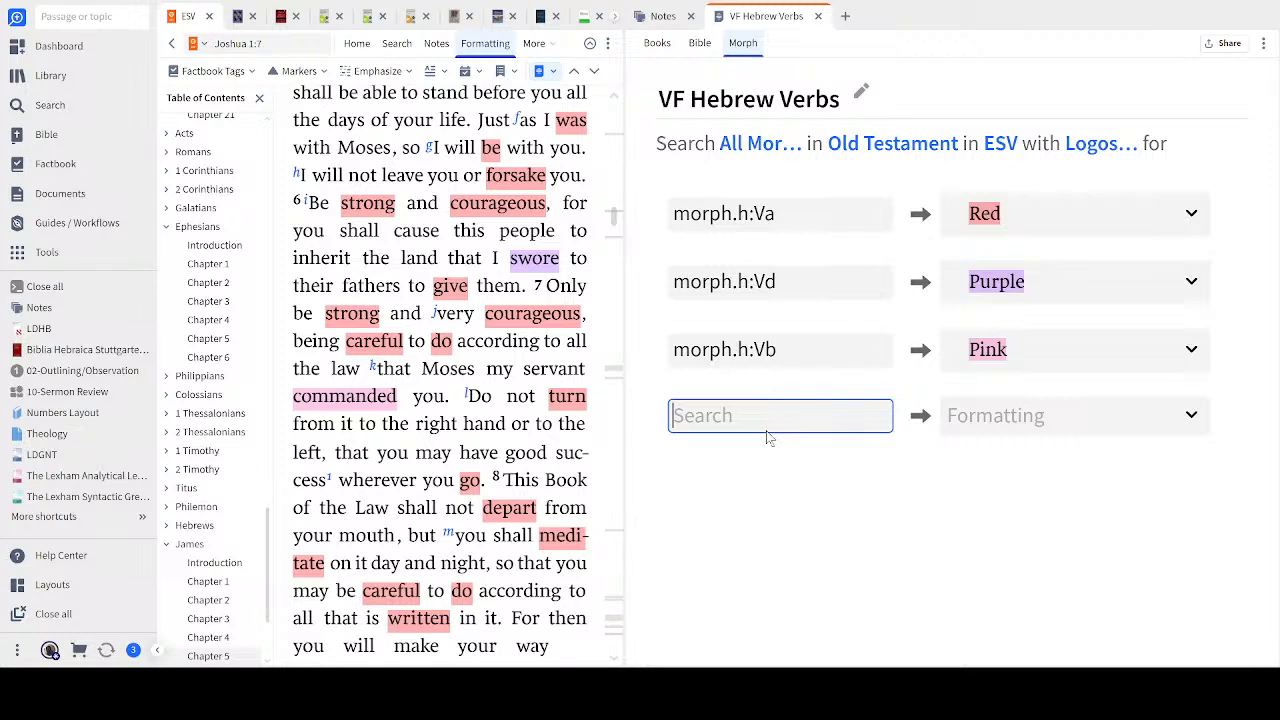
Add a morph.h:Ve search with Double Underline formatting in the filter's empty row
{"action": "type", "text": "@"}
{"action": "type", "text": "V"}
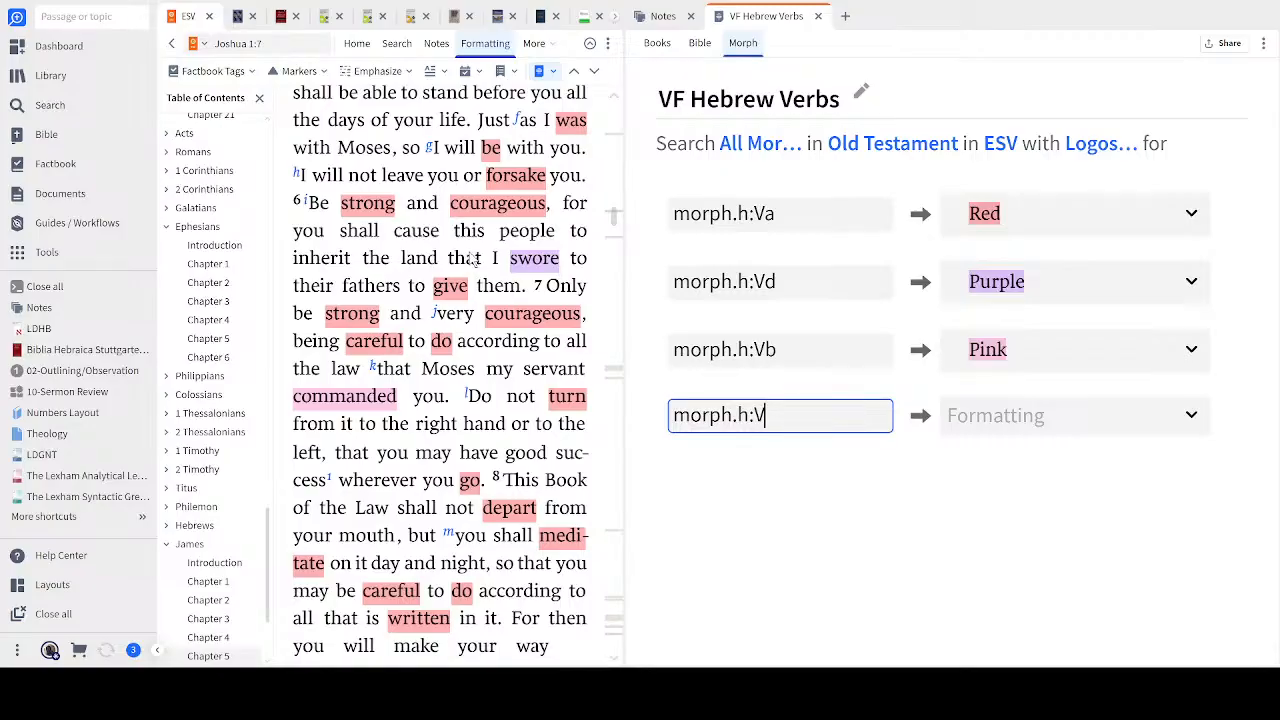
{"action": "type", "text": "e"}
{"action": "left_click", "coordinate": [1192, 418]}
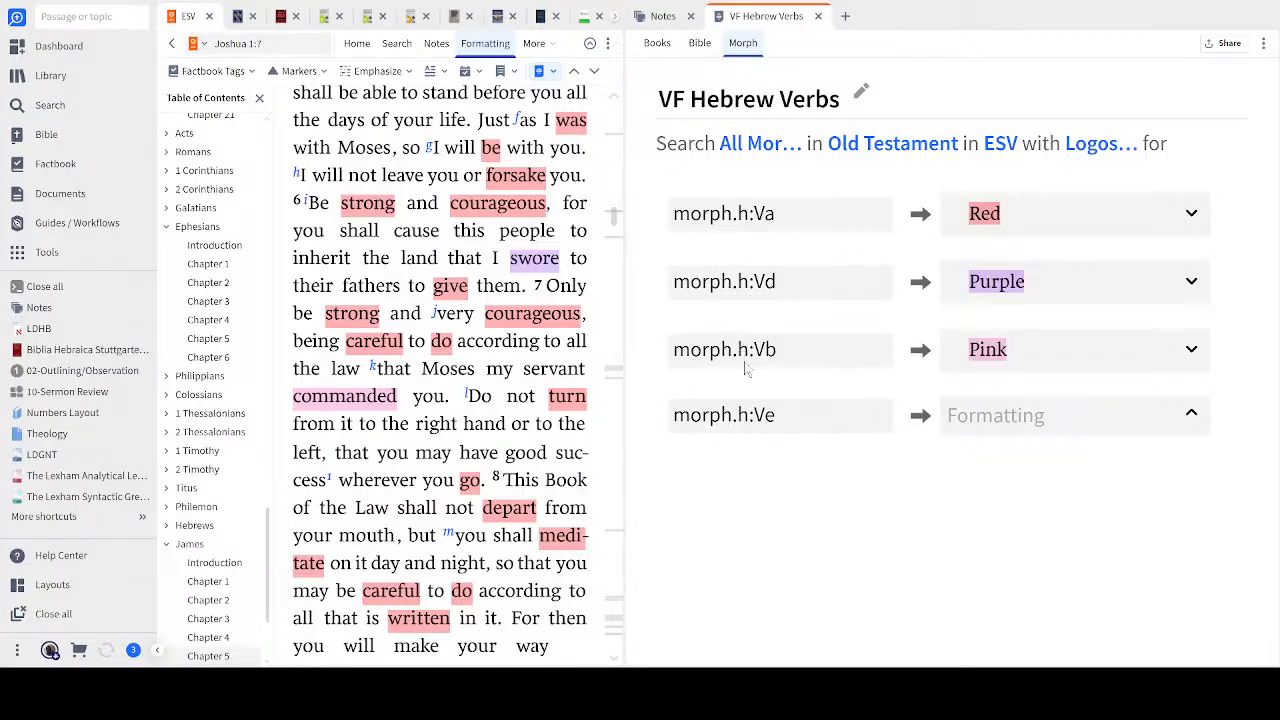
{"action": "left_click", "coordinate": [772, 341]}
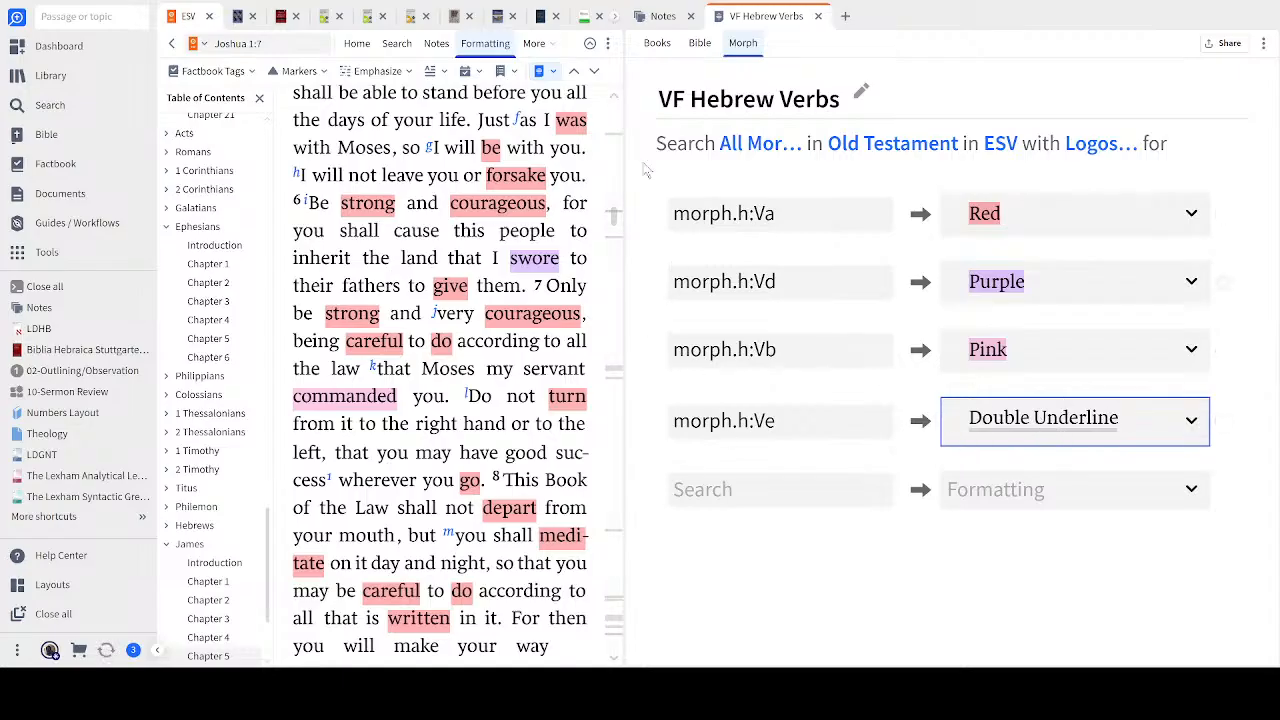
Widen the ESV pane and examine the words "commanded" and "servant" in Joshua 1:7
{"action": "left_click_drag", "start_coordinate": [626, 226], "coordinate": [701, 222]}
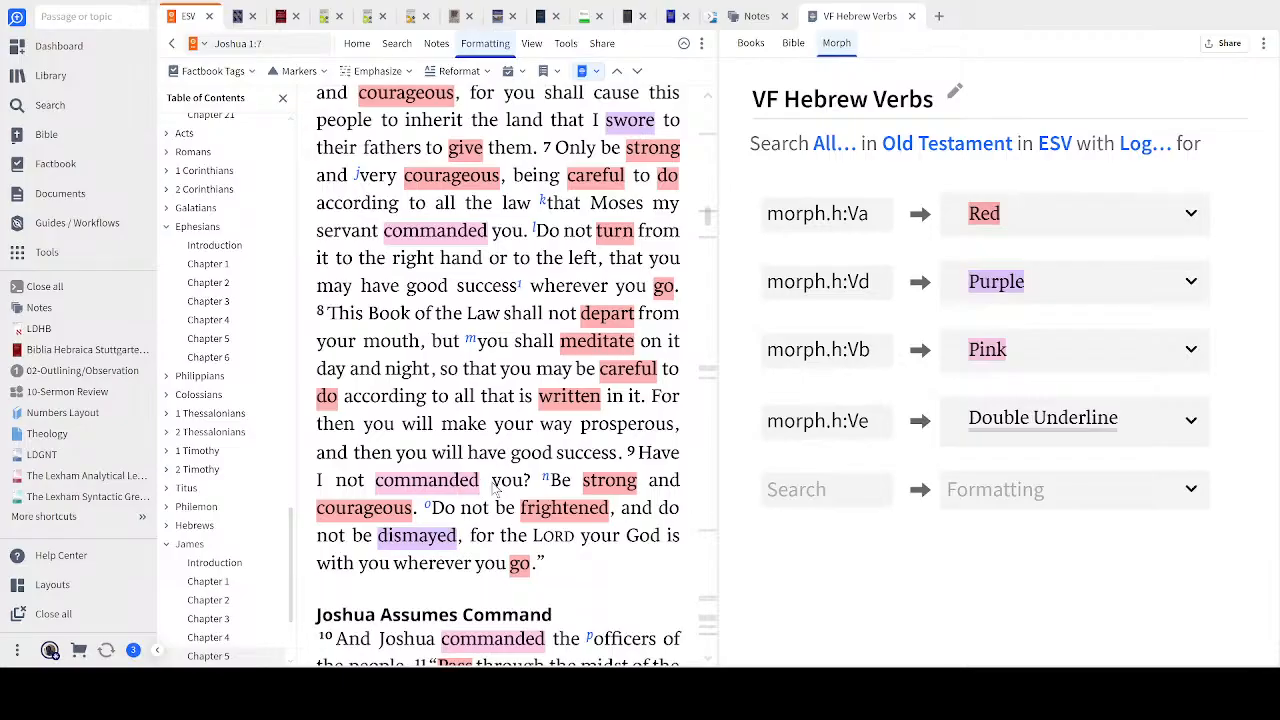
{"action": "double_click", "coordinate": [447, 232]}
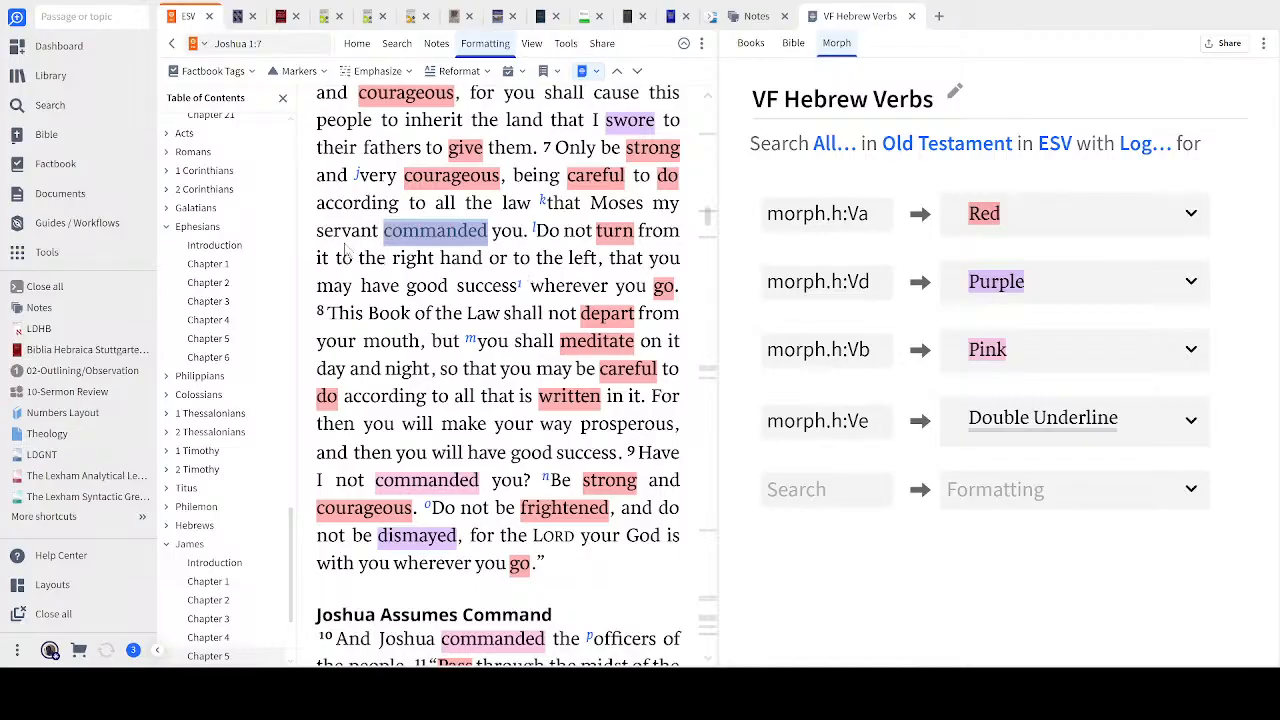
{"action": "double_click", "coordinate": [346, 241]}
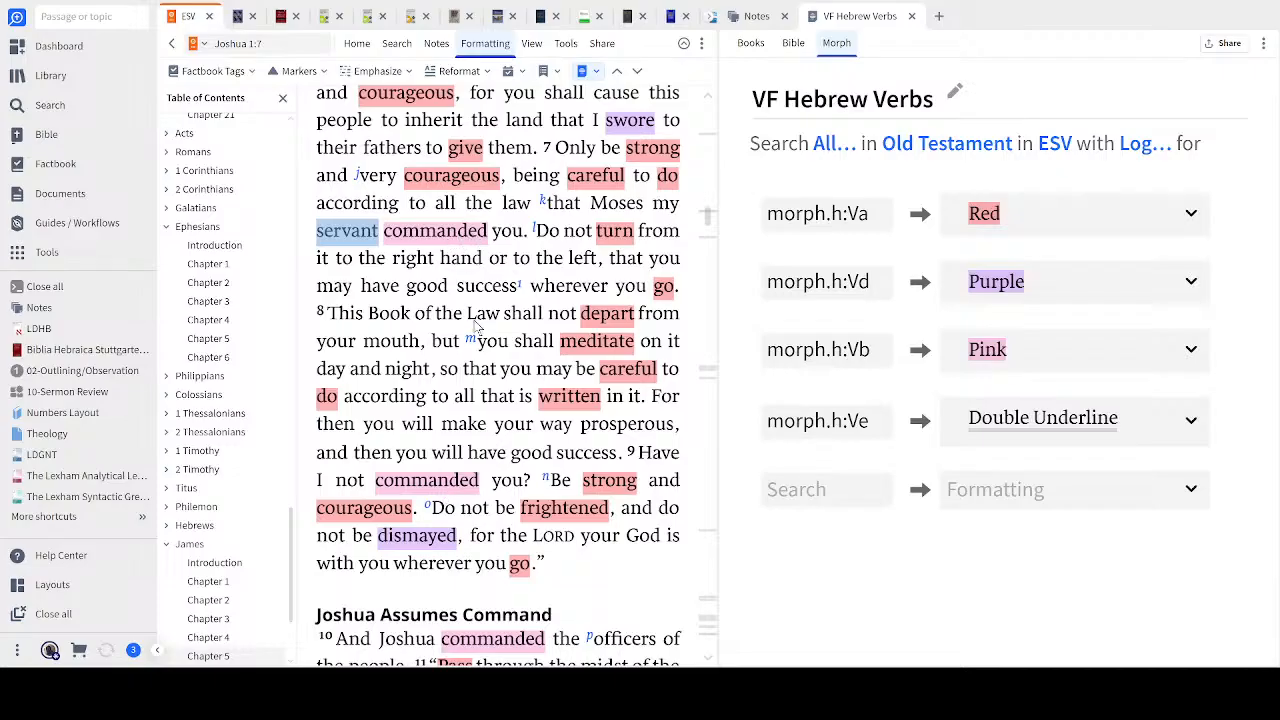
{"action": "double_click", "coordinate": [448, 236]}
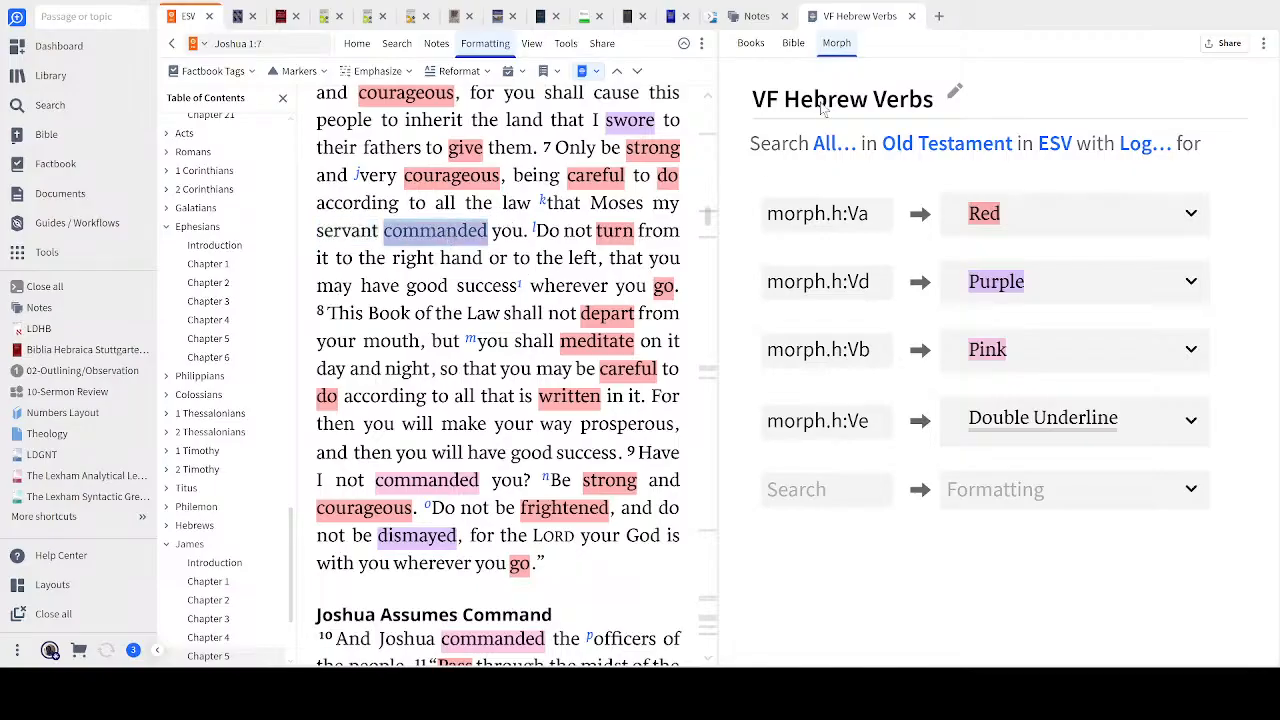
{"action": "left_click", "coordinate": [1039, 7]}
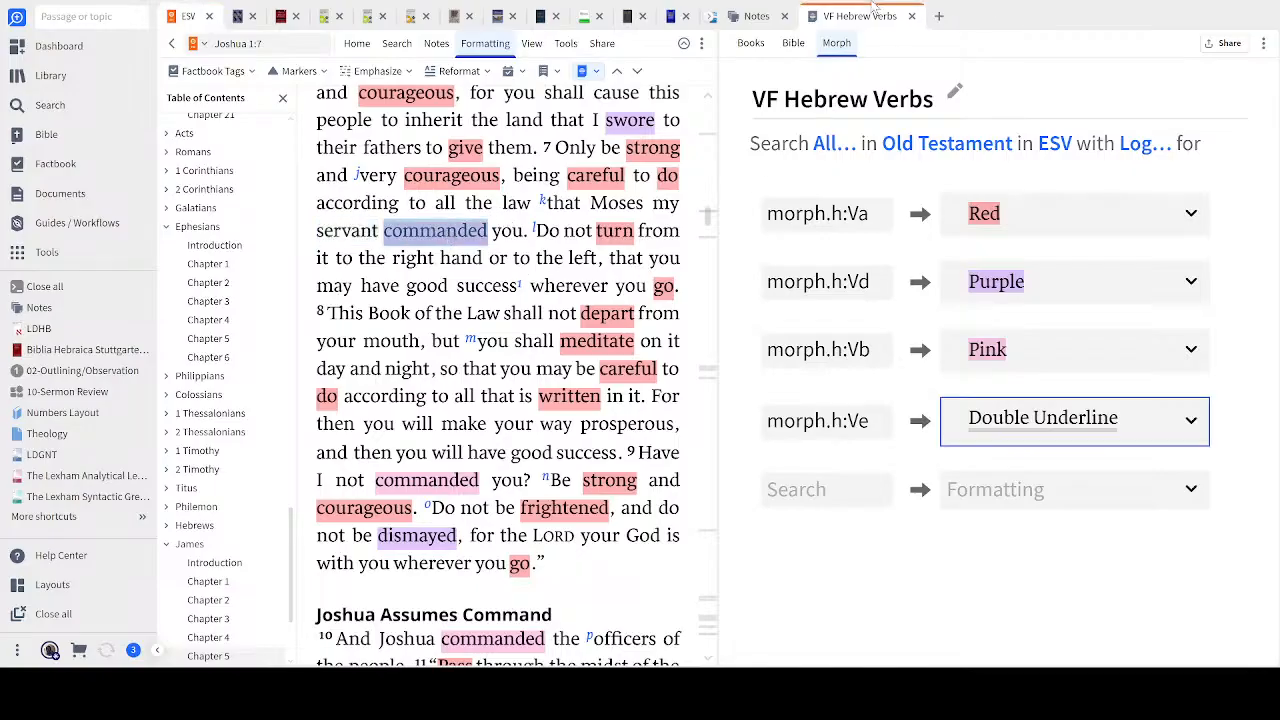
Return to the Hebrew Verbs note and select the Piel line "cause a state ie change identity or cause something to exist"
{"action": "left_click", "coordinate": [757, 25]}
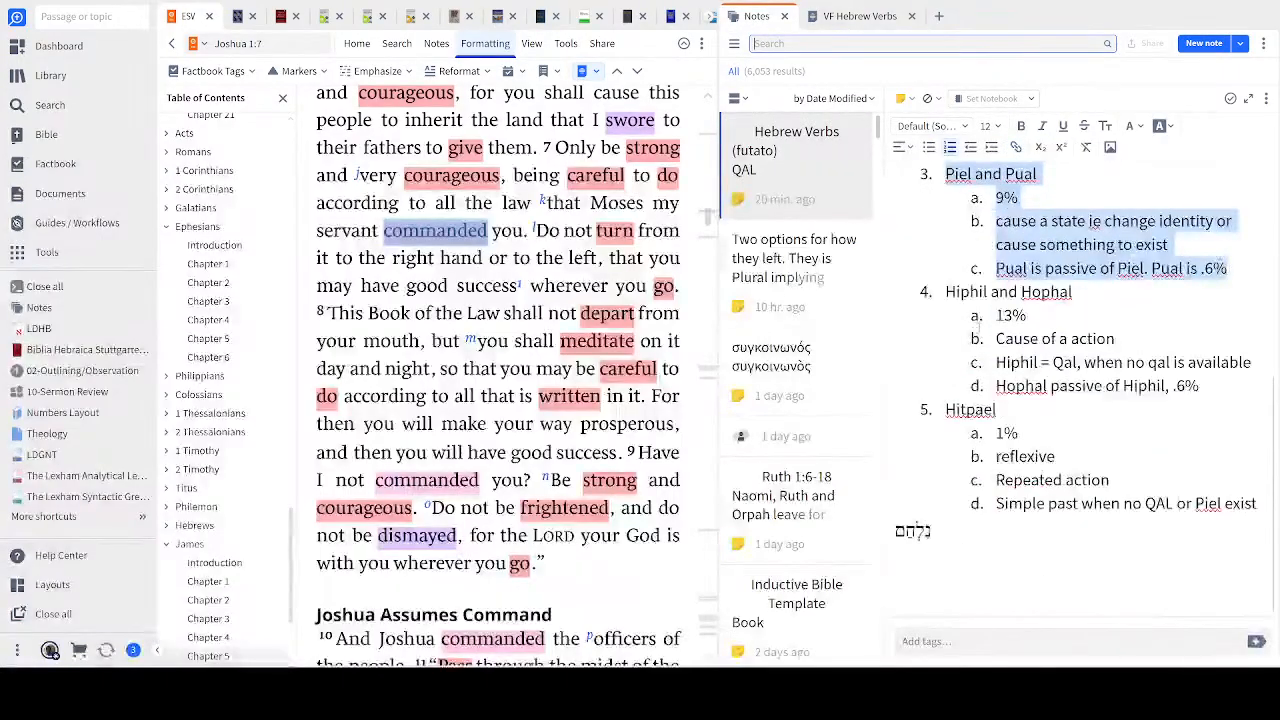
{"action": "scroll", "coordinate": [1028, 325], "scroll_direction": "up", "scroll_amount": 1}
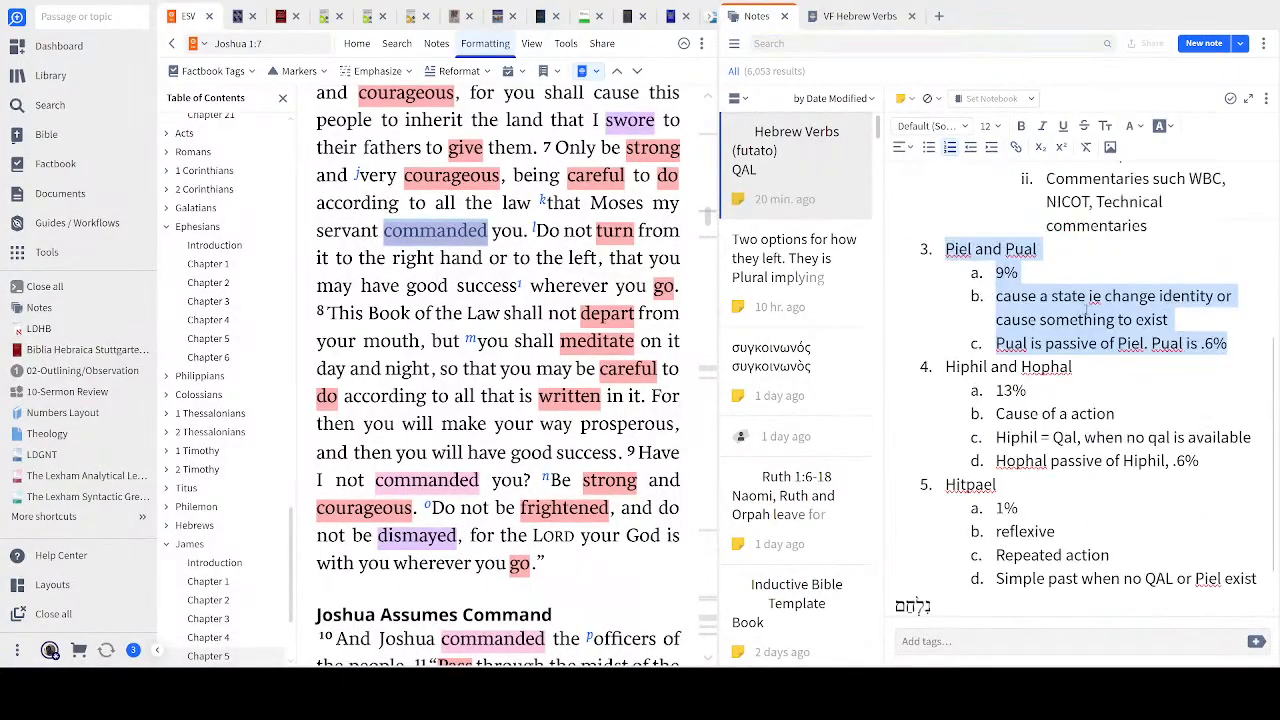
{"action": "left_click", "coordinate": [1093, 319]}
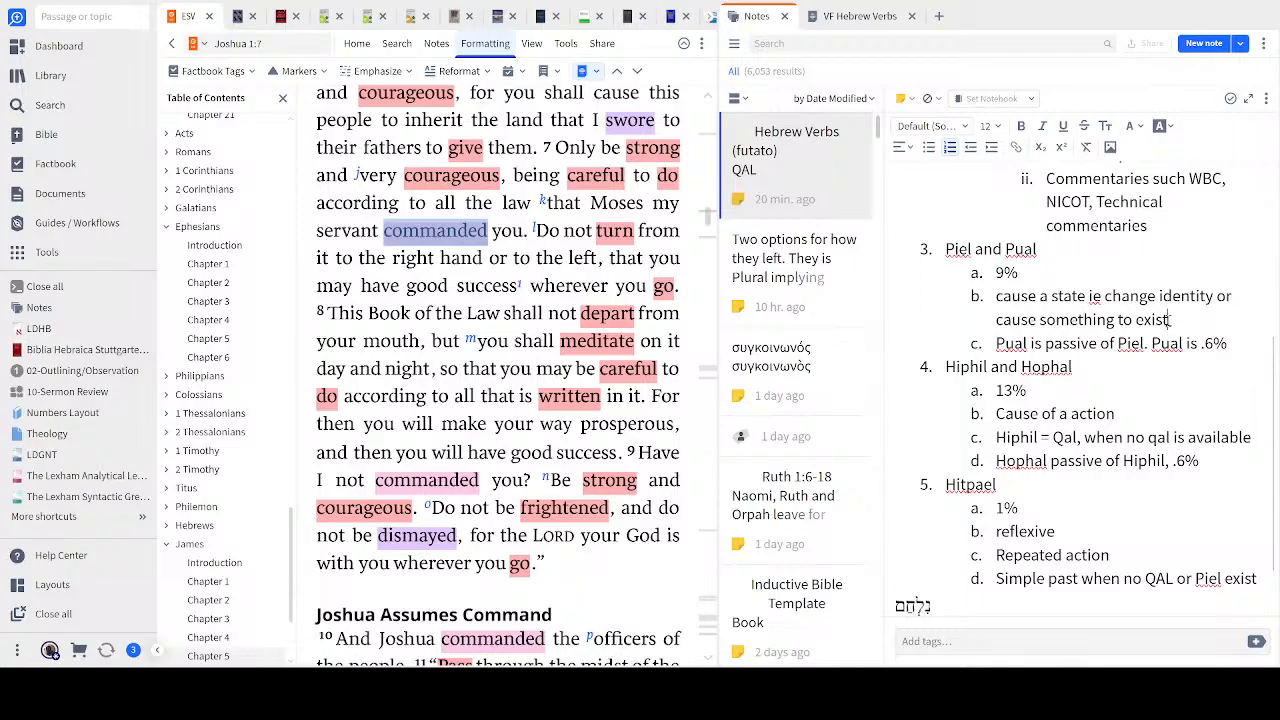
{"action": "left_click", "coordinate": [1168, 319]}
{"action": "left_click_drag", "start_coordinate": [996, 296], "coordinate": [1178, 328]}
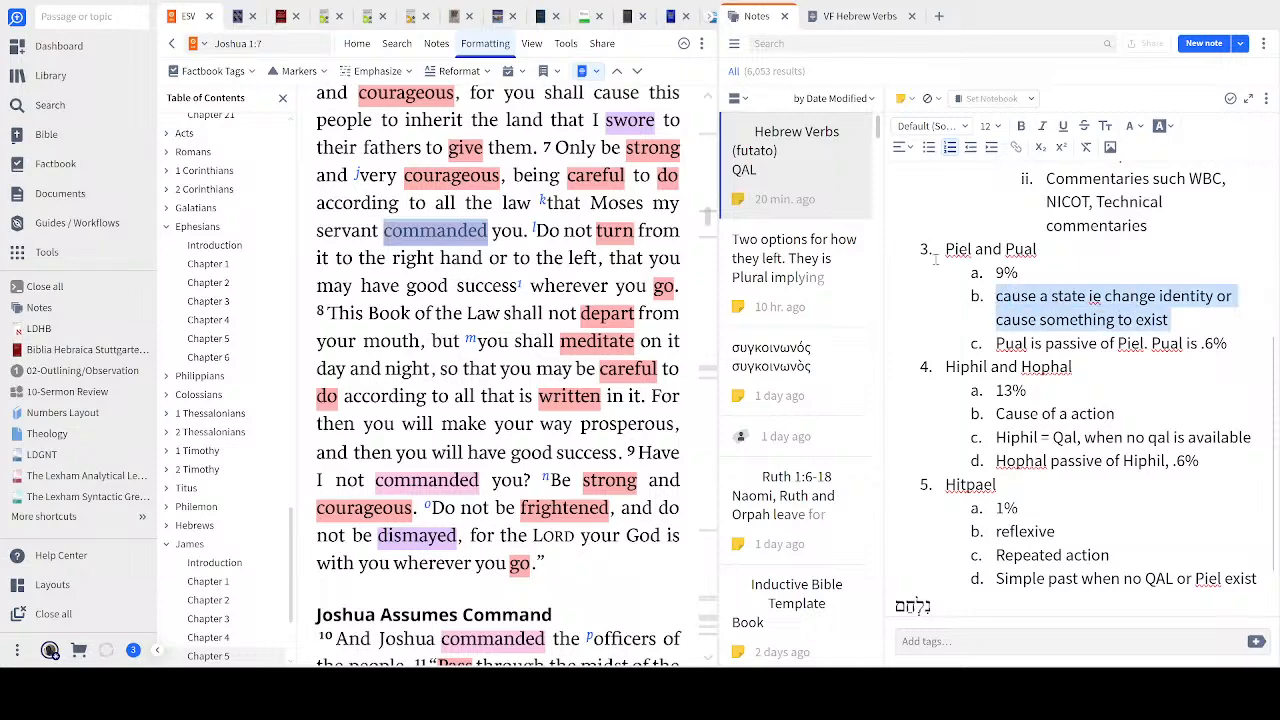
Open the "Causative/Stative: Bringing about a State" article under Piel/D Stem in the LA151 course, with its pane widened
{"action": "left_click", "coordinate": [367, 20]}
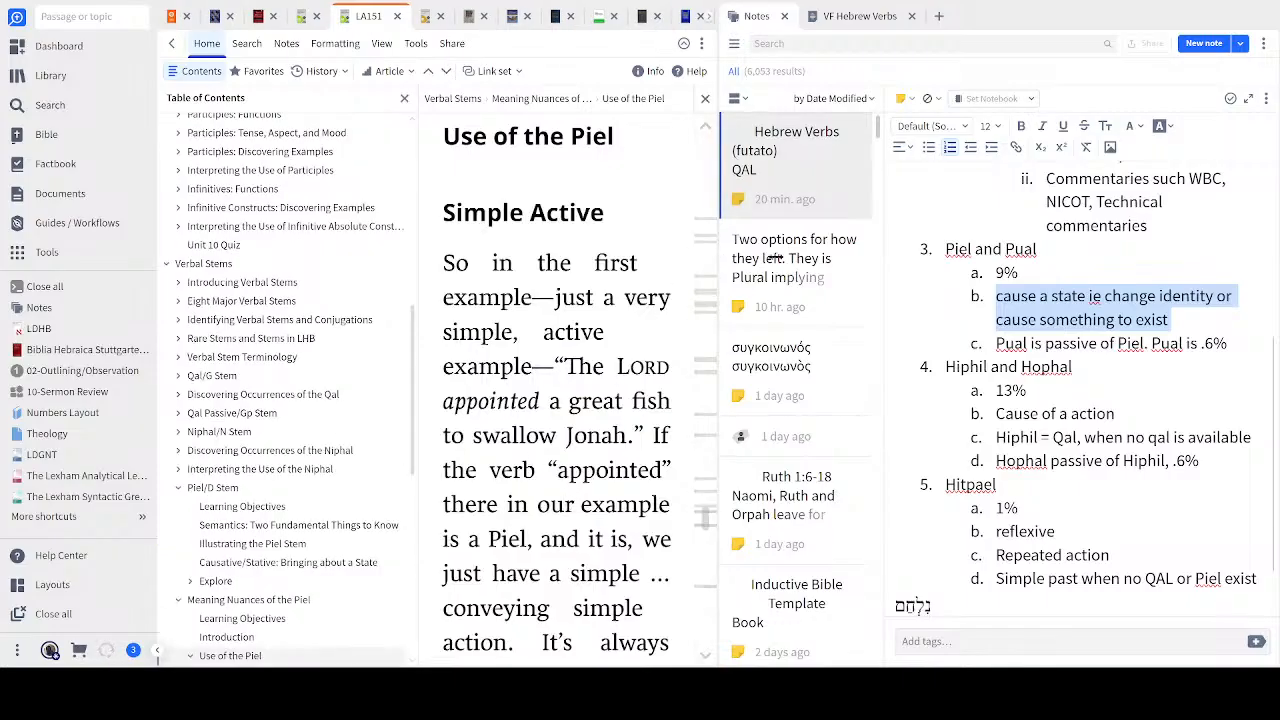
{"action": "left_click_drag", "start_coordinate": [775, 257], "coordinate": [814, 260]}
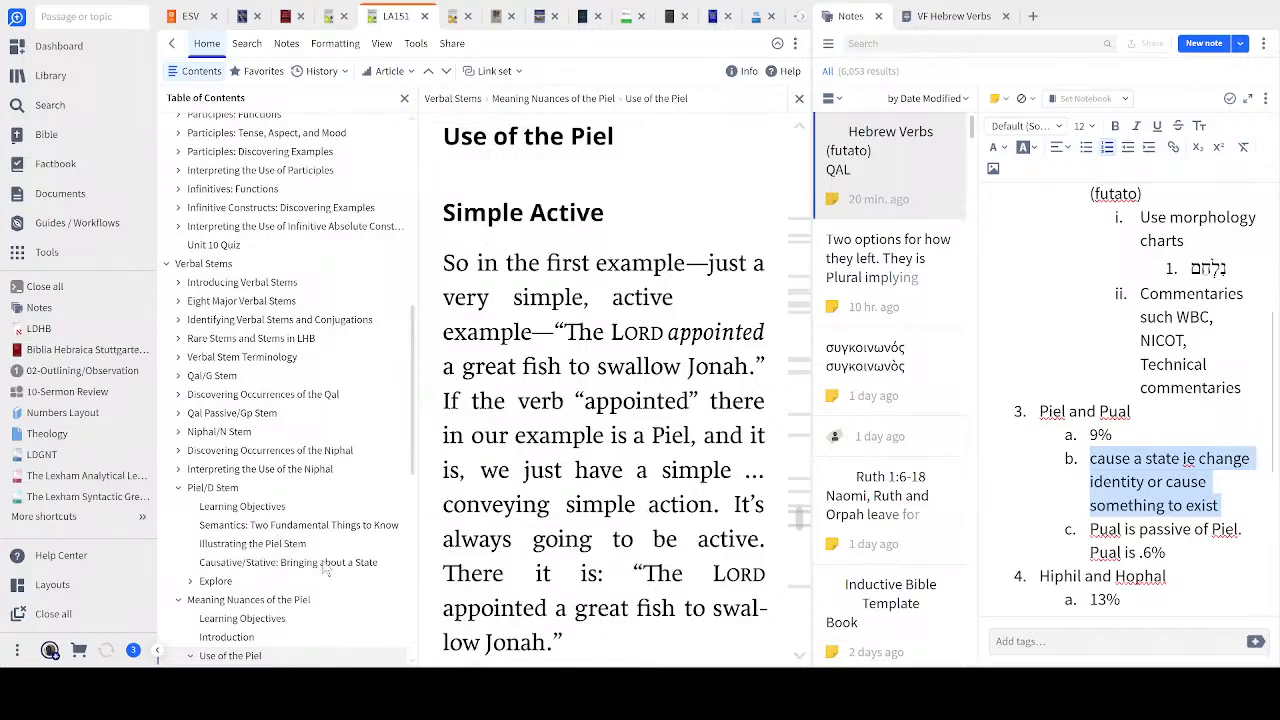
{"action": "scroll", "coordinate": [322, 566], "scroll_direction": "down", "scroll_amount": 2}
{"action": "scroll", "coordinate": [283, 566], "scroll_direction": "down", "scroll_amount": 1}
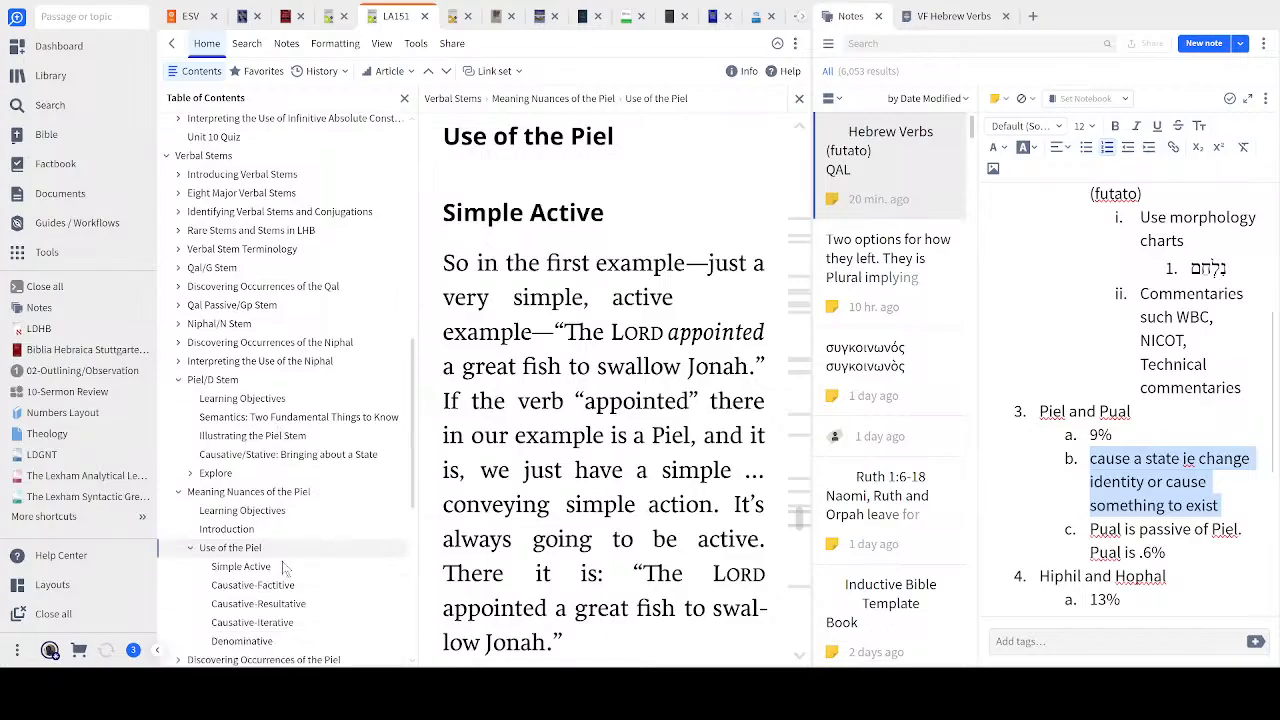
{"action": "left_click", "coordinate": [258, 455]}
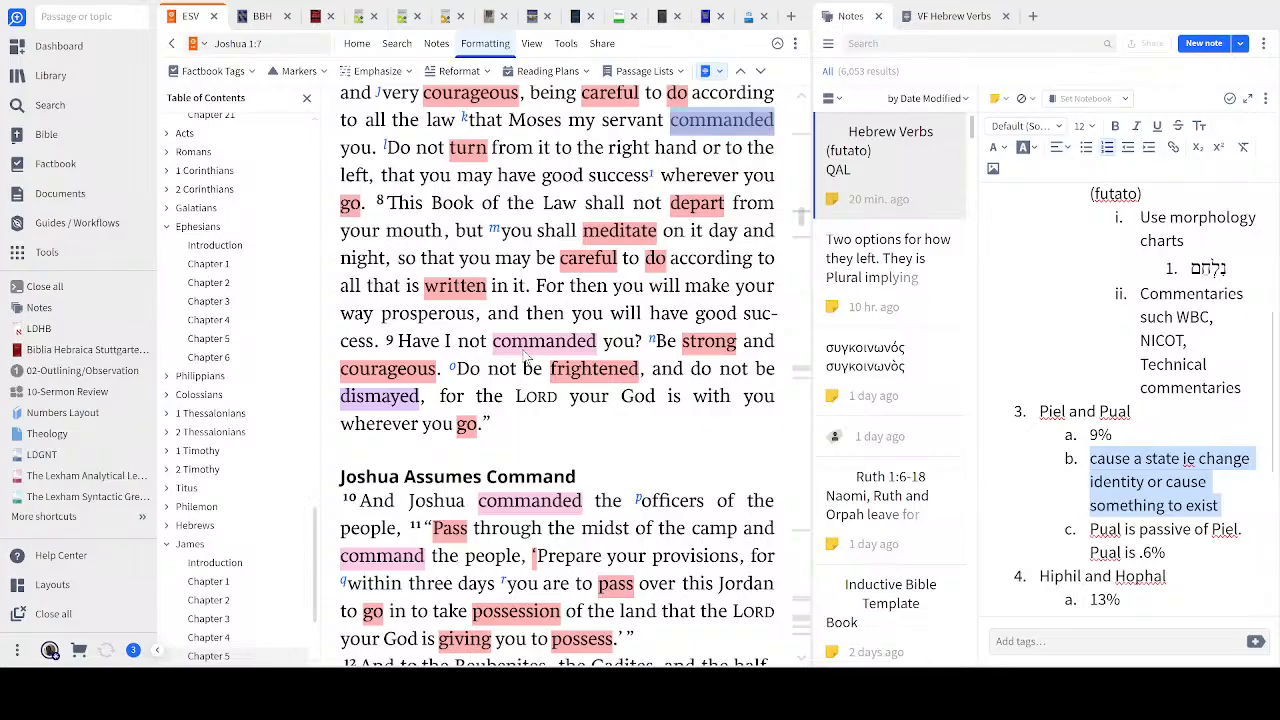
Examine the pink-highlighted verbs at the start of Joshua 1 in the ESV, selecting "assistant" and "promised"
{"action": "scroll", "coordinate": [525, 350], "scroll_direction": "up", "scroll_amount": 5}
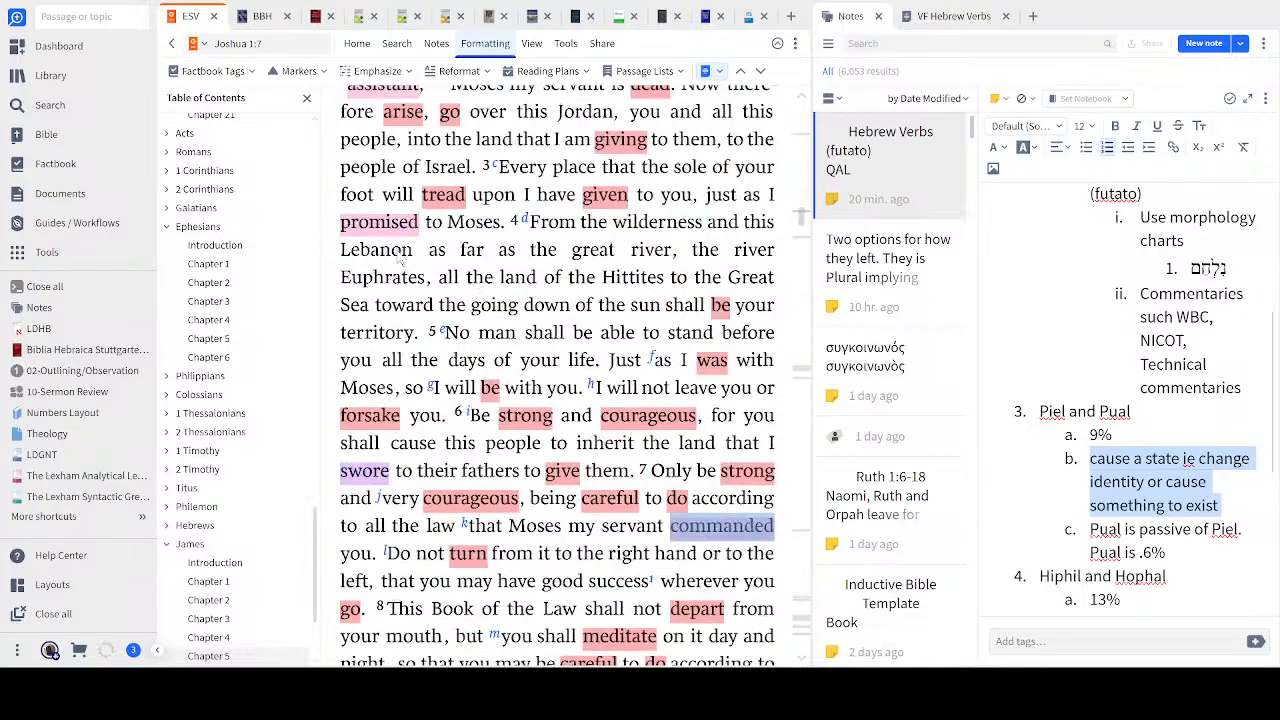
{"action": "scroll", "coordinate": [404, 257], "scroll_direction": "up", "scroll_amount": 3}
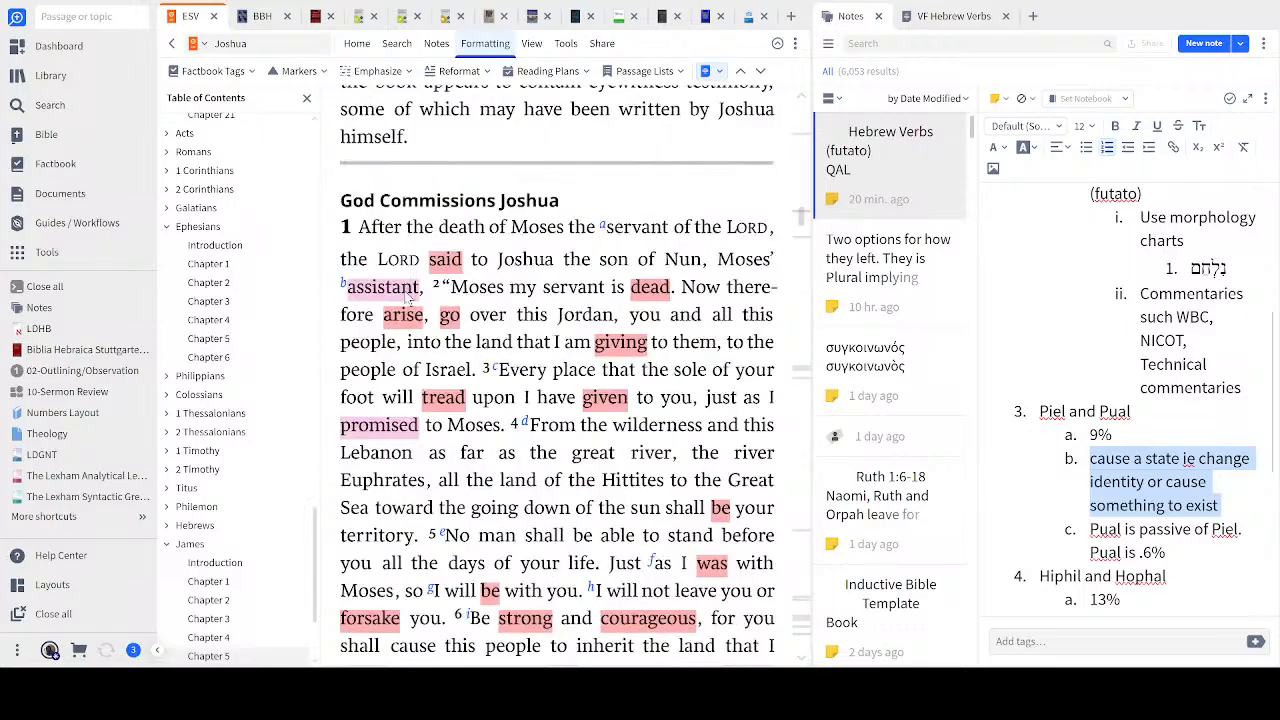
{"action": "scroll", "coordinate": [412, 176], "scroll_direction": "down", "scroll_amount": 3}
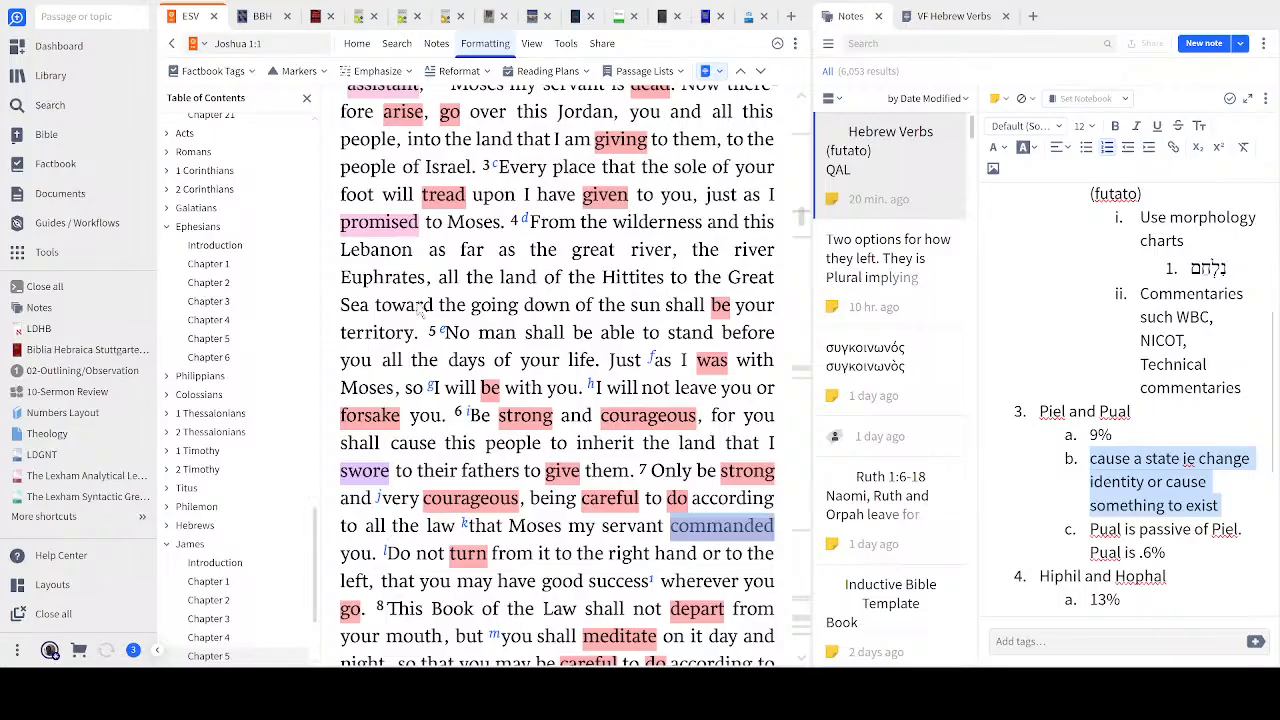
{"action": "scroll", "coordinate": [415, 265], "scroll_direction": "up", "scroll_amount": 3}
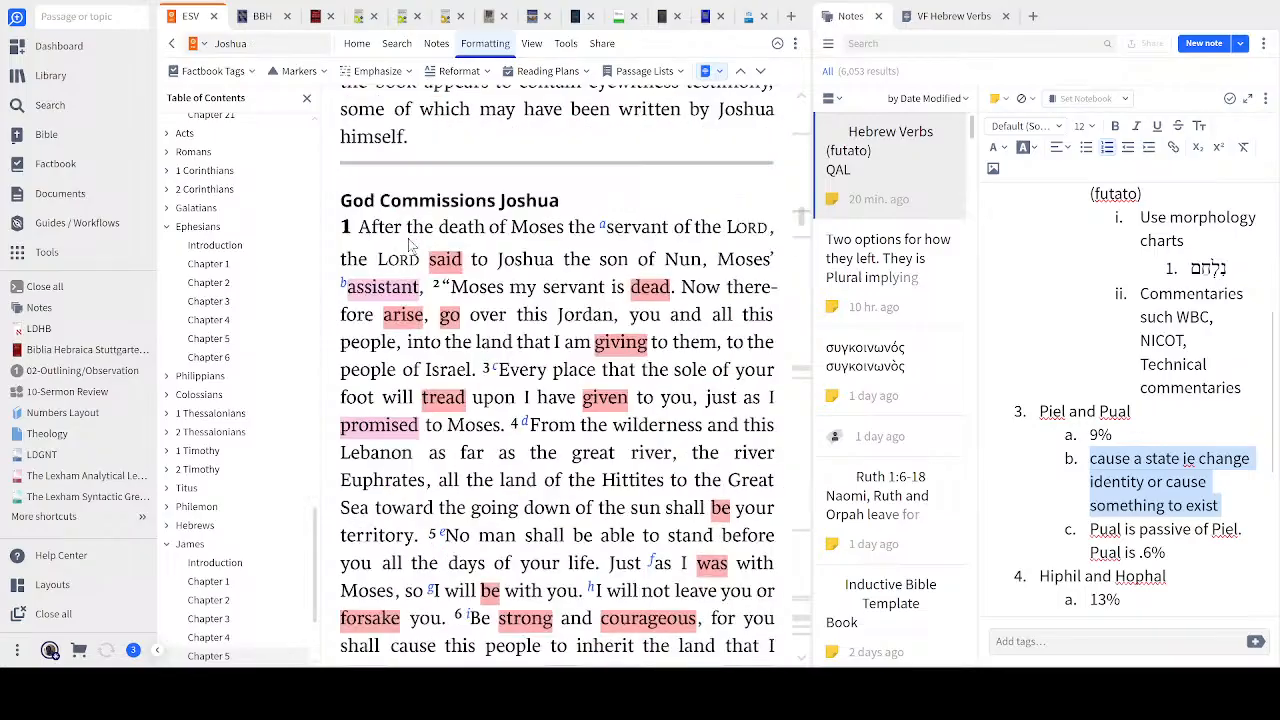
{"action": "double_click", "coordinate": [379, 290]}
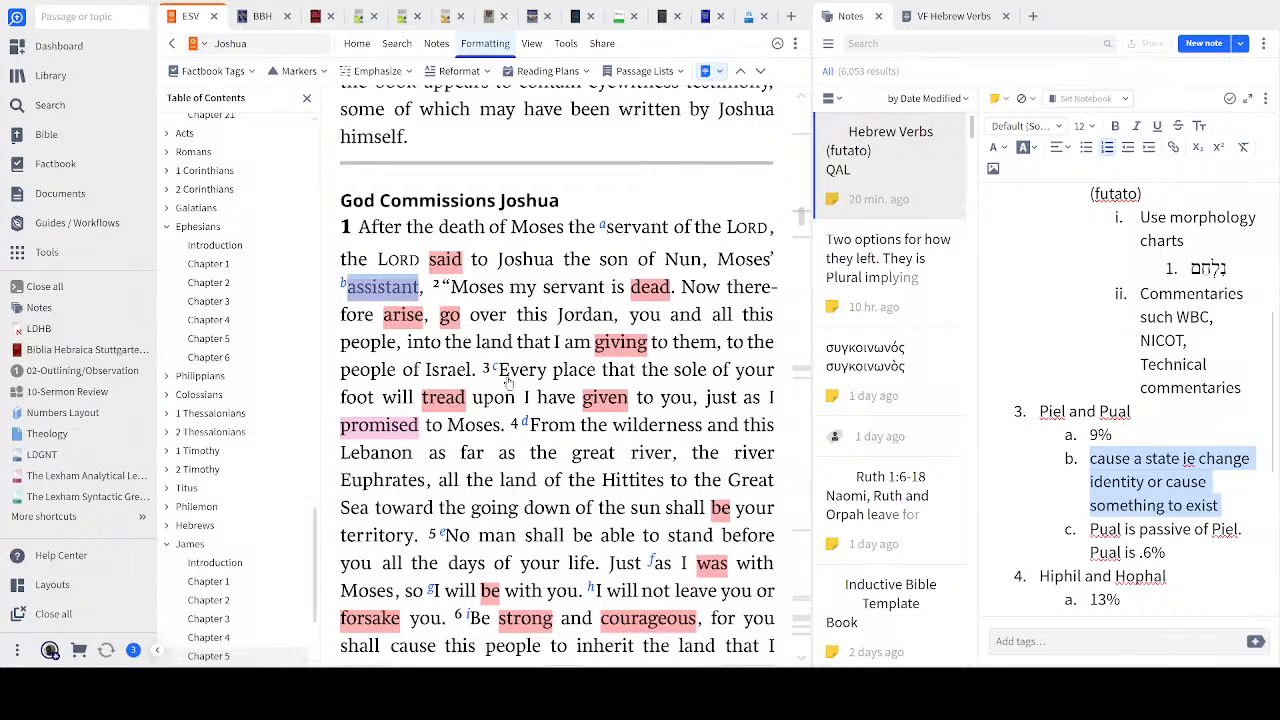
{"action": "left_click", "coordinate": [645, 190]}
{"action": "double_click", "coordinate": [388, 430]}
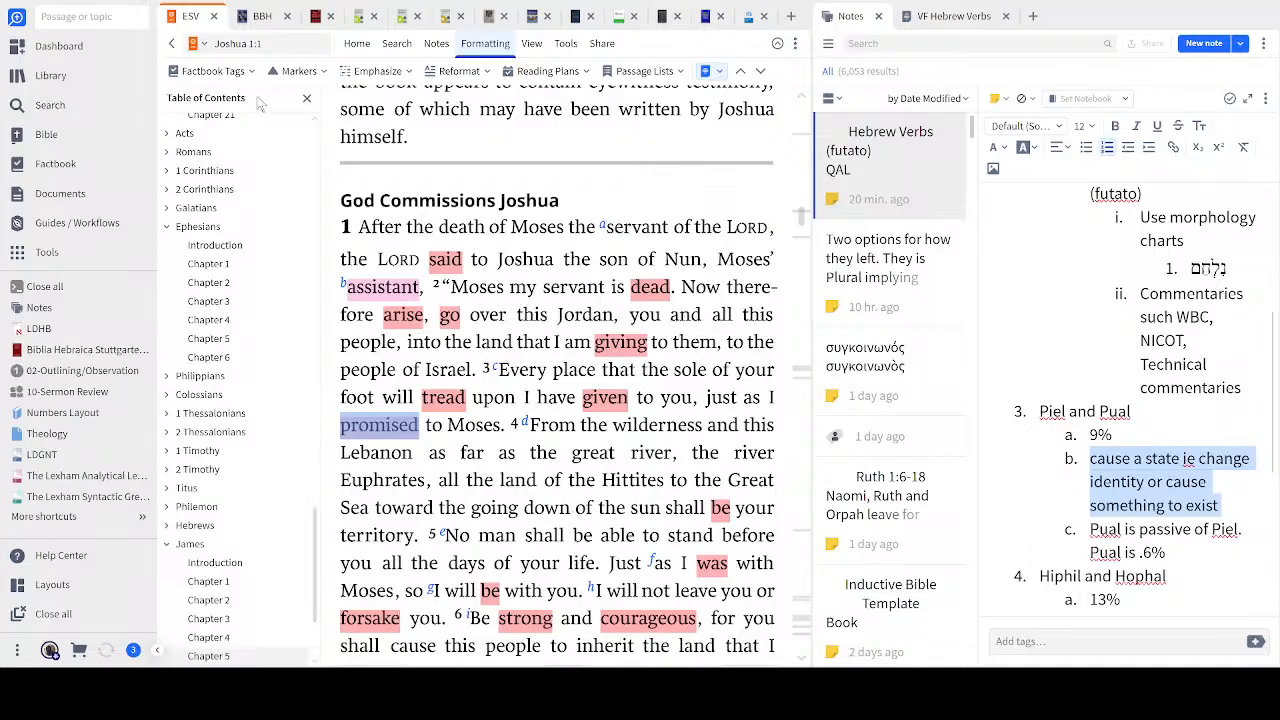
{"action": "left_click", "coordinate": [276, 42]}
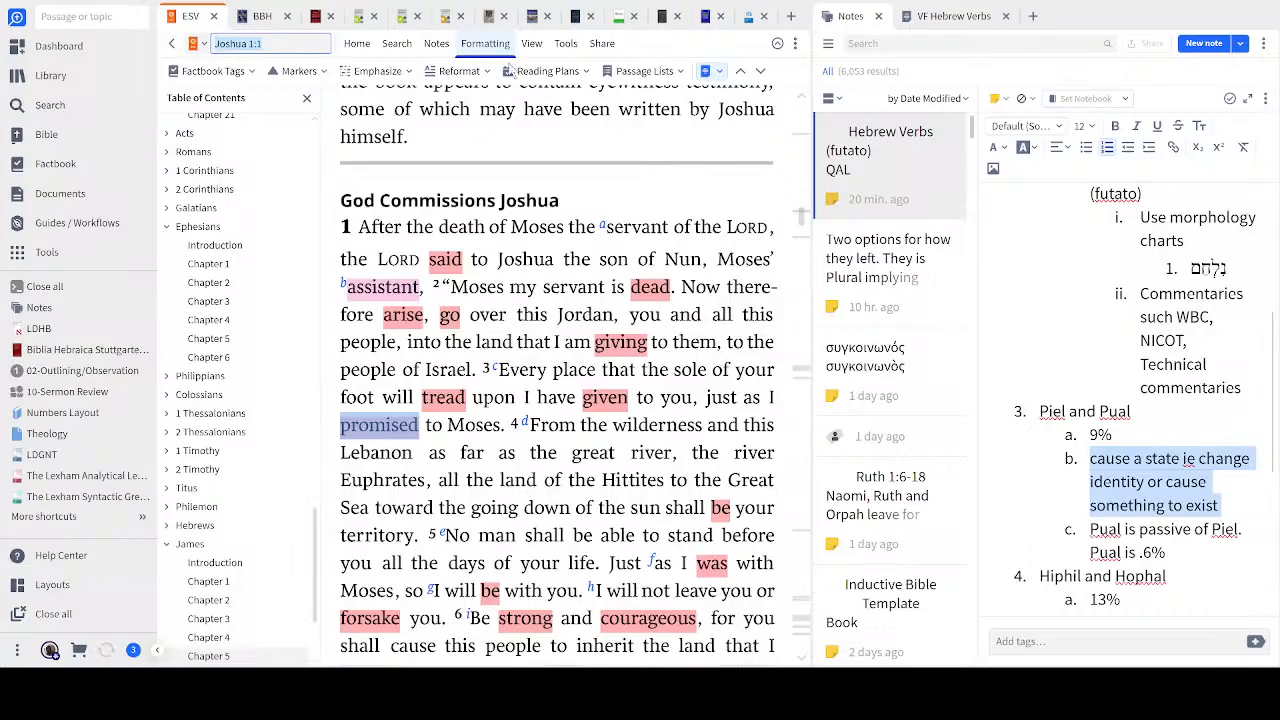
{"action": "key", "text": "BackSpace"}
{"action": "type", "text": "Gensis 1"}
{"action": "key", "text": "Return"}
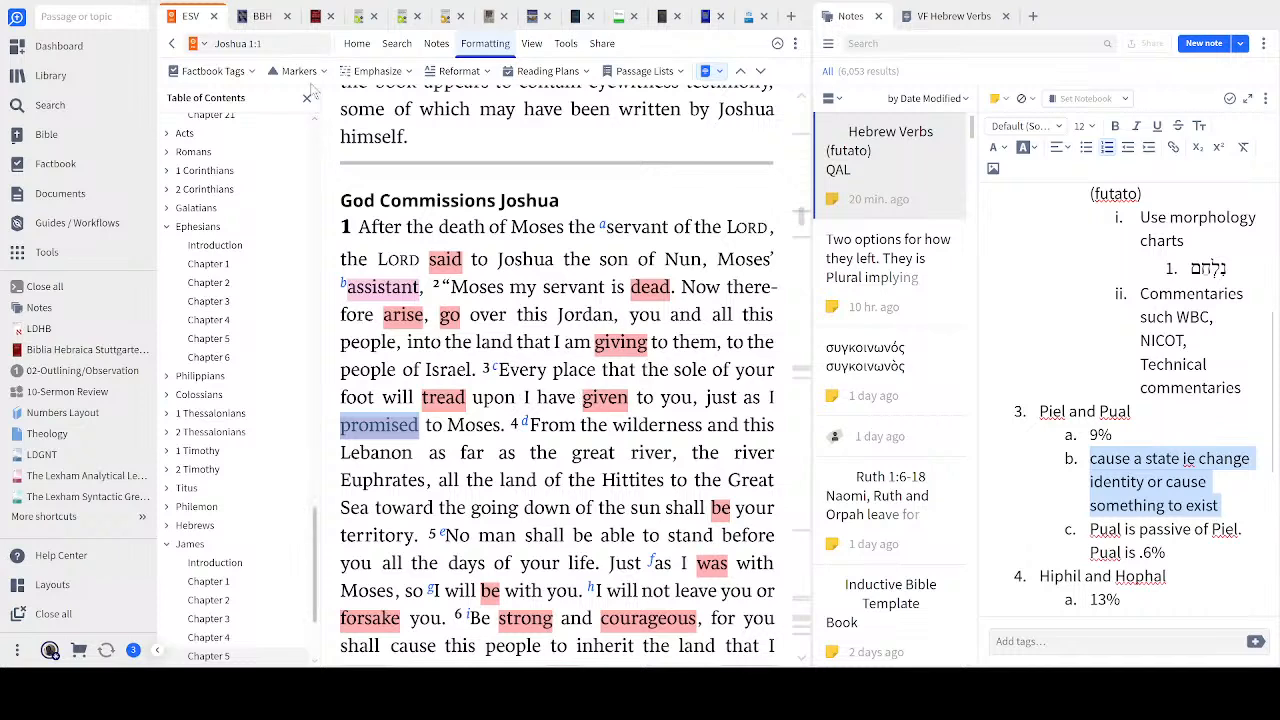
Go to Genesis 1 in the ESV
{"action": "left_click", "coordinate": [288, 43]}
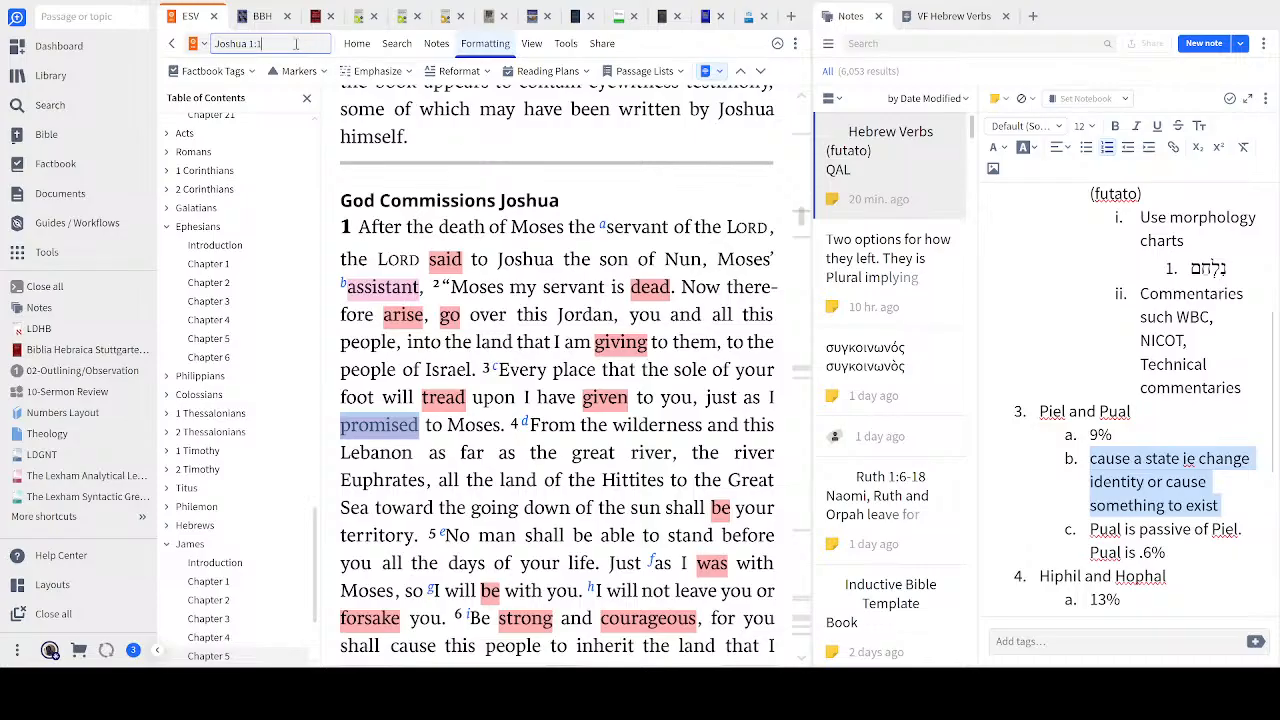
{"action": "key", "text": "BackSpace"}
{"action": "key", "text": "BackSpace"}
{"action": "key", "text": "BackSpace"}
{"action": "key", "text": "BackSpace"}
{"action": "key", "text": "BackSpace"}
{"action": "key", "text": "BackSpace"}
{"action": "key", "text": "BackSpace"}
{"action": "type", "text": "Gene"}
{"action": "key", "text": "Return"}
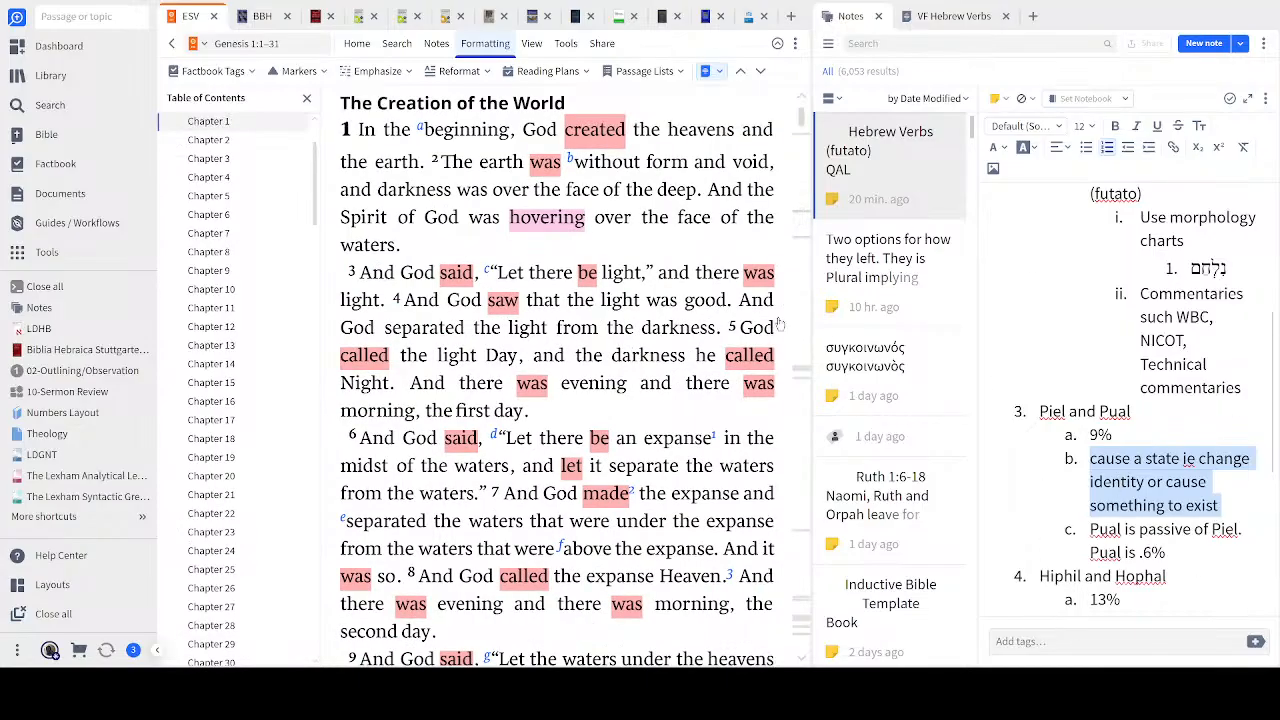
Examine the verb "hovering" and the phrase "the face of the waters" in Genesis 1:2
{"action": "double_click", "coordinate": [537, 228]}
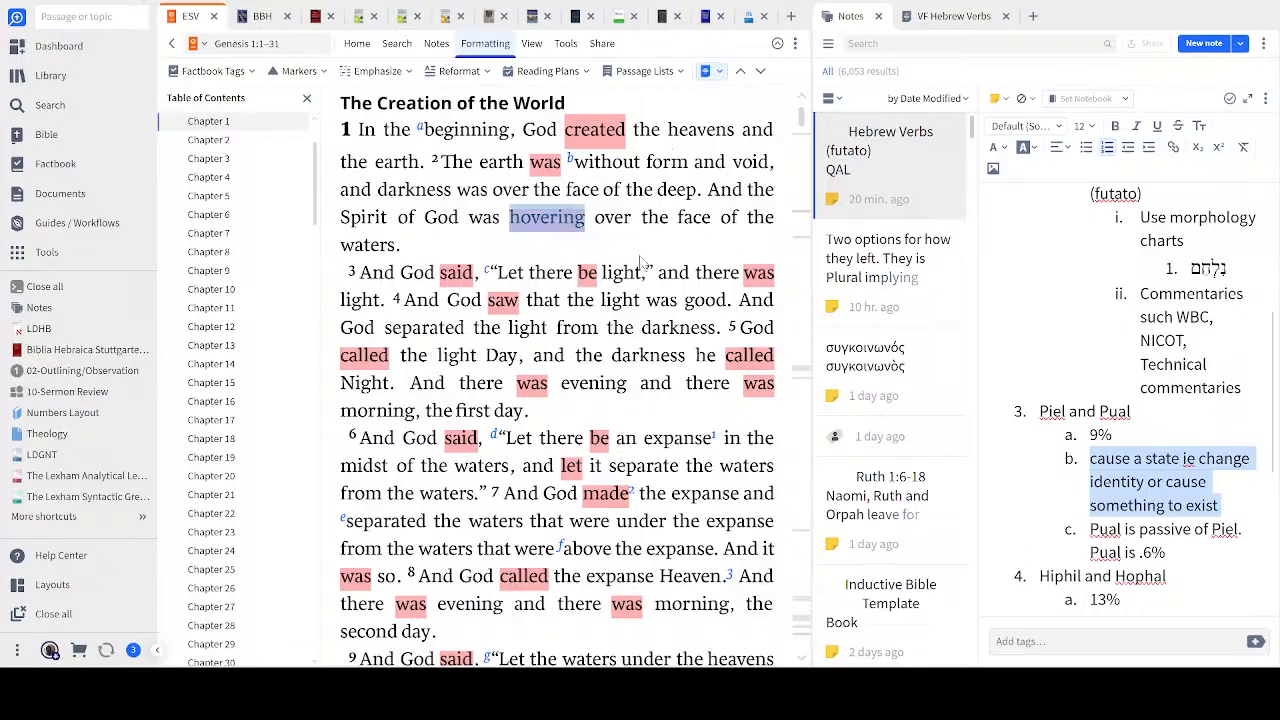
{"action": "left_click_drag", "start_coordinate": [645, 219], "coordinate": [636, 247]}
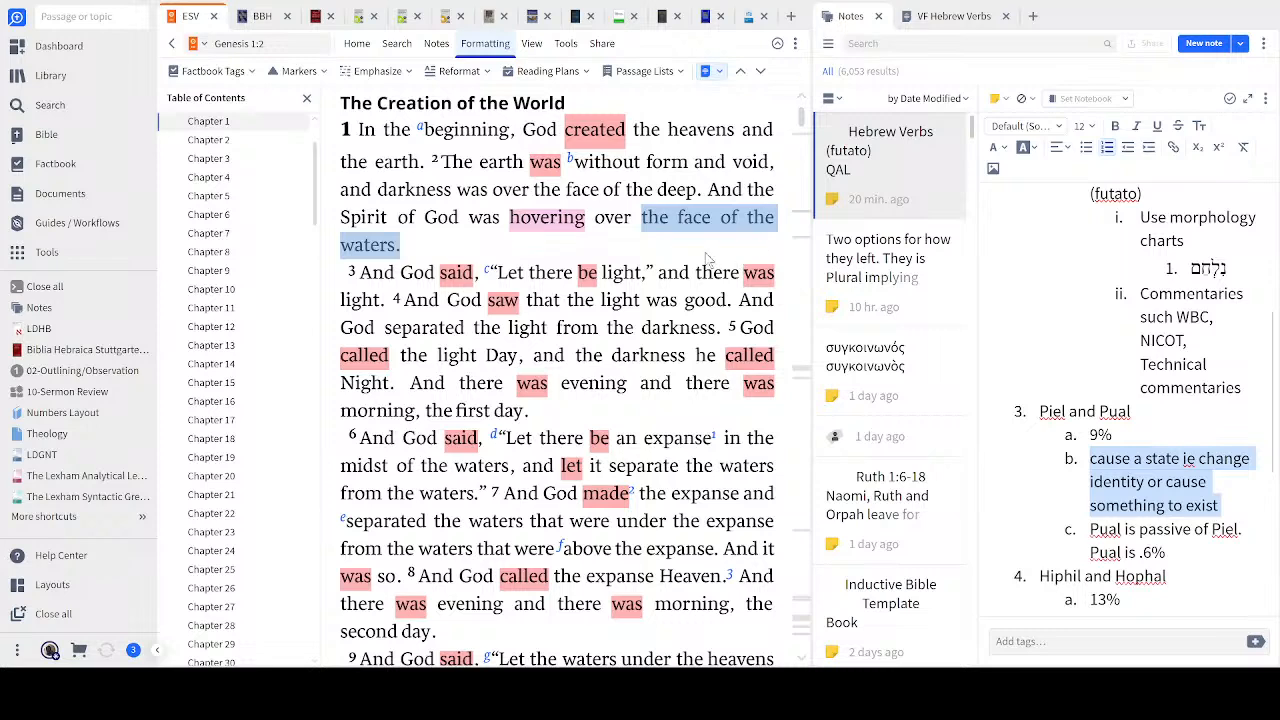
{"action": "left_click", "coordinate": [600, 238]}
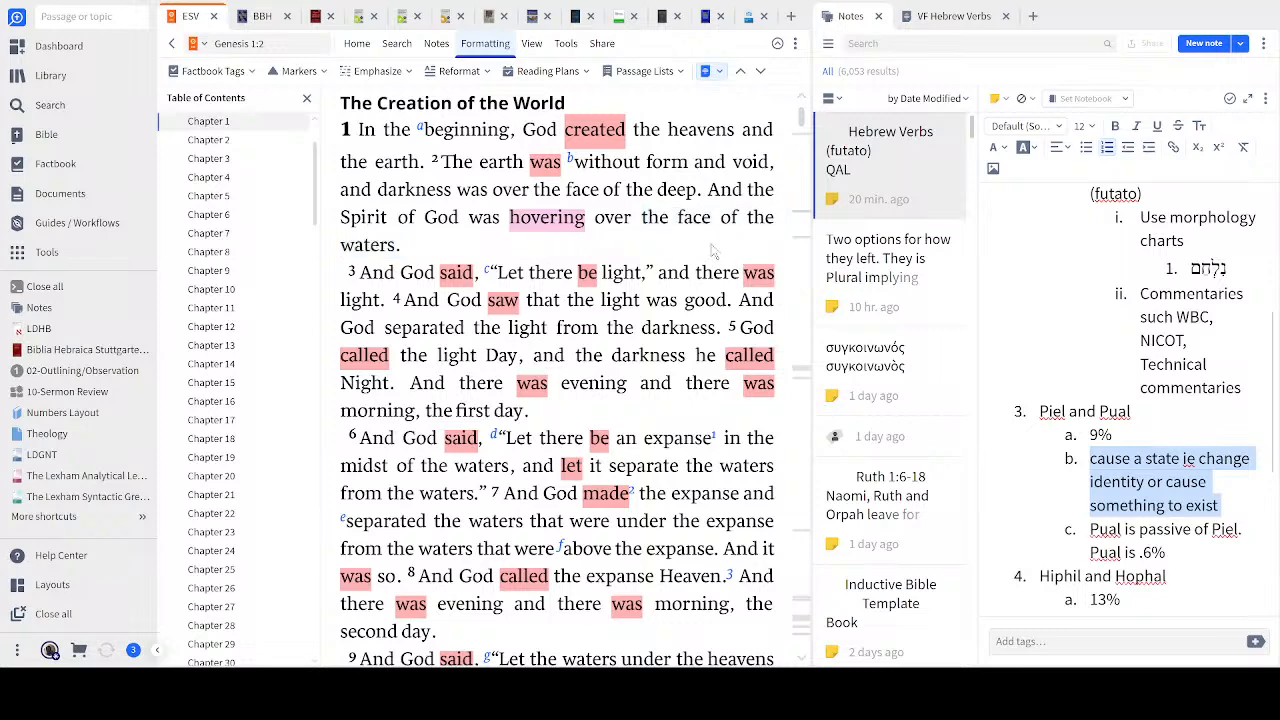
Examine the purple-highlighted verb "appear" in Genesis 1:9 and display the VF Hebrew Verbs filter beside the ESV text
{"action": "scroll", "coordinate": [665, 316], "scroll_direction": "down", "scroll_amount": 2}
{"action": "scroll", "coordinate": [665, 316], "scroll_direction": "down", "scroll_amount": 2}
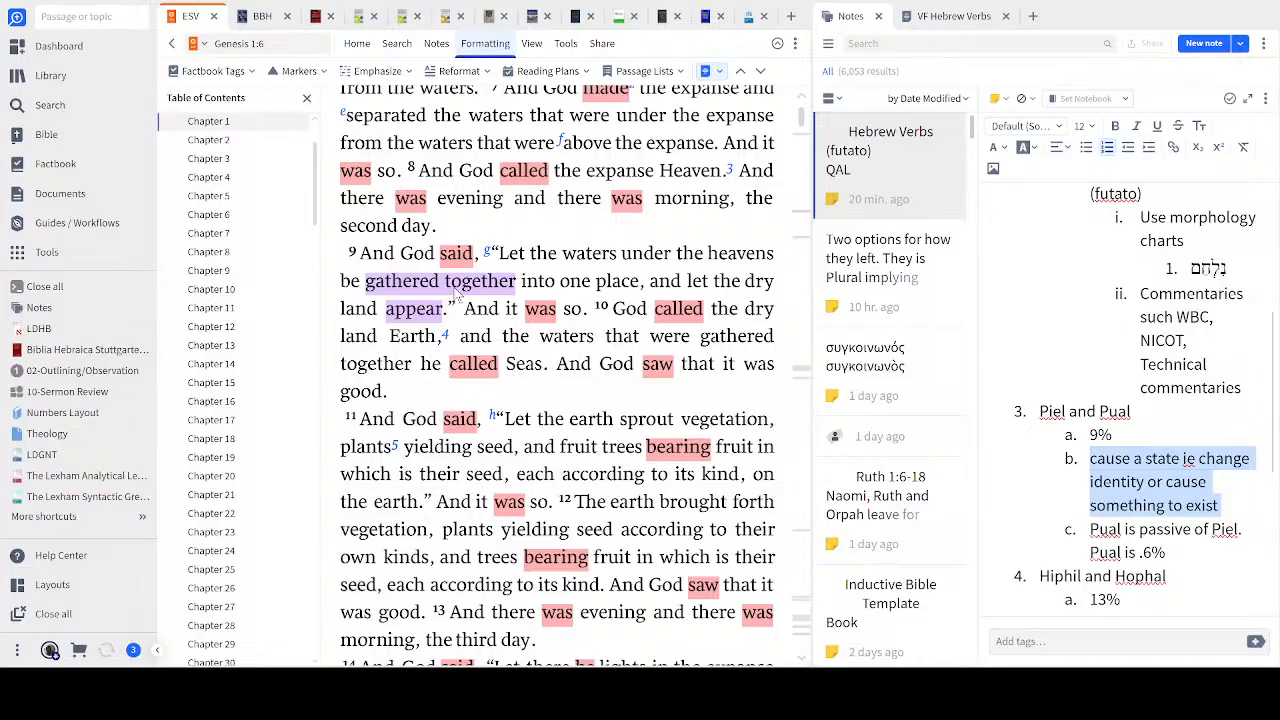
{"action": "double_click", "coordinate": [431, 316]}
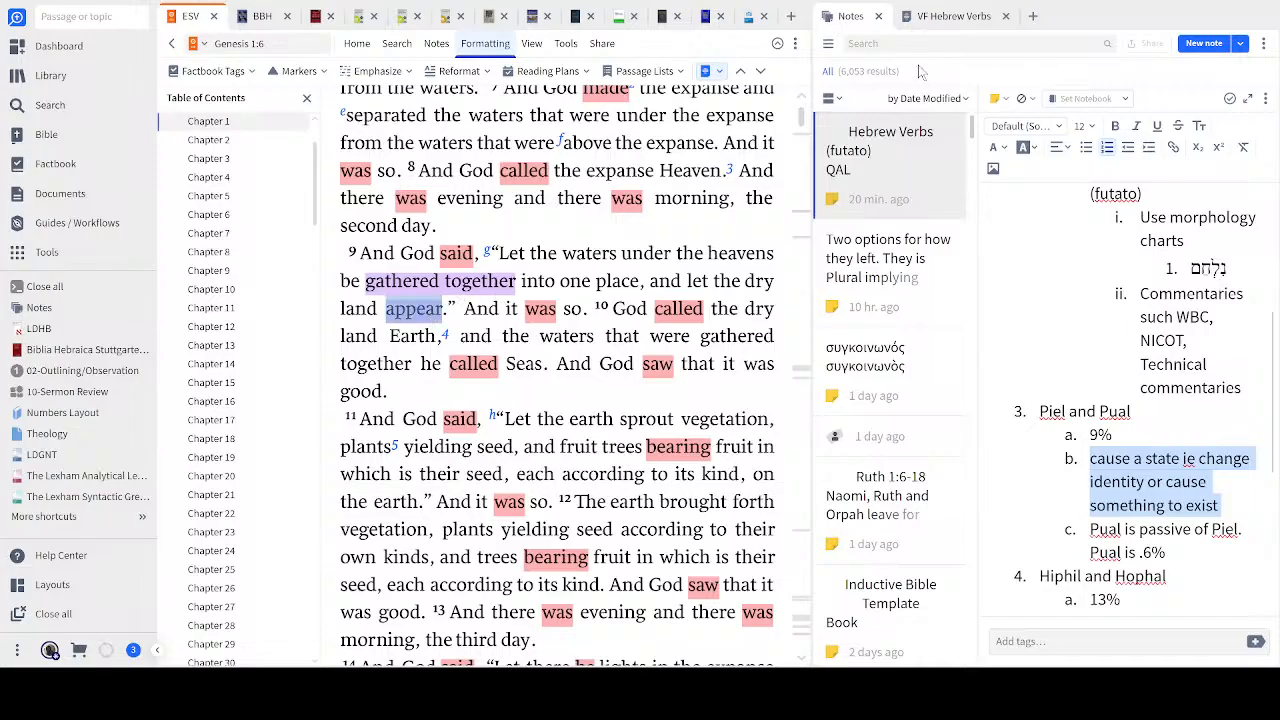
{"action": "left_click", "coordinate": [966, 18]}
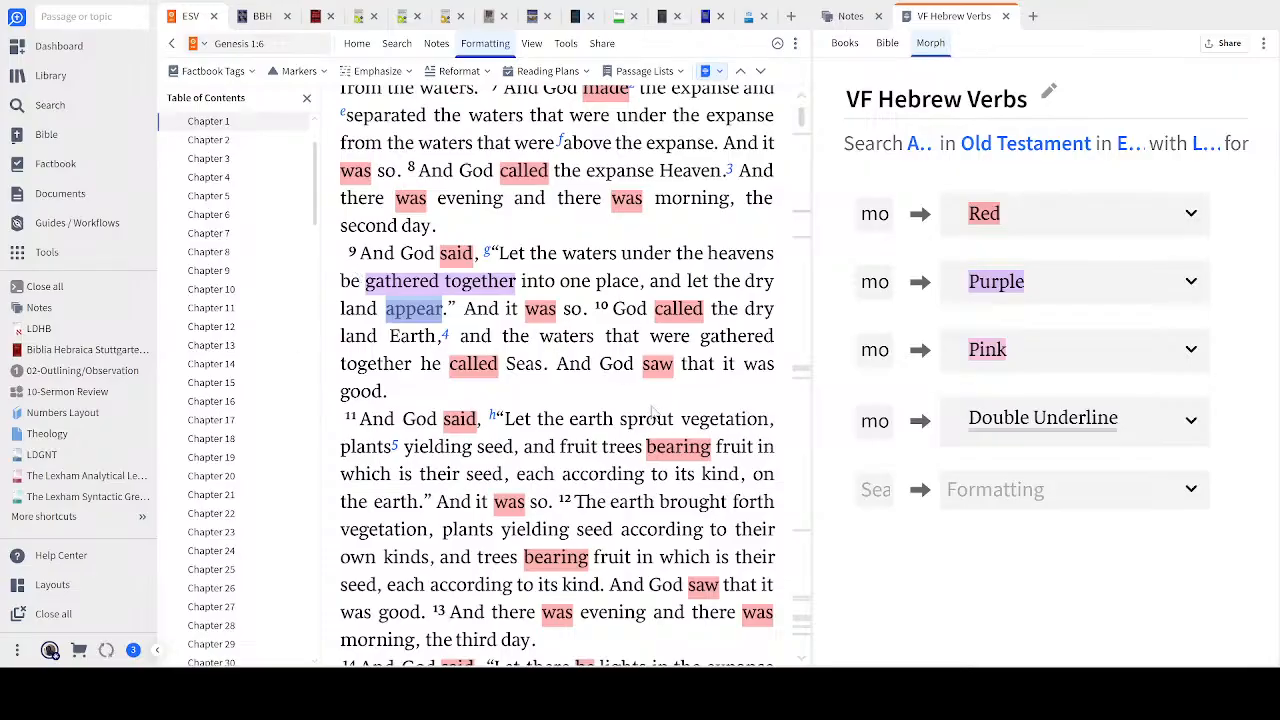
Examine the pink-highlighted verb "blessed" and its subject "God" in Genesis 1:22
{"action": "scroll", "coordinate": [650, 412], "scroll_direction": "down", "scroll_amount": 5}
{"action": "scroll", "coordinate": [650, 412], "scroll_direction": "down", "scroll_amount": 5}
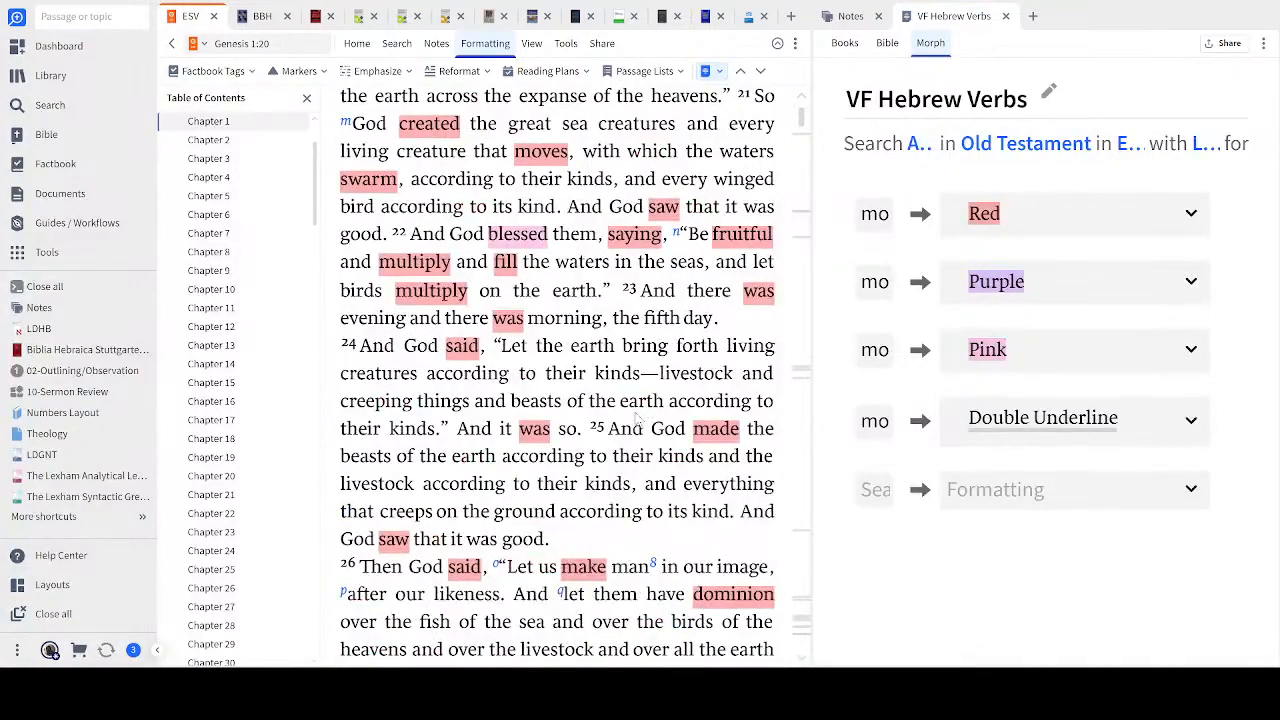
{"action": "double_click", "coordinate": [525, 243]}
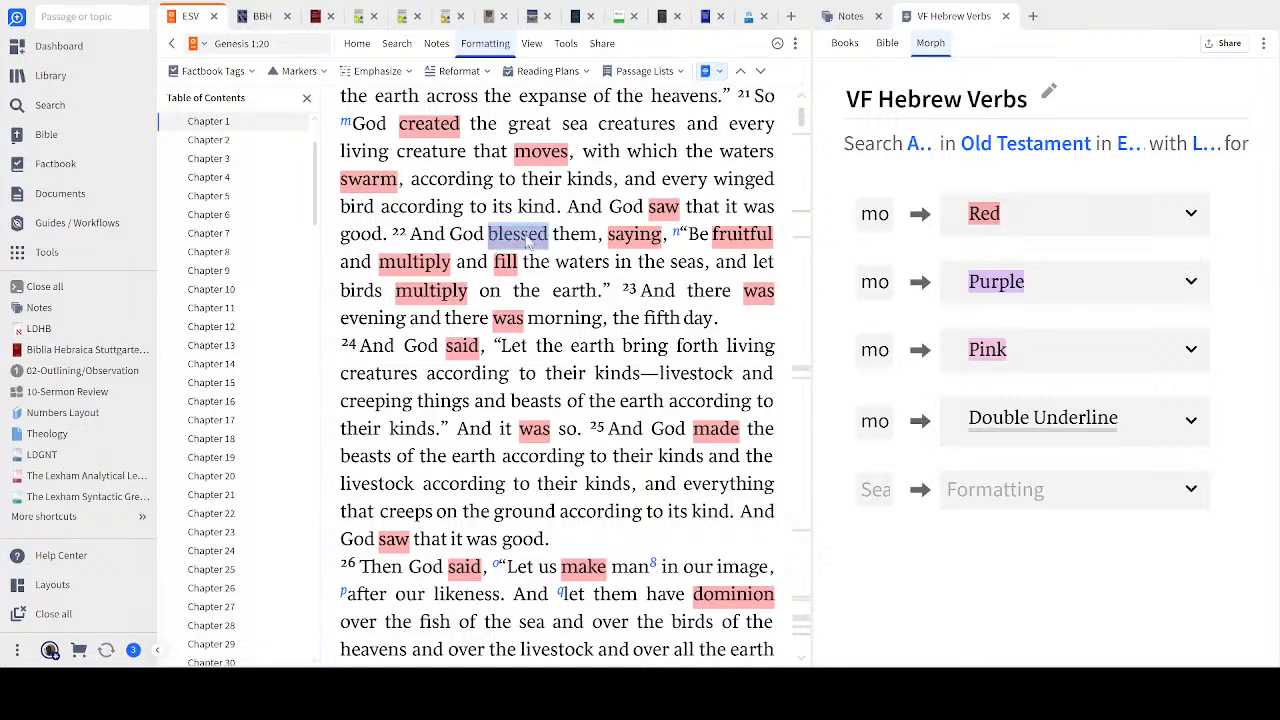
{"action": "left_click", "coordinate": [445, 227]}
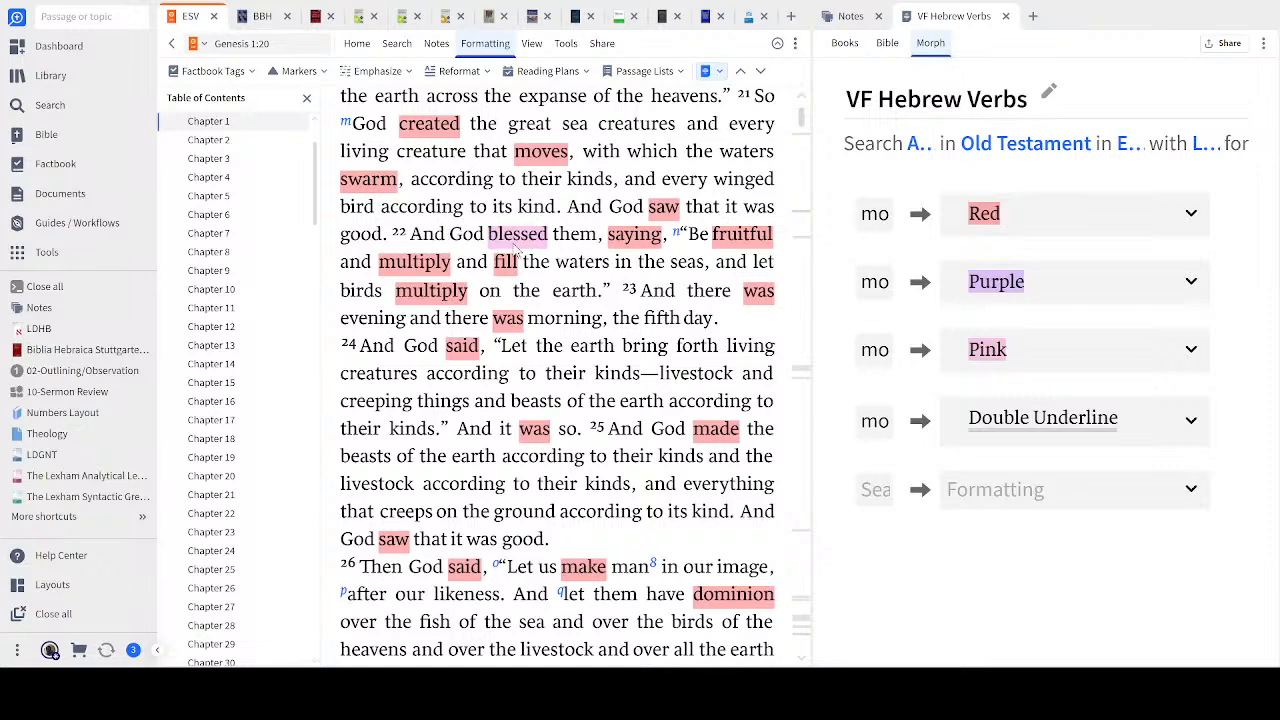
{"action": "double_click", "coordinate": [488, 232]}
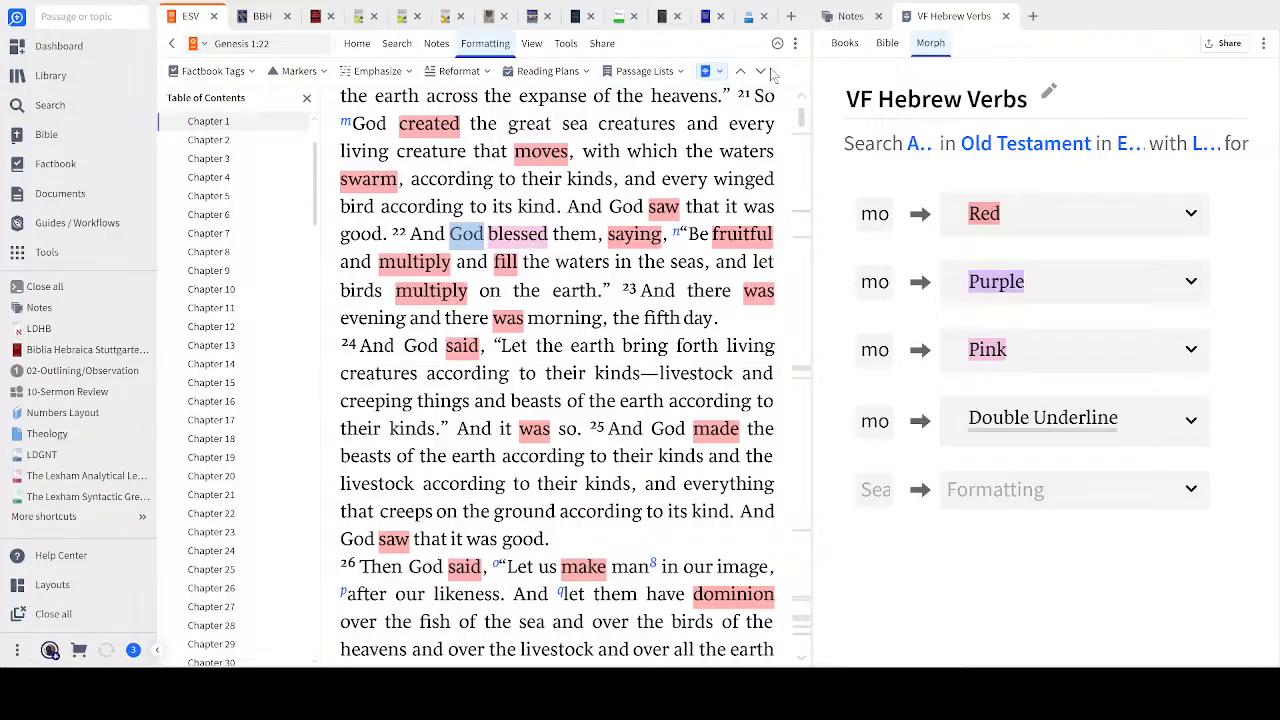
Select the full text of Genesis 1:22–23 to examine its highlighted verbs, and clear the selection
{"action": "left_click_drag", "start_coordinate": [762, 322], "coordinate": [421, 248]}
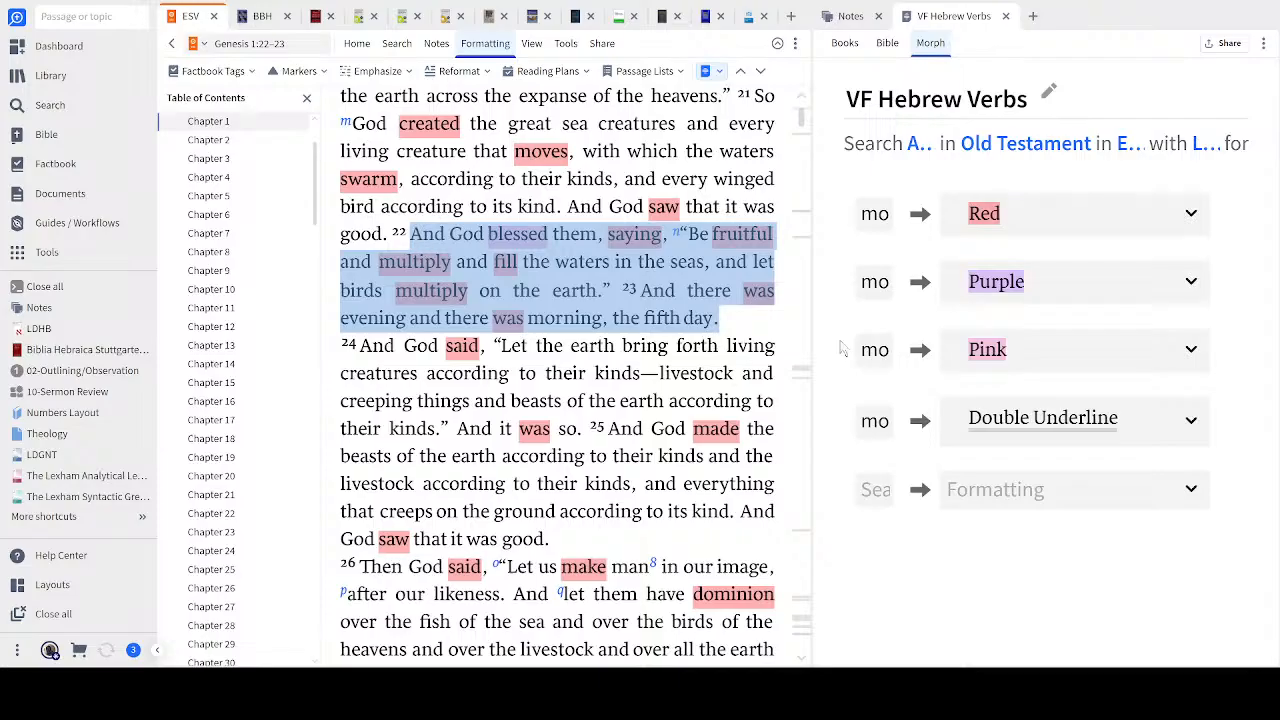
{"action": "left_click", "coordinate": [755, 336]}
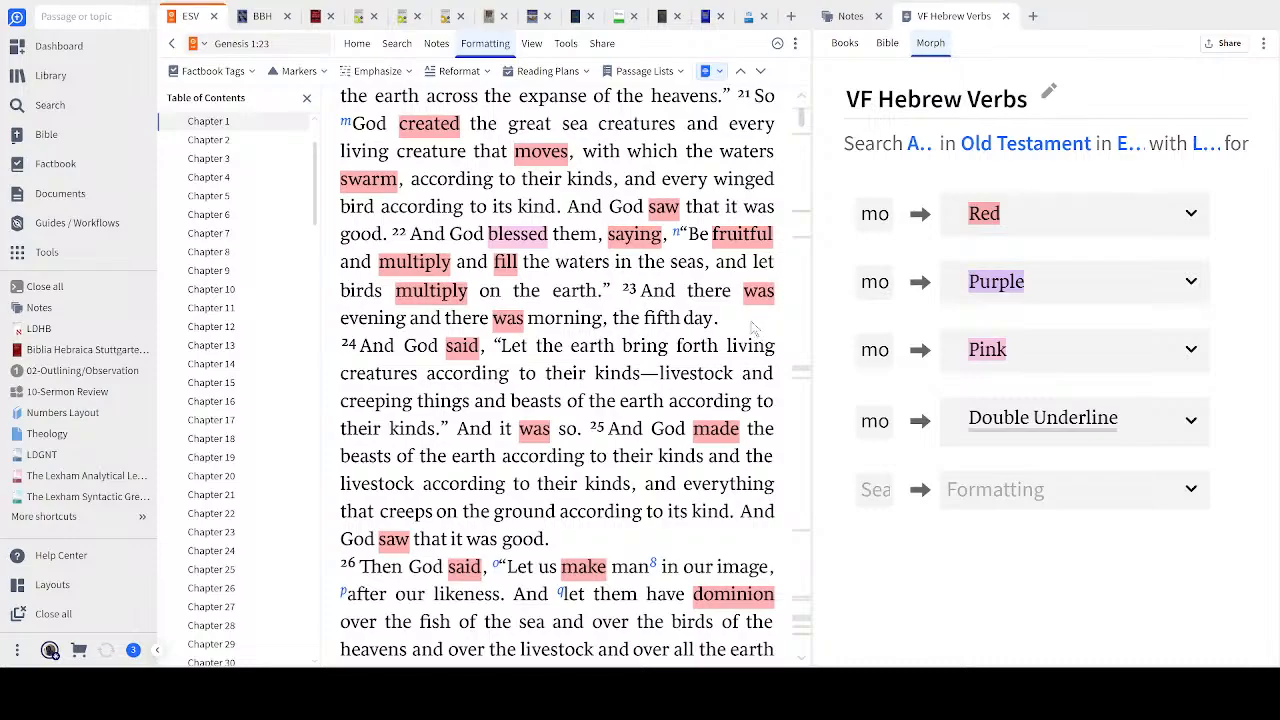
{"action": "left_click_drag", "start_coordinate": [721, 319], "coordinate": [415, 245]}
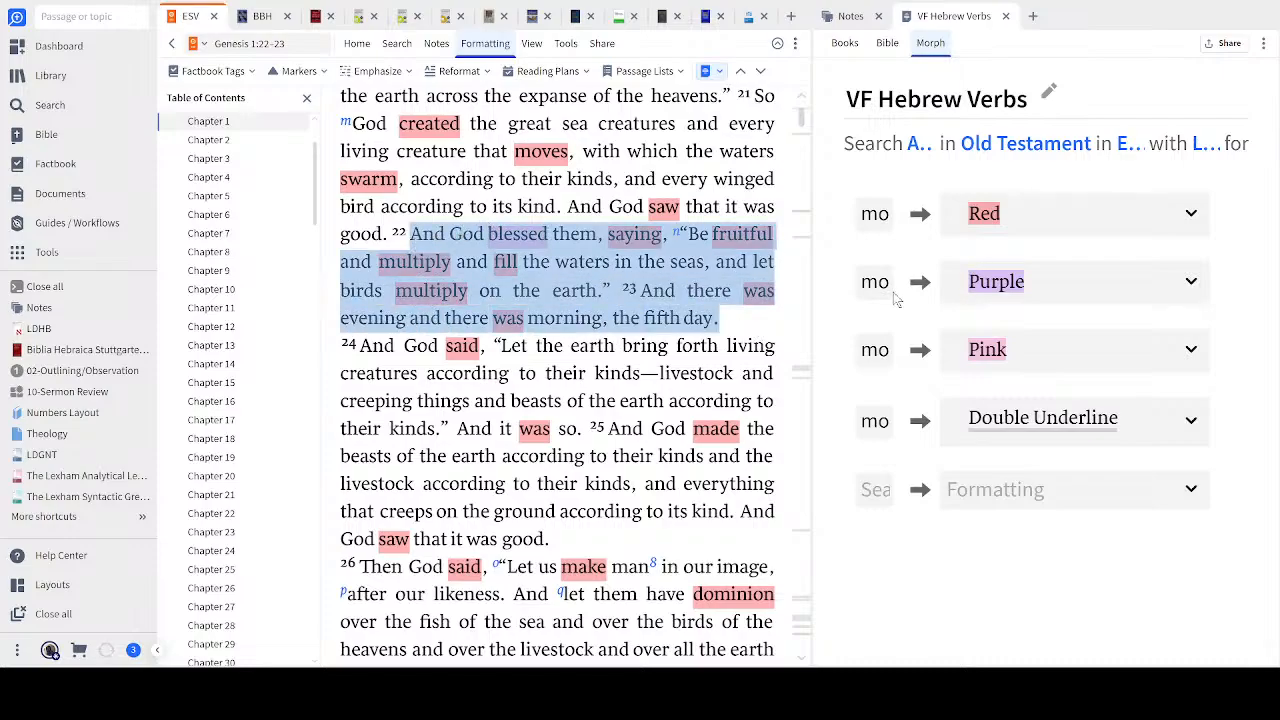
{"action": "left_click", "coordinate": [746, 326]}
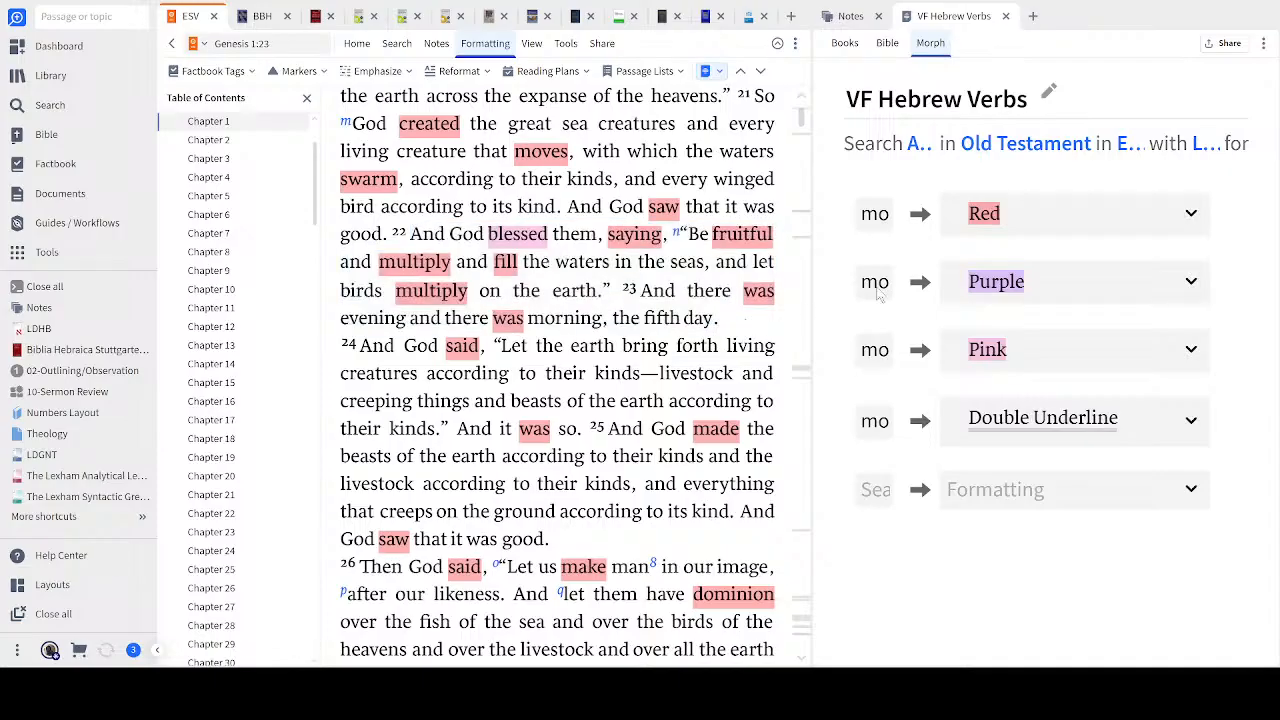
Bring up the Piel and Pual notes, and search the English Standard Version for Hebrew Pual verbs using morph.h:Ve
{"action": "left_click", "coordinate": [848, 17]}
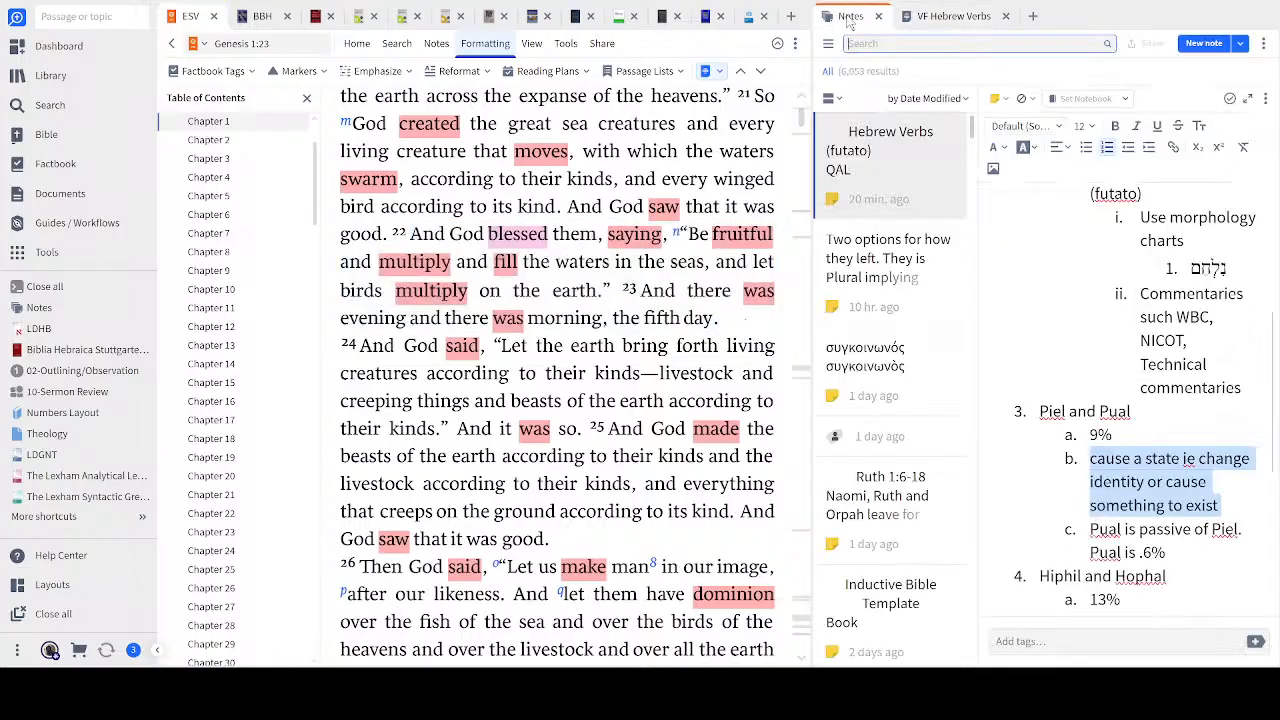
{"action": "scroll", "coordinate": [1123, 430], "scroll_direction": "down", "scroll_amount": 1}
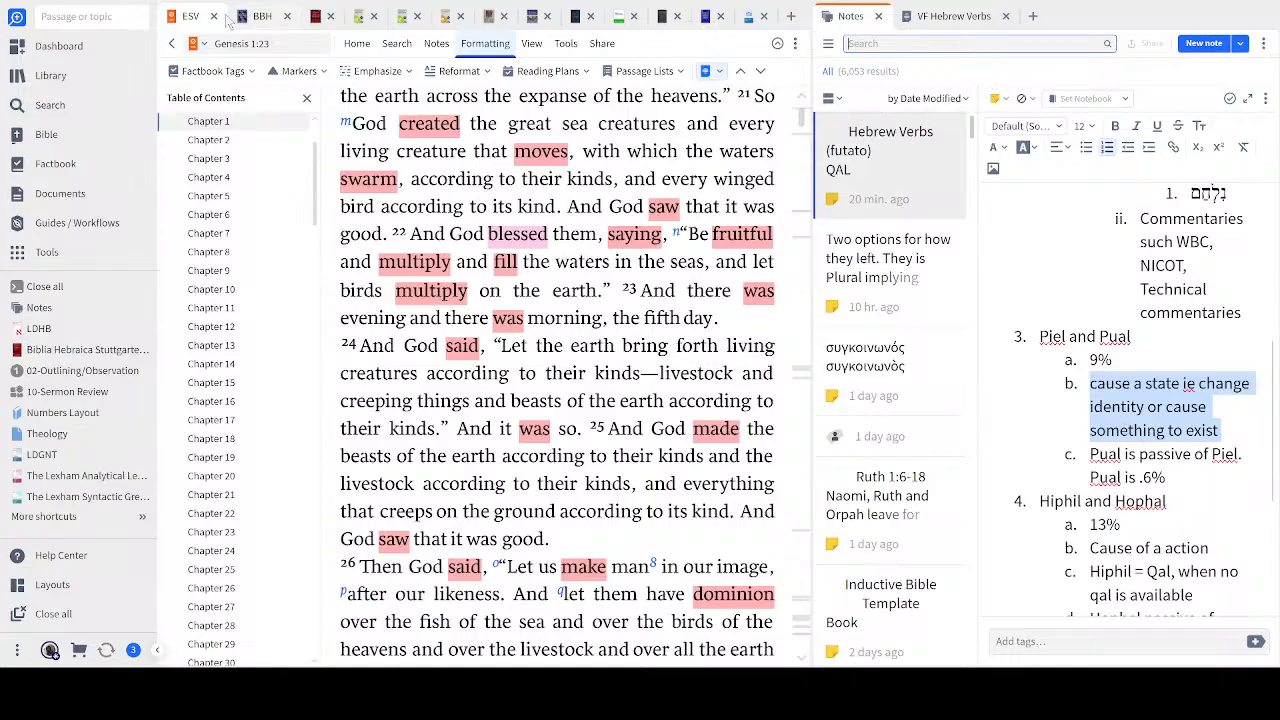
{"action": "left_click", "coordinate": [47, 109]}
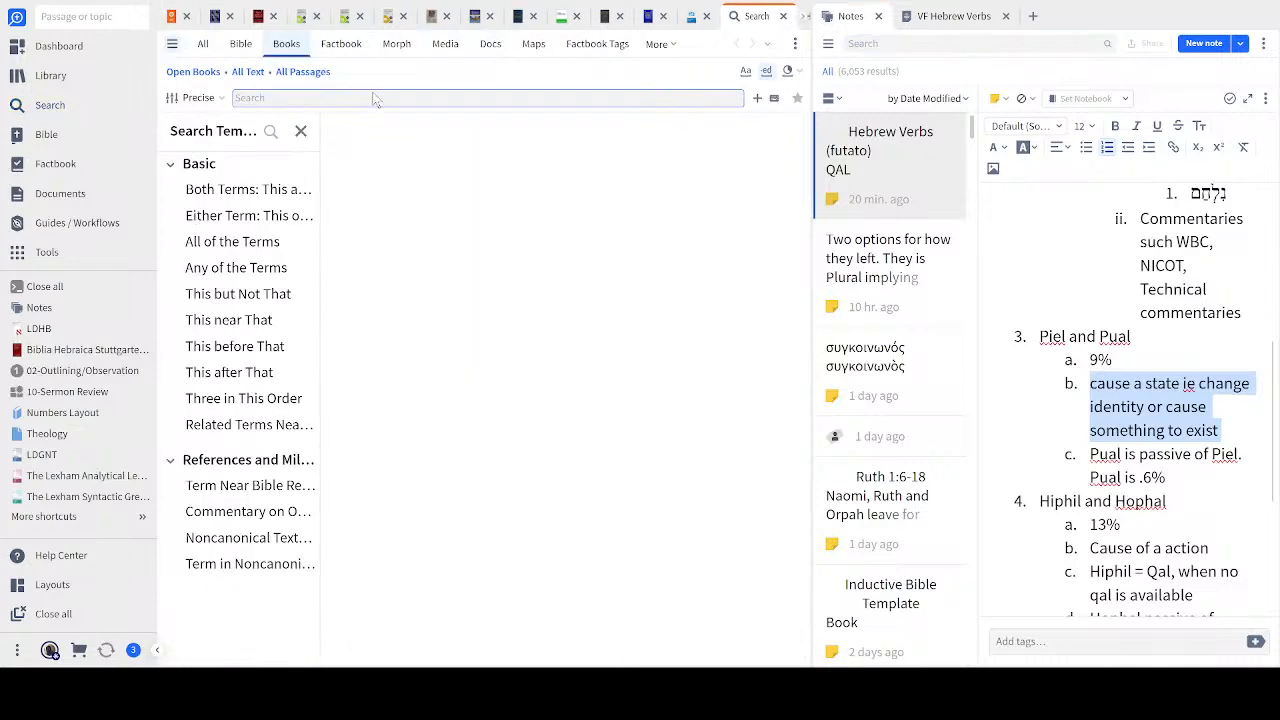
{"action": "left_click", "coordinate": [396, 44]}
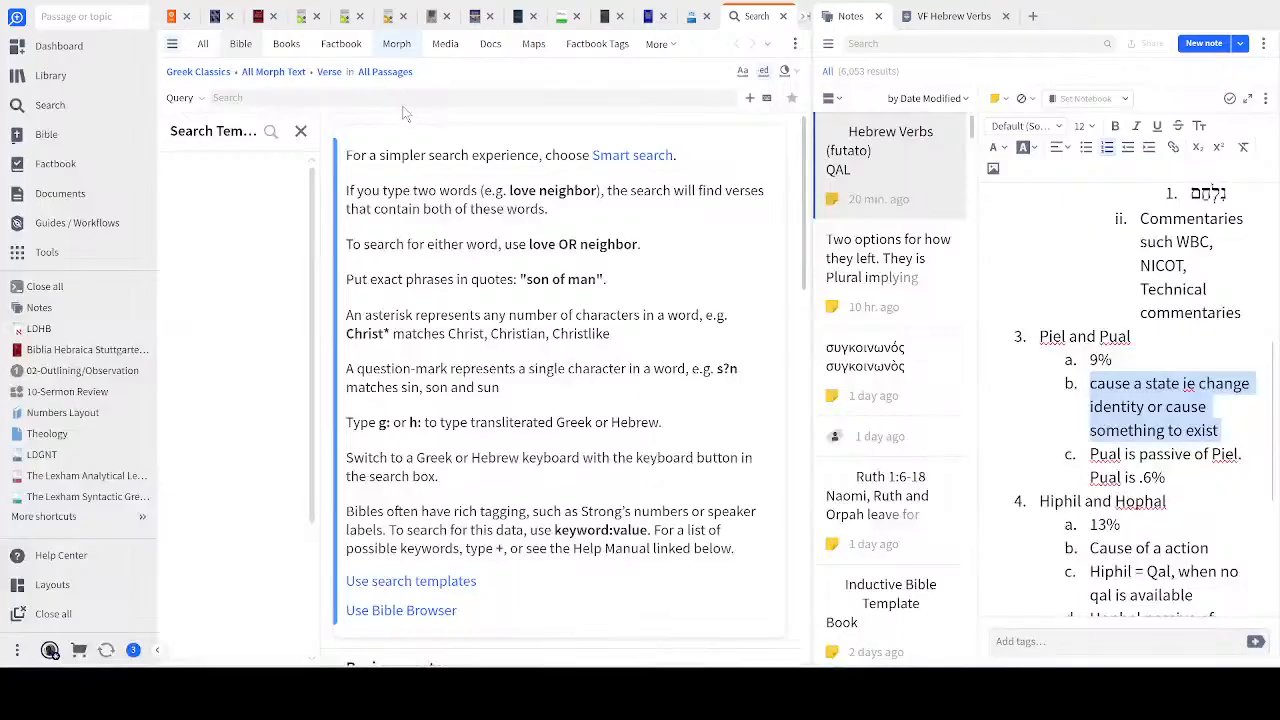
{"action": "type", "text": "@v"}
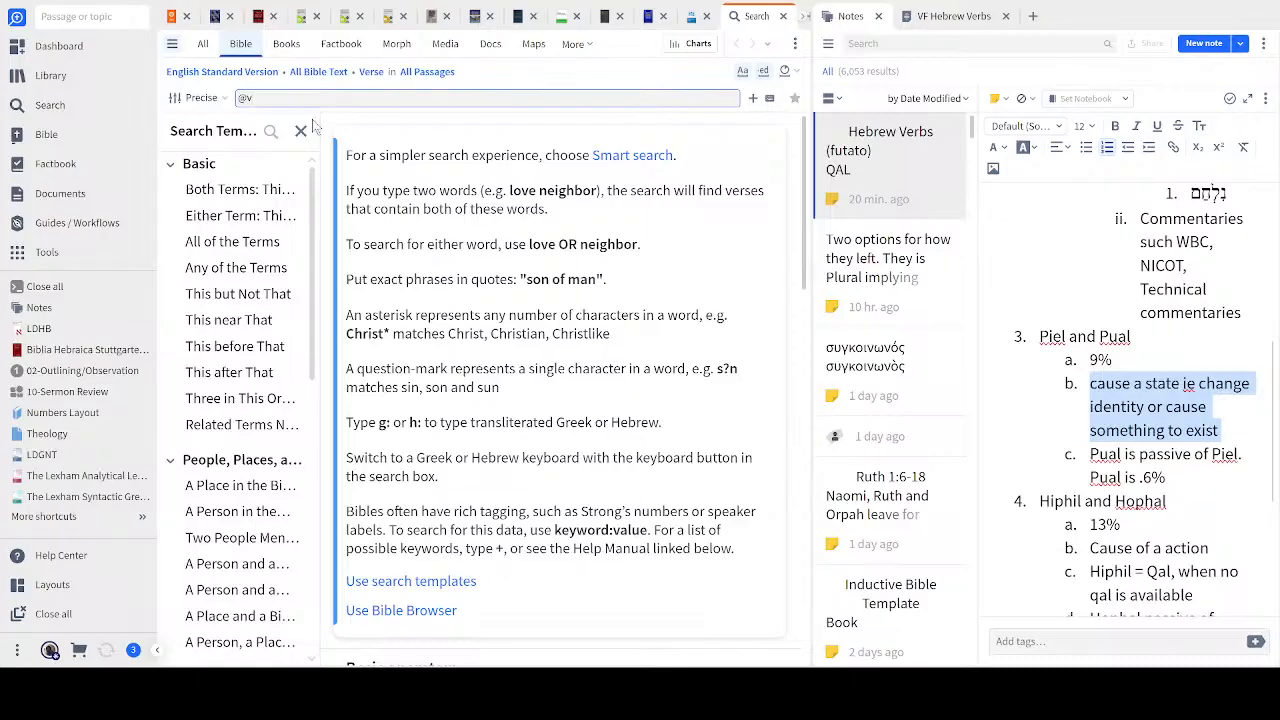
{"action": "left_click", "coordinate": [220, 120]}
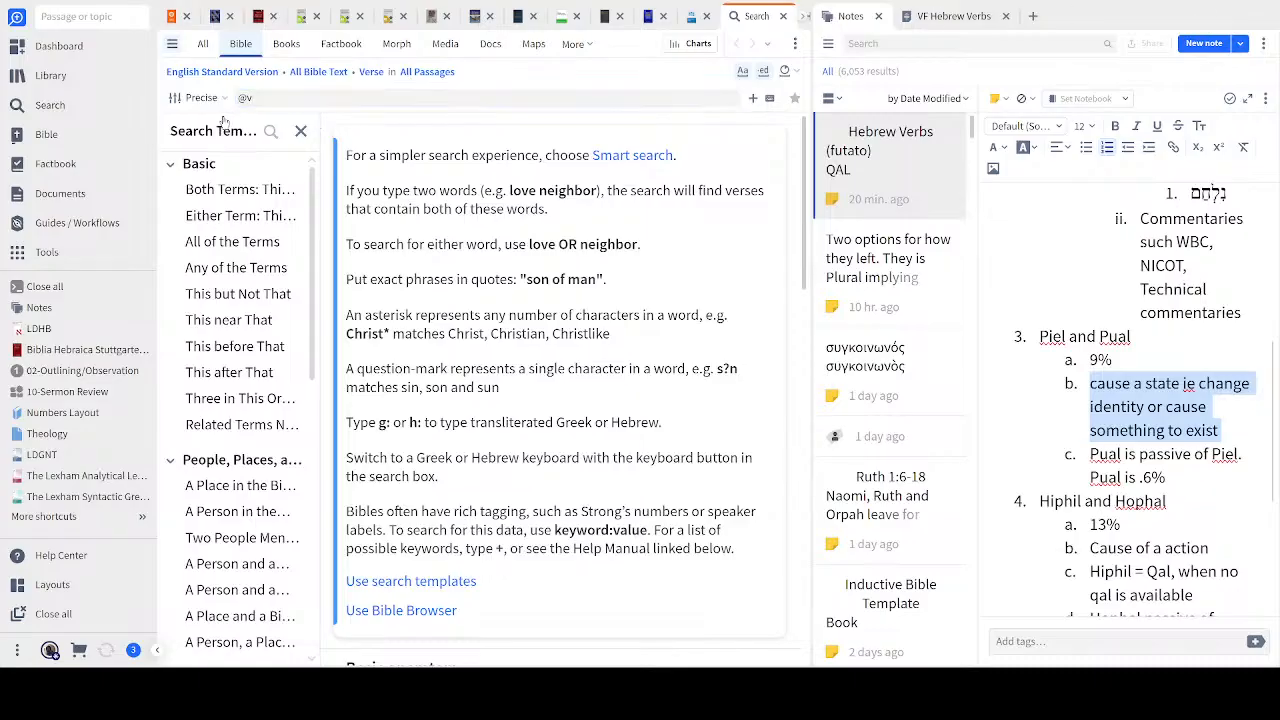
{"action": "left_click", "coordinate": [198, 200]}
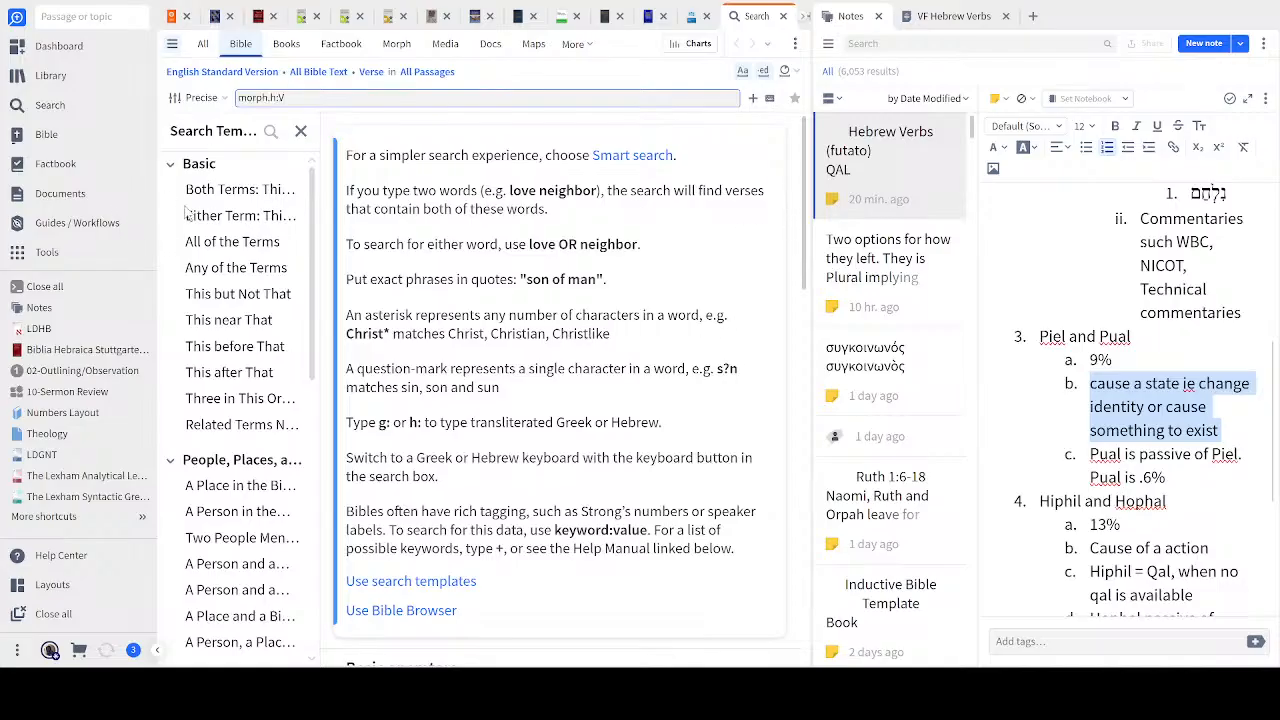
{"action": "type", "text": "e"}
{"action": "key", "text": "Return"}
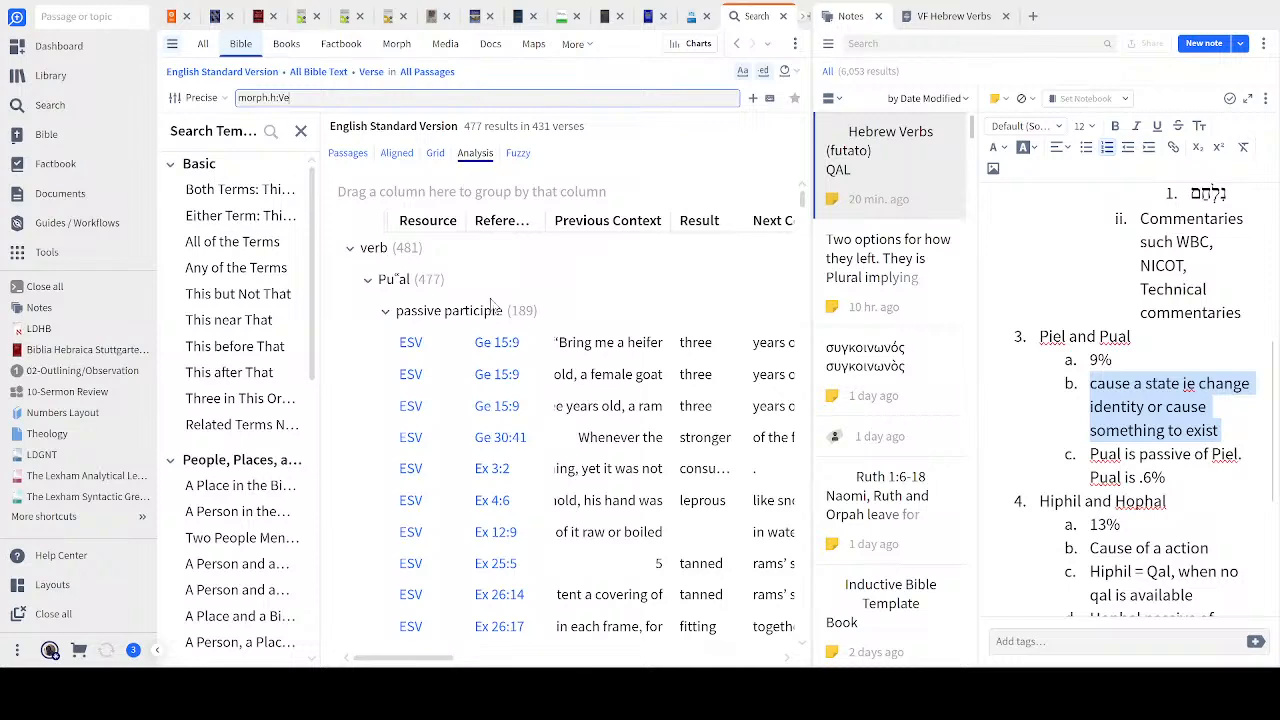
Show the Pual search results as passages and browse the listed verses
{"action": "left_click", "coordinate": [349, 157]}
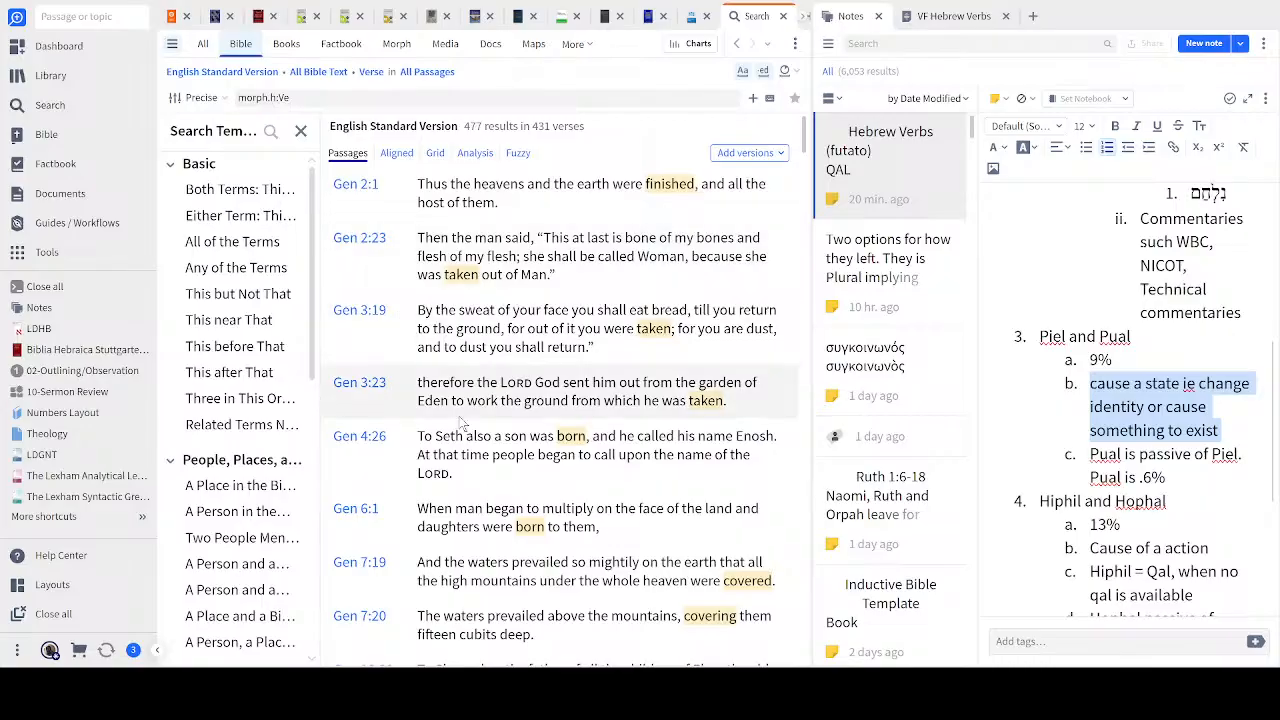
{"action": "scroll", "coordinate": [462, 424], "scroll_direction": "down", "scroll_amount": 3}
{"action": "scroll", "coordinate": [462, 424], "scroll_direction": "up", "scroll_amount": 3}
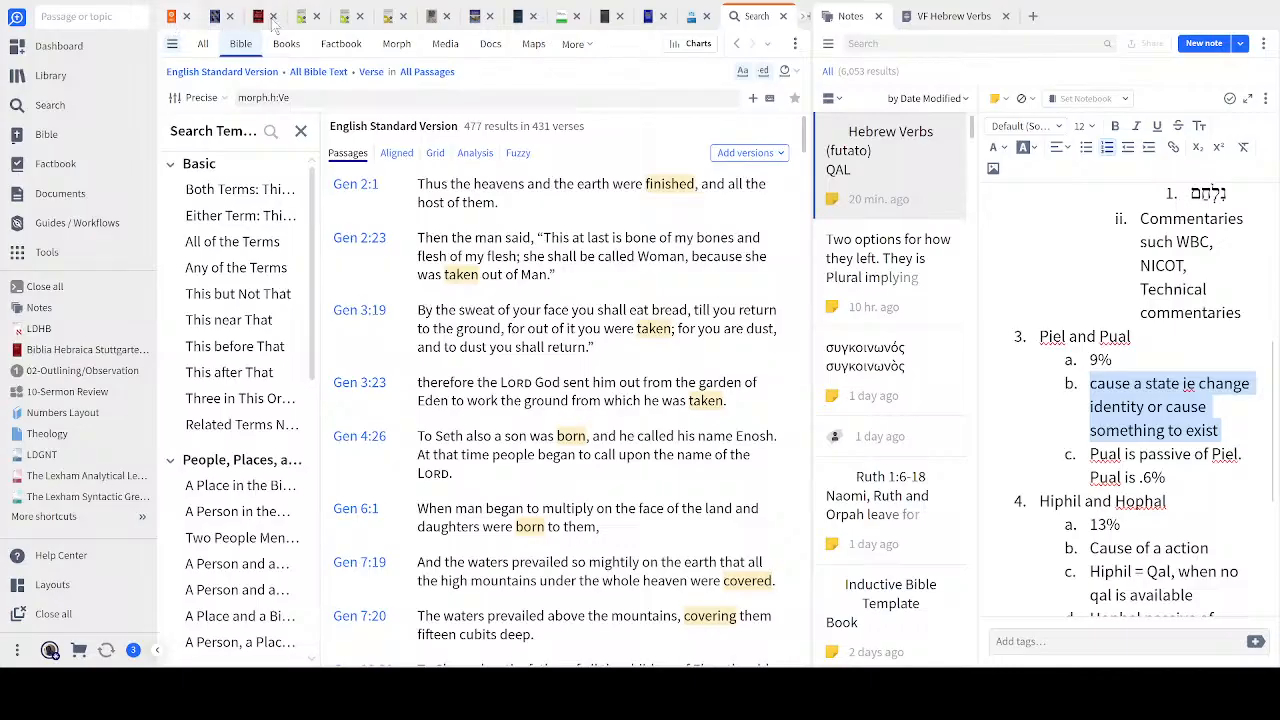
Examine the formatting of the Pual verb "finished" at Genesis 2:1 in the ESV
{"action": "left_click", "coordinate": [173, 19]}
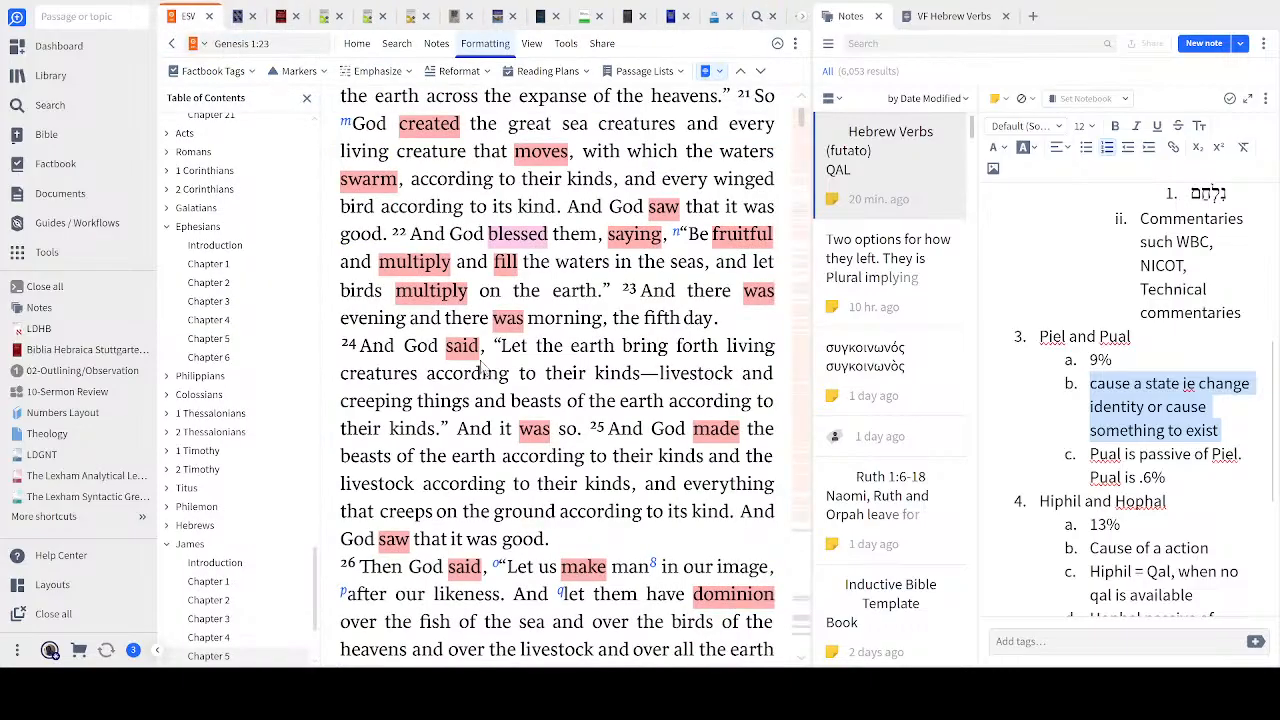
{"action": "scroll", "coordinate": [483, 370], "scroll_direction": "down", "scroll_amount": 8}
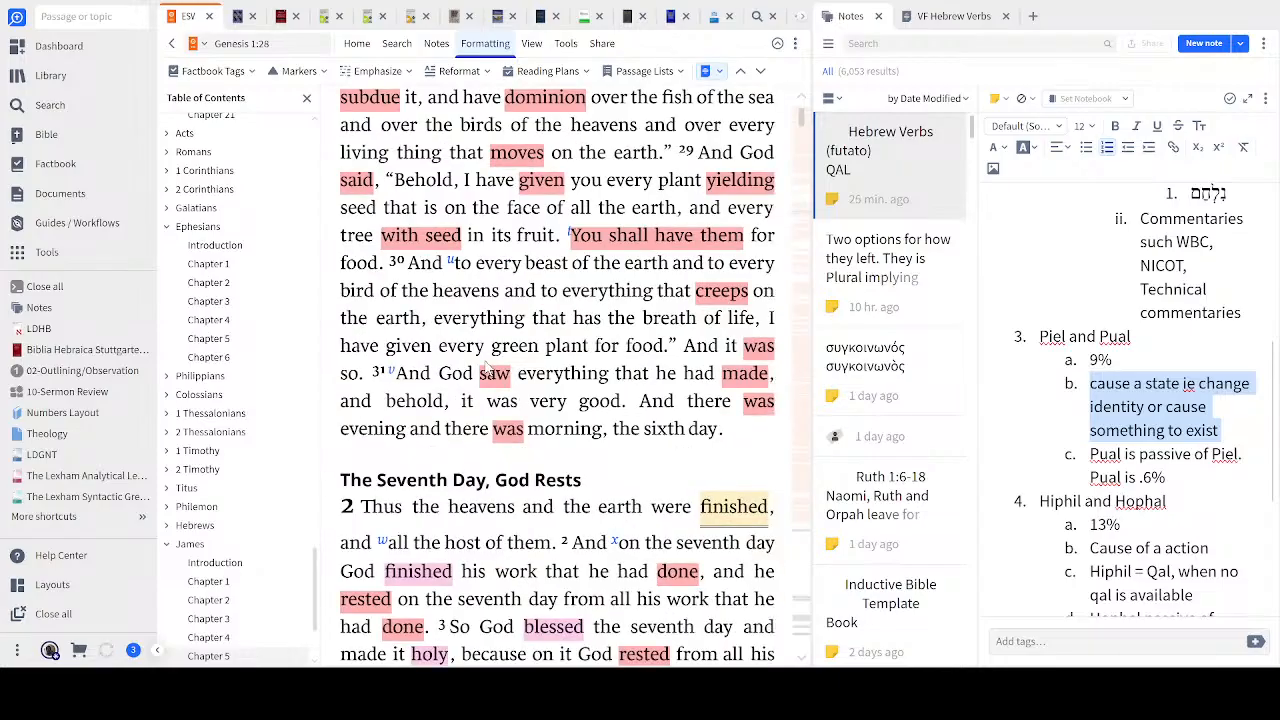
{"action": "scroll", "coordinate": [485, 368], "scroll_direction": "down", "scroll_amount": 3}
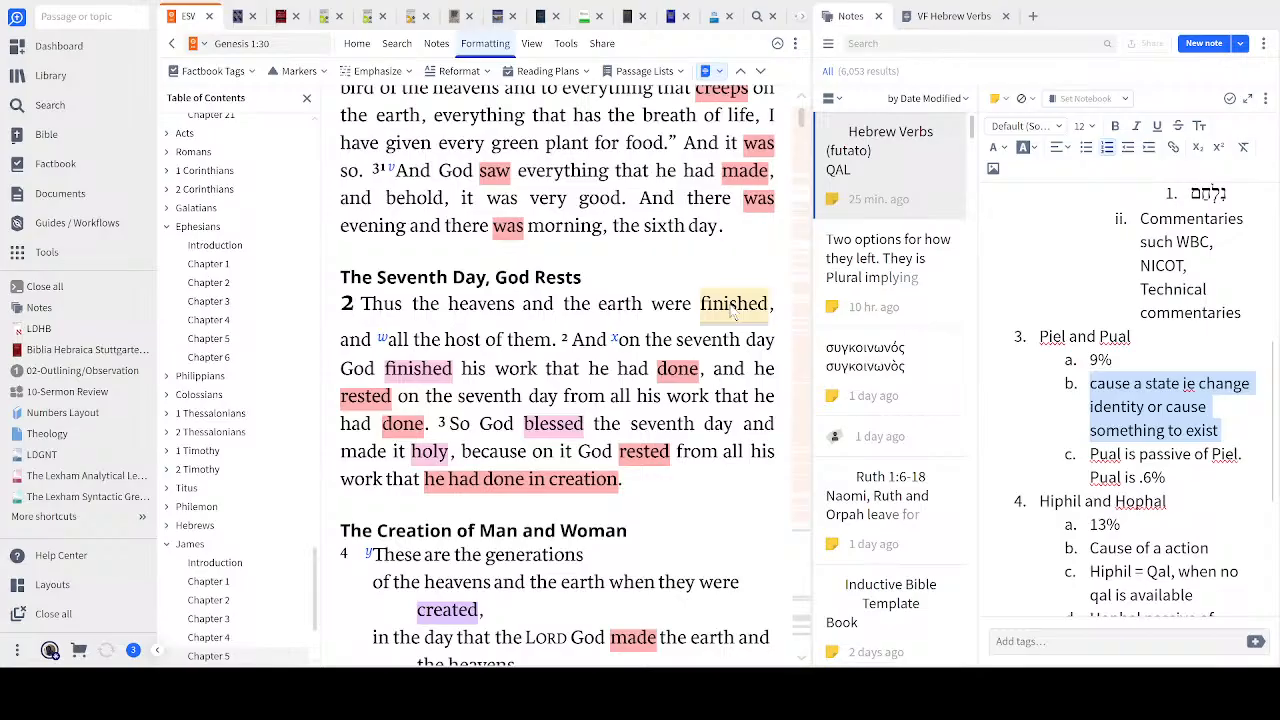
Bring up the Hiphil and Hophal notes, and open the Meaning section for the Hiphil in the HB101 course
{"action": "left_click", "coordinate": [1182, 474]}
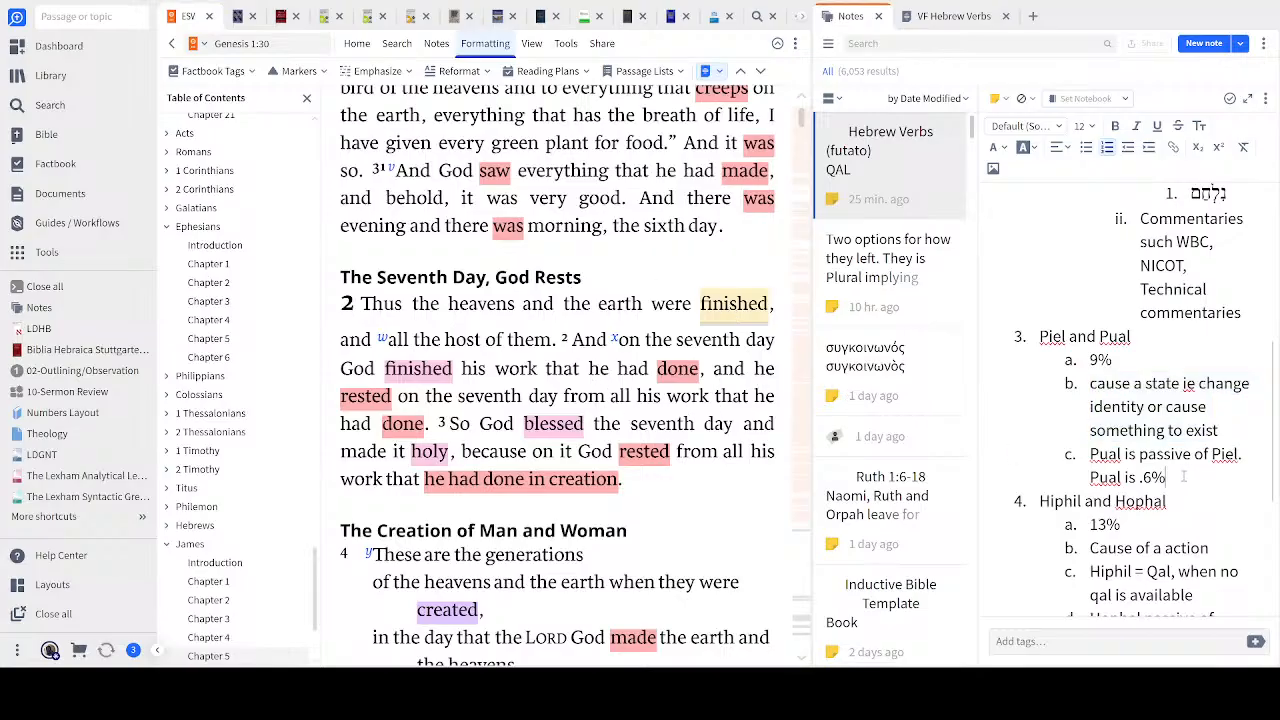
{"action": "scroll", "coordinate": [1182, 477], "scroll_direction": "down", "scroll_amount": 3}
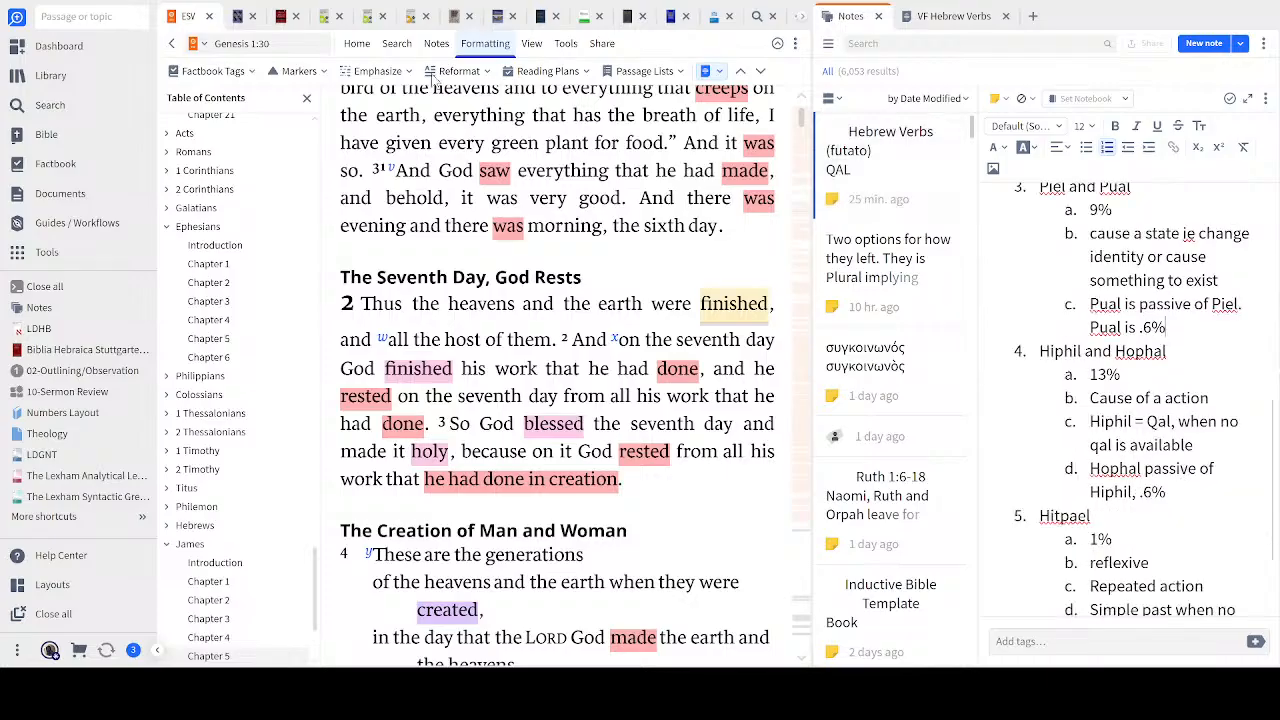
{"action": "left_click", "coordinate": [329, 20]}
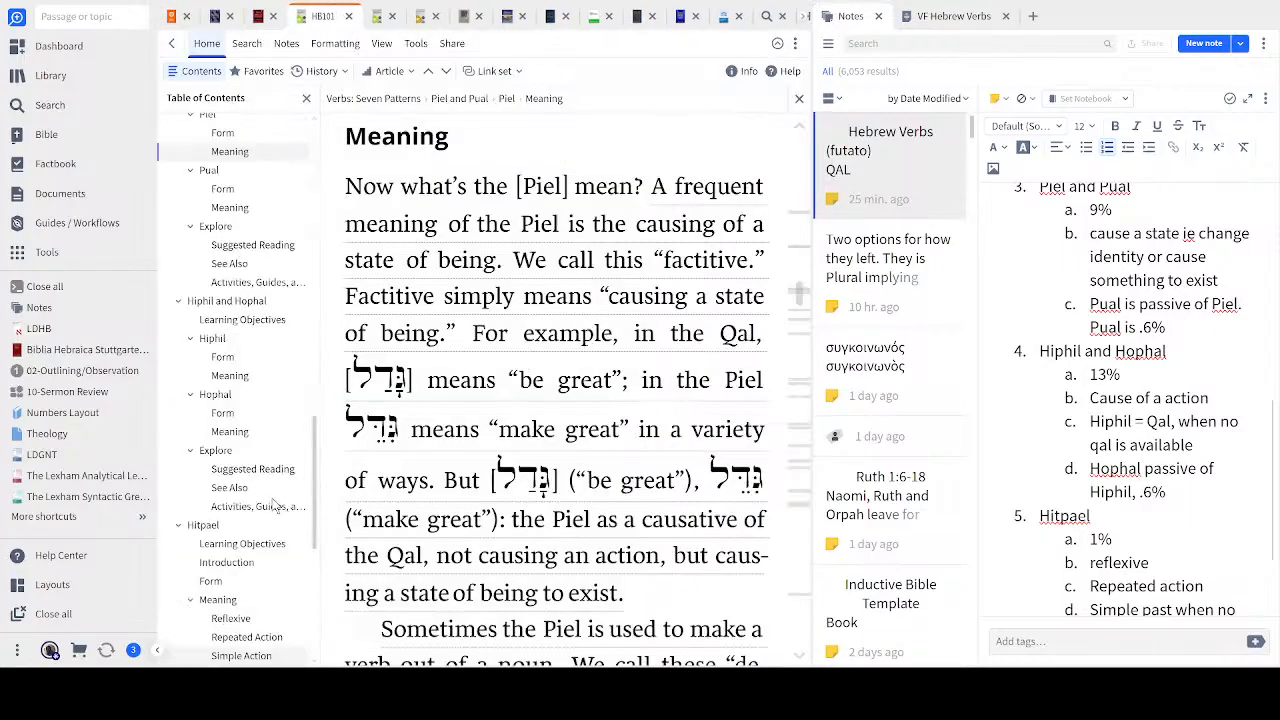
{"action": "left_click", "coordinate": [230, 377]}
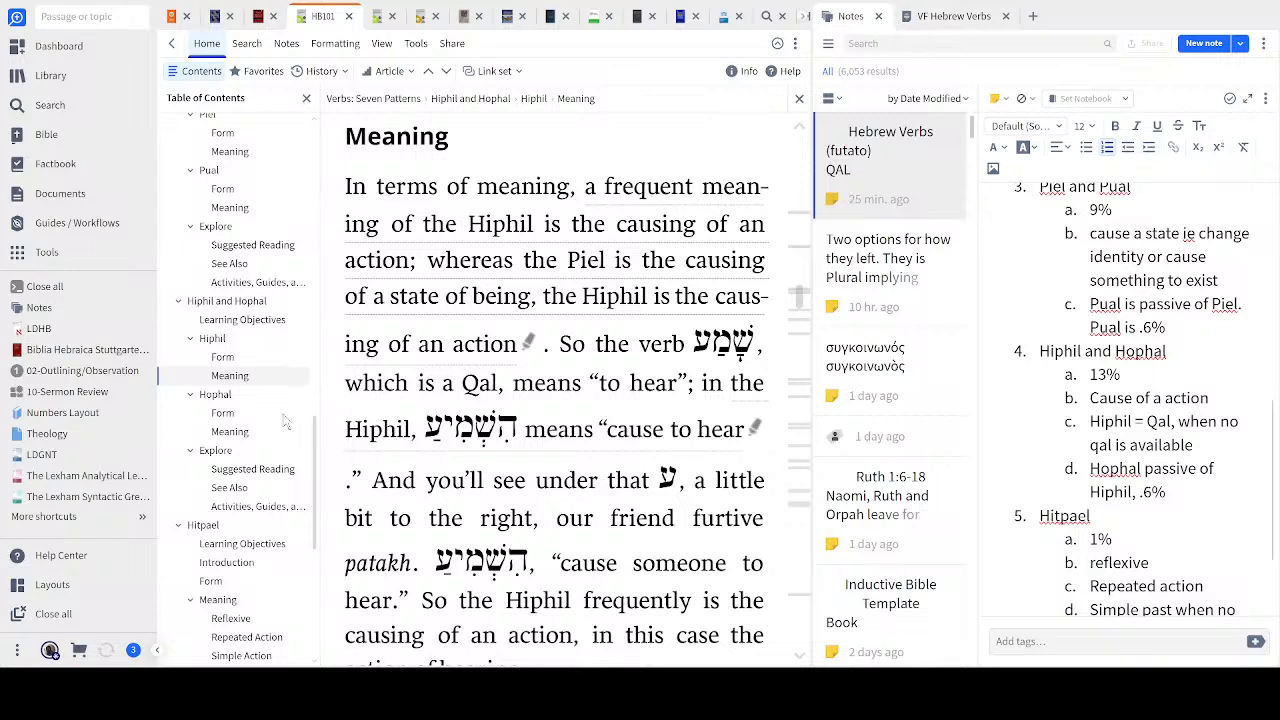
Switch to the LA151 course and open its Hiphil/H Stem segment under Verbal Stems
{"action": "left_click", "coordinate": [374, 22]}
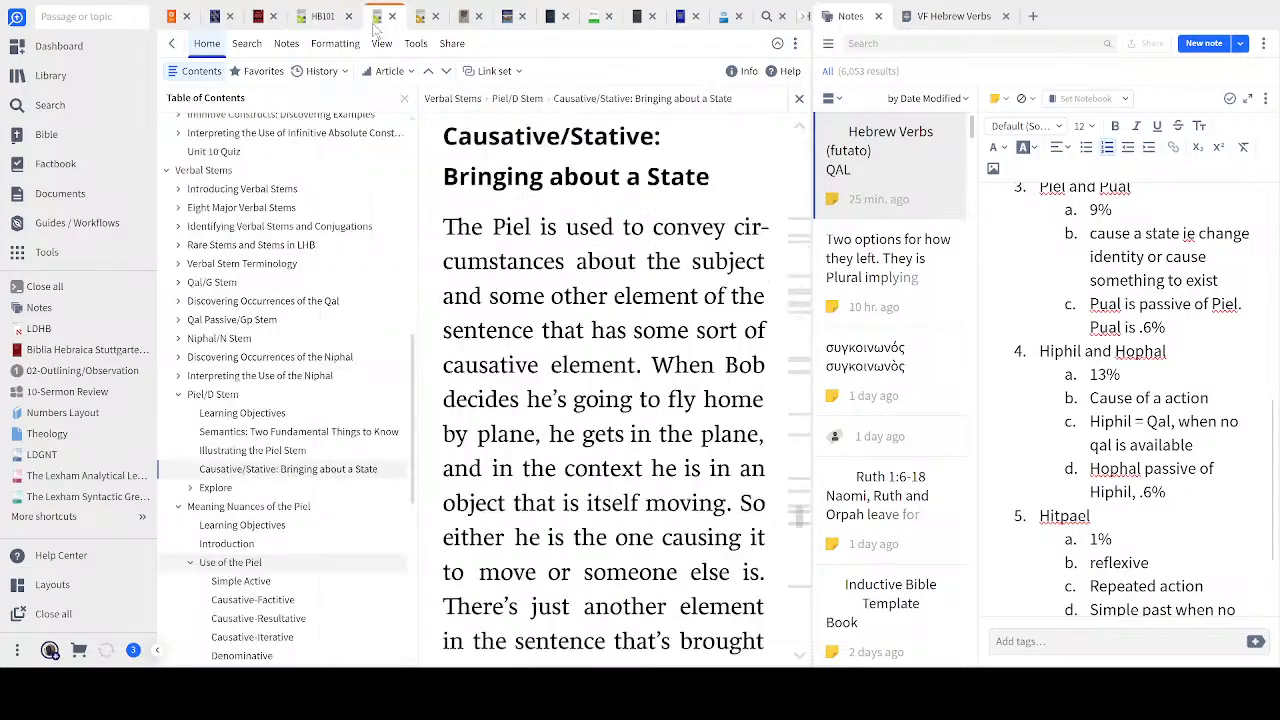
{"action": "scroll", "coordinate": [303, 497], "scroll_direction": "down", "scroll_amount": 1}
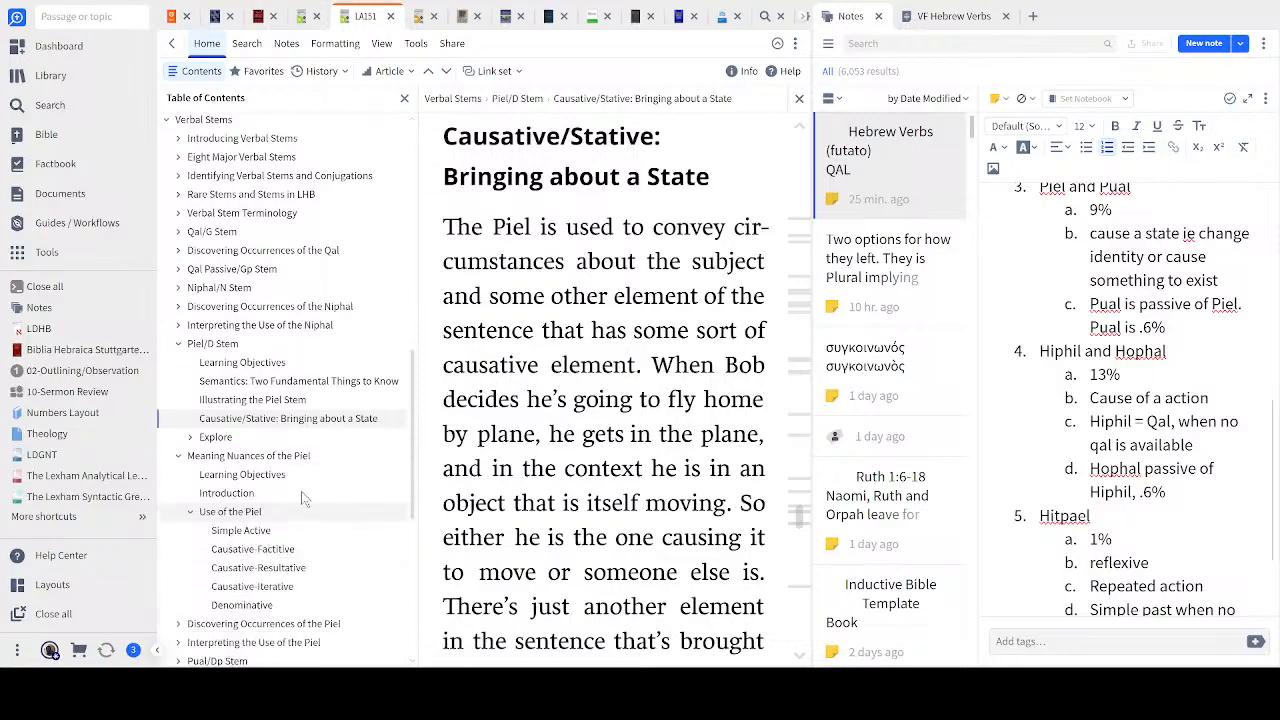
{"action": "scroll", "coordinate": [303, 497], "scroll_direction": "down", "scroll_amount": 3}
{"action": "scroll", "coordinate": [303, 497], "scroll_direction": "down", "scroll_amount": 3}
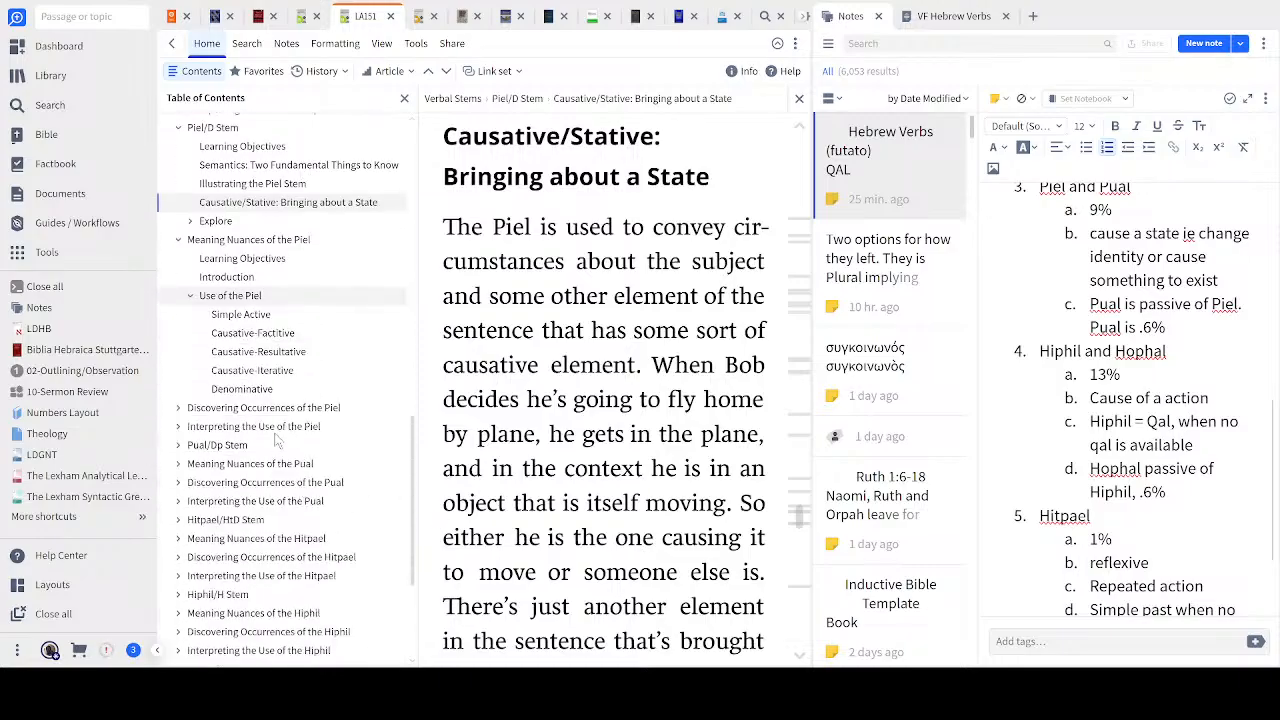
{"action": "scroll", "coordinate": [316, 524], "scroll_direction": "down", "scroll_amount": 2}
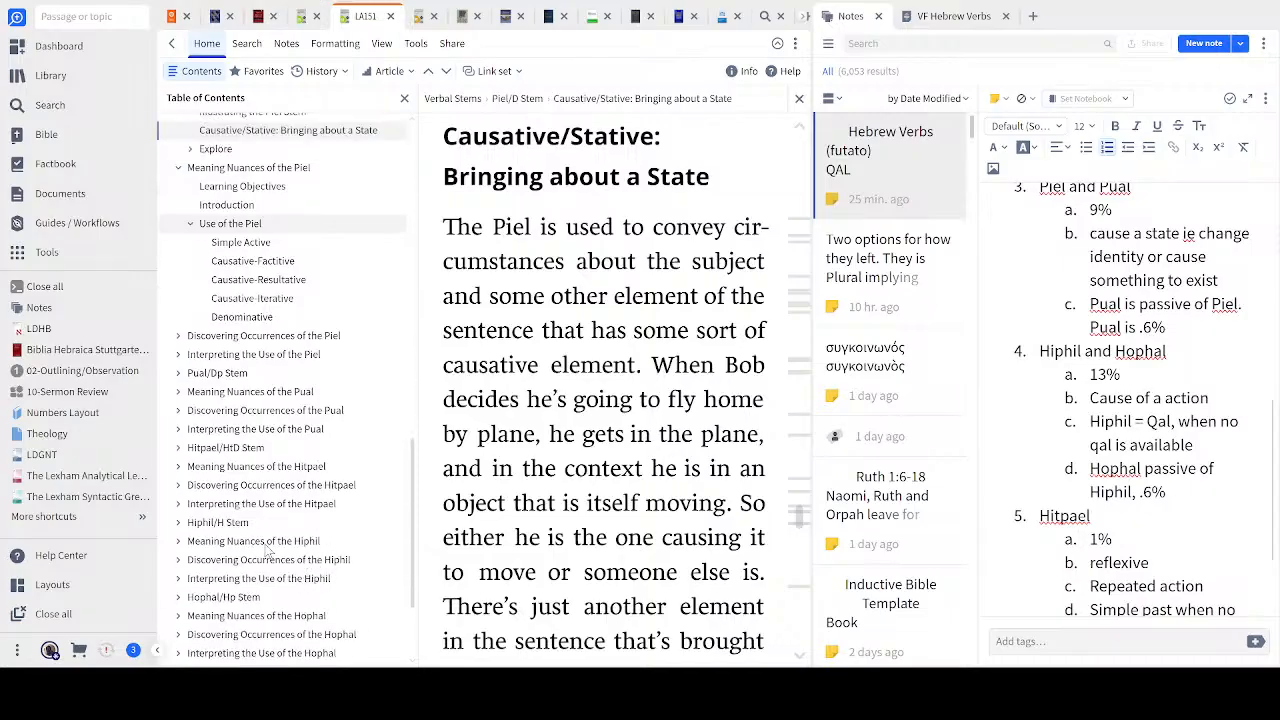
{"action": "left_click", "coordinate": [217, 521]}
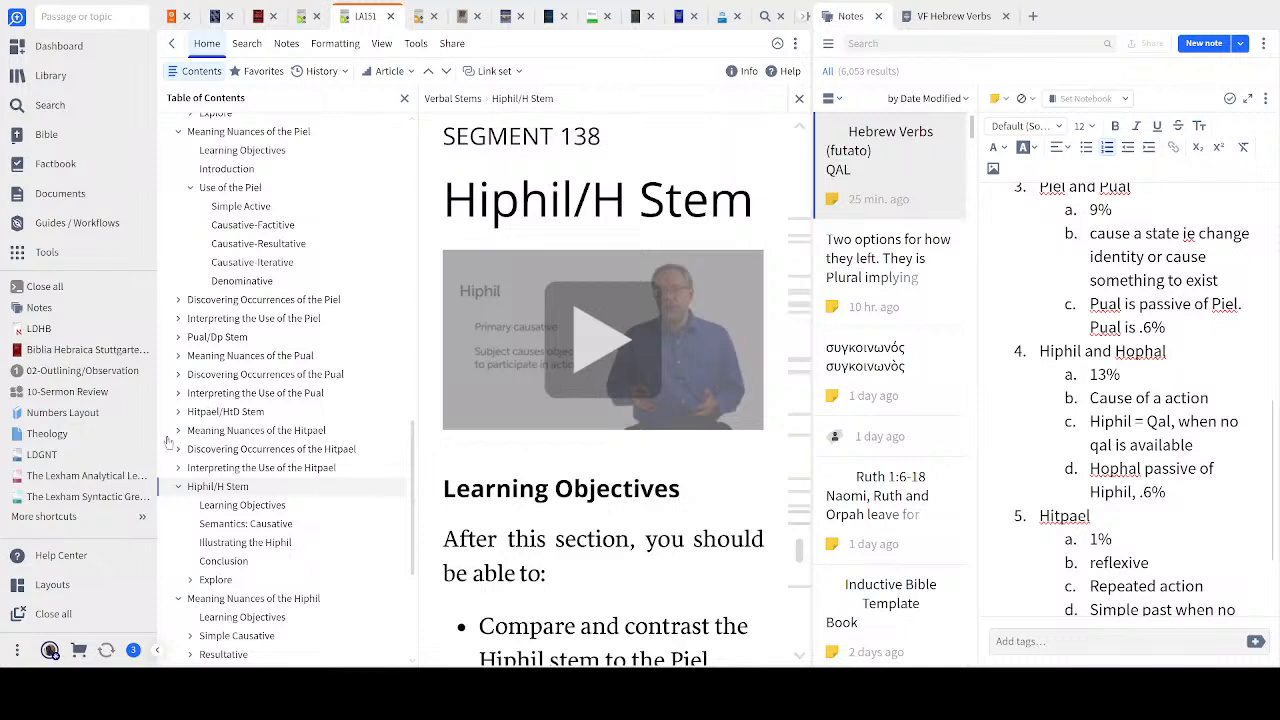
Expand Simple Causative and Resultative under Meaning Nuances of the Hiphil, and read the Hiphil stem's Semantics: Causative section
{"action": "scroll", "coordinate": [215, 486], "scroll_direction": "down", "scroll_amount": 4}
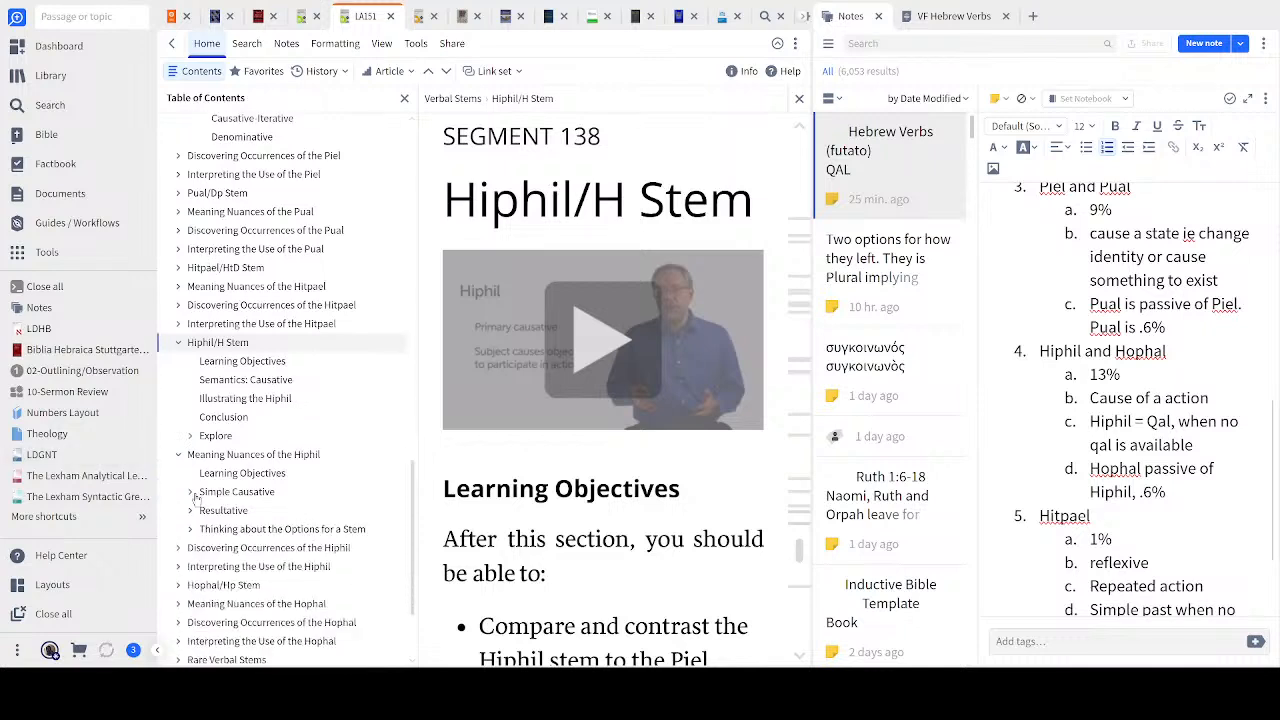
{"action": "left_click", "coordinate": [191, 493]}
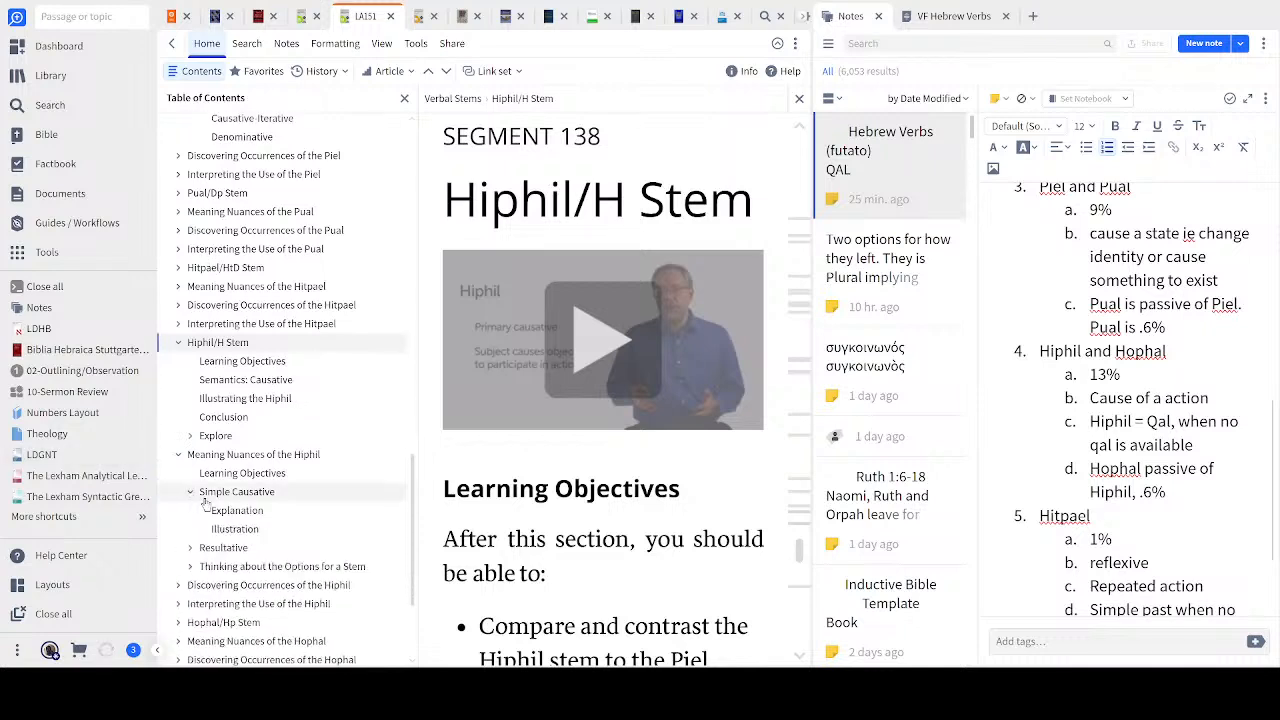
{"action": "left_click", "coordinate": [192, 549]}
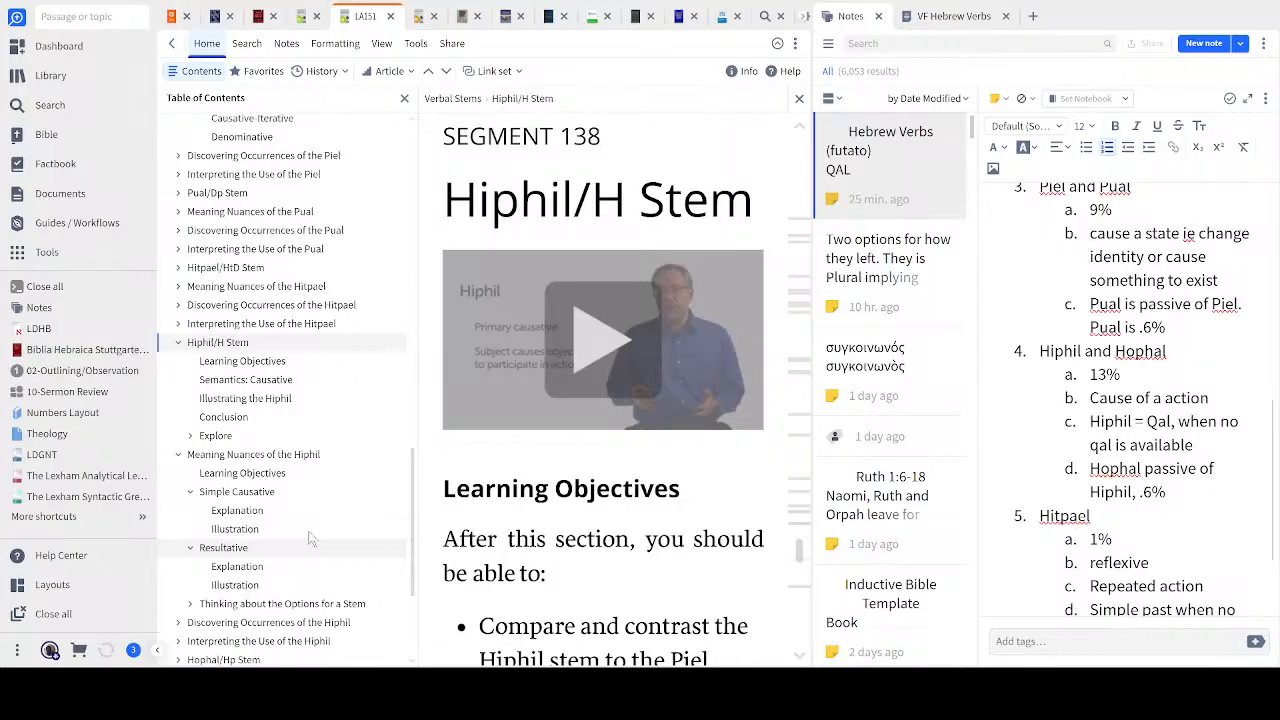
{"action": "left_click", "coordinate": [284, 383]}
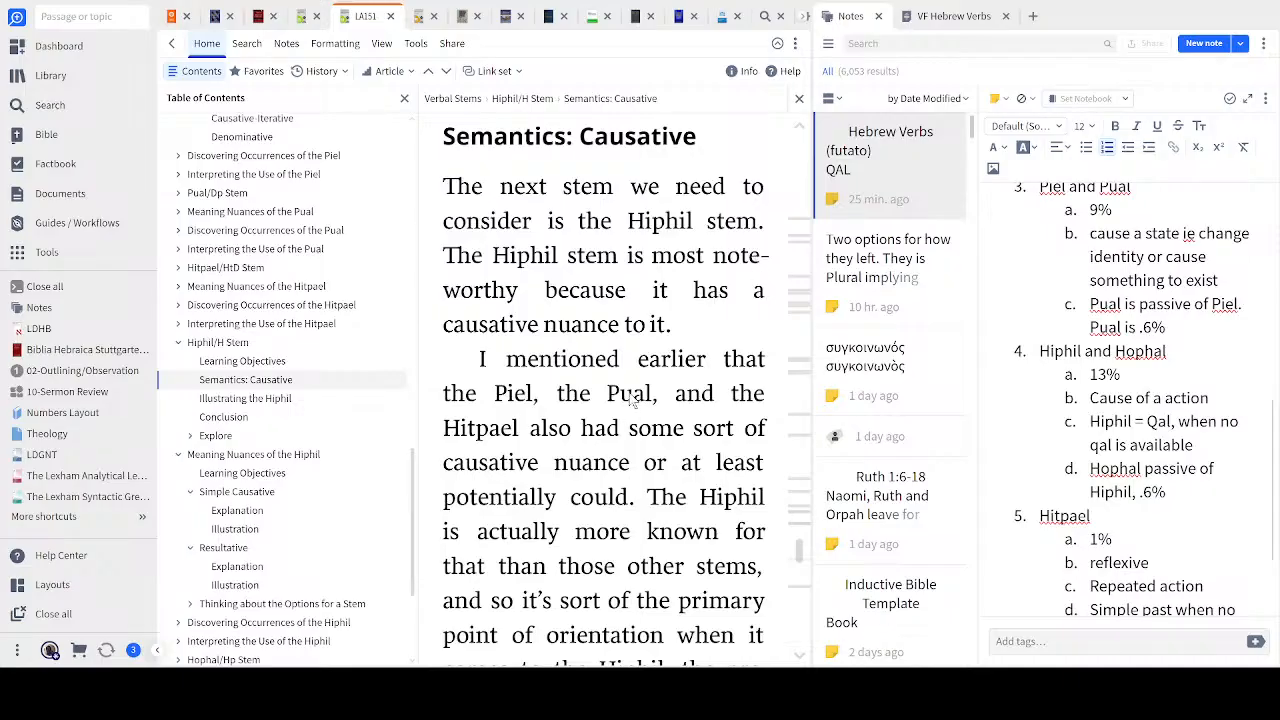
{"action": "scroll", "coordinate": [622, 432], "scroll_direction": "down", "scroll_amount": 3}
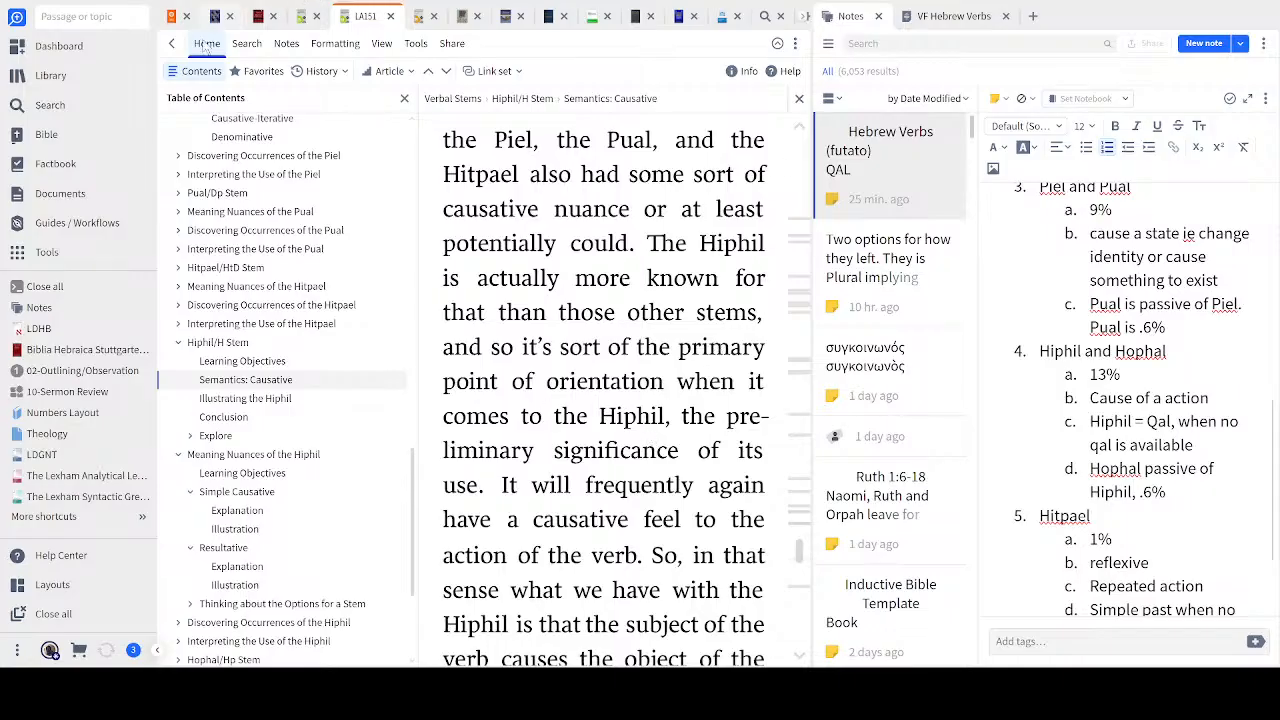
Widen the VF Hebrew Verbs visual filter and enter morph.h:Vc as the search of a new rule
{"action": "left_click", "coordinate": [948, 18]}
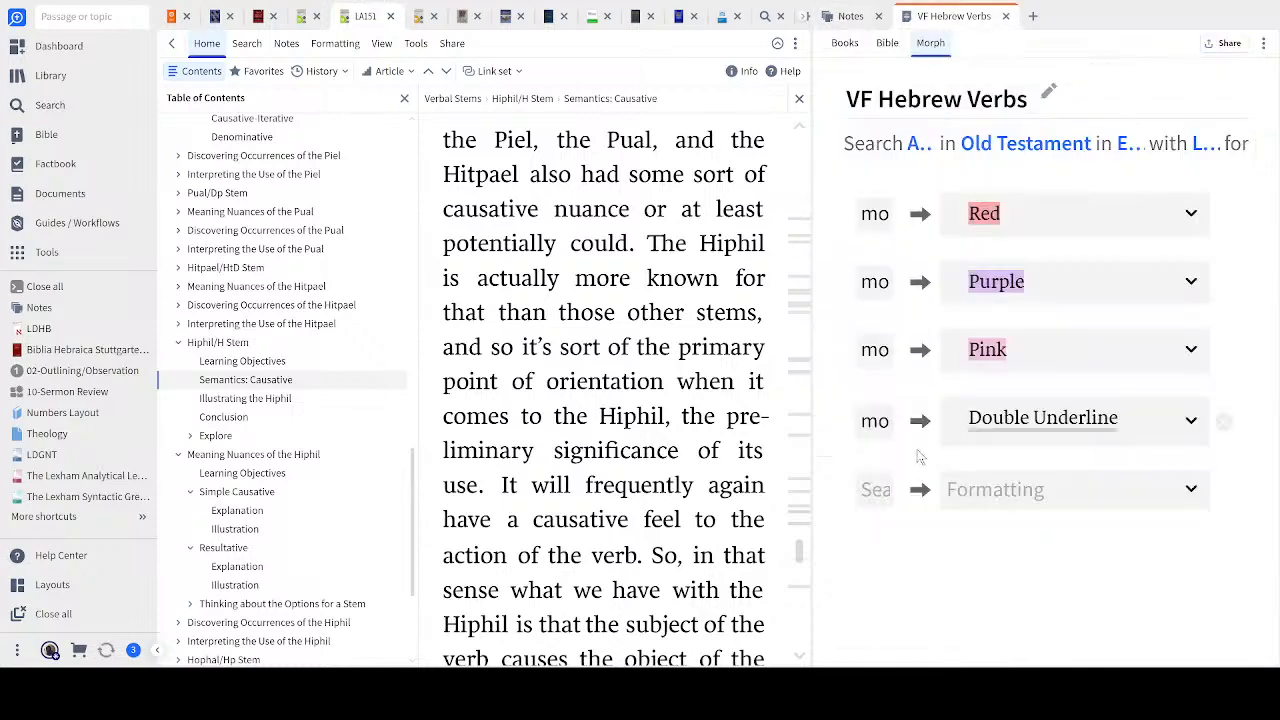
{"action": "left_click", "coordinate": [878, 489]}
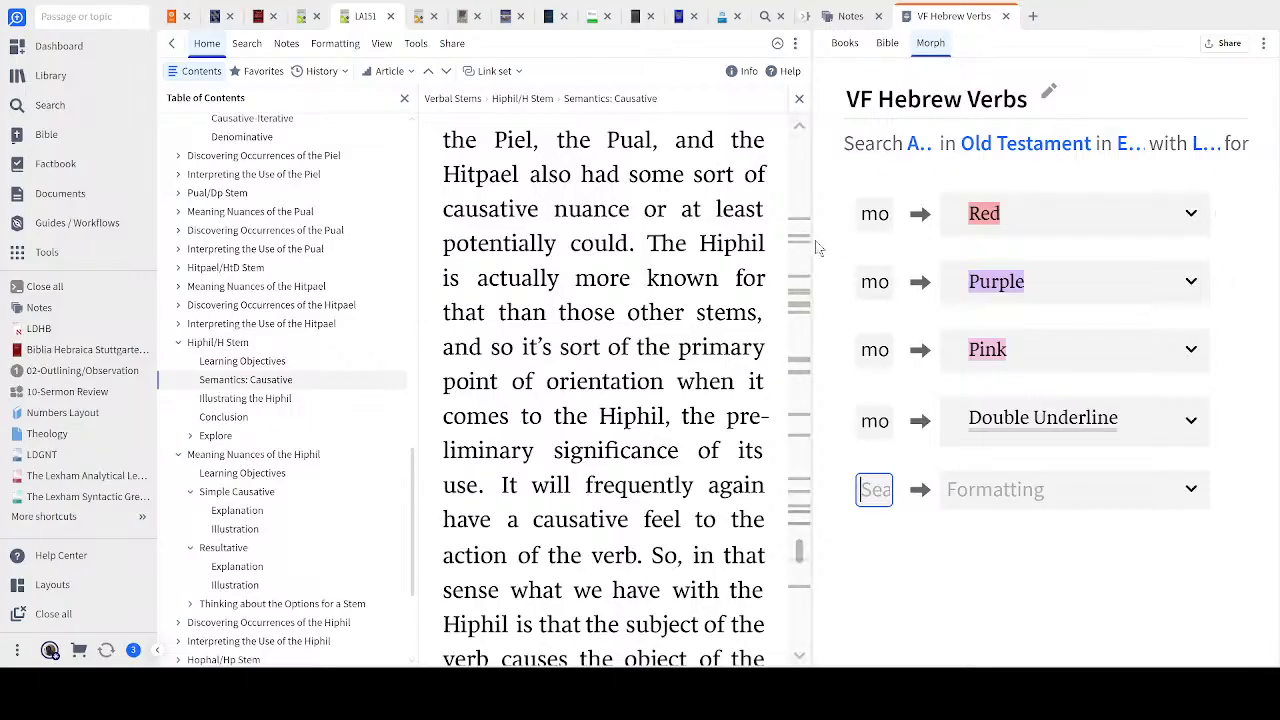
{"action": "left_click_drag", "start_coordinate": [818, 248], "coordinate": [676, 248]}
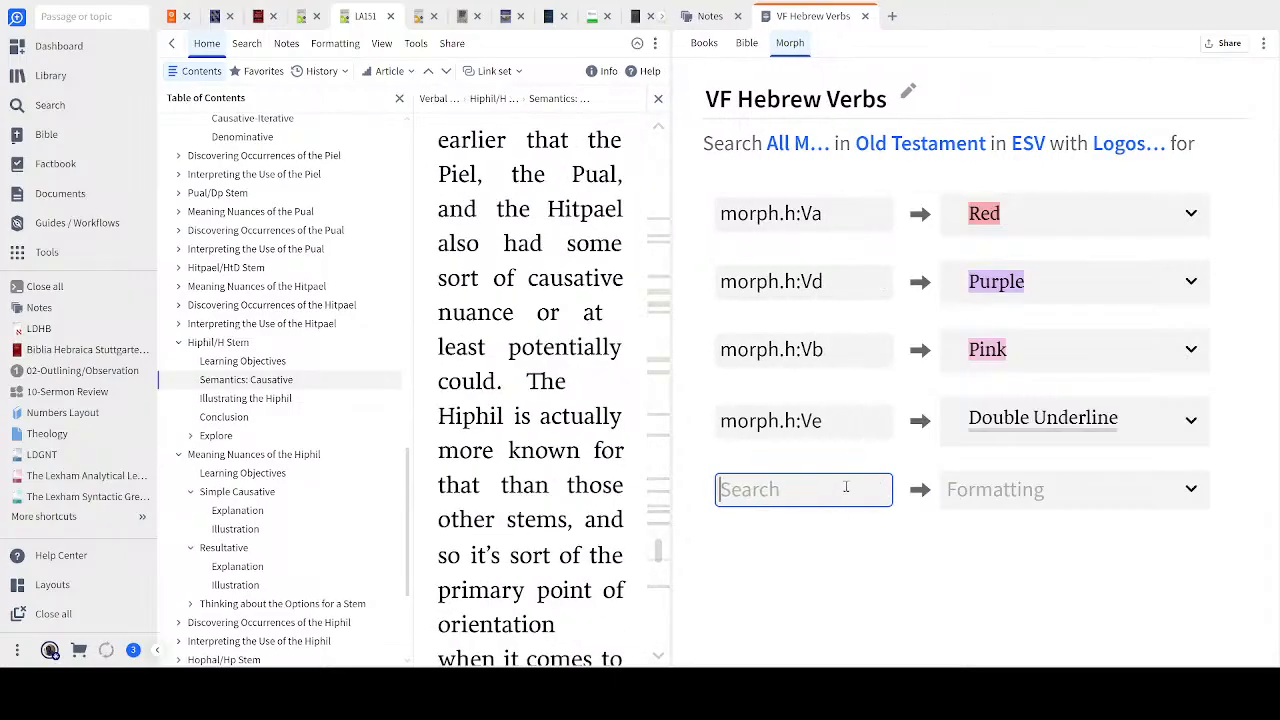
{"action": "type", "text": "@"}
{"action": "type", "text": "vc"}
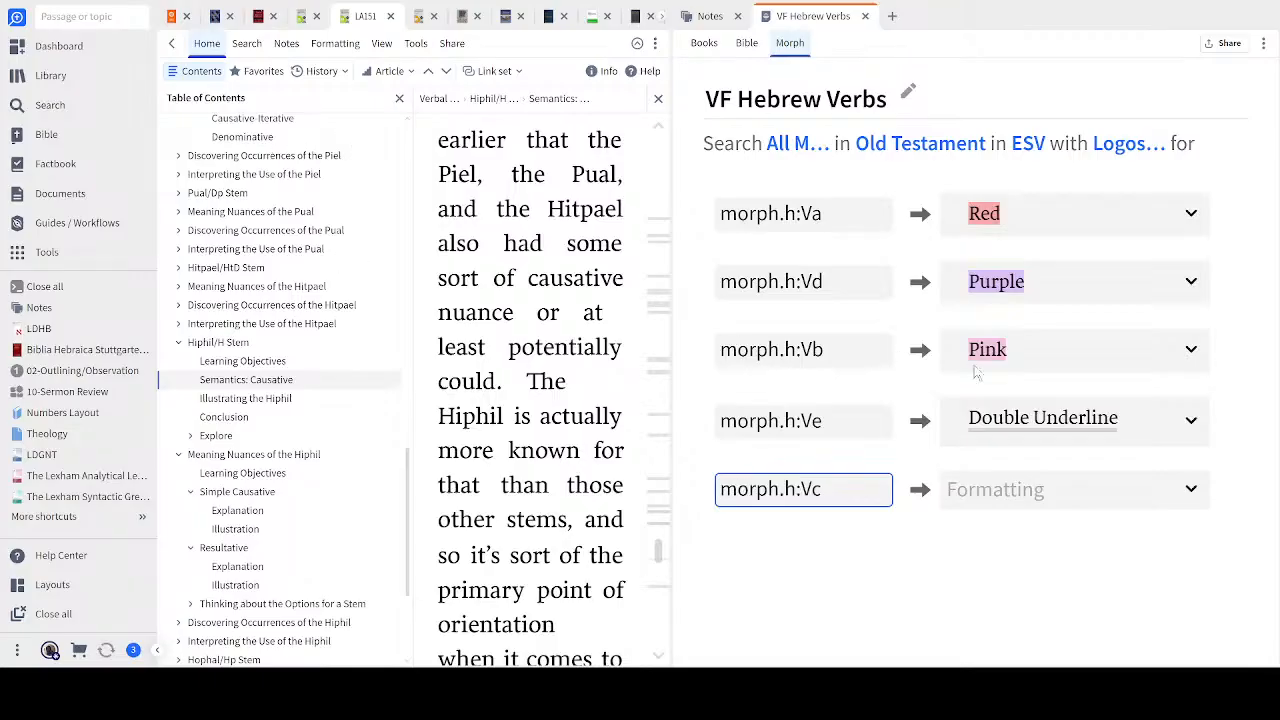
Set the formatting of the morph.h:Vc rule to the Orange highlight
{"action": "left_click", "coordinate": [1193, 493]}
{"action": "left_click", "coordinate": [1193, 493]}
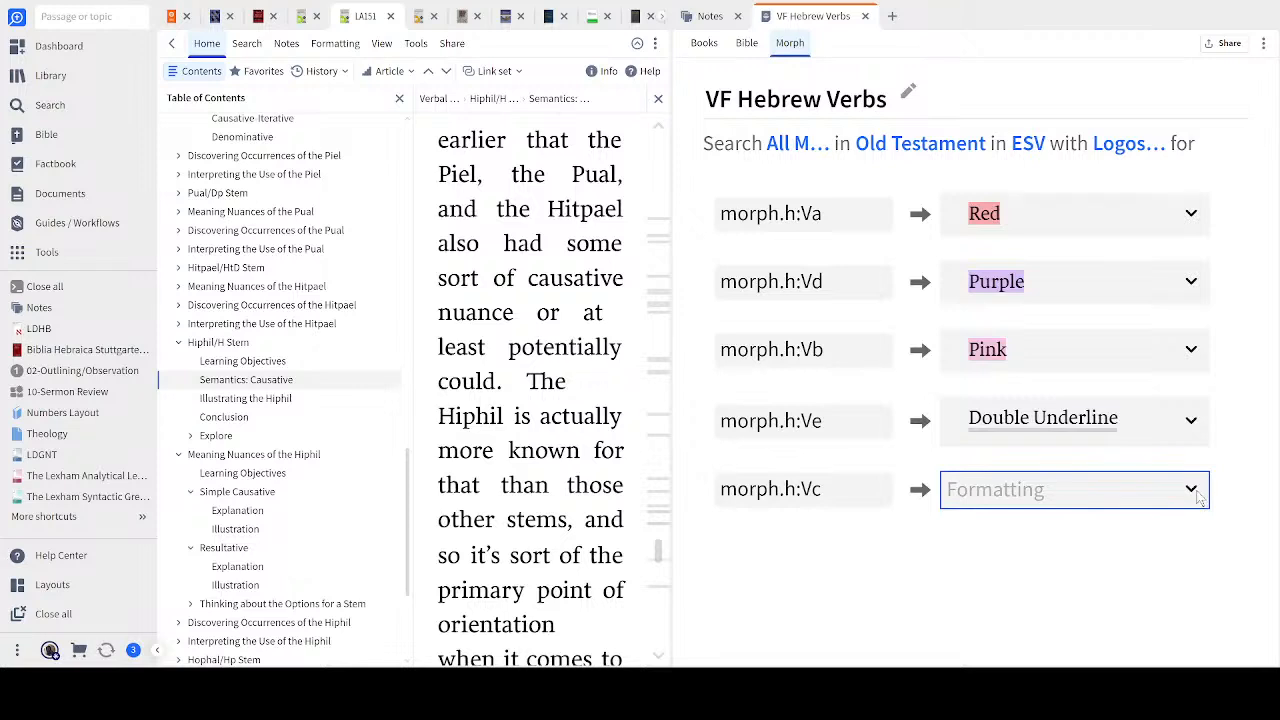
{"action": "left_click", "coordinate": [1195, 494]}
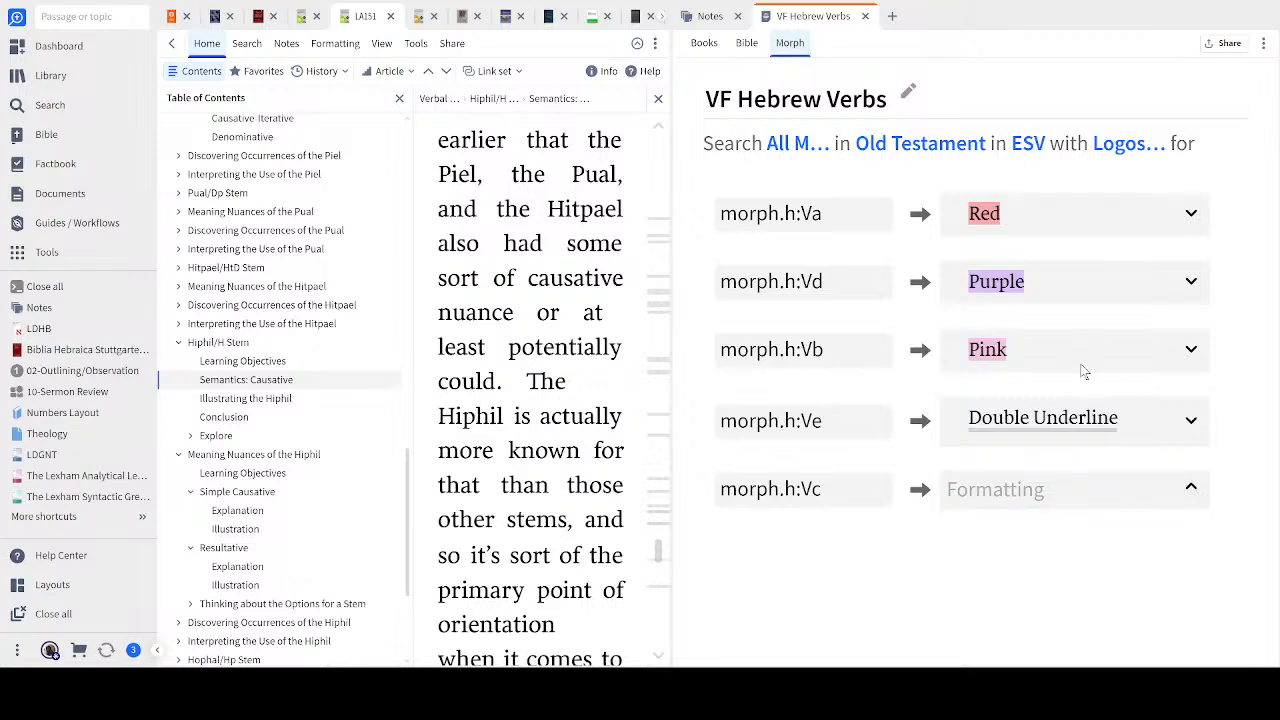
{"action": "left_click", "coordinate": [1028, 200]}
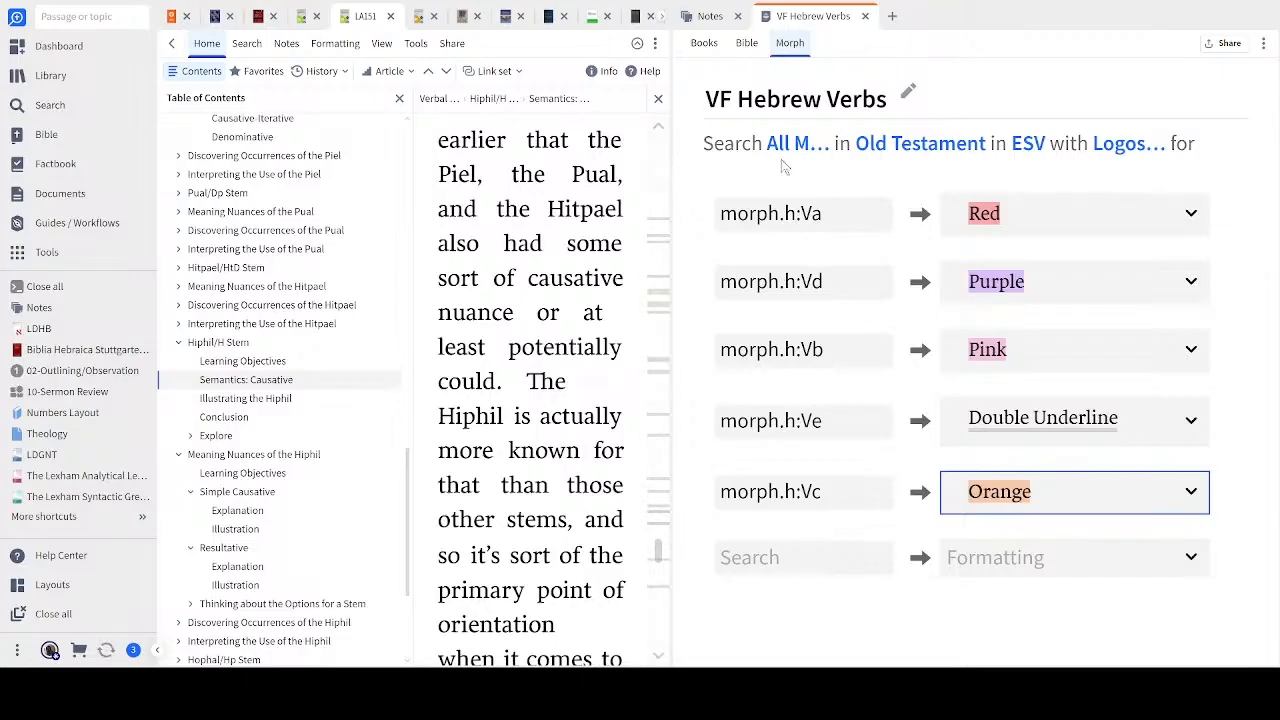
{"action": "left_click", "coordinate": [905, 182]}
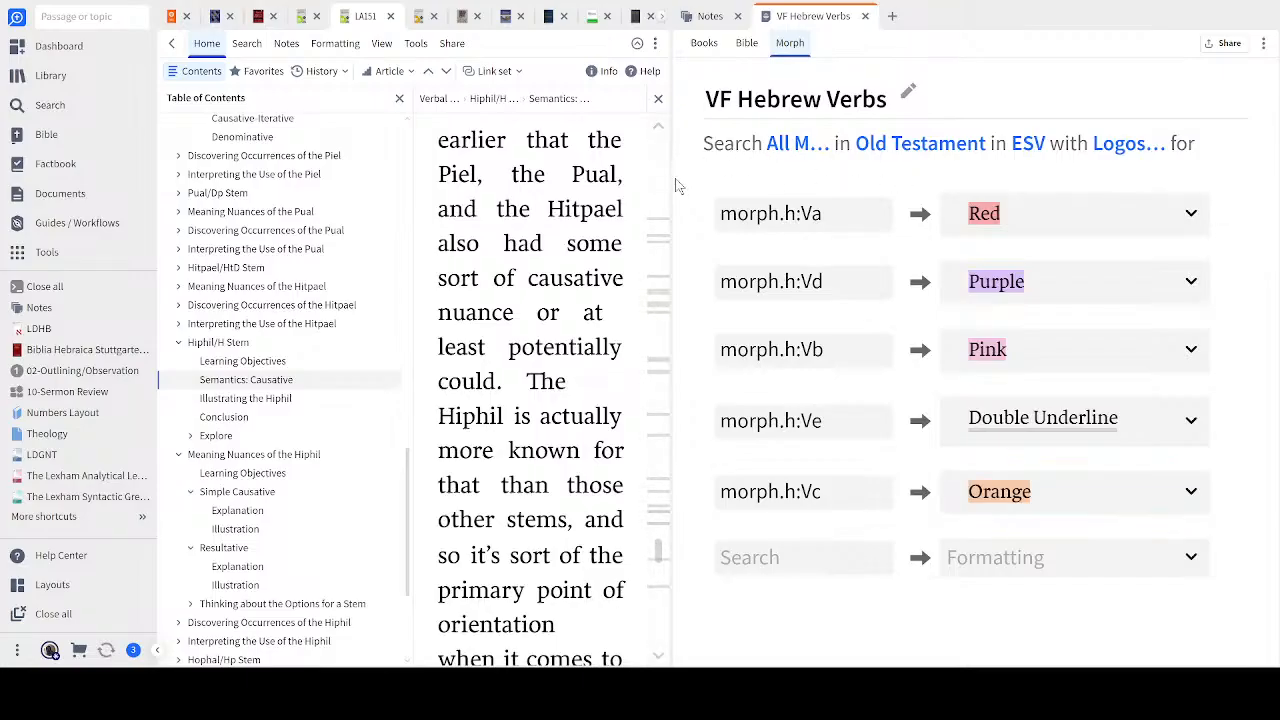
Widen the LA151 course pane and narrow its table of contents to read the Semantics: Causative section on the Hiphil
{"action": "left_click_drag", "start_coordinate": [827, 185], "coordinate": [852, 185]}
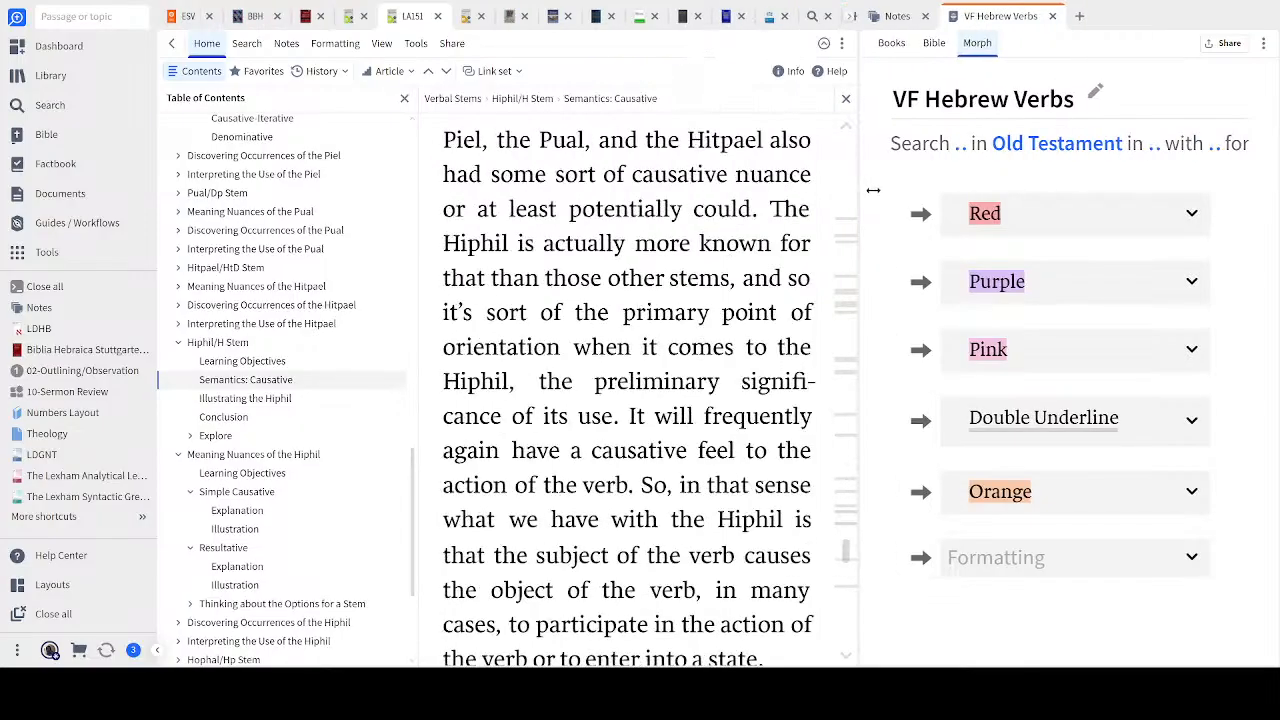
{"action": "left_click_drag", "start_coordinate": [869, 191], "coordinate": [829, 191]}
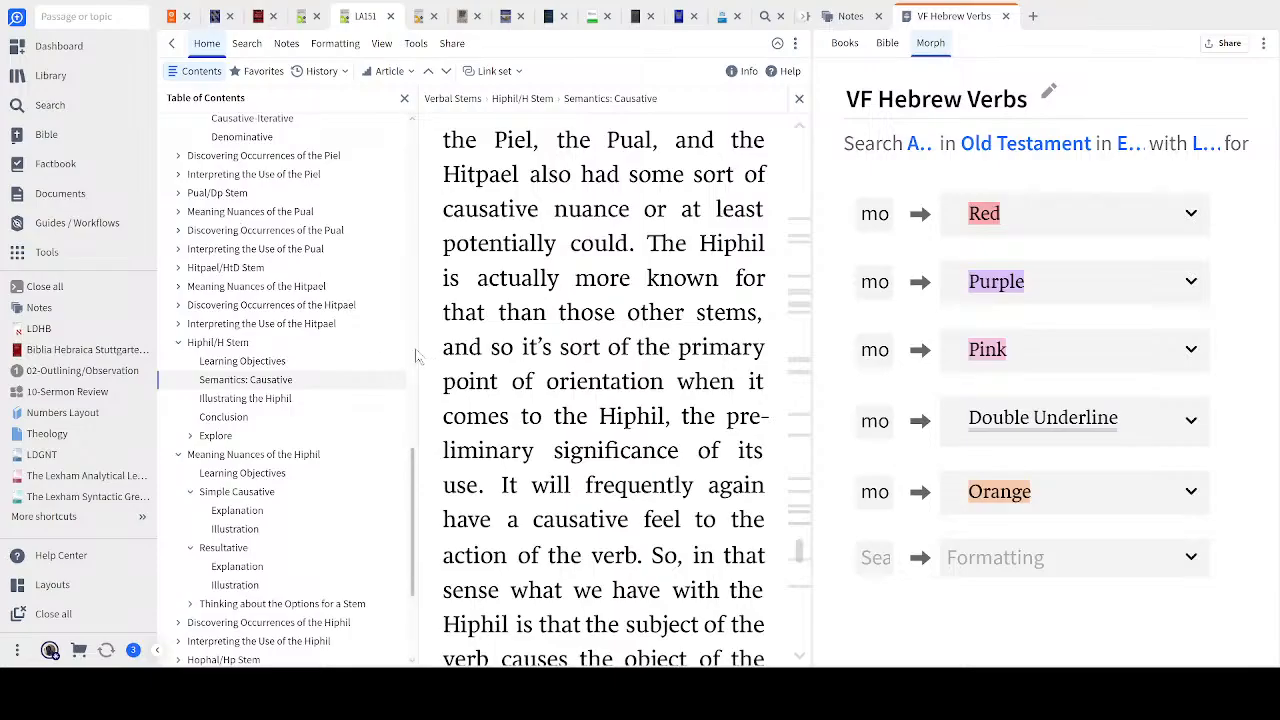
{"action": "left_click_drag", "start_coordinate": [367, 343], "coordinate": [285, 237]}
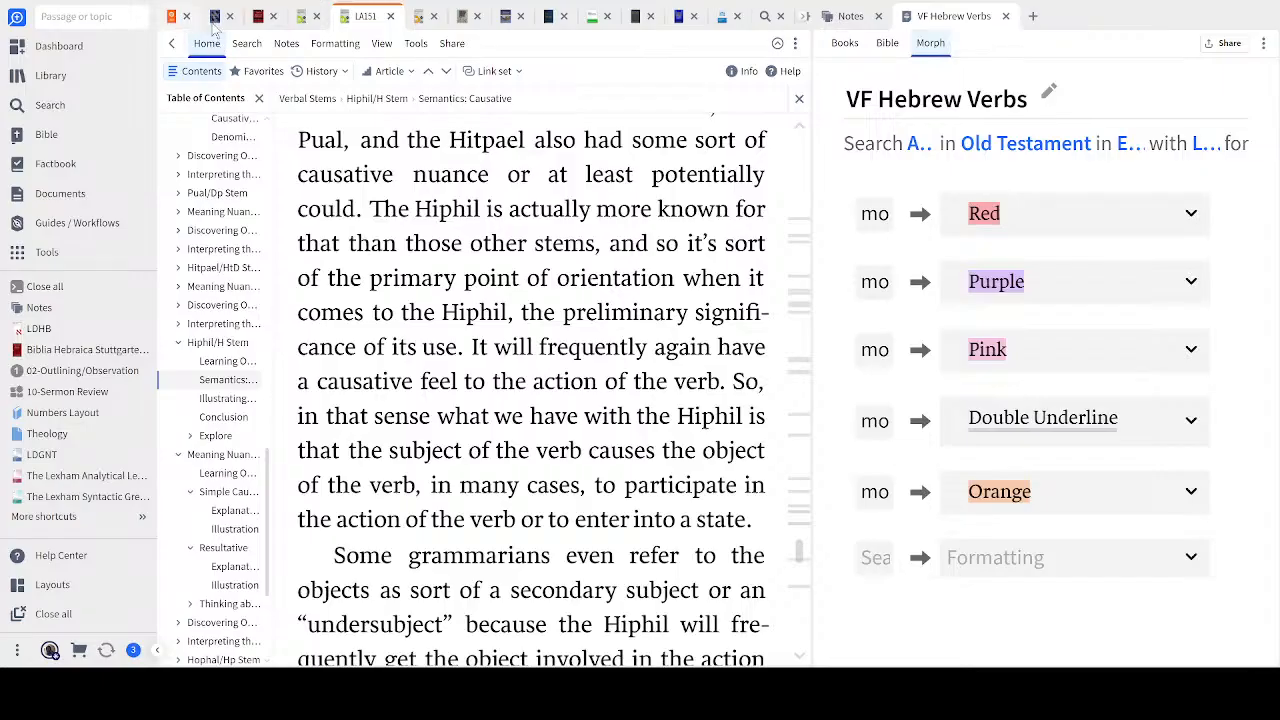
Switch to the ESV Bible and go to Joshua
{"action": "left_click", "coordinate": [178, 20]}
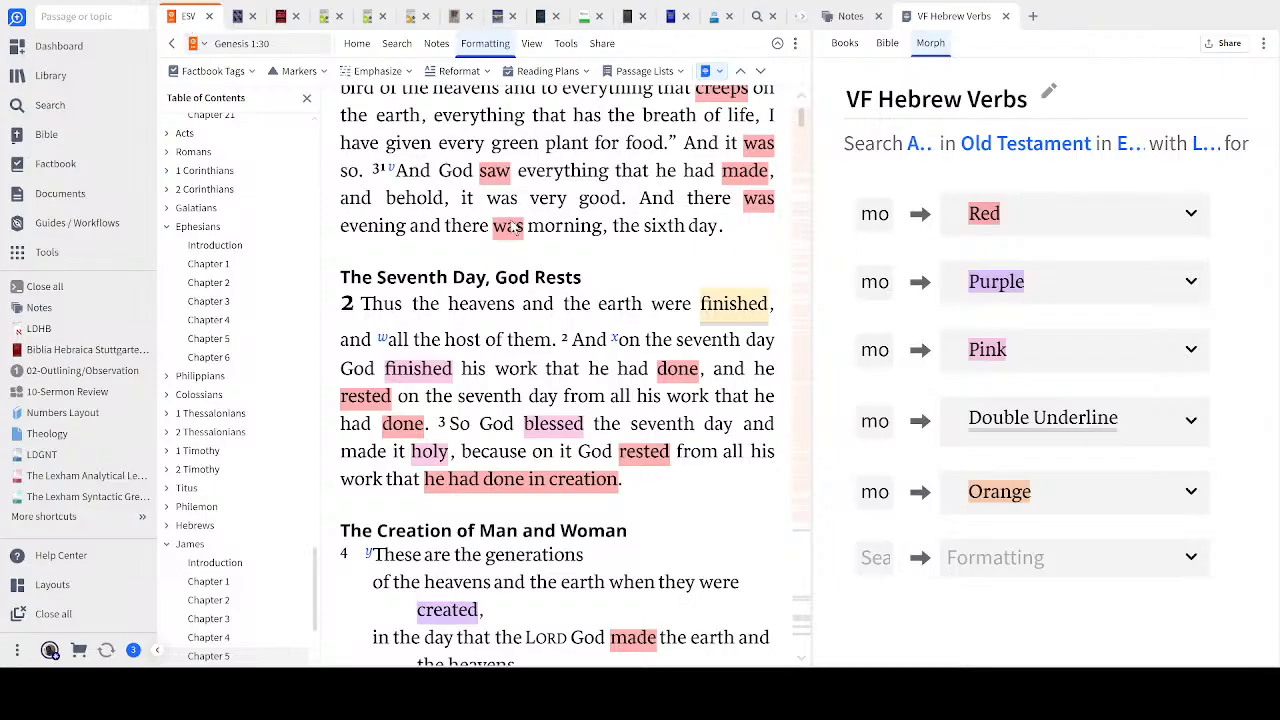
{"action": "left_click", "coordinate": [285, 42]}
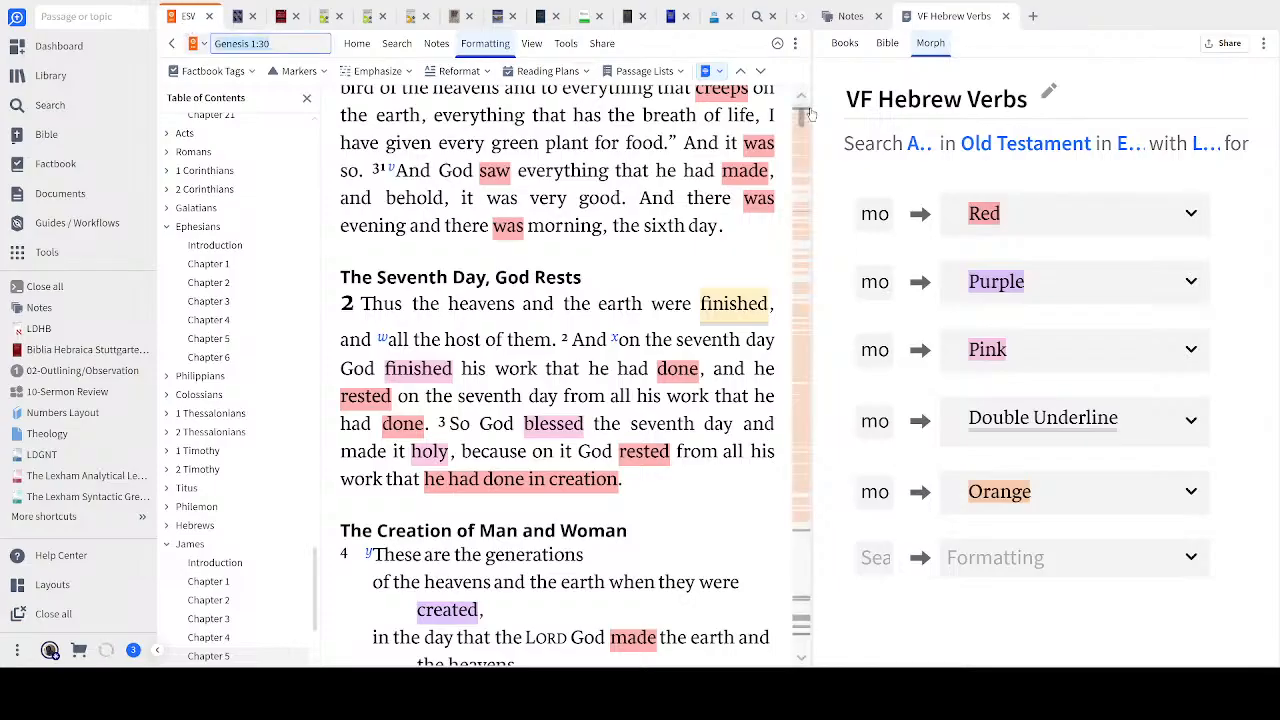
{"action": "key", "text": "BackSpace"}
{"action": "type", "text": "joshua"}
{"action": "key", "text": "Return"}
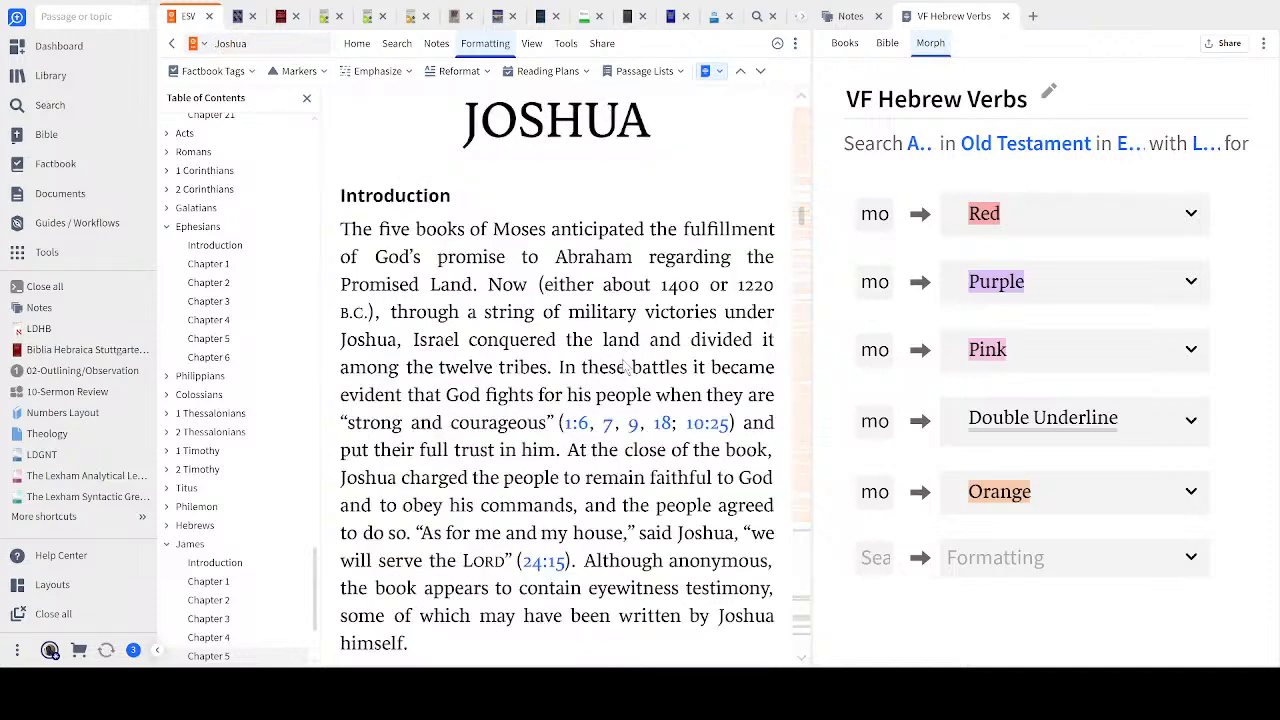
Examine the highlighted verb stems in Joshua 1, especially the orange Hiphil verbs in verses 3 to 15
{"action": "scroll", "coordinate": [667, 449], "scroll_direction": "down", "scroll_amount": 2}
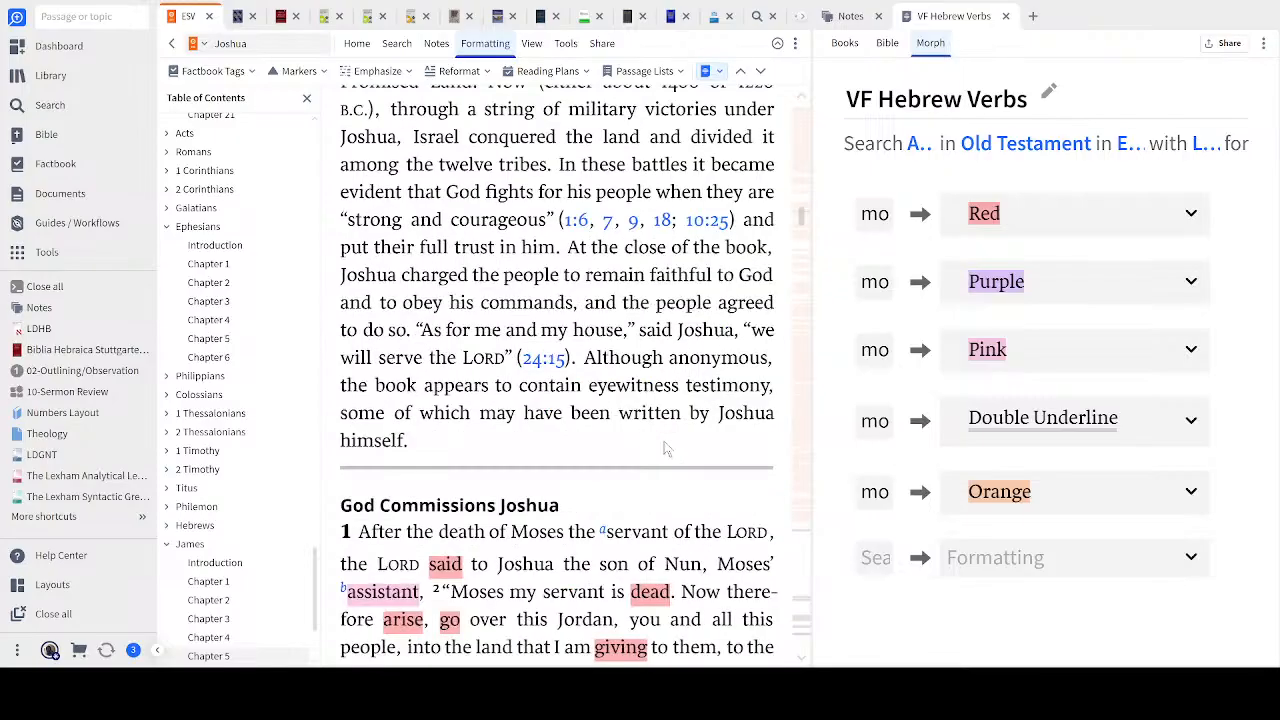
{"action": "scroll", "coordinate": [612, 497], "scroll_direction": "down", "scroll_amount": 14}
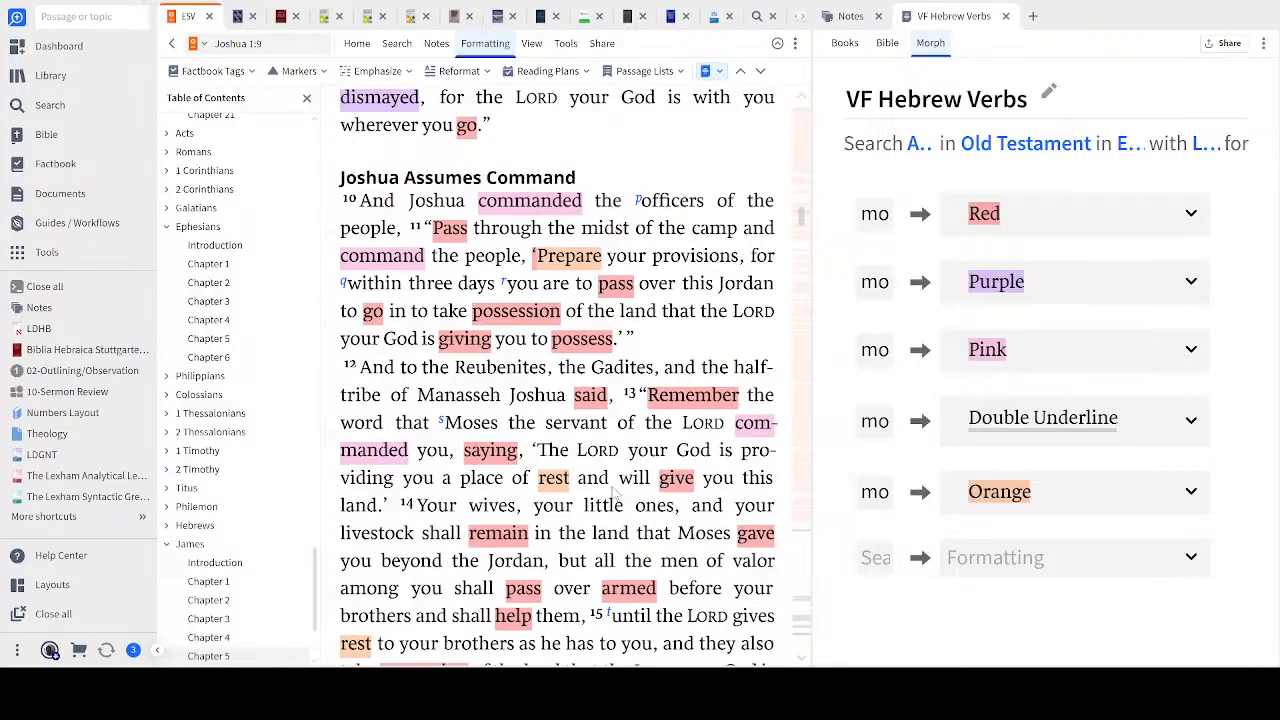
{"action": "scroll", "coordinate": [628, 472], "scroll_direction": "up", "scroll_amount": 3}
{"action": "scroll", "coordinate": [628, 472], "scroll_direction": "up", "scroll_amount": 5}
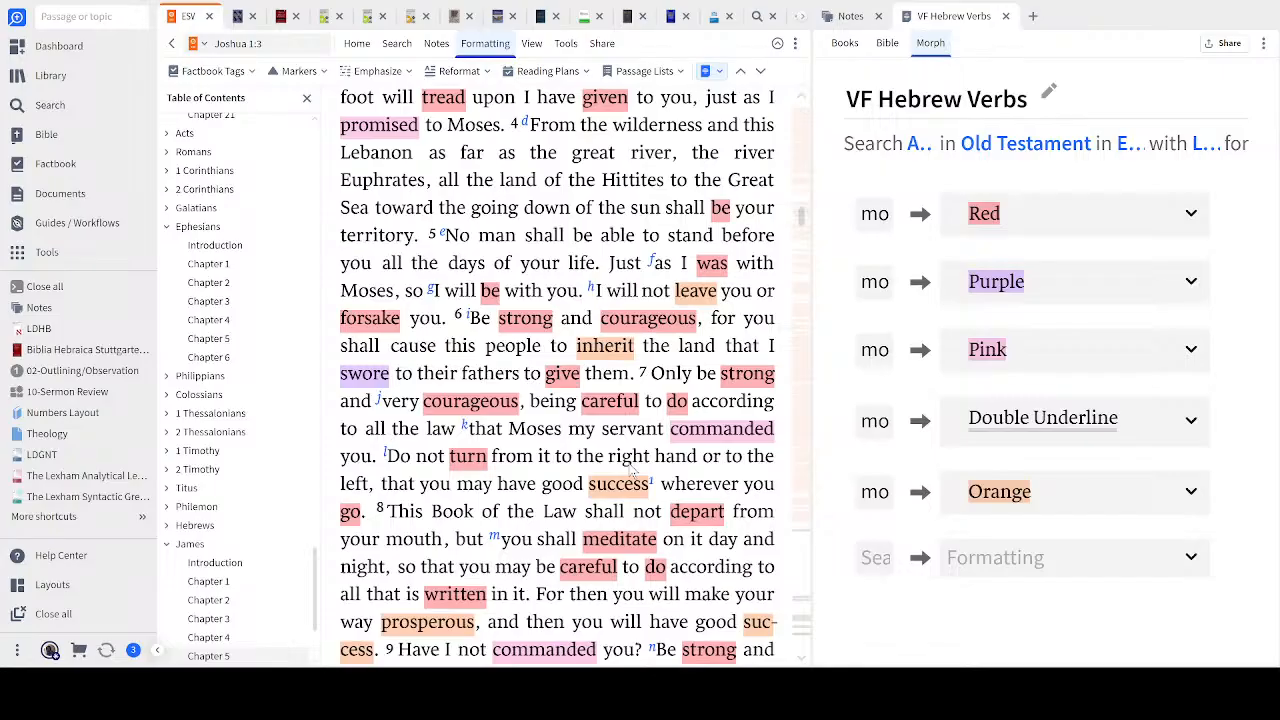
{"action": "scroll", "coordinate": [631, 470], "scroll_direction": "down", "scroll_amount": 5}
{"action": "scroll", "coordinate": [601, 380], "scroll_direction": "up", "scroll_amount": 2}
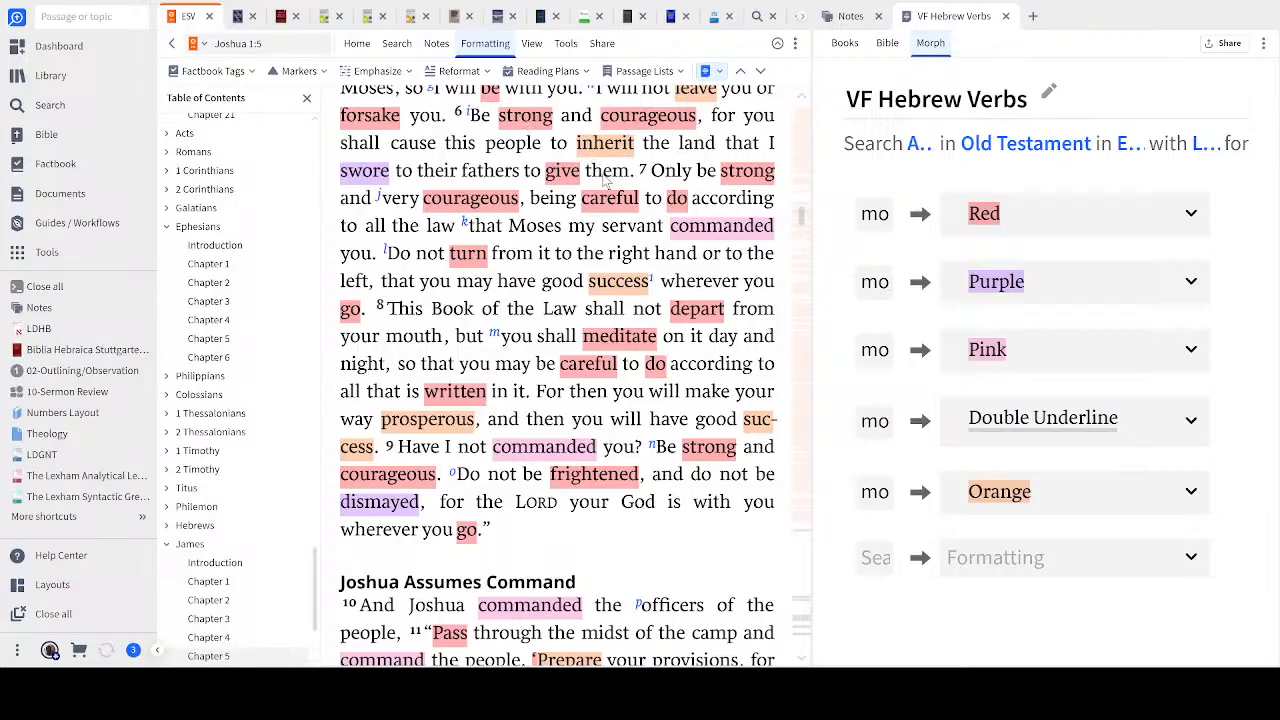
{"action": "scroll", "coordinate": [605, 180], "scroll_direction": "up", "scroll_amount": 3}
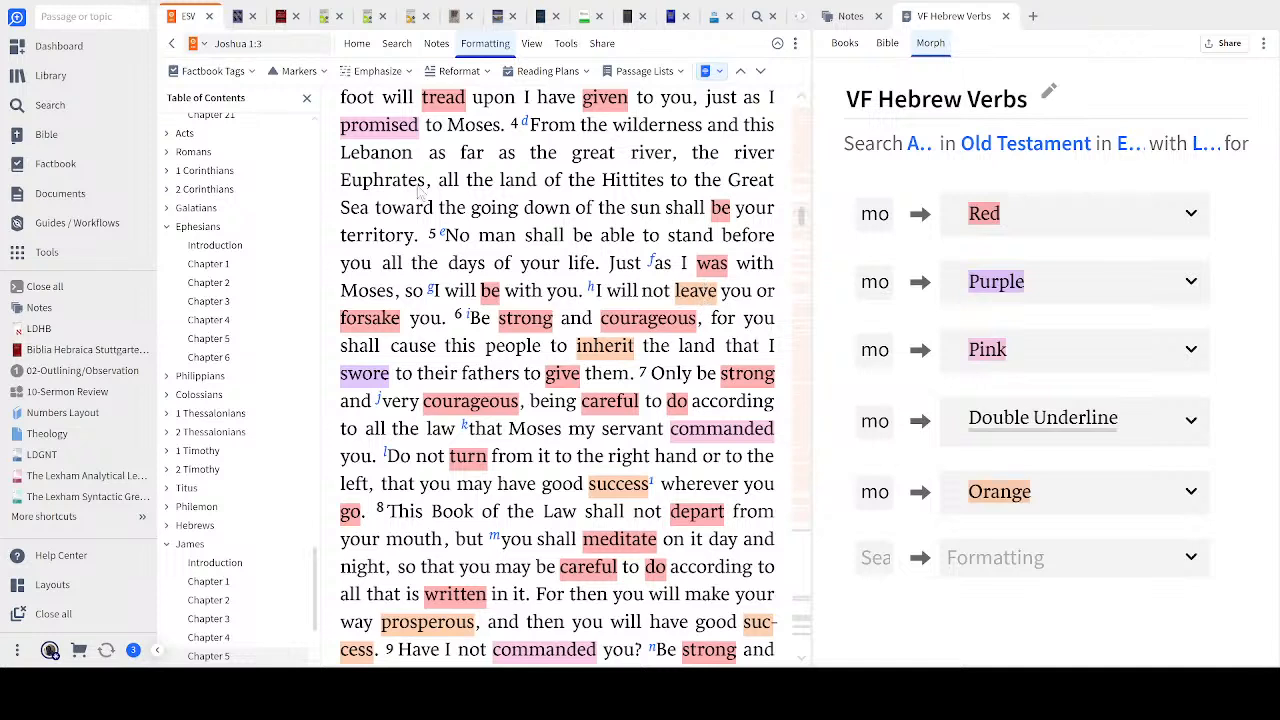
Go to 2 Samuel 11 in the ESV and examine the stem highlighting in its opening verses
{"action": "left_click", "coordinate": [295, 45]}
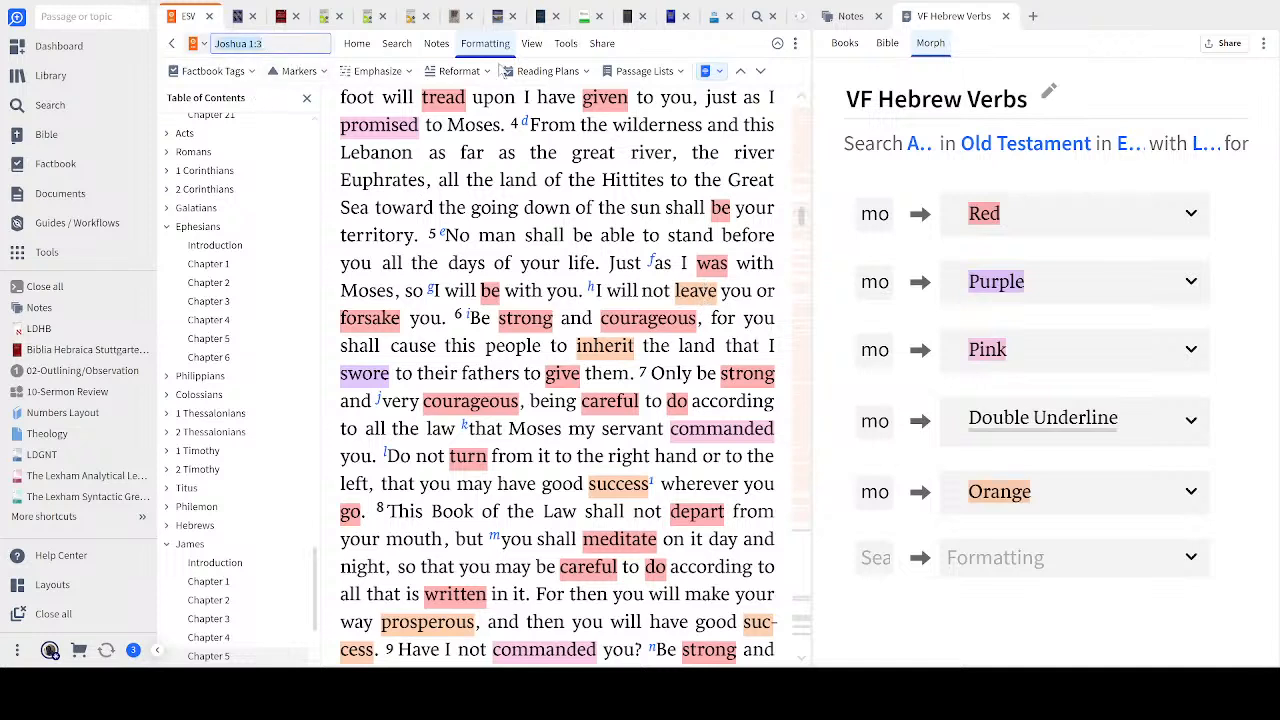
{"action": "type", "text": "2 sam 11"}
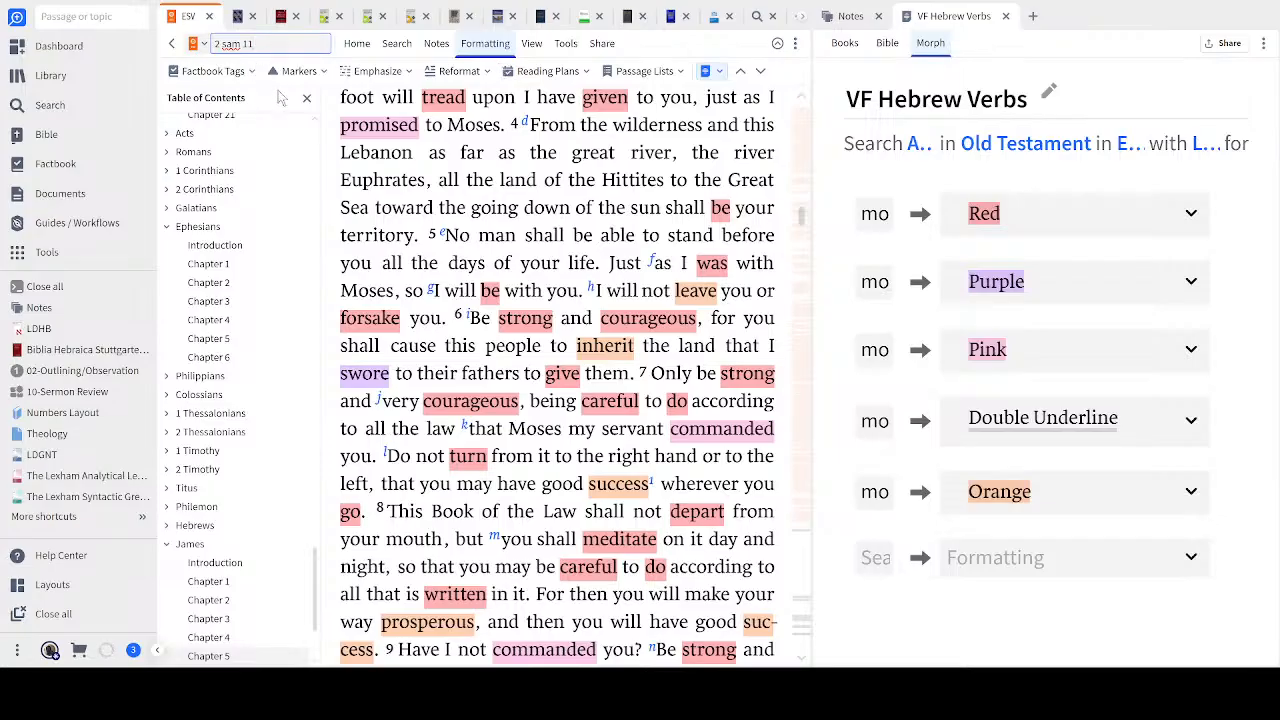
{"action": "key", "text": "Return"}
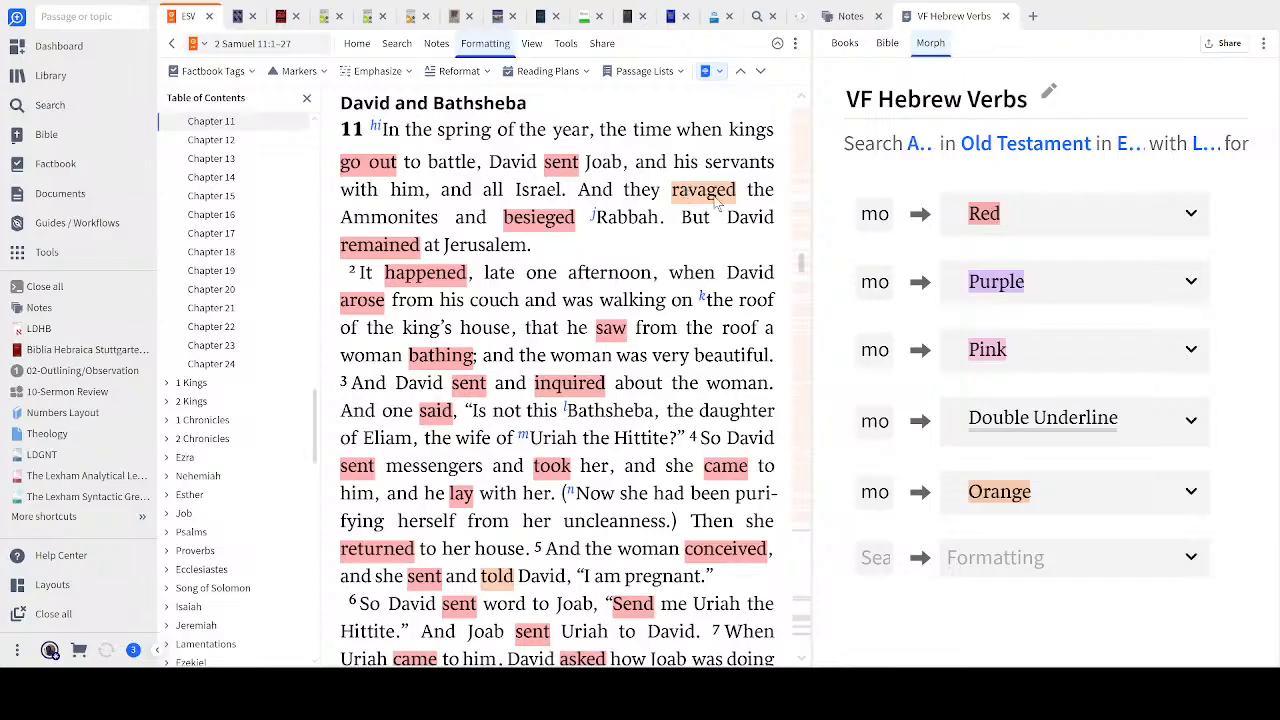
{"action": "scroll", "coordinate": [688, 300], "scroll_direction": "down", "scroll_amount": 3}
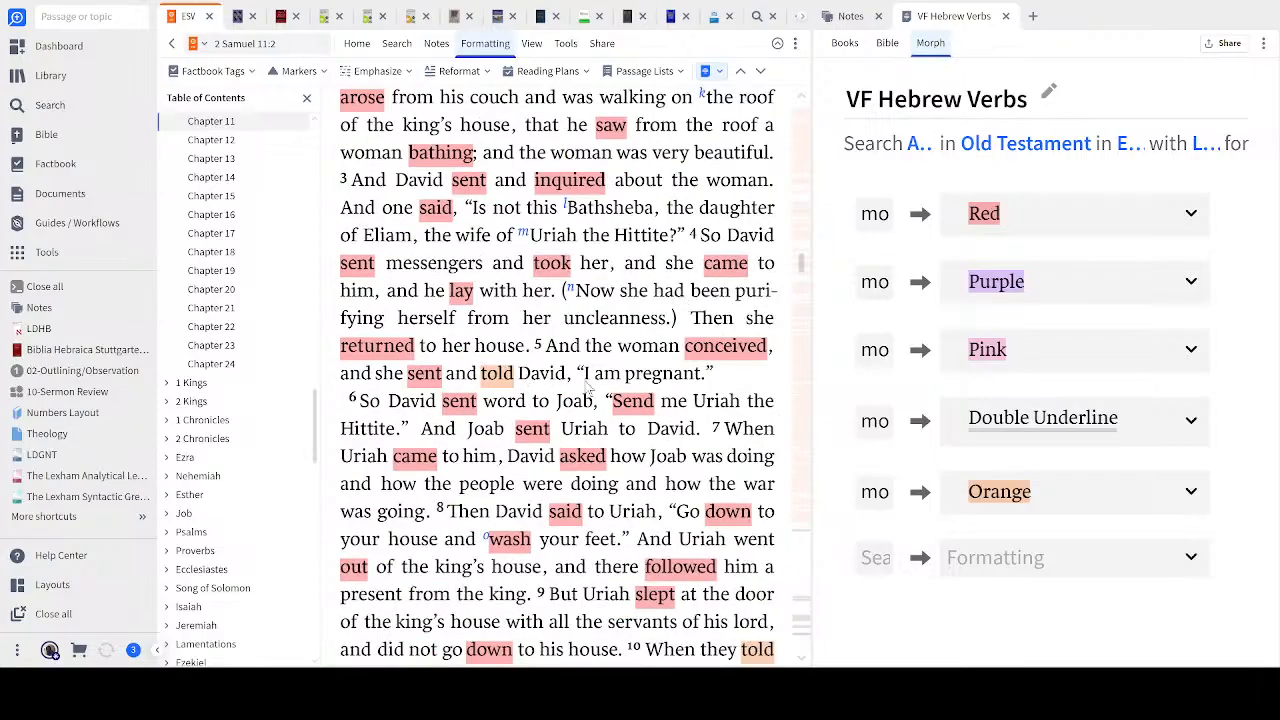
{"action": "scroll", "coordinate": [590, 388], "scroll_direction": "up", "scroll_amount": 3}
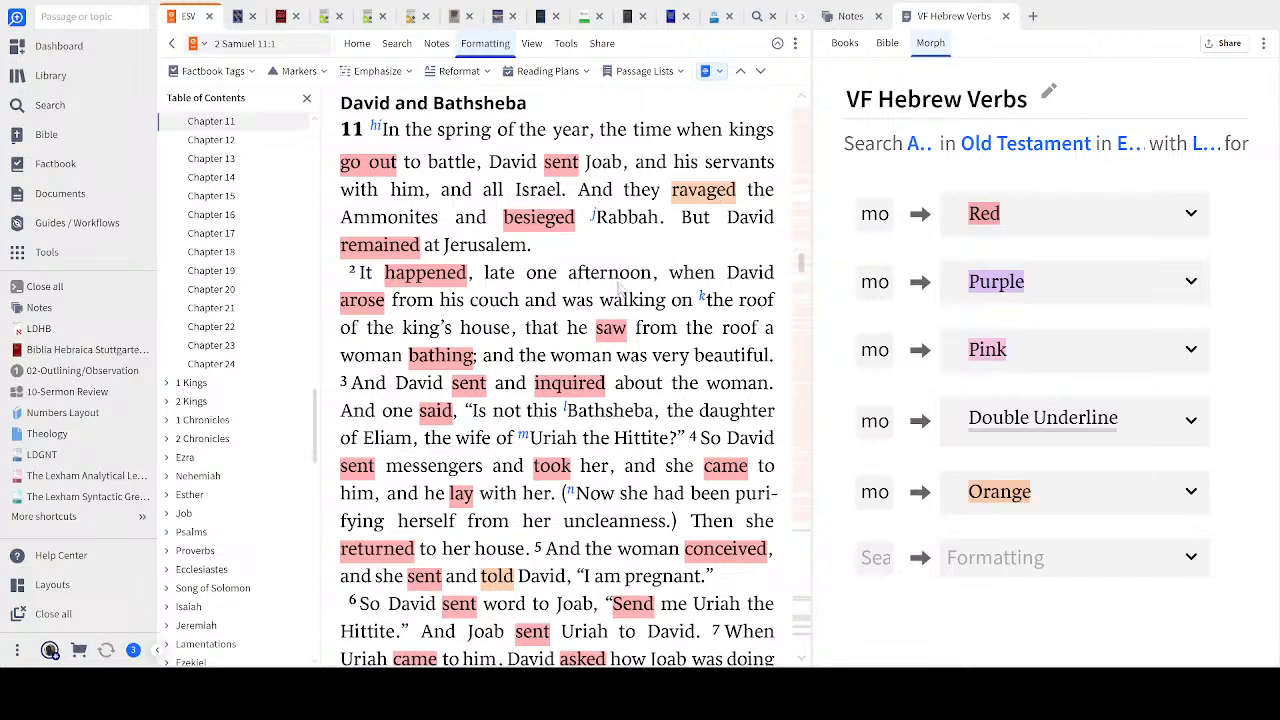
{"action": "scroll", "coordinate": [637, 287], "scroll_direction": "down", "scroll_amount": 2}
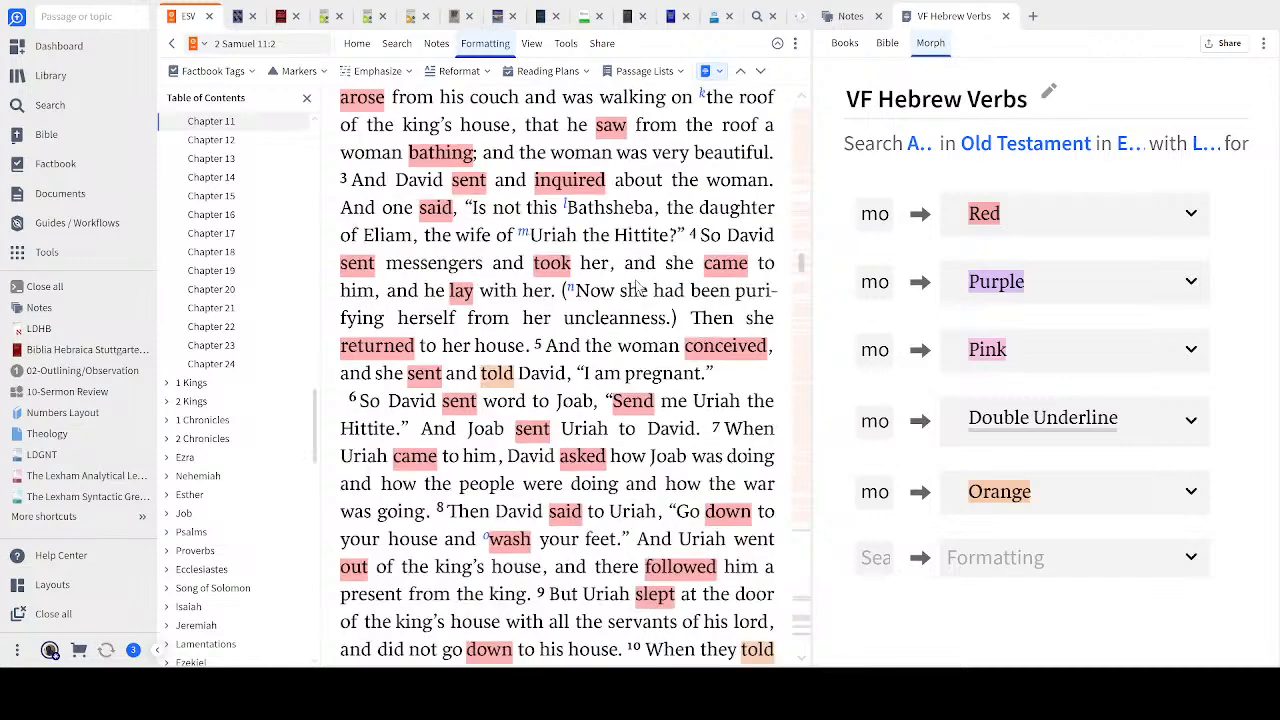
{"action": "scroll", "coordinate": [637, 287], "scroll_direction": "up", "scroll_amount": 2}
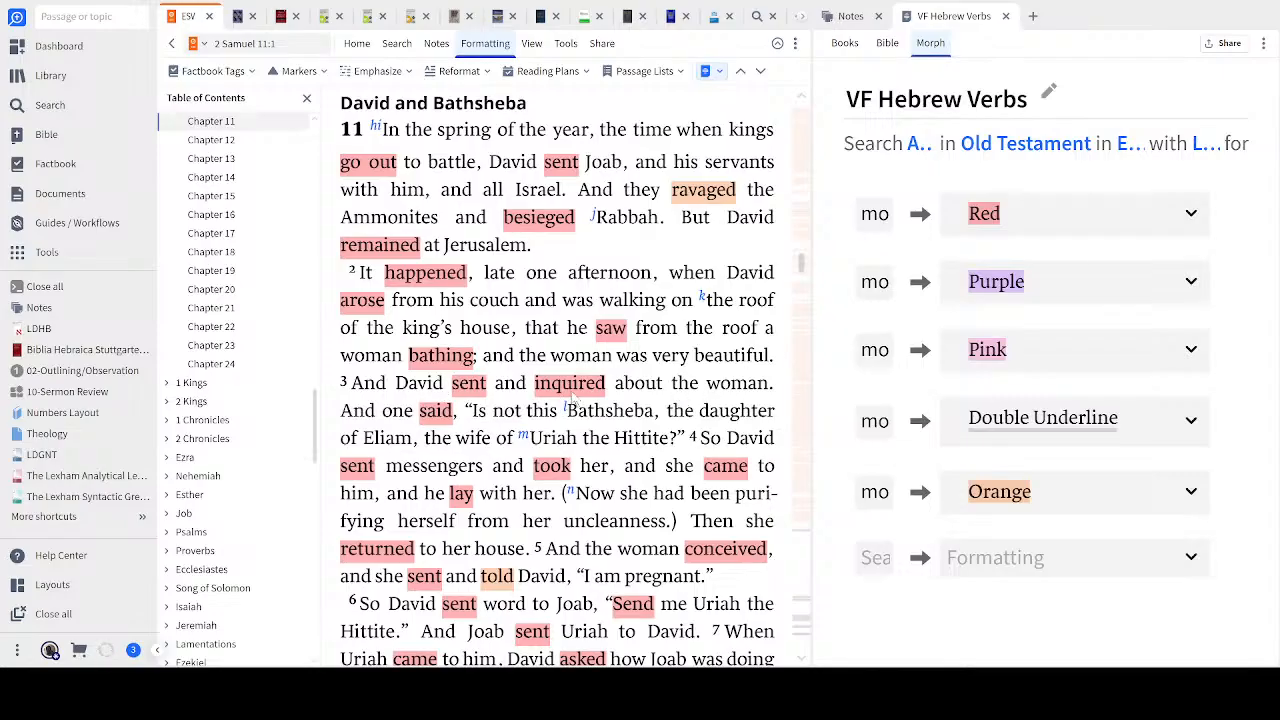
Point out the words "inquired" and "Bathsheba" in 2 Samuel 11:3 while reading the passage by its highlighted verbs
{"action": "double_click", "coordinate": [572, 388]}
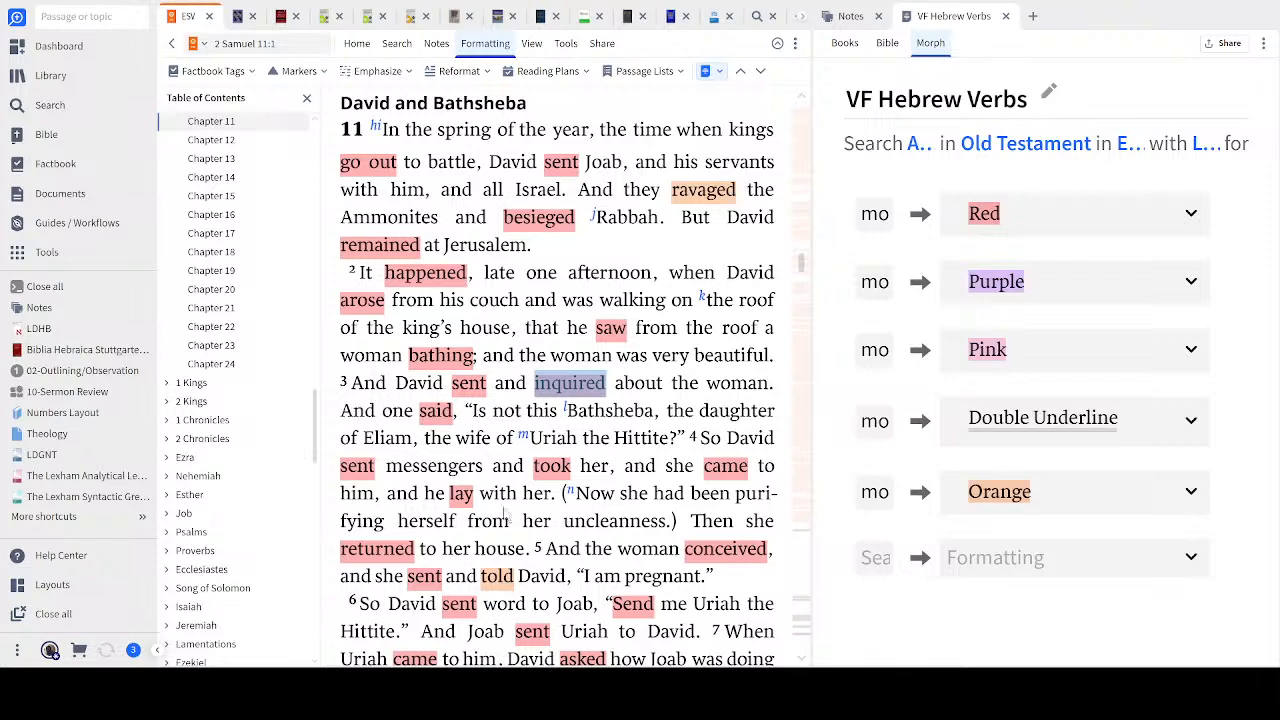
{"action": "left_click", "coordinate": [612, 412]}
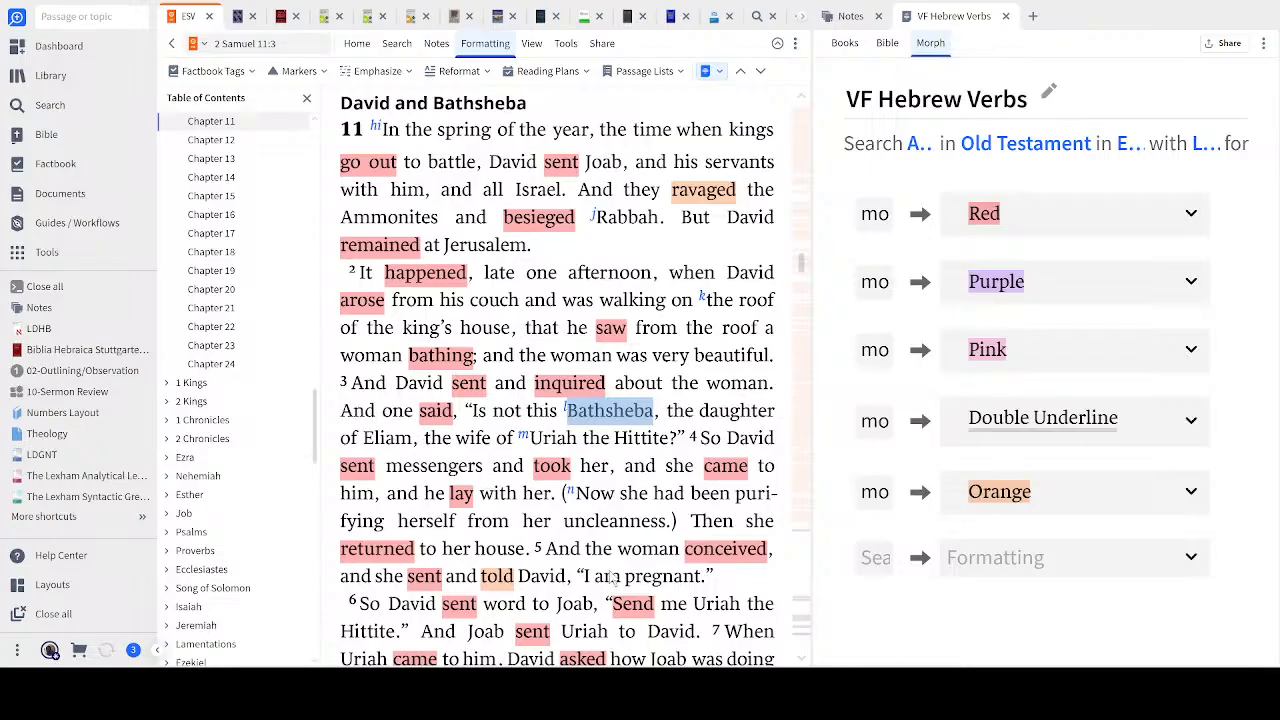
{"action": "left_click", "coordinate": [675, 449]}
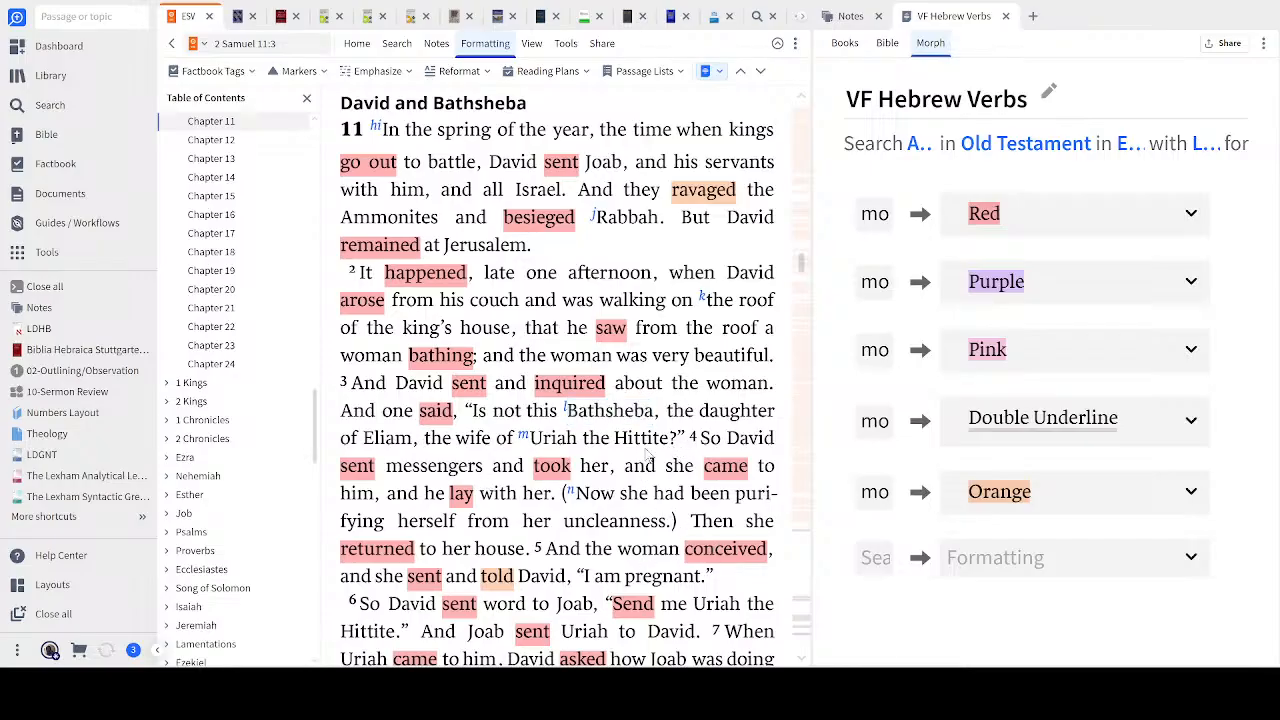
{"action": "left_click", "coordinate": [548, 470]}
Widen the VF Hebrew Verbs filter pane and return the ESV to Joshua
{"action": "left_click", "coordinate": [876, 557]}
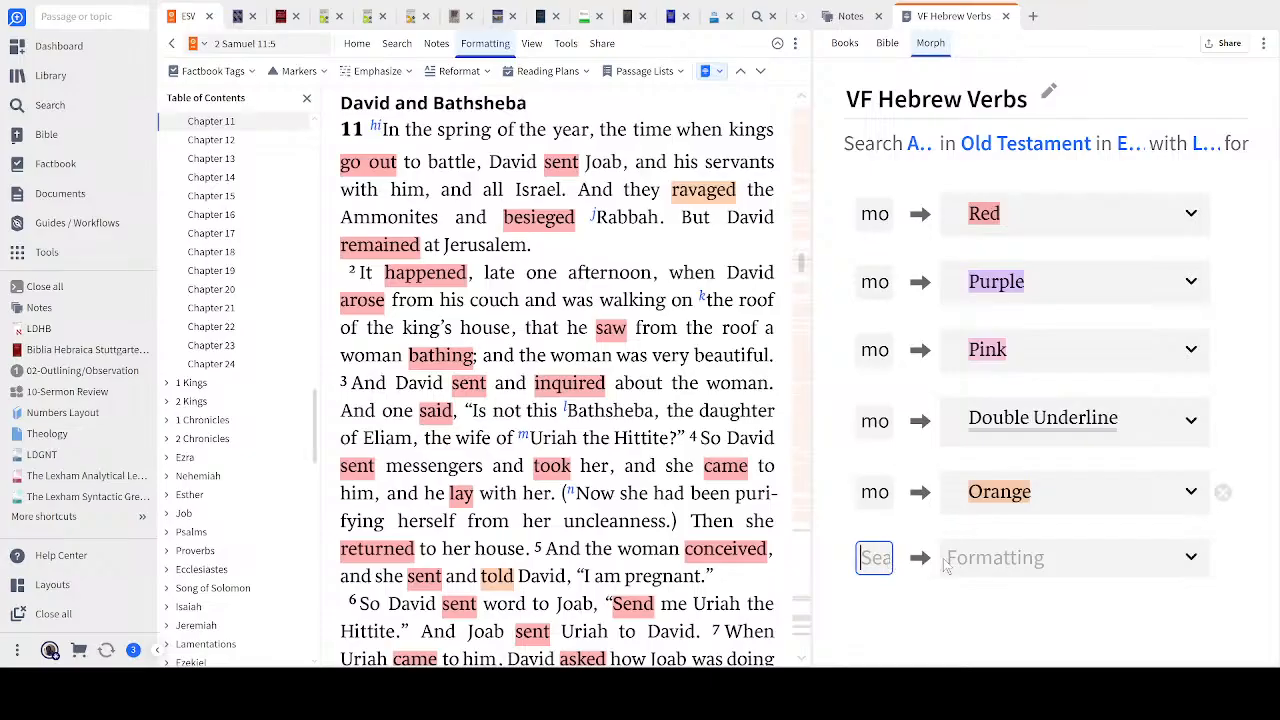
{"action": "left_click_drag", "start_coordinate": [813, 563], "coordinate": [723, 569]}
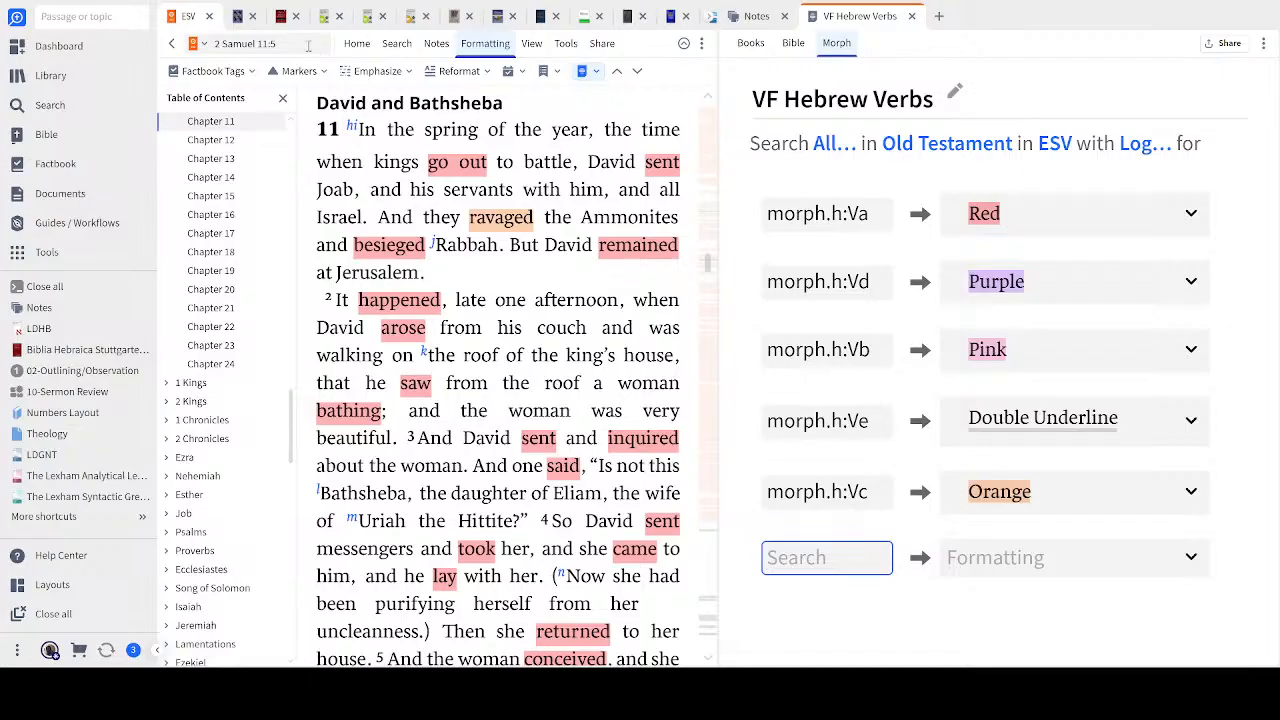
{"action": "left_click", "coordinate": [307, 45]}
{"action": "key", "text": "BackSpace"}
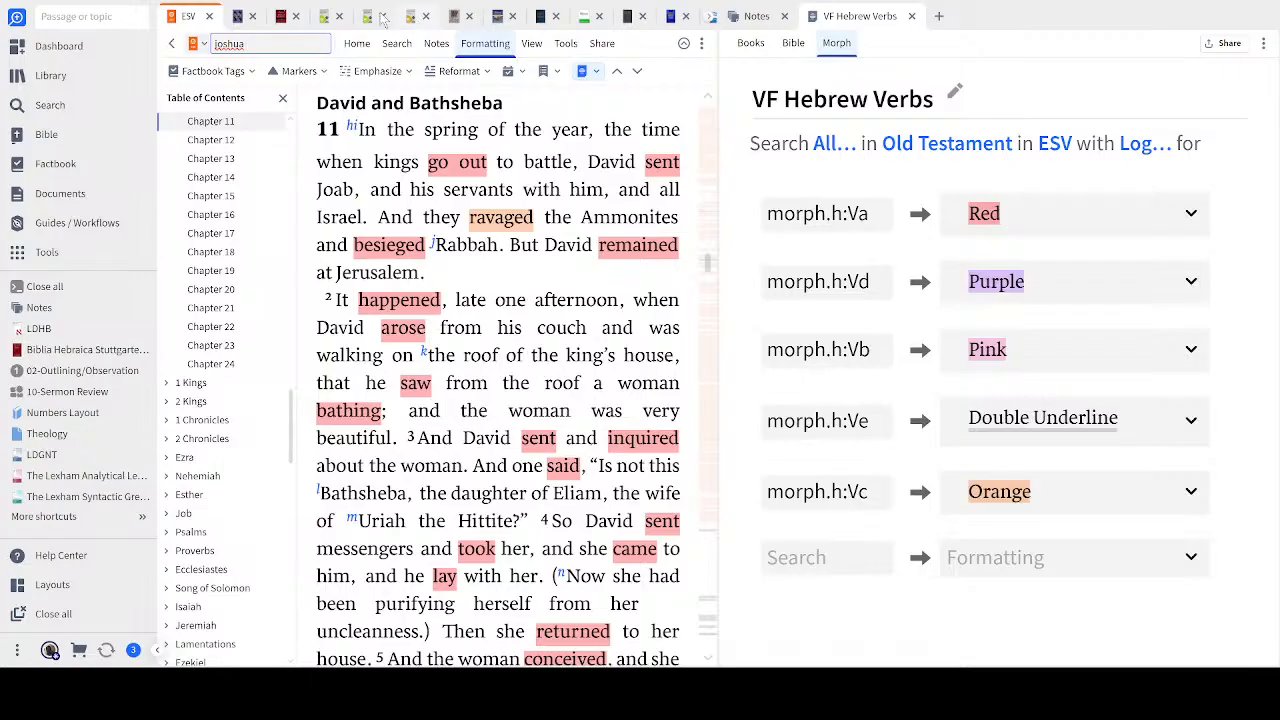
{"action": "key", "text": "Return"}
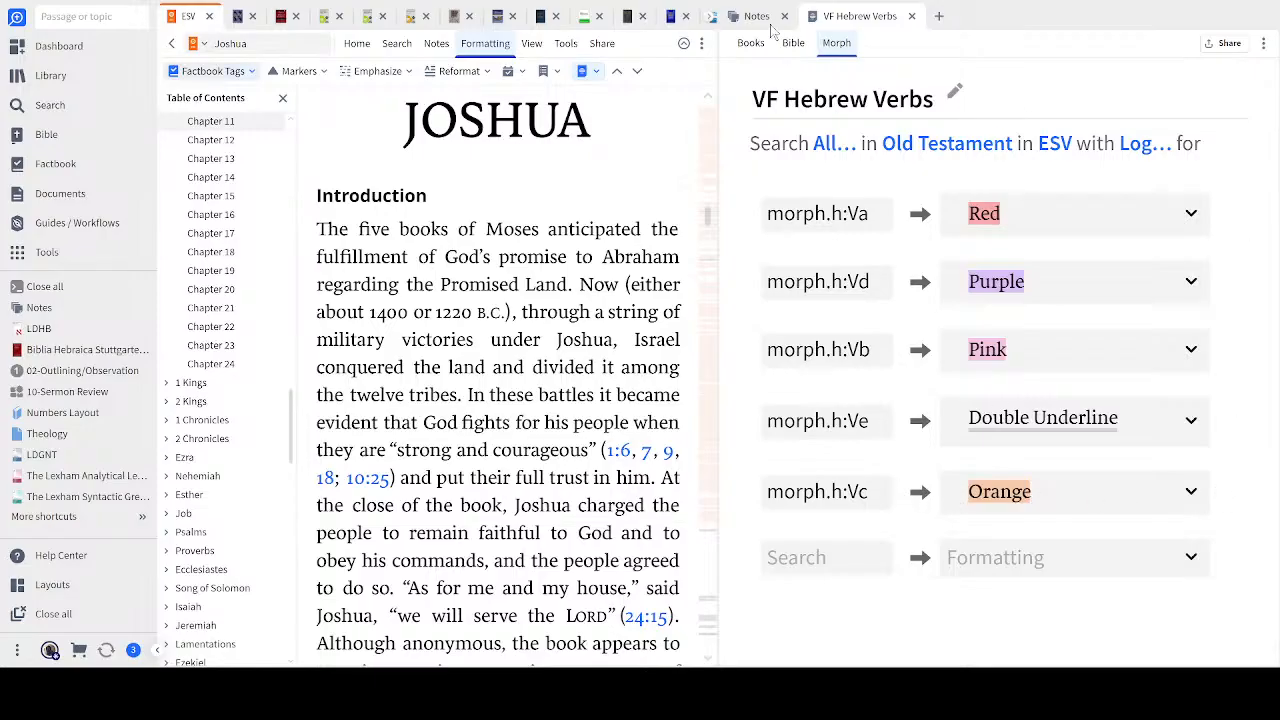
Review the Hiphil and Hophal entries in the Hebrew Verbs note
{"action": "left_click", "coordinate": [824, 558]}
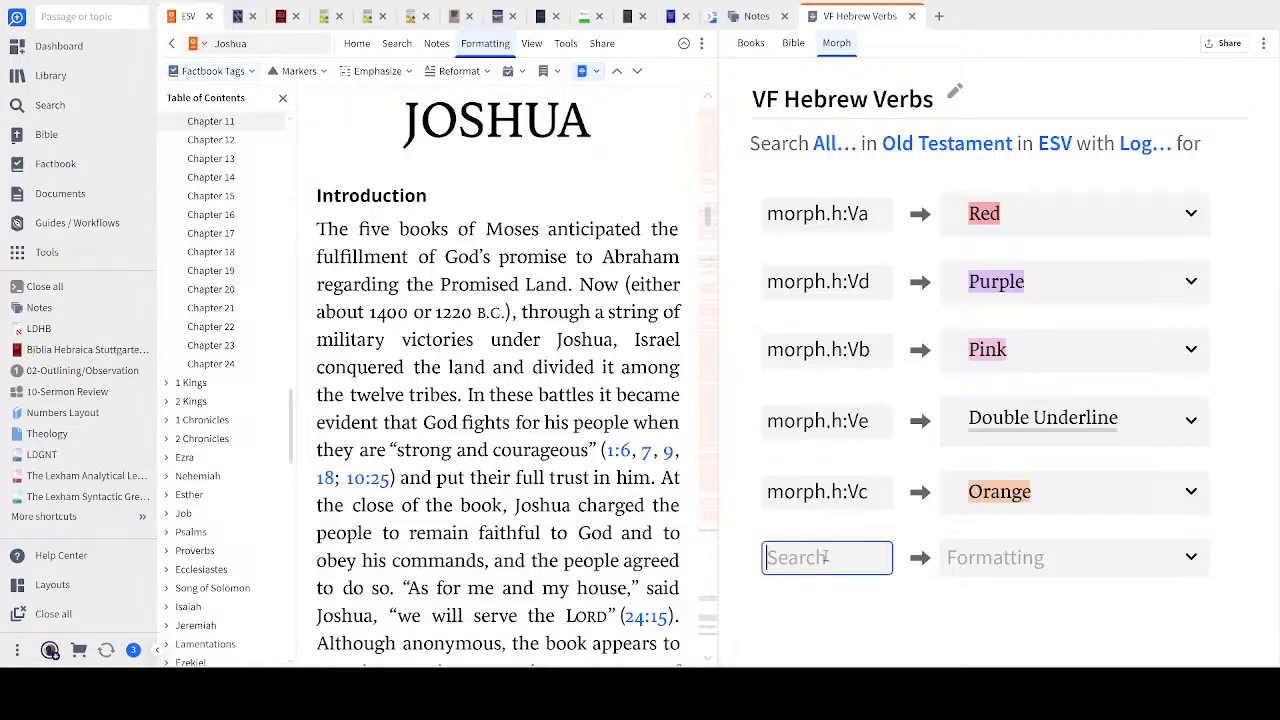
{"action": "left_click", "coordinate": [756, 14]}
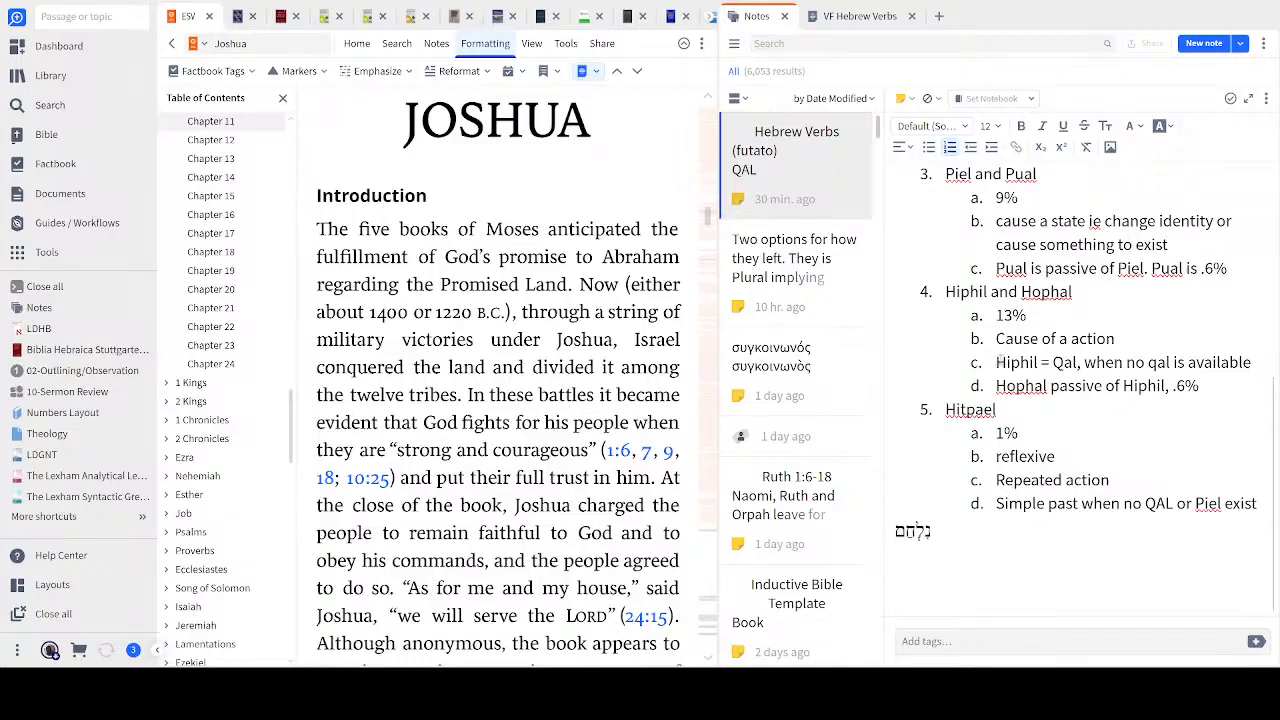
{"action": "left_click_drag", "start_coordinate": [996, 362], "coordinate": [1230, 362]}
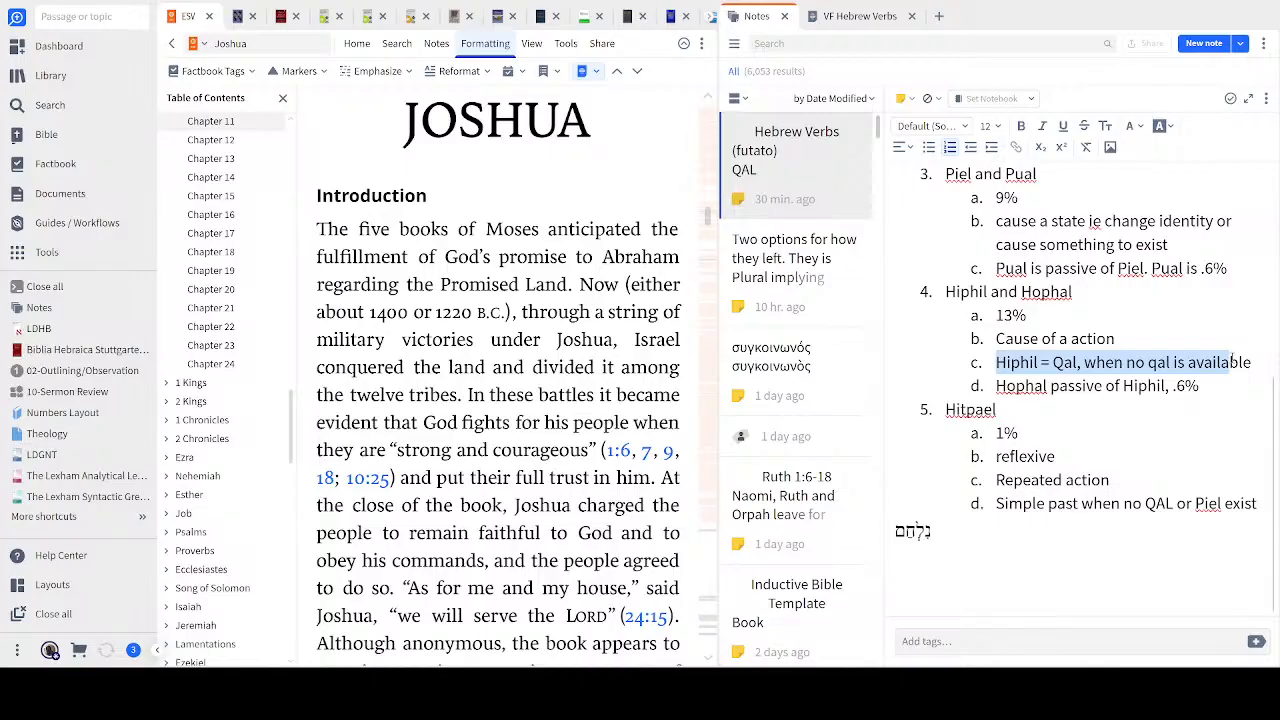
{"action": "left_click", "coordinate": [1228, 382]}
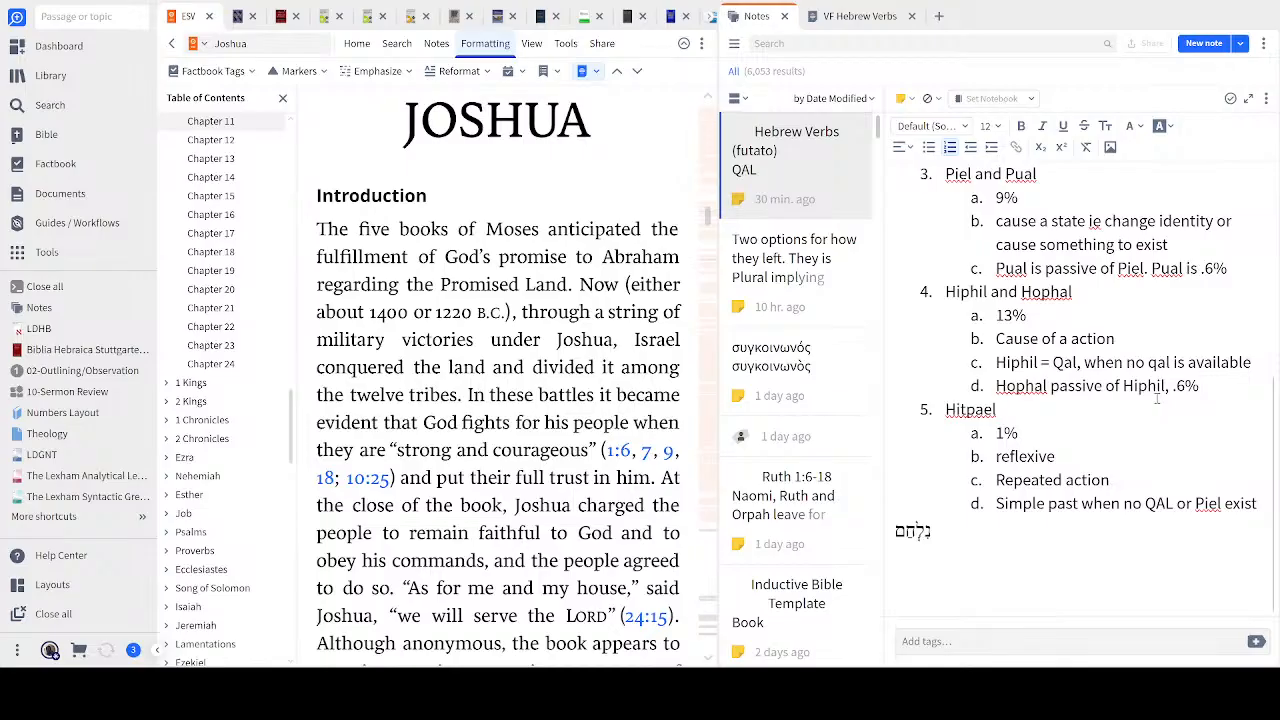
Return to the VF Hebrew Verbs filter and enter morph.h:Vi as the search of a new rule
{"action": "left_click", "coordinate": [862, 20]}
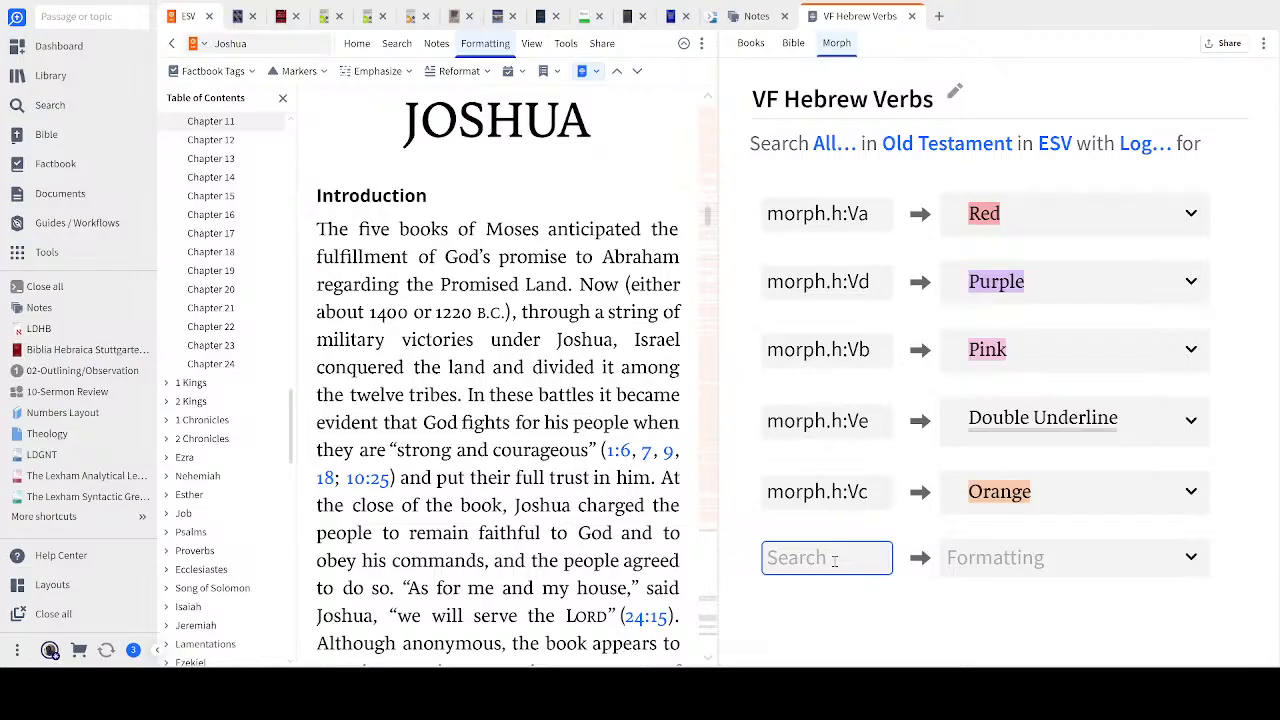
{"action": "type", "text": "@"}
{"action": "type", "text": "V"}
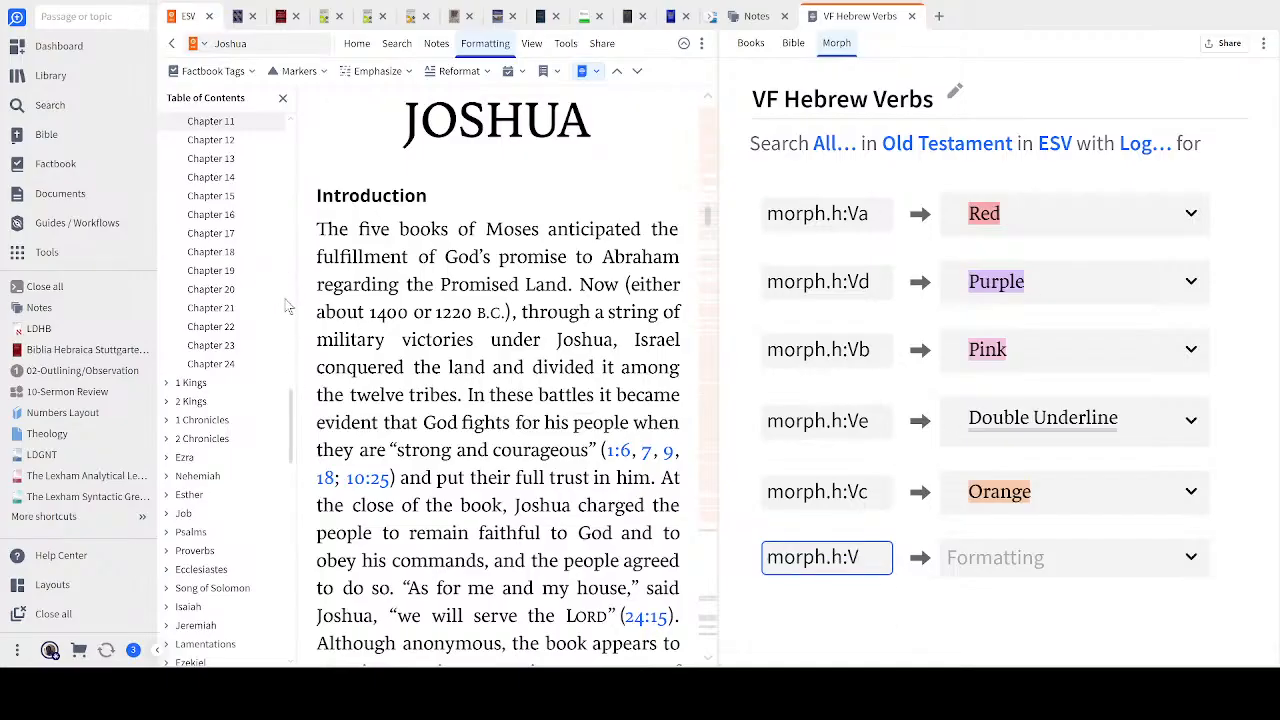
{"action": "type", "text": "i"}
{"action": "left_click", "coordinate": [1105, 646]}
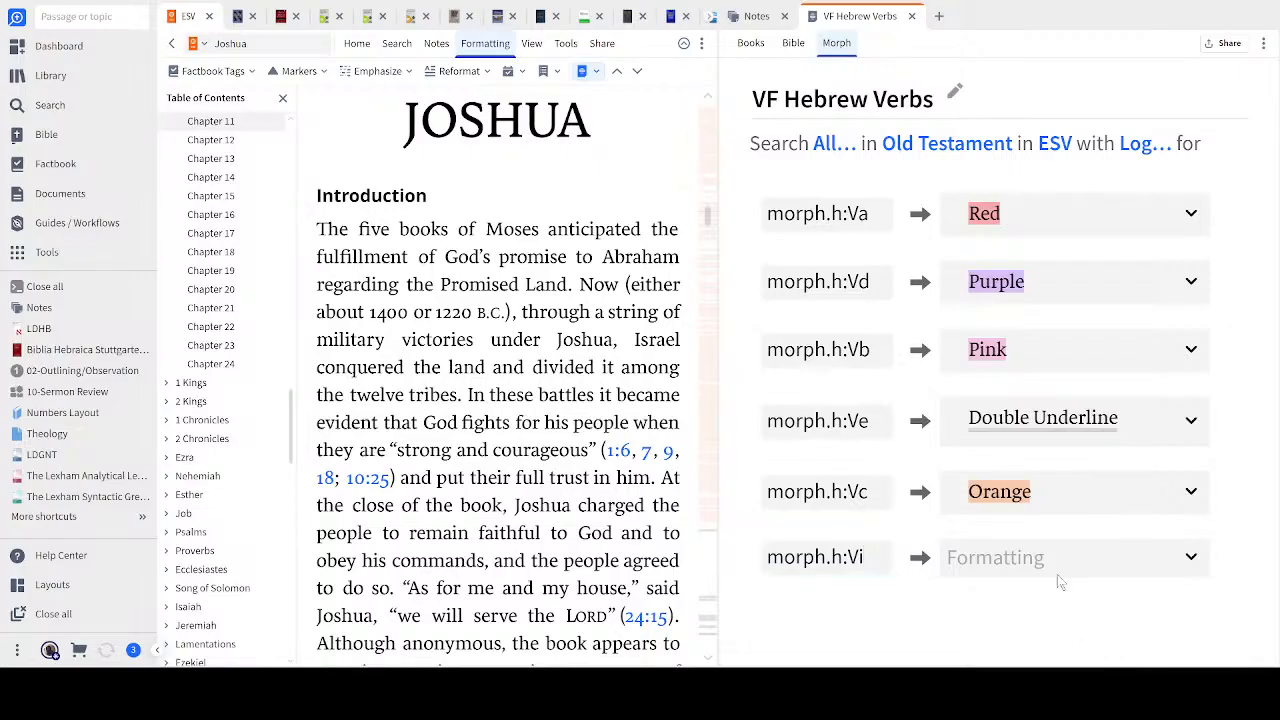
Set the formatting of the morph.h:Vi rule to Inline Pointers and look for its marks in Joshua 1
{"action": "left_click", "coordinate": [1190, 560]}
{"action": "left_click", "coordinate": [1043, 410]}
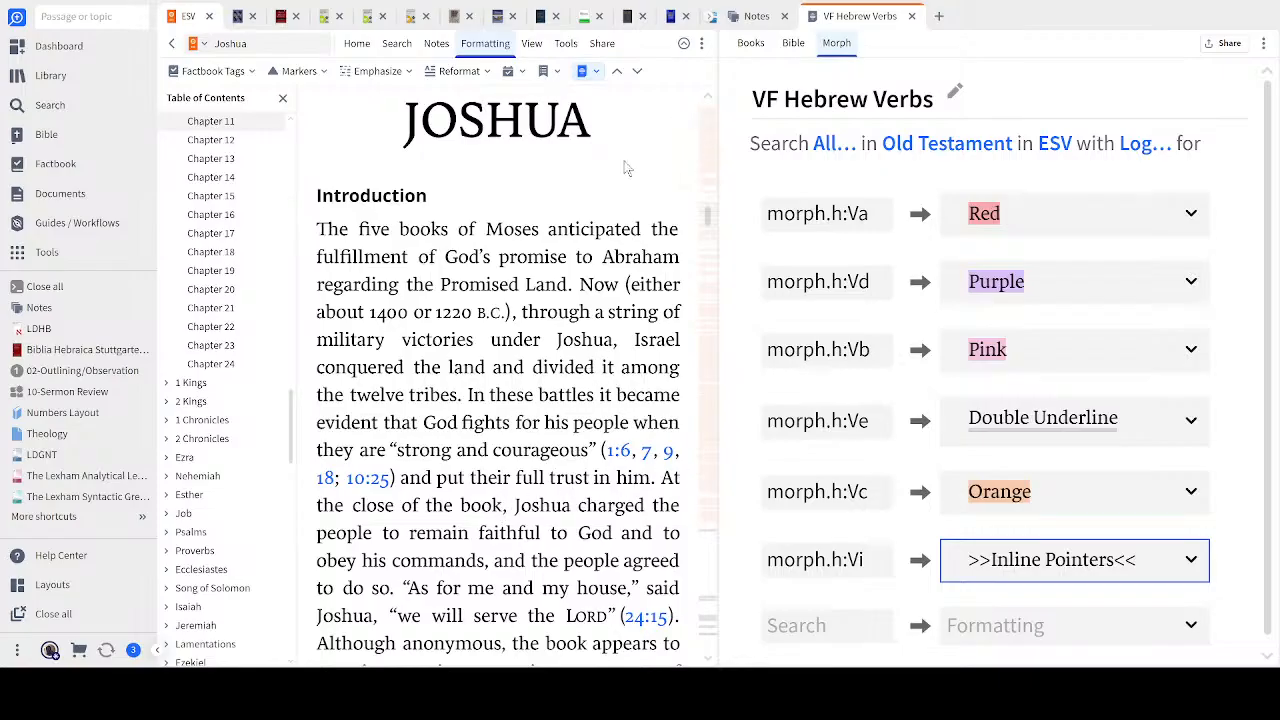
{"action": "scroll", "coordinate": [618, 180], "scroll_direction": "down", "scroll_amount": 5}
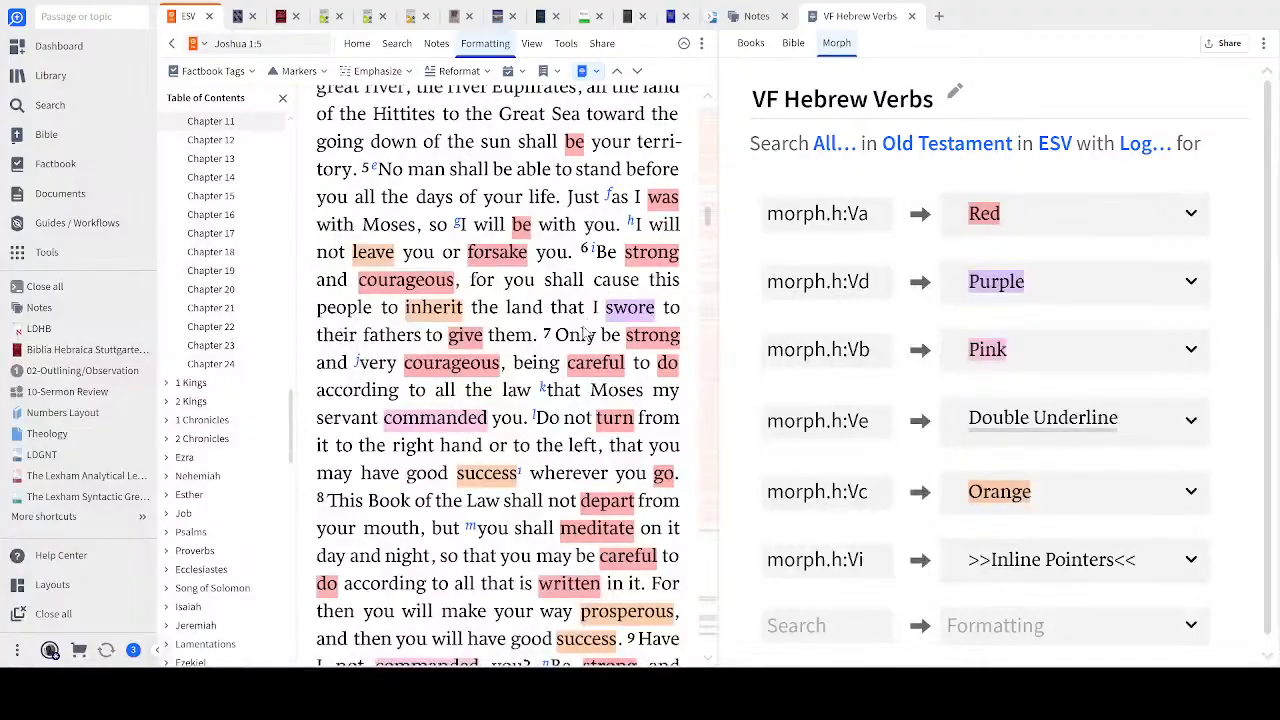
{"action": "scroll", "coordinate": [578, 340], "scroll_direction": "down", "scroll_amount": 2}
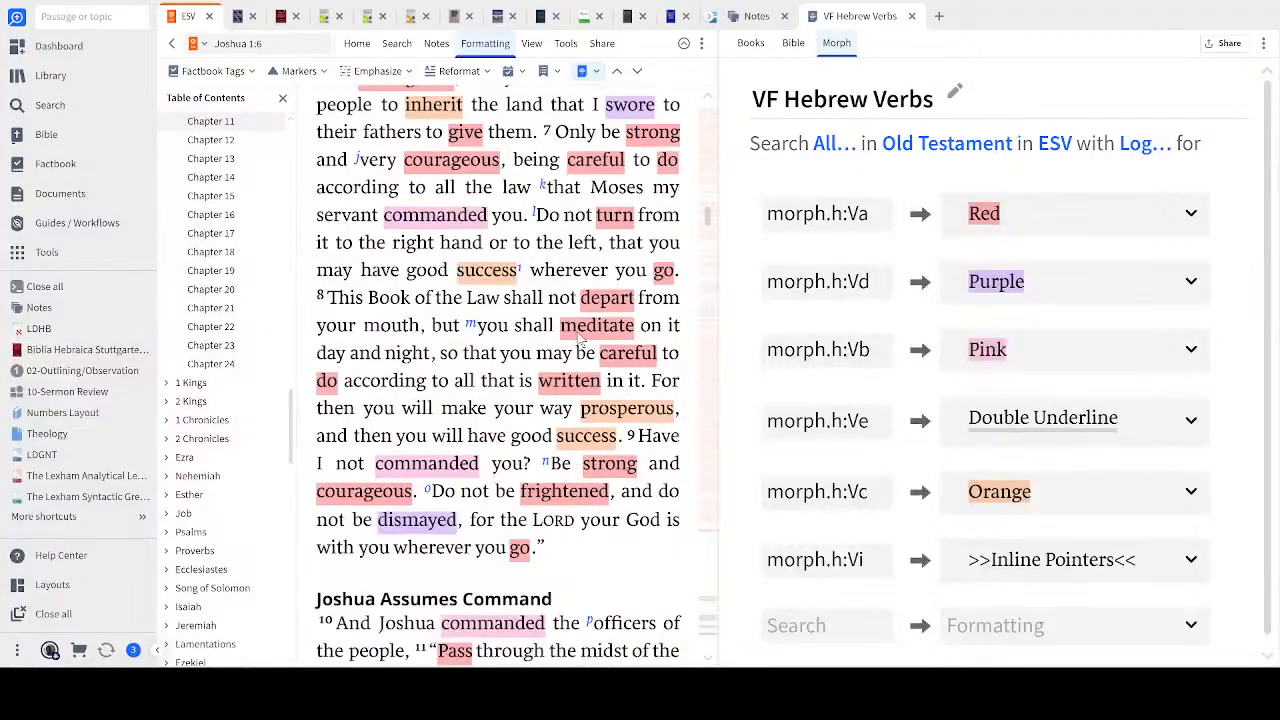
Look over the marked verbs in the ESV from Joshua 1:6 to the start of Joshua 2
{"action": "scroll", "coordinate": [580, 338], "scroll_direction": "down", "scroll_amount": 4}
{"action": "scroll", "coordinate": [586, 334], "scroll_direction": "down", "scroll_amount": 4}
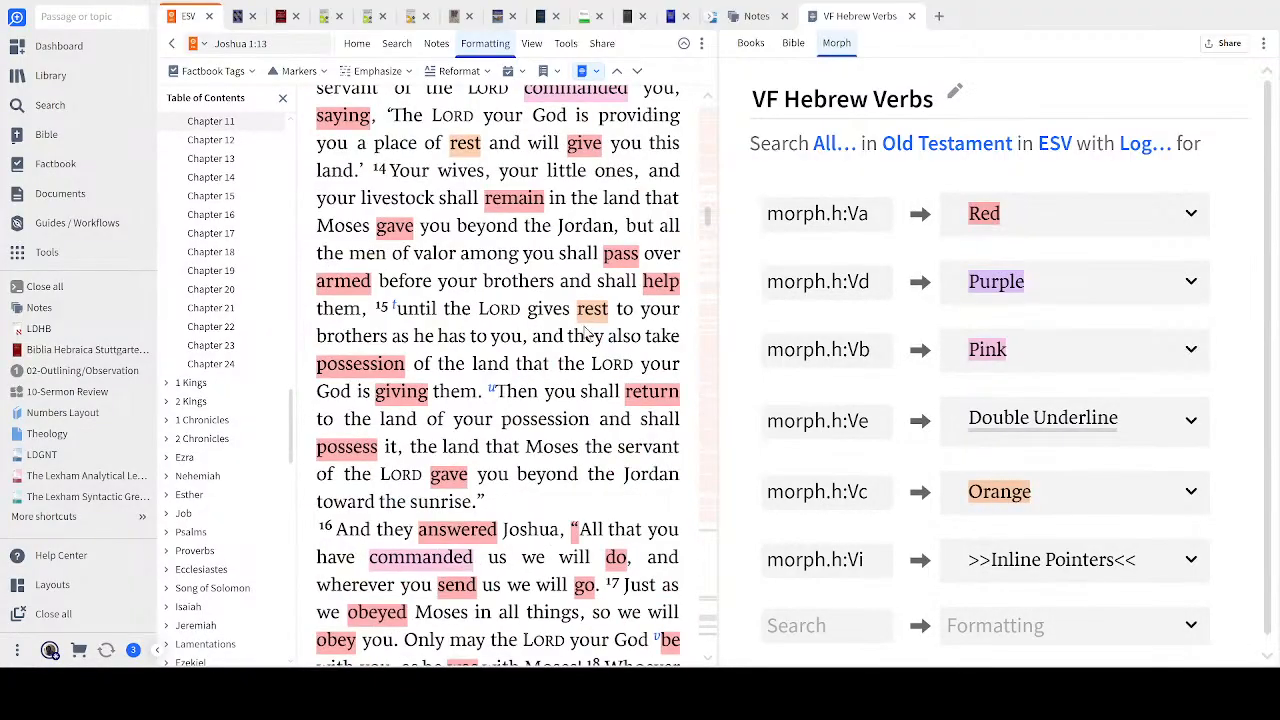
{"action": "scroll", "coordinate": [588, 332], "scroll_direction": "down", "scroll_amount": 4}
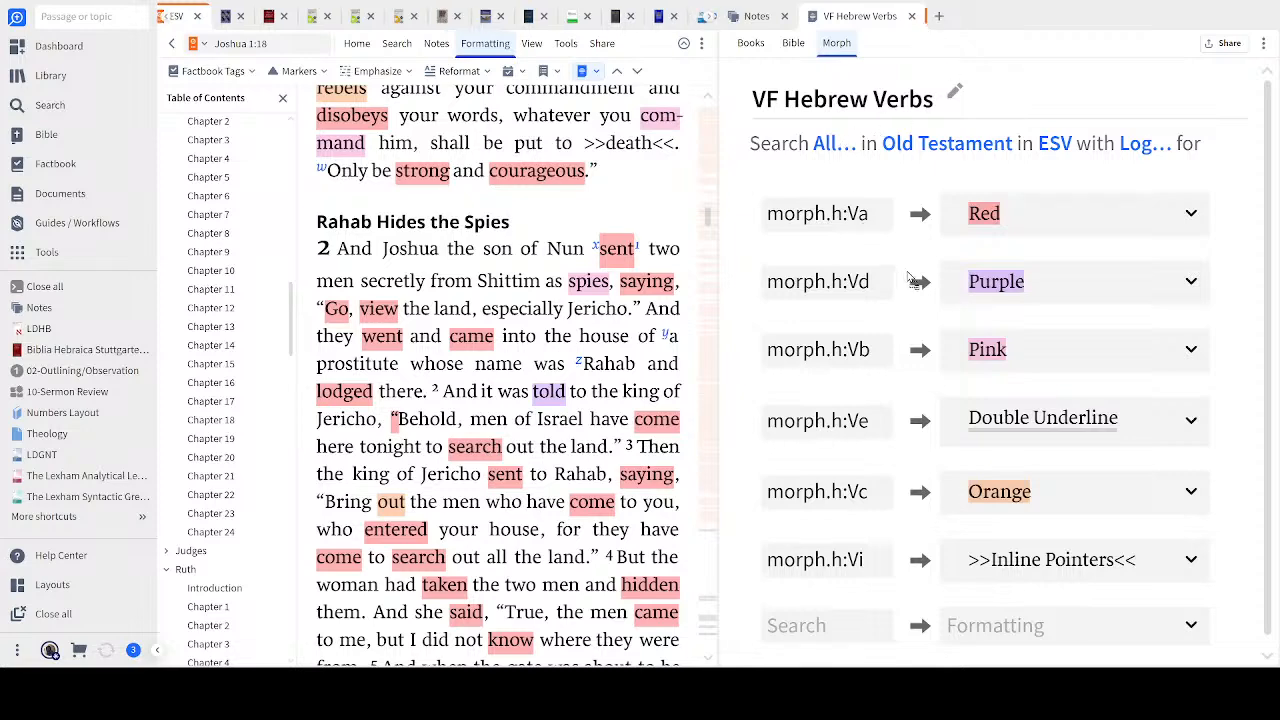
Open a new Bible search, inspecting the marked phrase "put to death" in Joshua 1:18 and the verses before it in the ESV
{"action": "left_click_drag", "start_coordinate": [961, 516], "coordinate": [1011, 46]}
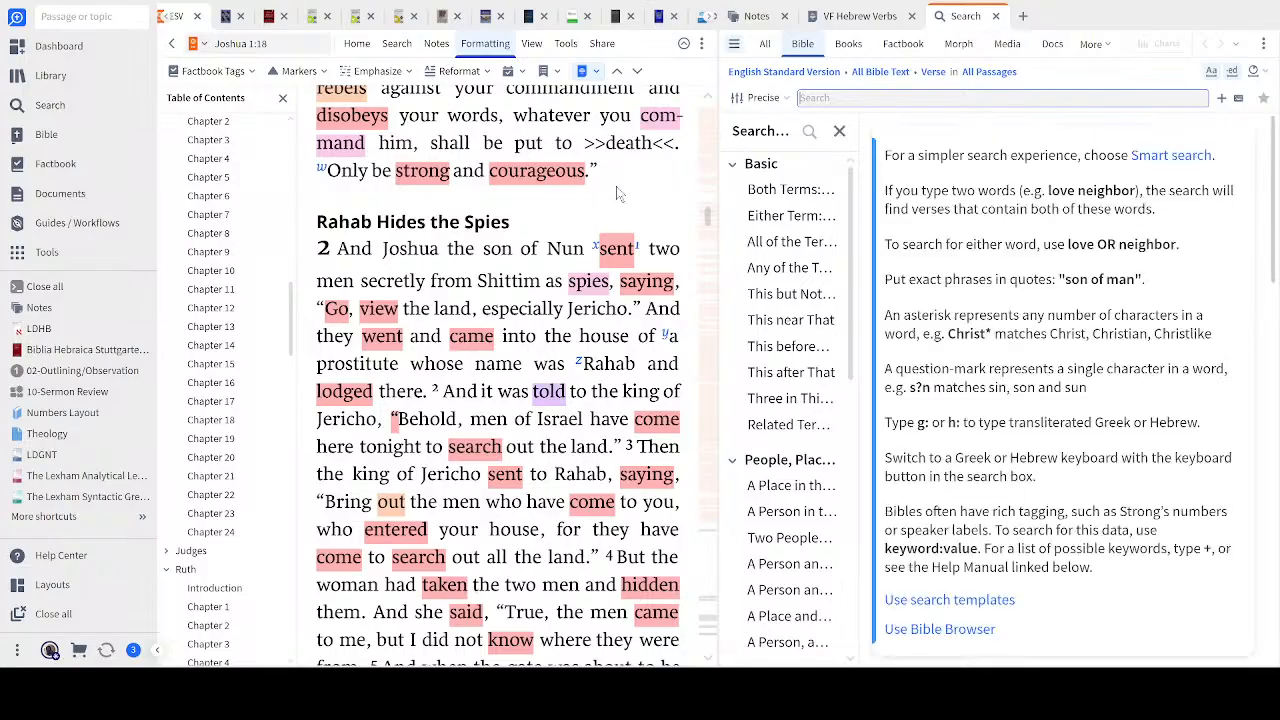
{"action": "left_click", "coordinate": [645, 180]}
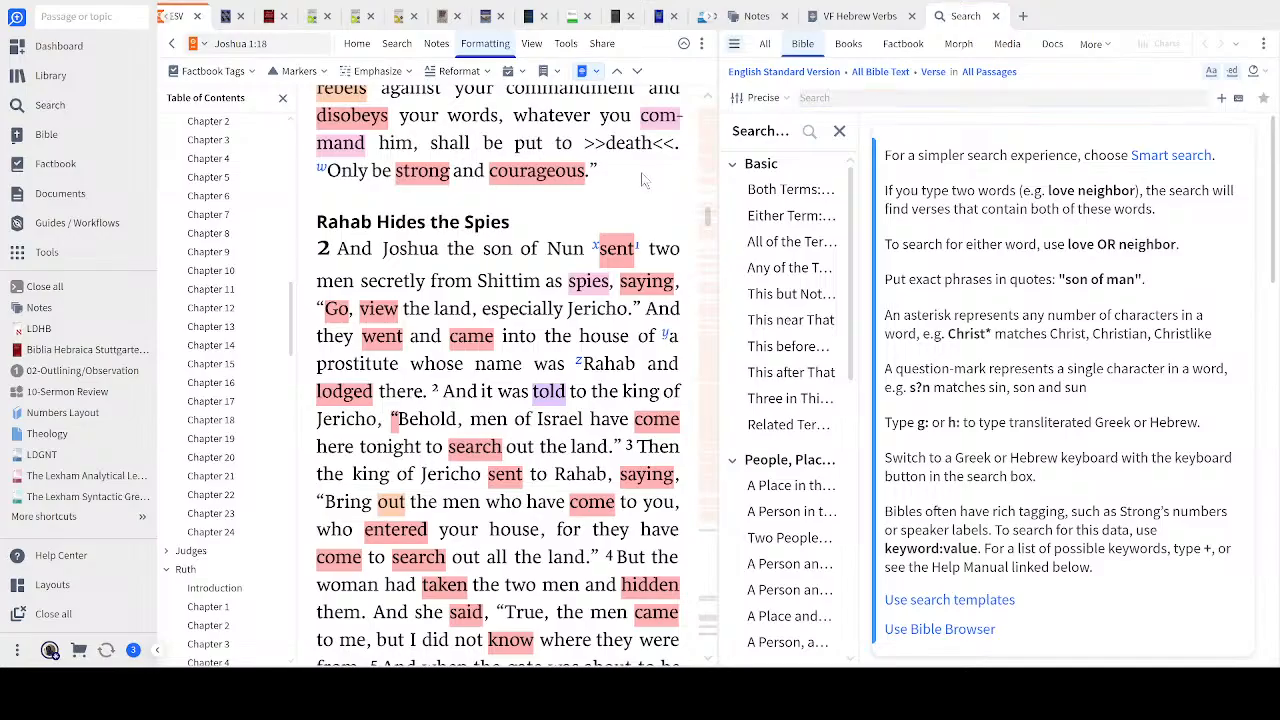
{"action": "scroll", "coordinate": [632, 184], "scroll_direction": "up", "scroll_amount": 2}
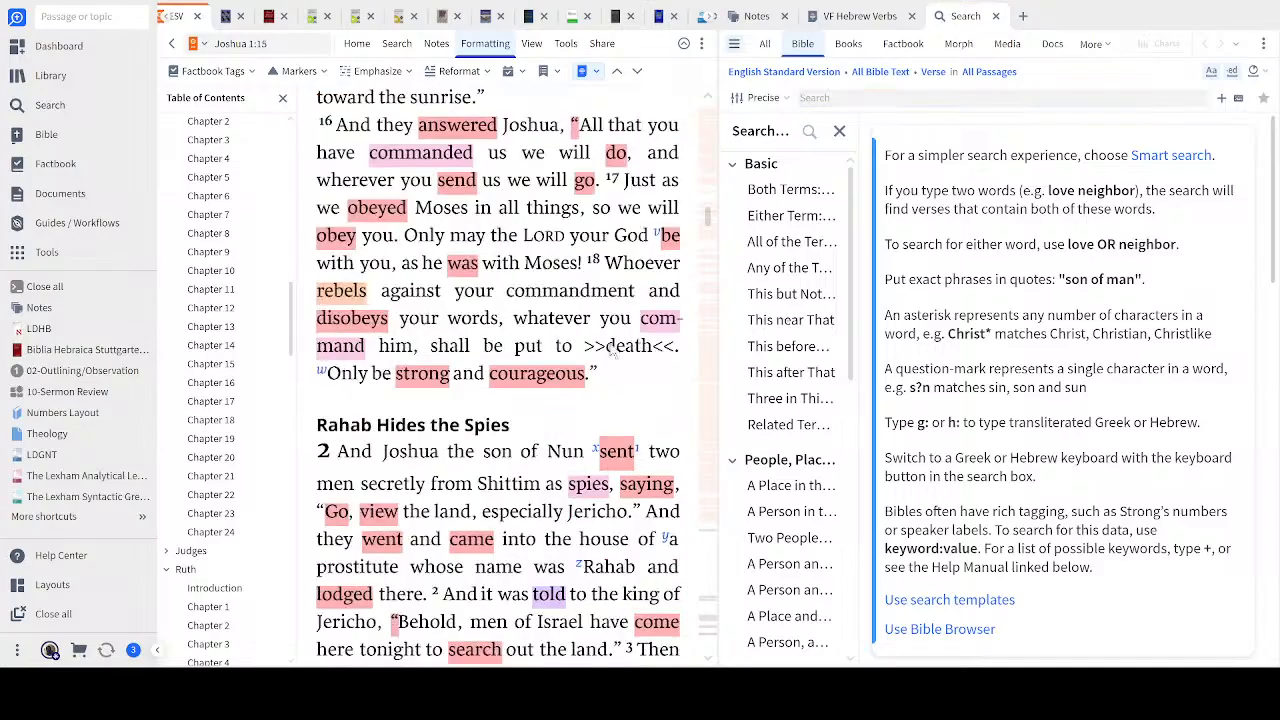
{"action": "left_click_drag", "start_coordinate": [606, 358], "coordinate": [667, 365]}
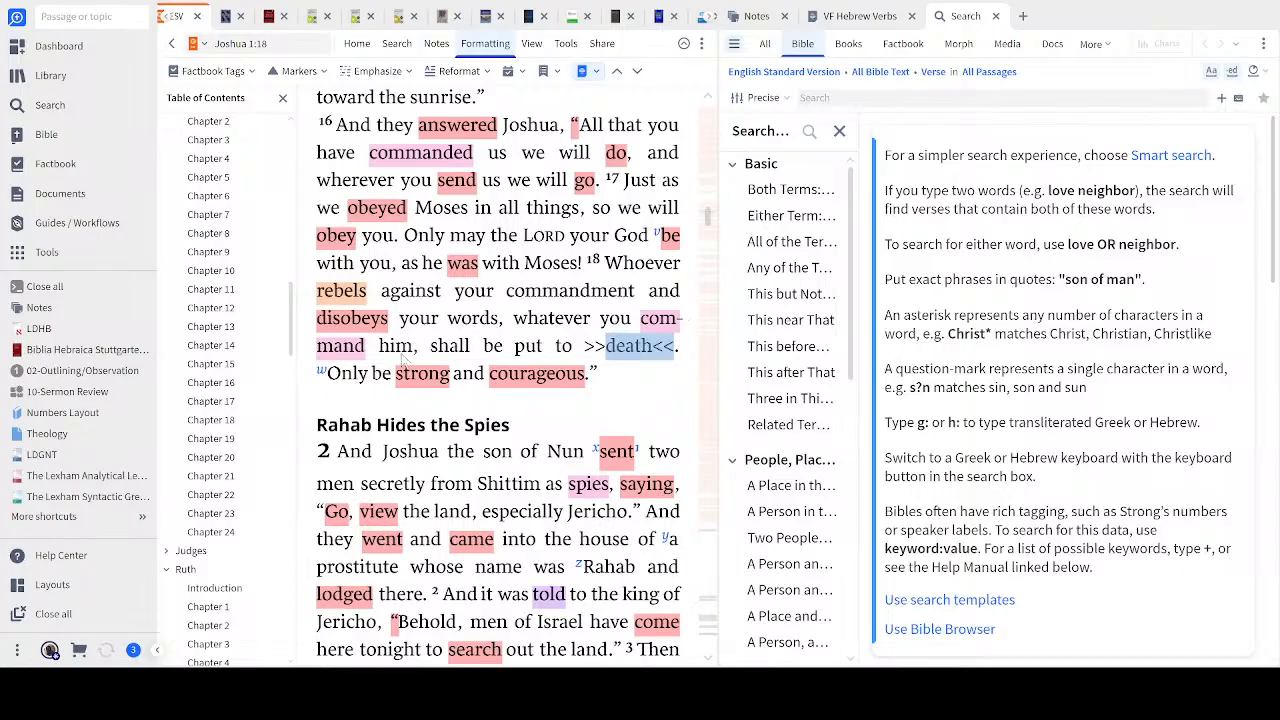
{"action": "double_click", "coordinate": [560, 348]}
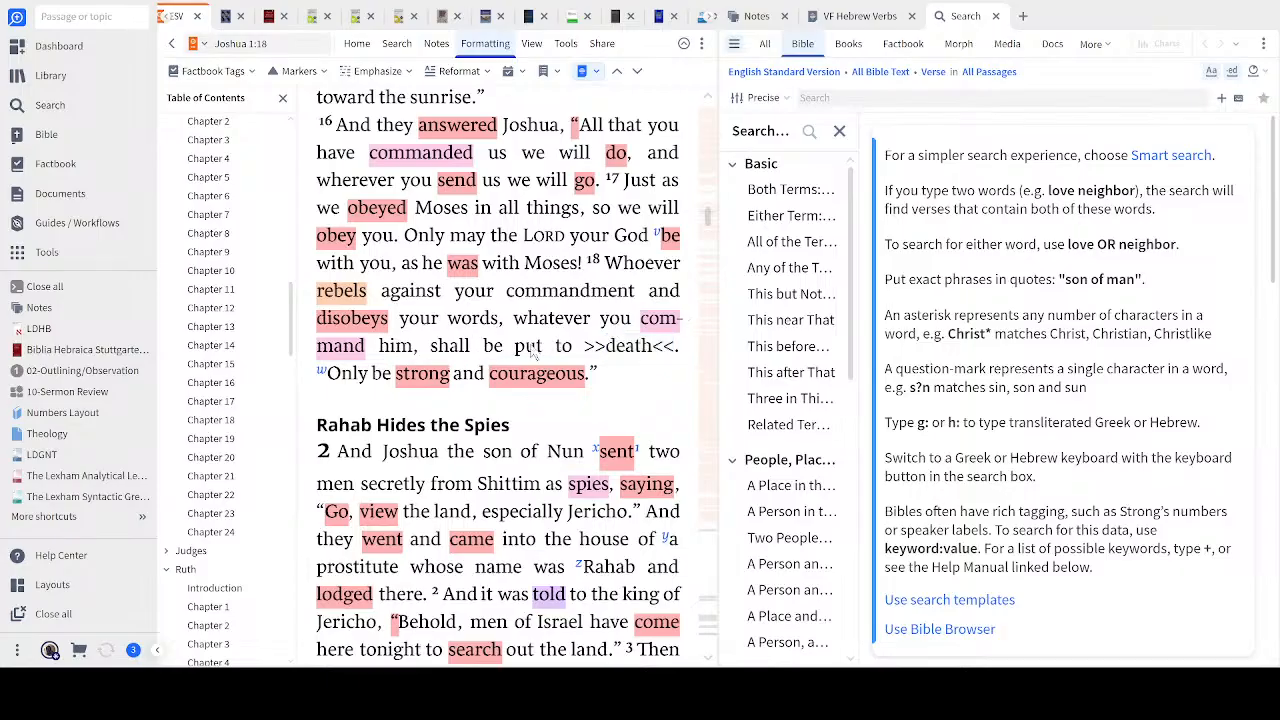
{"action": "scroll", "coordinate": [487, 356], "scroll_direction": "up", "scroll_amount": 2}
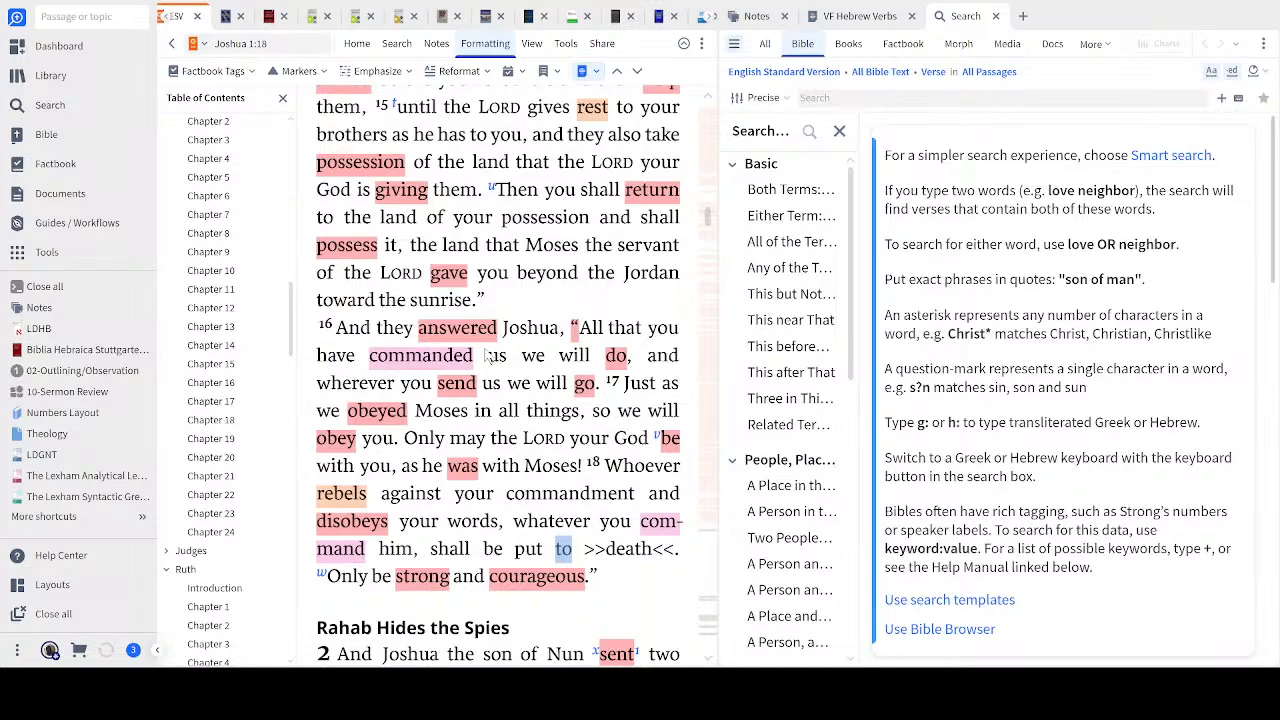
{"action": "scroll", "coordinate": [487, 356], "scroll_direction": "up", "scroll_amount": 12}
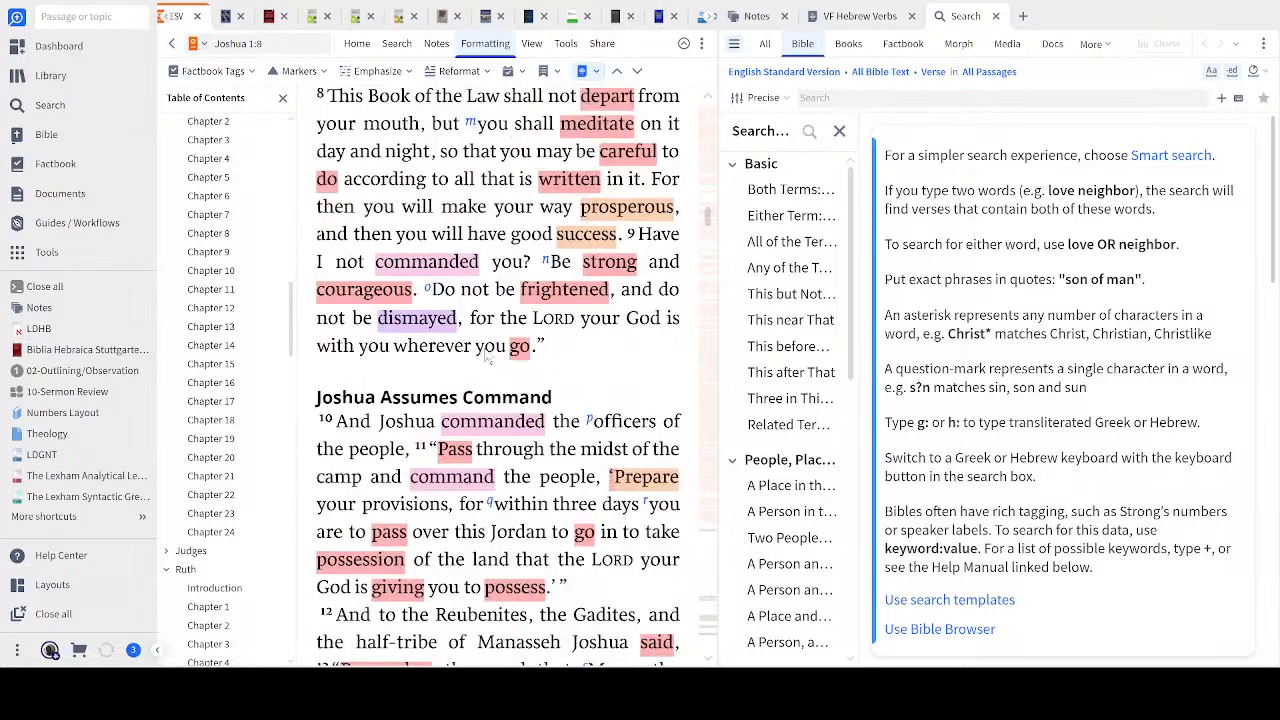
{"action": "scroll", "coordinate": [487, 356], "scroll_direction": "up", "scroll_amount": 2}
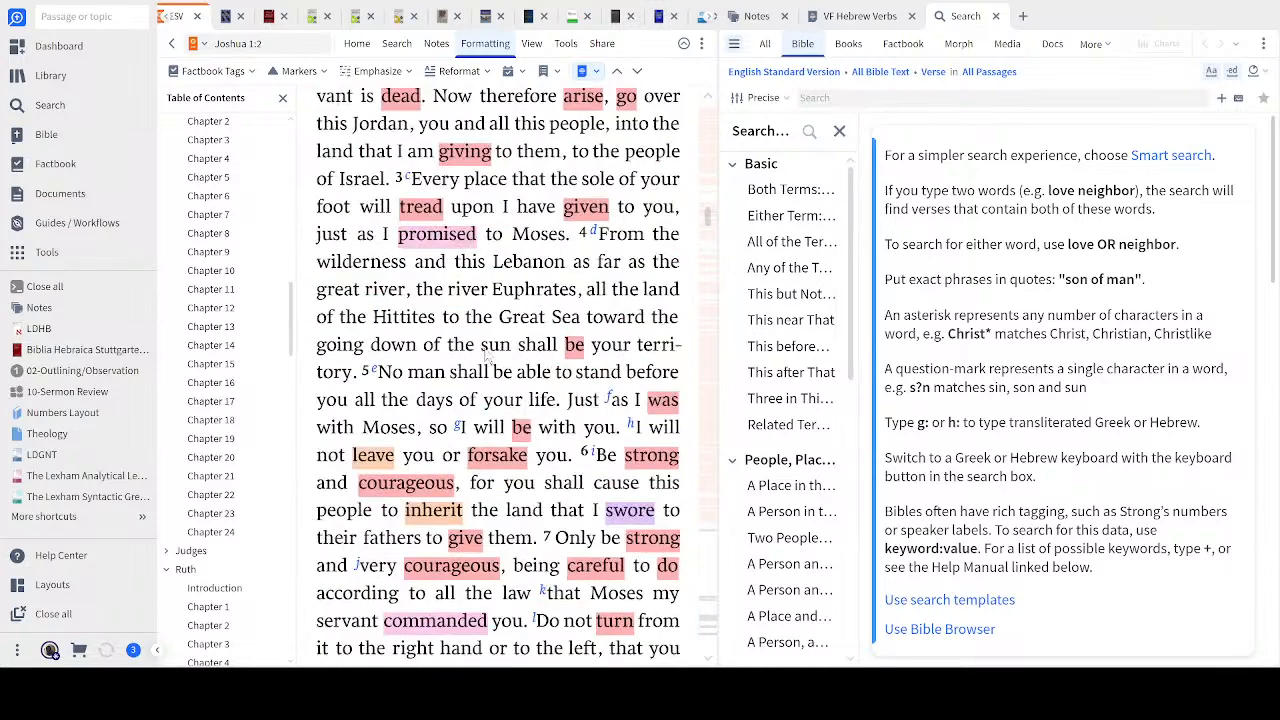
{"action": "scroll", "coordinate": [487, 356], "scroll_direction": "up", "scroll_amount": 4}
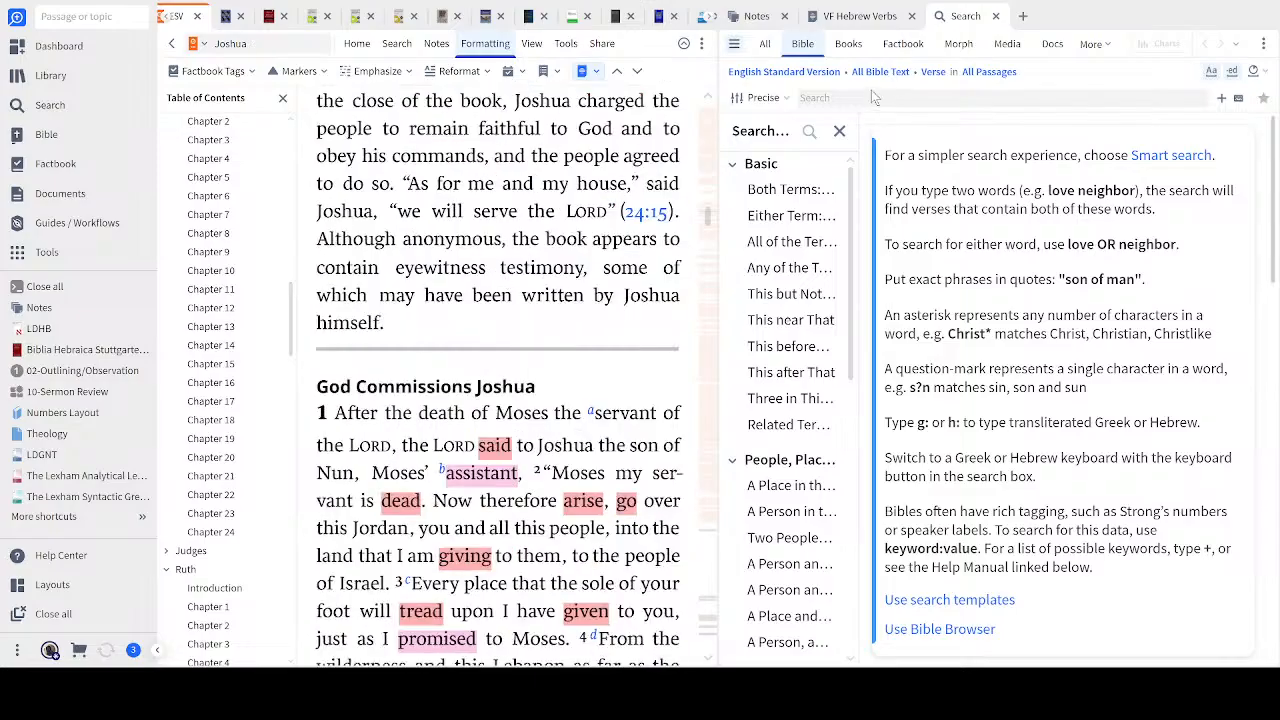
{"action": "scroll", "coordinate": [712, 275], "scroll_direction": "up", "scroll_amount": 10}
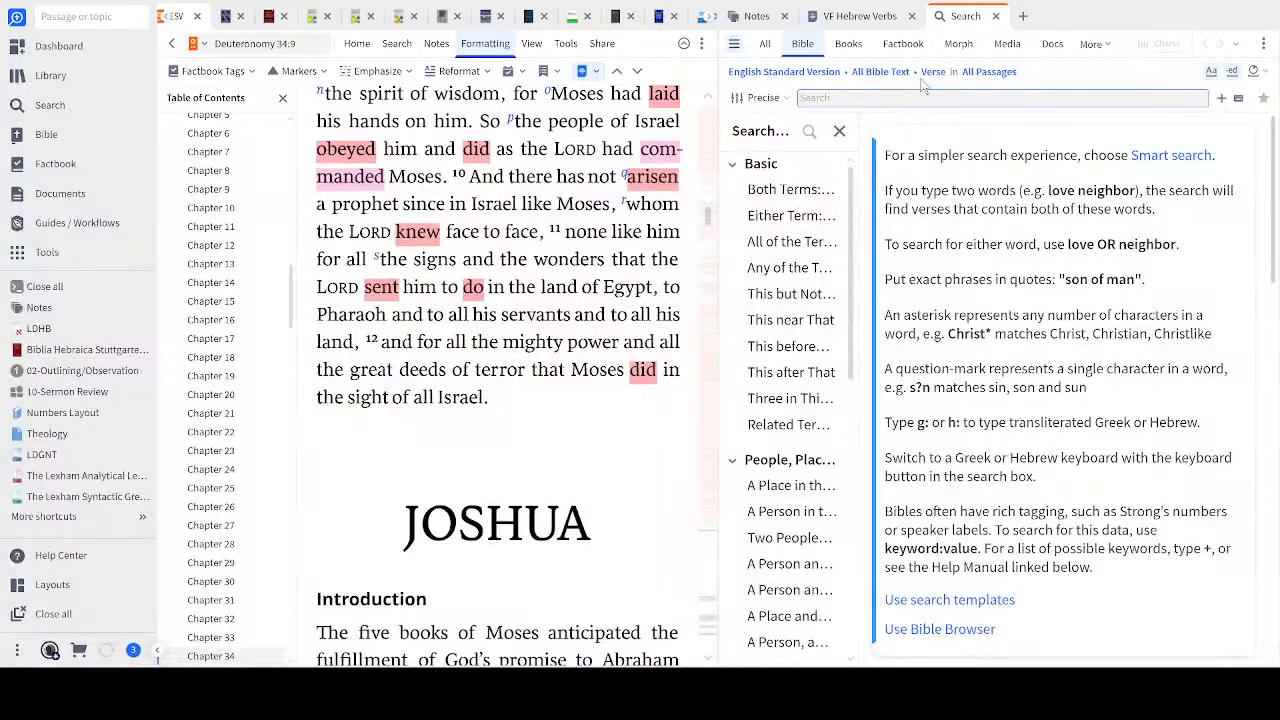
Search all passages of the English Standard Version for morph.h:V
{"action": "type", "text": "@"}
{"action": "left_click", "coordinate": [1209, 120]}
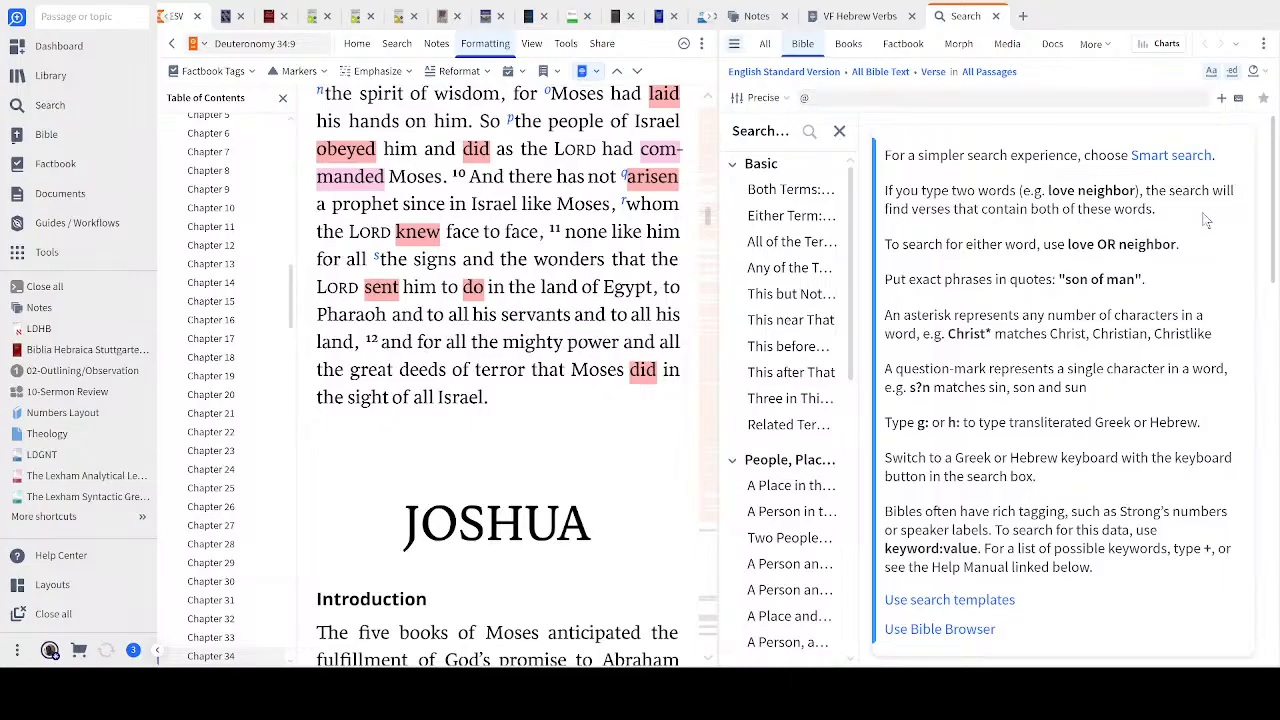
{"action": "left_click", "coordinate": [1167, 208]}
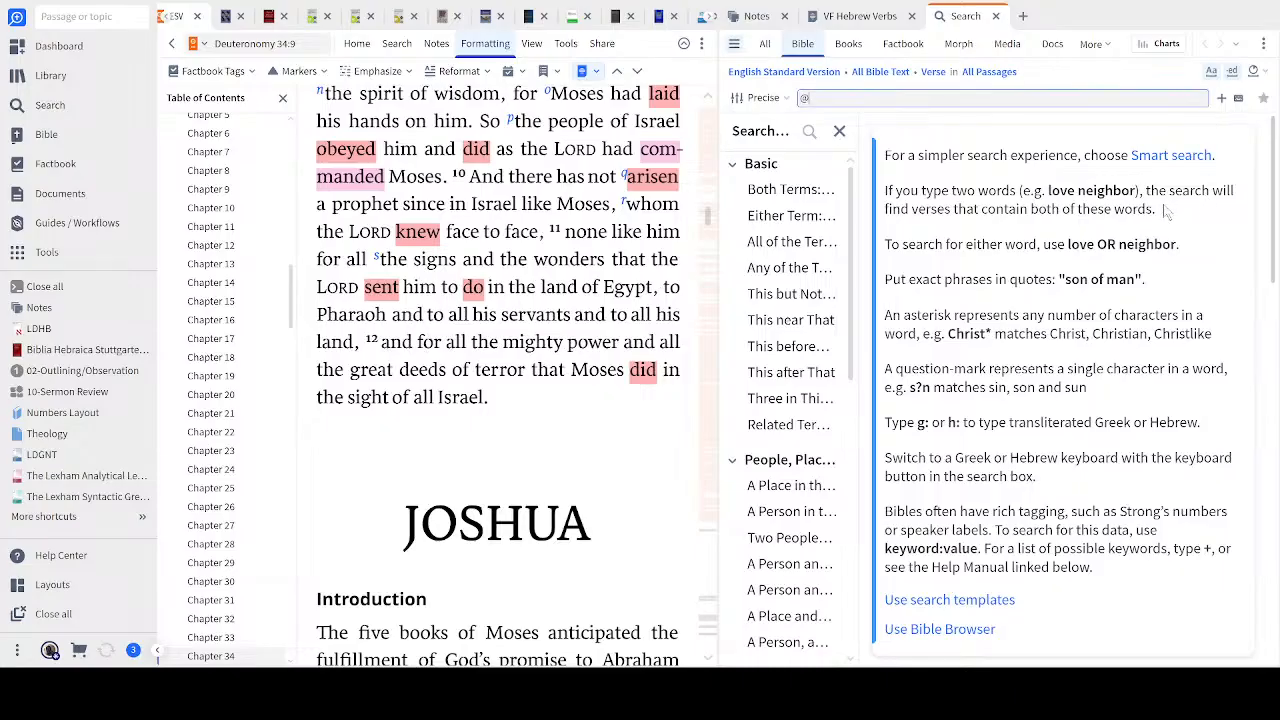
{"action": "left_click", "coordinate": [1196, 329]}
{"action": "key", "text": "Return"}
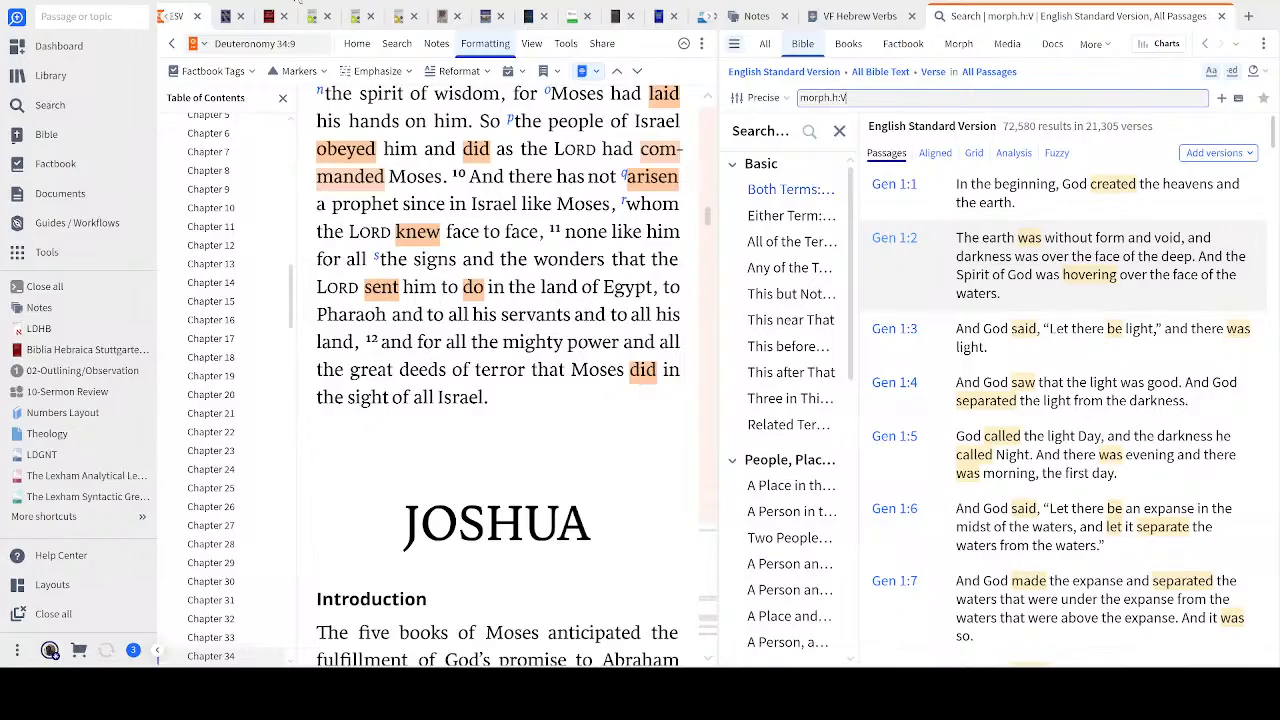
Open Genesis in the ESV and look over the highlighted verbs in Genesis 1
{"action": "left_click", "coordinate": [308, 43]}
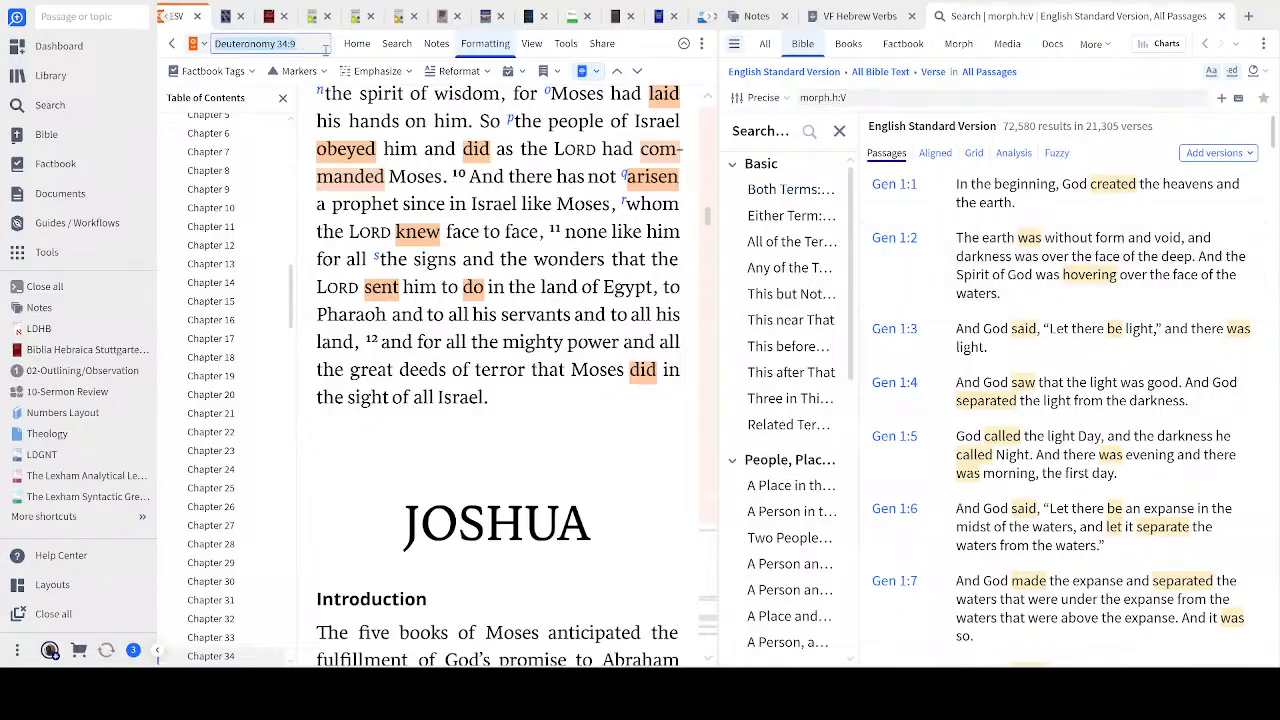
{"action": "type", "text": "genesis"}
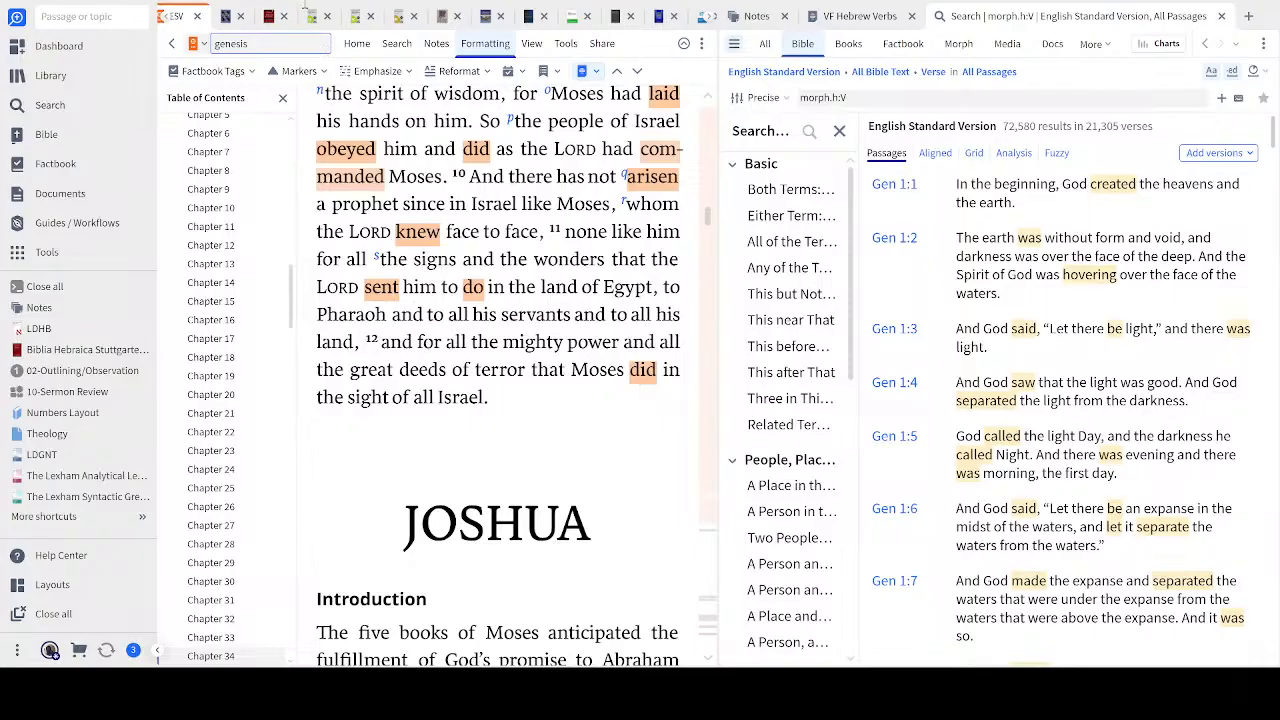
{"action": "key", "text": "Return"}
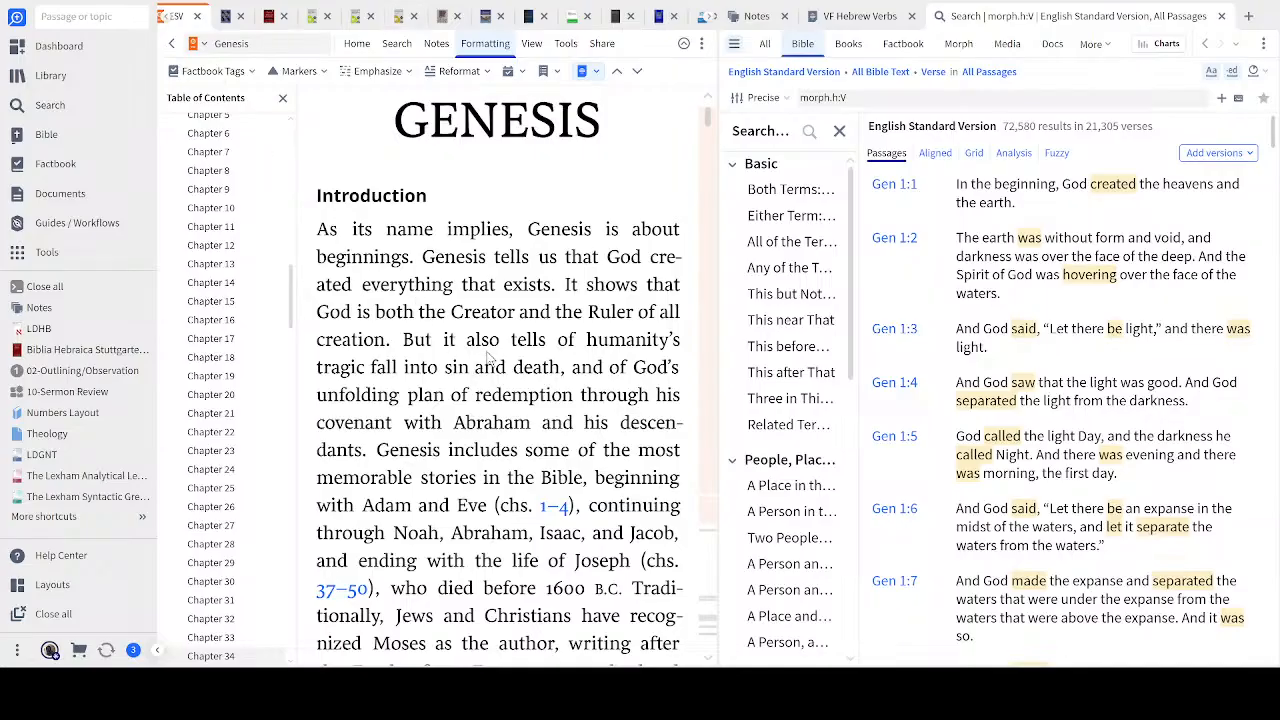
{"action": "scroll", "coordinate": [596, 477], "scroll_direction": "down", "scroll_amount": 4}
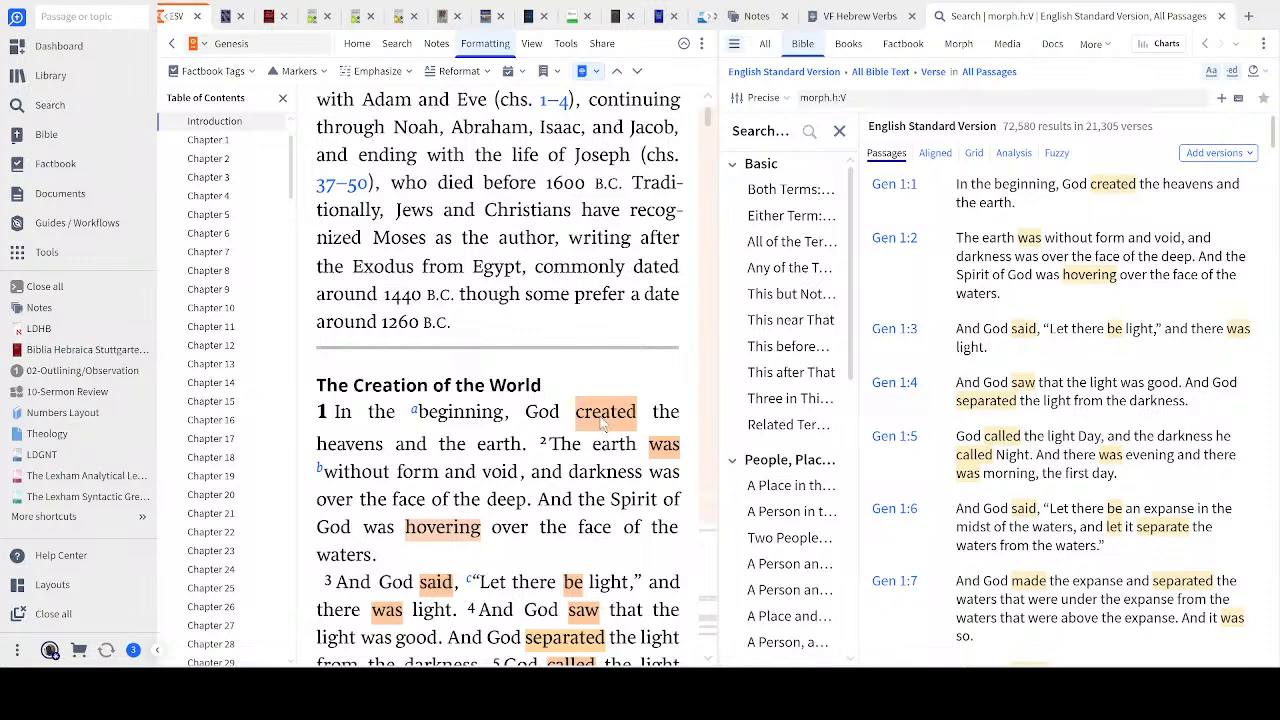
{"action": "scroll", "coordinate": [603, 424], "scroll_direction": "down", "scroll_amount": 2}
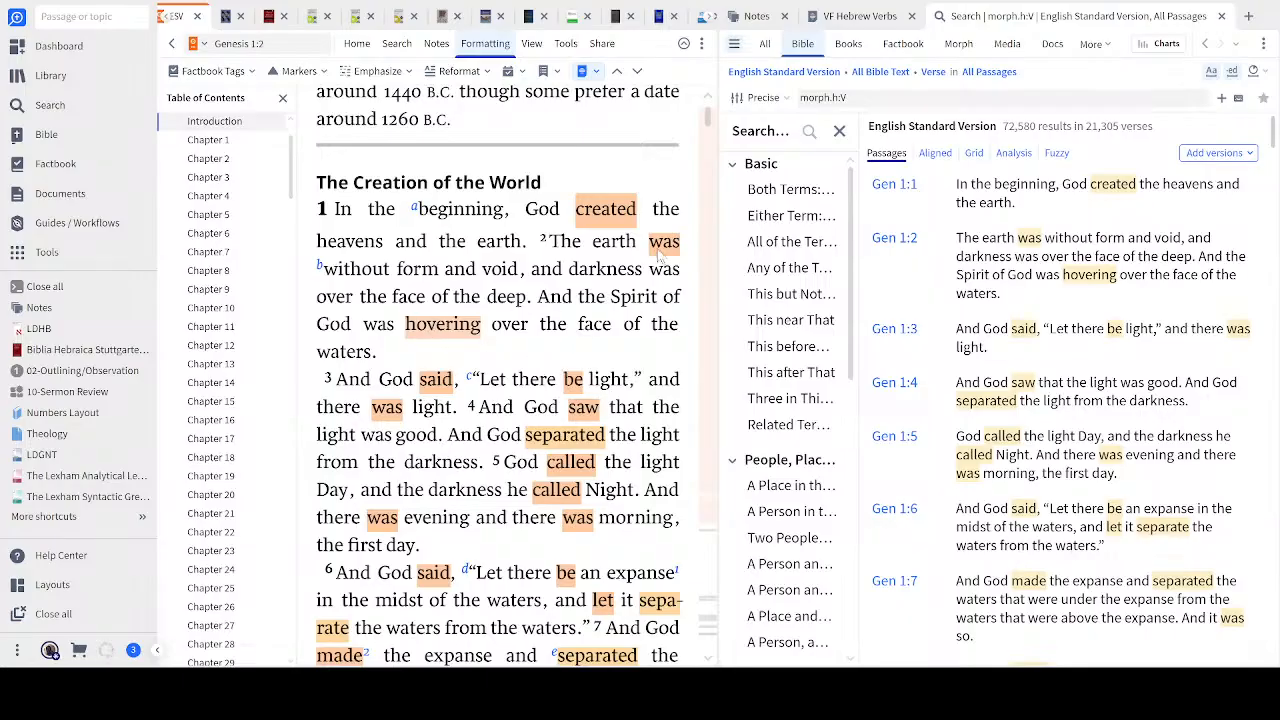
Narrow the Bible search to Hebrew verbs tagged morph.h:Vi
{"action": "left_click", "coordinate": [903, 96]}
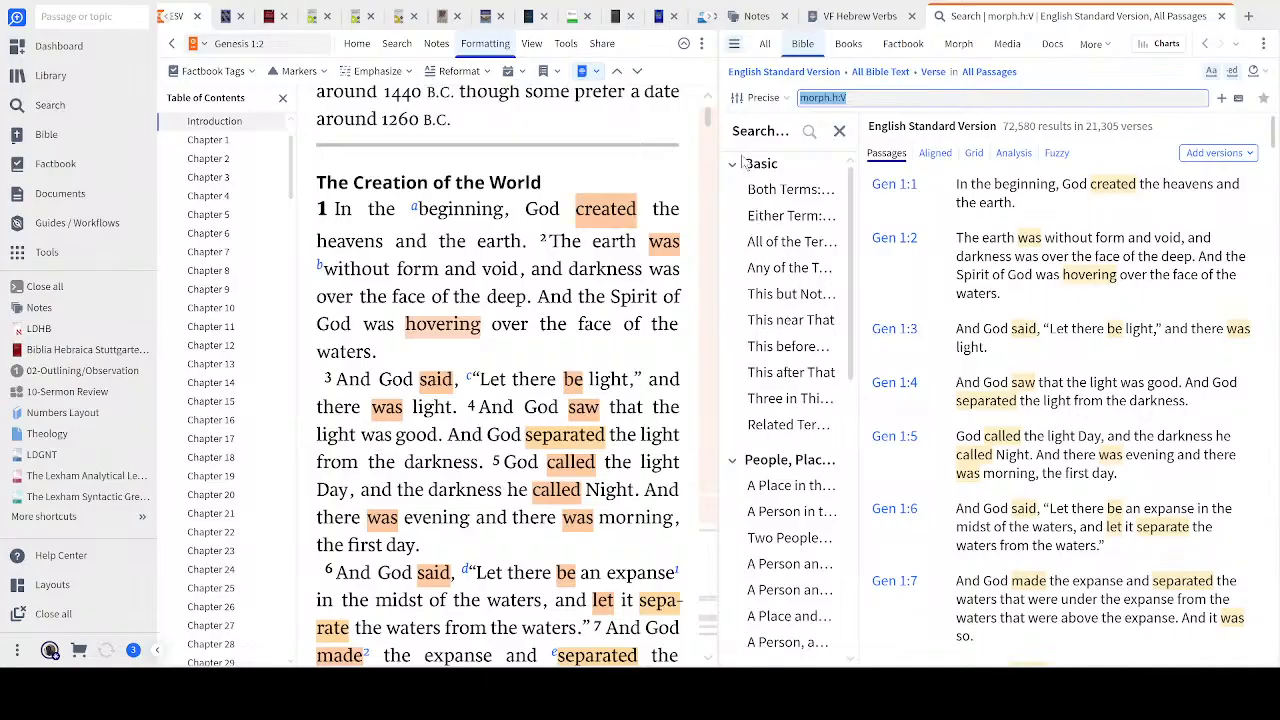
{"action": "key", "text": "Right"}
{"action": "type", "text": "i"}
{"action": "key", "text": "Return"}
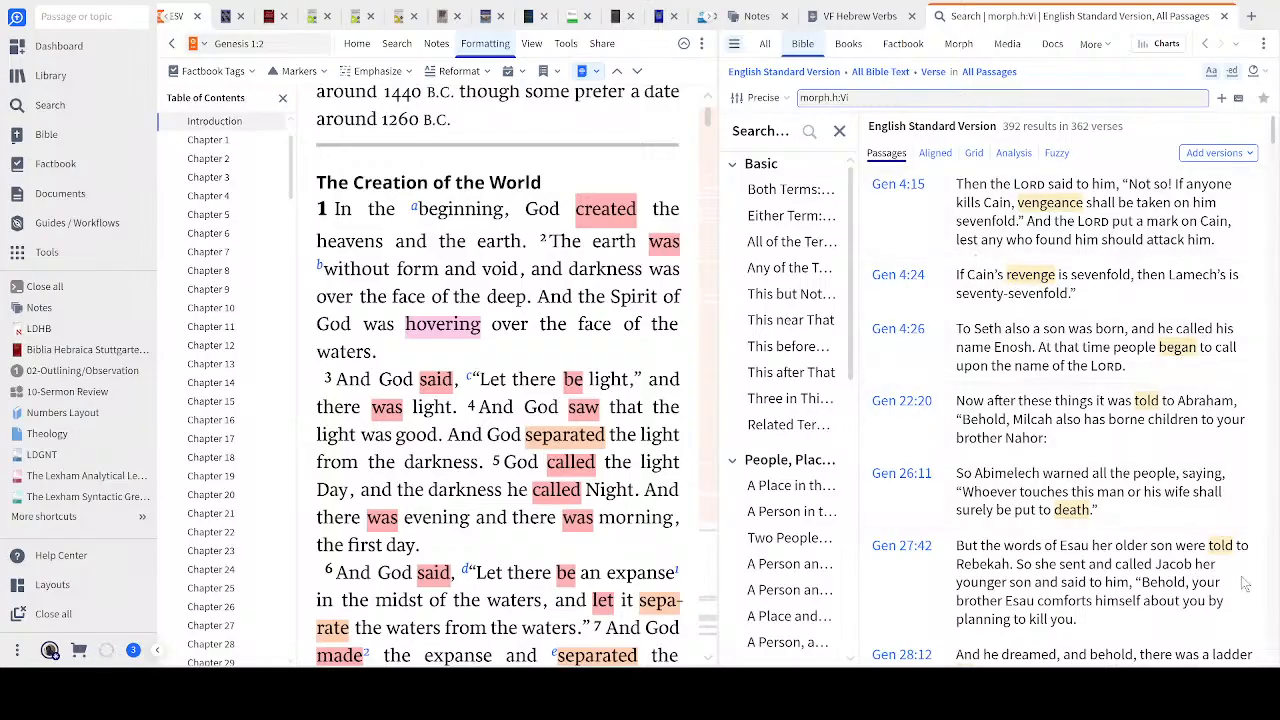
Read through the morph.h:Vi search results from Genesis to Leviticus 6, examining the highlighted word in each verse
{"action": "scroll", "coordinate": [1098, 593], "scroll_direction": "down", "scroll_amount": 15}
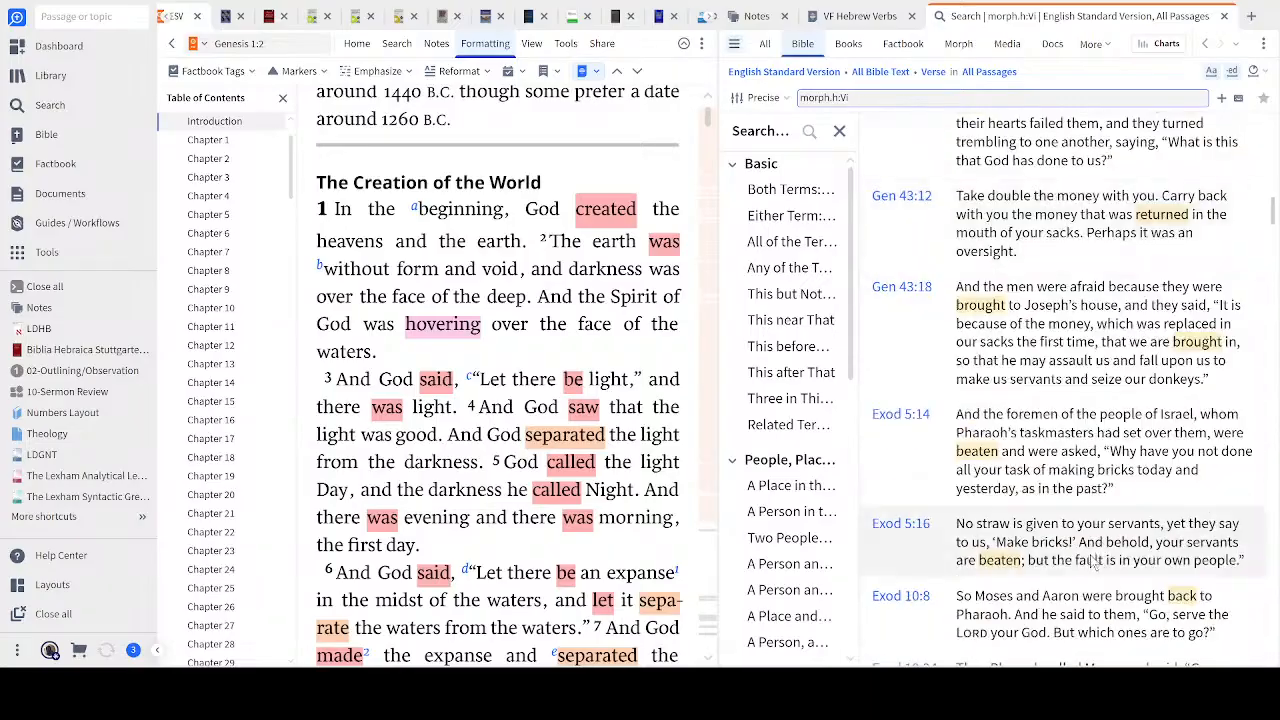
{"action": "scroll", "coordinate": [1098, 568], "scroll_direction": "down", "scroll_amount": 4}
{"action": "scroll", "coordinate": [1090, 566], "scroll_direction": "up", "scroll_amount": 8}
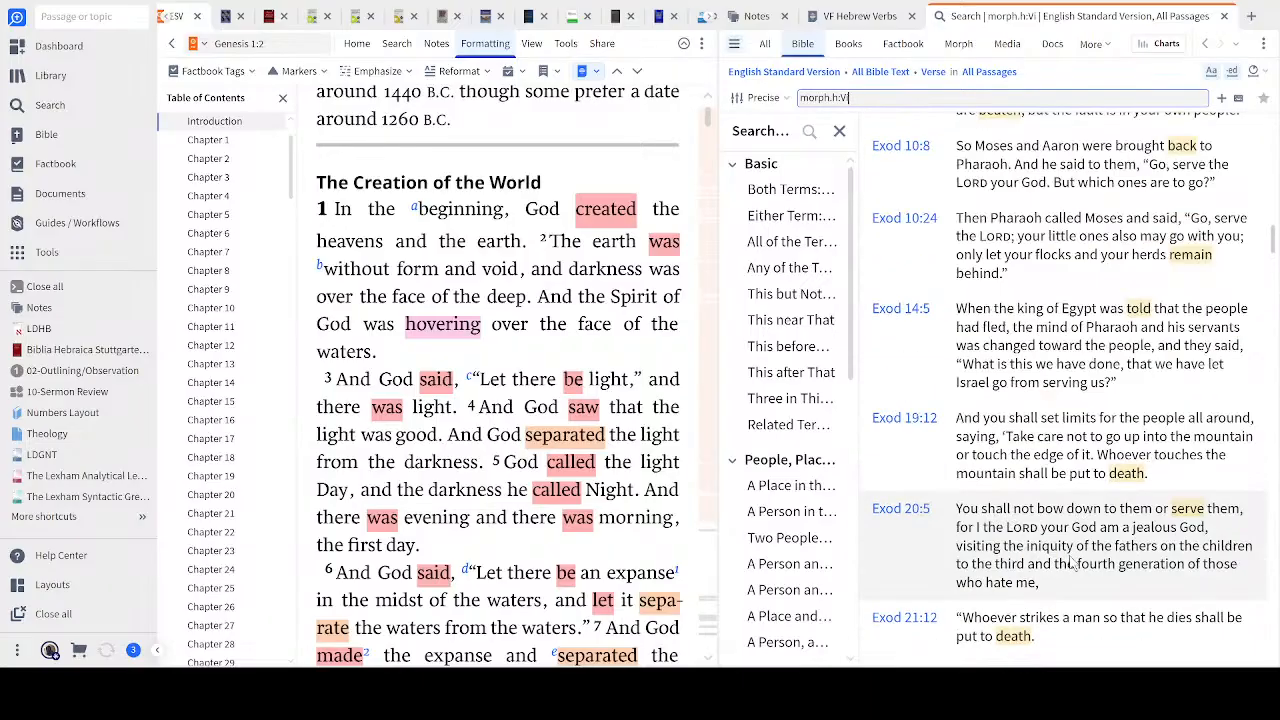
{"action": "scroll", "coordinate": [1072, 558], "scroll_direction": "down", "scroll_amount": 5}
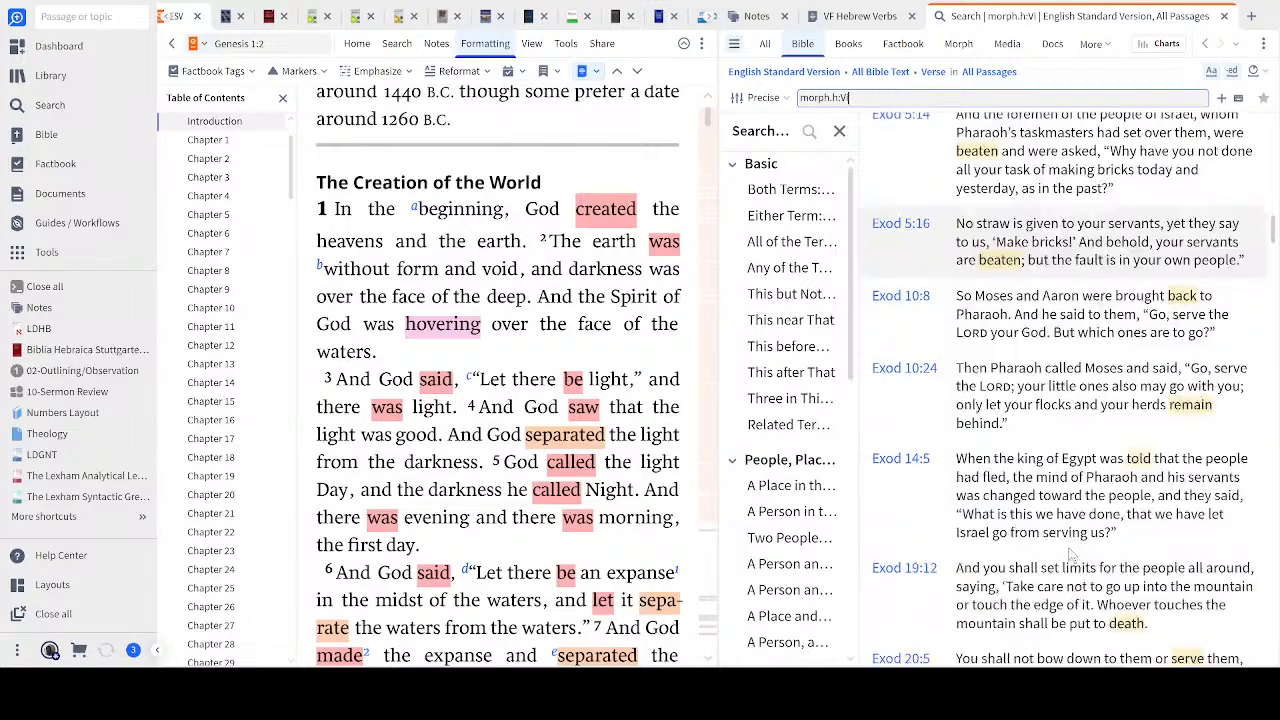
{"action": "scroll", "coordinate": [1065, 550], "scroll_direction": "down", "scroll_amount": 8}
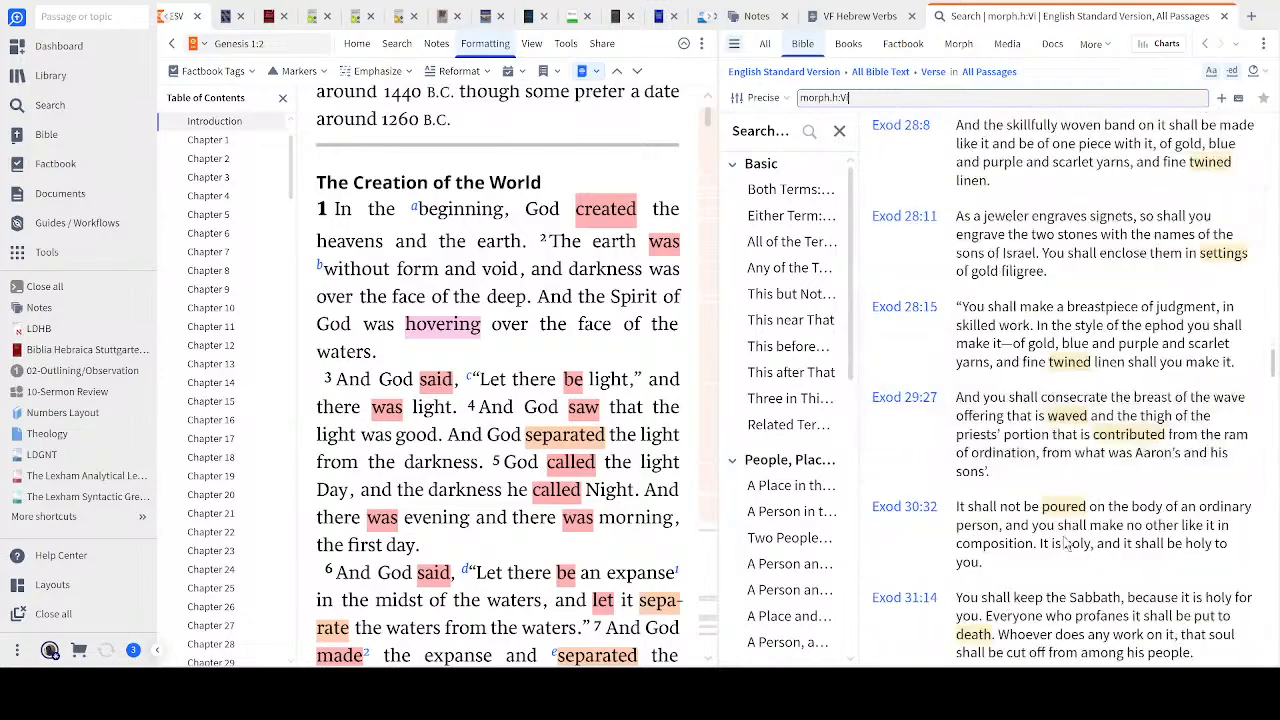
{"action": "scroll", "coordinate": [1067, 540], "scroll_direction": "down", "scroll_amount": 10}
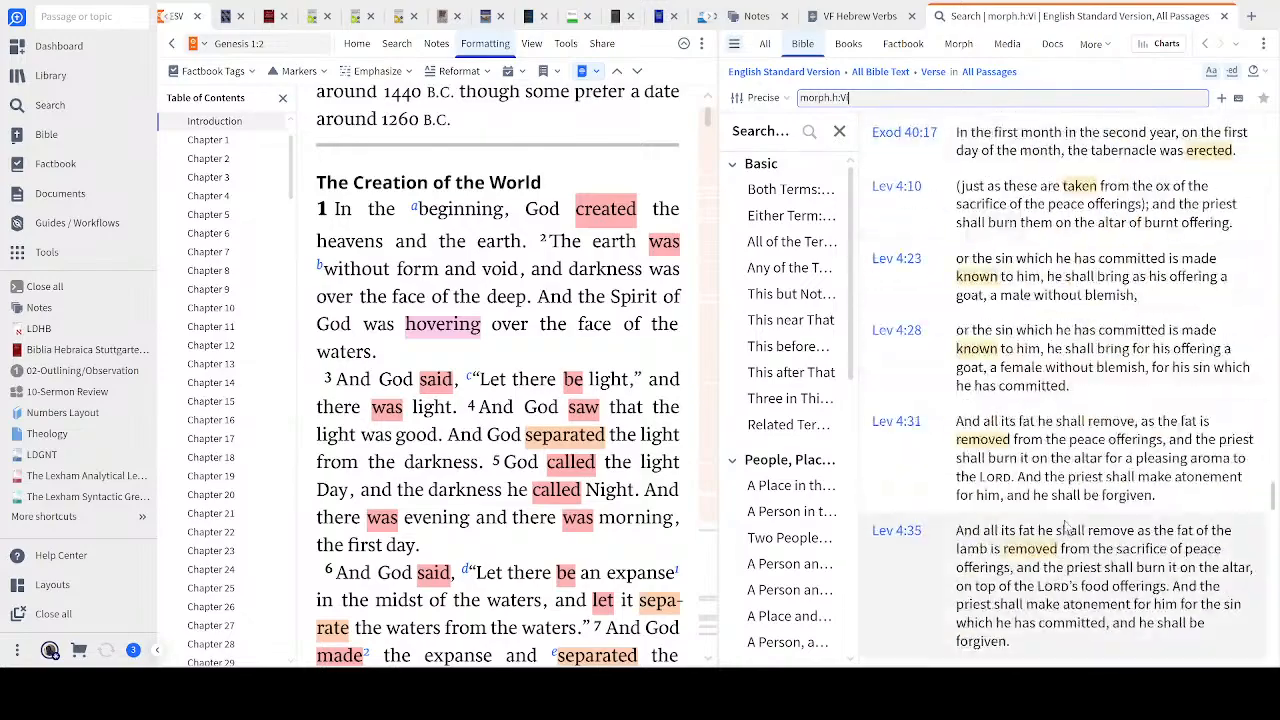
{"action": "scroll", "coordinate": [1060, 515], "scroll_direction": "down", "scroll_amount": 8}
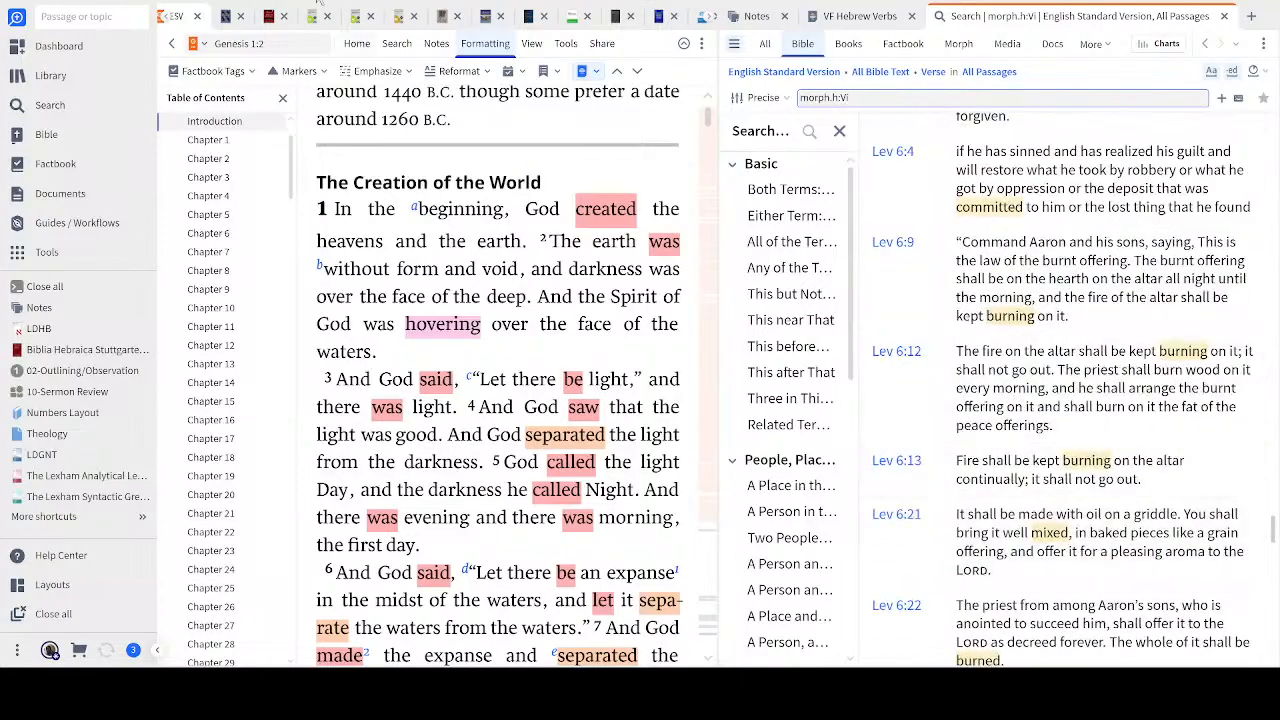
Return the ESV to Joshua and look for morph.h:Vi marks in chapters 1 and 2
{"action": "left_click", "coordinate": [279, 44]}
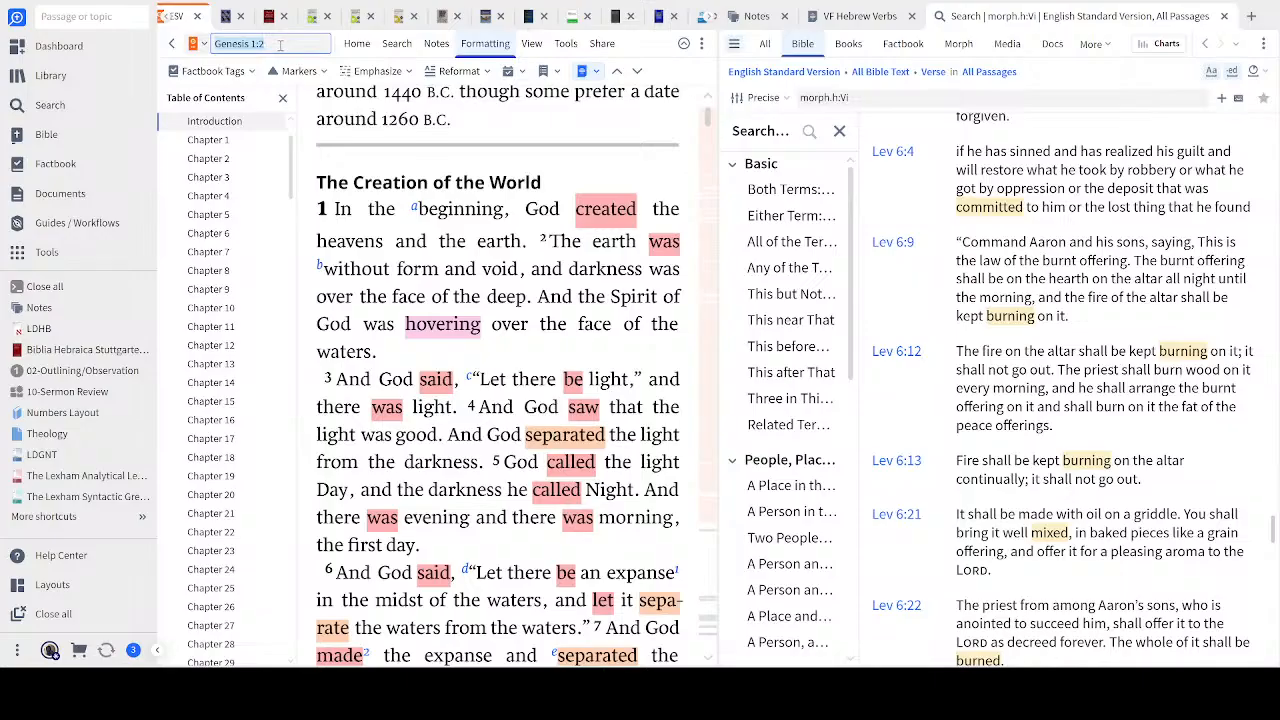
{"action": "type", "text": "joshua"}
{"action": "key", "text": "Return"}
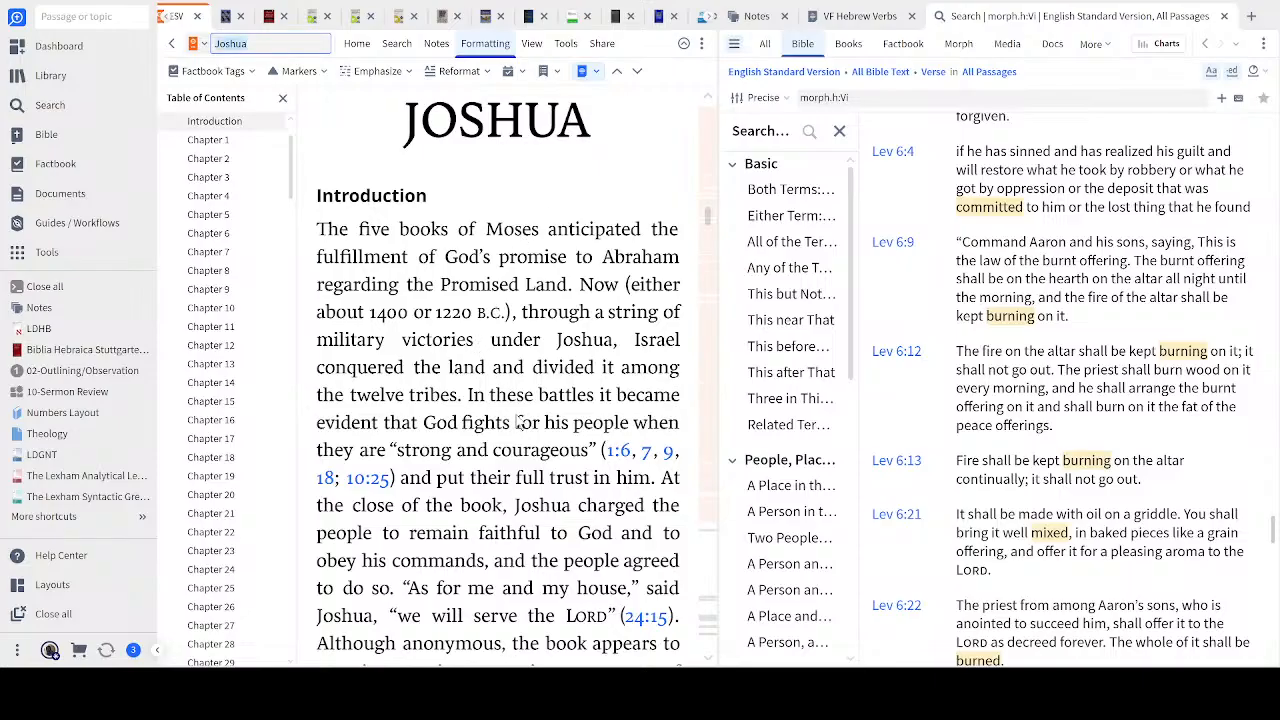
{"action": "scroll", "coordinate": [520, 416], "scroll_direction": "down", "scroll_amount": 4}
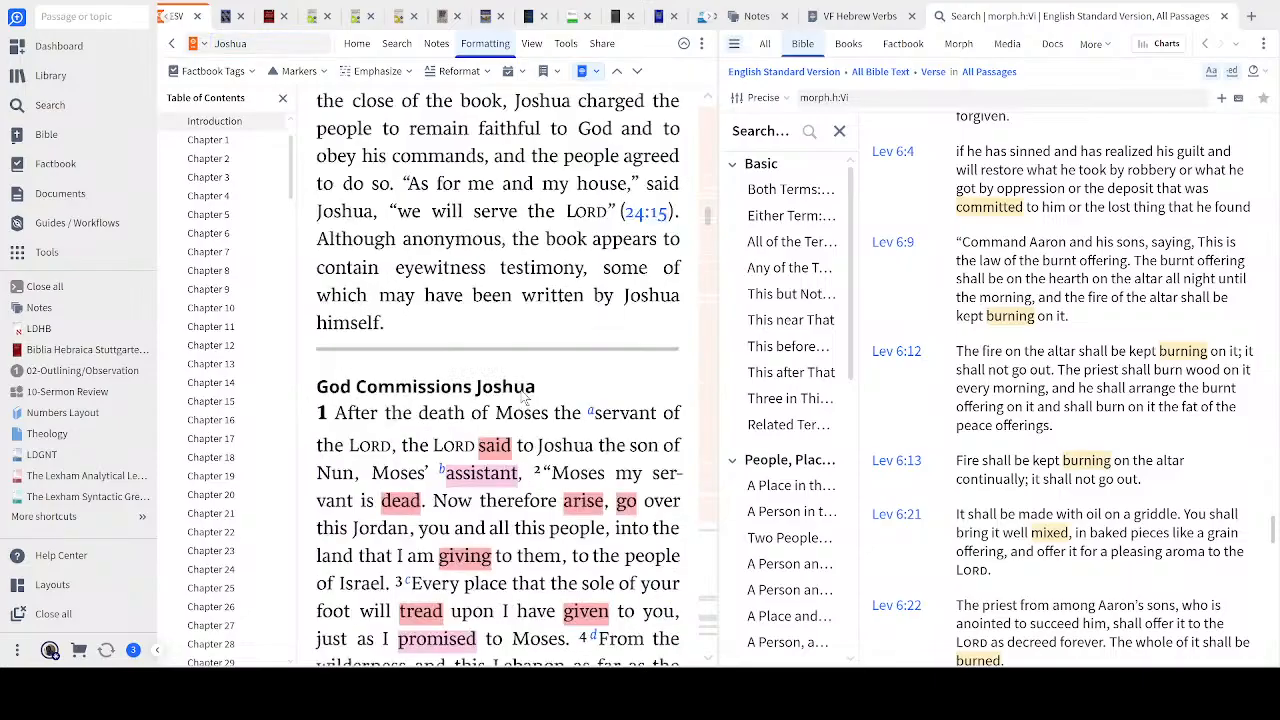
{"action": "scroll", "coordinate": [524, 396], "scroll_direction": "down", "scroll_amount": 10}
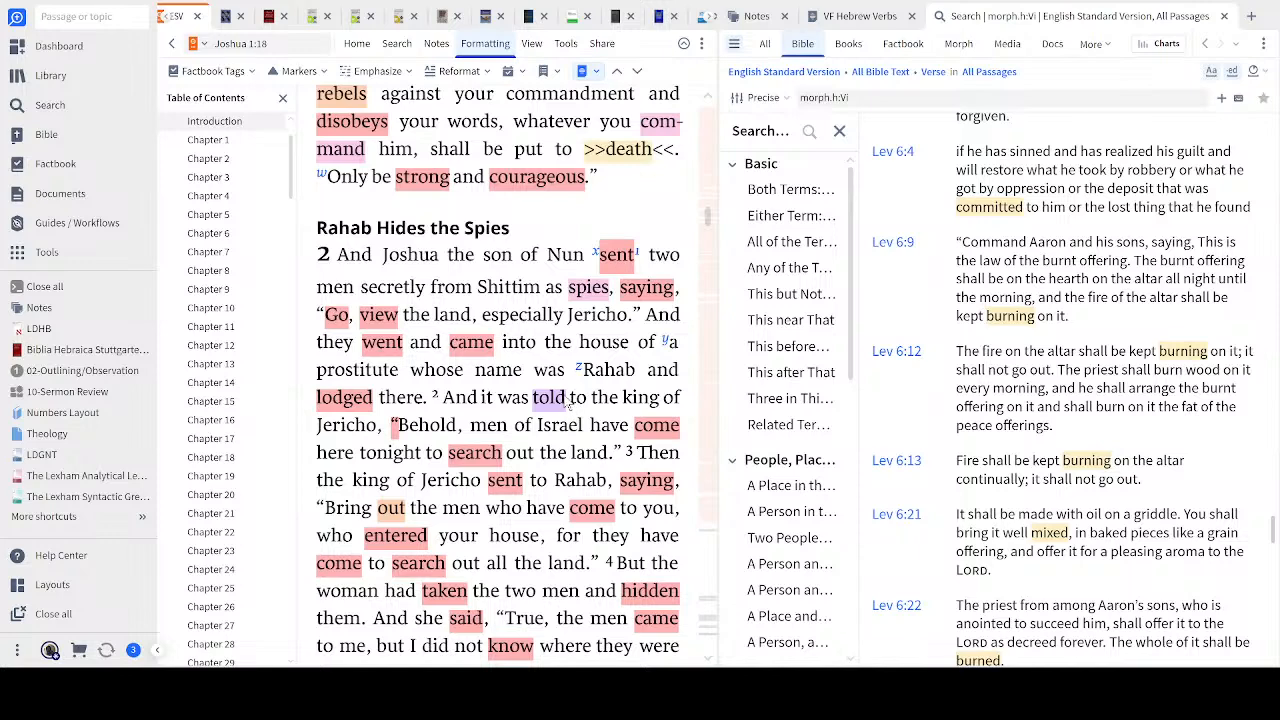
{"action": "scroll", "coordinate": [560, 175], "scroll_direction": "down", "scroll_amount": 6}
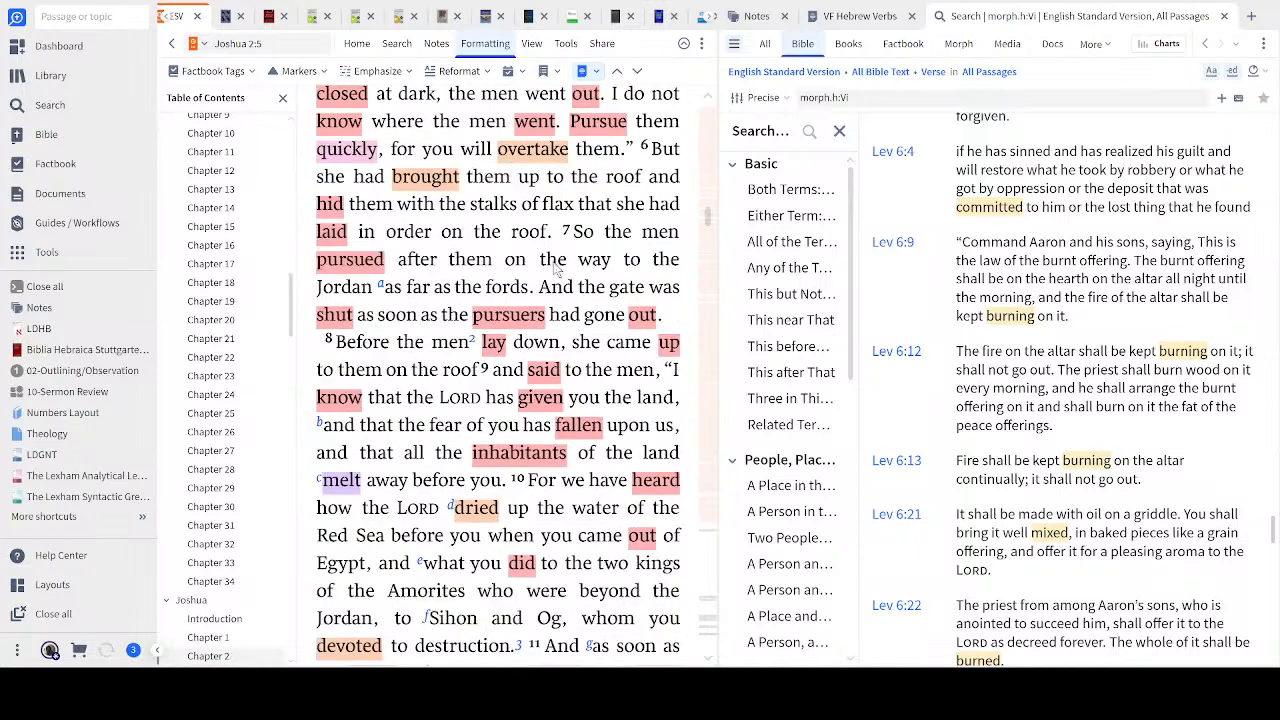
{"action": "scroll", "coordinate": [557, 265], "scroll_direction": "up", "scroll_amount": 2}
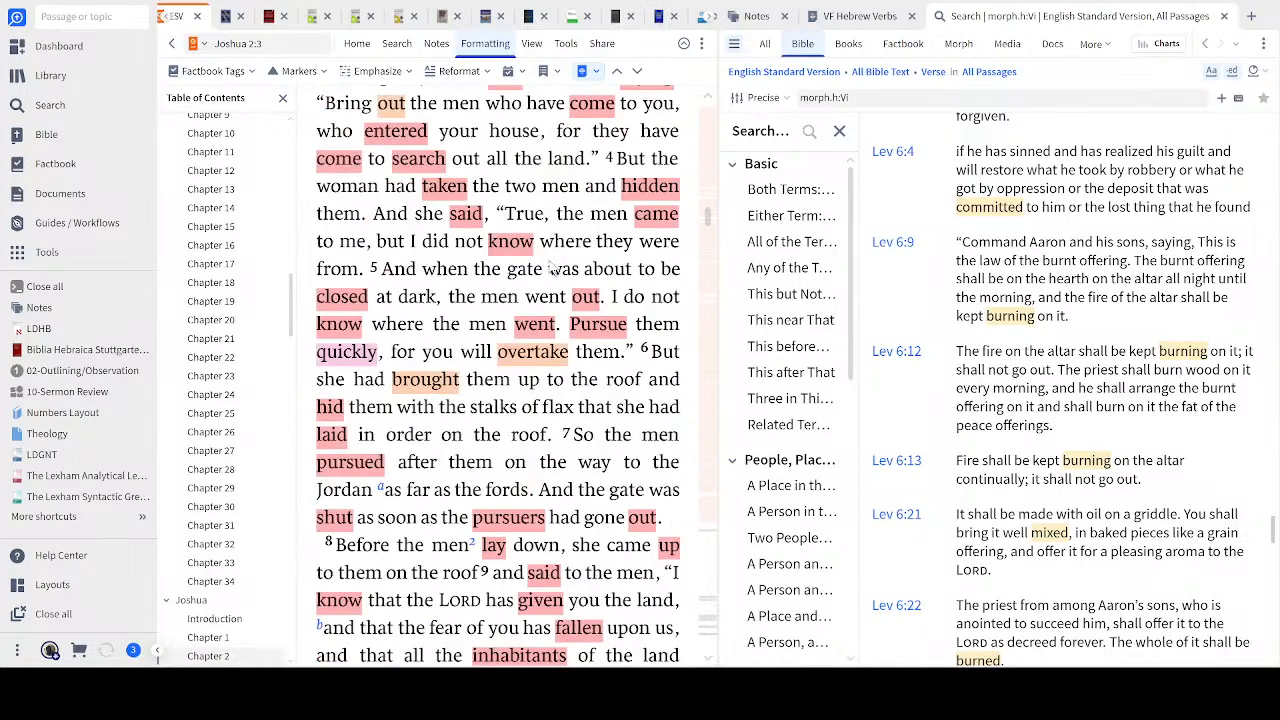
{"action": "scroll", "coordinate": [553, 266], "scroll_direction": "up", "scroll_amount": 2}
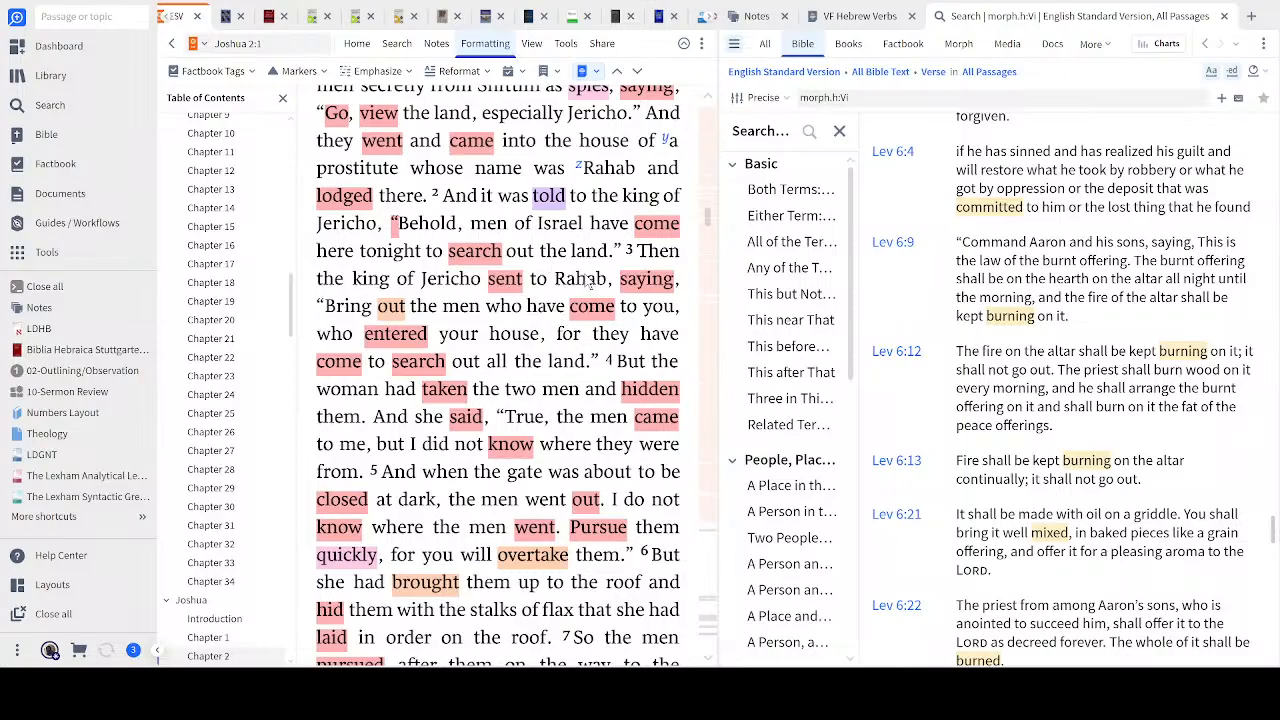
Look back through Joshua 1 for a word with inline pointers and select the marked word "death" in verse 18
{"action": "scroll", "coordinate": [590, 281], "scroll_direction": "up", "scroll_amount": 6}
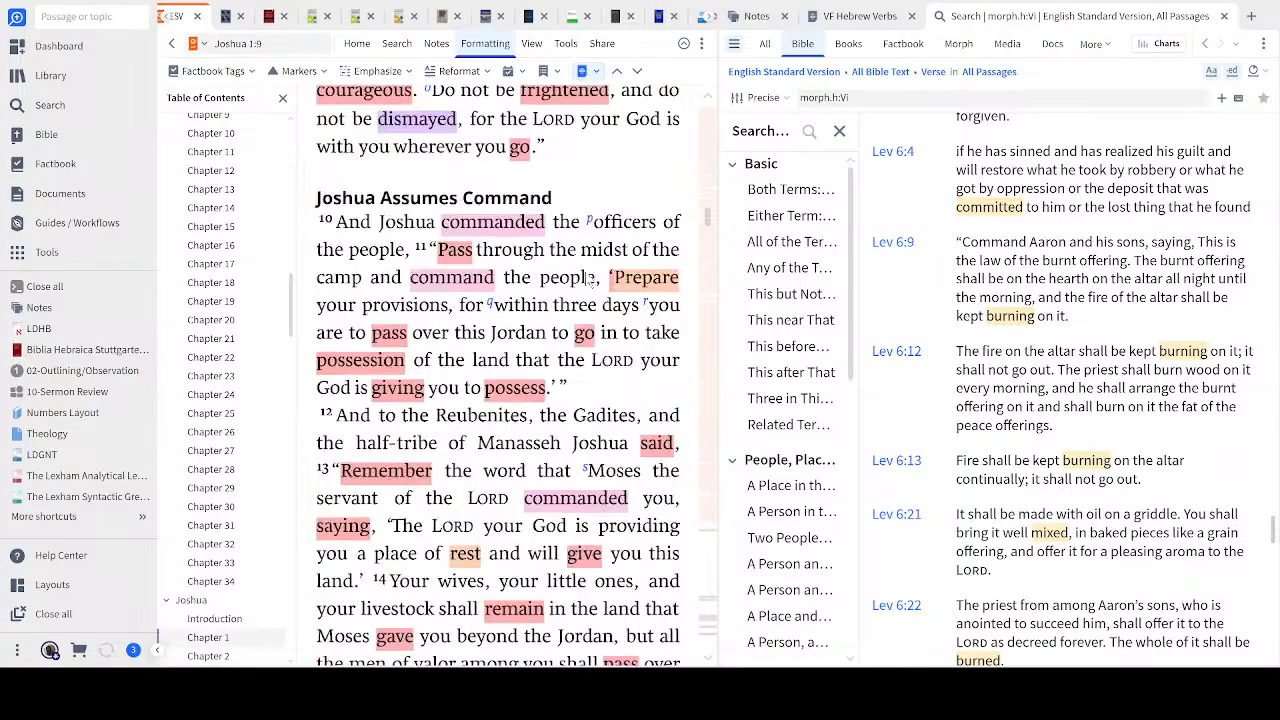
{"action": "scroll", "coordinate": [562, 292], "scroll_direction": "down", "scroll_amount": 5}
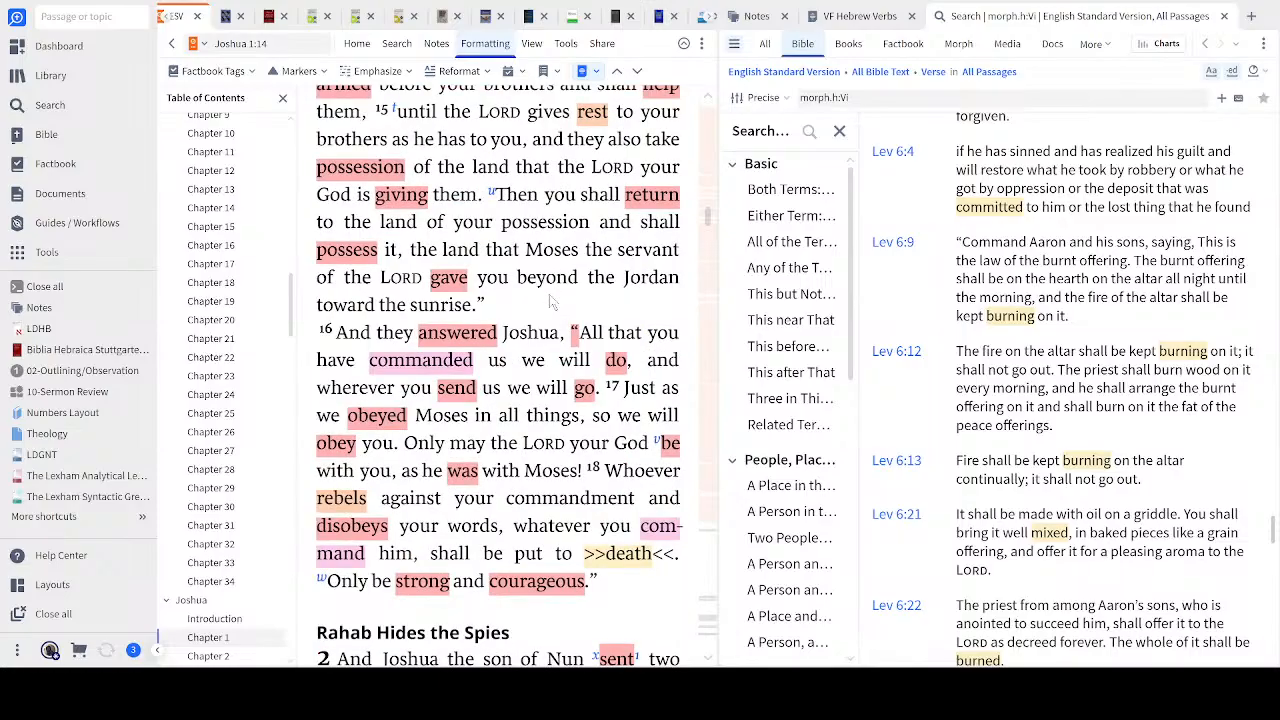
{"action": "double_click", "coordinate": [611, 563]}
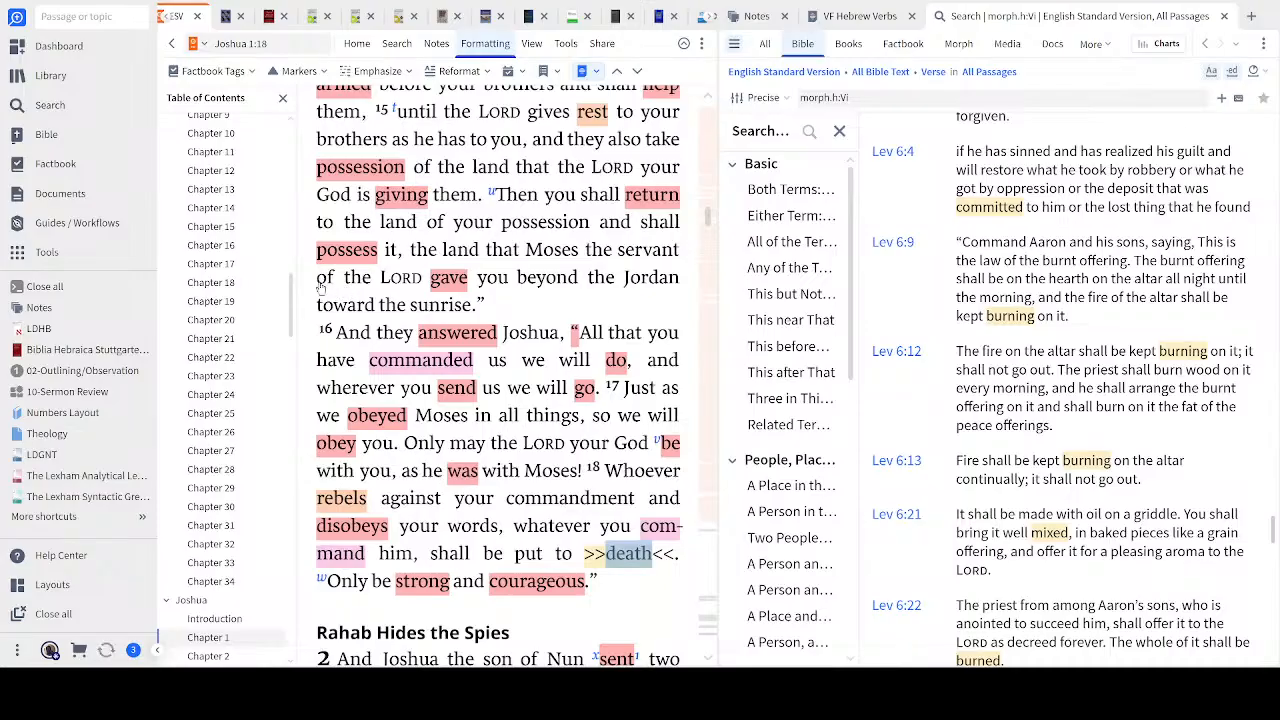
Review the Hophal and Hitpael lines in the Hebrew Verbs note alongside the marked word in Joshua 1:18
{"action": "left_click", "coordinate": [746, 18]}
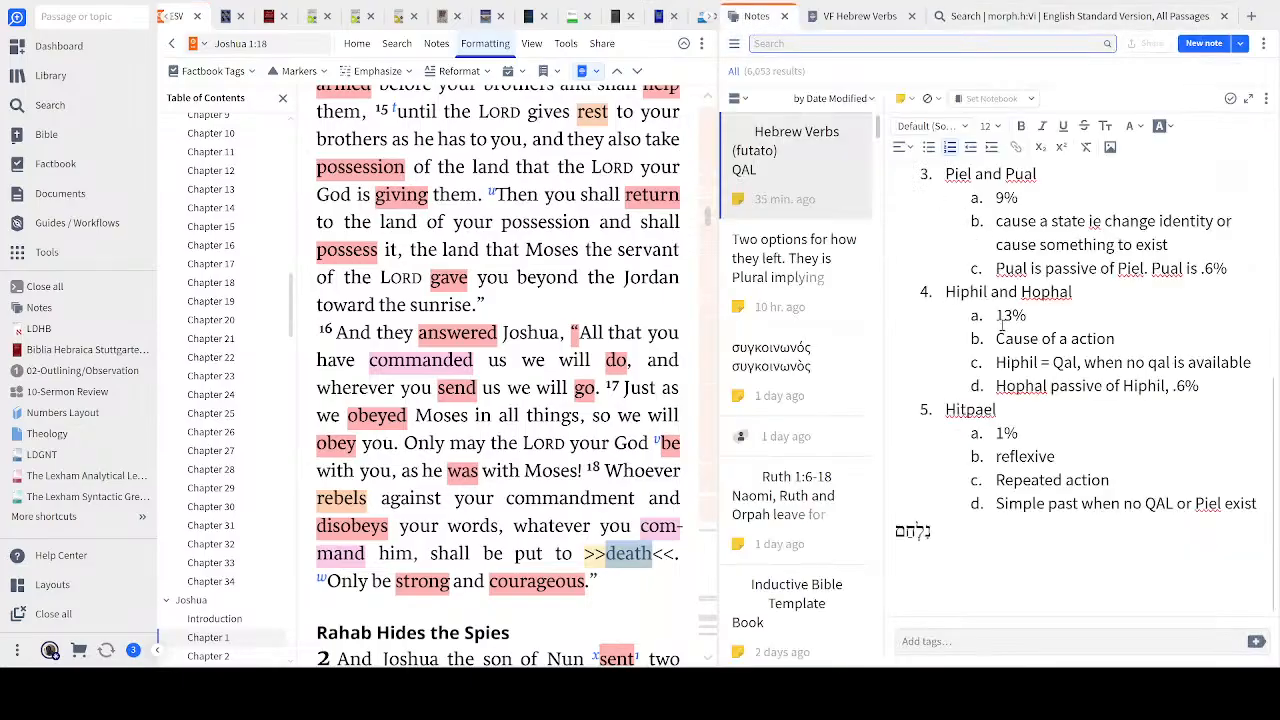
{"action": "left_click_drag", "start_coordinate": [1211, 388], "coordinate": [996, 391]}
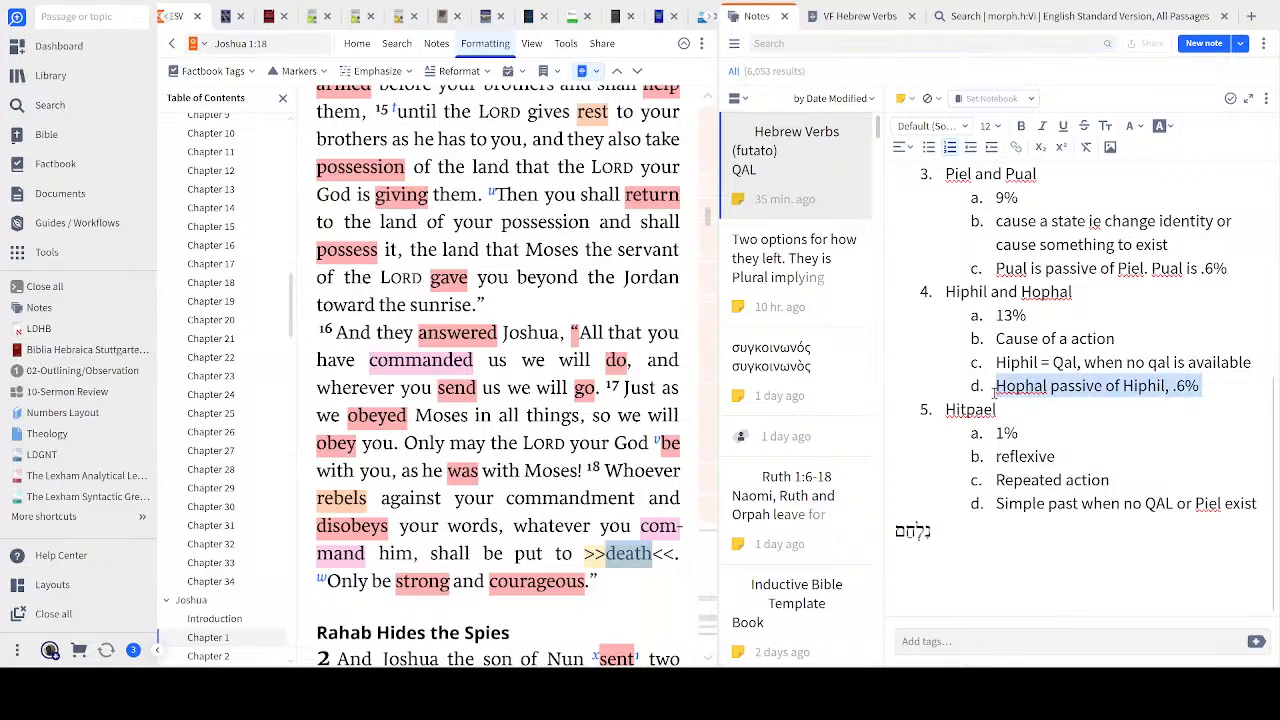
{"action": "double_click", "coordinate": [1057, 423]}
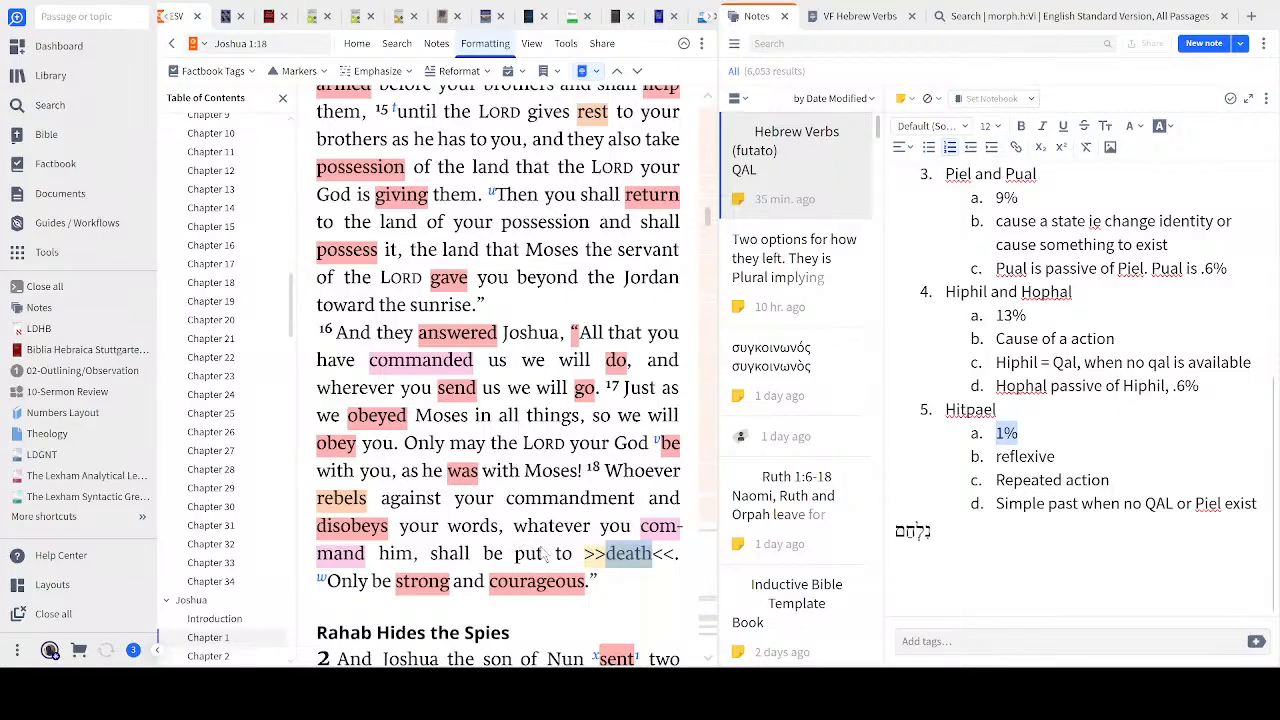
{"action": "left_click", "coordinate": [627, 564]}
{"action": "double_click", "coordinate": [627, 564]}
{"action": "left_click", "coordinate": [646, 577]}
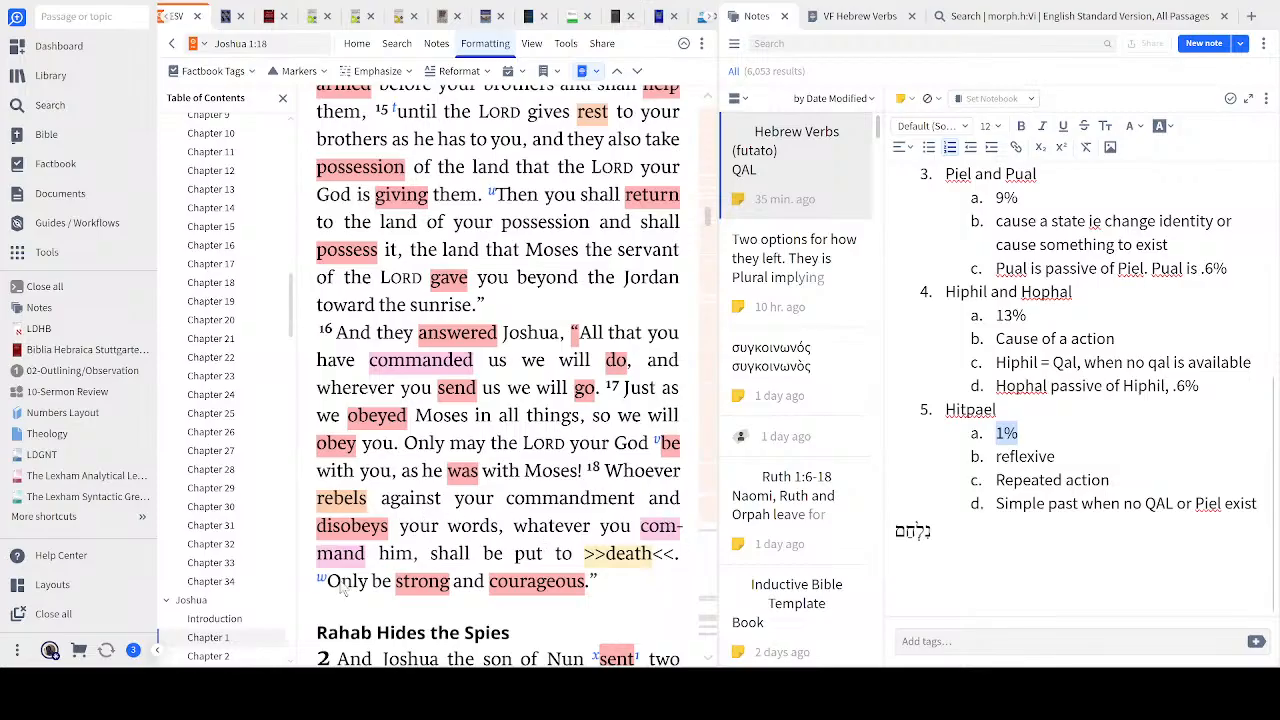
{"action": "left_click_drag", "start_coordinate": [345, 597], "coordinate": [361, 593]}
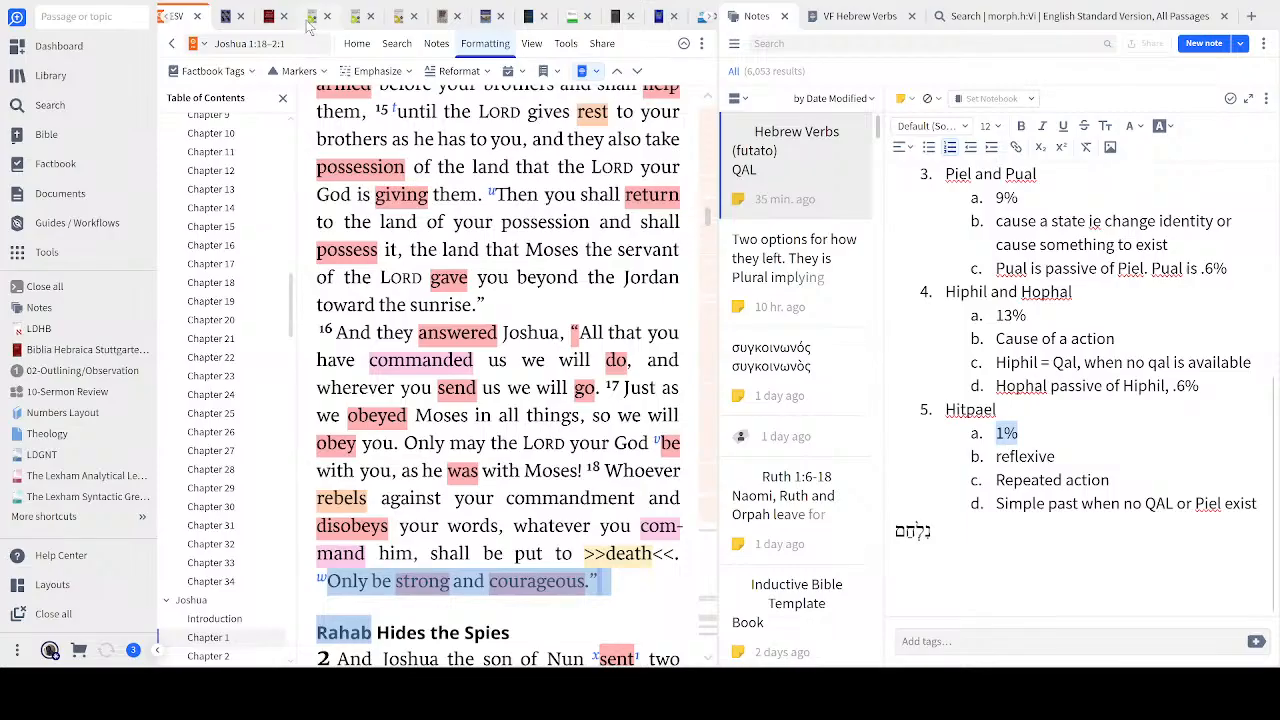
Open HB101 at the Hitpael meaning section and look over its Reflexive and Repeated Action parts
{"action": "left_click", "coordinate": [309, 20]}
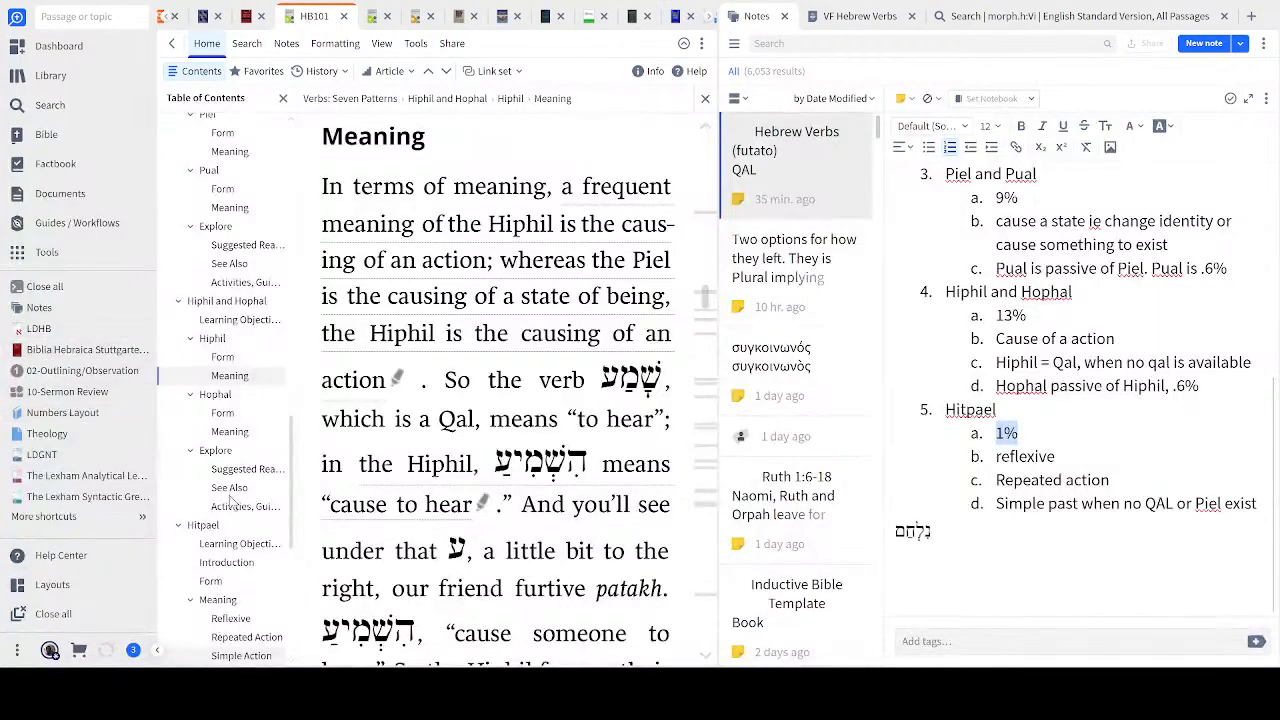
{"action": "scroll", "coordinate": [230, 500], "scroll_direction": "down", "scroll_amount": 3}
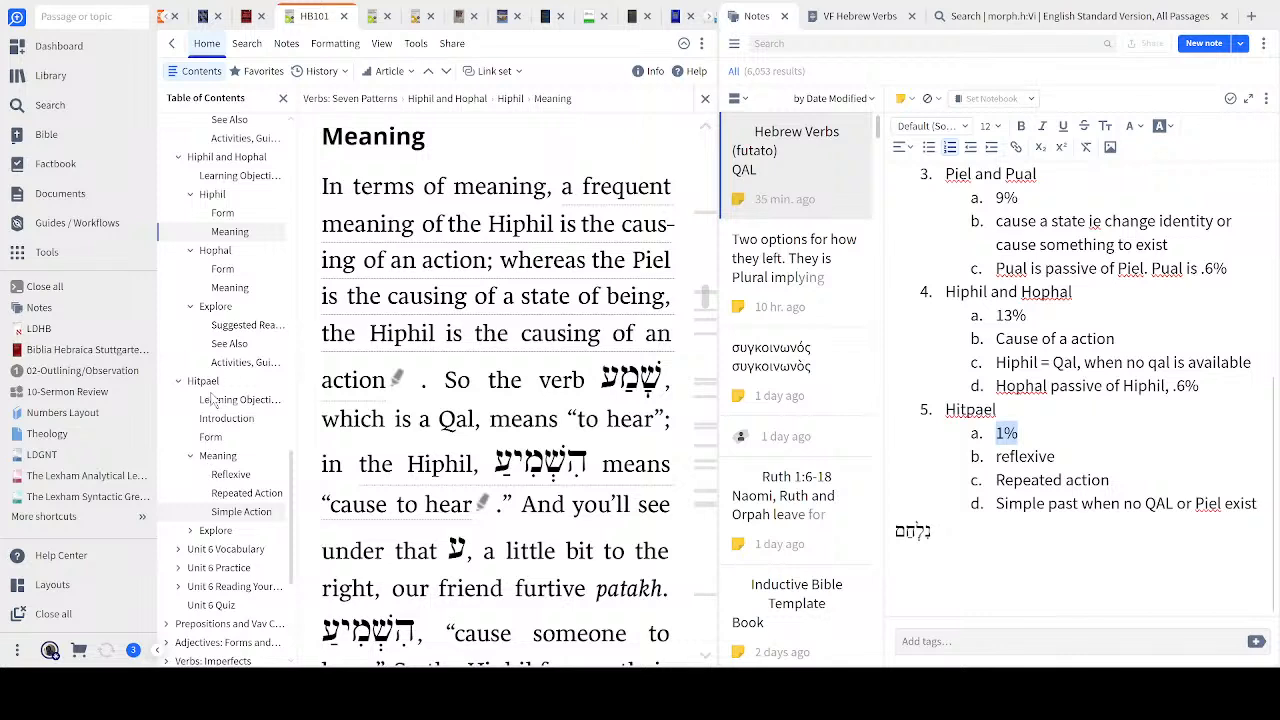
{"action": "left_click", "coordinate": [227, 476]}
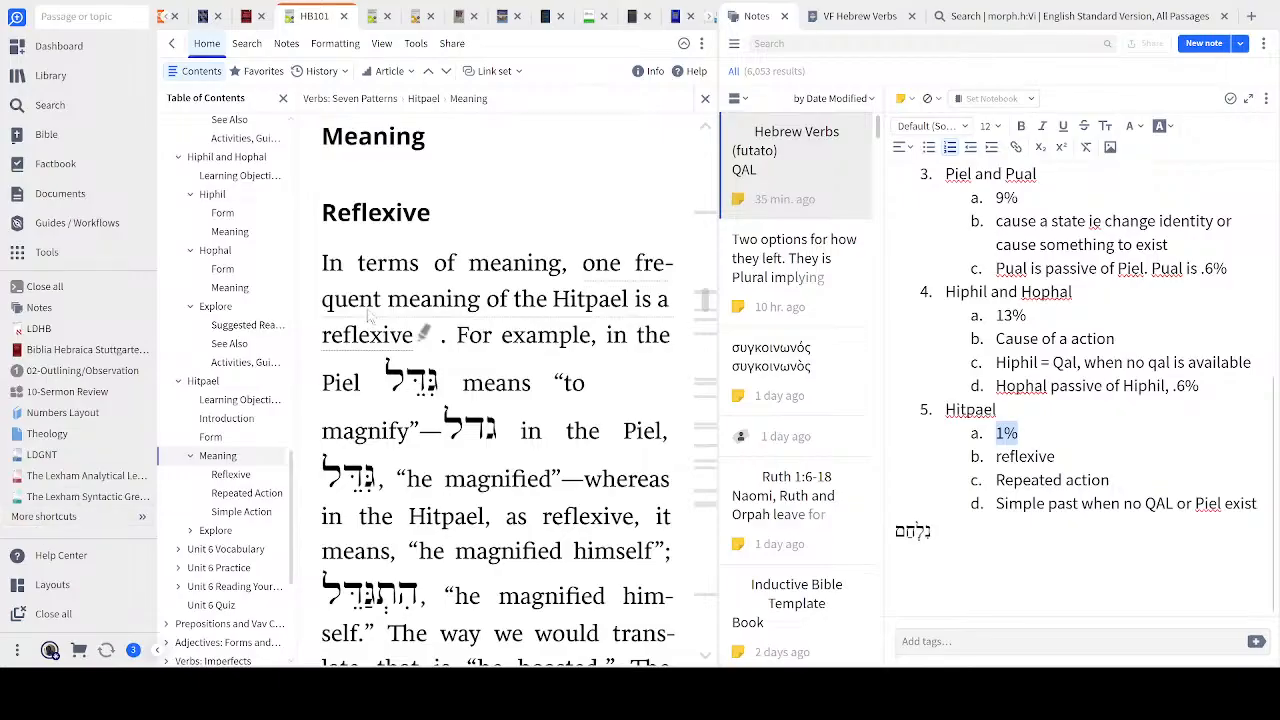
{"action": "left_click", "coordinate": [247, 493]}
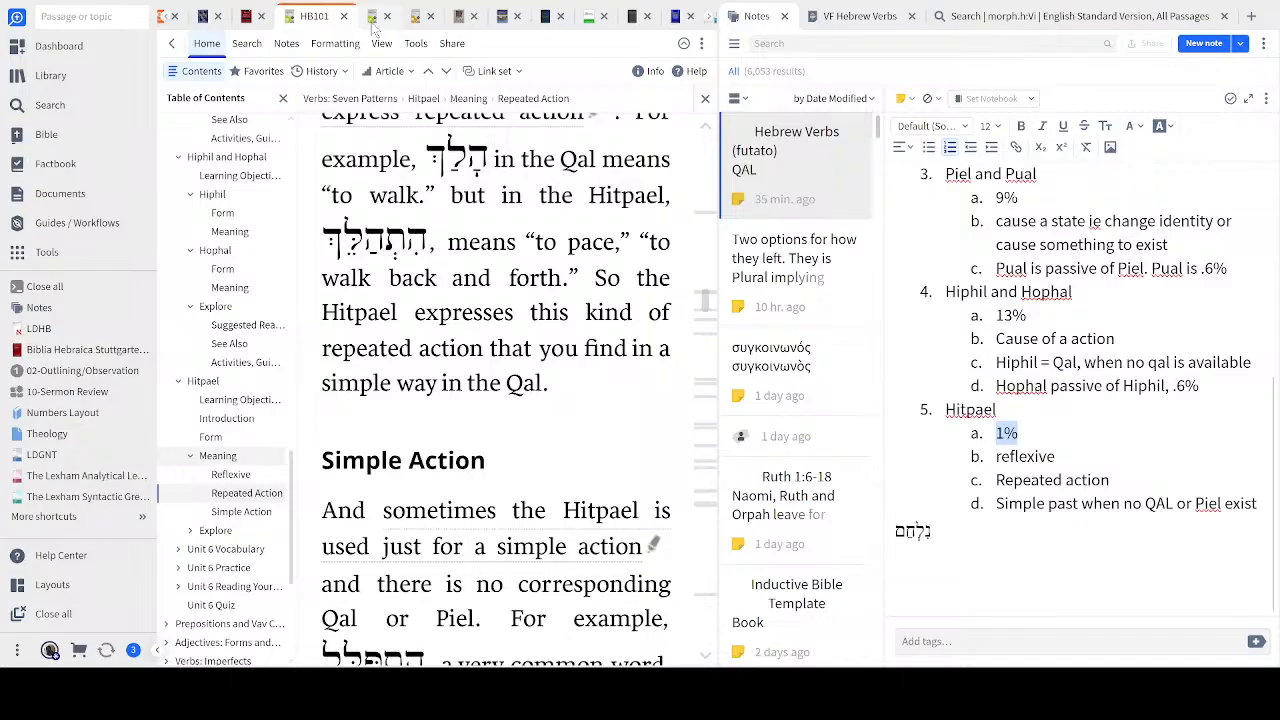
In LA151, widen the table of contents and open Use of the Hitpael: Reflexive under Meaning Nuances of the Hitpael
{"action": "left_click", "coordinate": [372, 24]}
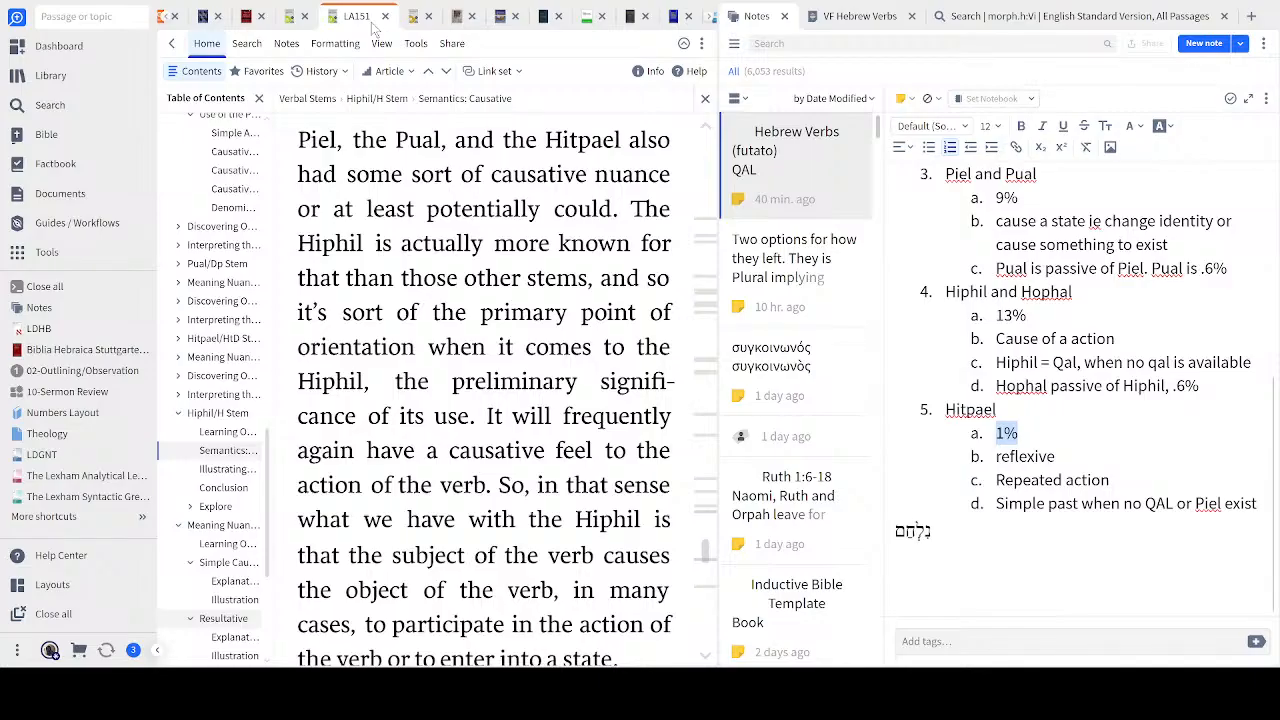
{"action": "scroll", "coordinate": [210, 590], "scroll_direction": "down", "scroll_amount": 3}
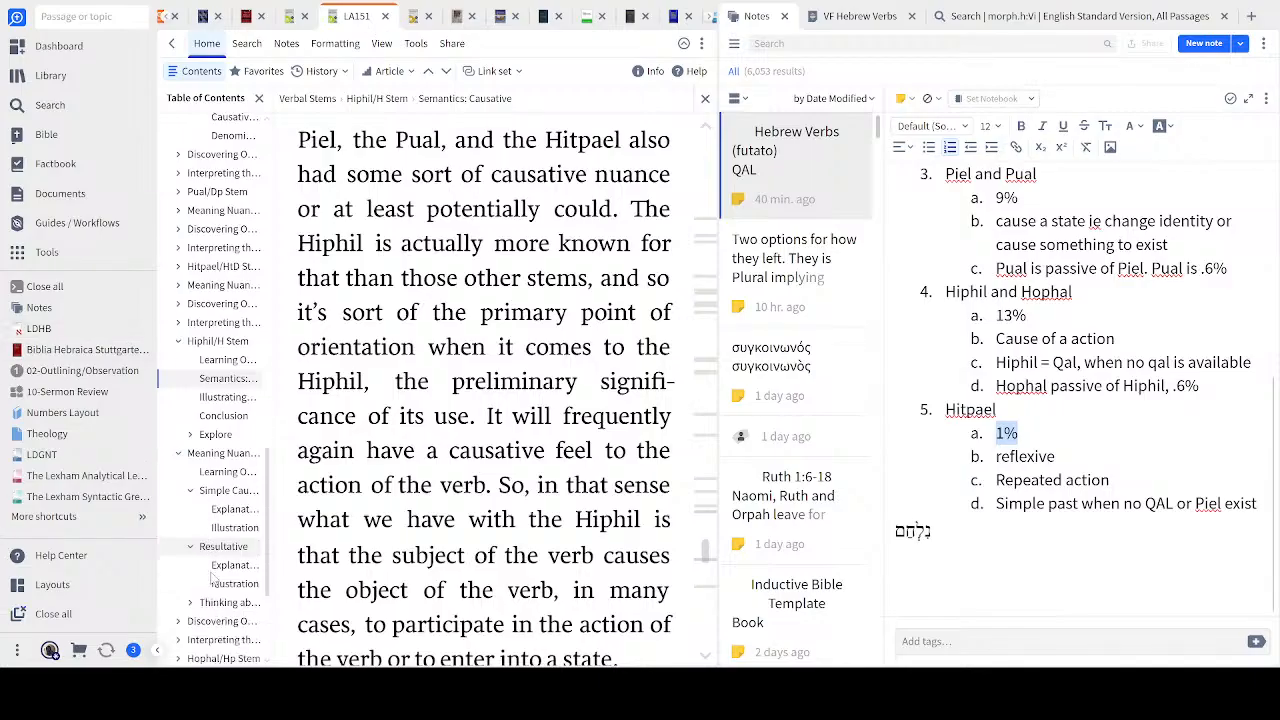
{"action": "scroll", "coordinate": [228, 574], "scroll_direction": "down", "scroll_amount": 3}
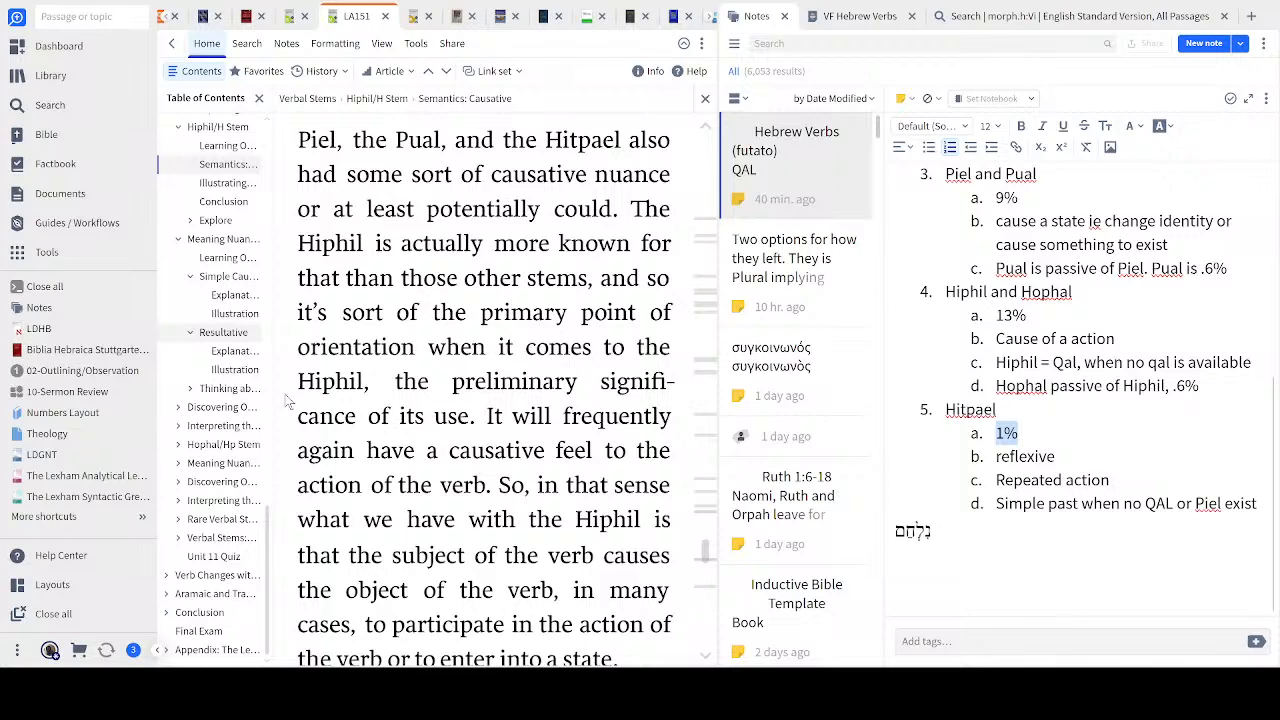
{"action": "left_click_drag", "start_coordinate": [270, 392], "coordinate": [434, 381]}
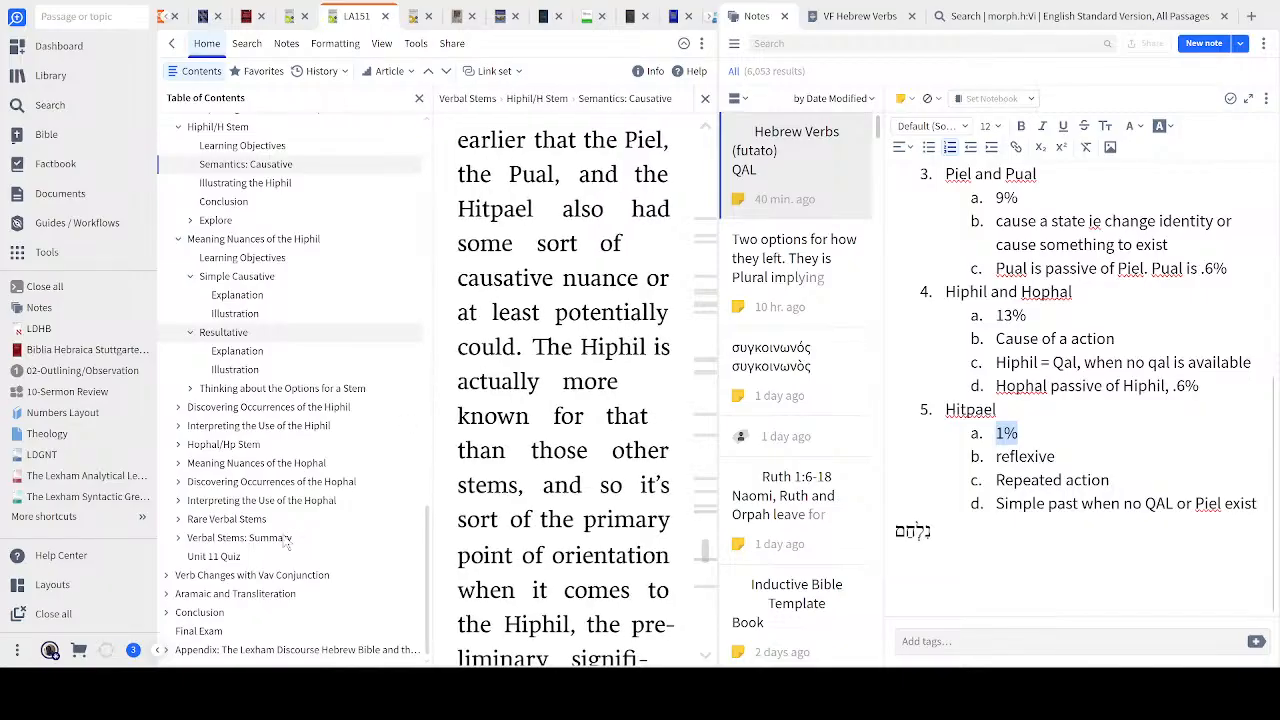
{"action": "scroll", "coordinate": [325, 348], "scroll_direction": "up", "scroll_amount": 3}
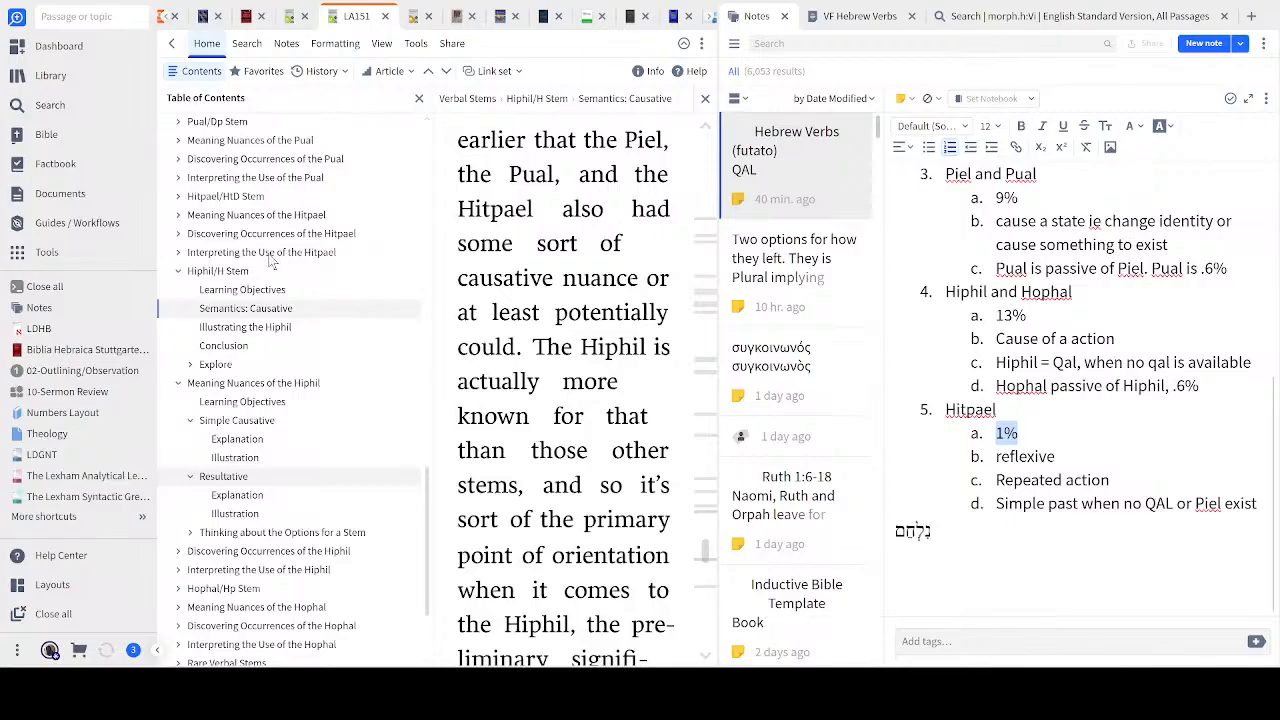
{"action": "left_click", "coordinate": [272, 253]}
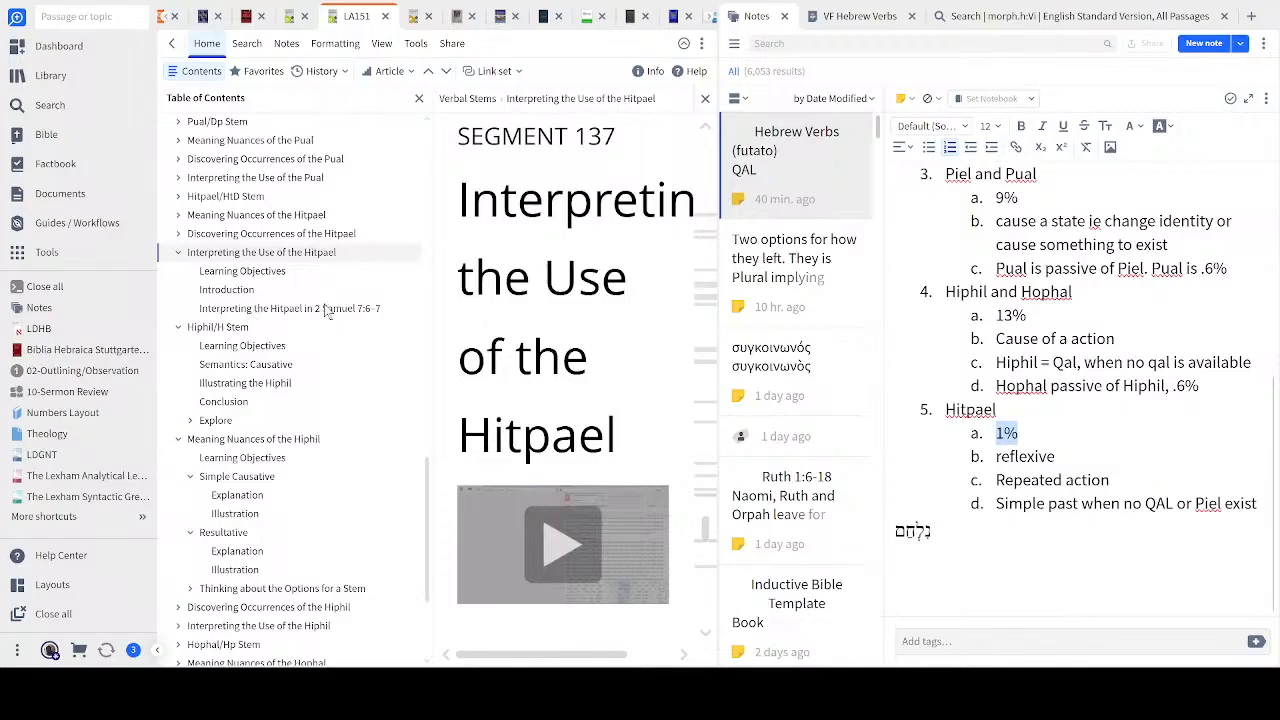
{"action": "left_click", "coordinate": [282, 216]}
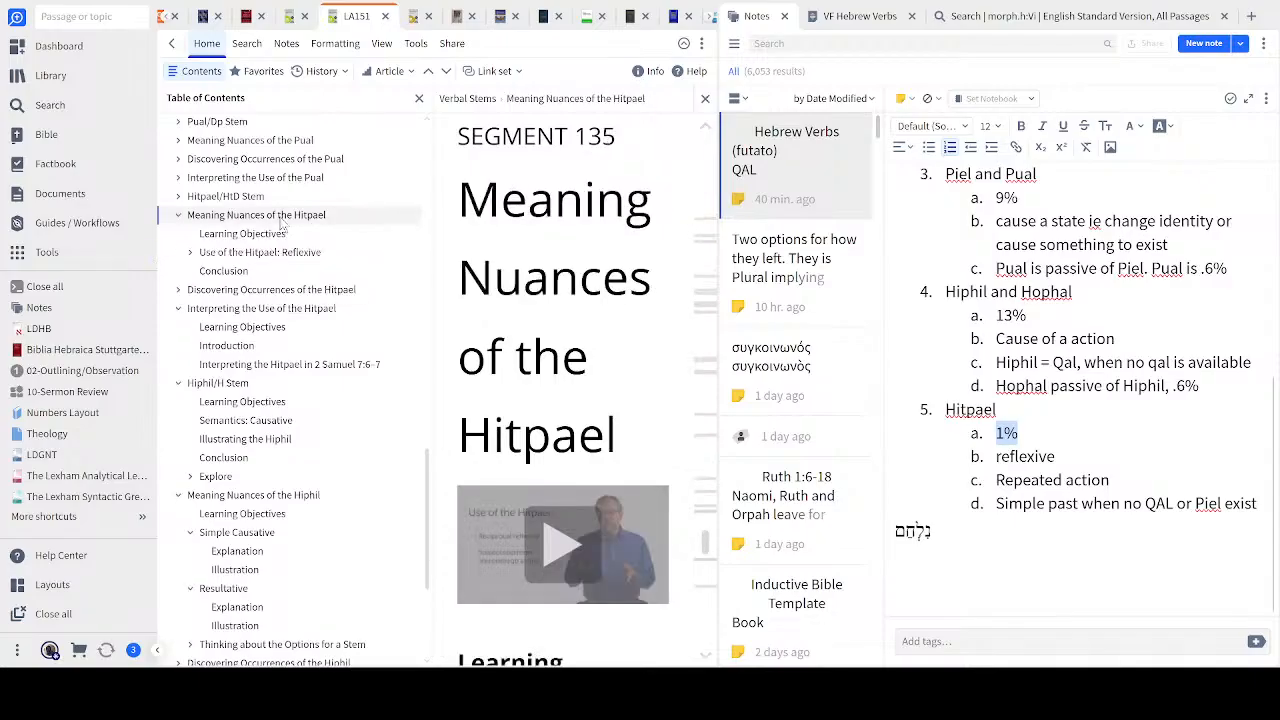
{"action": "left_click", "coordinate": [218, 255]}
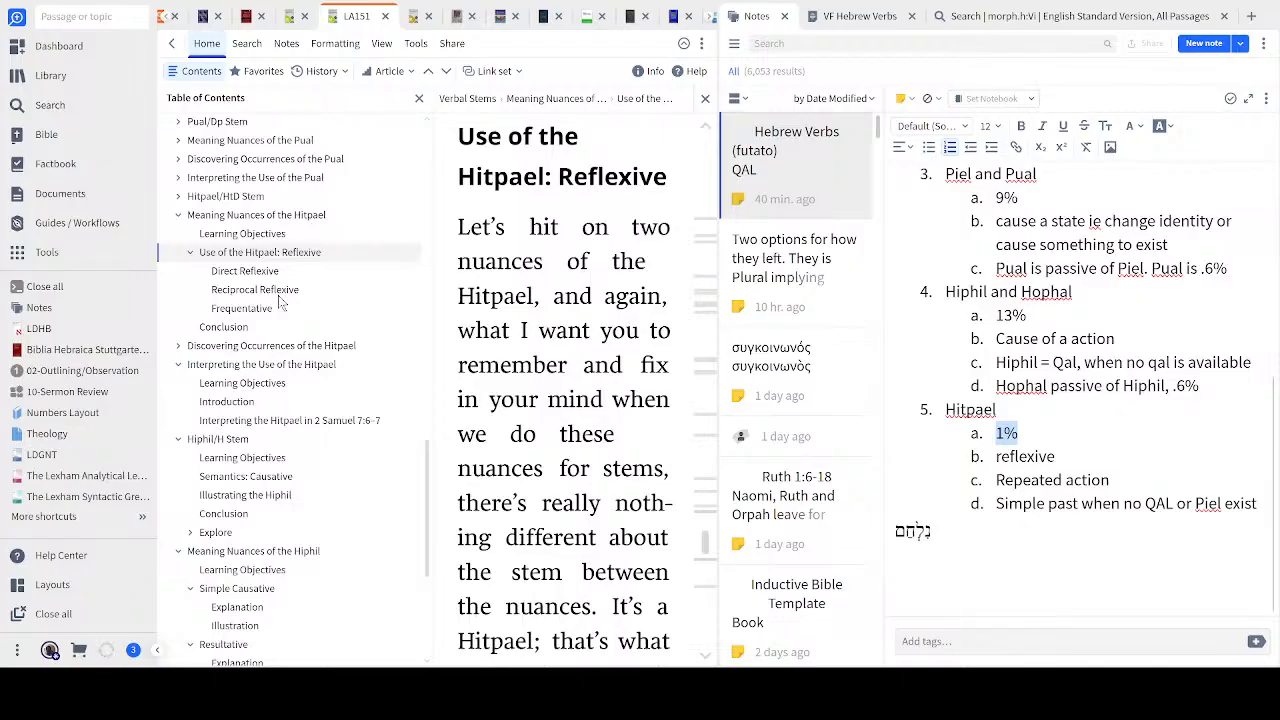
Read the Direct Reflexive section, selecting its definition of the subject's action, and read the Reciprocal Reflexive section
{"action": "left_click", "coordinate": [246, 273]}
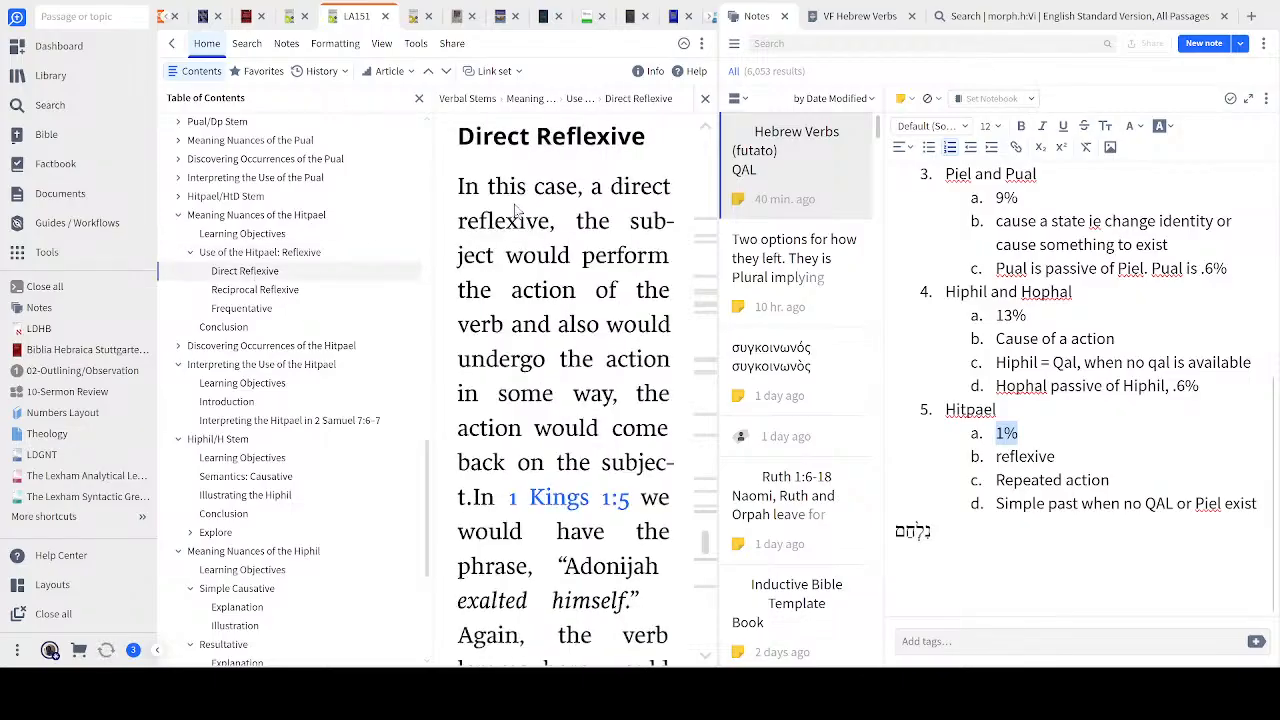
{"action": "double_click", "coordinate": [591, 223]}
{"action": "left_click_drag", "start_coordinate": [668, 232], "coordinate": [667, 457]}
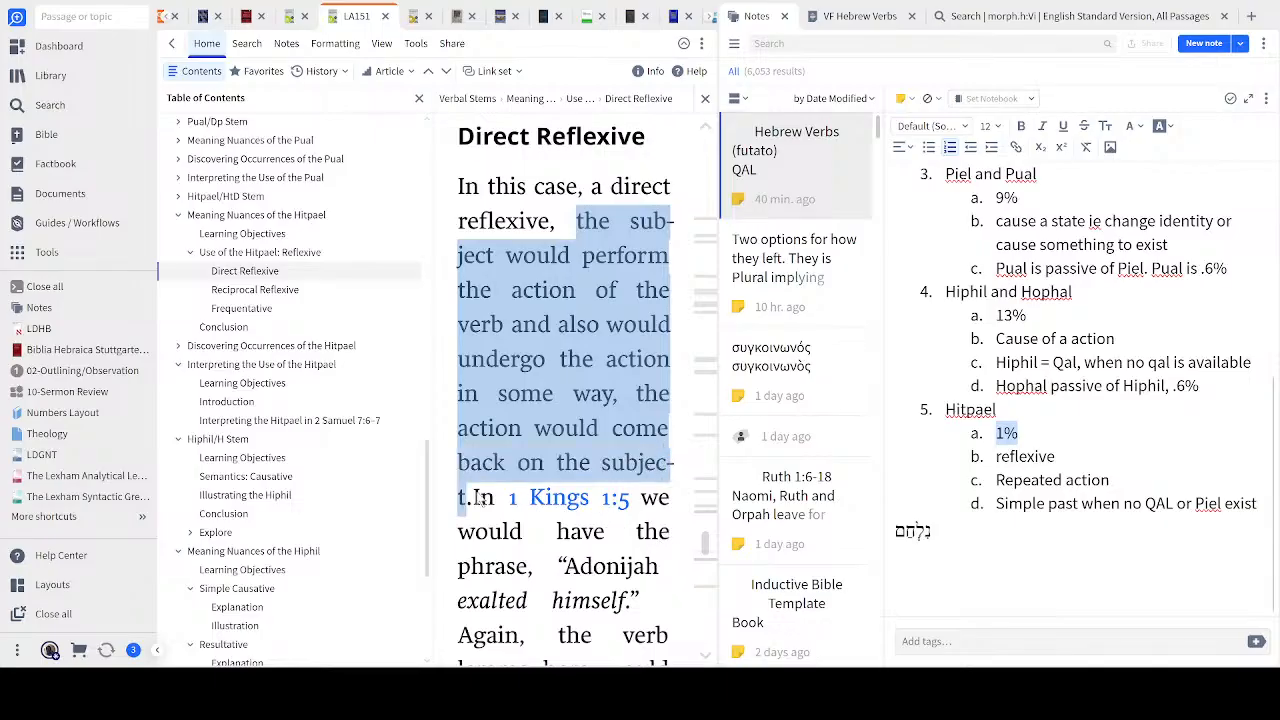
{"action": "left_click", "coordinate": [588, 165]}
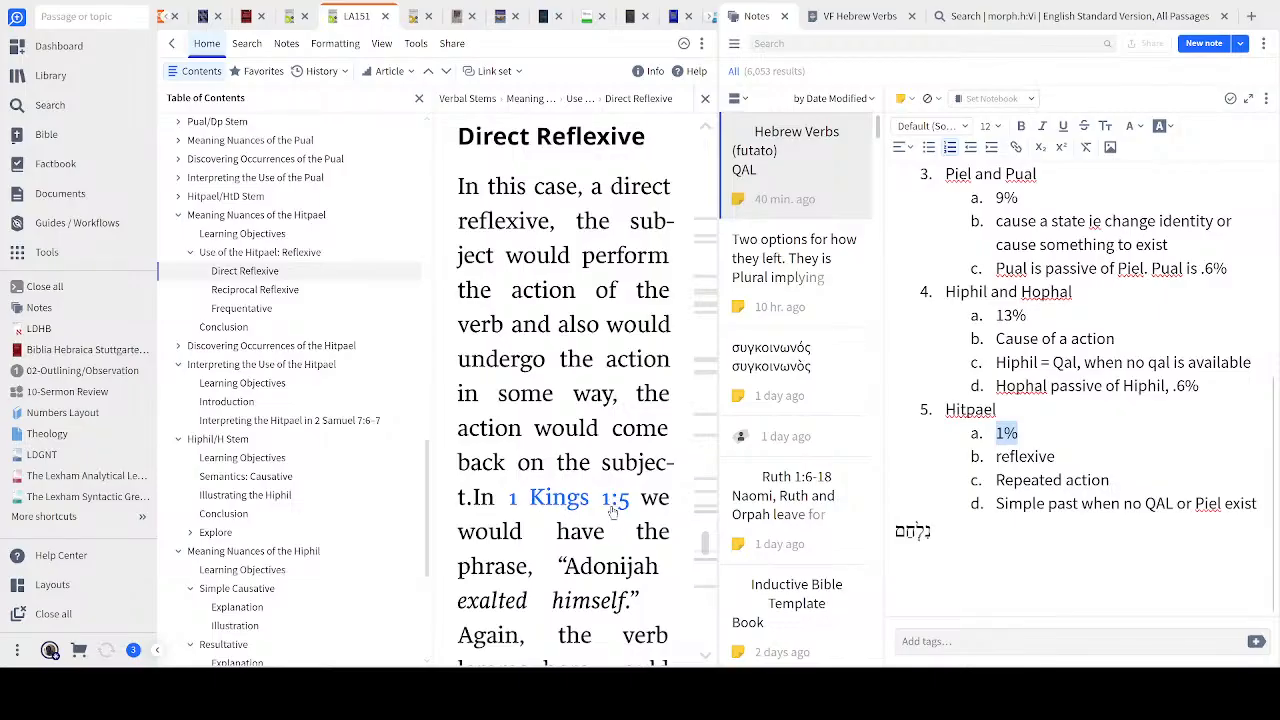
{"action": "left_click", "coordinate": [286, 291]}
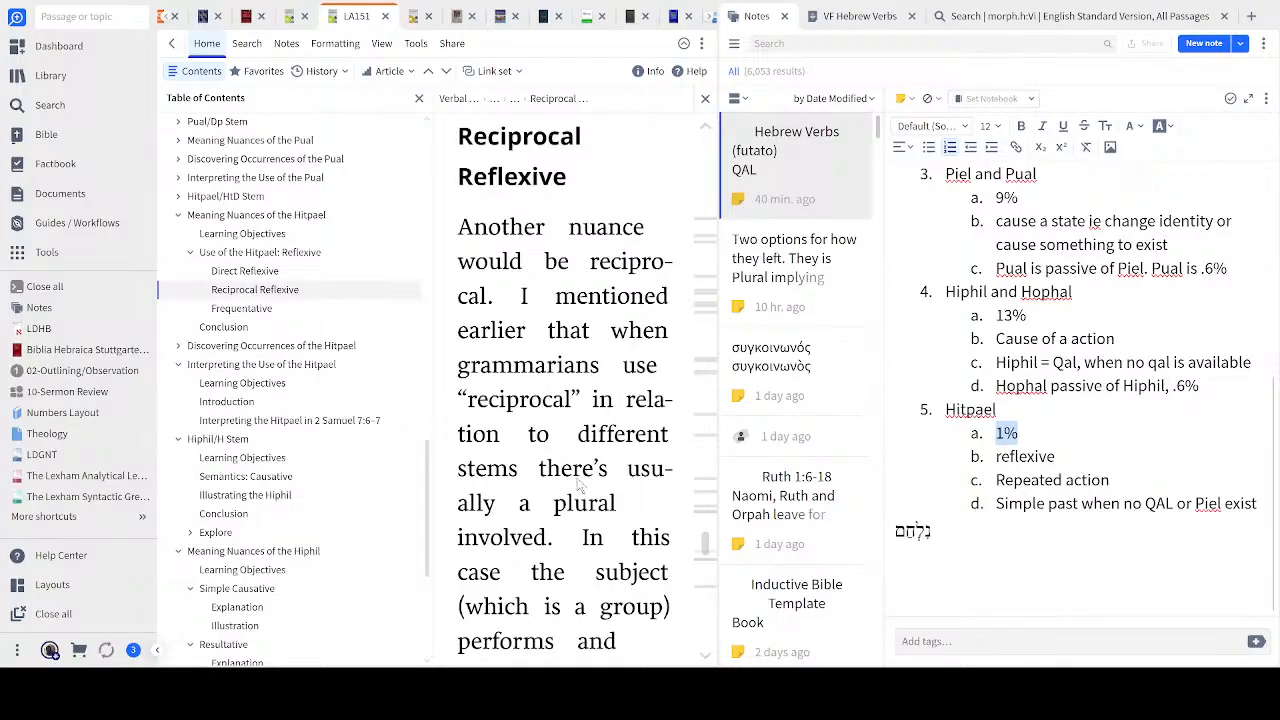
{"action": "scroll", "coordinate": [578, 474], "scroll_direction": "down", "scroll_amount": 3}
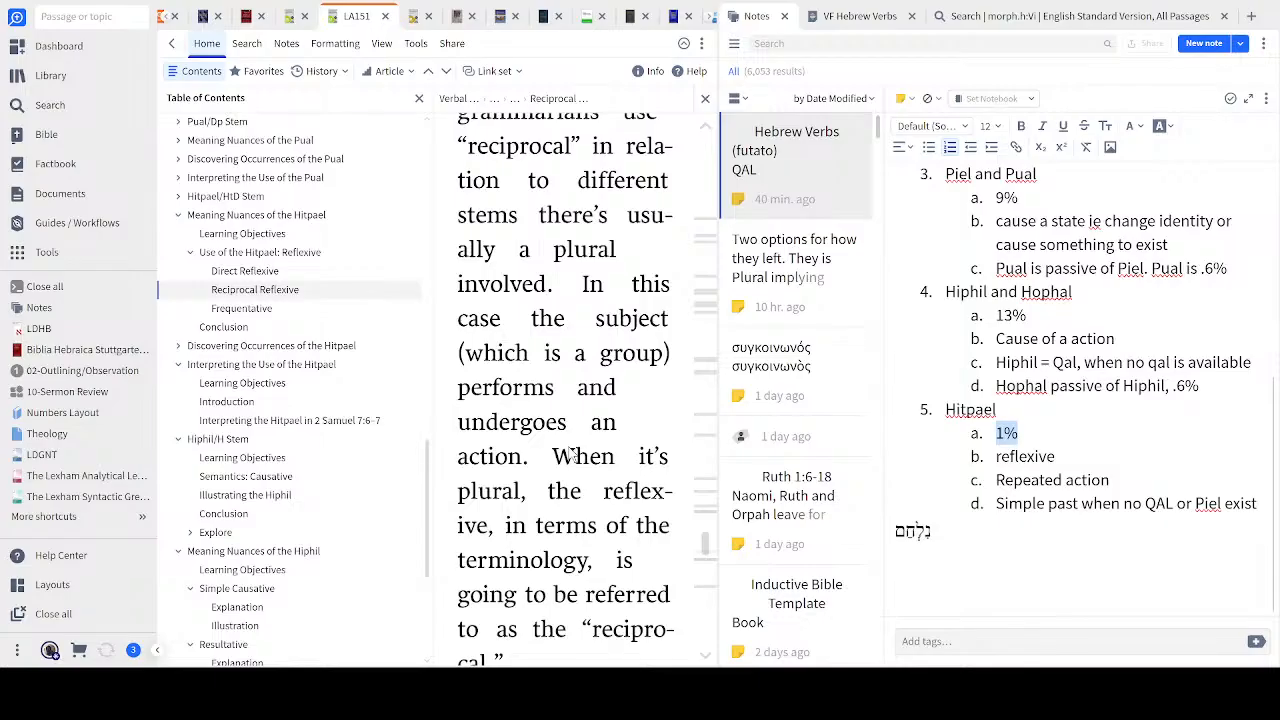
Read the Frequentative section on Genesis 42:1 and compare it with the "Repeated action" line in the Hebrew Verbs note
{"action": "left_click", "coordinate": [238, 311]}
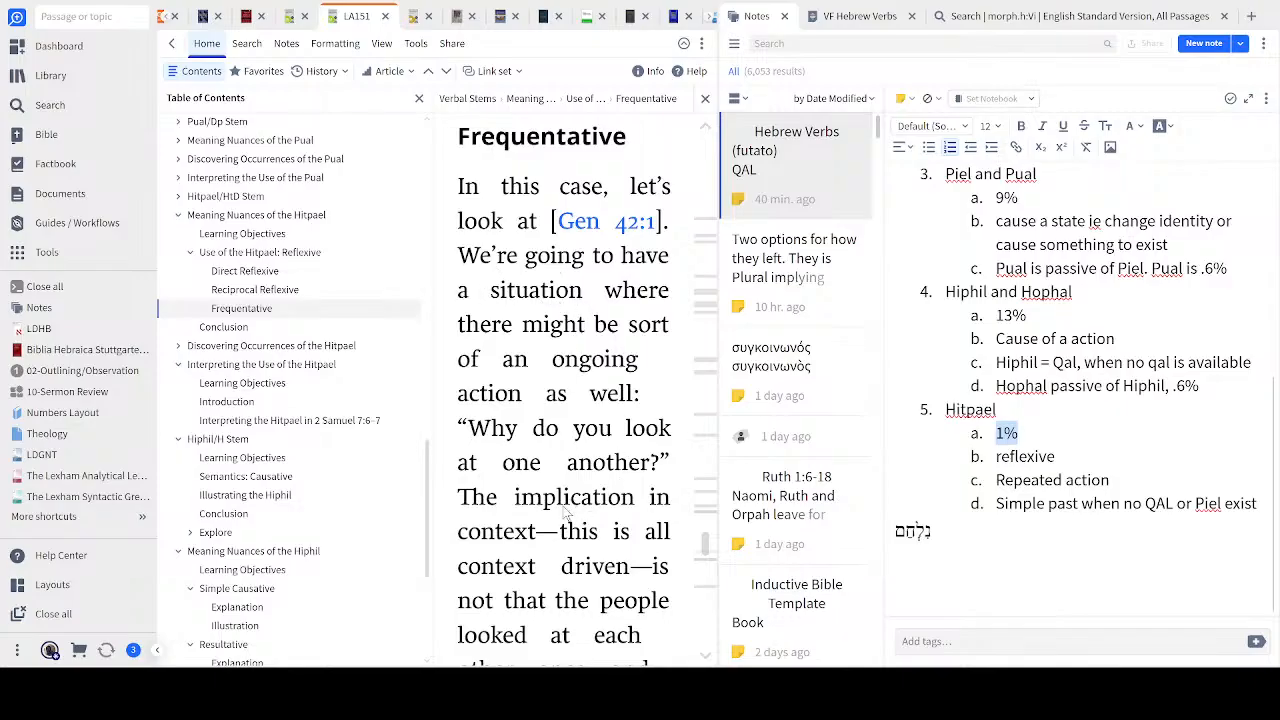
{"action": "scroll", "coordinate": [565, 514], "scroll_direction": "down", "scroll_amount": 3}
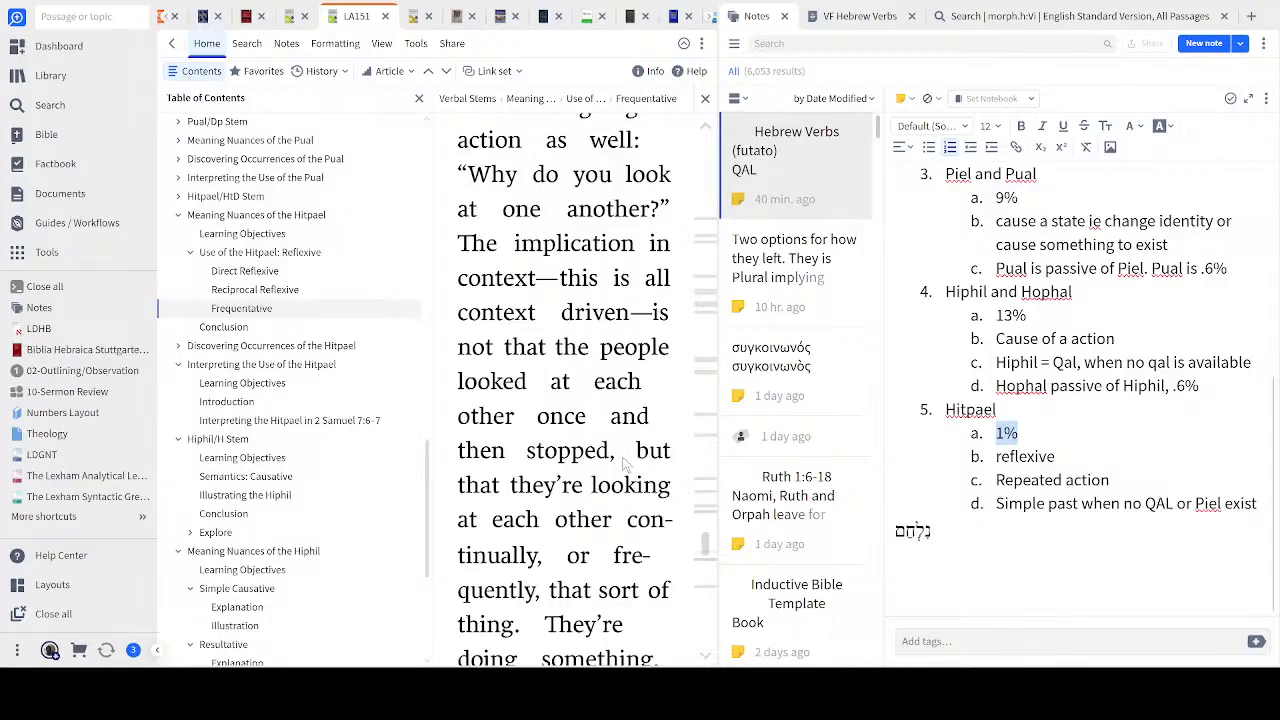
{"action": "scroll", "coordinate": [622, 474], "scroll_direction": "up", "scroll_amount": 3}
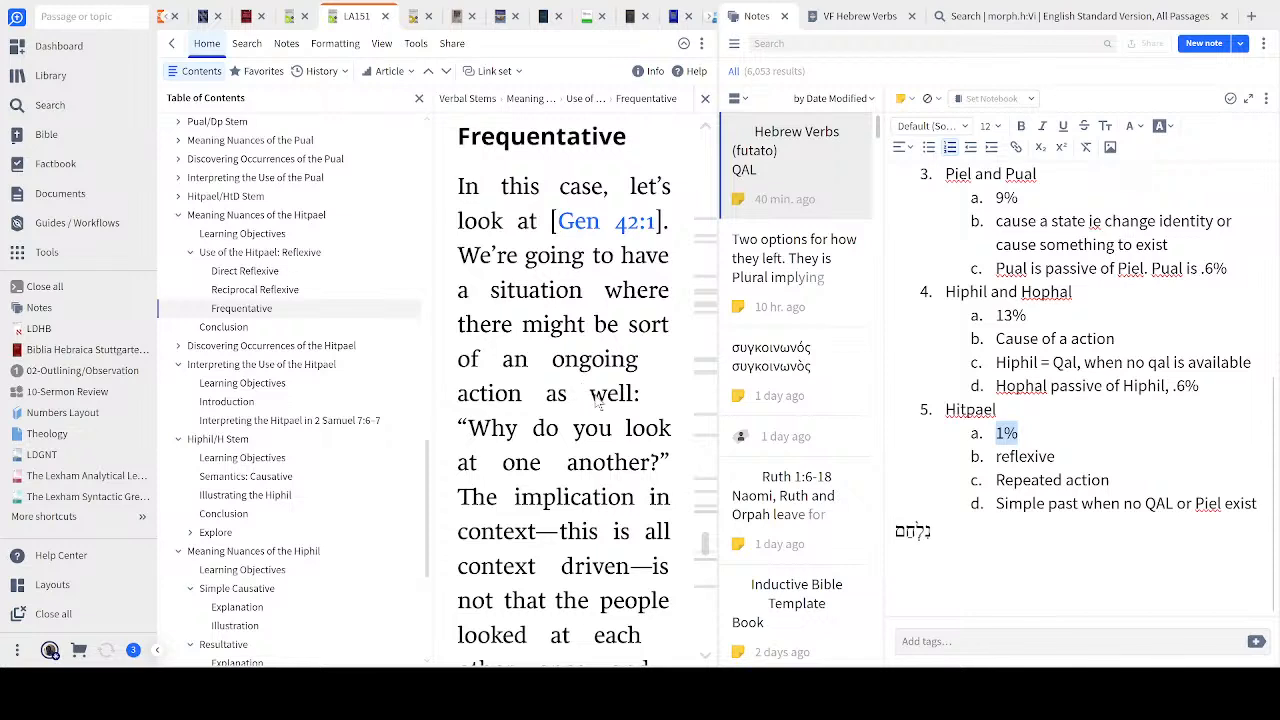
{"action": "left_click_drag", "start_coordinate": [648, 400], "coordinate": [460, 362]}
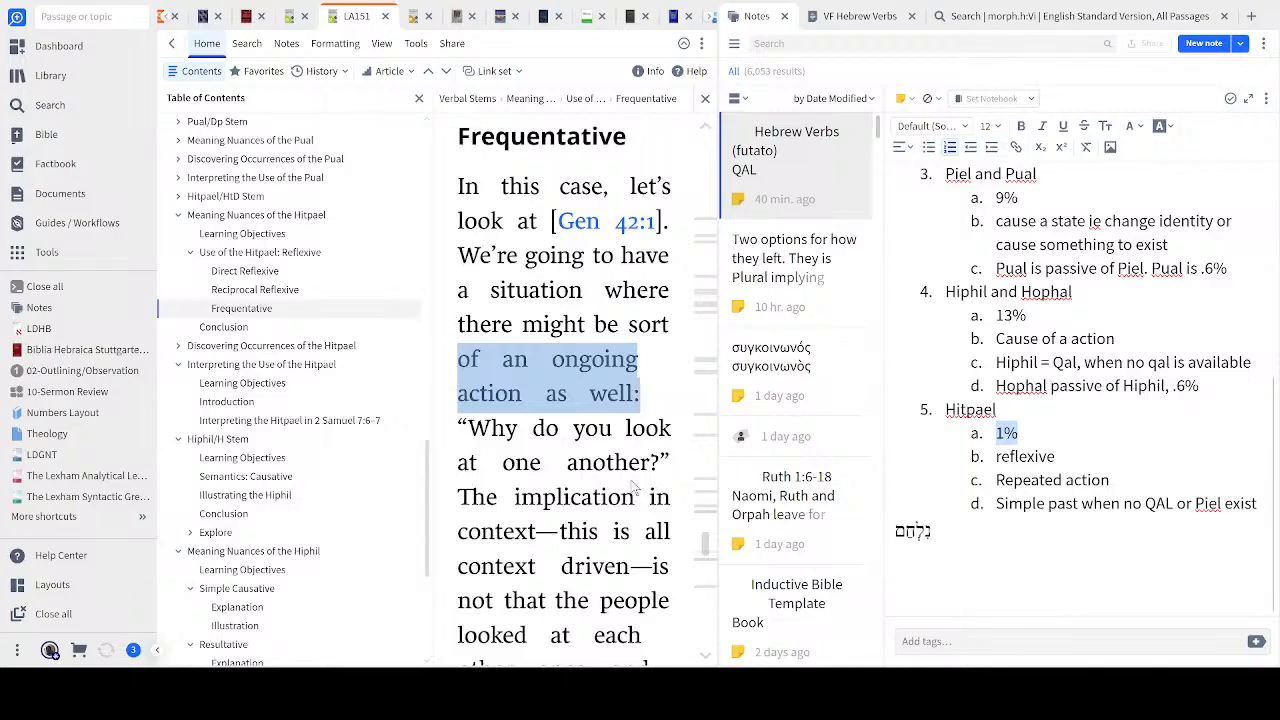
{"action": "left_click", "coordinate": [662, 394]}
{"action": "scroll", "coordinate": [652, 410], "scroll_direction": "down", "scroll_amount": 3}
{"action": "scroll", "coordinate": [652, 410], "scroll_direction": "down", "scroll_amount": 3}
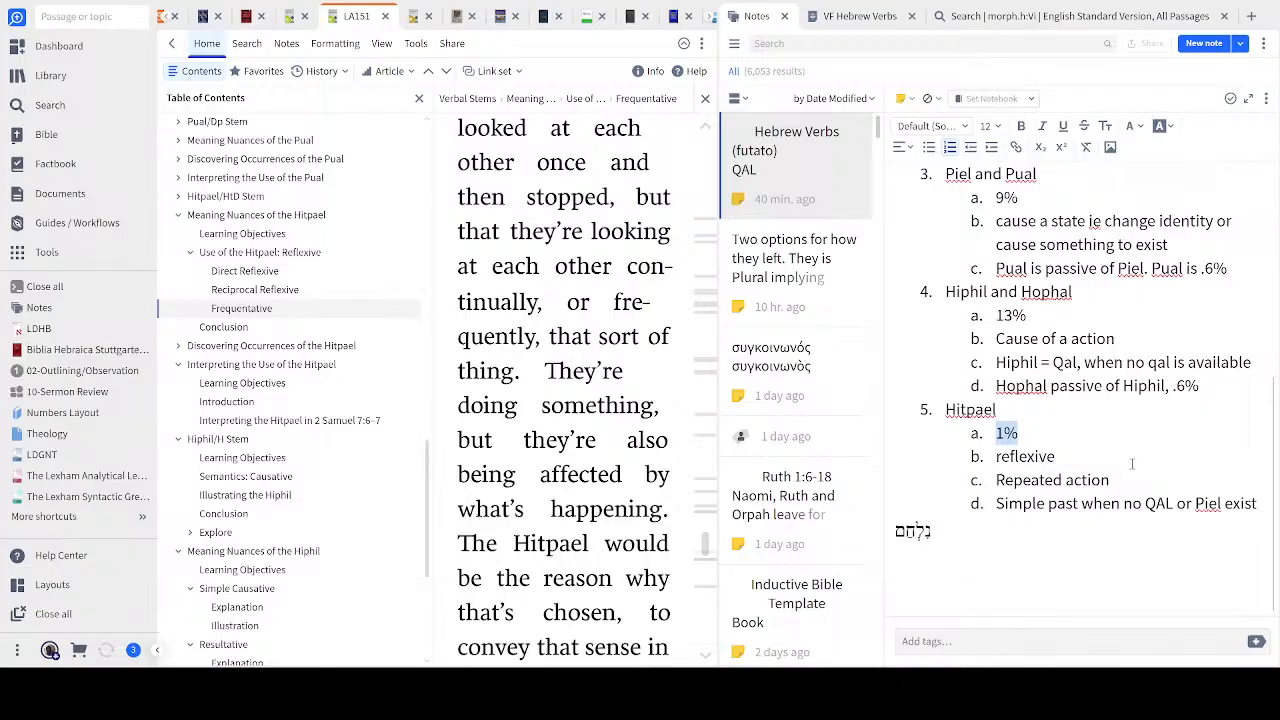
{"action": "left_click_drag", "start_coordinate": [1110, 480], "coordinate": [975, 481]}
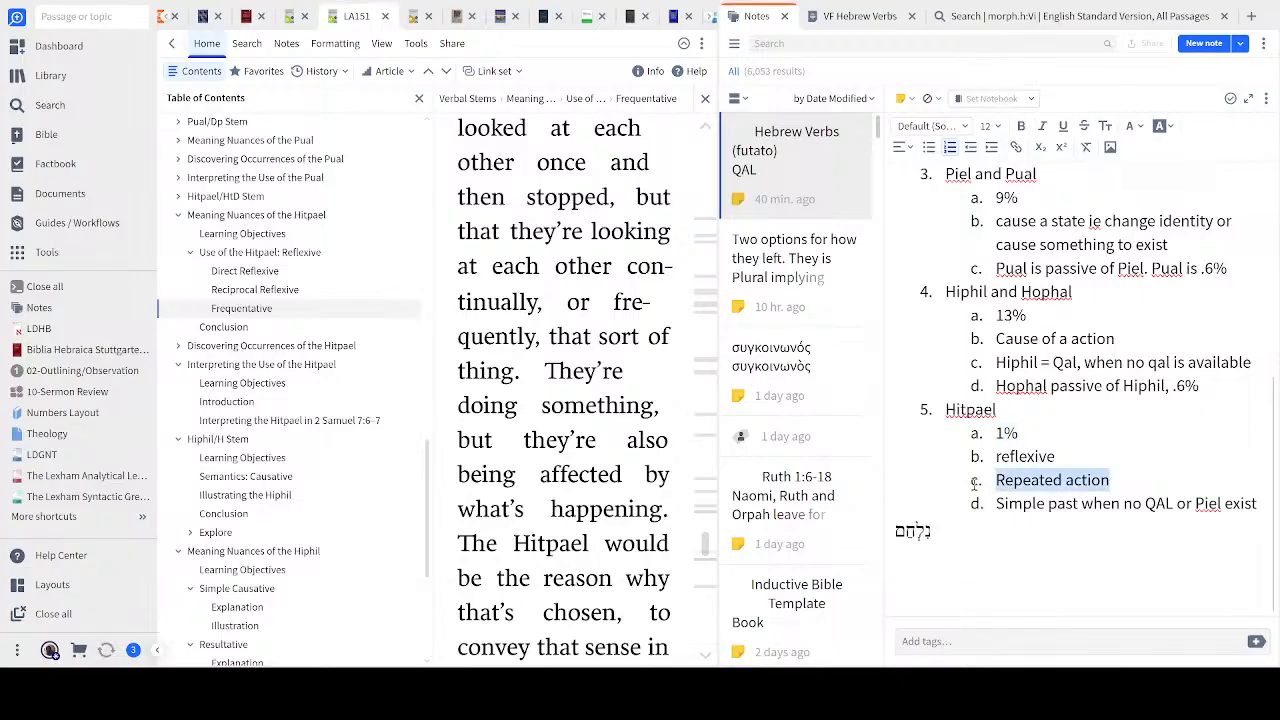
{"action": "left_click", "coordinate": [1128, 478]}
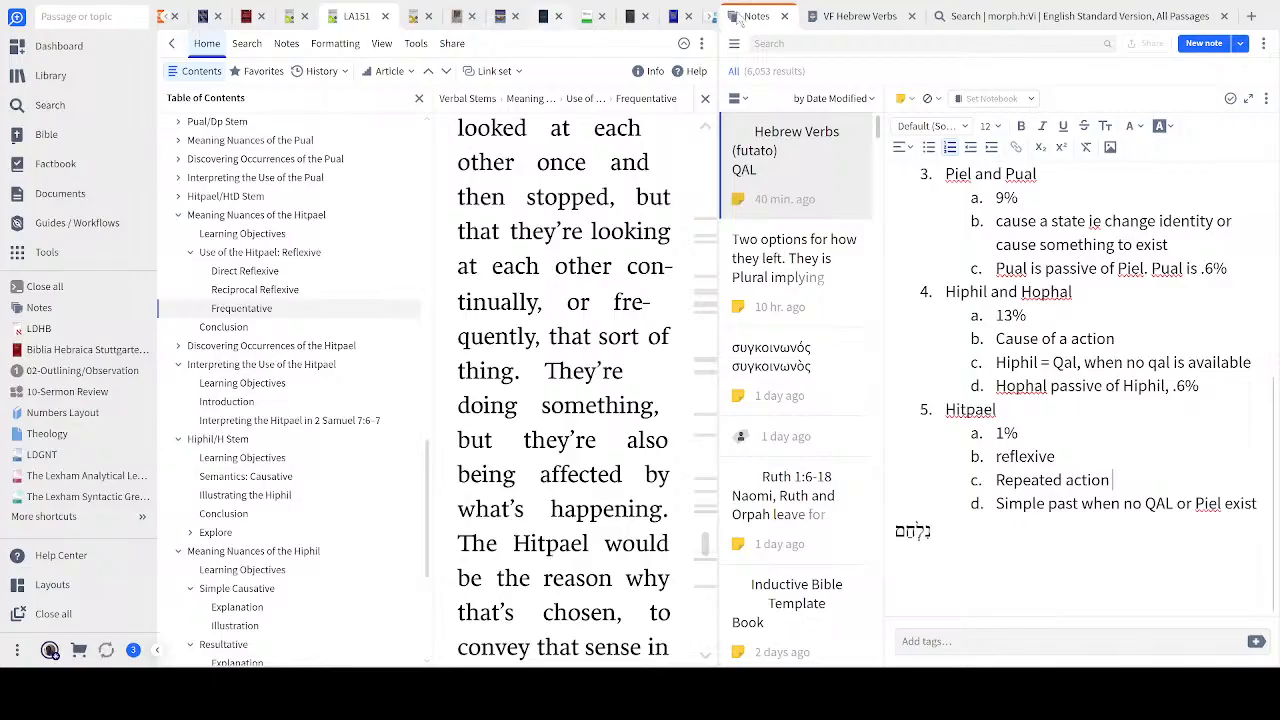
In the VF Hebrew Verbs visual filter, begin a new search row with the Hebrew verb term morph.h:V
{"action": "left_click", "coordinate": [868, 28]}
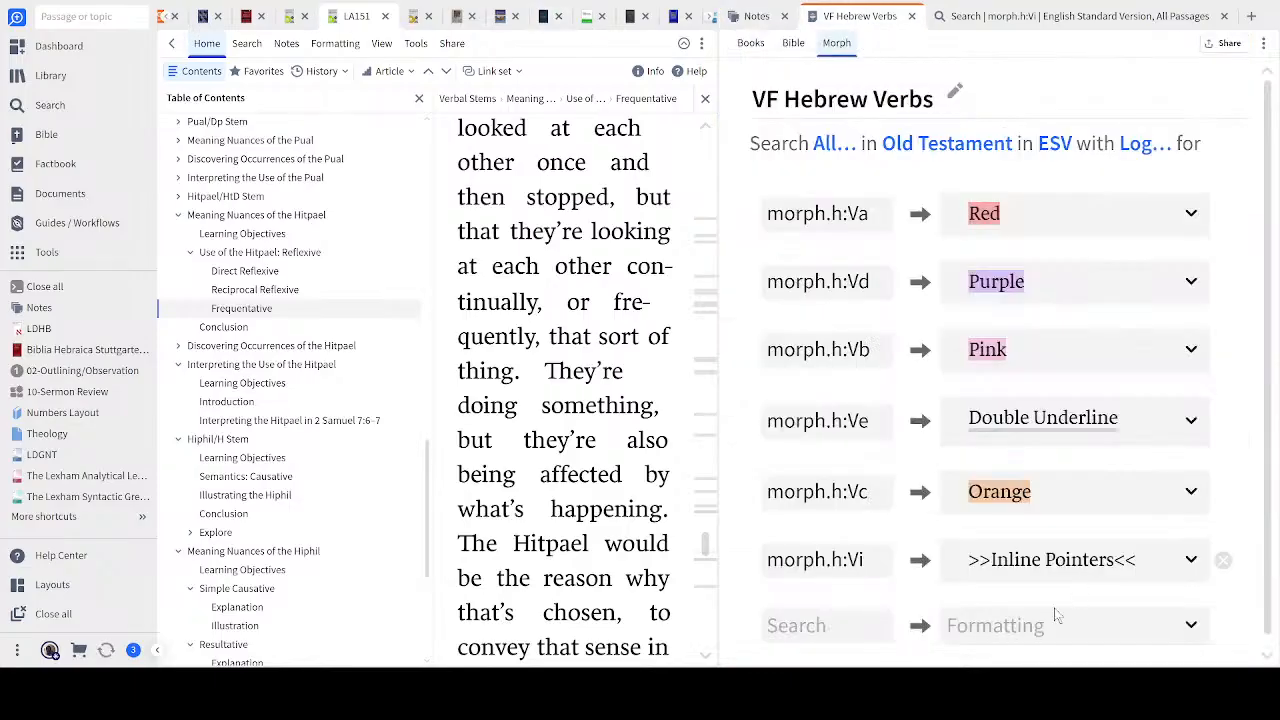
{"action": "left_click", "coordinate": [806, 625]}
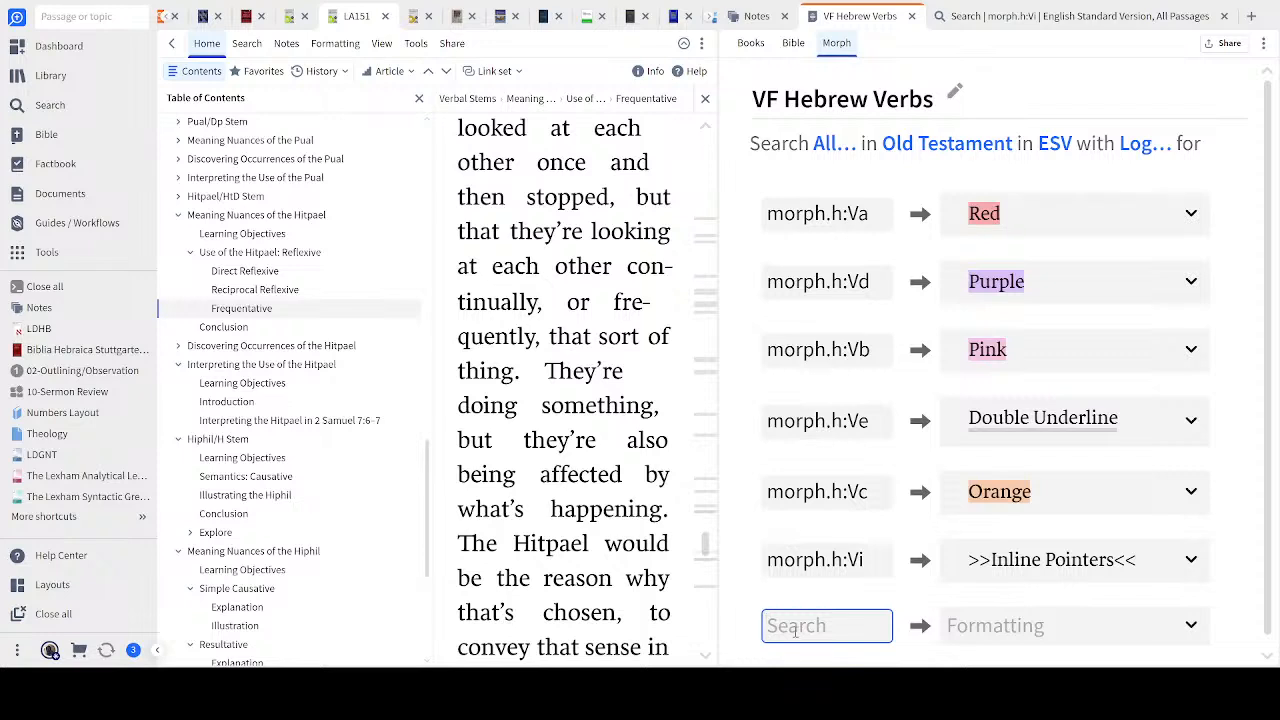
{"action": "type", "text": "@"}
{"action": "left_click", "coordinate": [785, 569]}
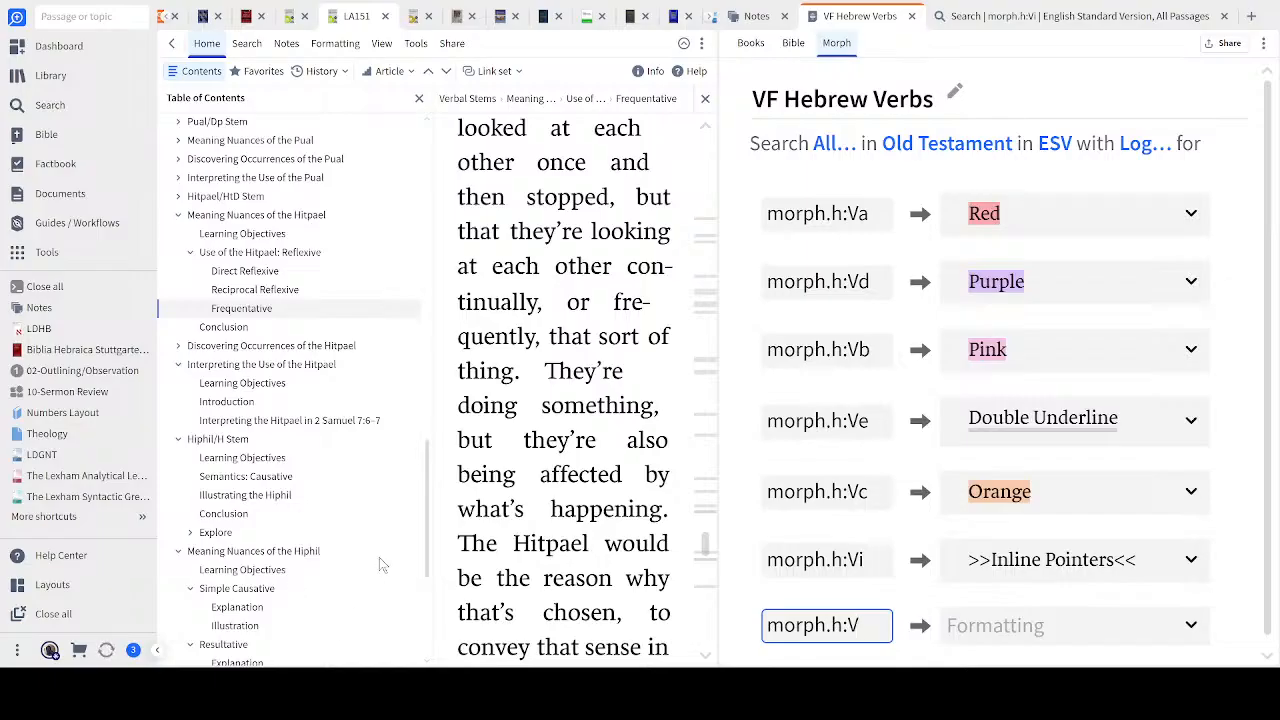
{"action": "type", "text": "g"}
{"action": "key", "text": "BackSpace"}
Replace the earlier query in the Bible search with morph.h:Vg and run it on the English Standard Version
{"action": "left_click", "coordinate": [1008, 17]}
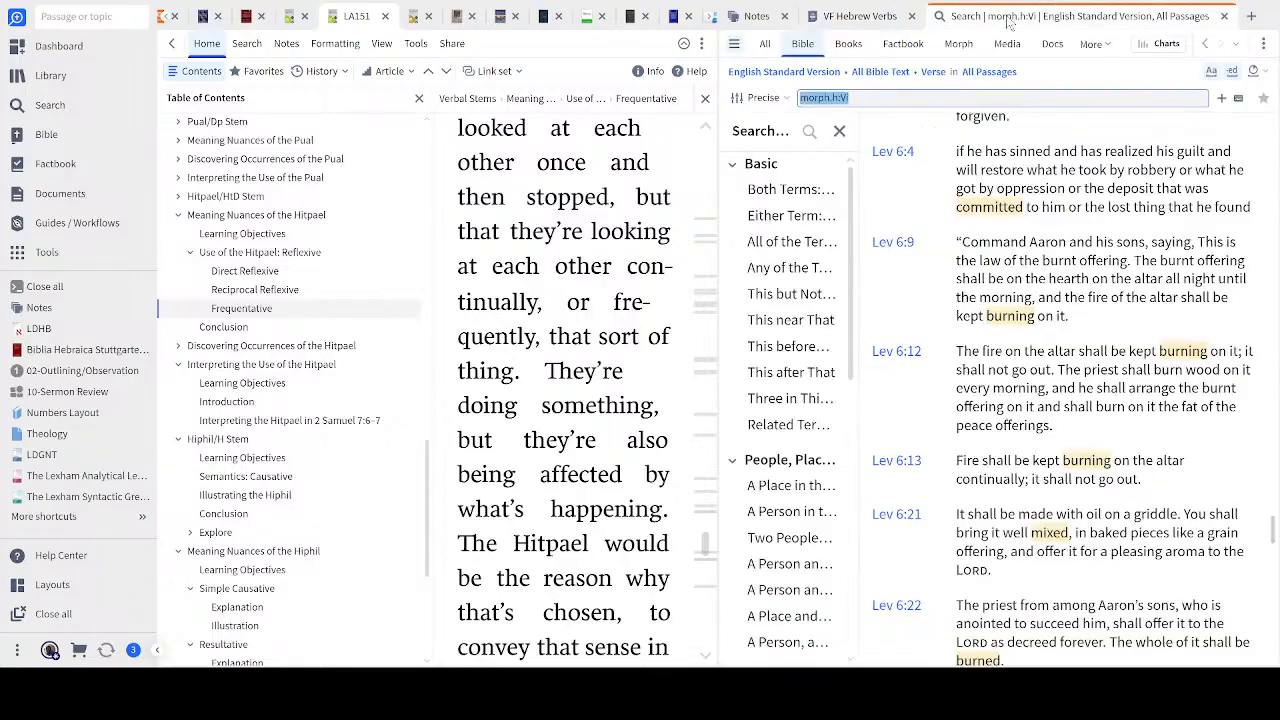
{"action": "left_click", "coordinate": [888, 97]}
{"action": "key", "text": "BackSpace"}
{"action": "key", "text": "BackSpace"}
{"action": "key", "text": "BackSpace"}
{"action": "key", "text": "BackSpace"}
{"action": "key", "text": "BackSpace"}
{"action": "key", "text": "BackSpace"}
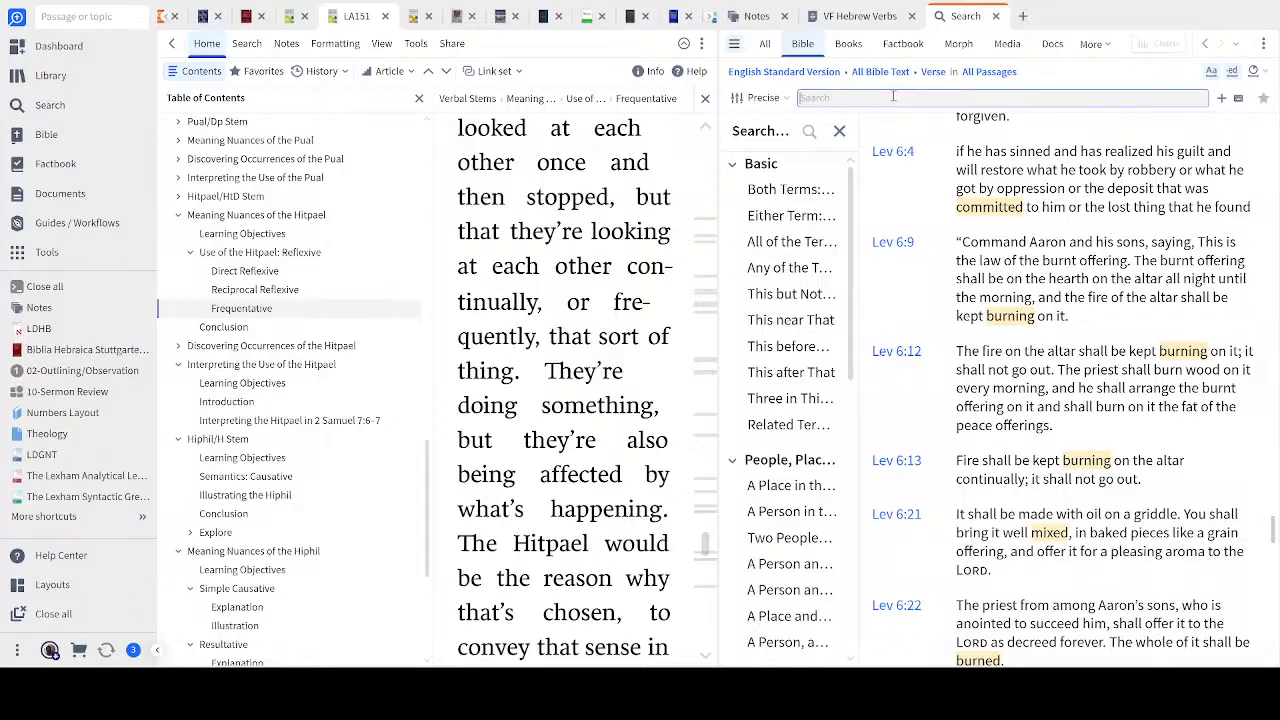
{"action": "type", "text": "@"}
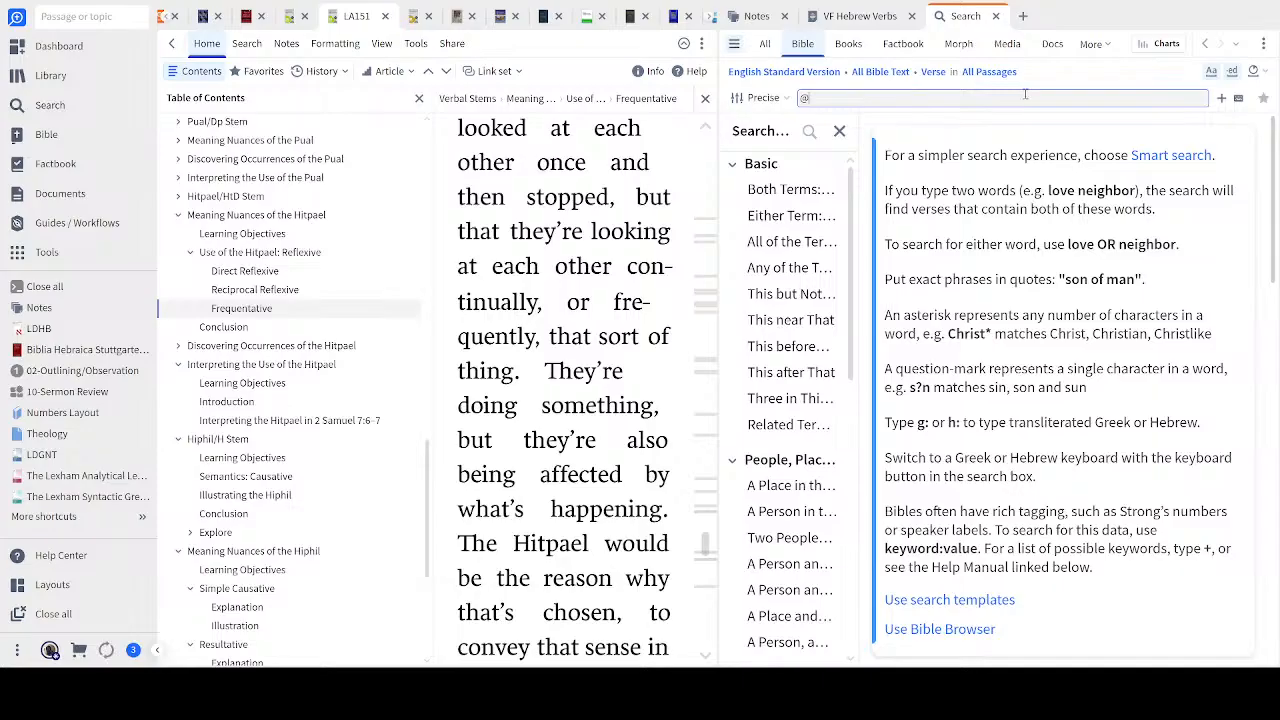
{"action": "left_click", "coordinate": [1180, 329]}
{"action": "type", "text": "g"}
{"action": "key", "text": "Return"}
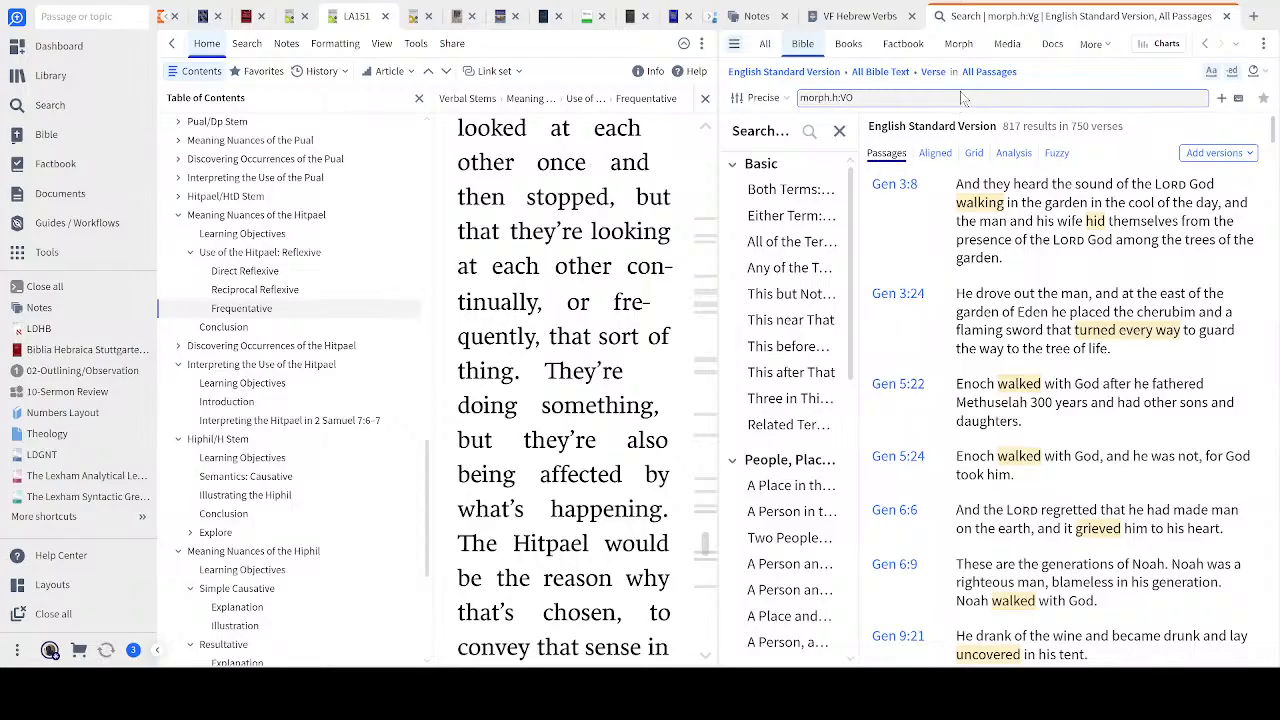
Compare the ESV results for morph.h:VO with those for morph.h:Vg, and clear the query
{"action": "key", "text": "Return"}
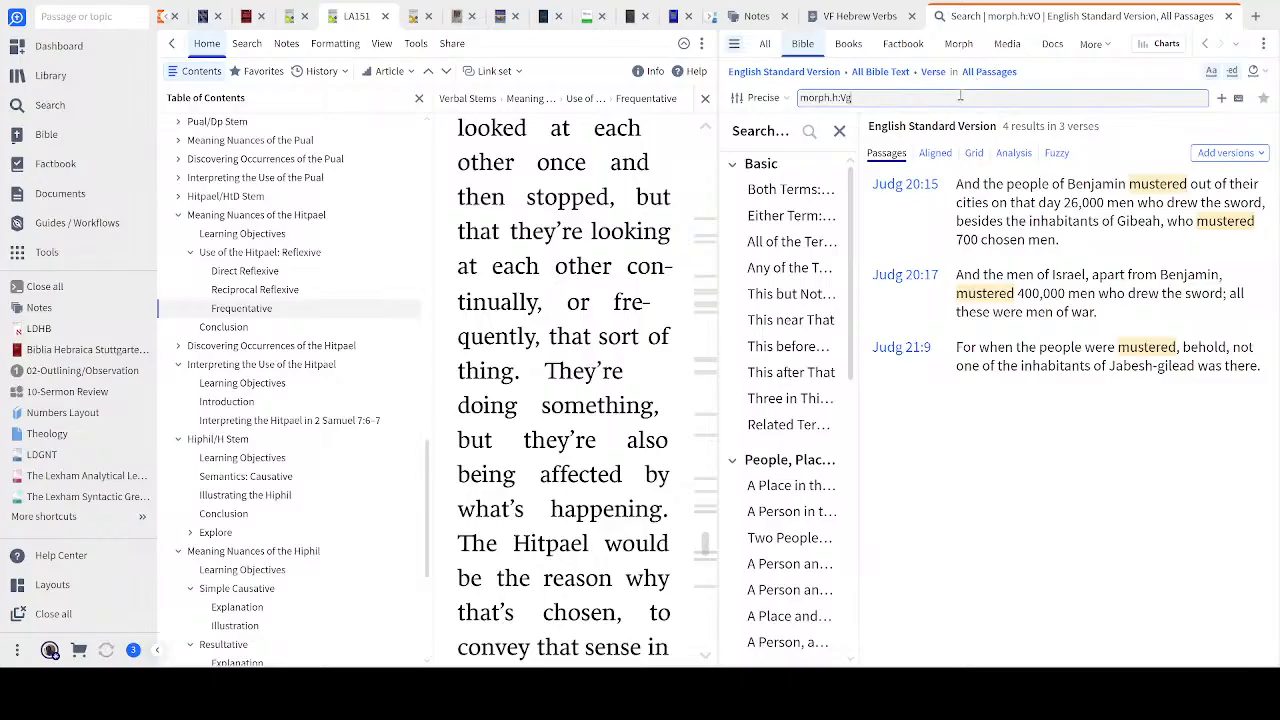
{"action": "key", "text": "Return"}
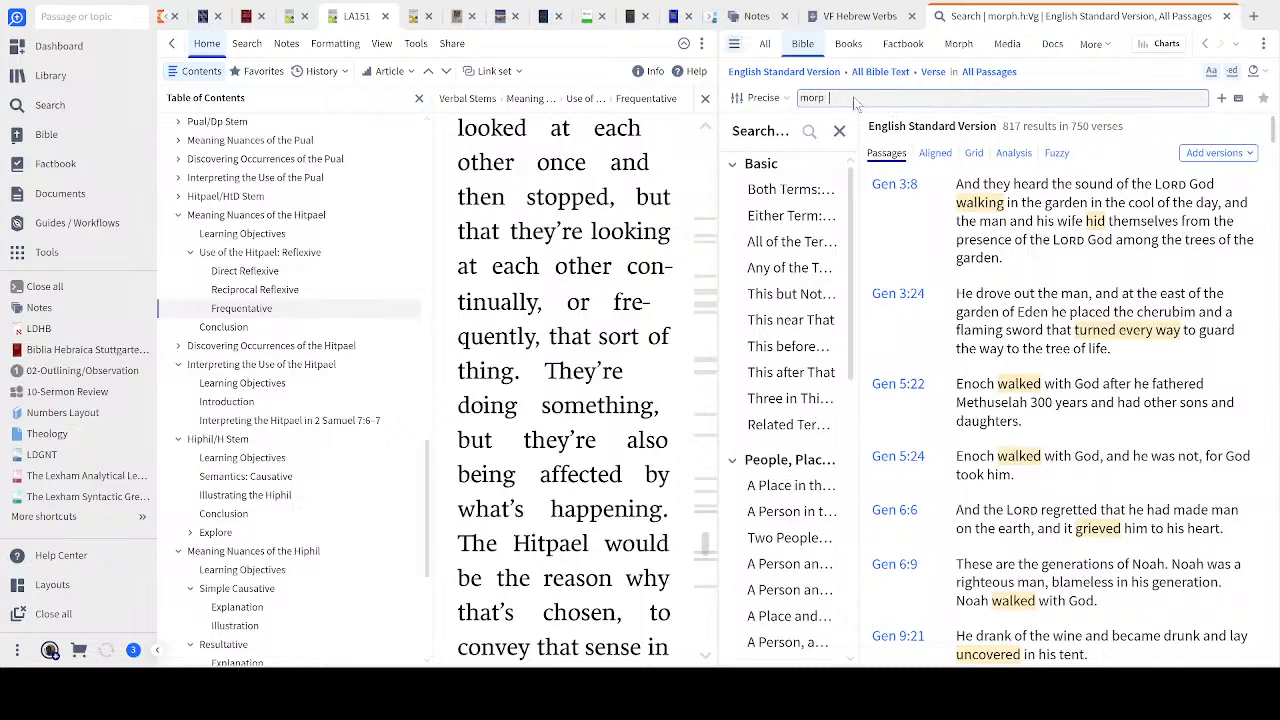
{"action": "key", "text": "BackSpace"}
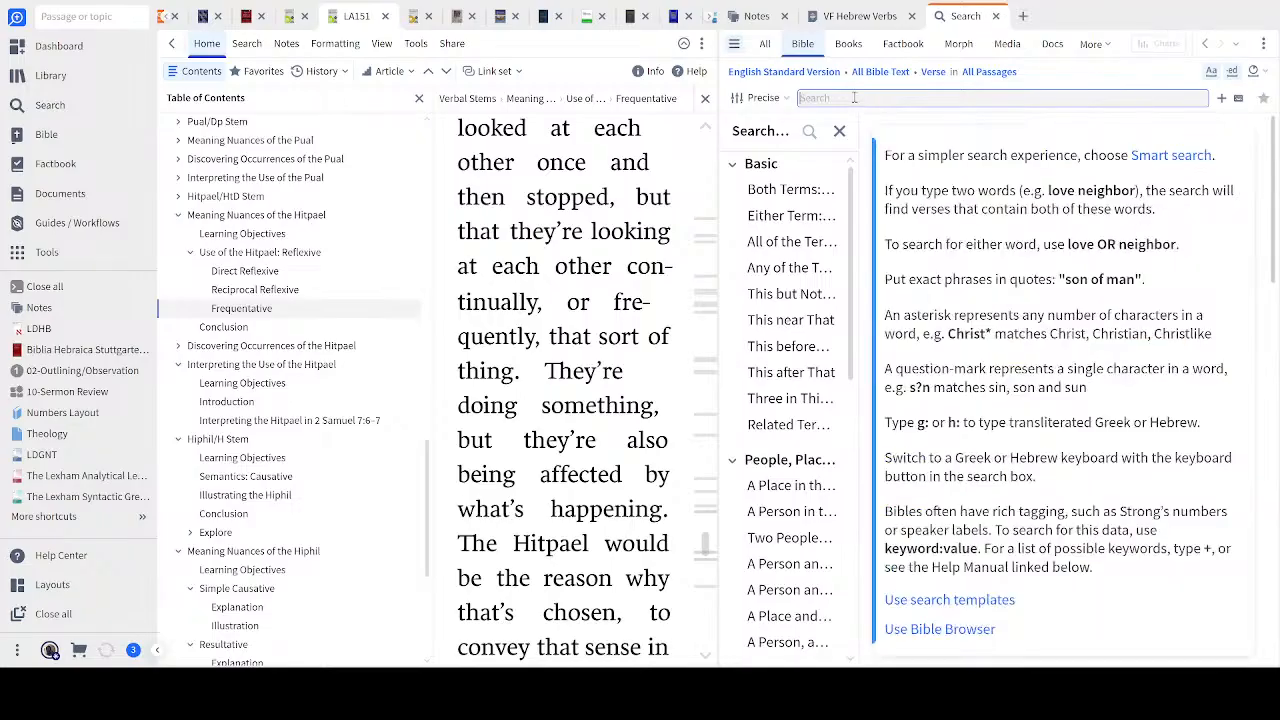
In the VF Hebrew Verbs filter, complete the last row's search as morph.h:Vg and set its formatting to Green
{"action": "left_click", "coordinate": [856, 20]}
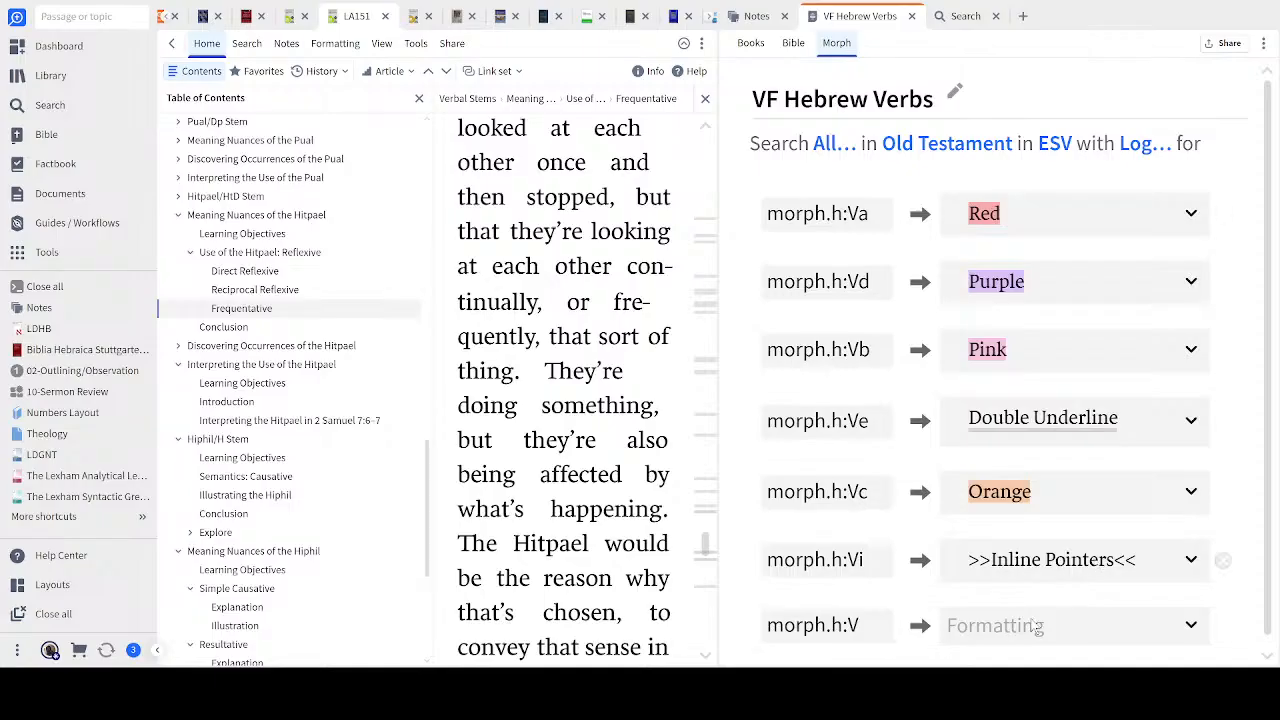
{"action": "left_click", "coordinate": [863, 625]}
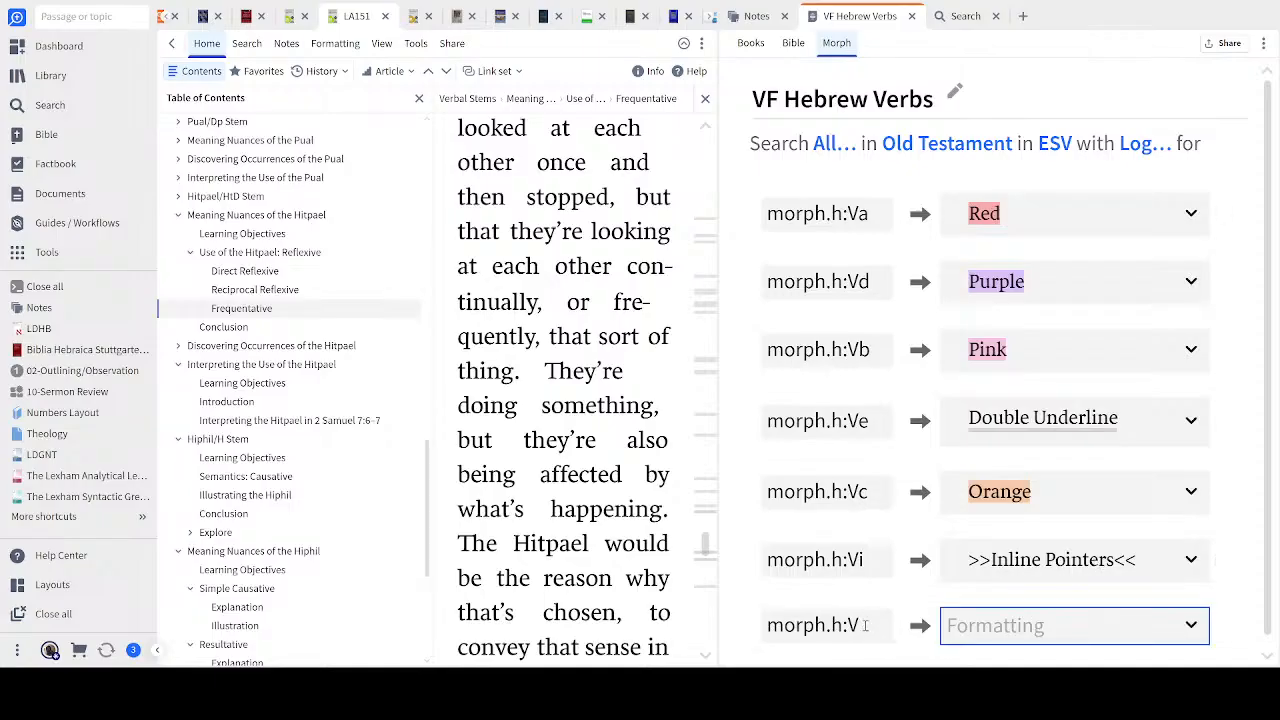
{"action": "left_click", "coordinate": [864, 626]}
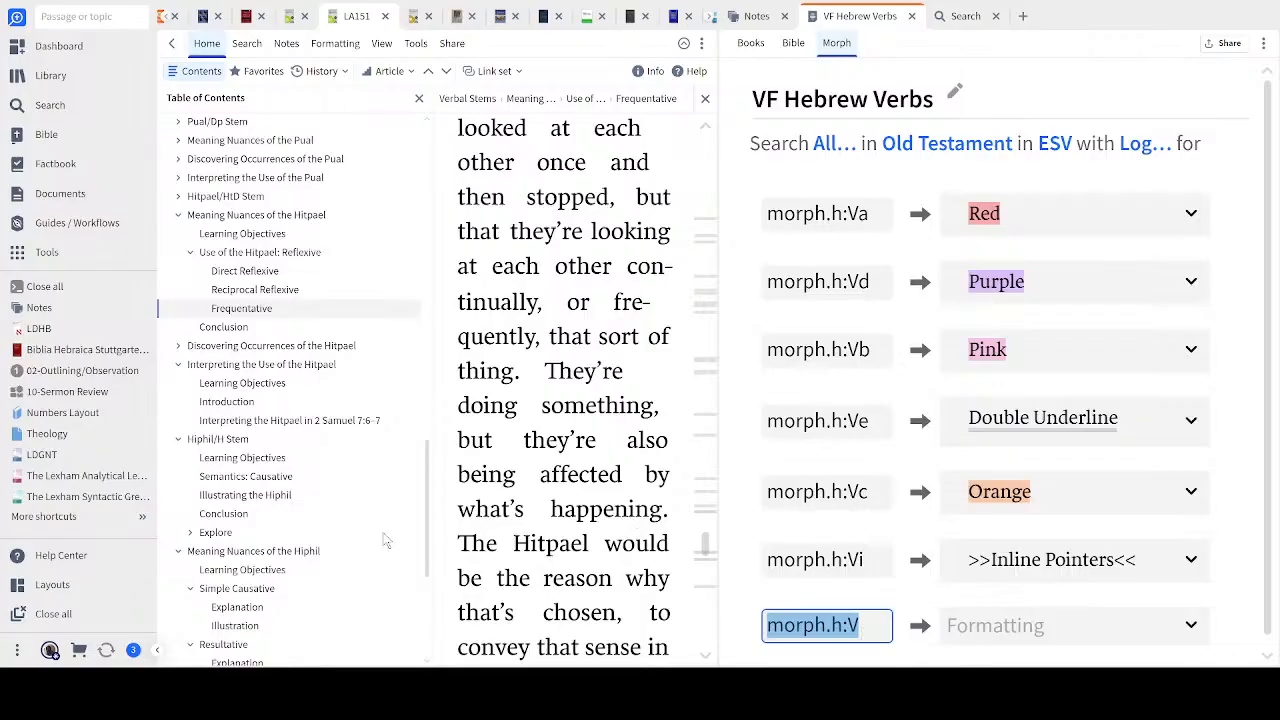
{"action": "key", "text": "End"}
{"action": "type", "text": "g"}
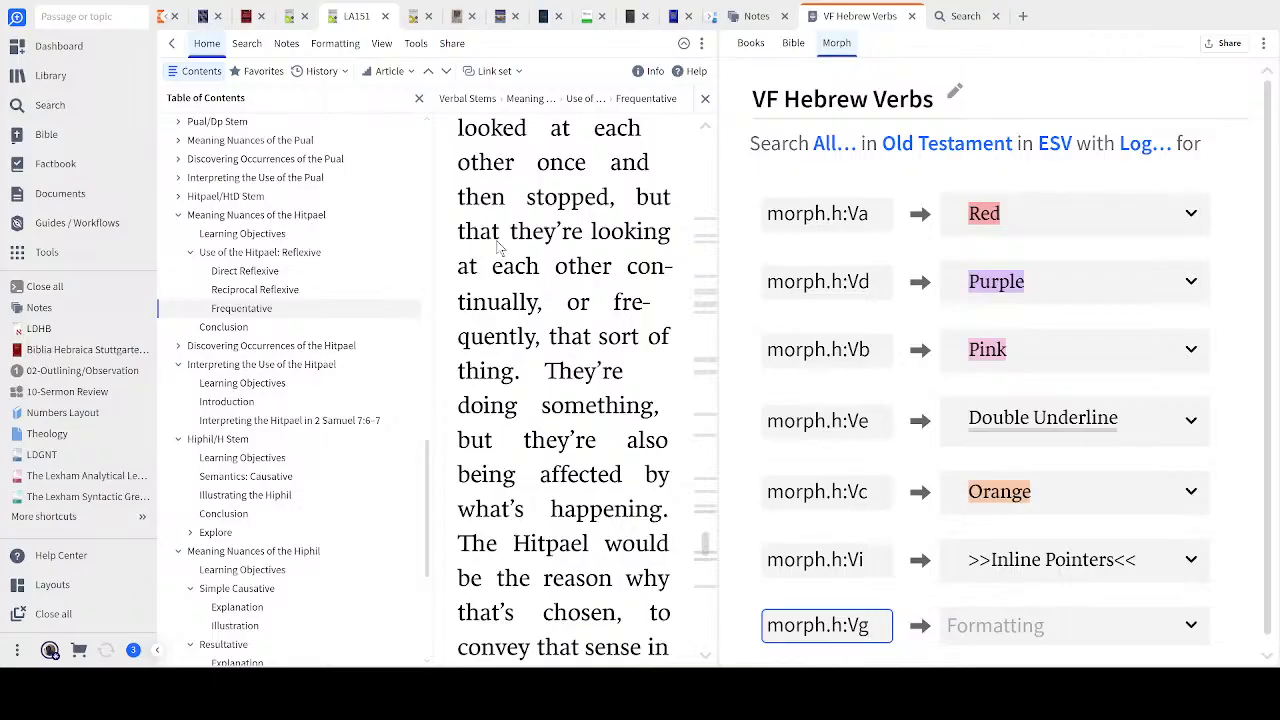
{"action": "left_click", "coordinate": [1030, 78]}
{"action": "left_click", "coordinate": [1184, 634]}
{"action": "left_click", "coordinate": [1020, 250]}
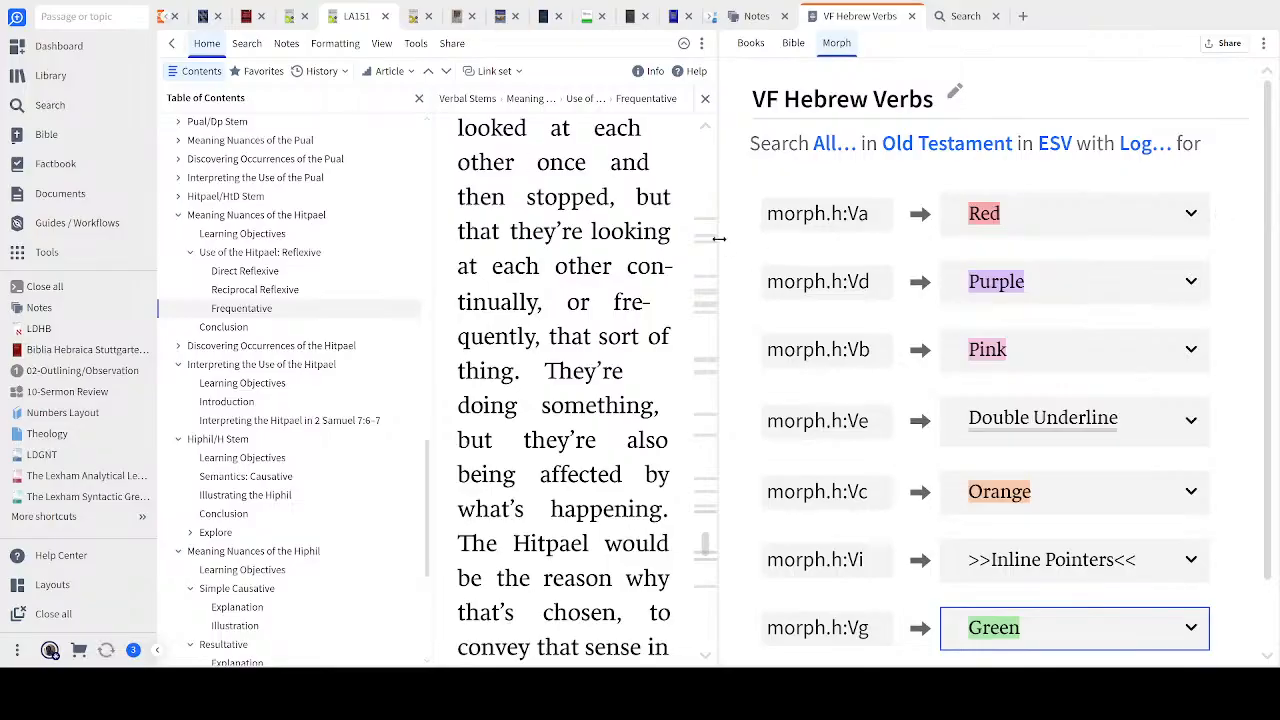
Widen the resource pane beside the visual filter and open the ESV at Joshua 1:18–2:1, clearing its text selection
{"action": "left_click_drag", "start_coordinate": [718, 238], "coordinate": [900, 246]}
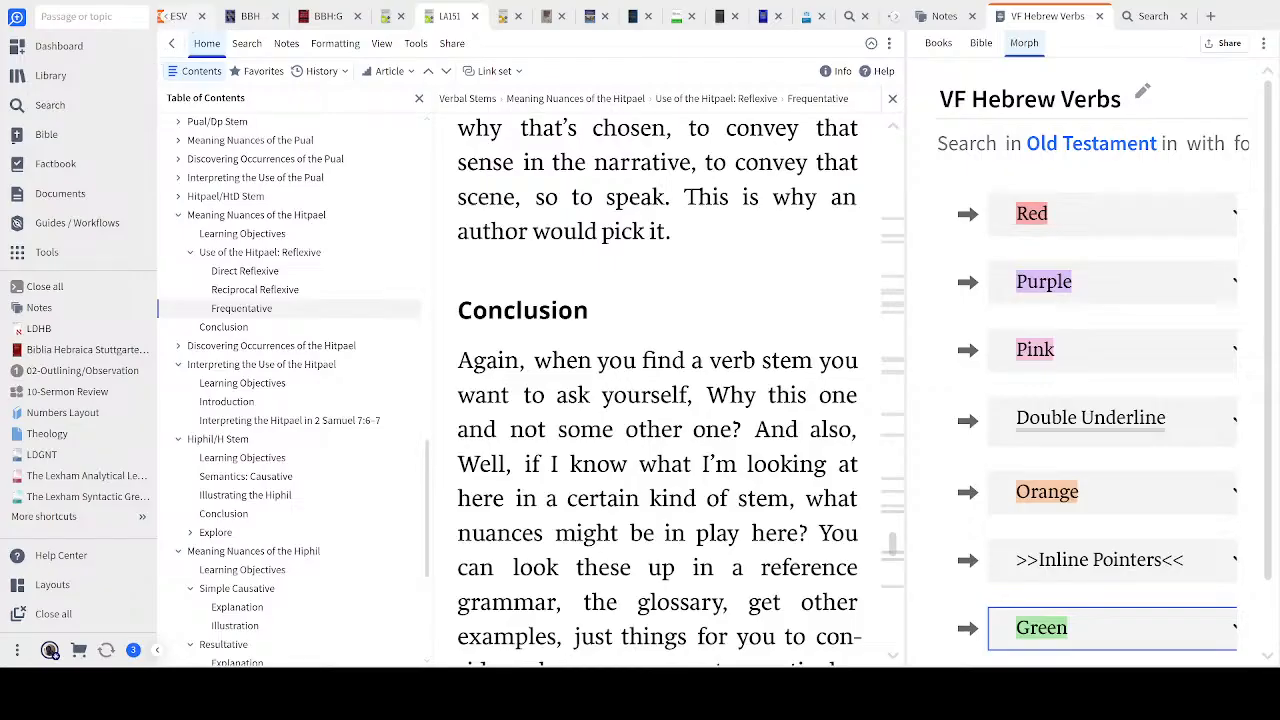
{"action": "left_click", "coordinate": [180, 17]}
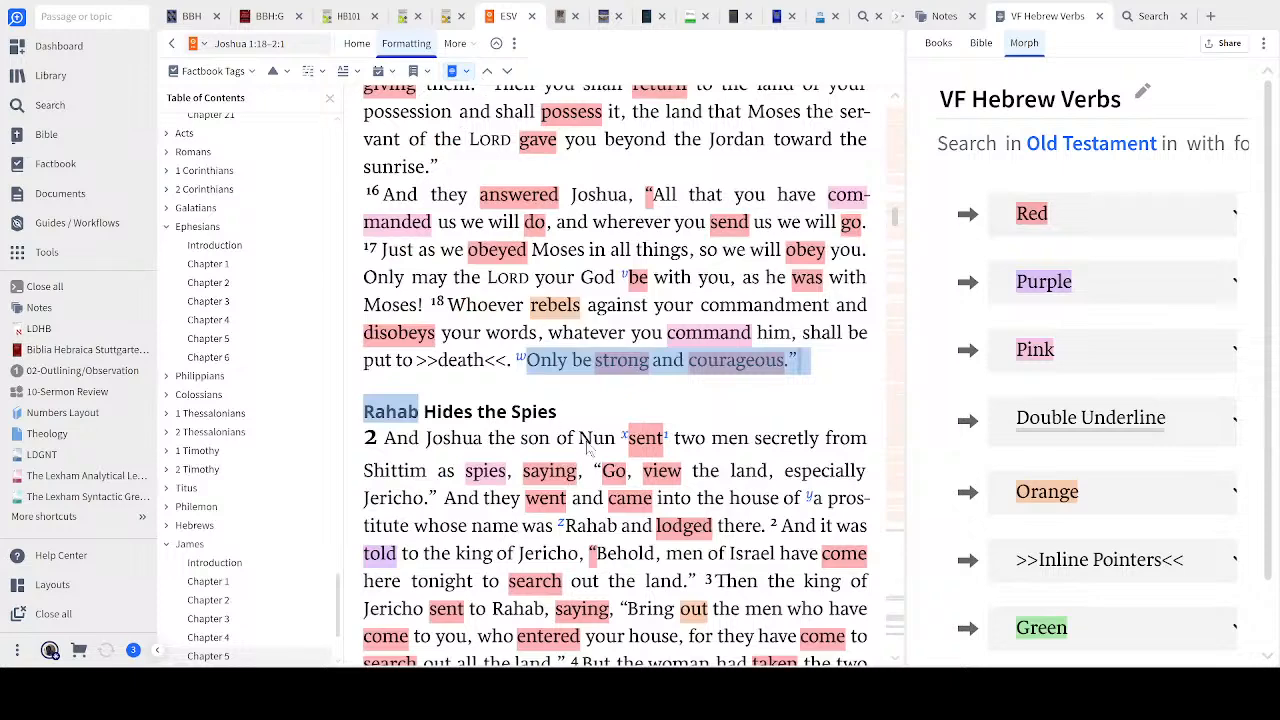
{"action": "key", "text": "ctrl+Tab"}
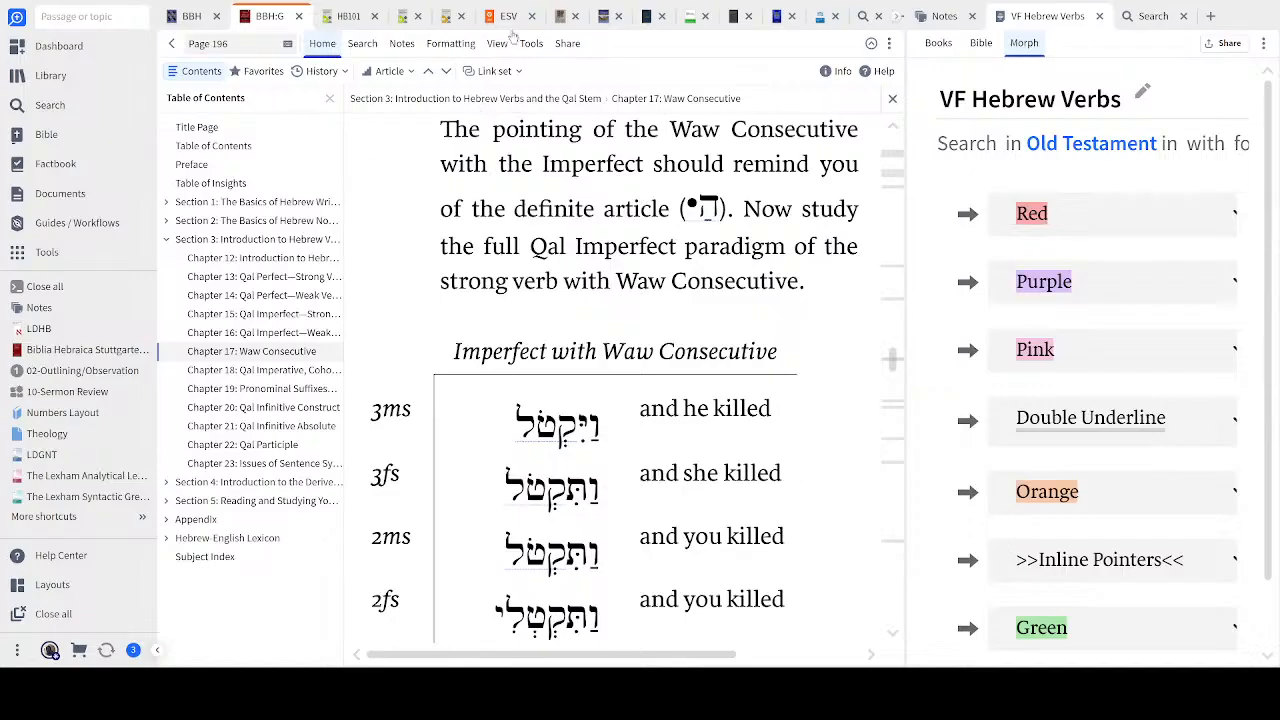
{"action": "left_click_drag", "start_coordinate": [513, 37], "coordinate": [511, 25]}
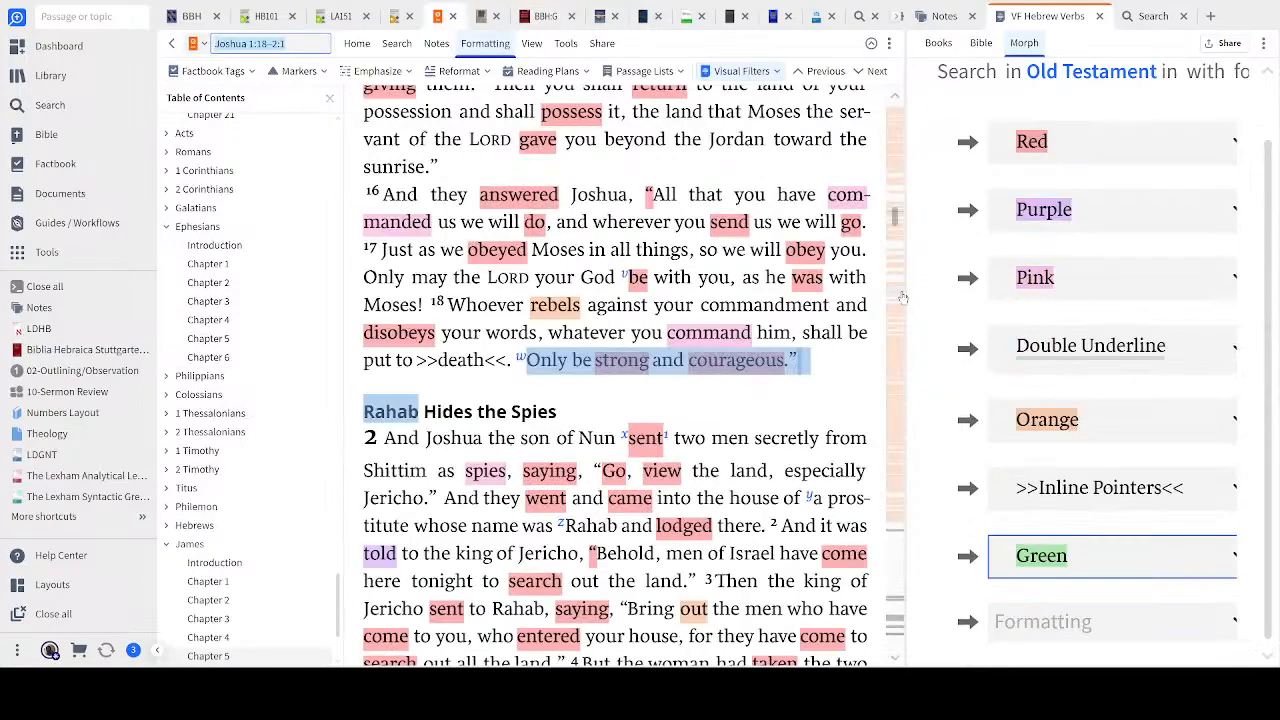
{"action": "left_click", "coordinate": [793, 413]}
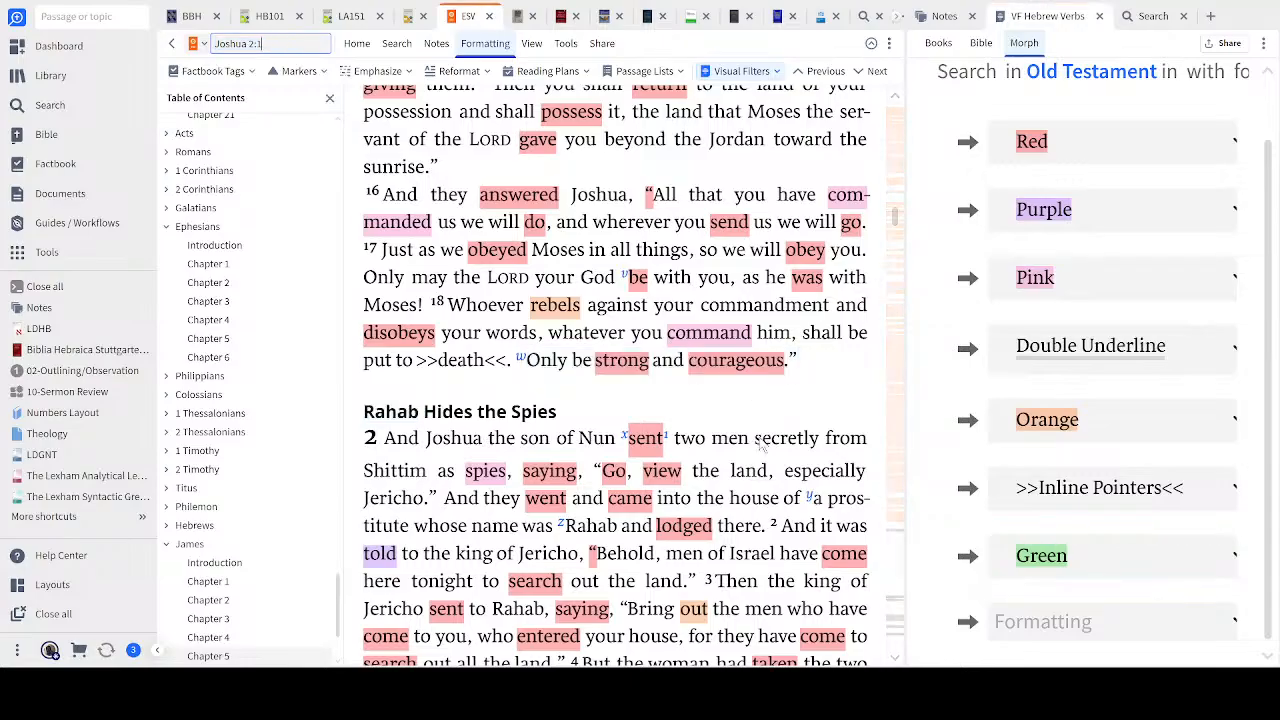
Look through Deuteronomy 33–34 and Joshua 1 in the ESV for the filter's stem marks, including the green ones
{"action": "scroll", "coordinate": [760, 442], "scroll_direction": "up", "scroll_amount": 2}
{"action": "scroll", "coordinate": [762, 440], "scroll_direction": "up", "scroll_amount": 6}
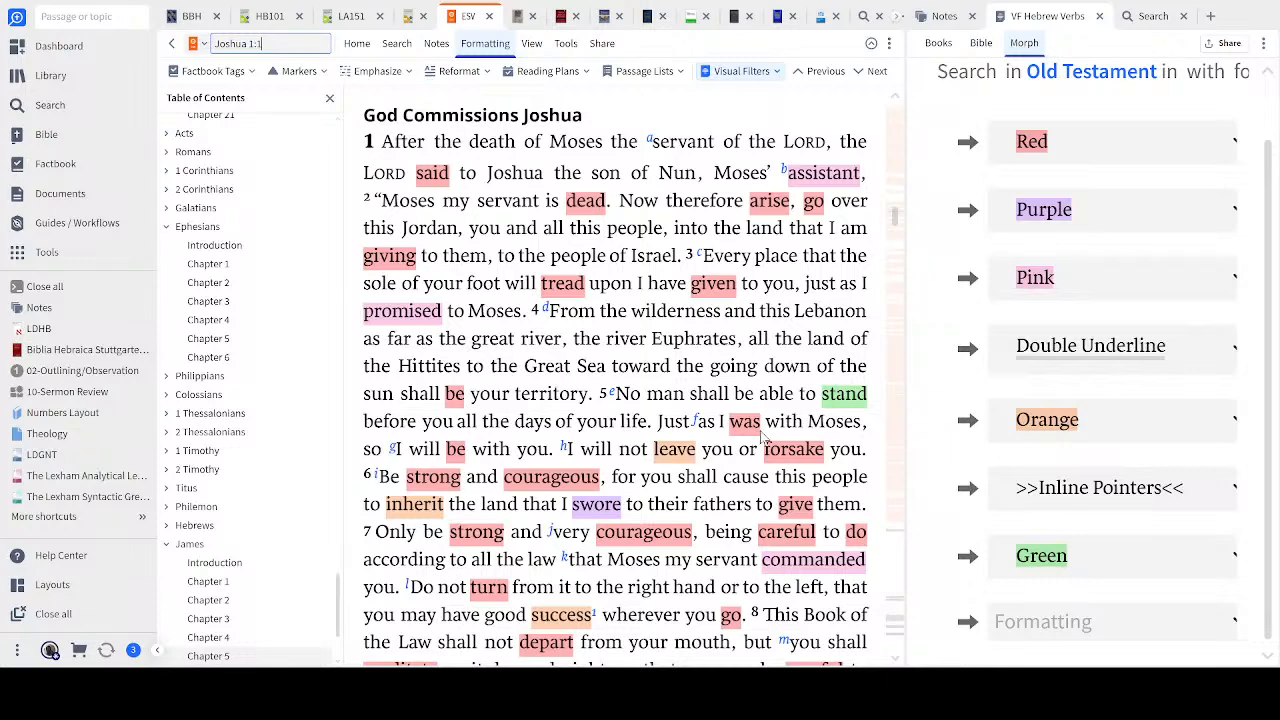
{"action": "scroll", "coordinate": [760, 432], "scroll_direction": "up", "scroll_amount": 4}
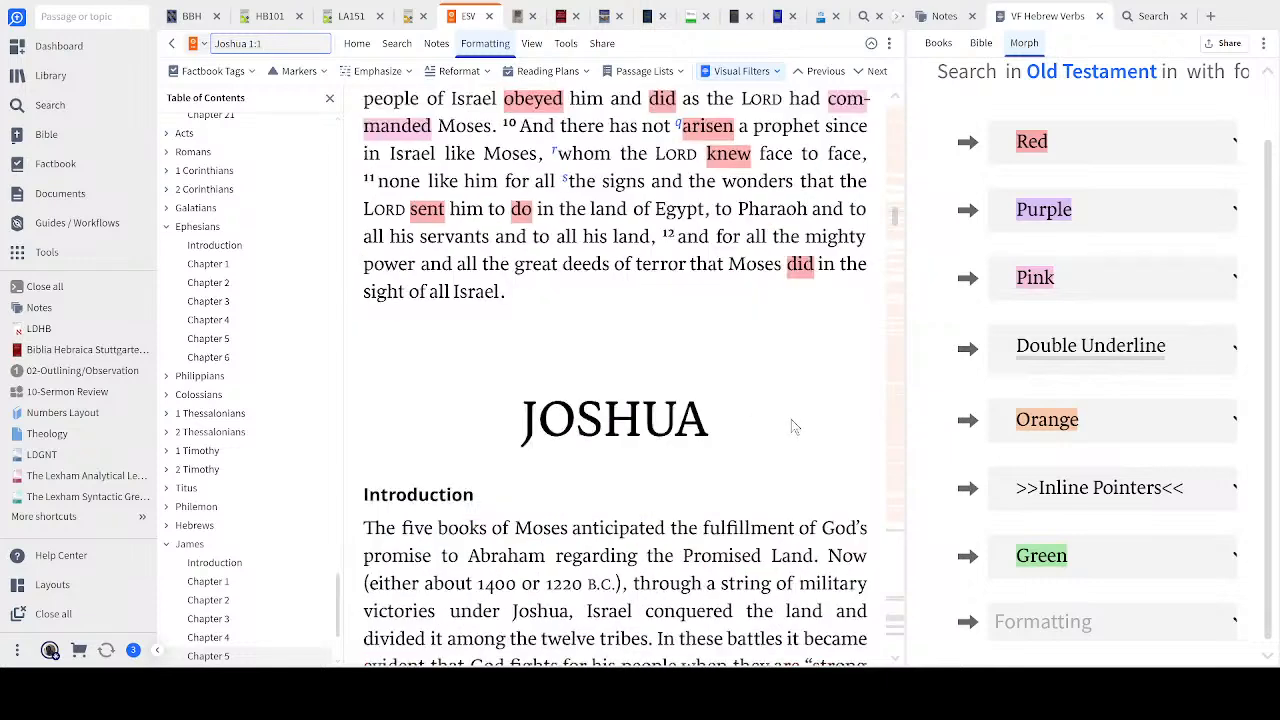
{"action": "scroll", "coordinate": [793, 415], "scroll_direction": "down", "scroll_amount": 5}
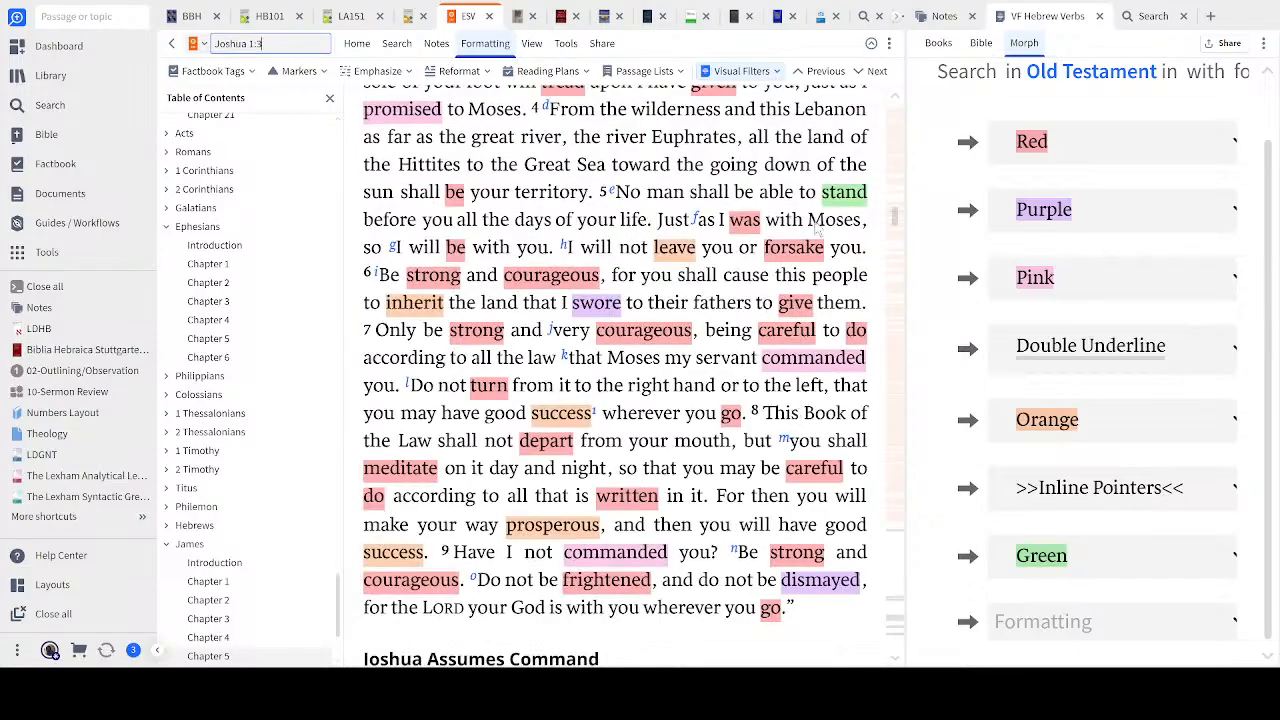
{"action": "scroll", "coordinate": [714, 200], "scroll_direction": "up", "scroll_amount": 6}
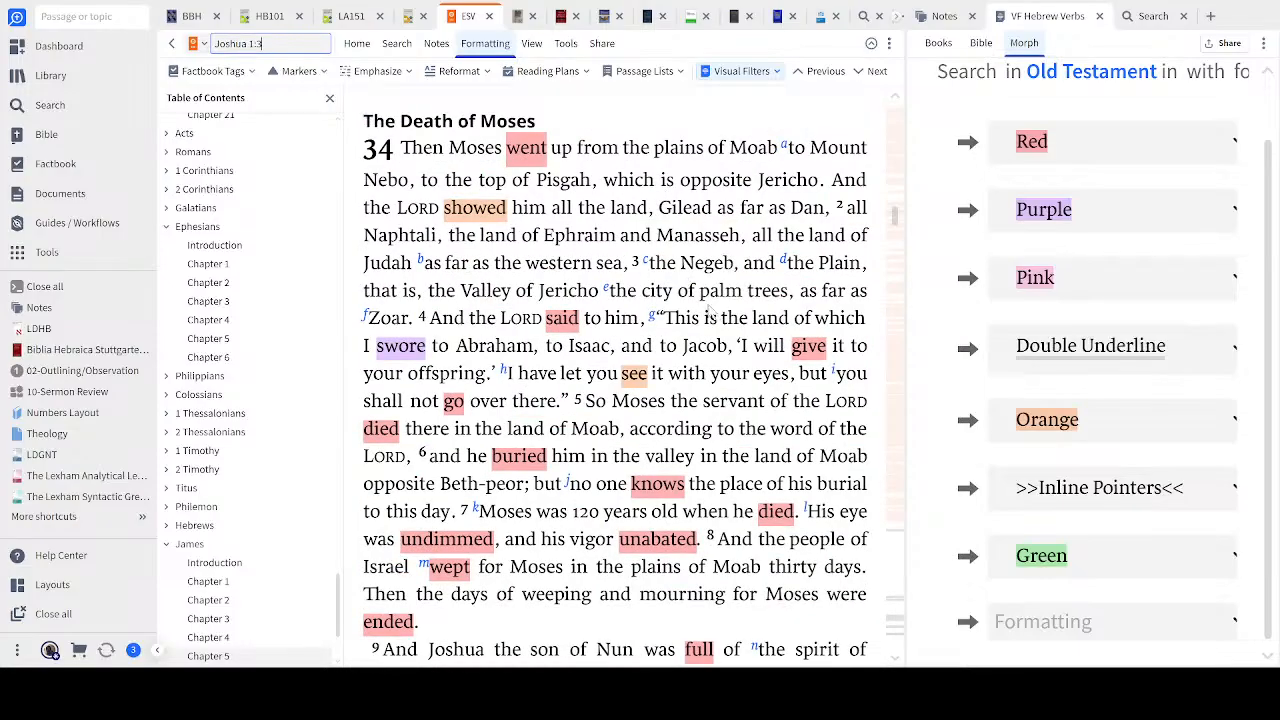
{"action": "scroll", "coordinate": [778, 292], "scroll_direction": "up", "scroll_amount": 2}
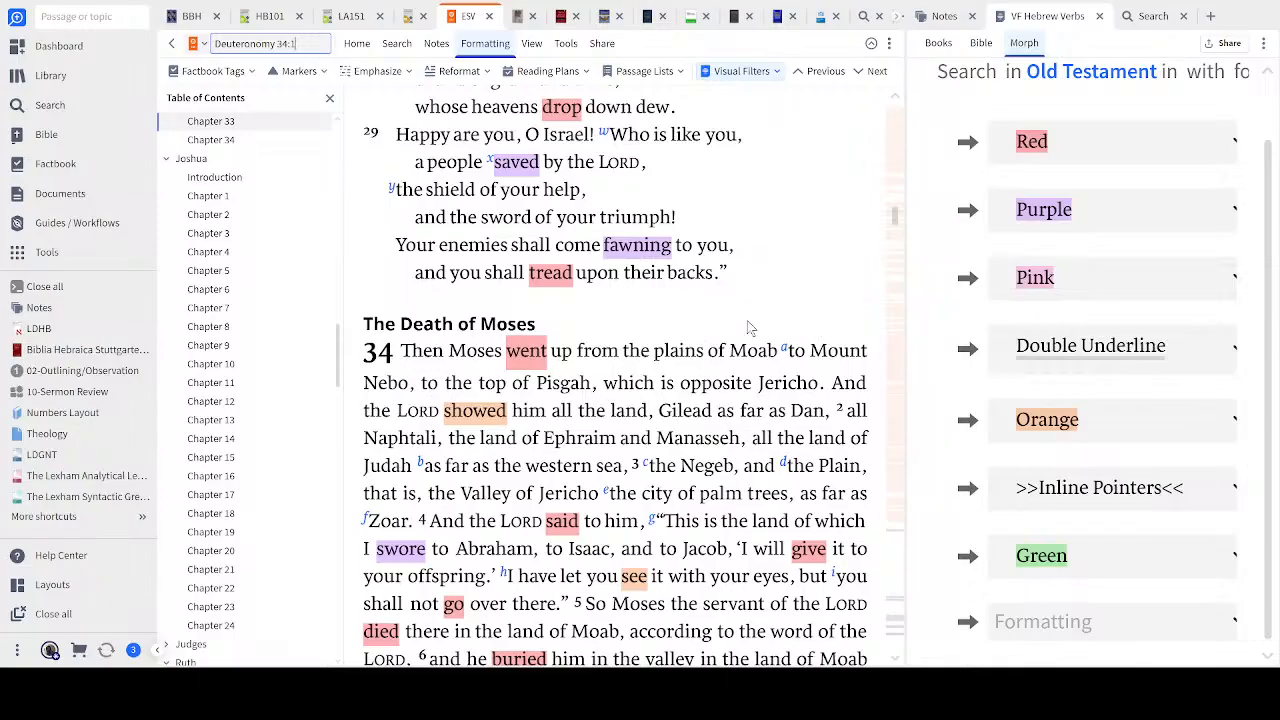
{"action": "scroll", "coordinate": [752, 335], "scroll_direction": "down", "scroll_amount": 3}
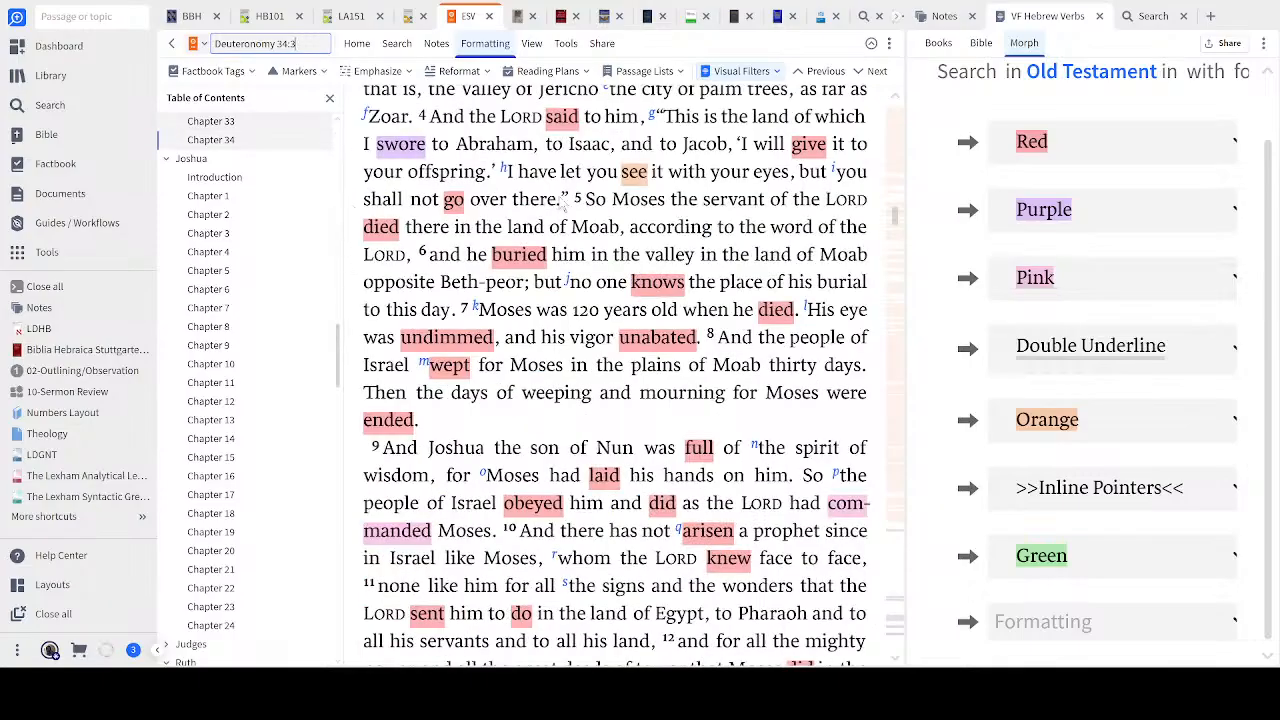
{"action": "double_click", "coordinate": [600, 227]}
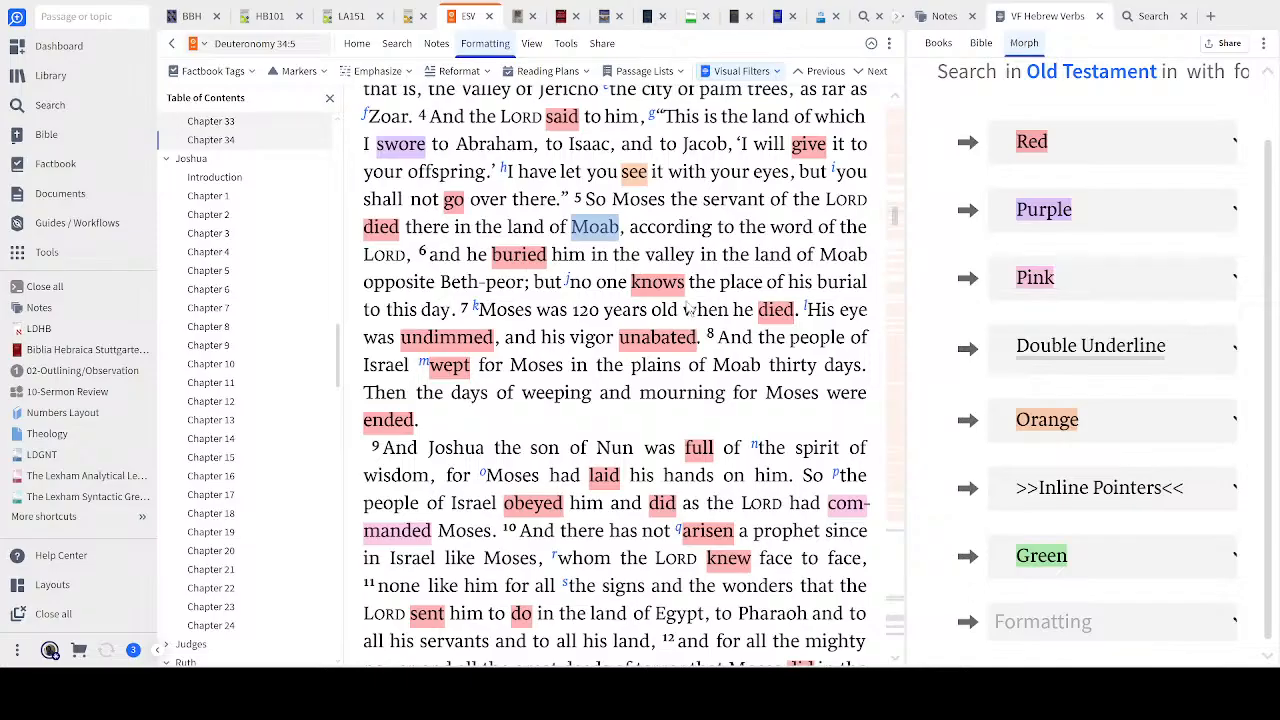
{"action": "scroll", "coordinate": [690, 310], "scroll_direction": "down", "scroll_amount": 5}
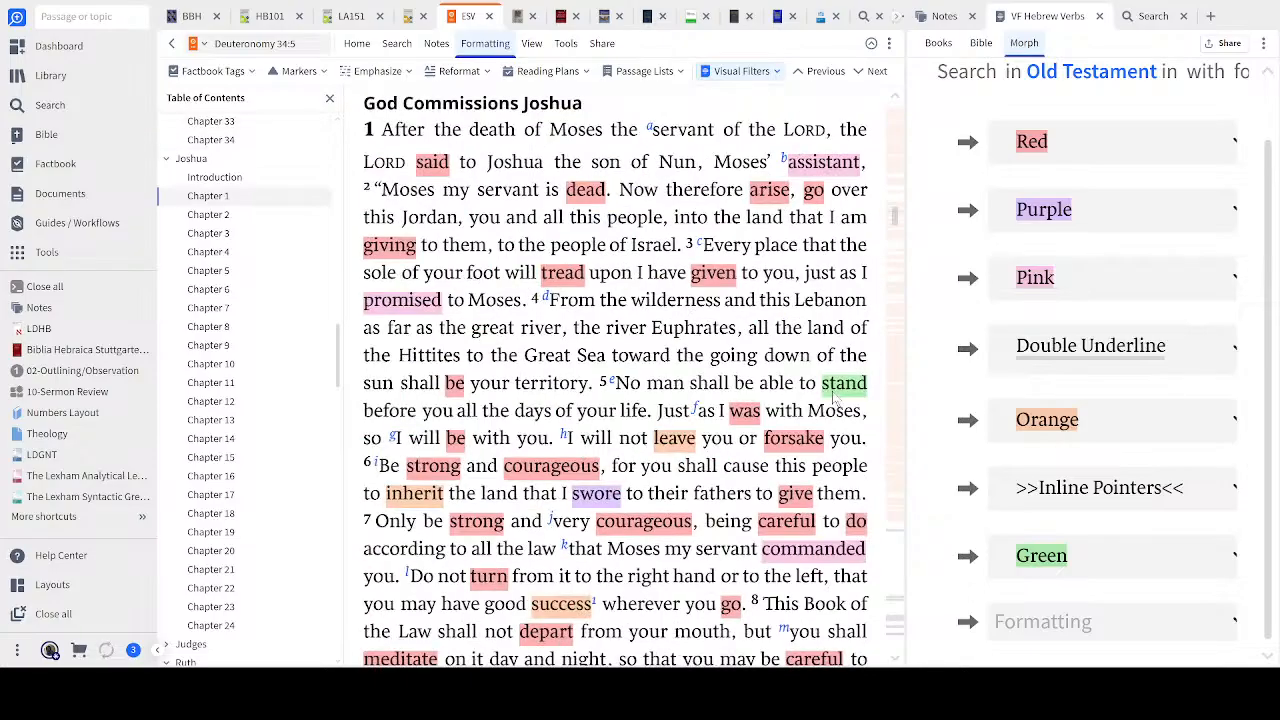
Open the Hebrew Verbs note and widen the notes pane to read its list of verb stems
{"action": "left_click", "coordinate": [943, 17]}
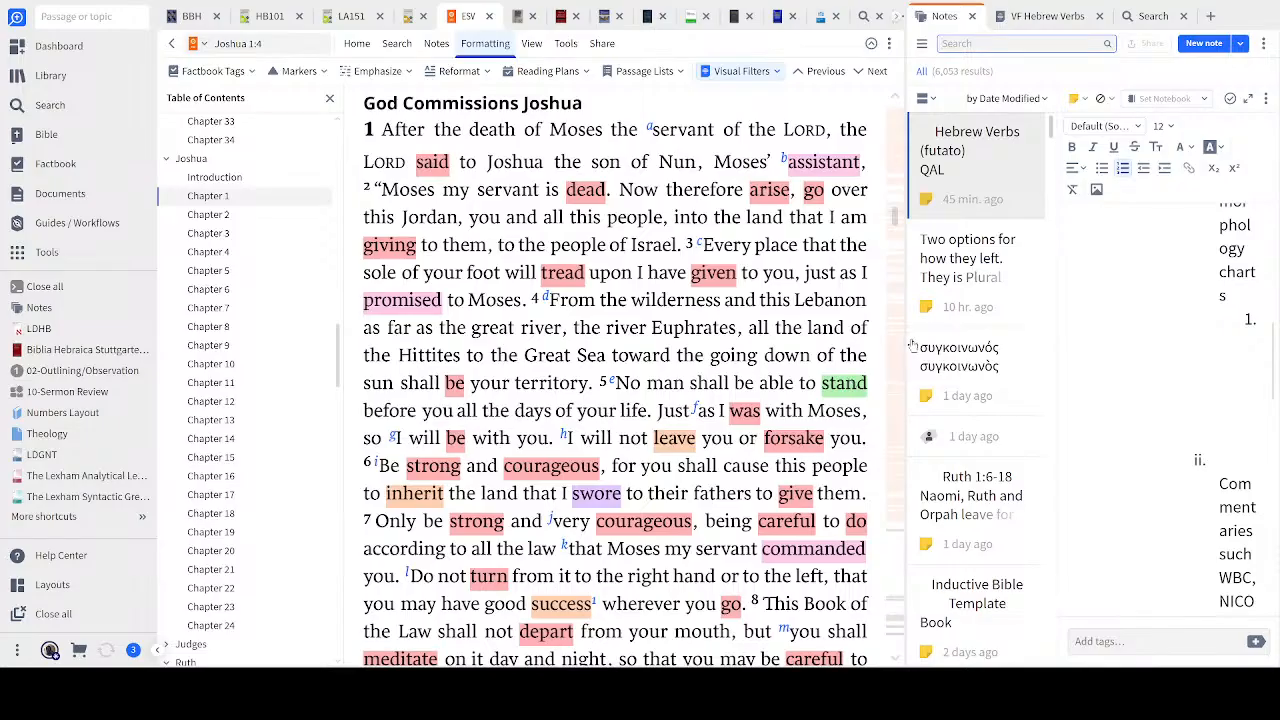
{"action": "left_click_drag", "start_coordinate": [907, 336], "coordinate": [735, 340]}
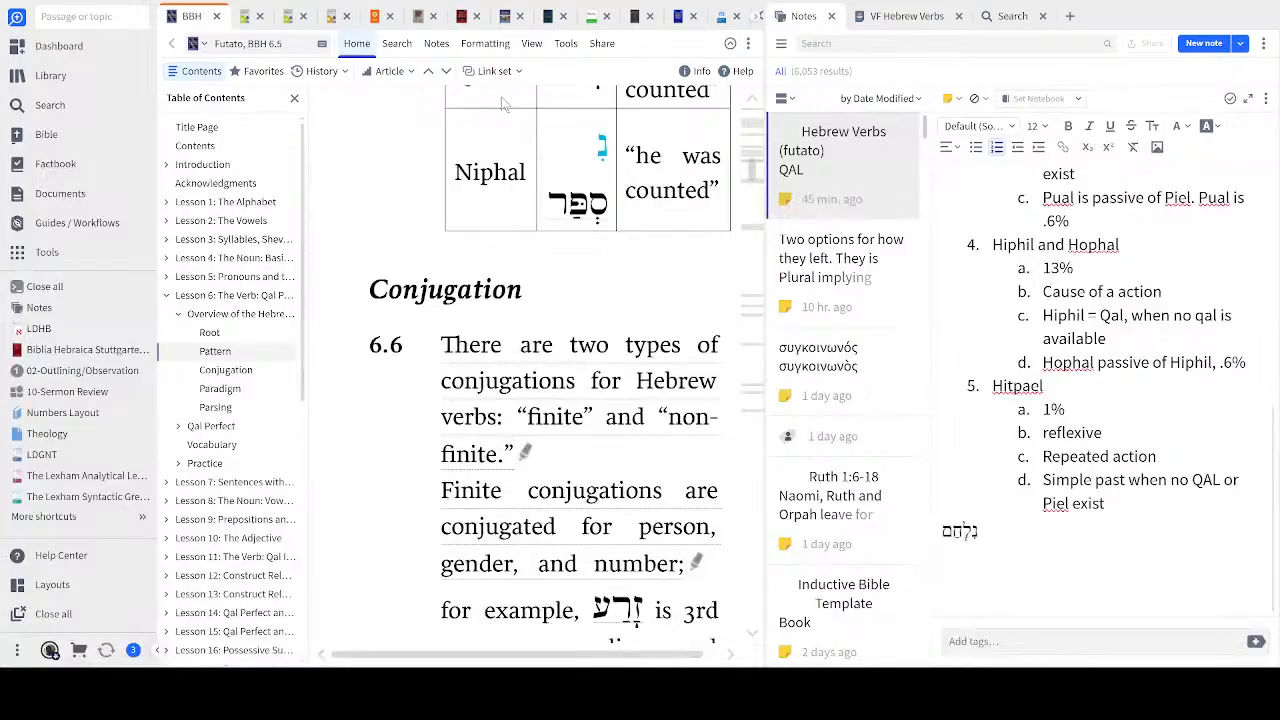
Show the title page of Beginning Biblical Hebrew, and go back to the title page of LA151 in its table of contents
{"action": "left_click", "coordinate": [200, 127]}
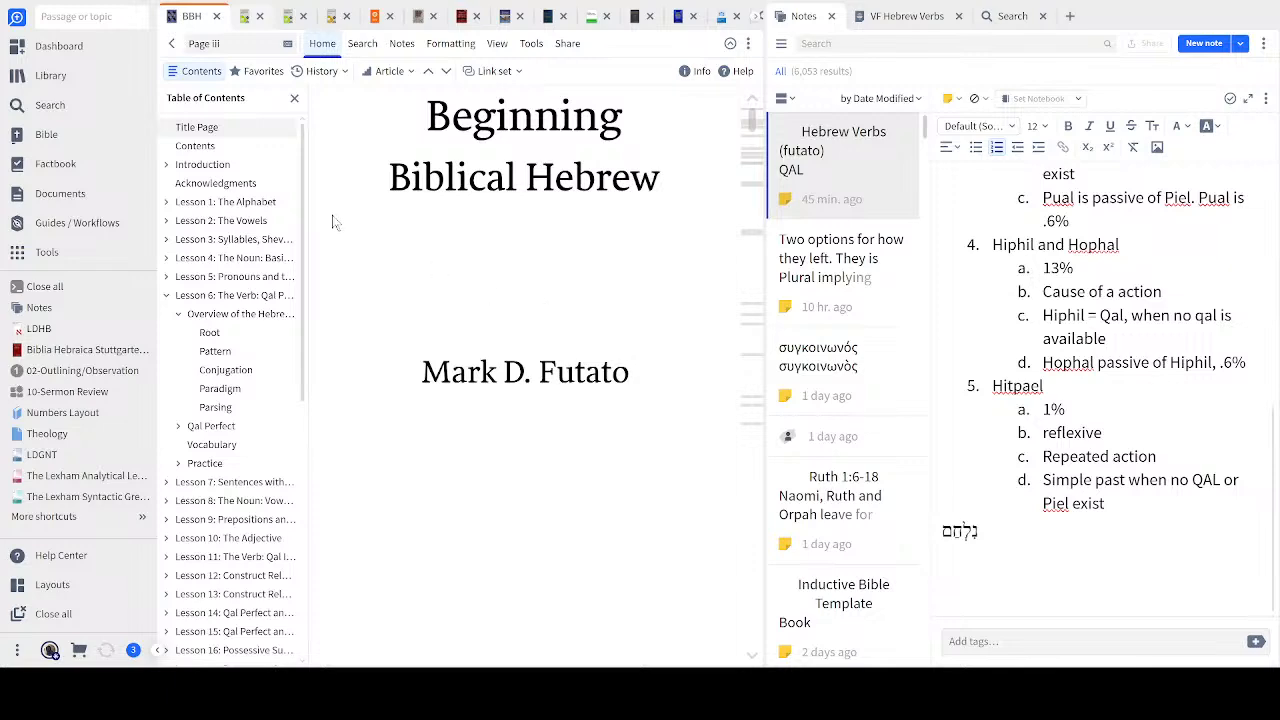
{"action": "key", "text": "ctrl+Tab"}
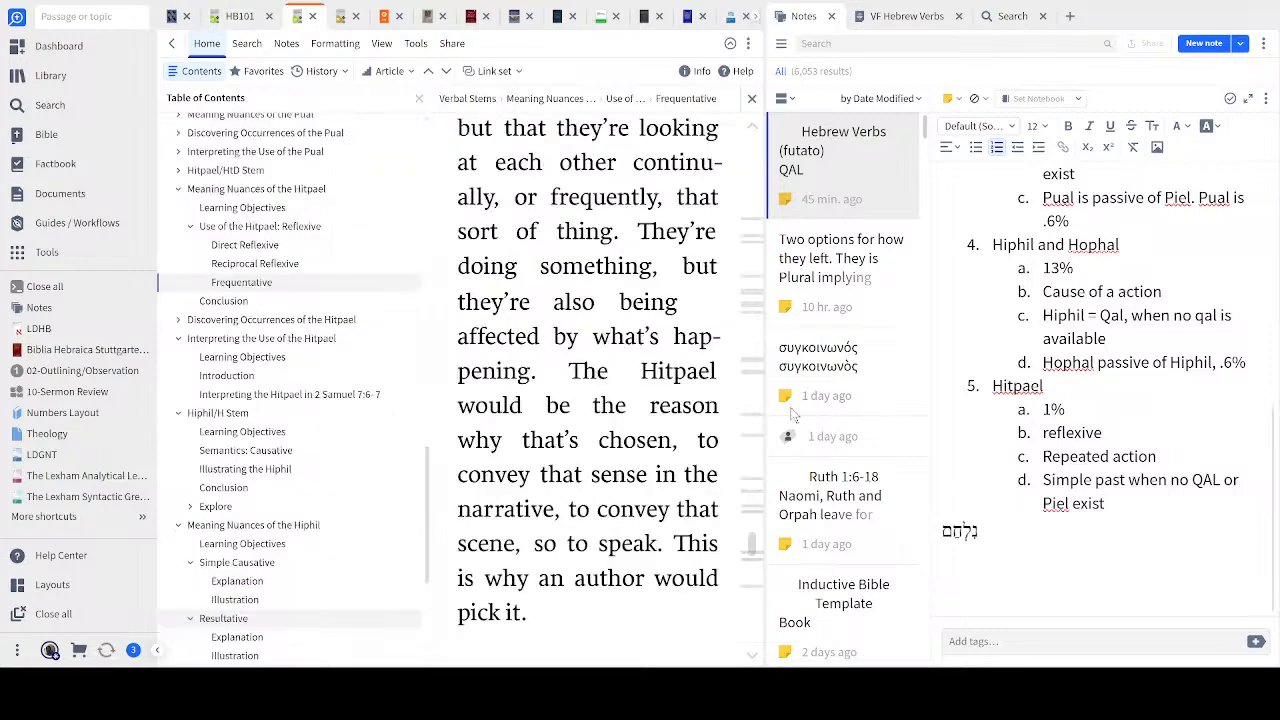
{"action": "scroll", "coordinate": [323, 160], "scroll_direction": "up", "scroll_amount": 10}
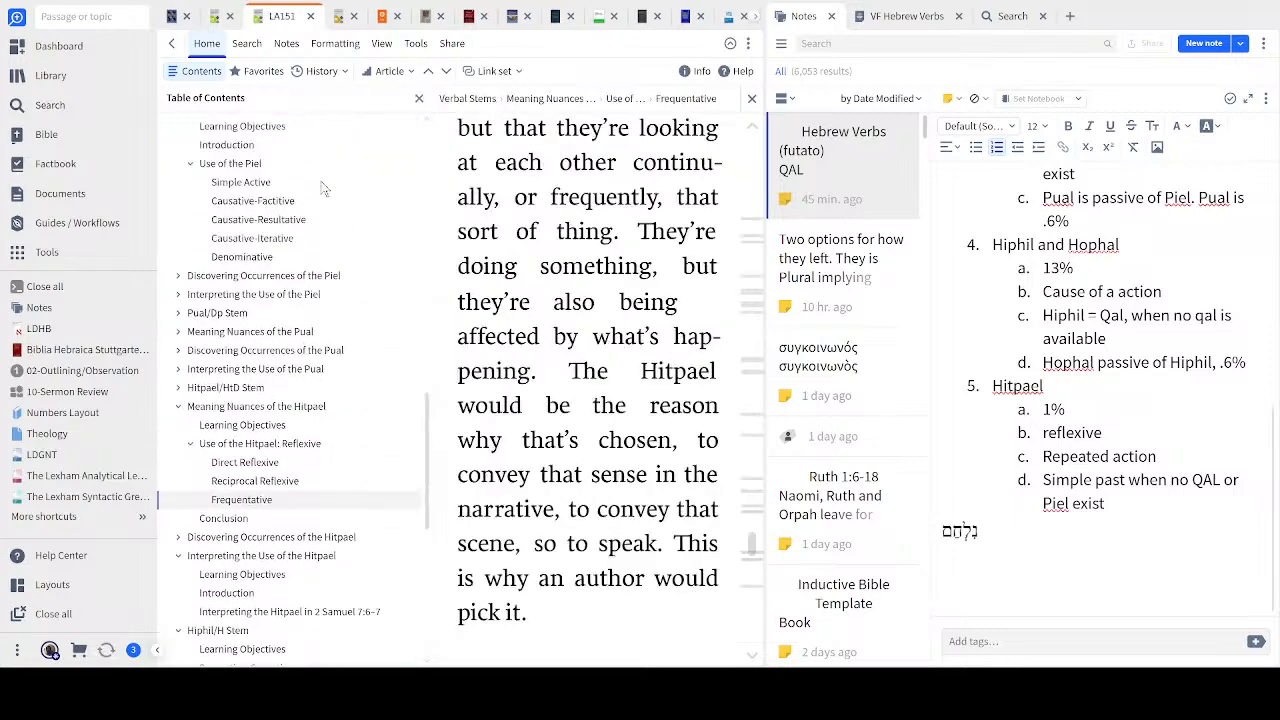
{"action": "scroll", "coordinate": [310, 205], "scroll_direction": "up", "scroll_amount": 10}
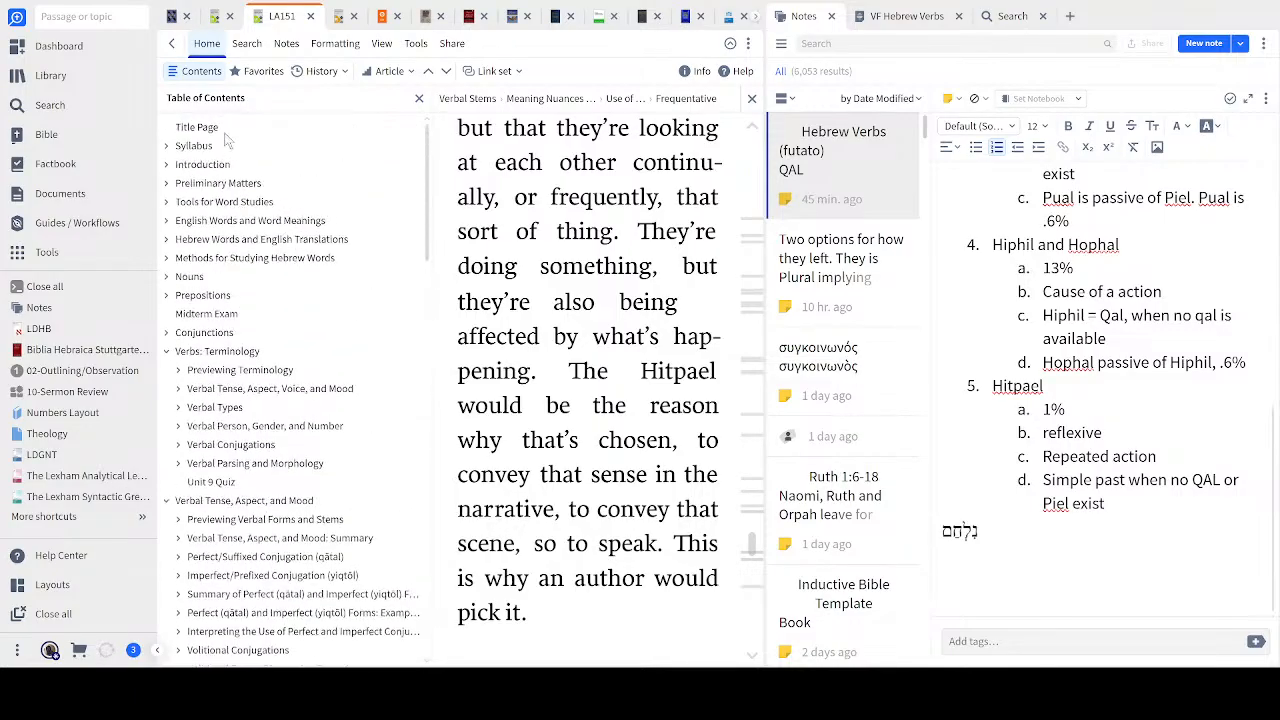
{"action": "left_click", "coordinate": [230, 129]}
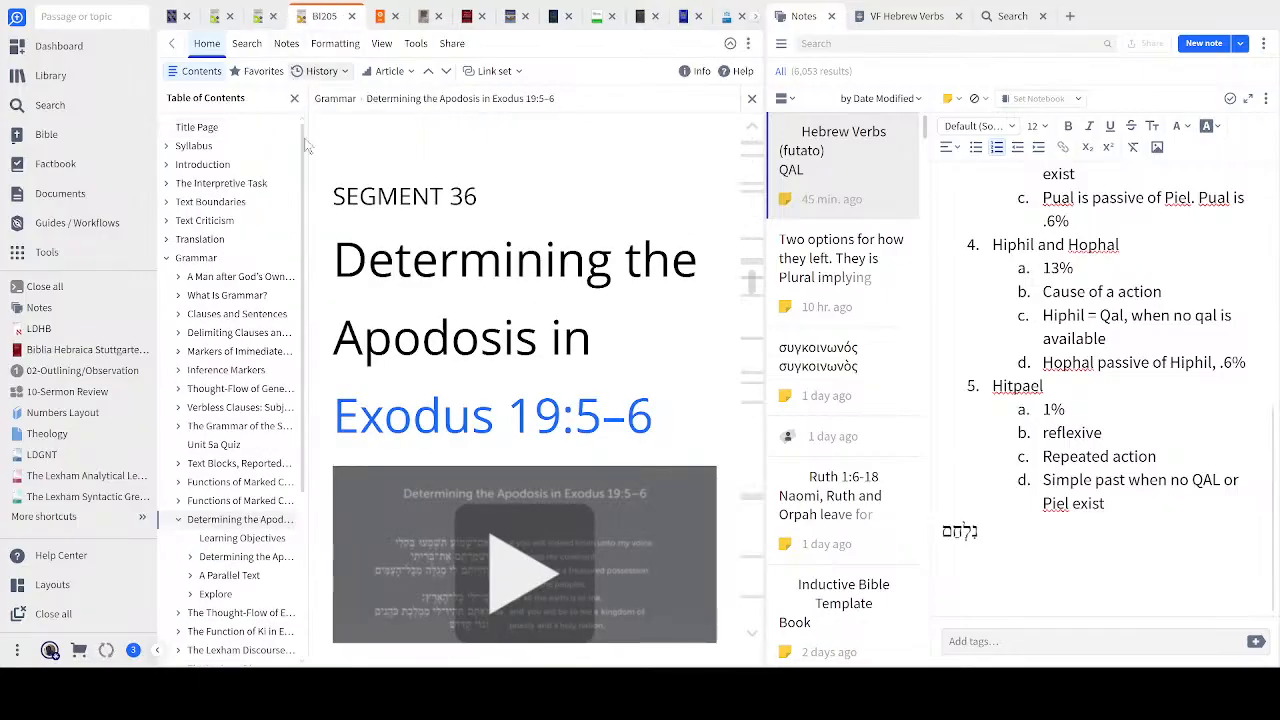
Show the title page of BI205, Old Testament Exegesis, and look through the remaining topics in its table of contents
{"action": "left_click", "coordinate": [217, 130]}
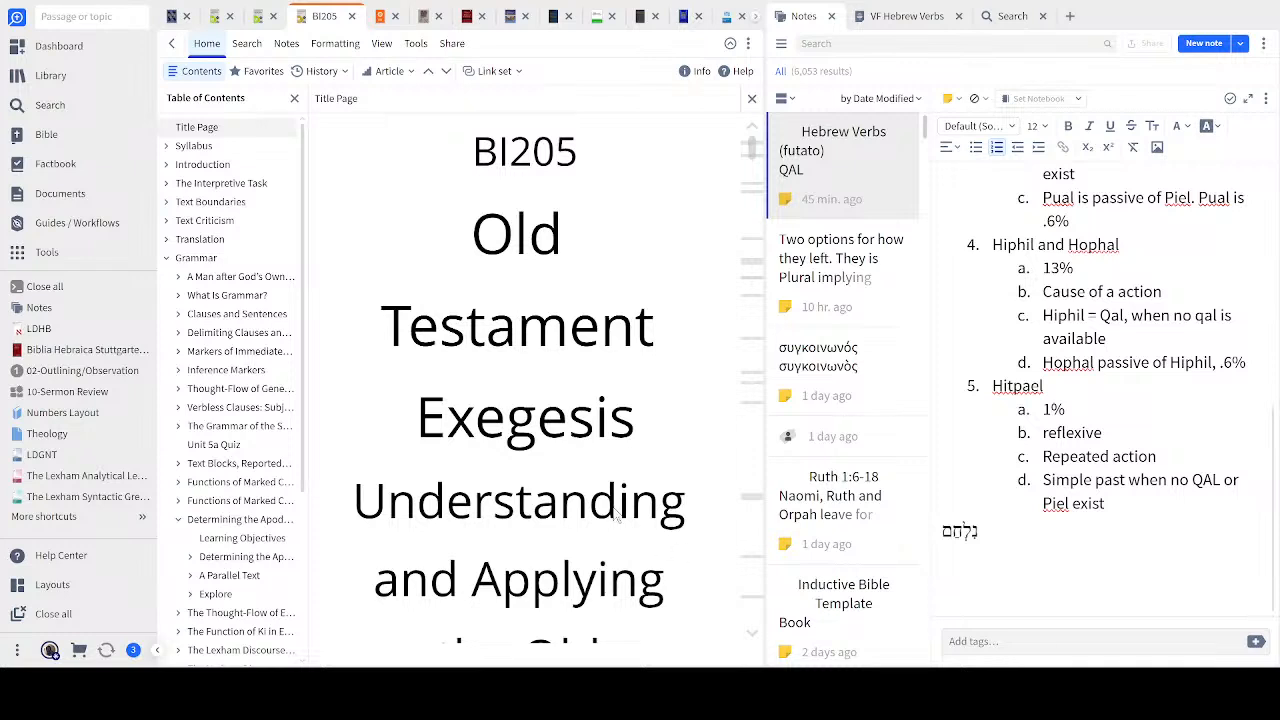
{"action": "scroll", "coordinate": [612, 512], "scroll_direction": "down", "scroll_amount": 3}
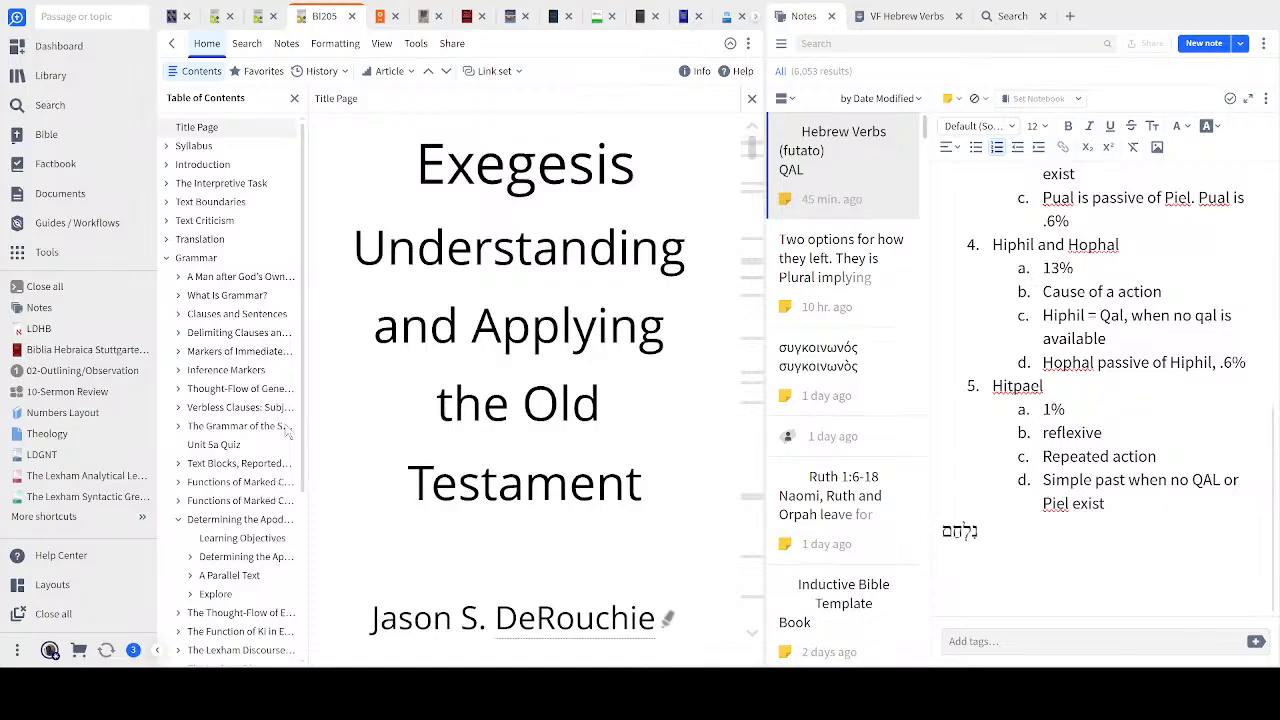
{"action": "scroll", "coordinate": [268, 560], "scroll_direction": "down", "scroll_amount": 4}
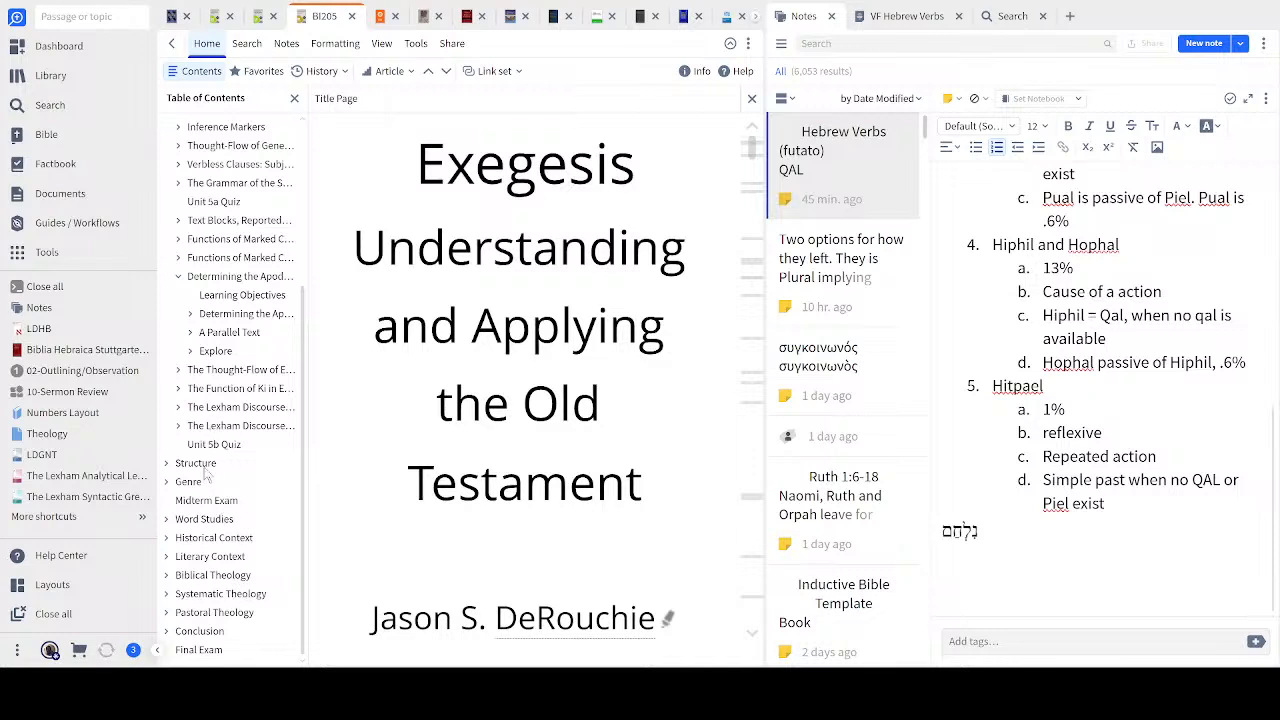
In the IBHS contents, collapse the Niphal section and read 28.1 Form and Meaning under Section 28: Hophal Stem
{"action": "left_click", "coordinate": [424, 20]}
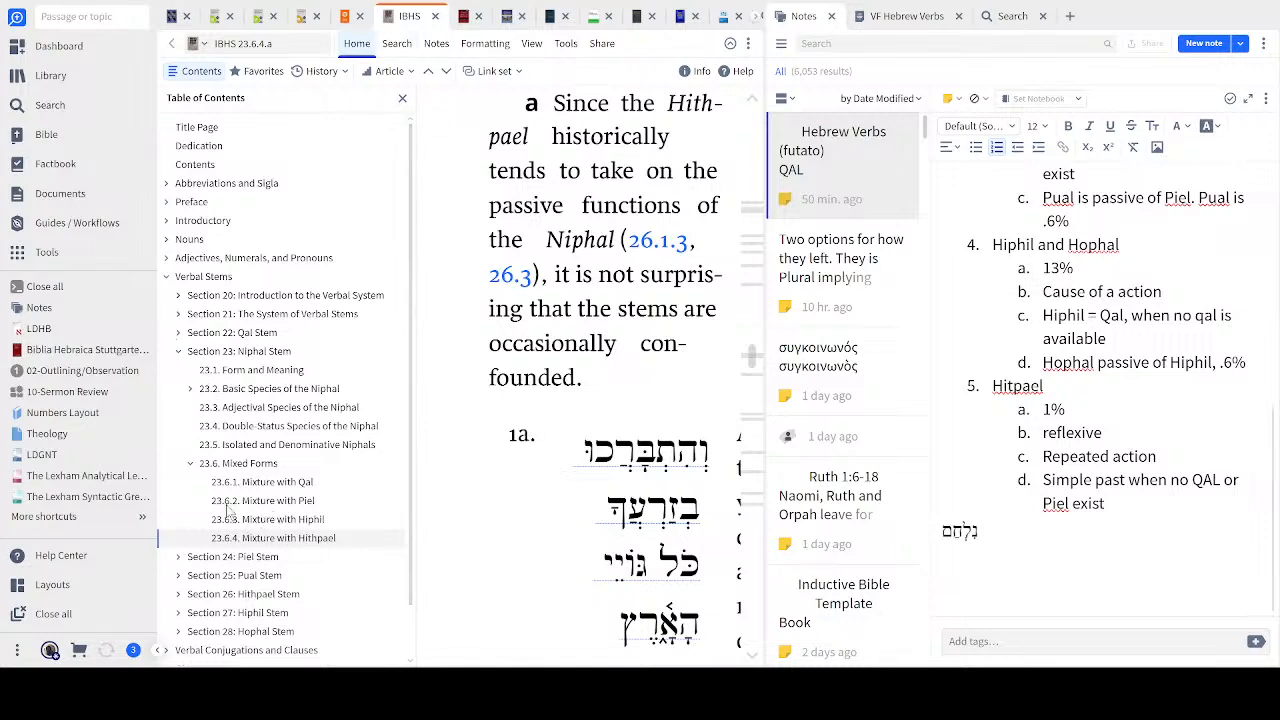
{"action": "left_click", "coordinate": [189, 465]}
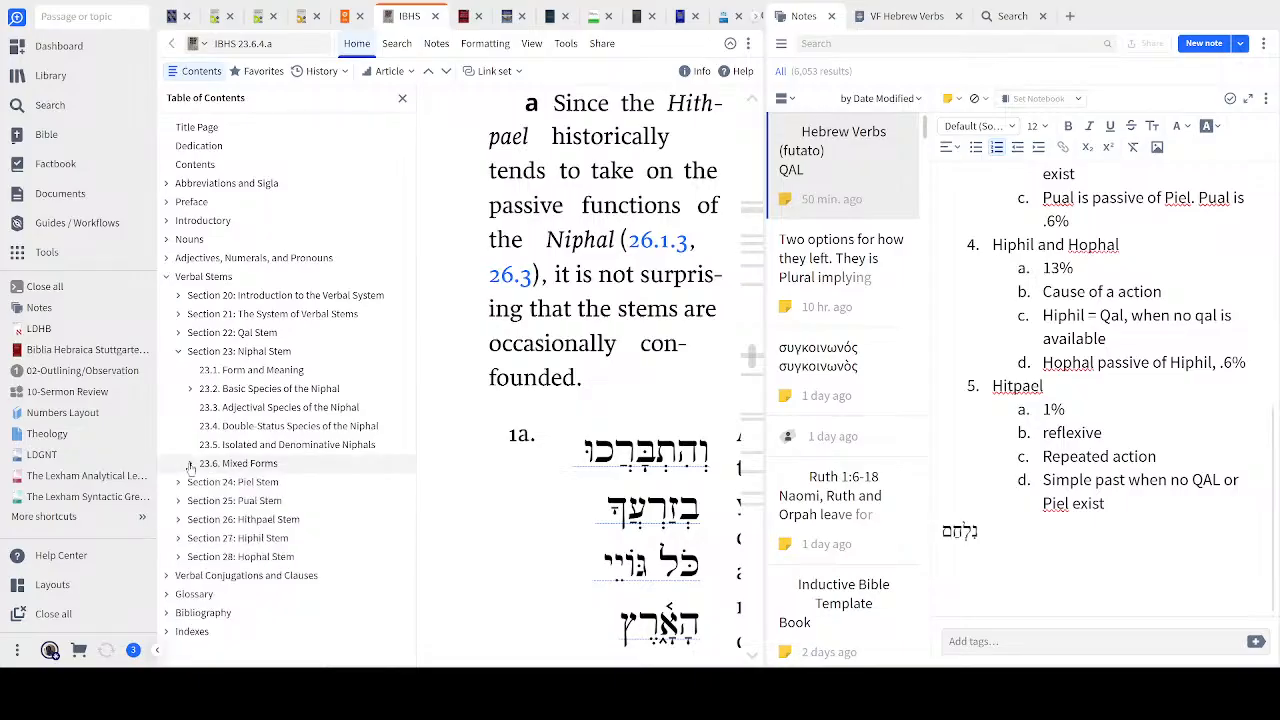
{"action": "left_click", "coordinate": [178, 352]}
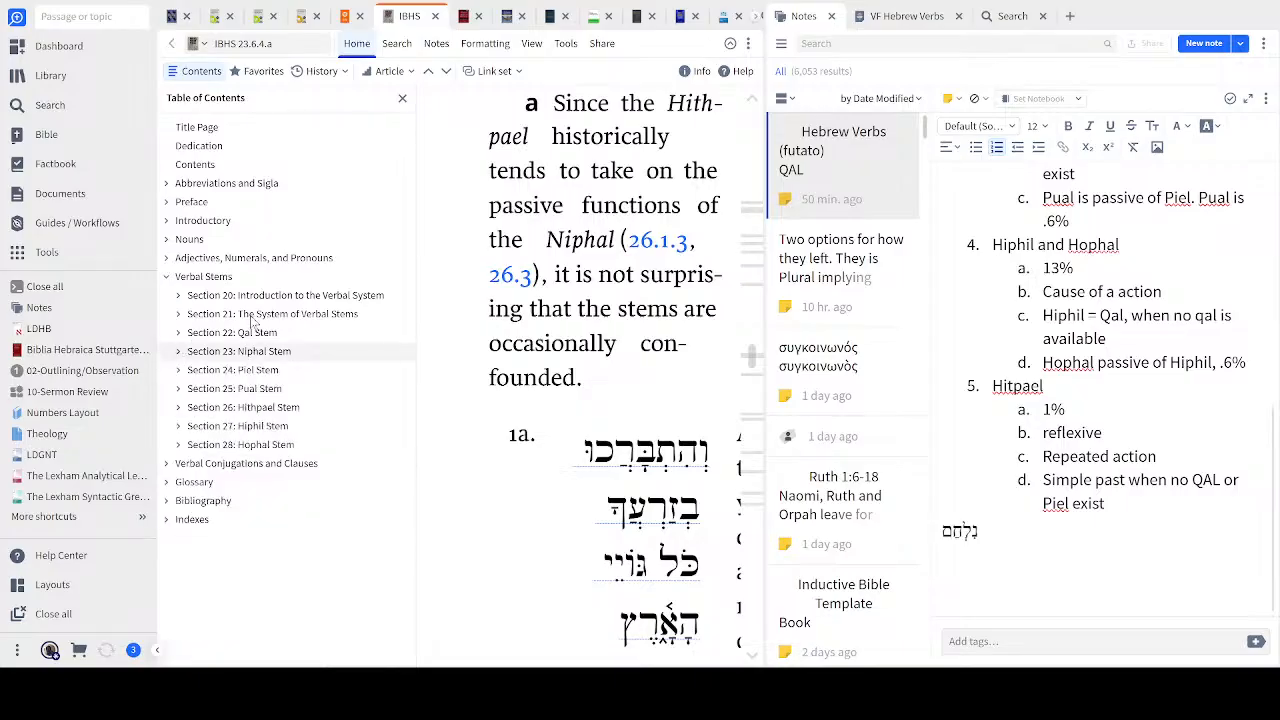
{"action": "left_click", "coordinate": [178, 445]}
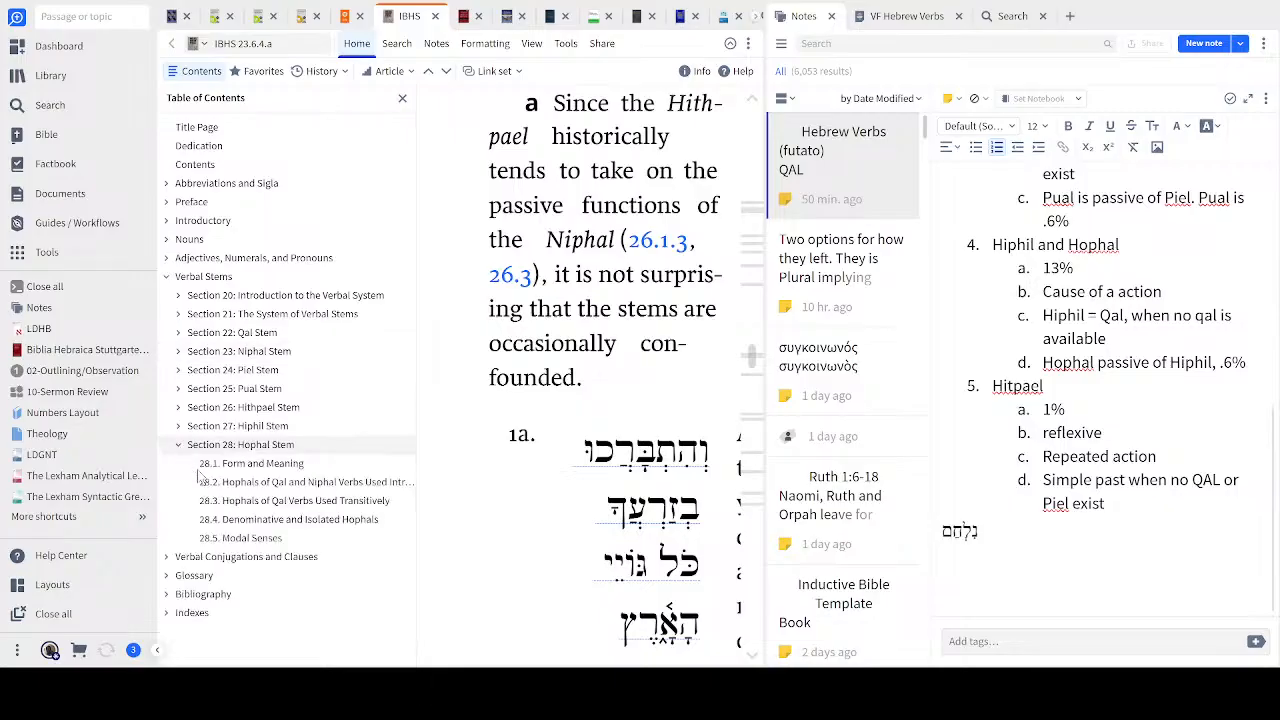
{"action": "left_click", "coordinate": [287, 466]}
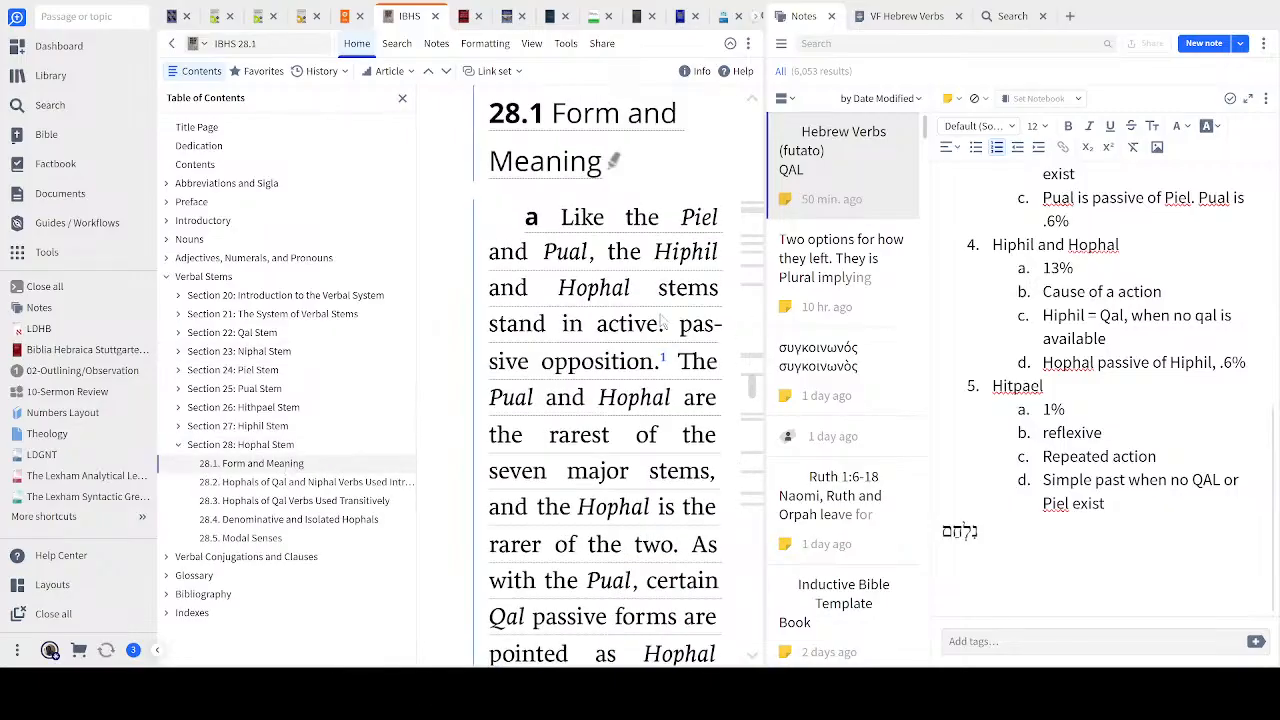
{"action": "left_click", "coordinate": [178, 446]}
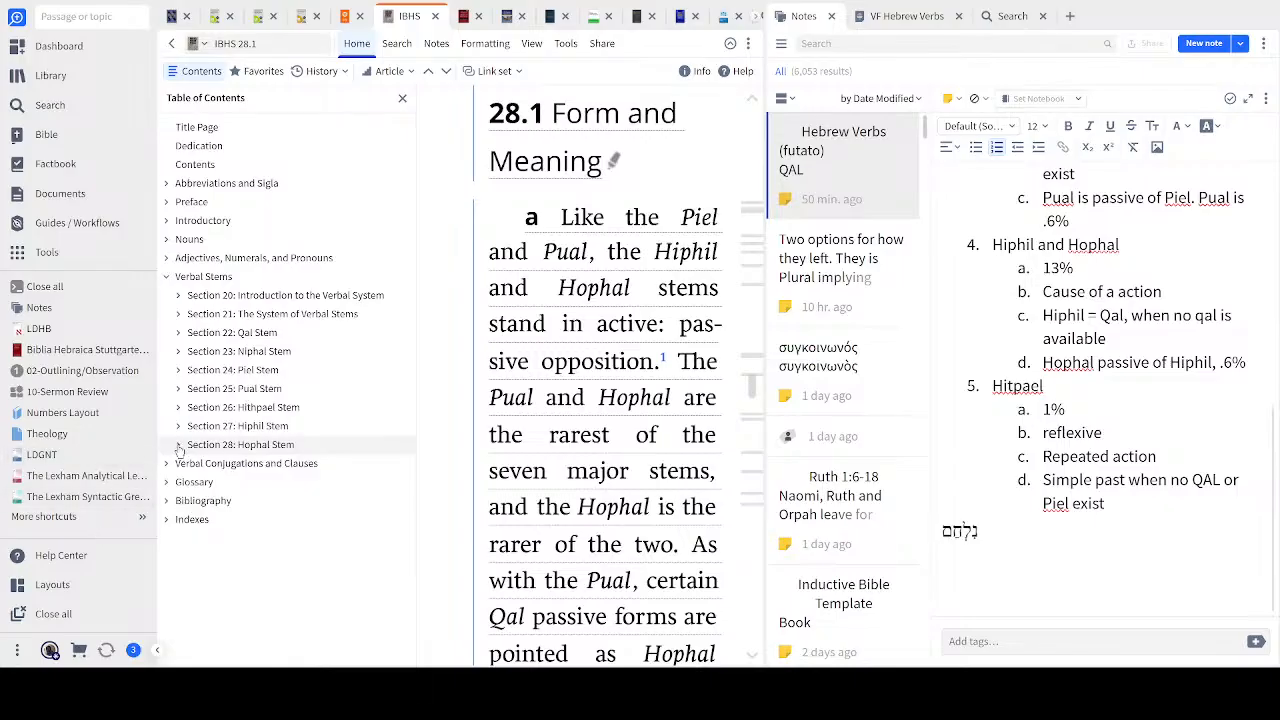
Examine the subsections of Section 22: Qal Stem, including 22.2 Semantics, in the IBHS table of contents, and collapse them again
{"action": "left_click", "coordinate": [179, 334]}
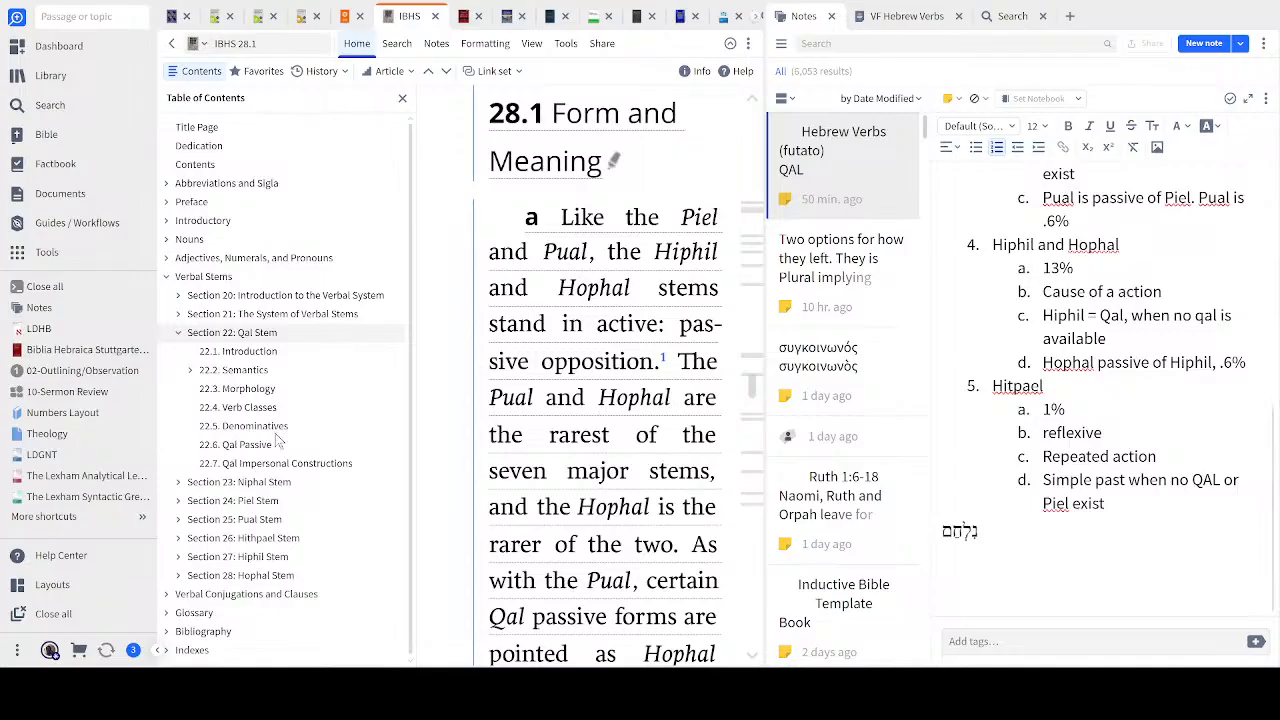
{"action": "left_click", "coordinate": [191, 371]}
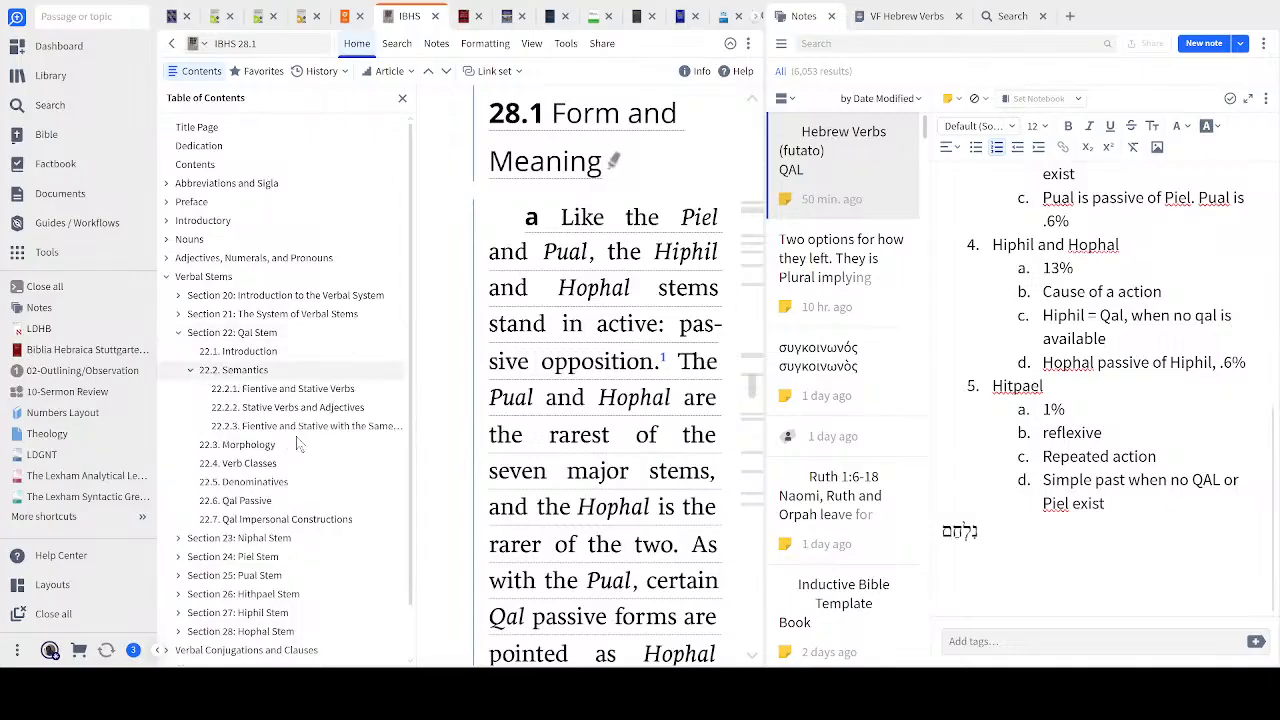
{"action": "left_click", "coordinate": [191, 371]}
{"action": "left_click", "coordinate": [178, 334]}
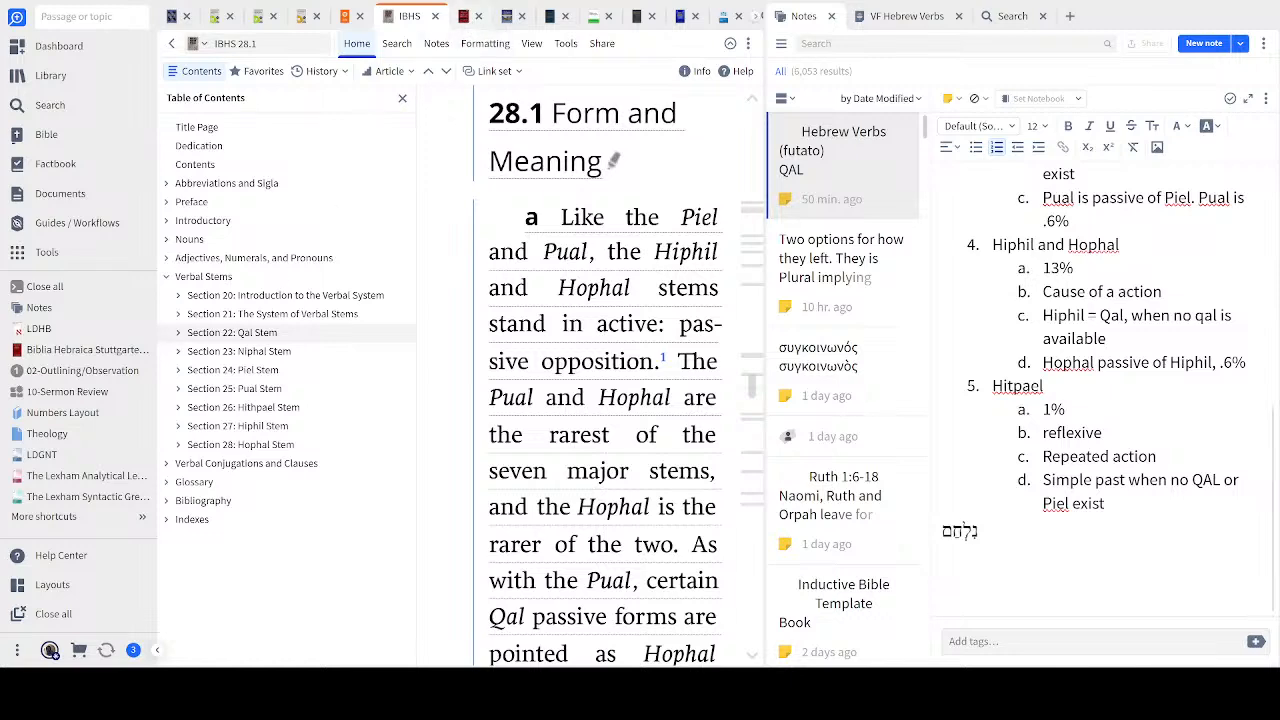
Show the title pages of Basics of Biblical Hebrew Grammar and Hebrew for the Rest of Us, collapsing Section 3 in the former's contents
{"action": "left_click", "coordinate": [463, 16]}
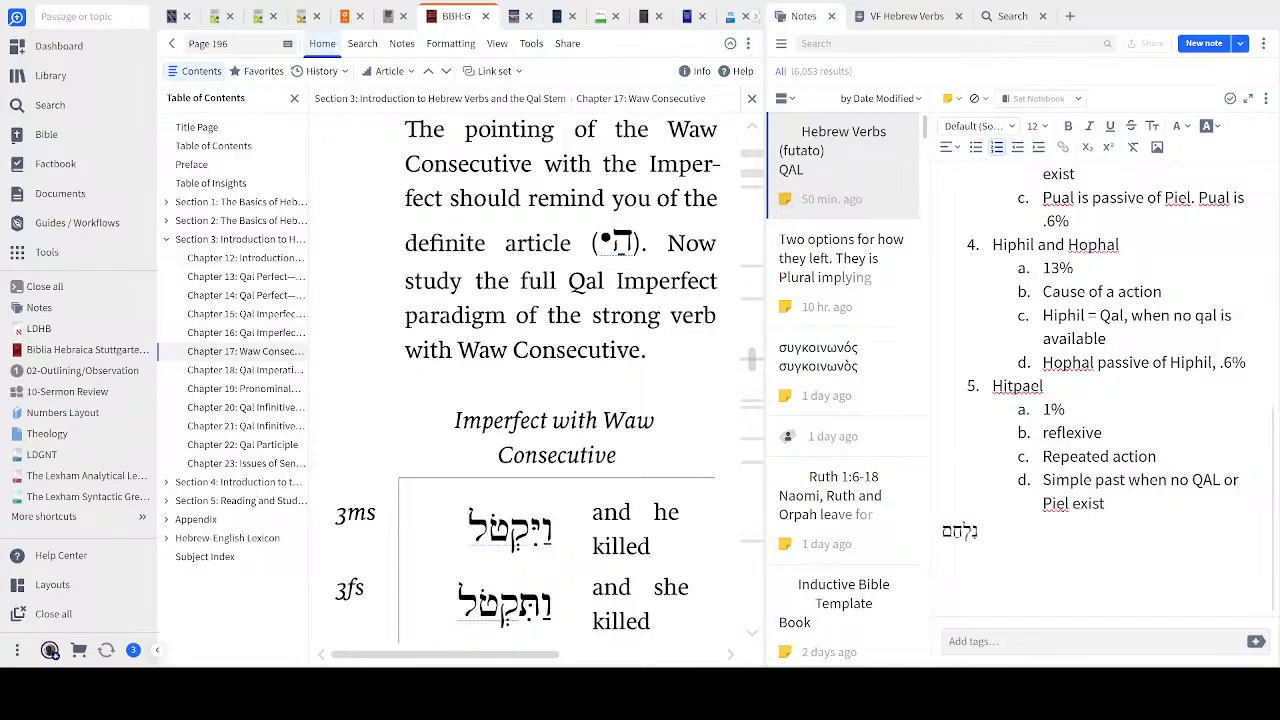
{"action": "left_click", "coordinate": [211, 134]}
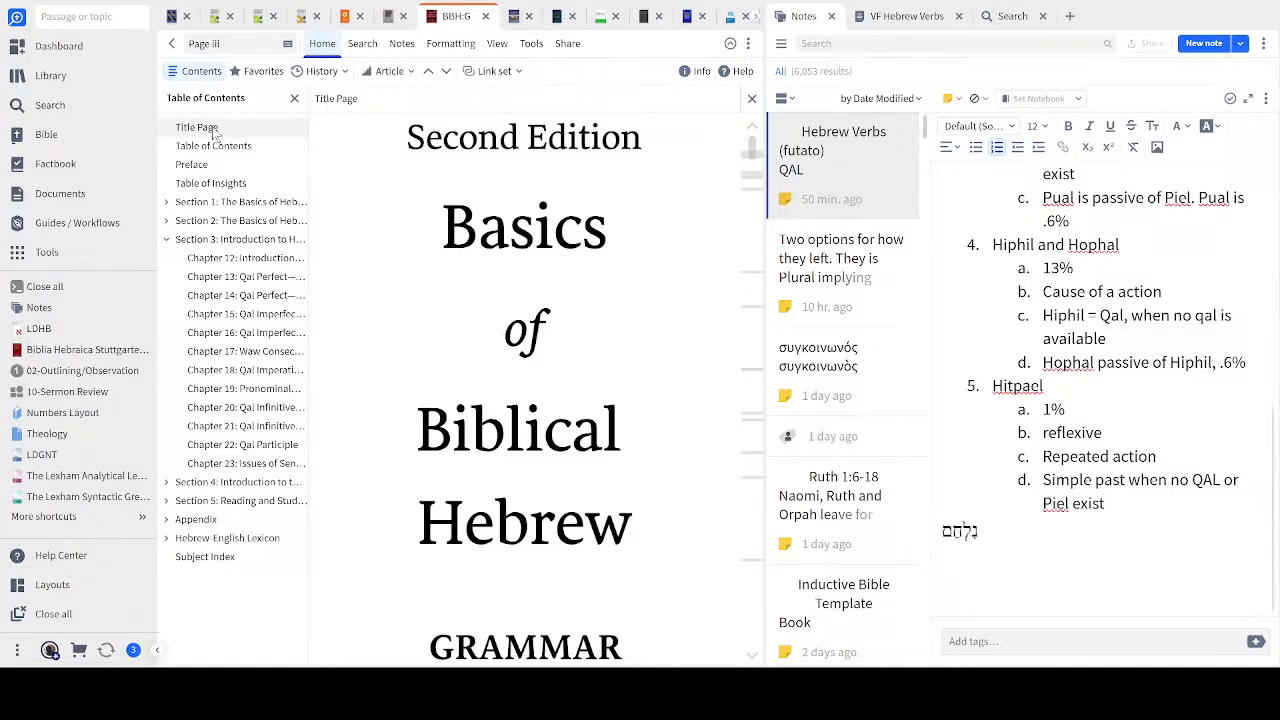
{"action": "scroll", "coordinate": [655, 250], "scroll_direction": "down", "scroll_amount": 3}
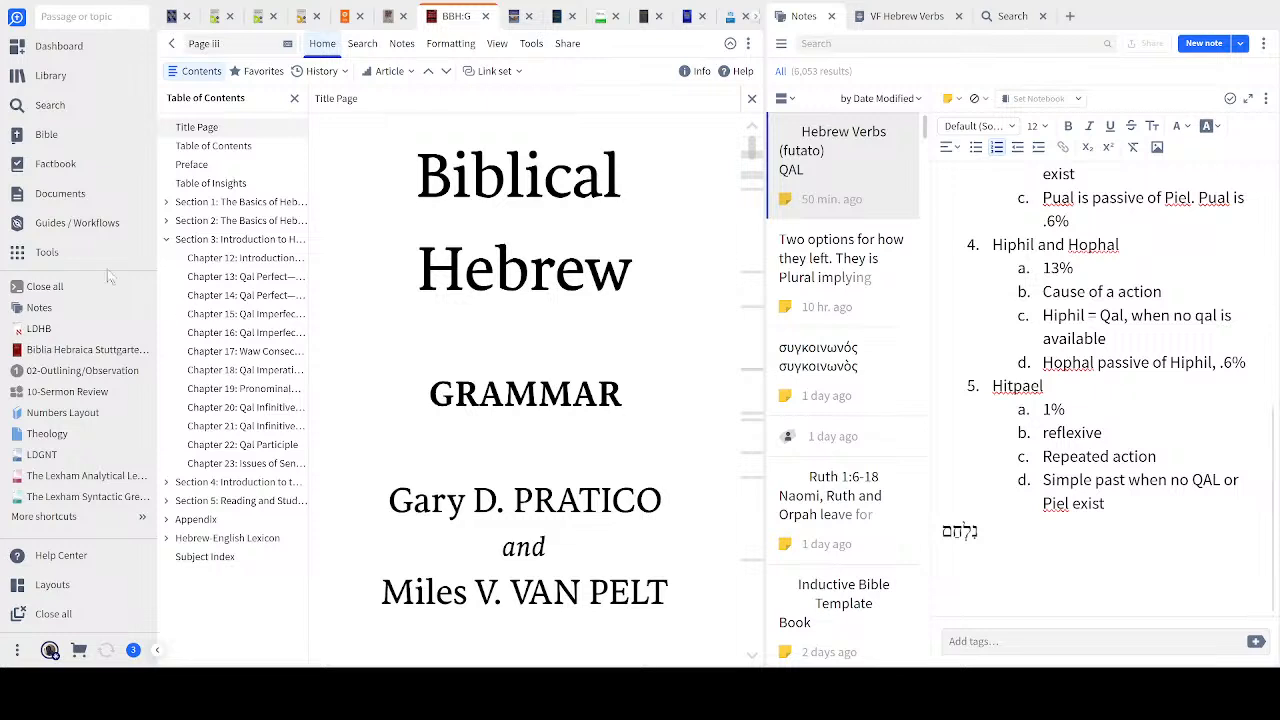
{"action": "left_click", "coordinate": [167, 240]}
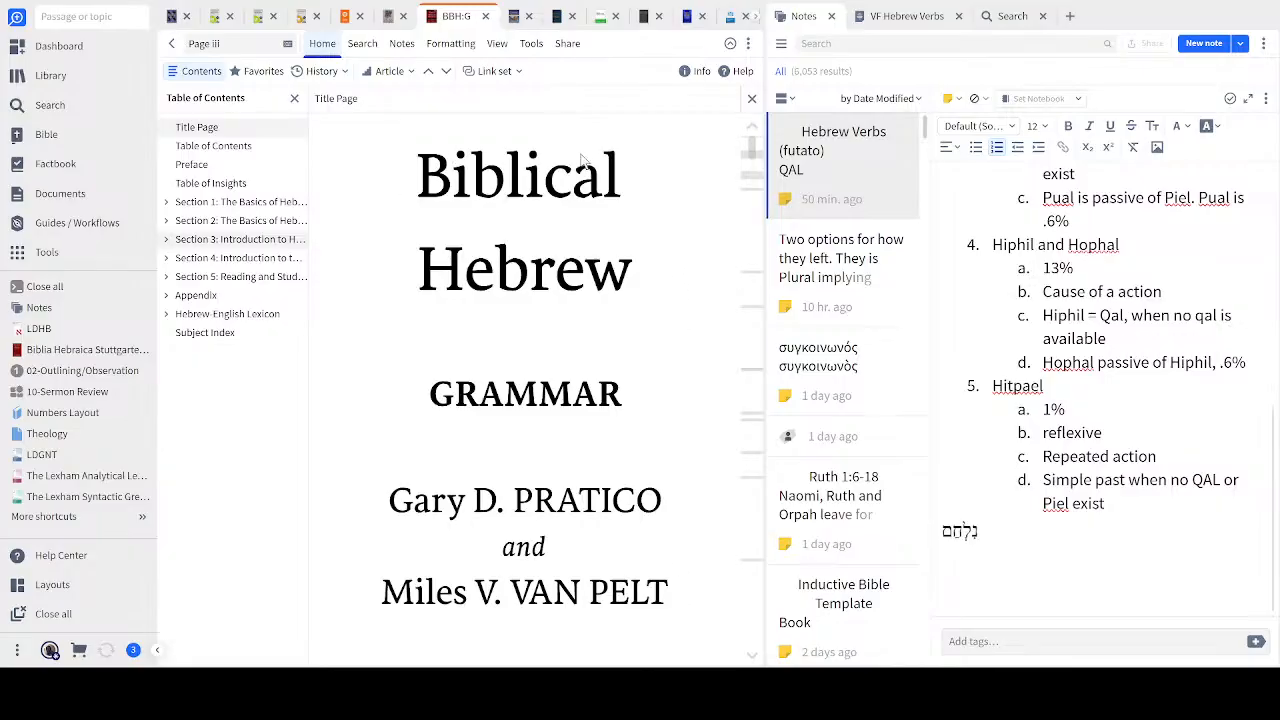
{"action": "left_click", "coordinate": [516, 20]}
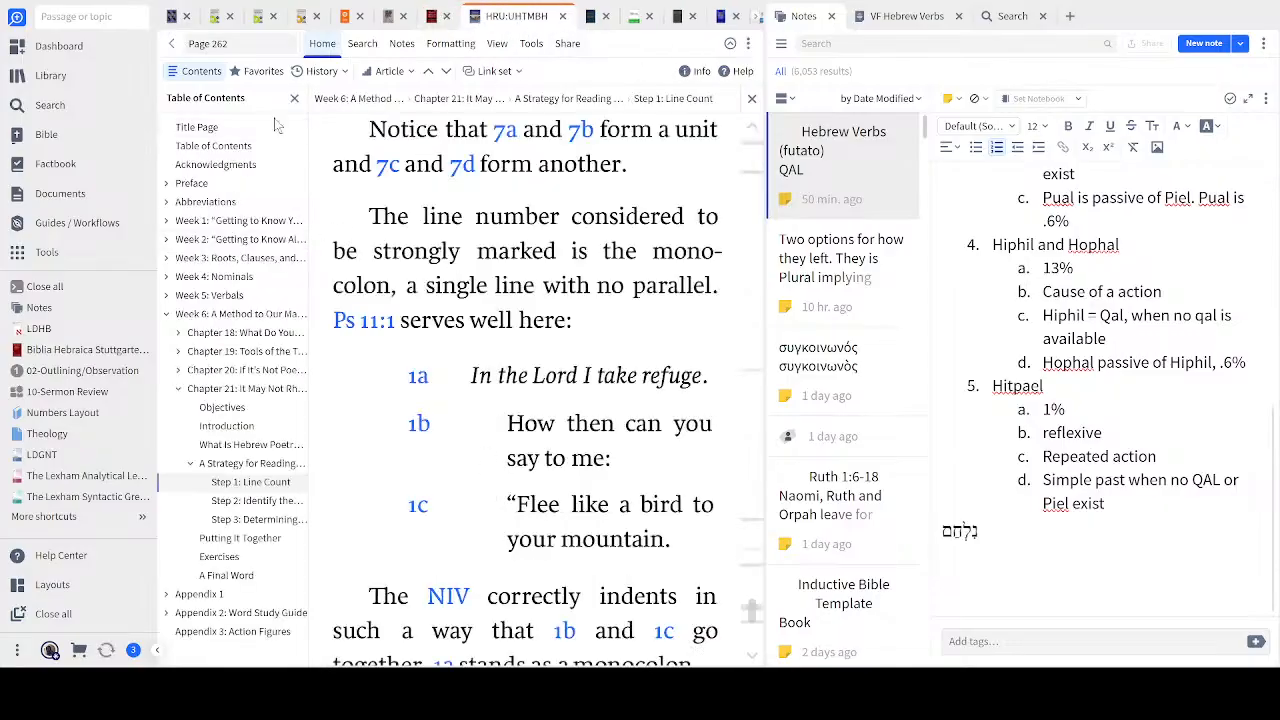
{"action": "left_click", "coordinate": [205, 127]}
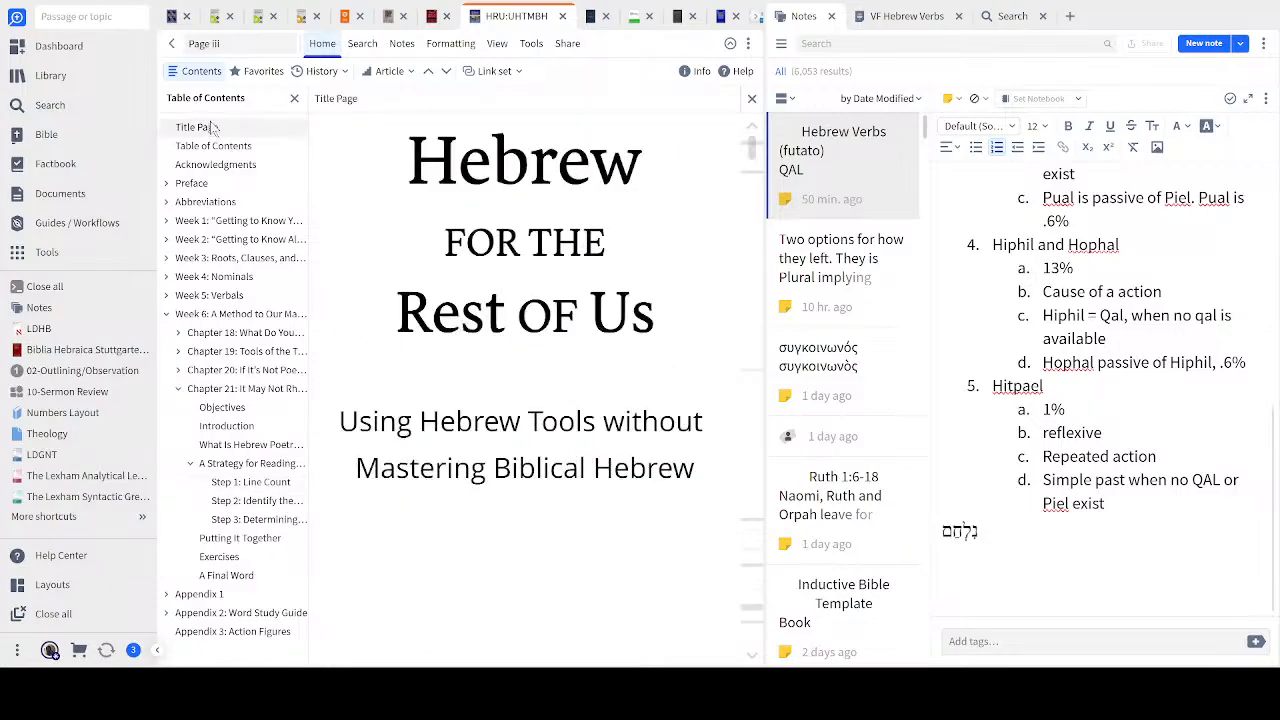
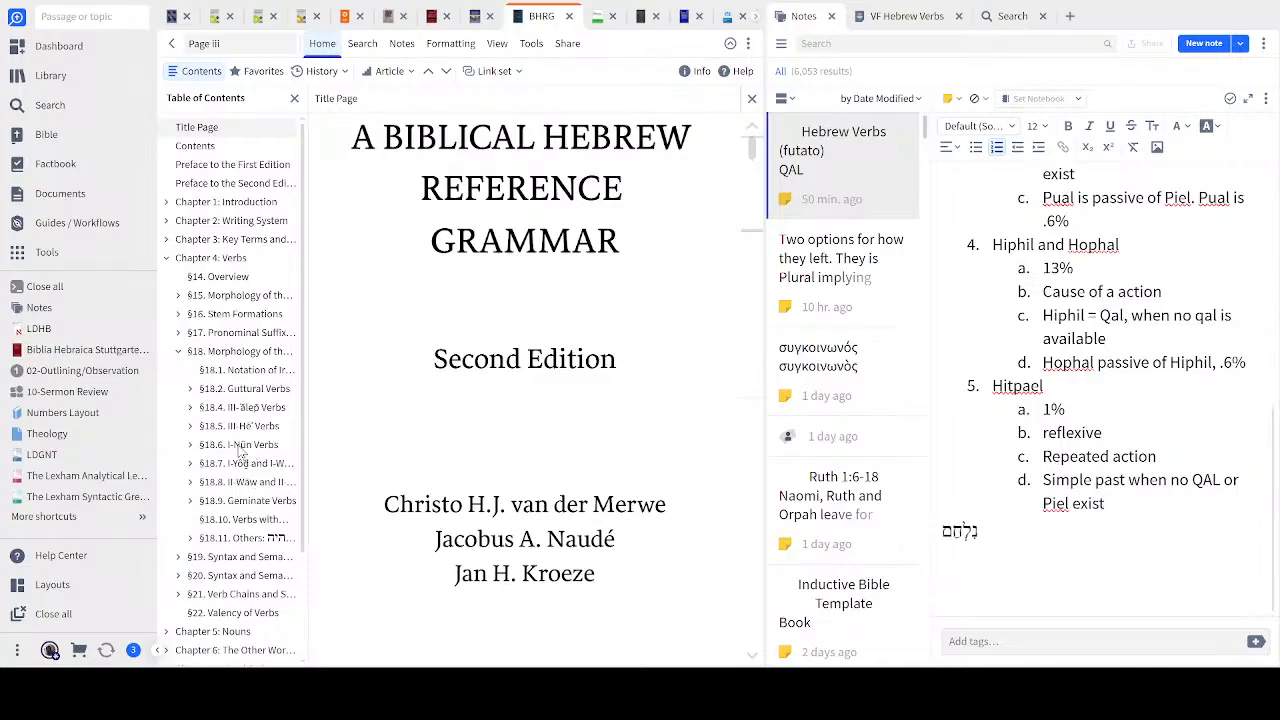
In the BHRG contents, expand §16 Stem Formations in place of §18, widen the contents pane, and view §16.3 on the Nip̄ʿal
{"action": "left_click", "coordinate": [181, 355]}
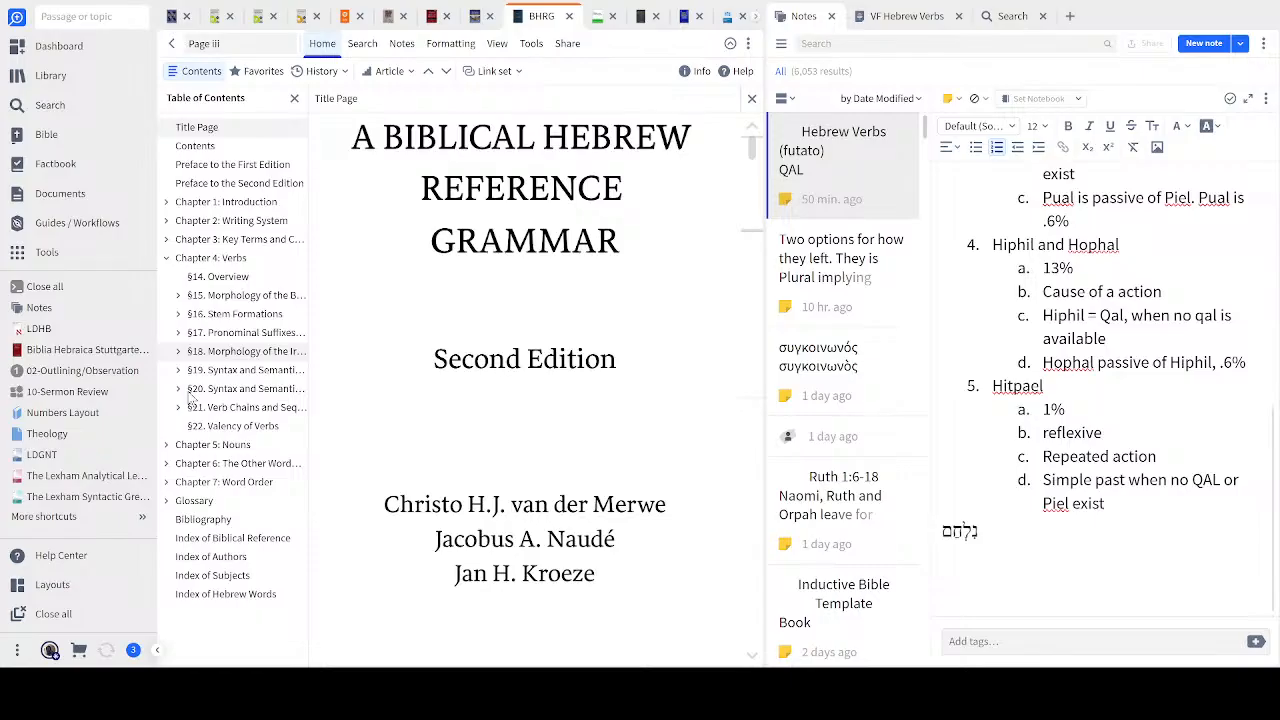
{"action": "left_click", "coordinate": [178, 316]}
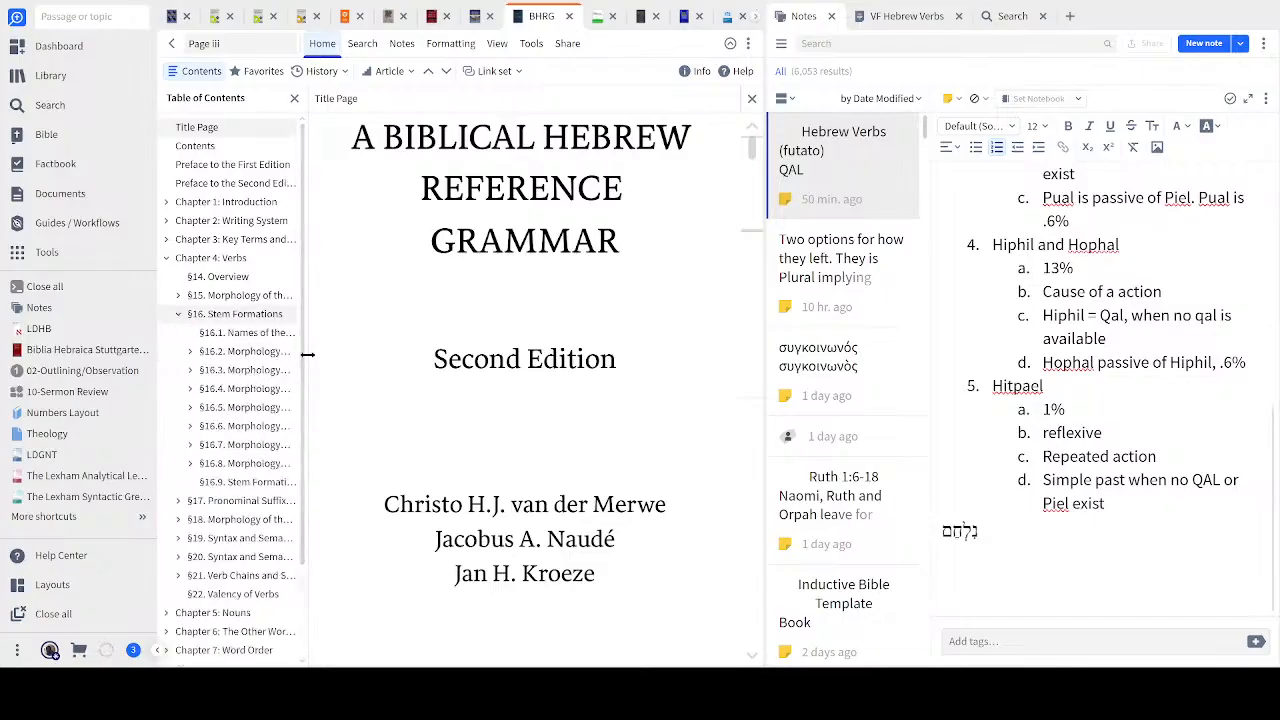
{"action": "left_click_drag", "start_coordinate": [377, 357], "coordinate": [437, 364]}
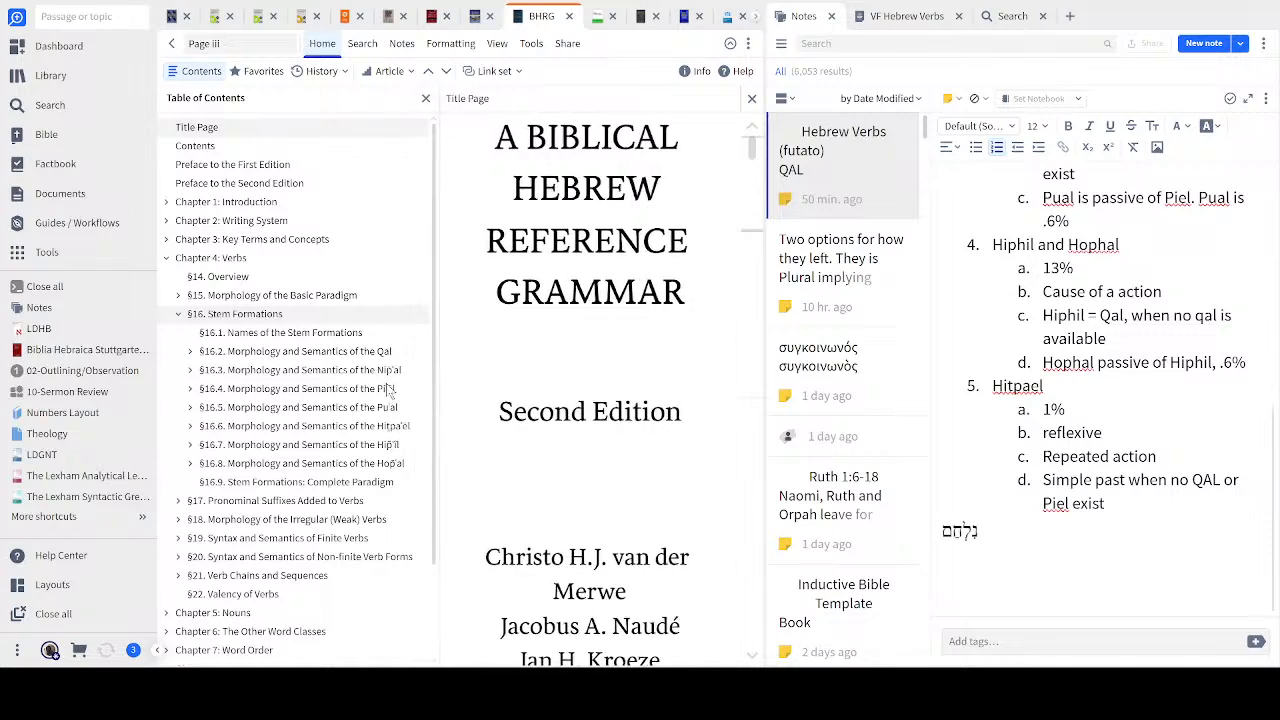
{"action": "left_click", "coordinate": [276, 373]}
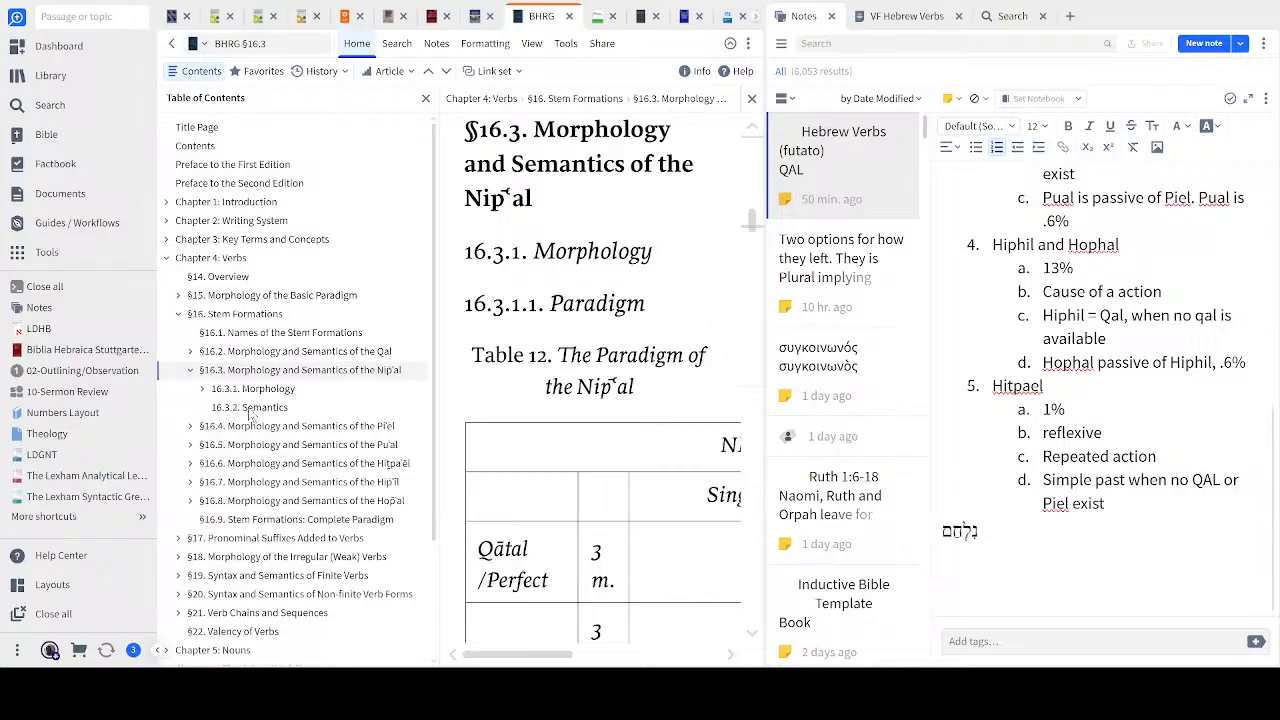
{"action": "left_click", "coordinate": [191, 372]}
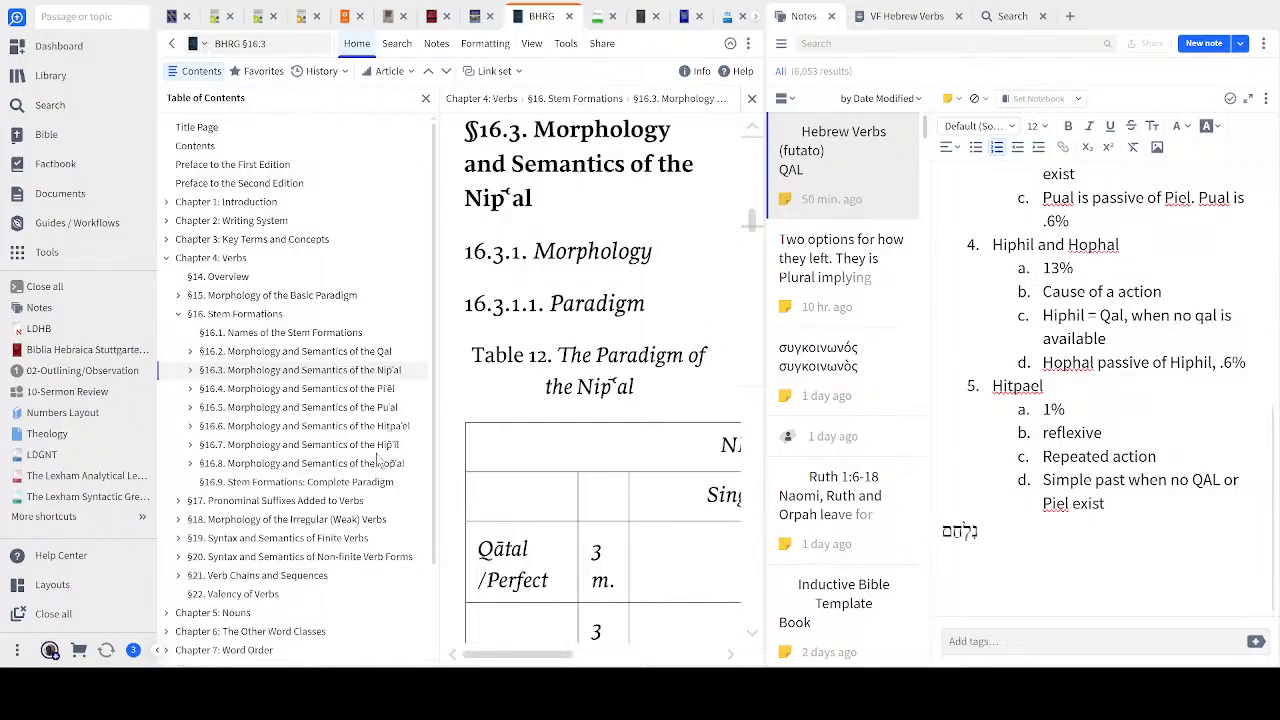
Open GMSDT at its hifʿîl entry and go back to the beginning of its table of contents
{"action": "left_click", "coordinate": [596, 24]}
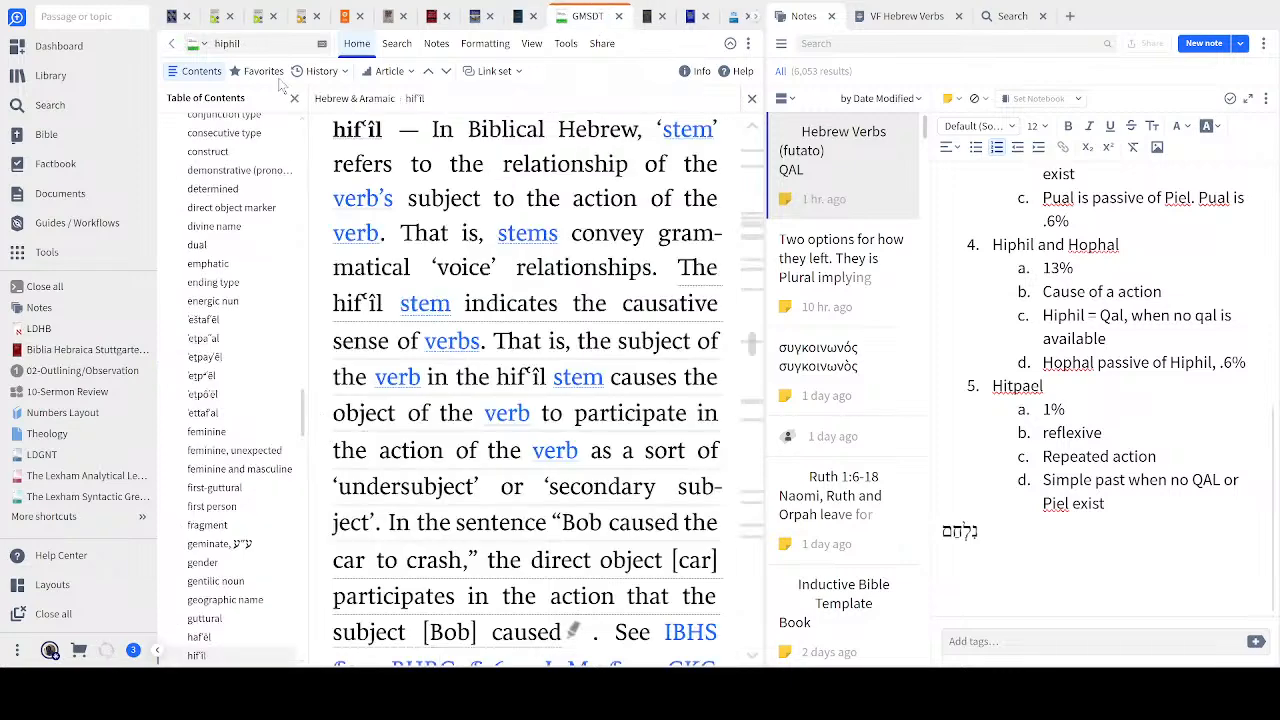
{"action": "scroll", "coordinate": [255, 340], "scroll_direction": "up", "scroll_amount": 3}
{"action": "scroll", "coordinate": [255, 340], "scroll_direction": "up", "scroll_amount": 8}
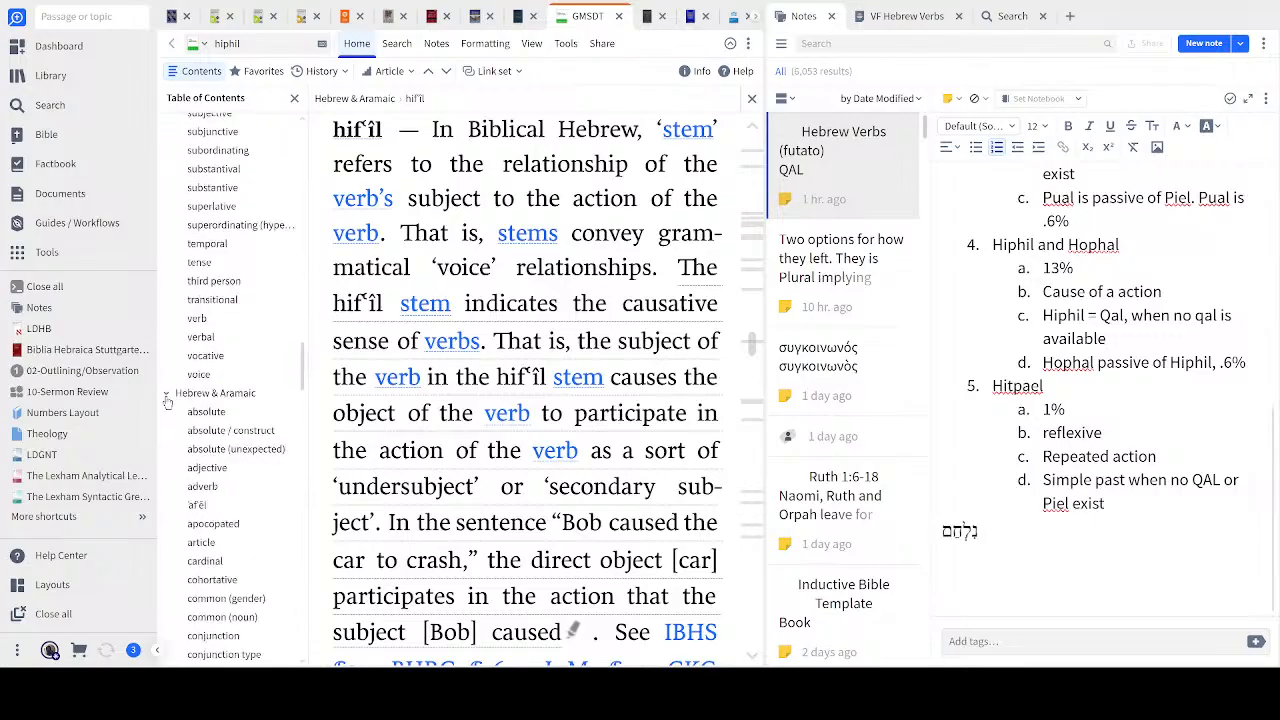
{"action": "scroll", "coordinate": [168, 402], "scroll_direction": "up", "scroll_amount": 12}
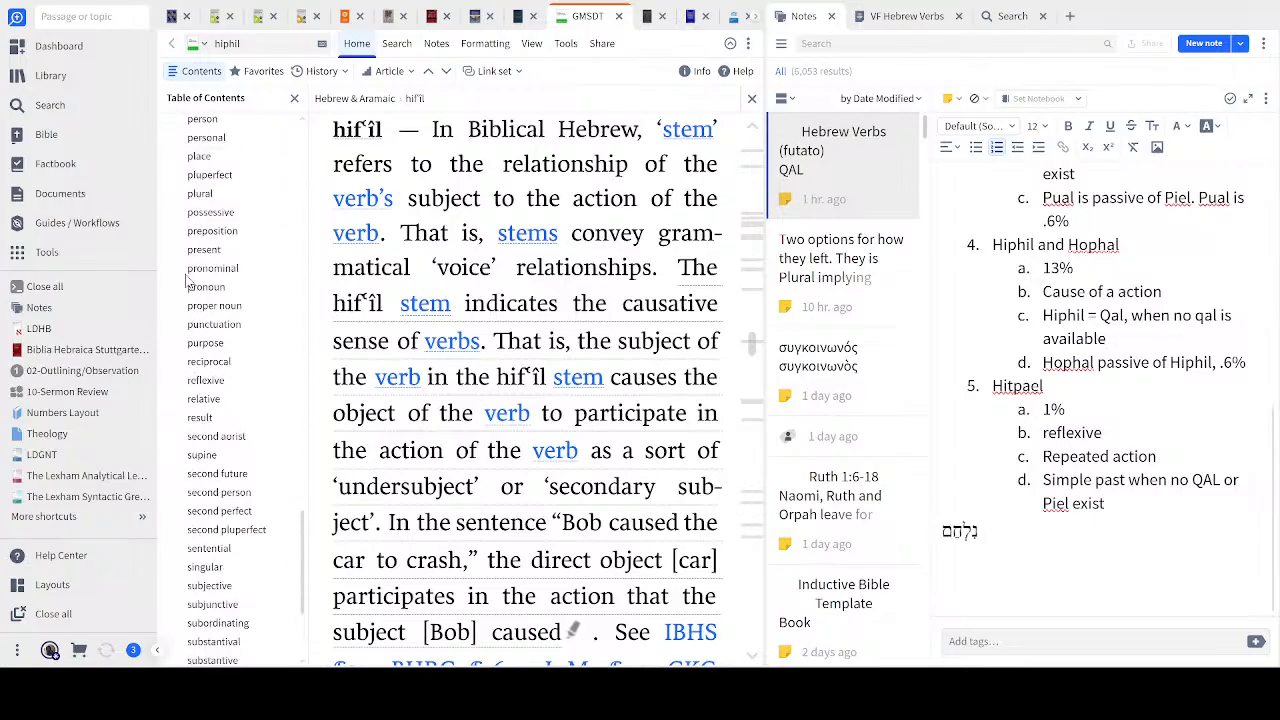
{"action": "scroll", "coordinate": [181, 282], "scroll_direction": "up", "scroll_amount": 15}
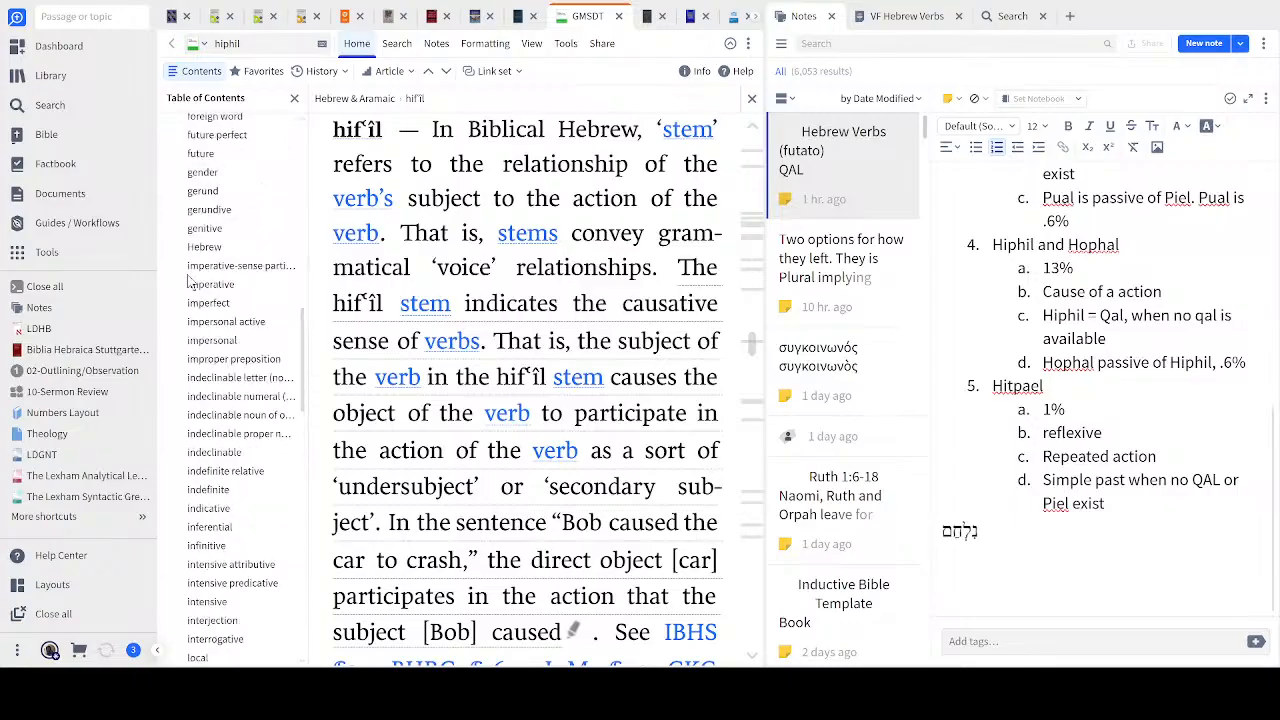
{"action": "scroll", "coordinate": [196, 282], "scroll_direction": "up", "scroll_amount": 10}
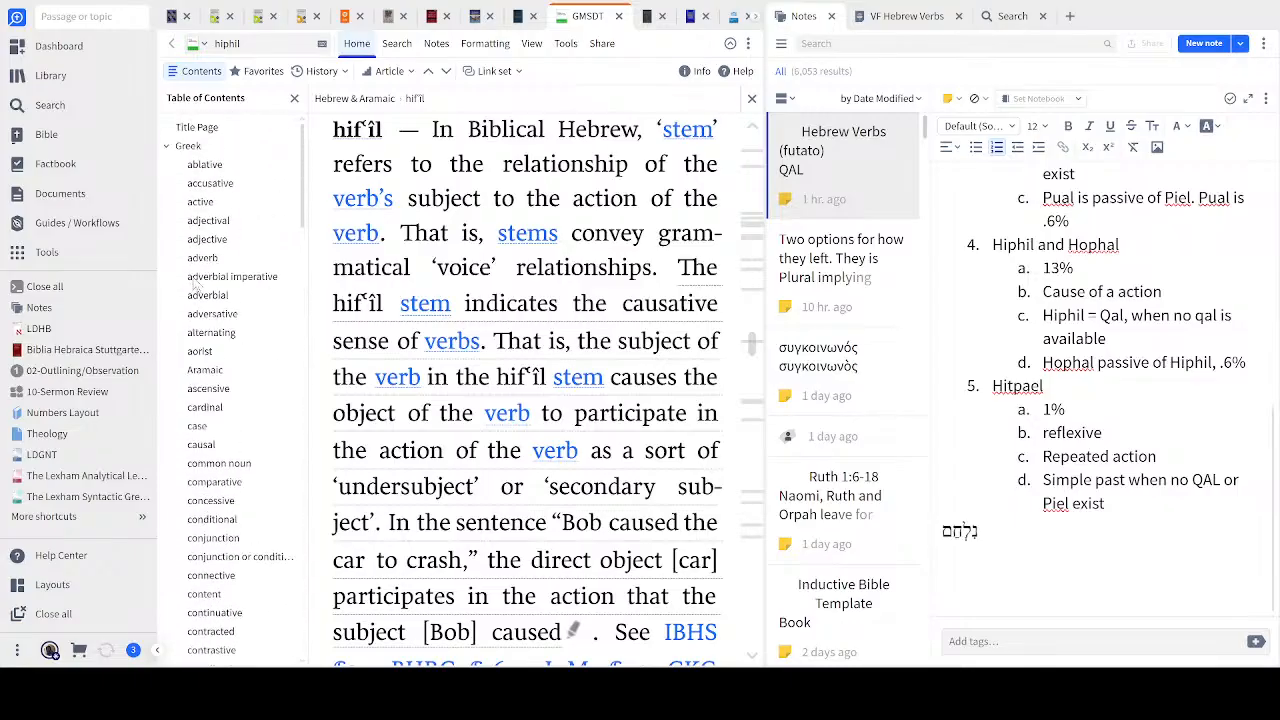
Look through the Greek terms in the GMSDT table of contents and expand the Hebrew & Aramaic section
{"action": "left_click", "coordinate": [165, 146]}
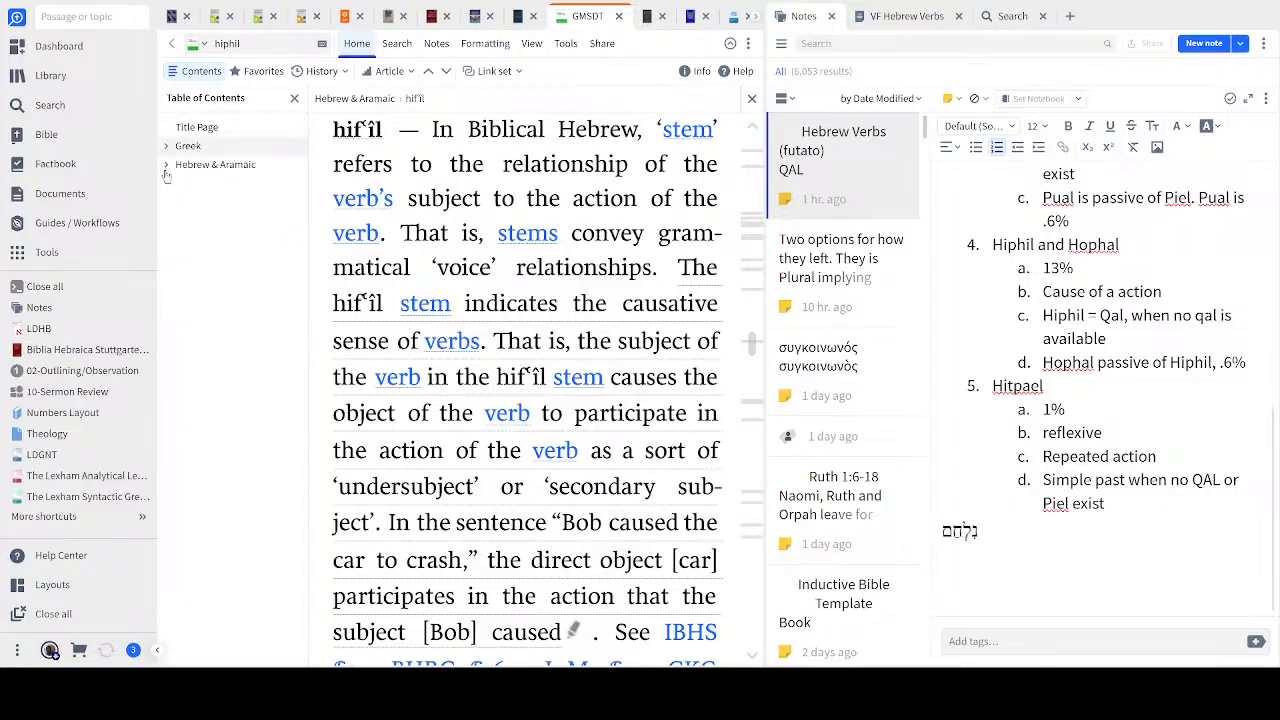
{"action": "left_click", "coordinate": [167, 147]}
{"action": "scroll", "coordinate": [248, 424], "scroll_direction": "down", "scroll_amount": 10}
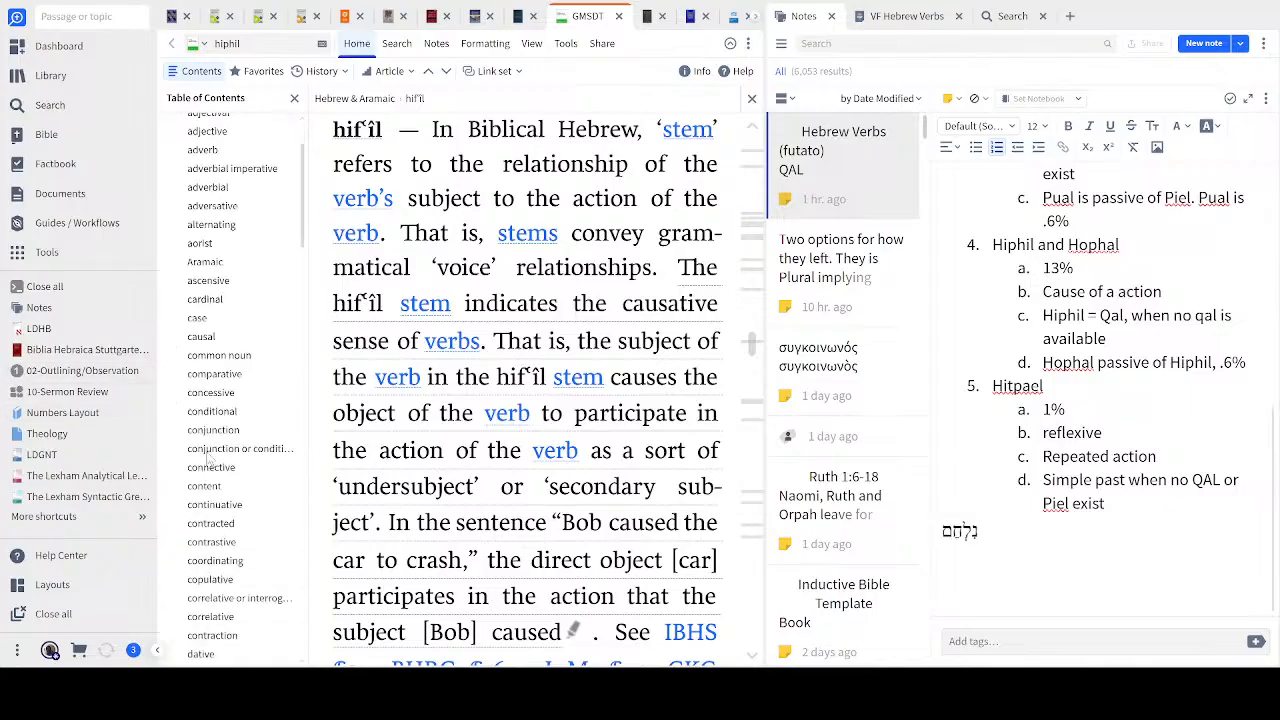
{"action": "scroll", "coordinate": [248, 424], "scroll_direction": "down", "scroll_amount": 10}
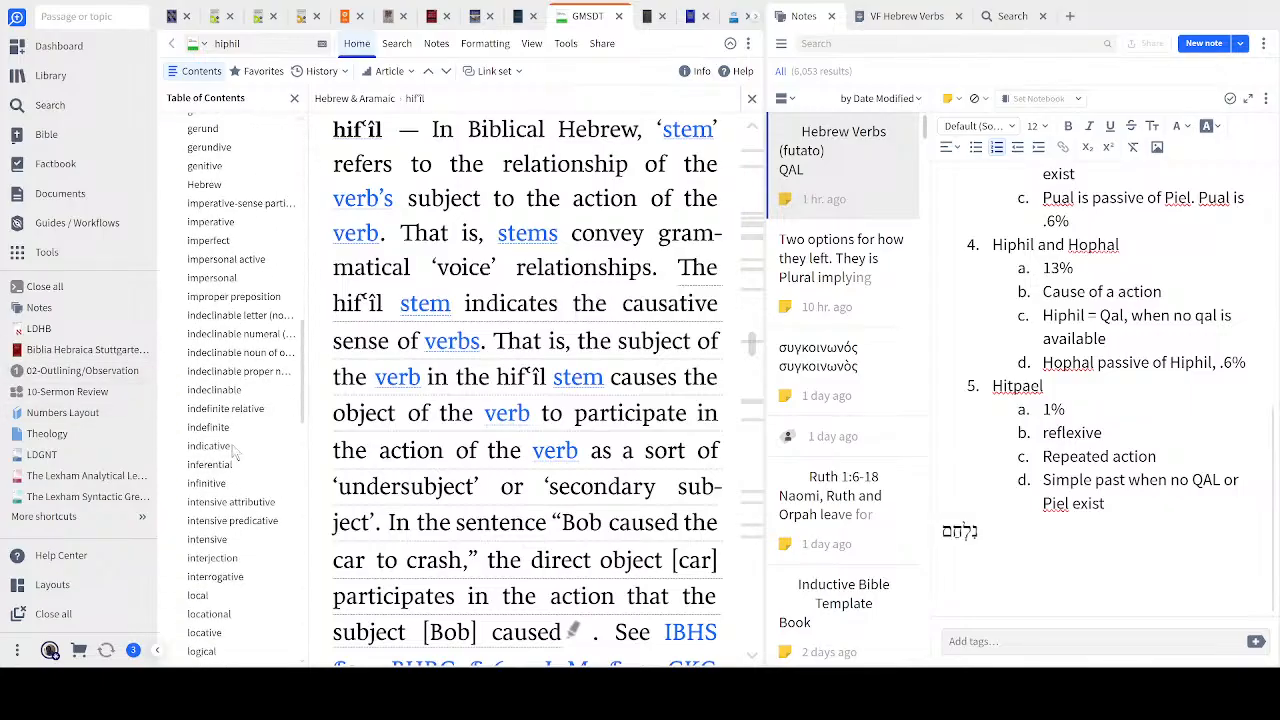
{"action": "scroll", "coordinate": [258, 460], "scroll_direction": "up", "scroll_amount": 7}
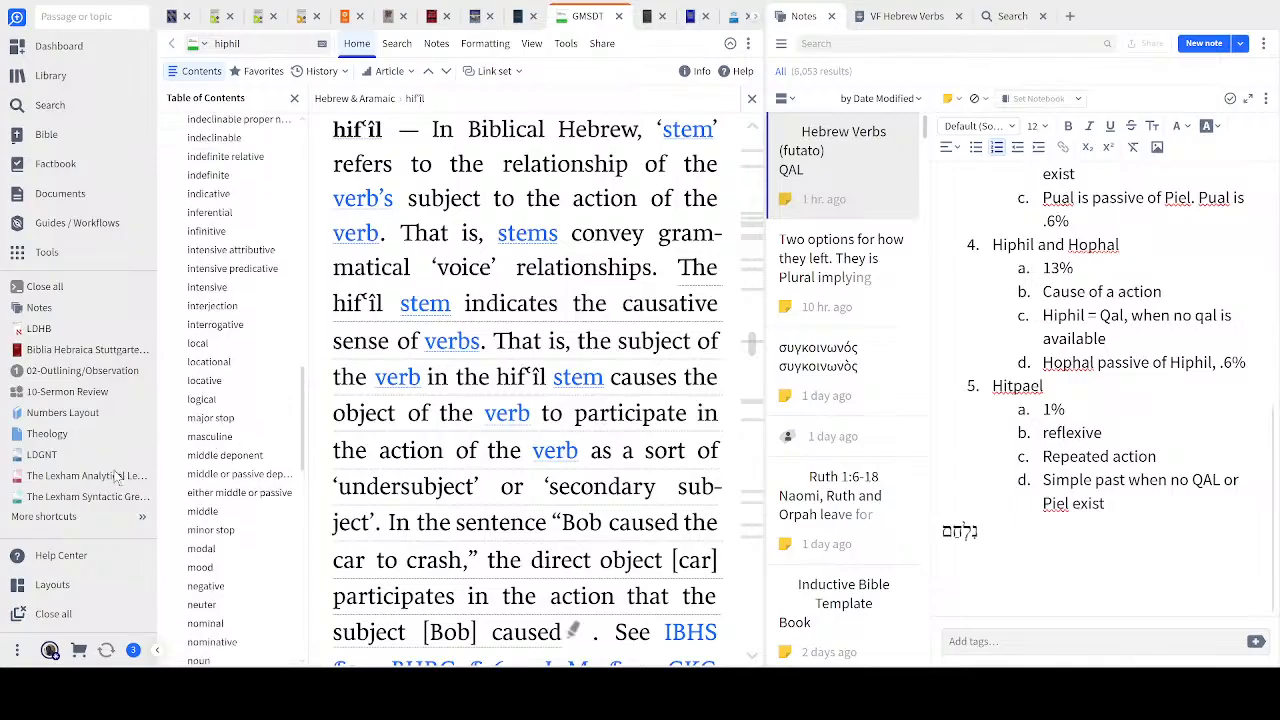
{"action": "left_click_drag", "start_coordinate": [306, 386], "coordinate": [316, 640]}
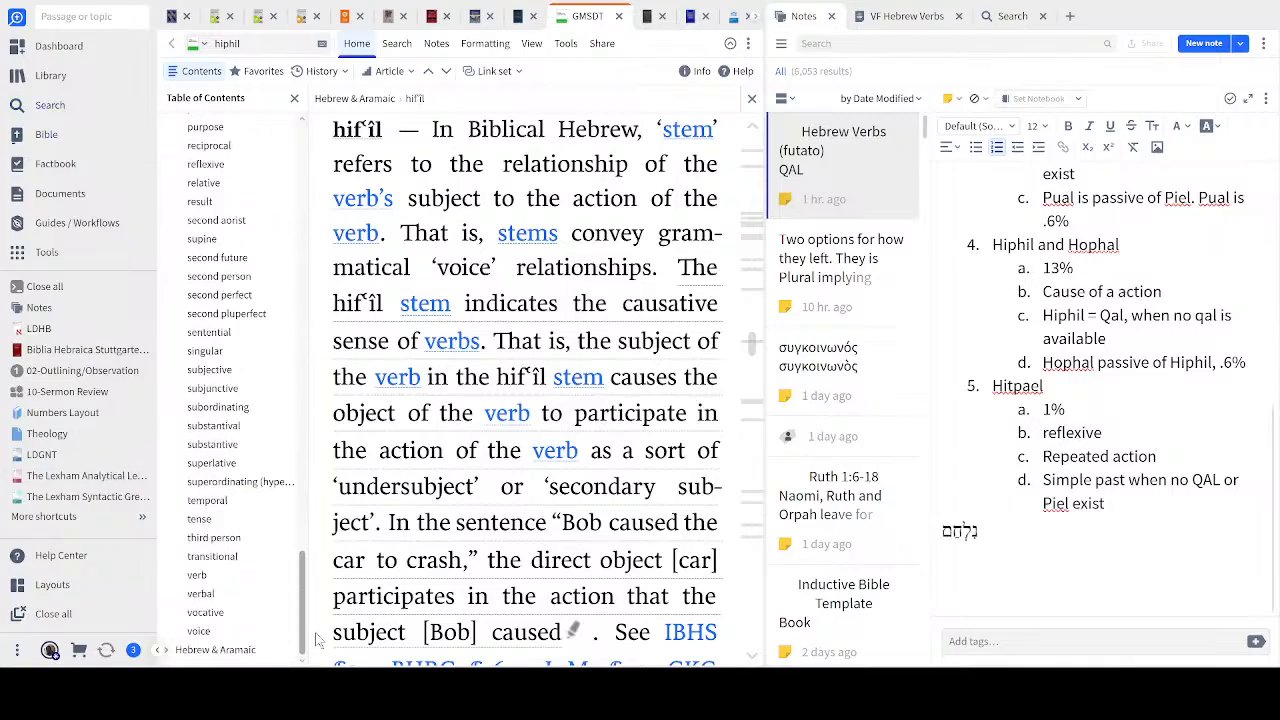
{"action": "left_click", "coordinate": [170, 651]}
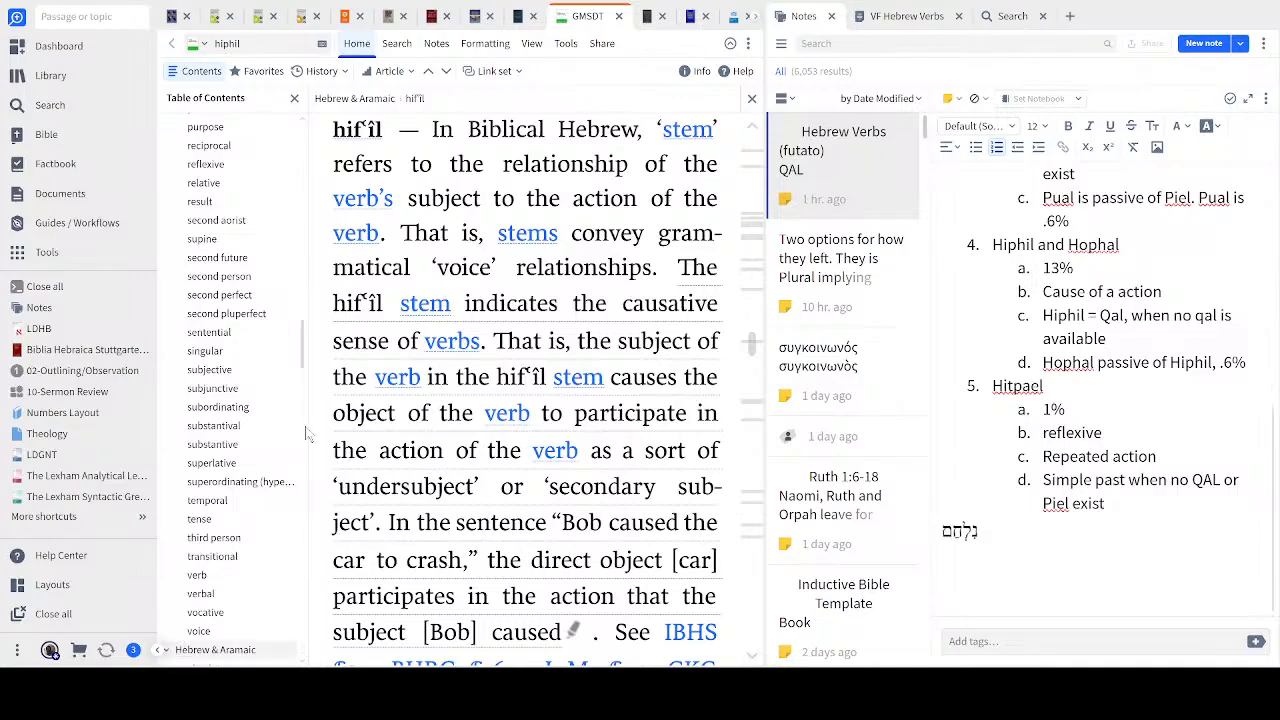
Look through the Hebrew & Aramaic terms in the GMSDT table of contents, down past the hifʿîl and hitpaʿʿel stem entries
{"action": "scroll", "coordinate": [303, 434], "scroll_direction": "down", "scroll_amount": 6}
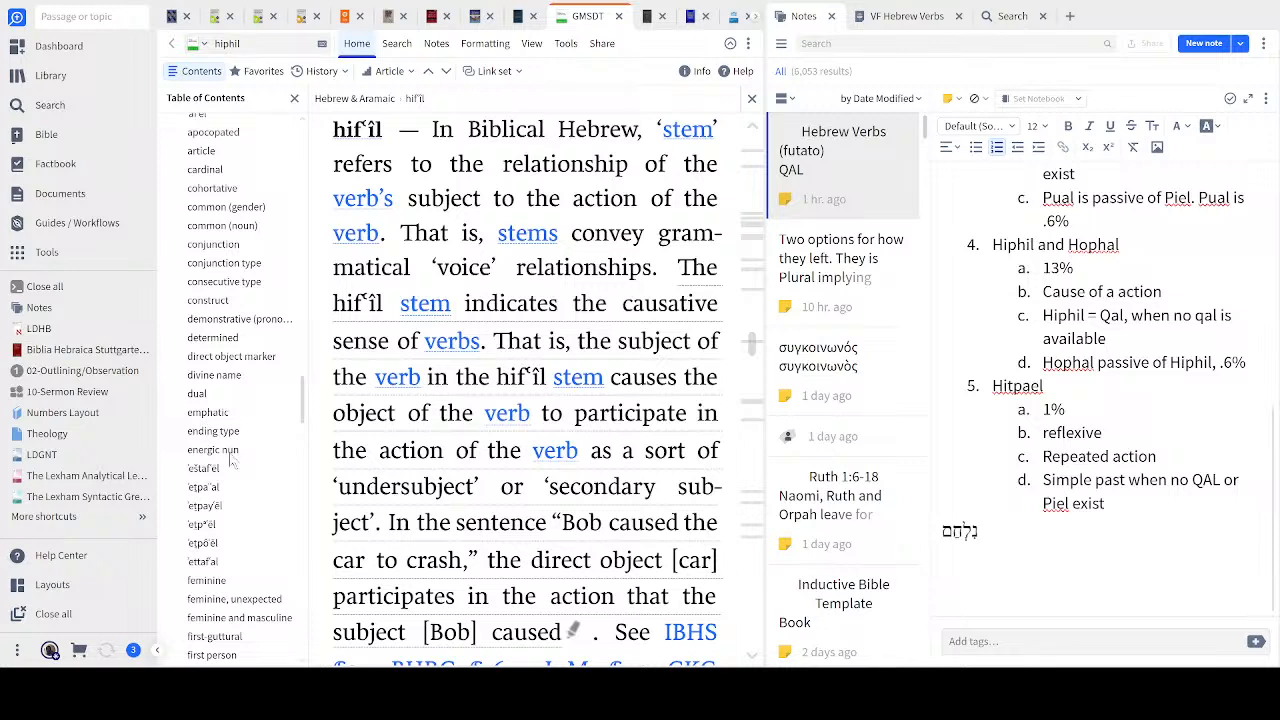
{"action": "scroll", "coordinate": [234, 462], "scroll_direction": "down", "scroll_amount": 4}
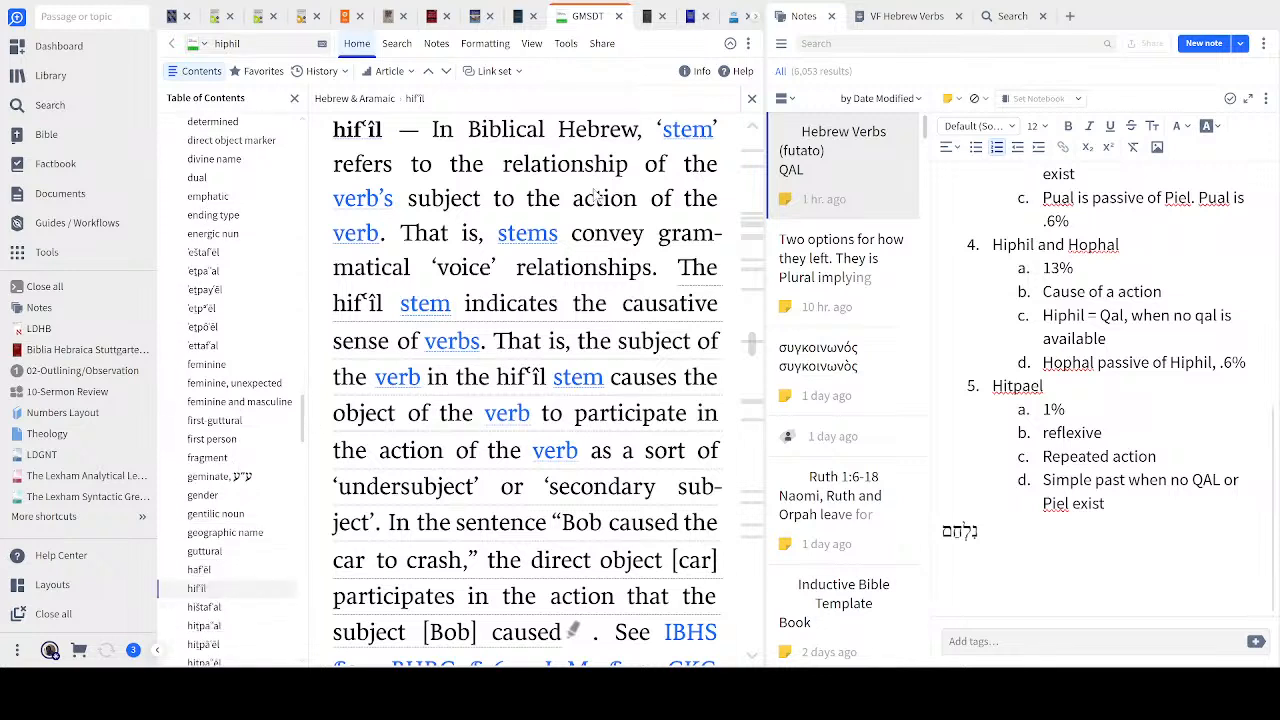
{"action": "scroll", "coordinate": [234, 628], "scroll_direction": "down", "scroll_amount": 2}
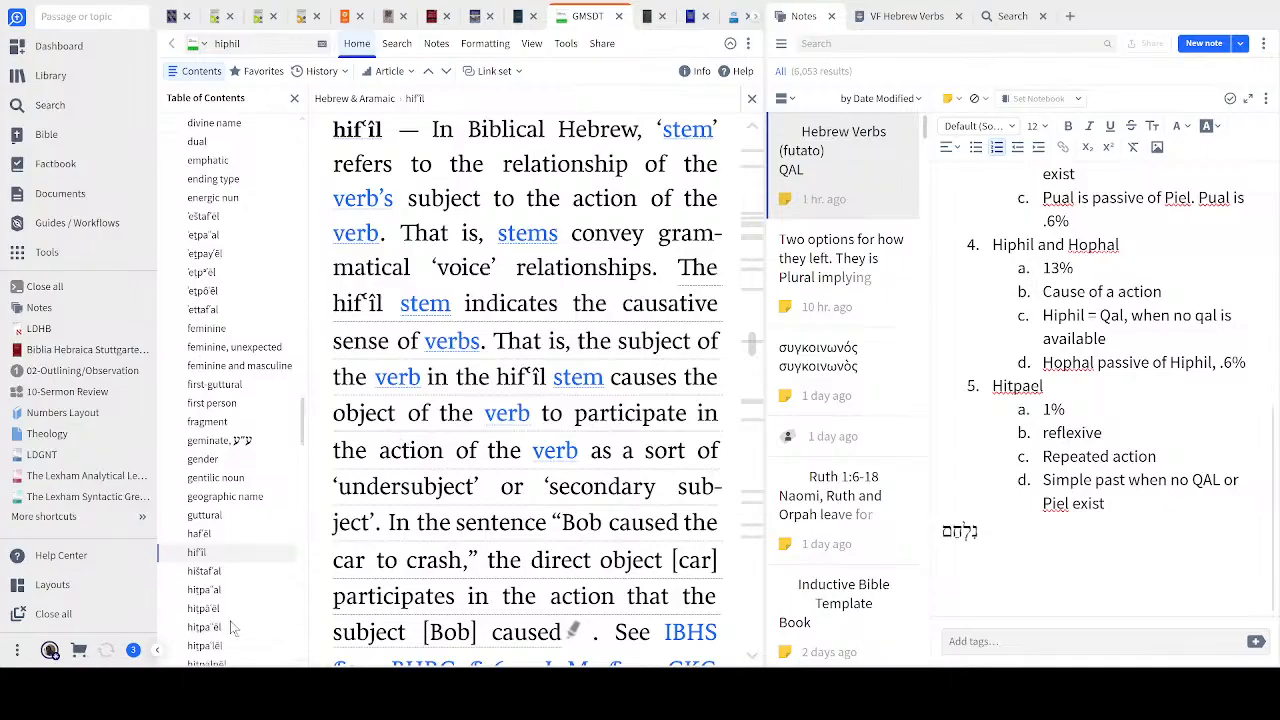
{"action": "scroll", "coordinate": [240, 624], "scroll_direction": "down", "scroll_amount": 1}
{"action": "scroll", "coordinate": [249, 619], "scroll_direction": "down", "scroll_amount": 7}
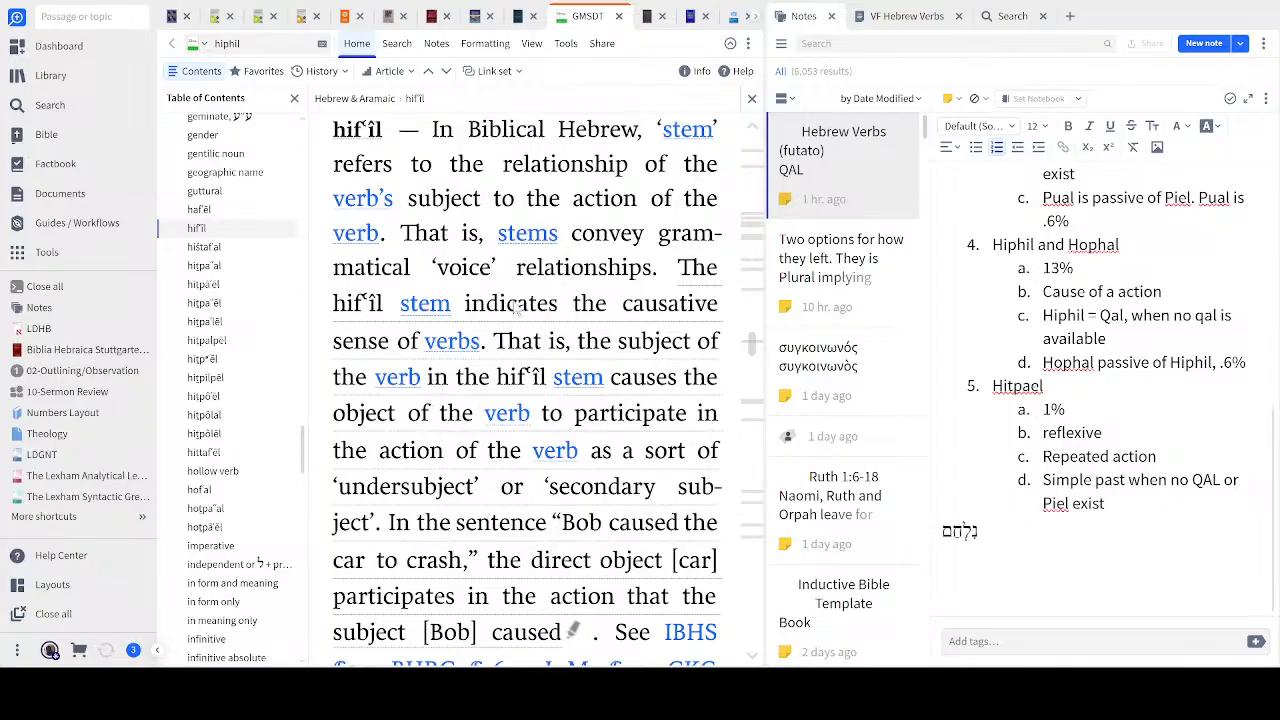
Show the title page of HSTE, Hebrew Syntax, and expand Syntax of the Verb in place of Particular Kinds of Sentence in its contents
{"action": "left_click", "coordinate": [648, 17]}
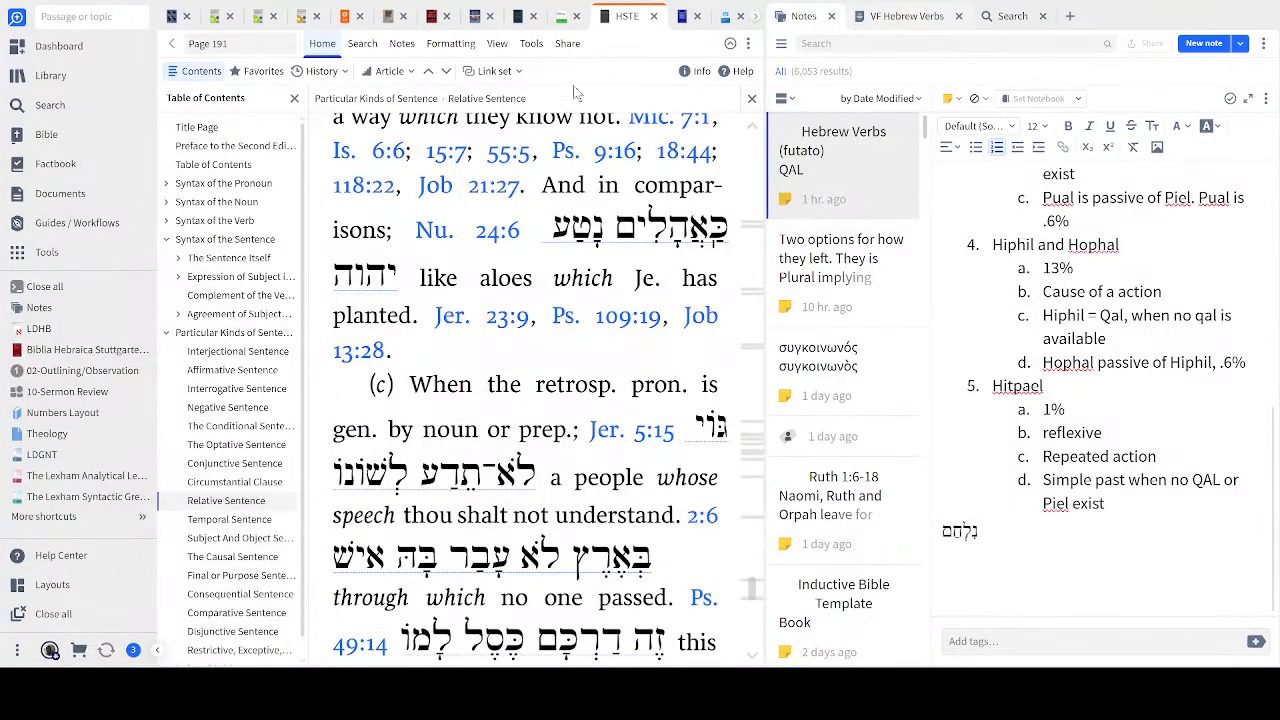
{"action": "left_click", "coordinate": [210, 129]}
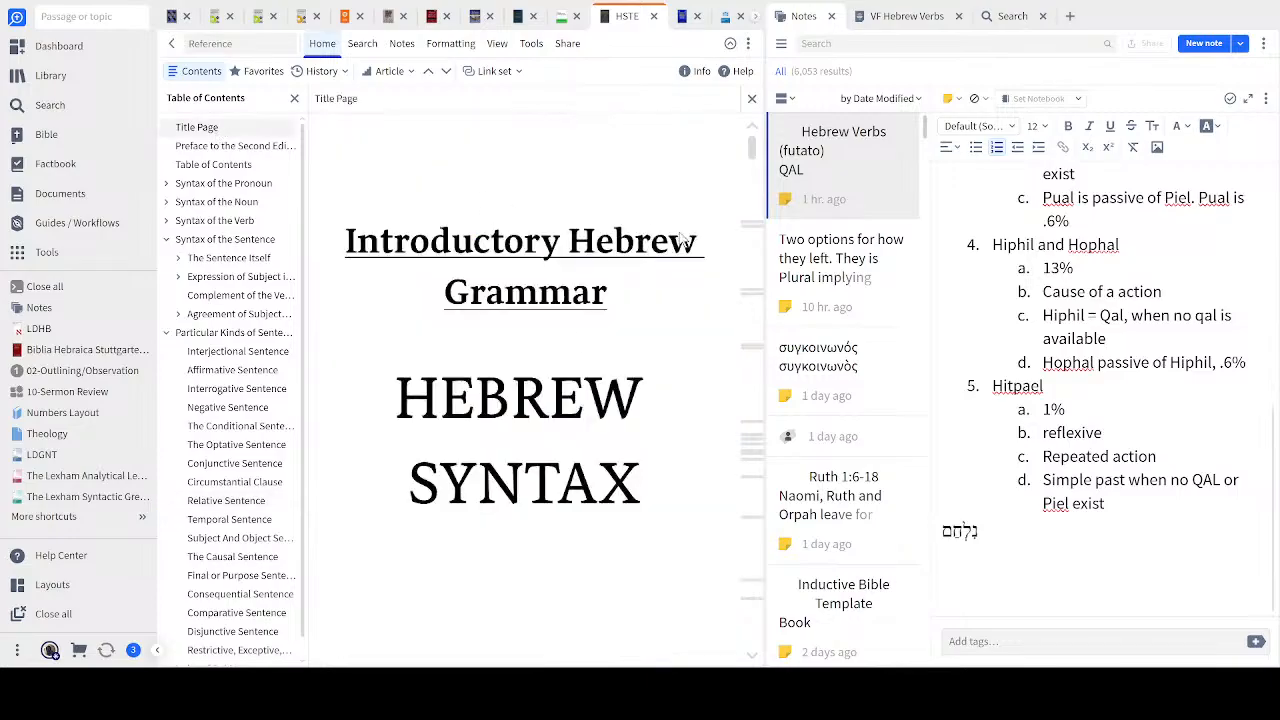
{"action": "scroll", "coordinate": [588, 335], "scroll_direction": "down", "scroll_amount": 5}
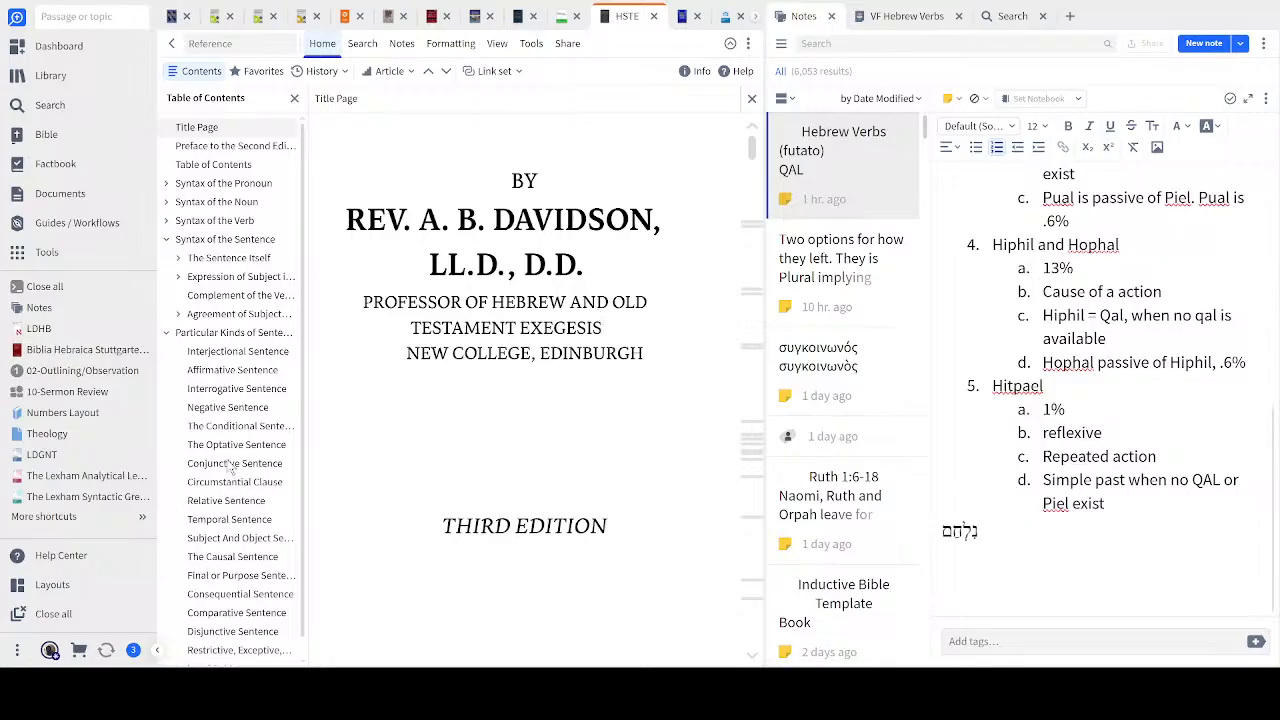
{"action": "left_click", "coordinate": [167, 333]}
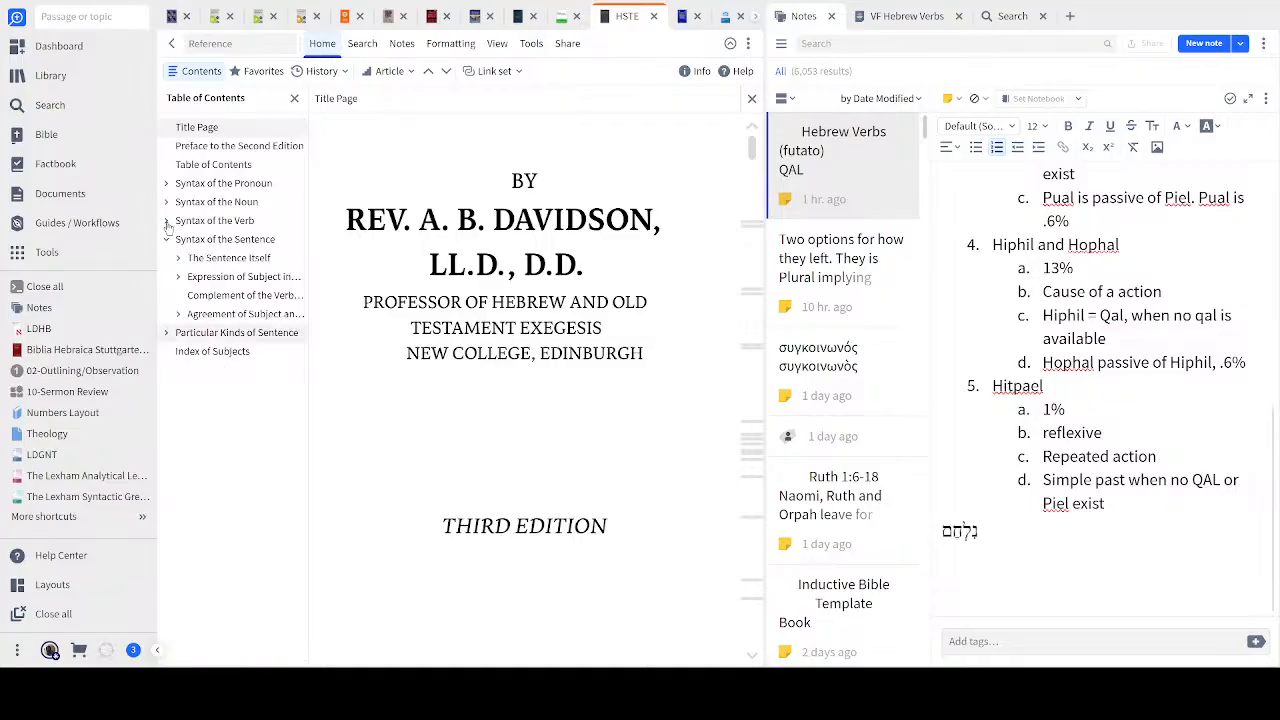
{"action": "left_click", "coordinate": [167, 222]}
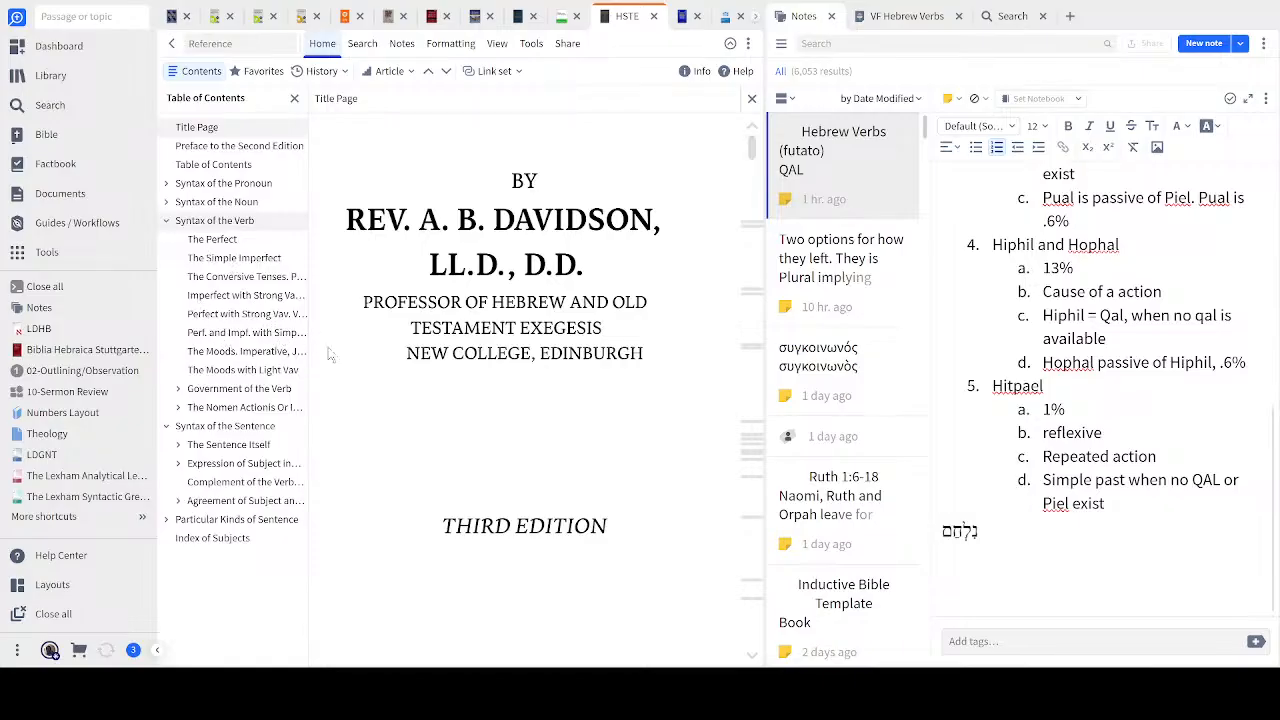
Show the title page of the other open BHRG grammar and expand Chapter 4: The Verb in its contents, collapsing §39 Prepositions
{"action": "left_click", "coordinate": [676, 14]}
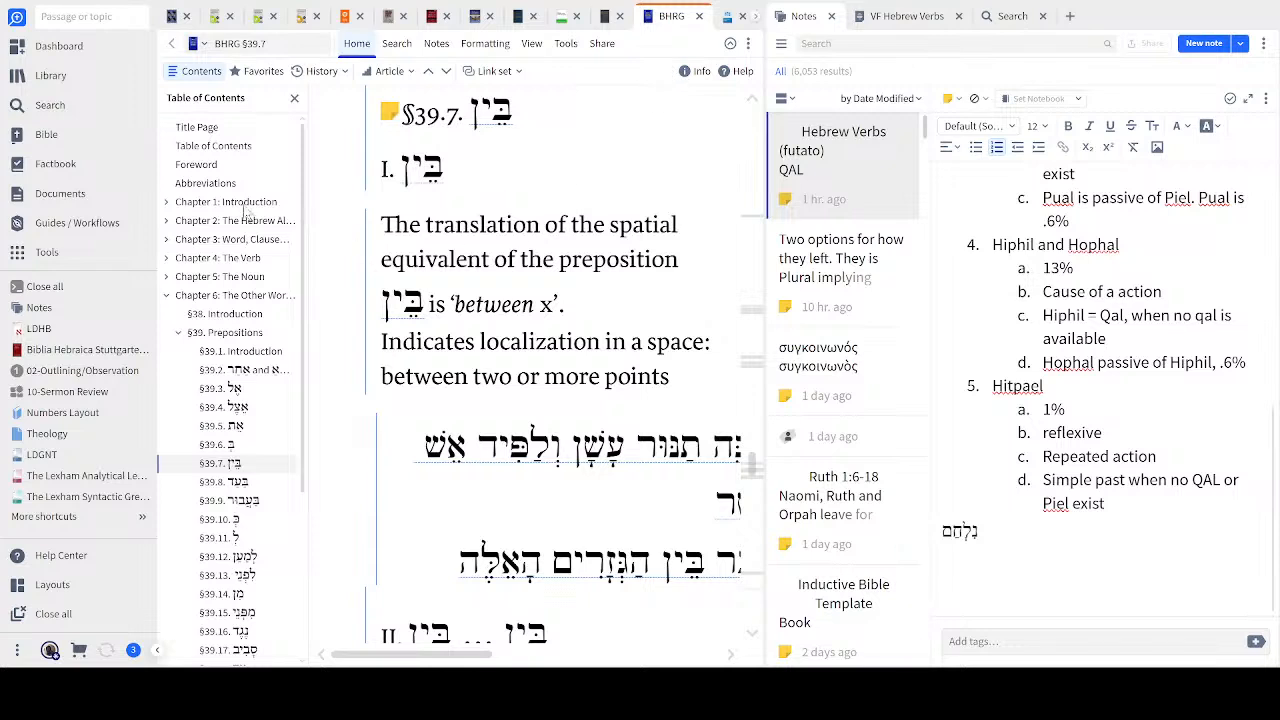
{"action": "left_click", "coordinate": [214, 130]}
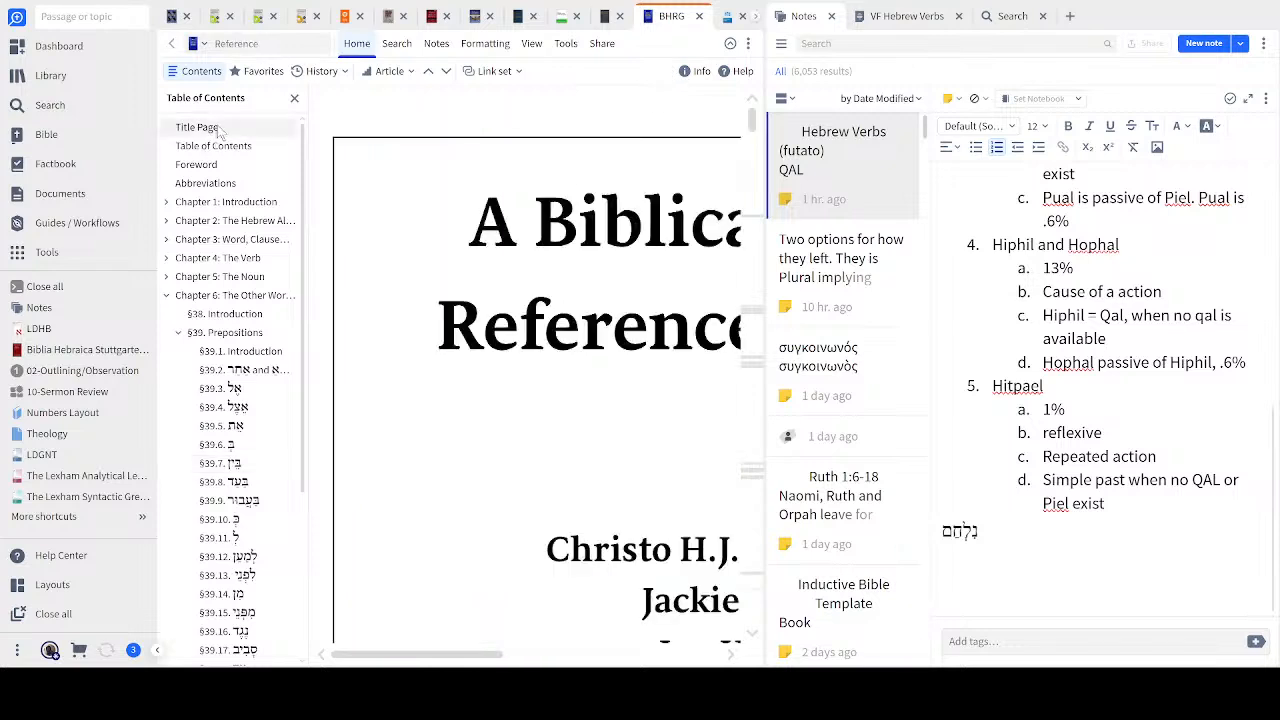
{"action": "scroll", "coordinate": [527, 530], "scroll_direction": "down", "scroll_amount": 5}
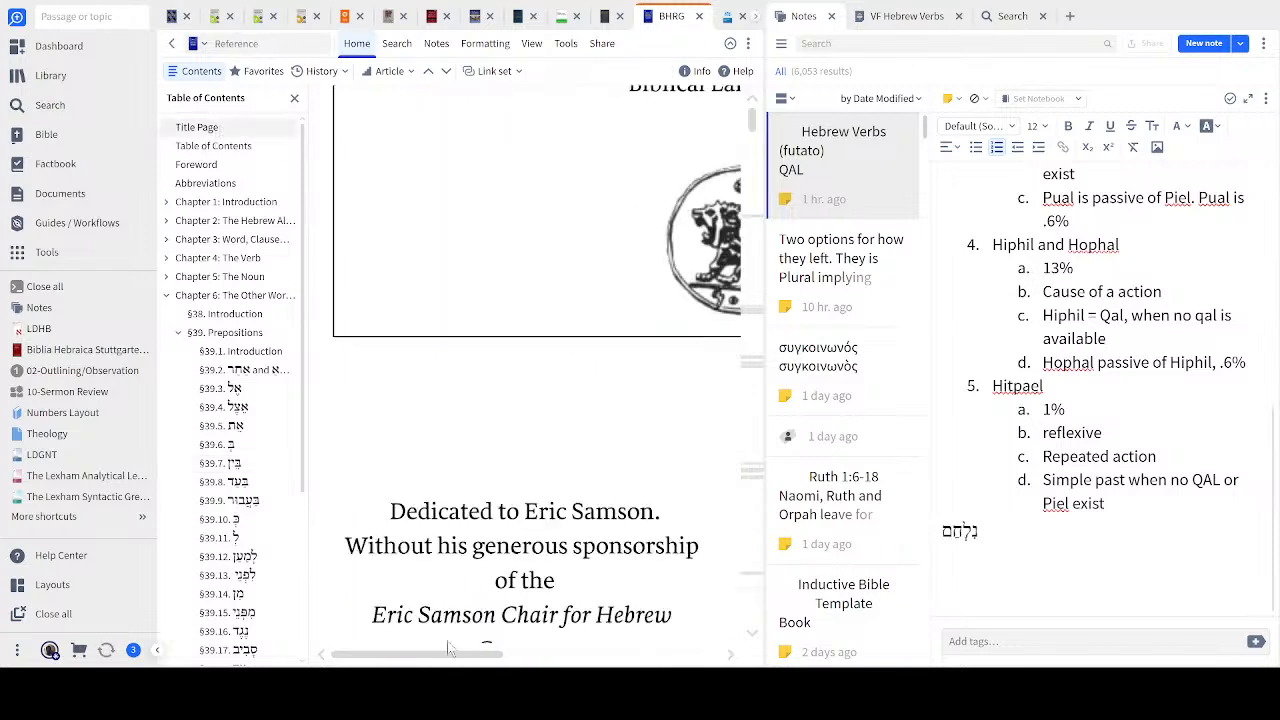
{"action": "left_click_drag", "start_coordinate": [487, 655], "coordinate": [523, 658]}
{"action": "scroll", "coordinate": [493, 243], "scroll_direction": "up", "scroll_amount": 3}
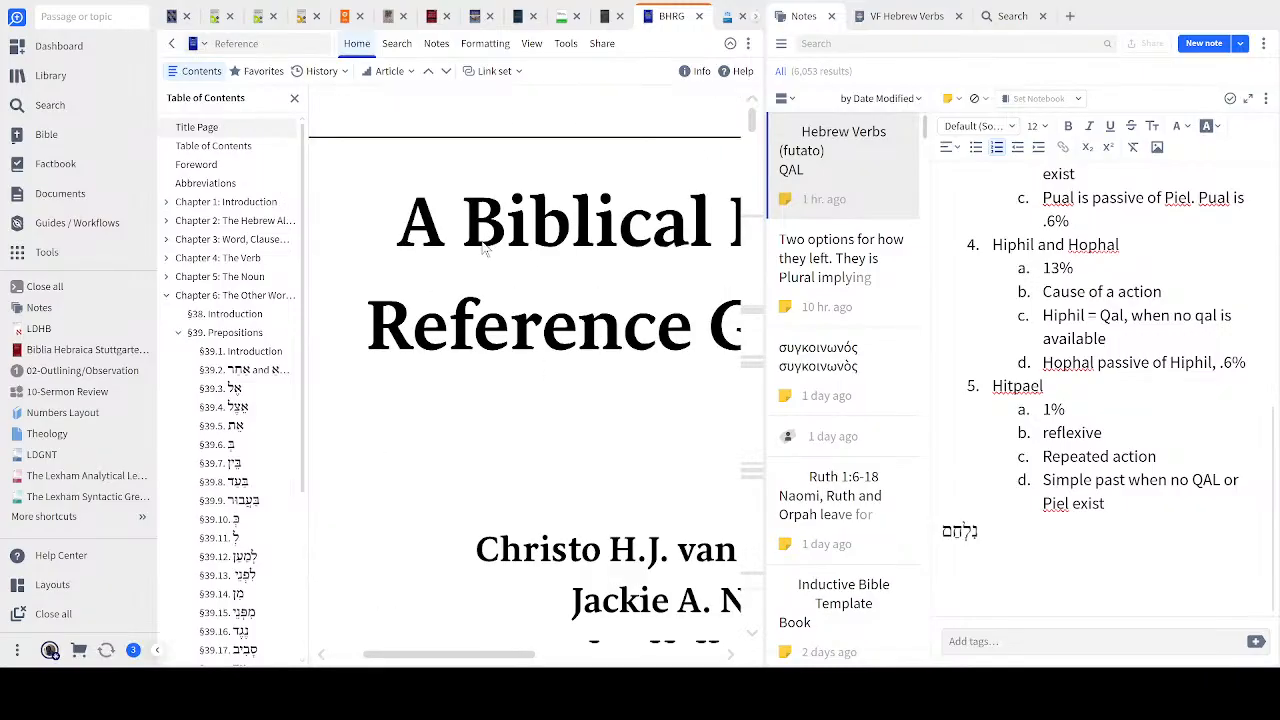
{"action": "left_click_drag", "start_coordinate": [514, 658], "coordinate": [601, 660]}
{"action": "scroll", "coordinate": [562, 574], "scroll_direction": "down", "scroll_amount": 10}
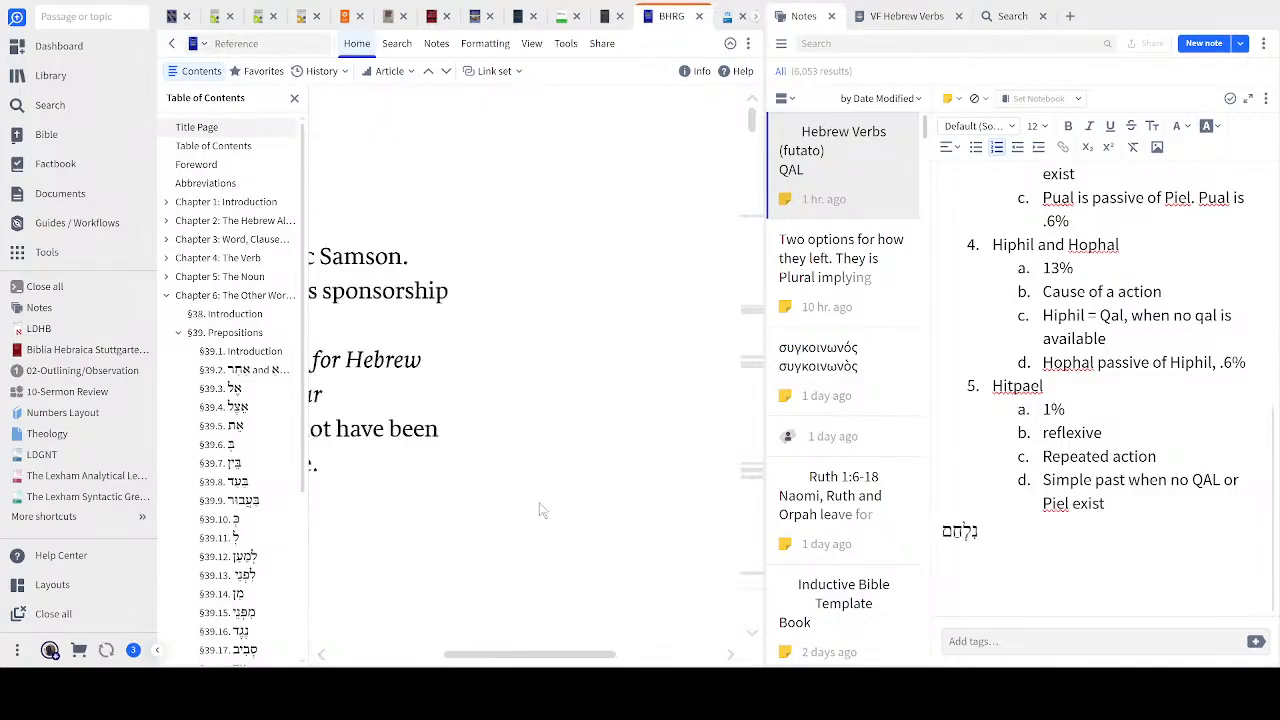
{"action": "left_click", "coordinate": [179, 334]}
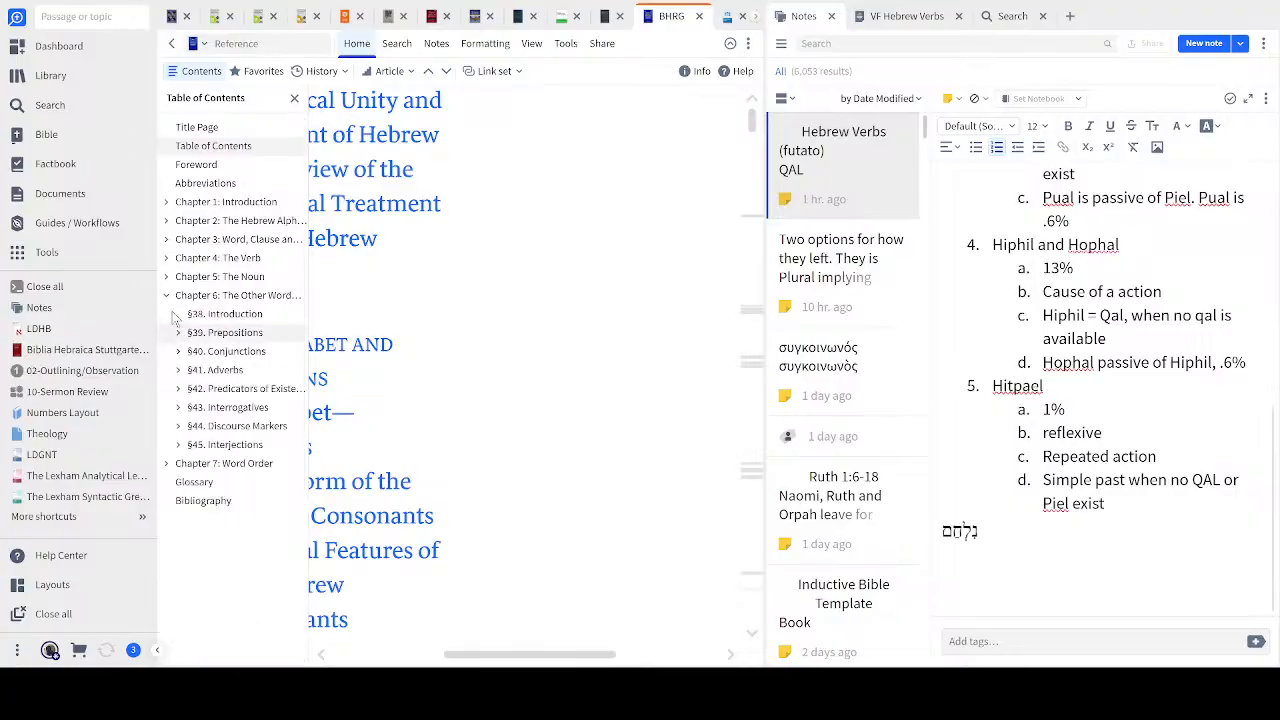
{"action": "left_click", "coordinate": [168, 259]}
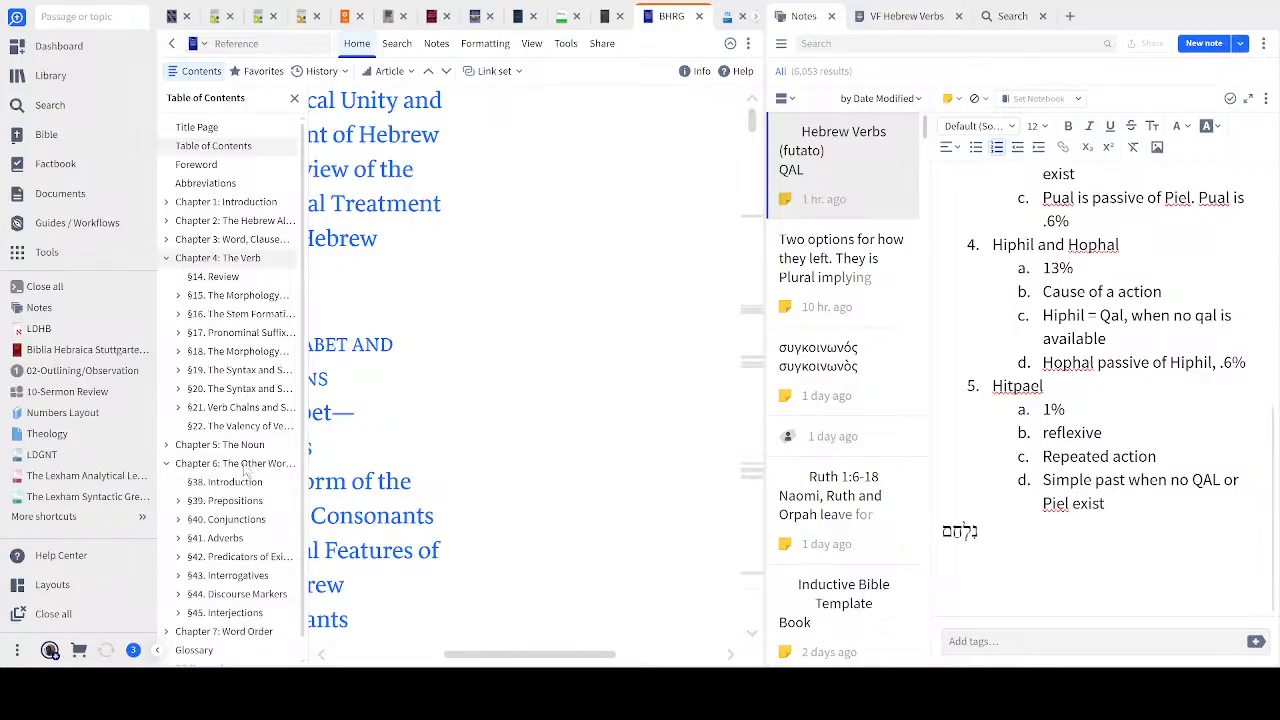